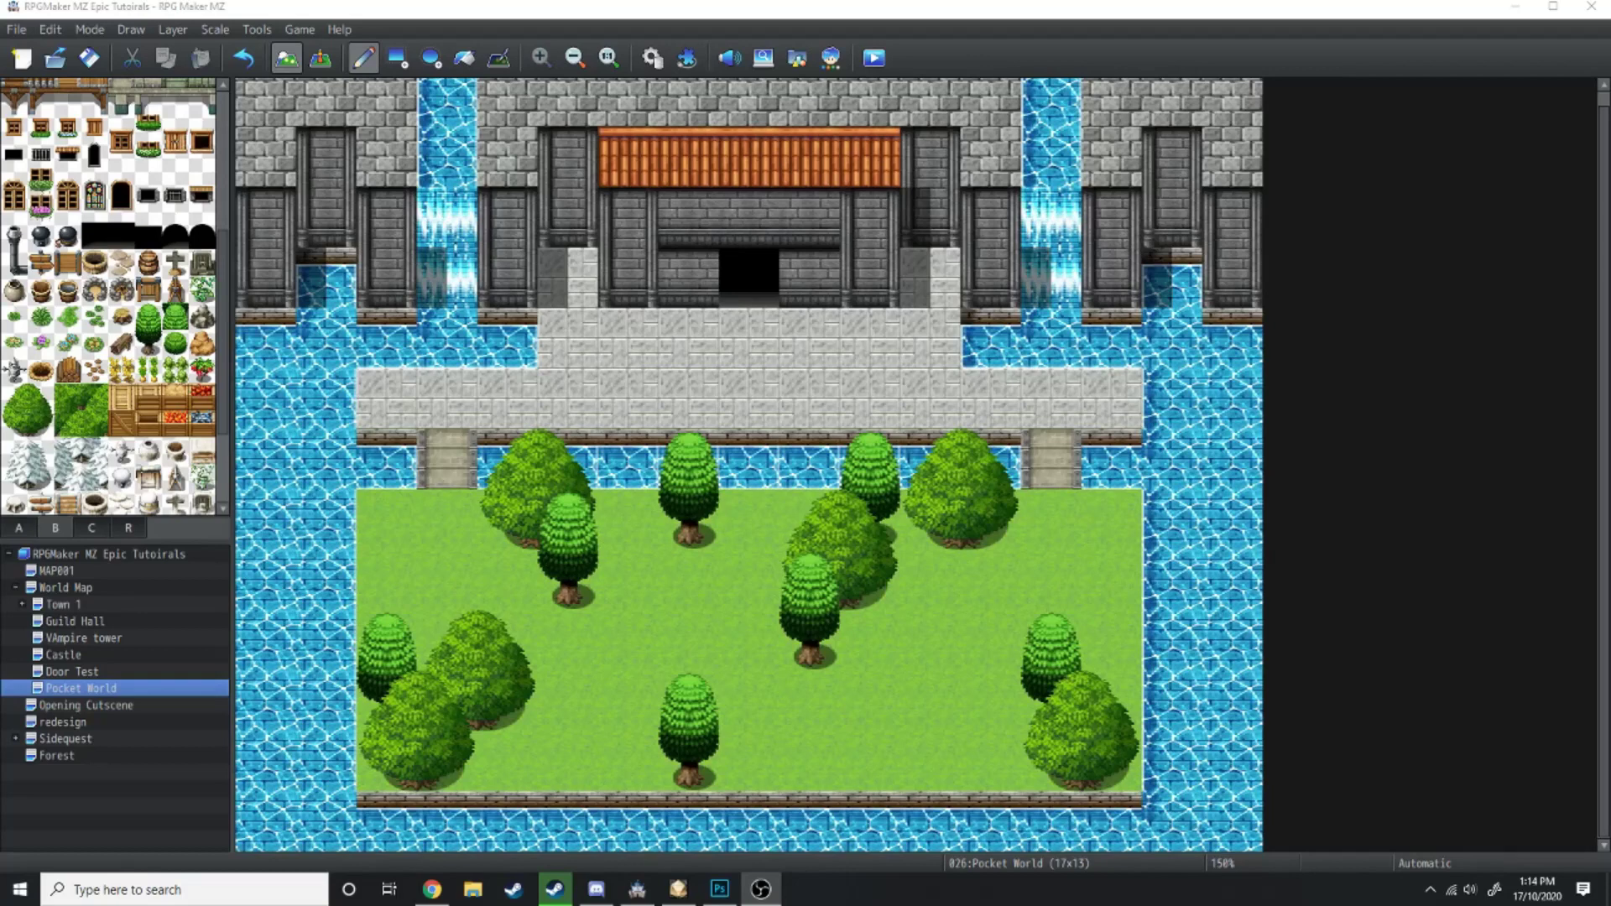
Copy four characters from Actor1.png onto the Untitled-1 grid canvas side by side
{"action": "left_click", "coordinate": [719, 888]}
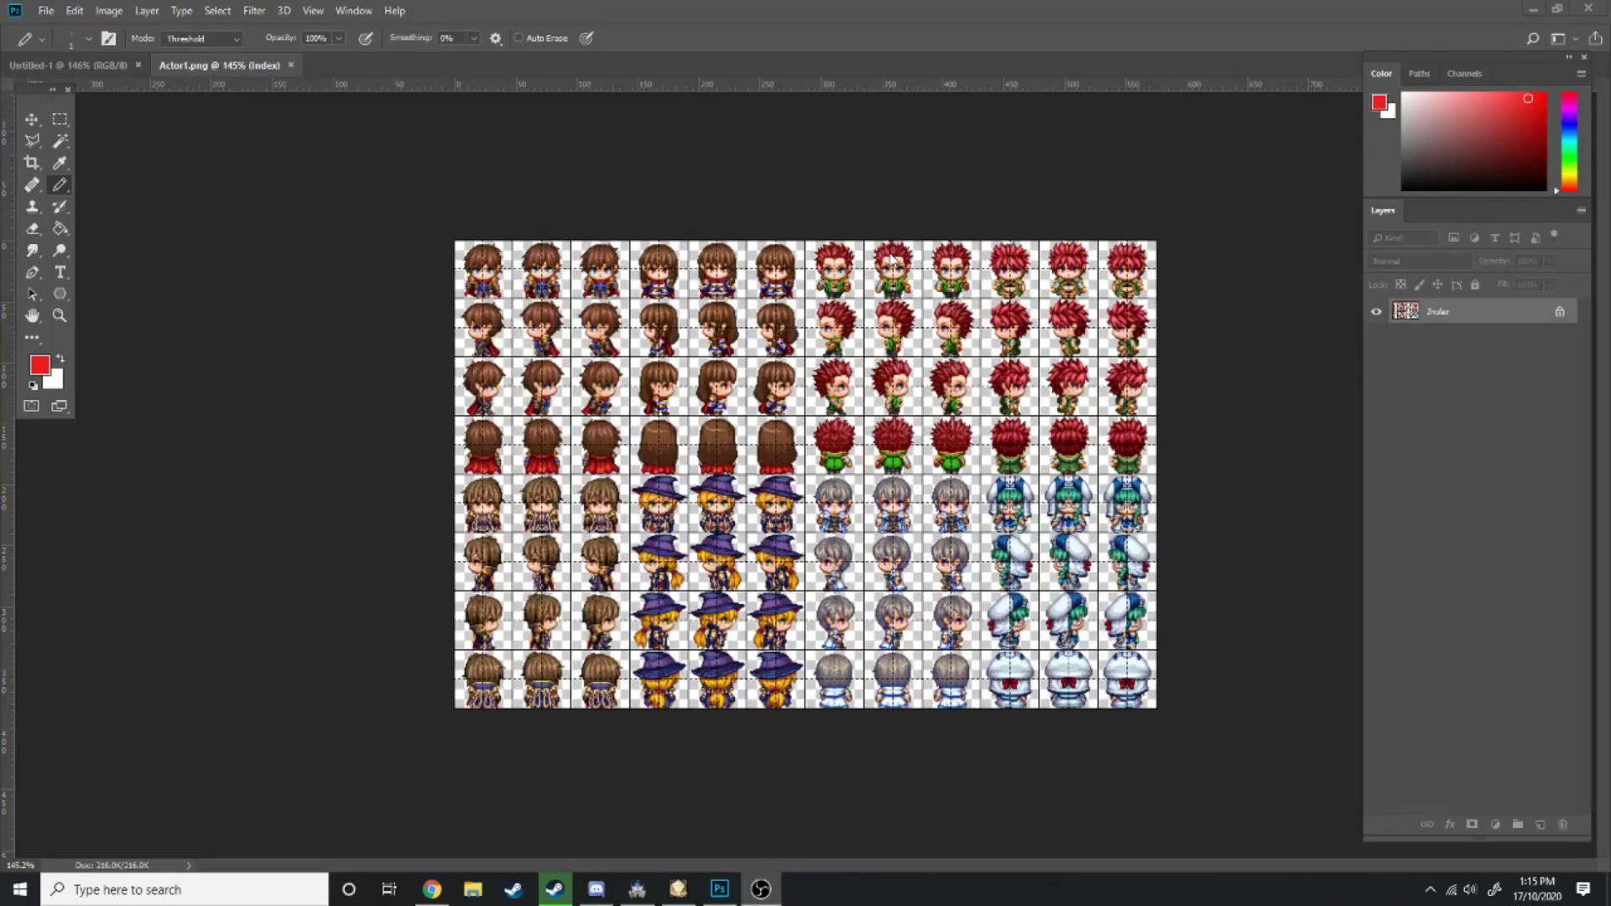
{"action": "left_click", "coordinate": [1031, 334]}
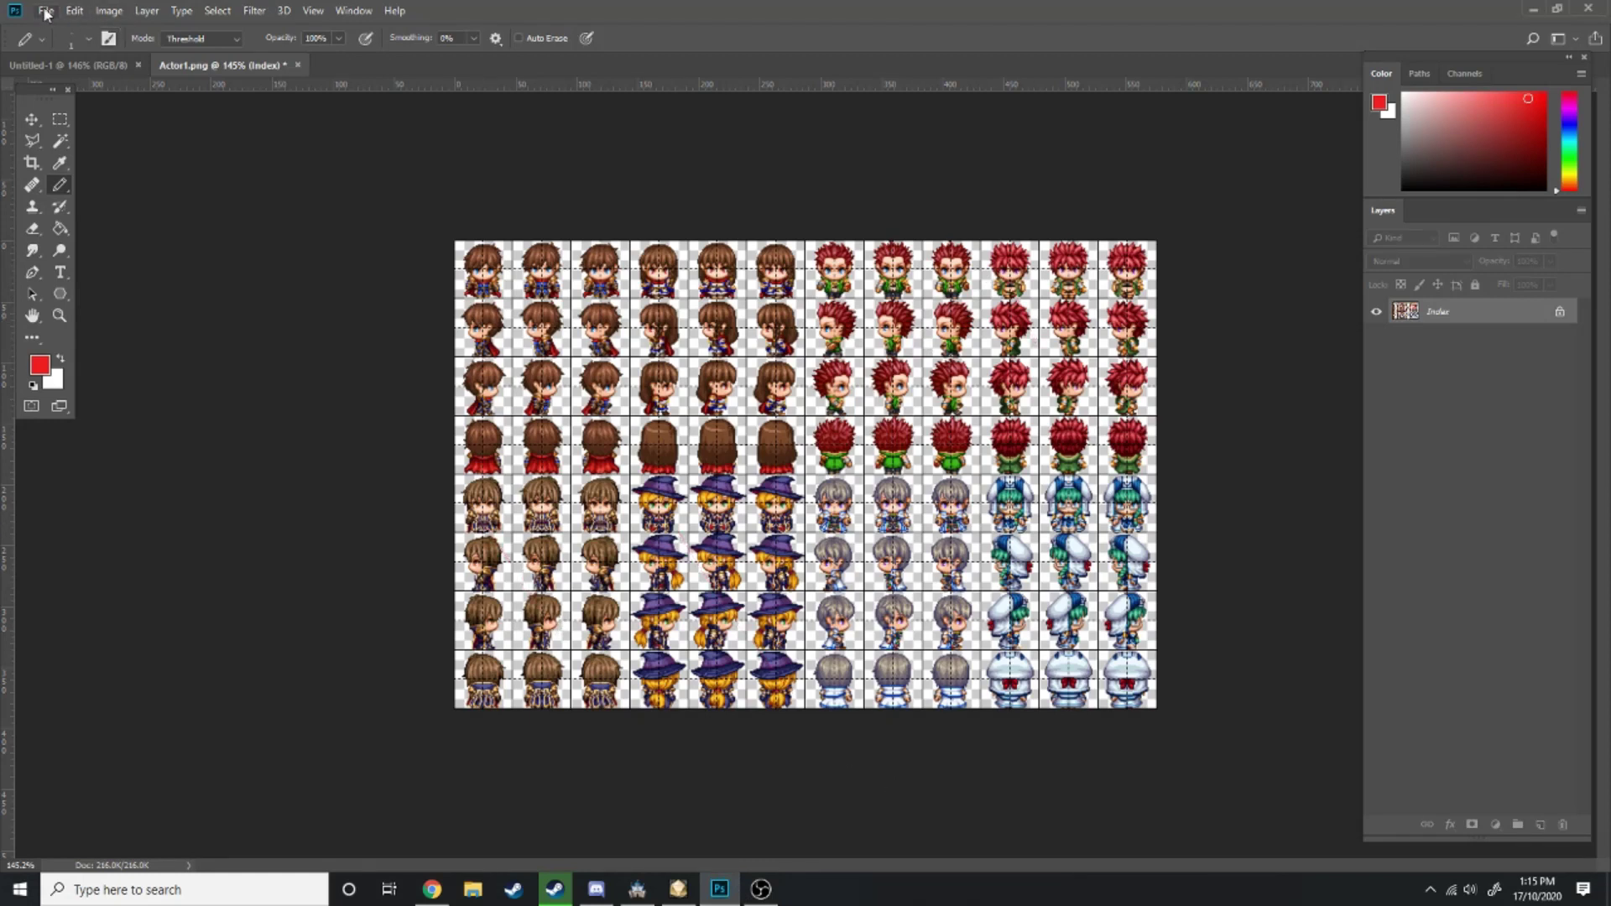
{"action": "left_click", "coordinate": [109, 64]}
{"action": "left_click", "coordinate": [210, 64]}
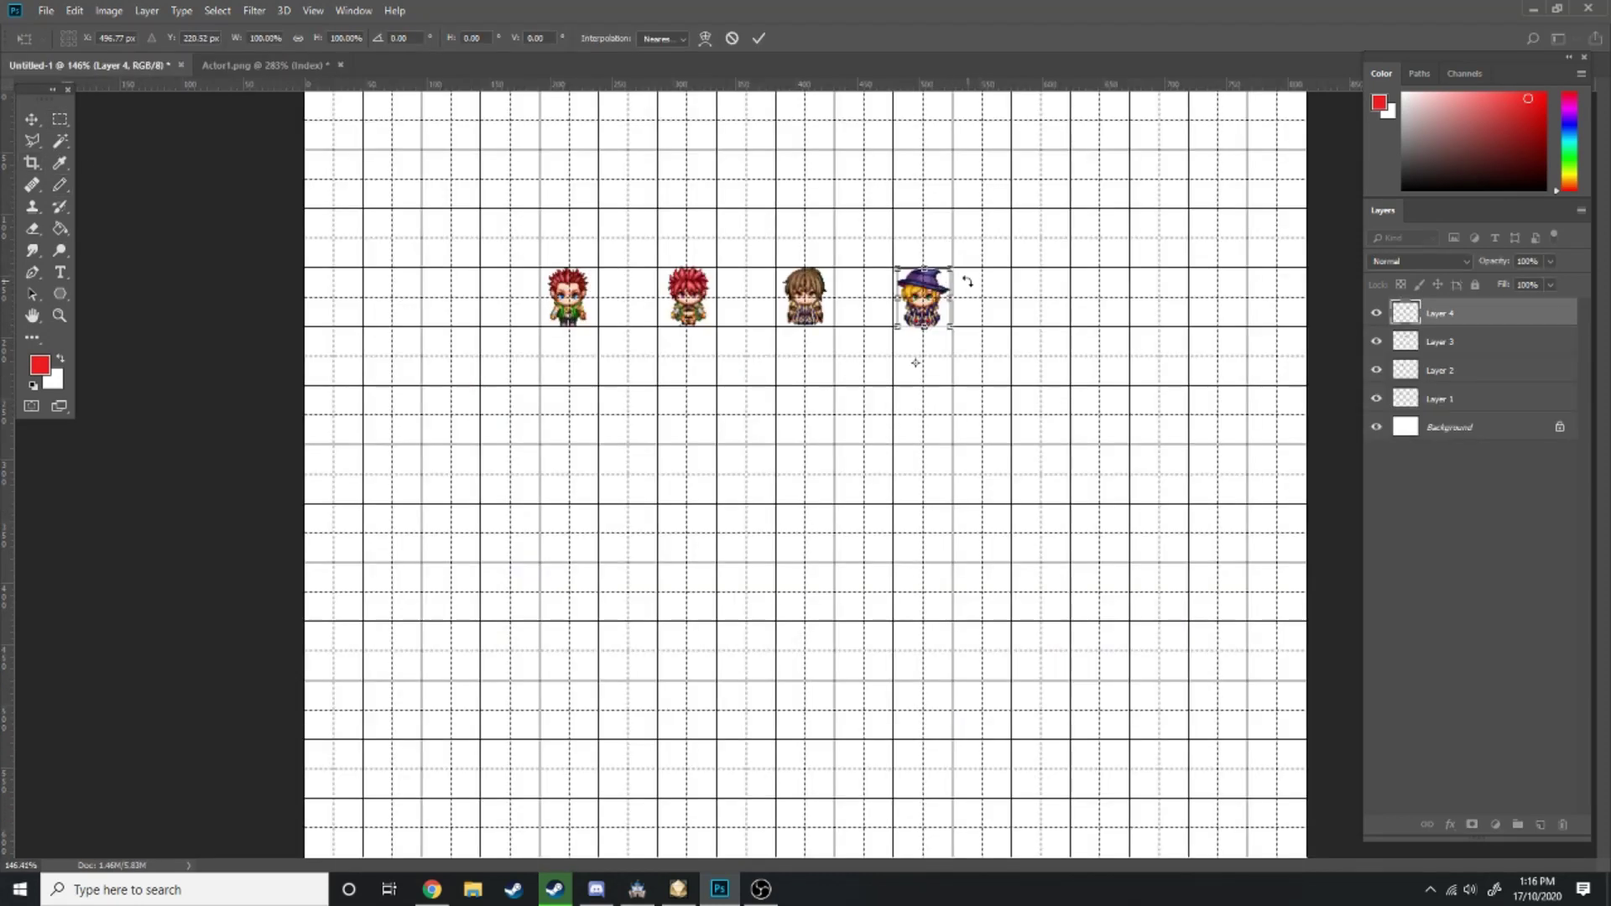
Merge the four character layers, Layers 1–4, into a single layer
{"action": "key", "text": "m"}
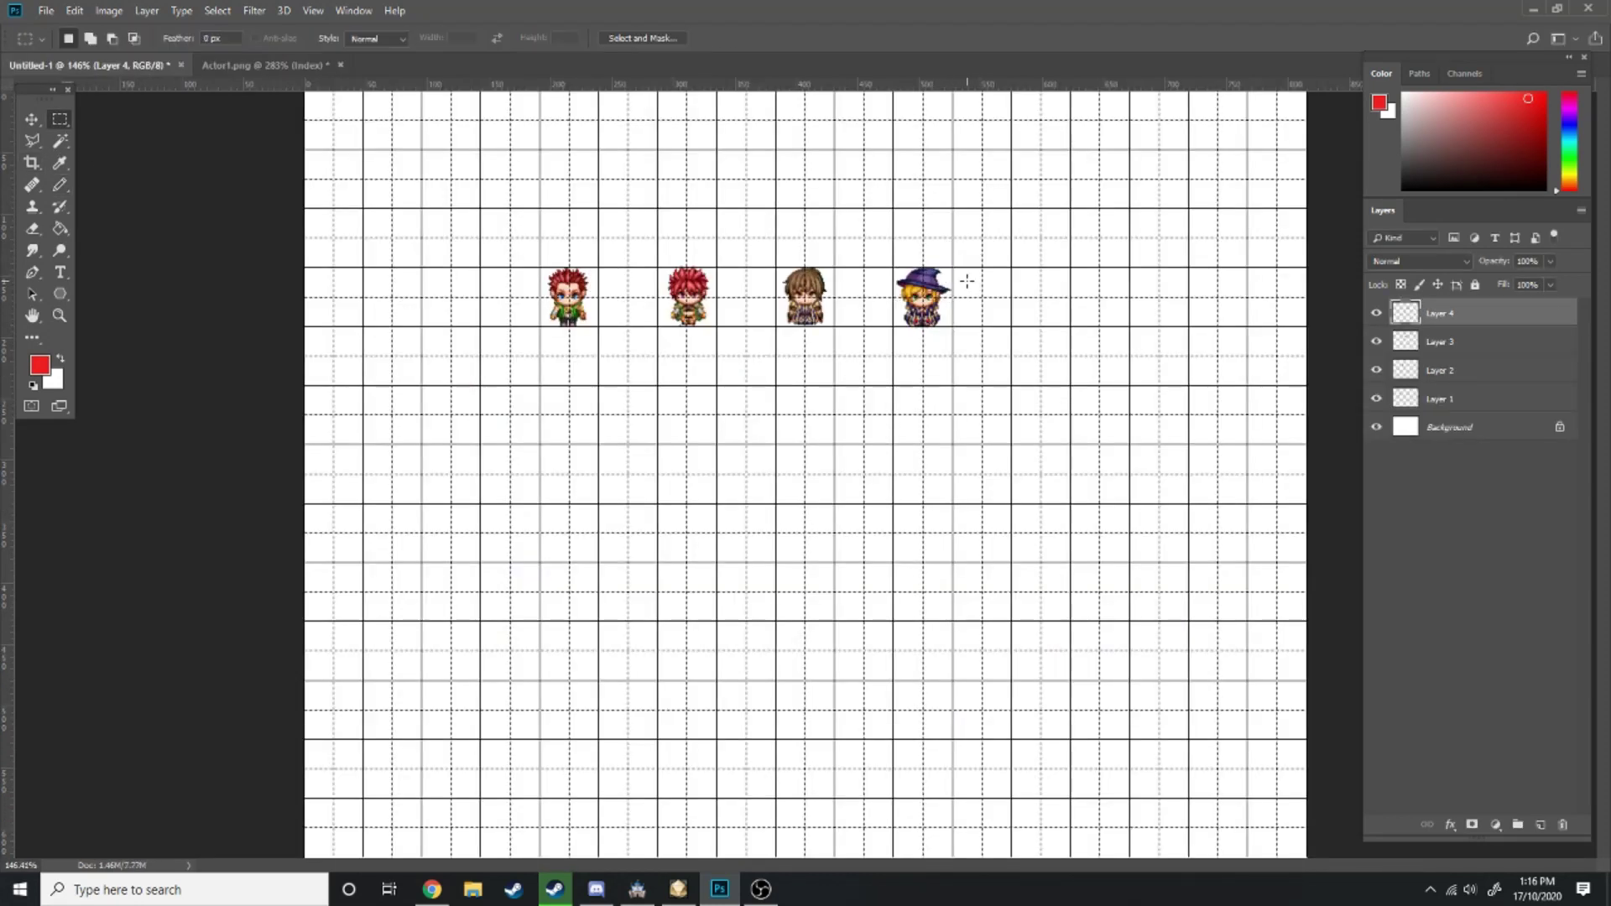
{"action": "scroll", "coordinate": [943, 354], "scroll_direction": "up", "scroll_amount": 1, "text": "alt"}
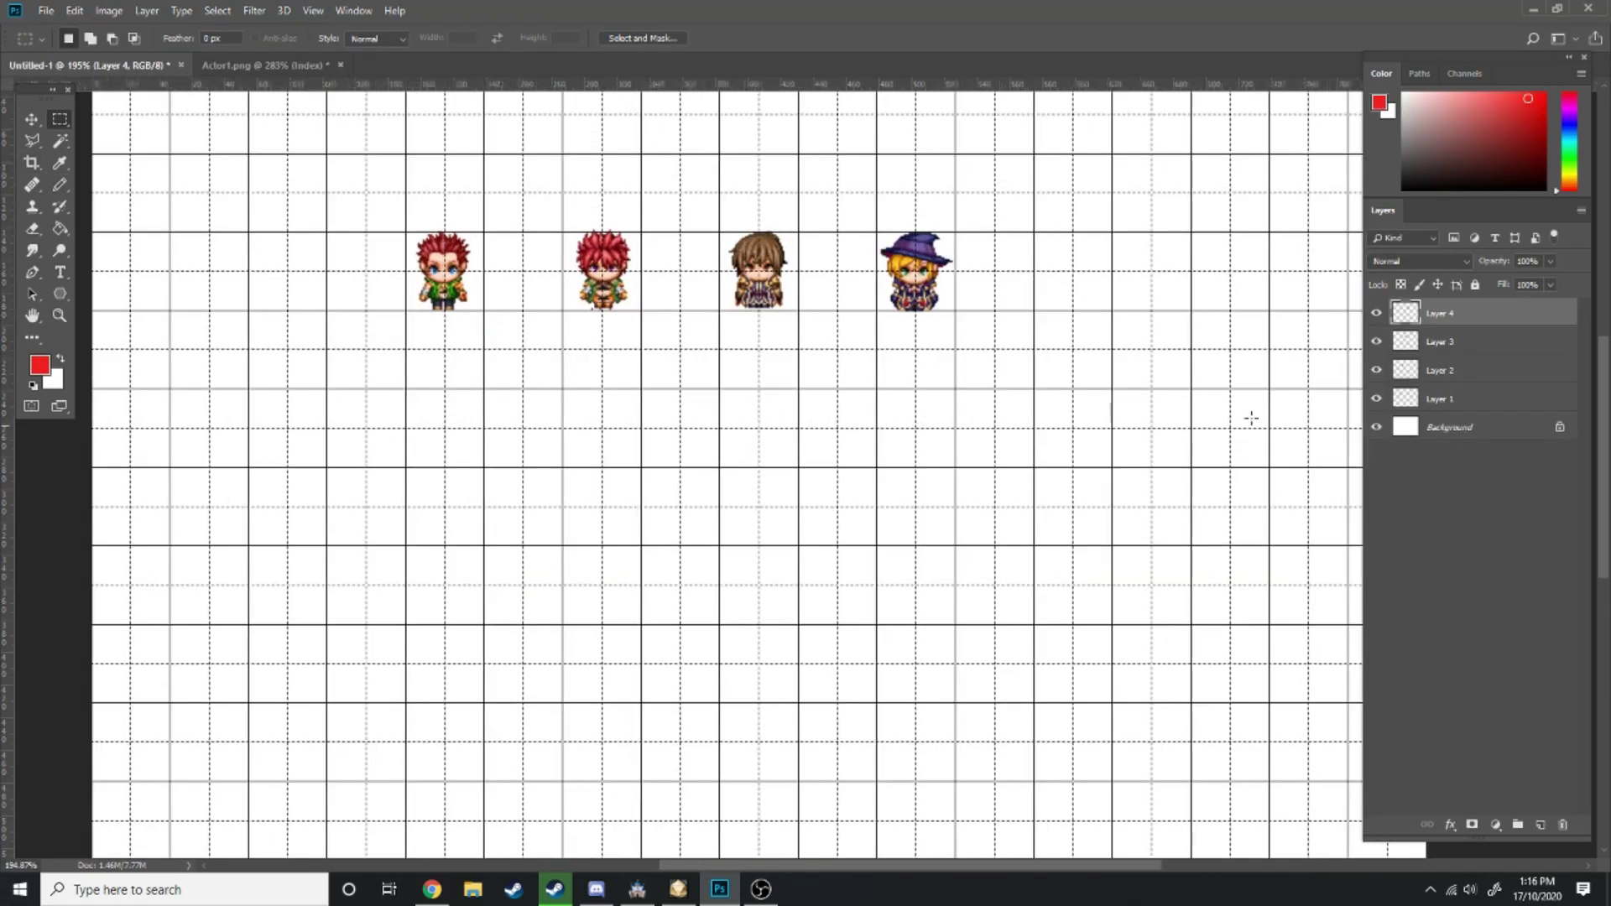
{"action": "scroll", "coordinate": [915, 402], "scroll_direction": "up", "scroll_amount": 1, "text": "alt"}
{"action": "left_click", "coordinate": [1469, 399], "text": "shift"}
{"action": "right_click", "coordinate": [1468, 400]}
{"action": "left_click", "coordinate": [1421, 656]}
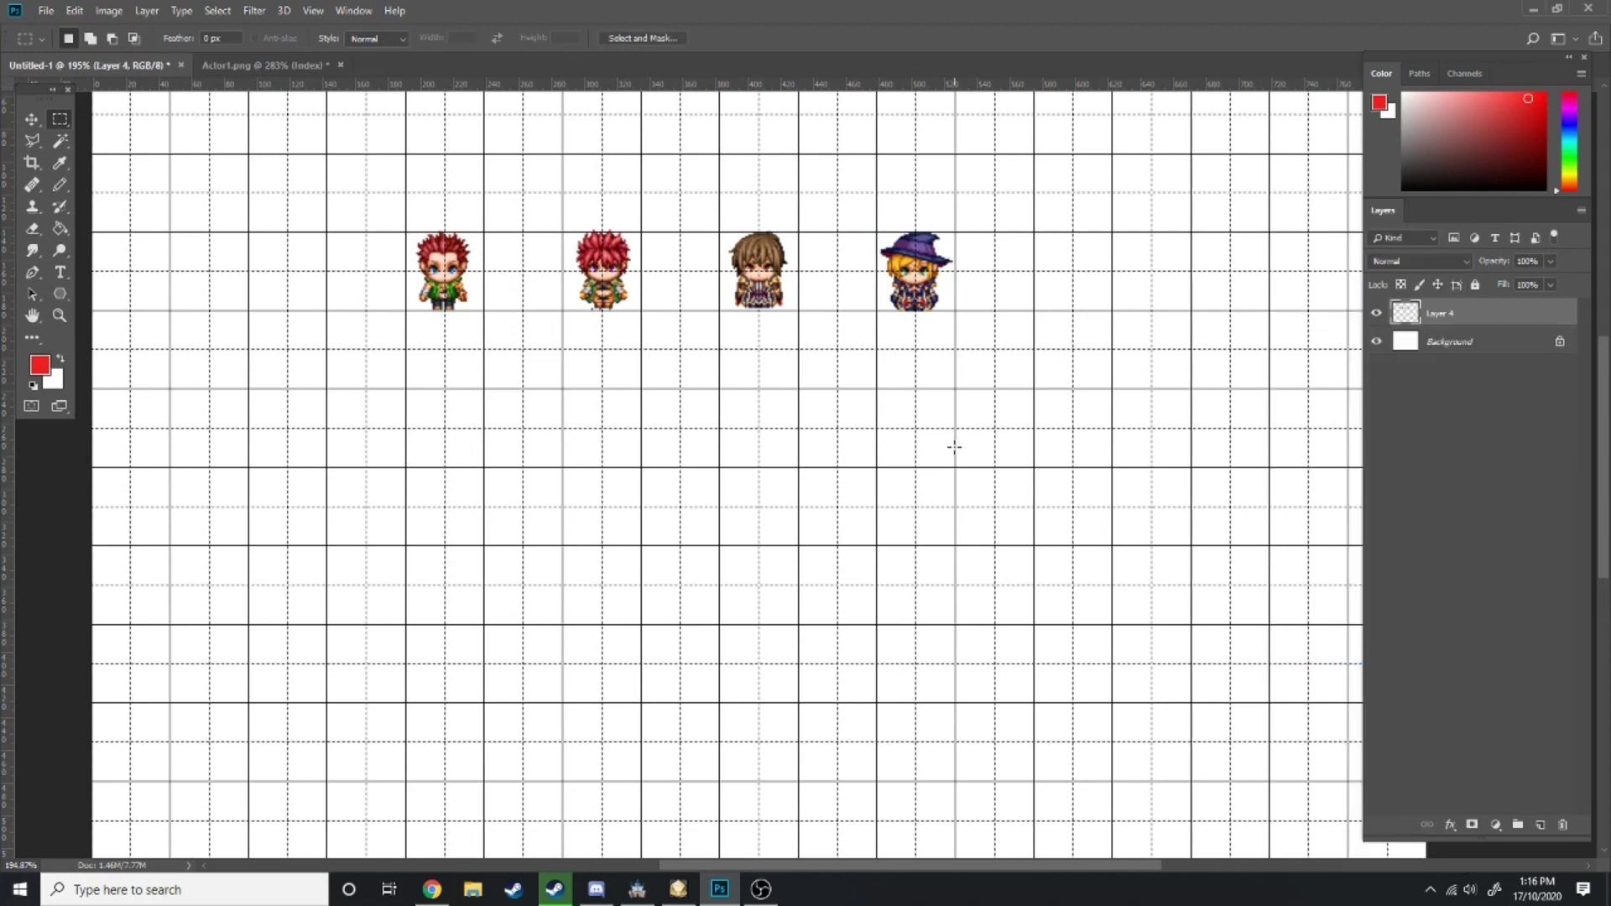
{"action": "scroll", "coordinate": [761, 404], "scroll_direction": "down", "scroll_amount": 1, "text": "alt"}
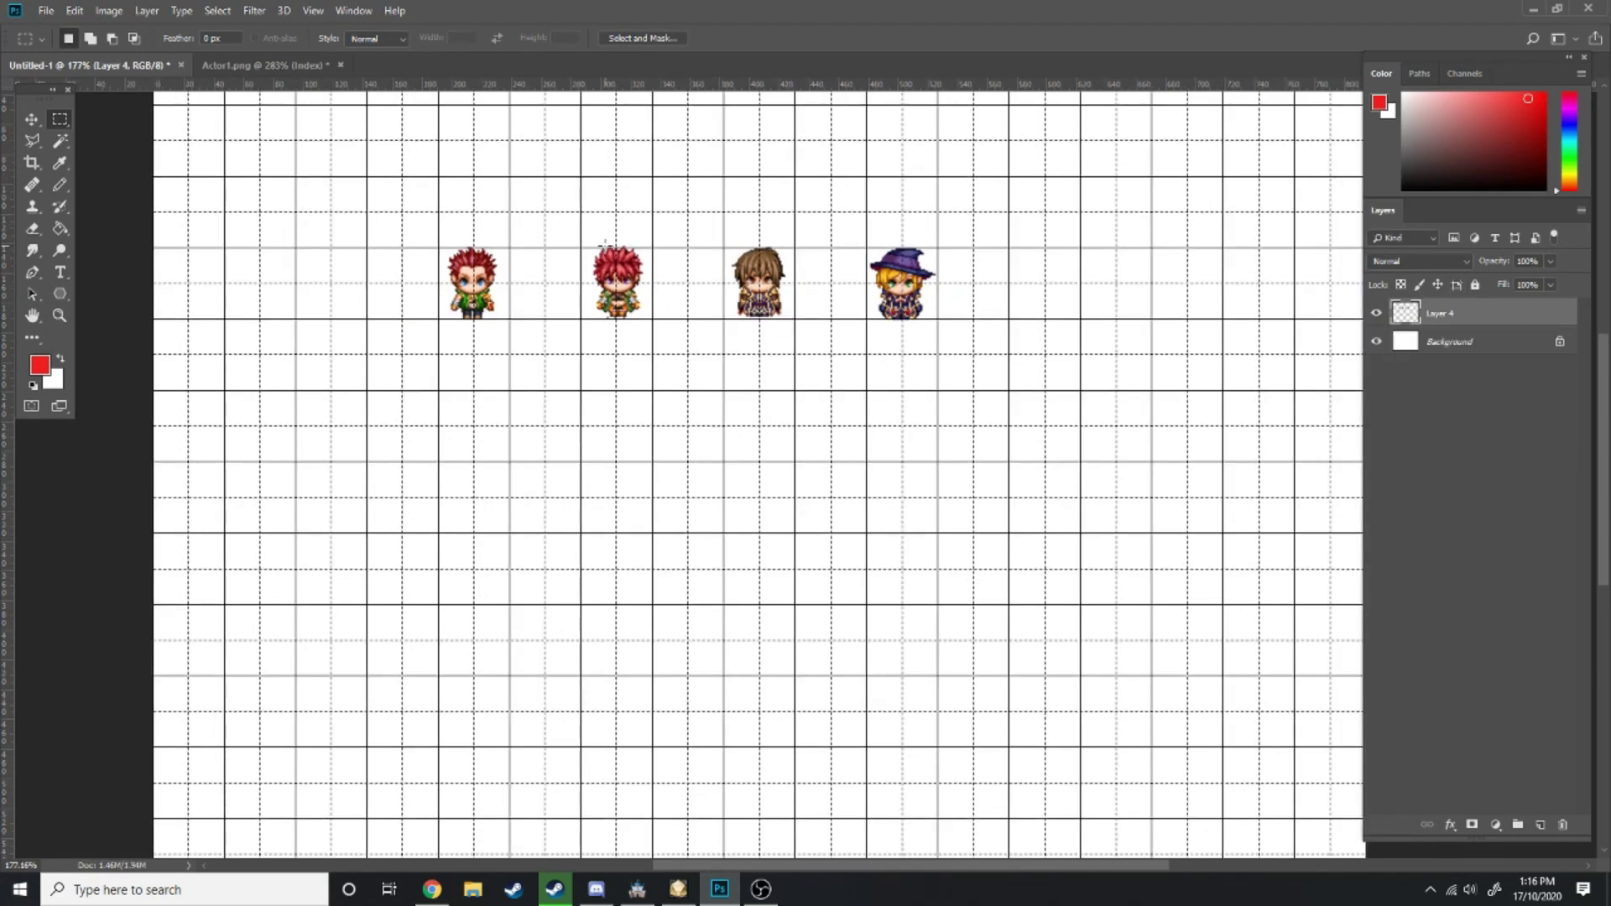
{"action": "scroll", "coordinate": [411, 170], "scroll_direction": "up", "scroll_amount": 4, "text": "alt"}
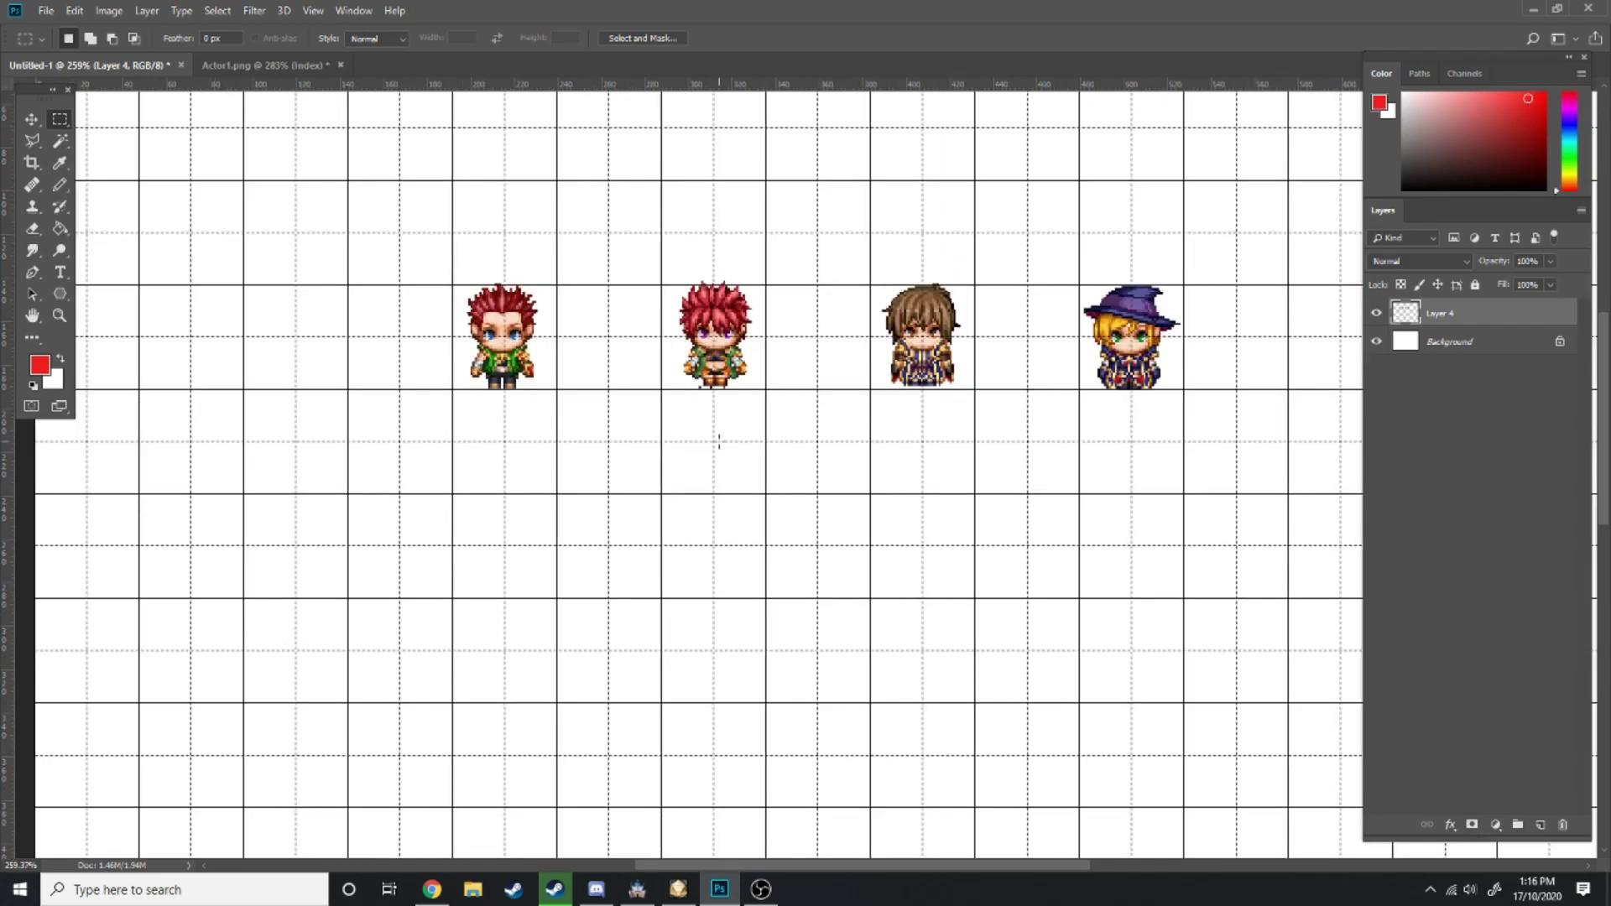
Copy the red-haired and brown-haired characters down into a new bottom row
{"action": "left_click_drag", "start_coordinate": [502, 352], "coordinate": [292, 546], "text": "alt"}
{"action": "left_click_drag", "start_coordinate": [714, 344], "coordinate": [714, 545], "text": "alt"}
{"action": "key", "text": "Return"}
{"action": "left_click_drag", "start_coordinate": [868, 260], "coordinate": [965, 407]}
{"action": "key", "text": "ctrl+j"}
{"action": "left_click_drag", "start_coordinate": [922, 353], "coordinate": [612, 563], "text": "ctrl"}
{"action": "left_click_drag", "start_coordinate": [460, 277], "coordinate": [576, 396]}
{"action": "key", "text": "ctrl+j"}
Complete four pairs with wizard and brown-haired copies, merge them, and delete the original row
{"action": "left_click_drag", "start_coordinate": [502, 352], "coordinate": [923, 562], "text": "ctrl"}
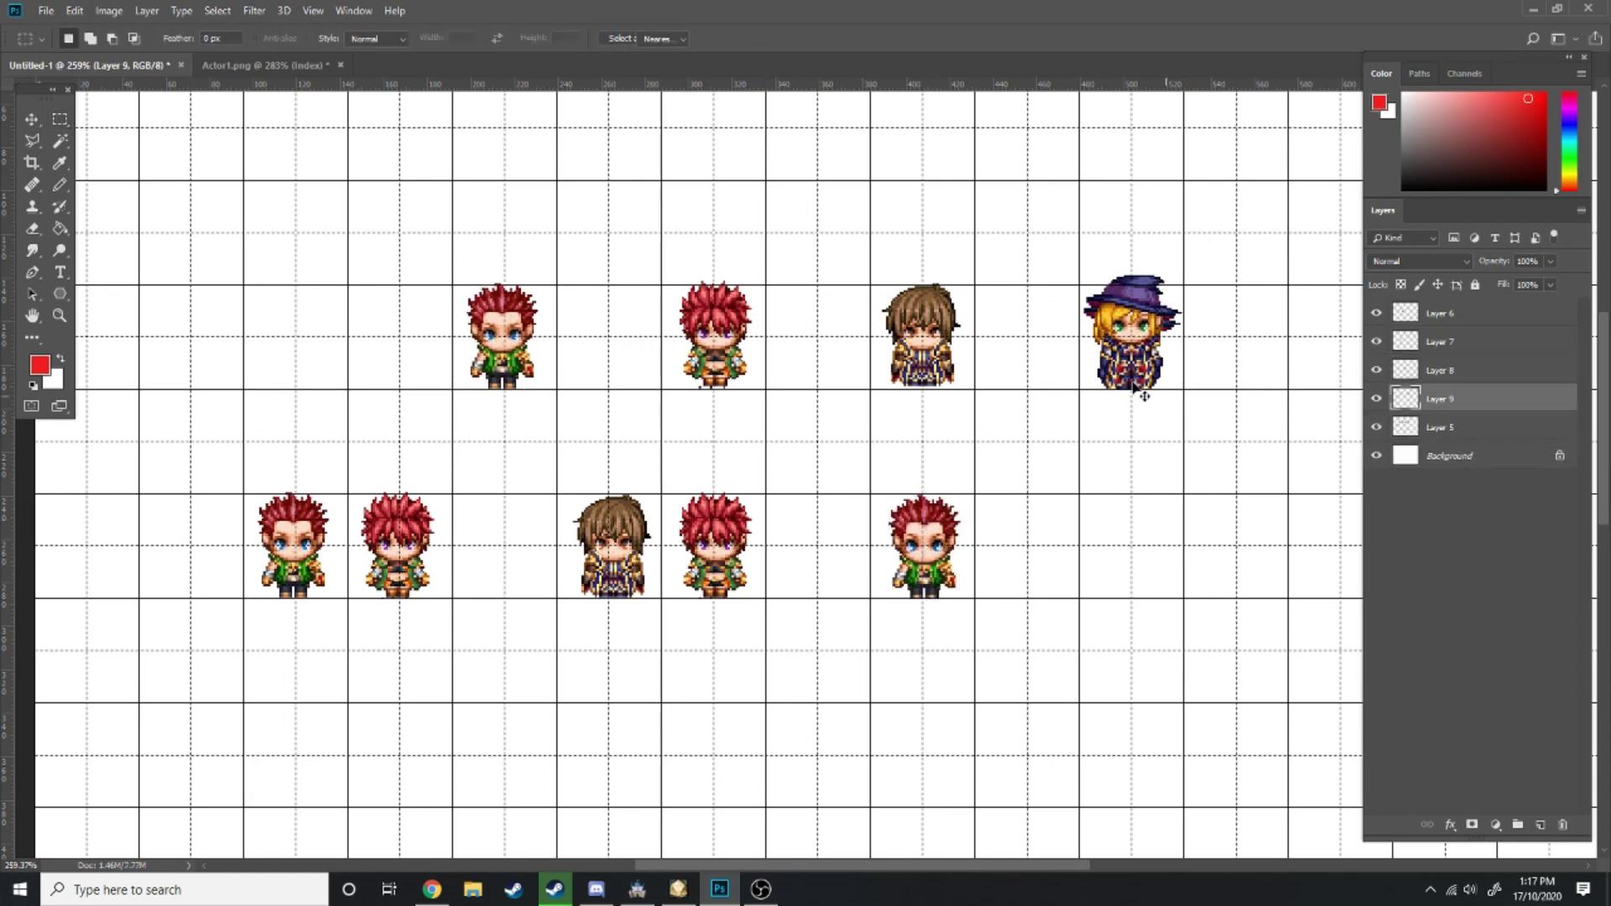
{"action": "left_click_drag", "start_coordinate": [1133, 352], "coordinate": [1030, 562], "text": "ctrl+alt"}
{"action": "left_click_drag", "start_coordinate": [869, 260], "coordinate": [965, 407]}
{"action": "left_click_drag", "start_coordinate": [921, 352], "coordinate": [1234, 562], "text": "ctrl+alt"}
{"action": "left_click_drag", "start_coordinate": [1024, 259], "coordinate": [1198, 417]}
{"action": "left_click_drag", "start_coordinate": [1124, 353], "coordinate": [1341, 563], "text": "ctrl+alt"}
{"action": "key", "text": "ctrl+e"}
{"action": "key", "text": "Delete"}
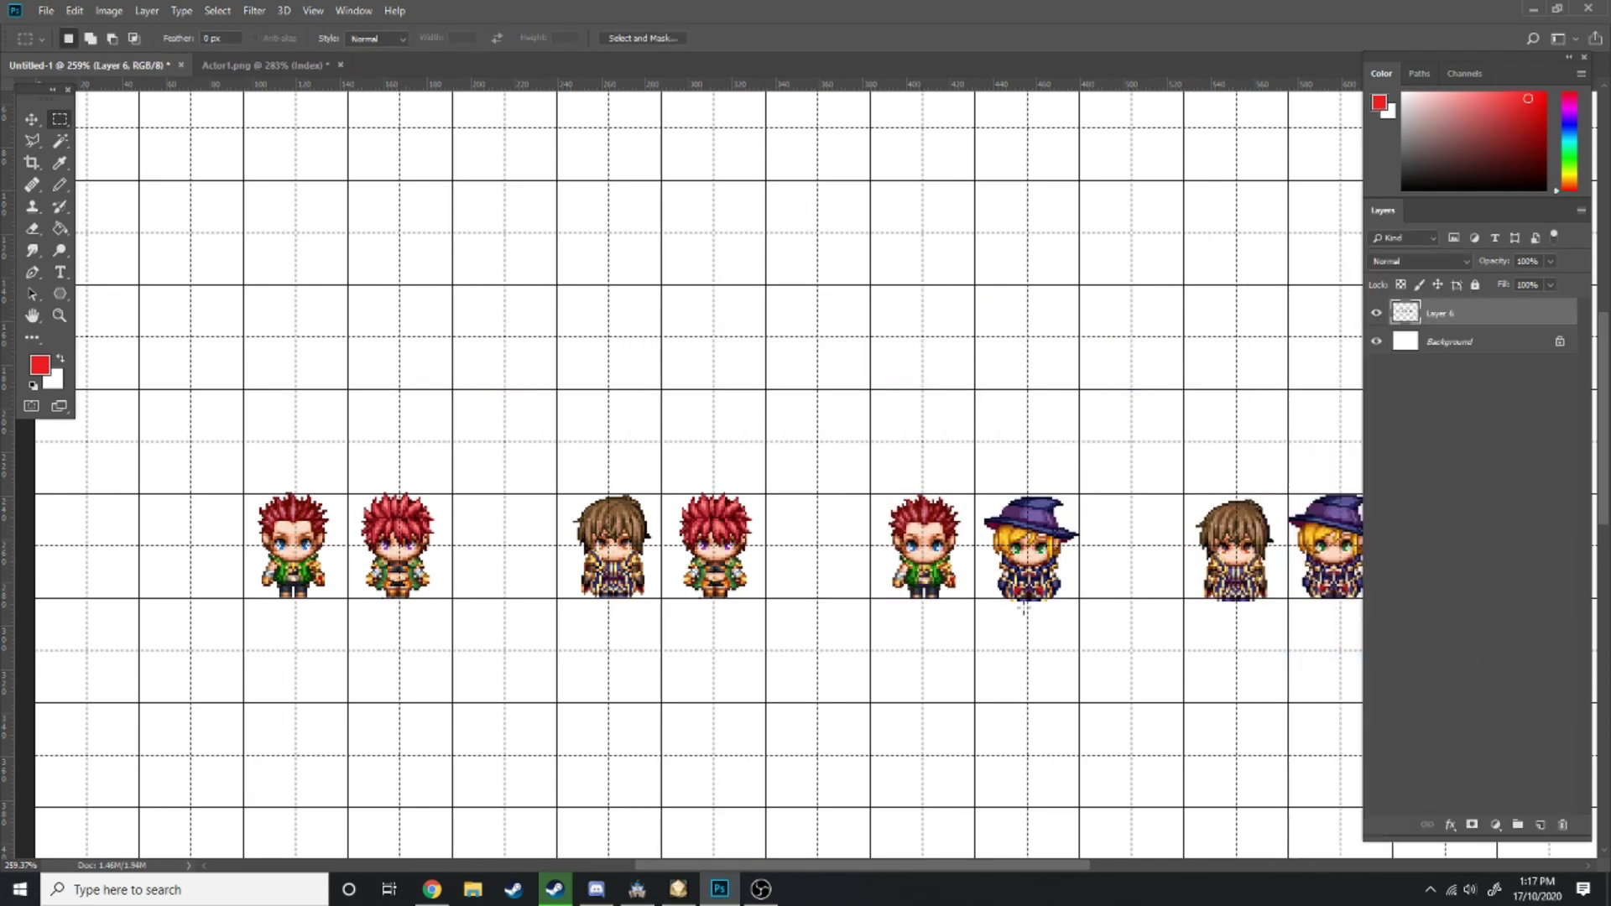
{"action": "scroll", "coordinate": [1024, 609], "scroll_direction": "down", "scroll_amount": 3, "text": "alt"}
{"action": "scroll", "coordinate": [1299, 665], "scroll_direction": "up", "scroll_amount": 3, "text": "alt"}
{"action": "scroll", "coordinate": [1276, 665], "scroll_direction": "down", "scroll_amount": 3, "text": "alt"}
{"action": "scroll", "coordinate": [1309, 720], "scroll_direction": "up", "scroll_amount": 2, "text": "alt"}
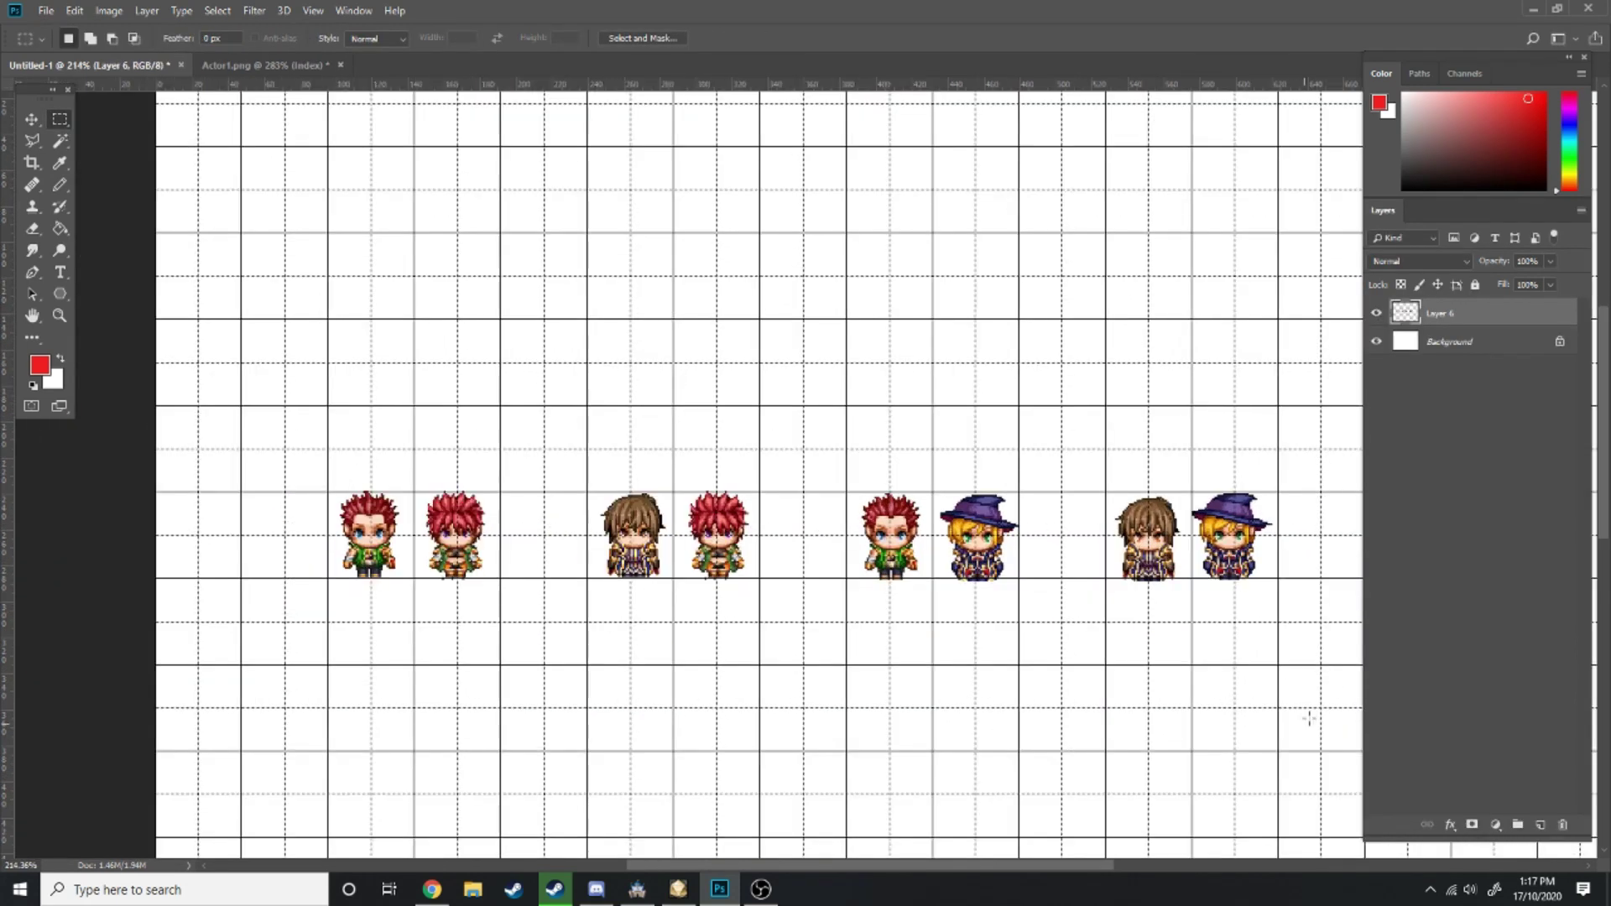
{"action": "scroll", "coordinate": [1150, 633], "scroll_direction": "down", "scroll_amount": 2}
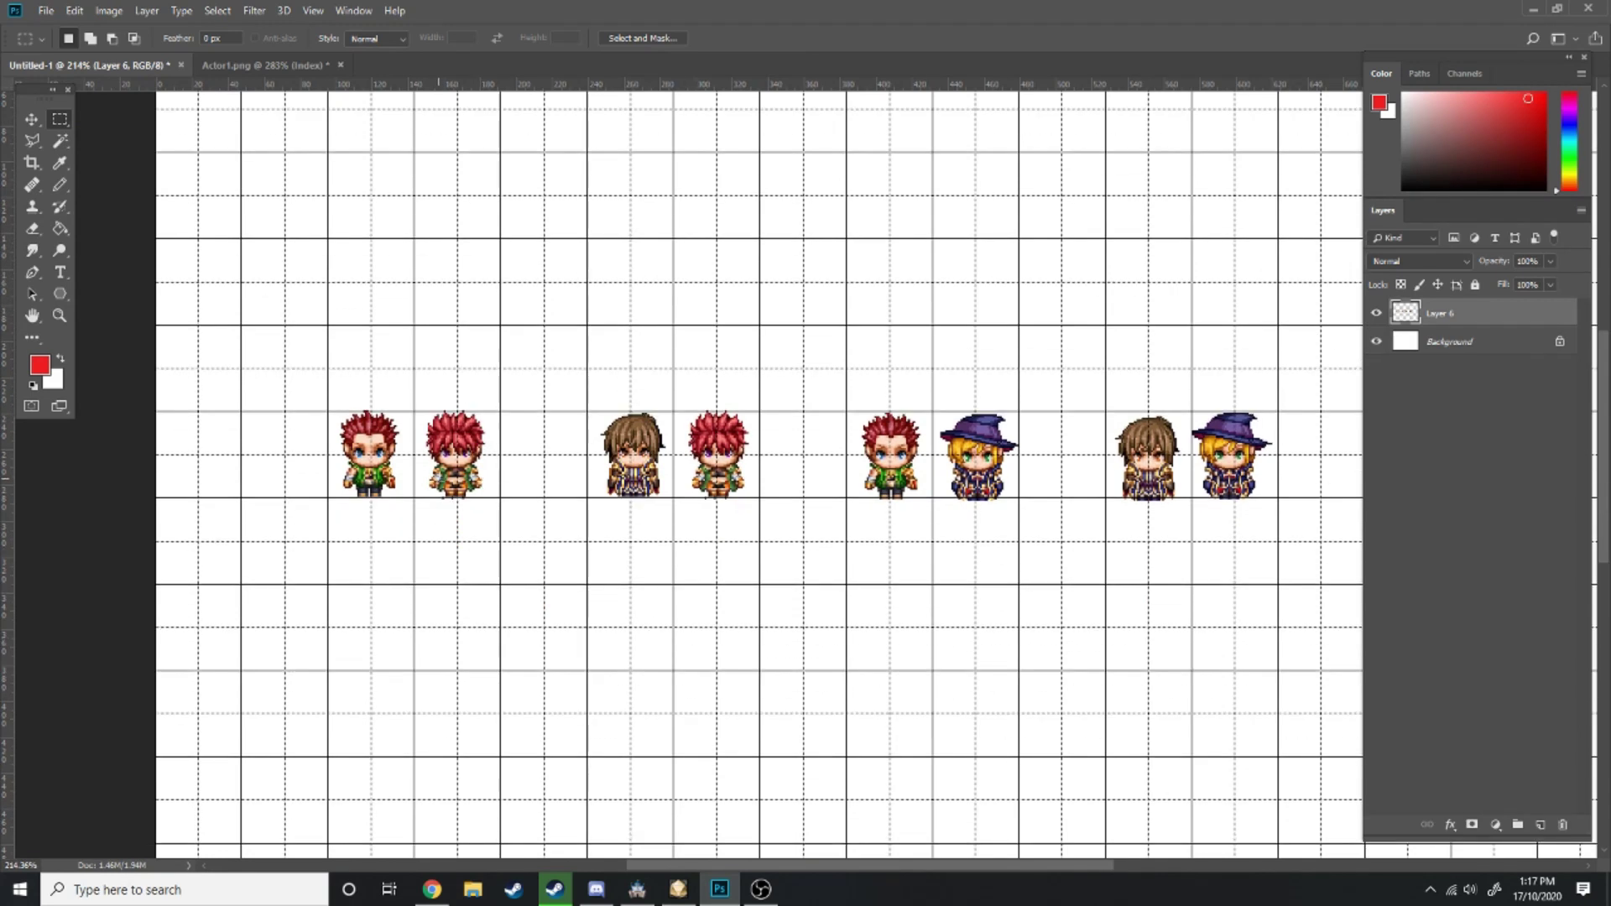
{"action": "left_click", "coordinate": [637, 888]}
{"action": "left_click", "coordinate": [1106, 722]}
{"action": "left_click_drag", "start_coordinate": [806, 504], "coordinate": [875, 533]}
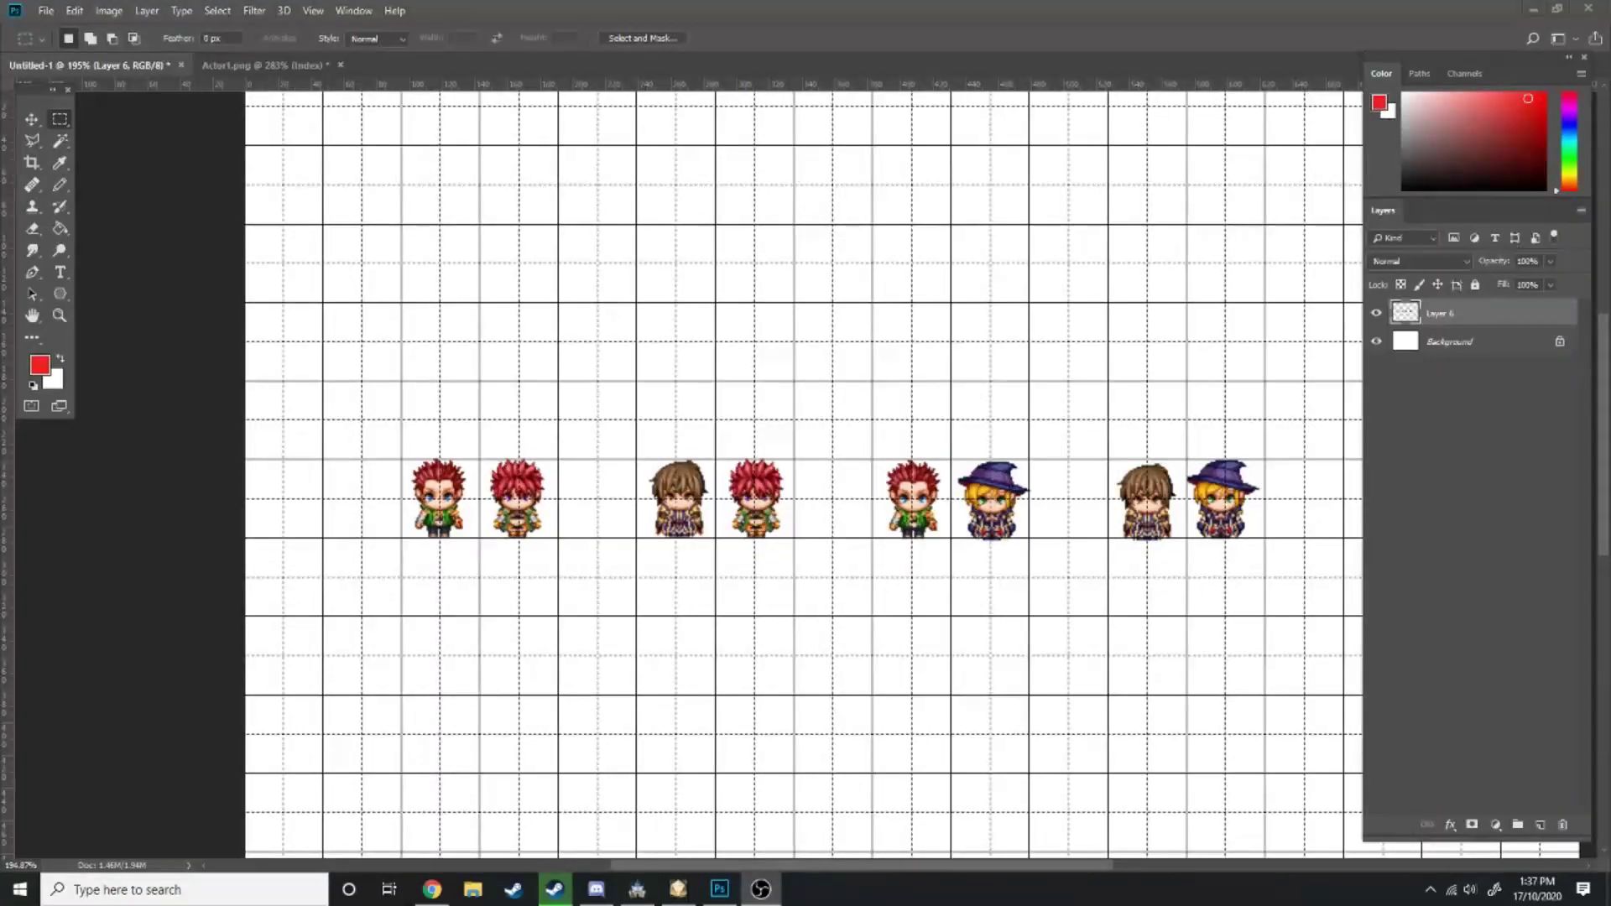
Open the Kids and adults.png sprite sheet in Photoshop
{"action": "left_click", "coordinate": [46, 11]}
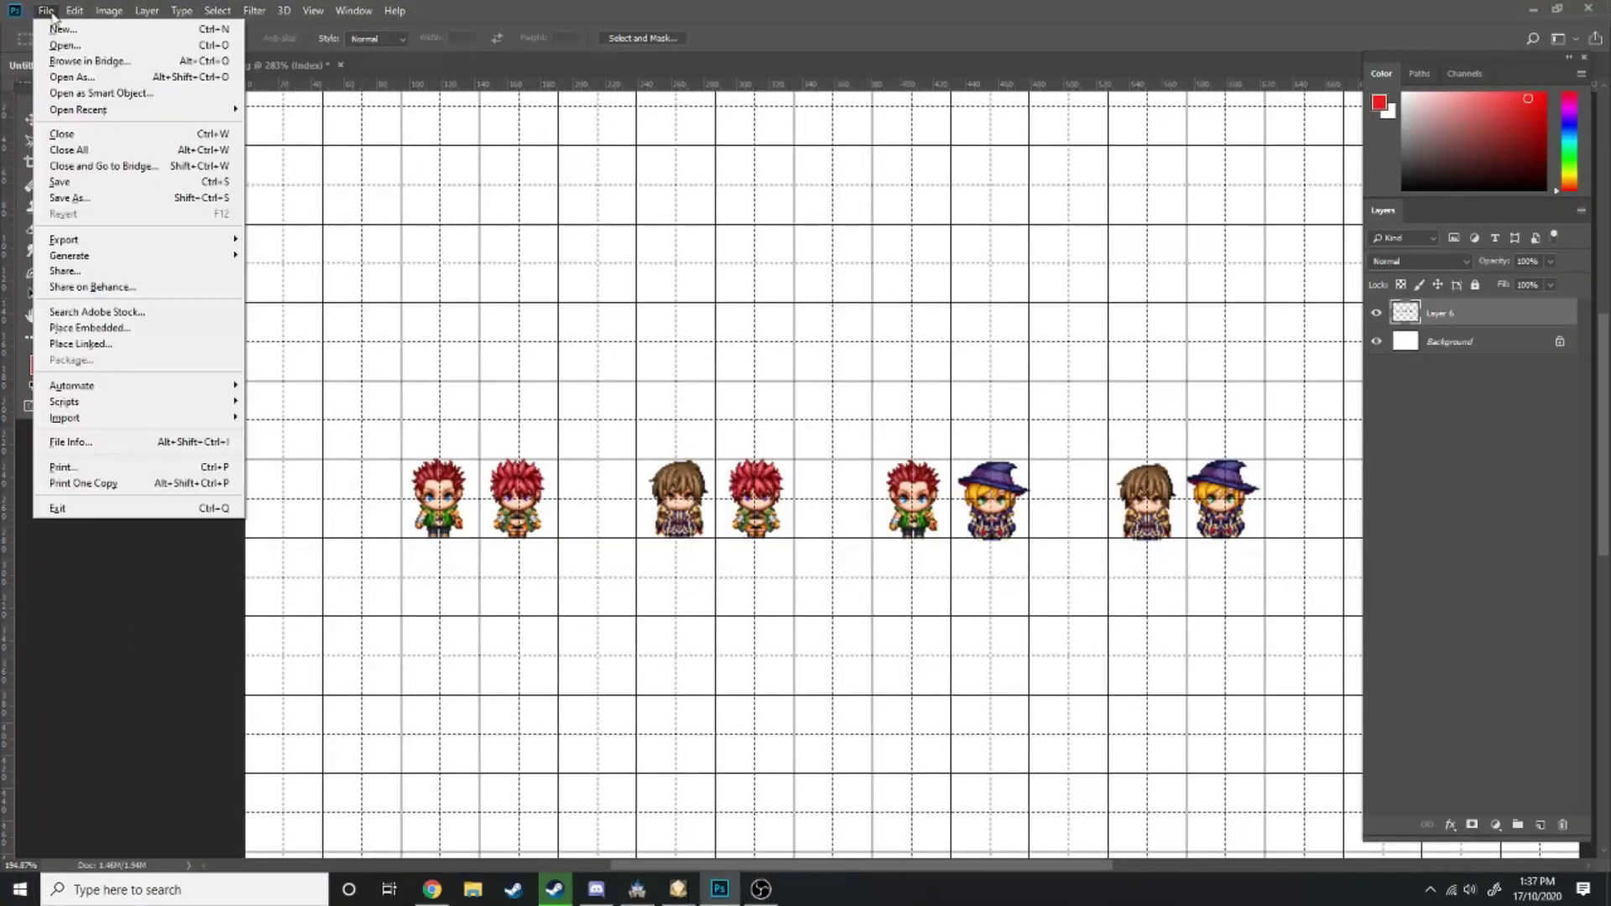
{"action": "left_click", "coordinate": [76, 45]}
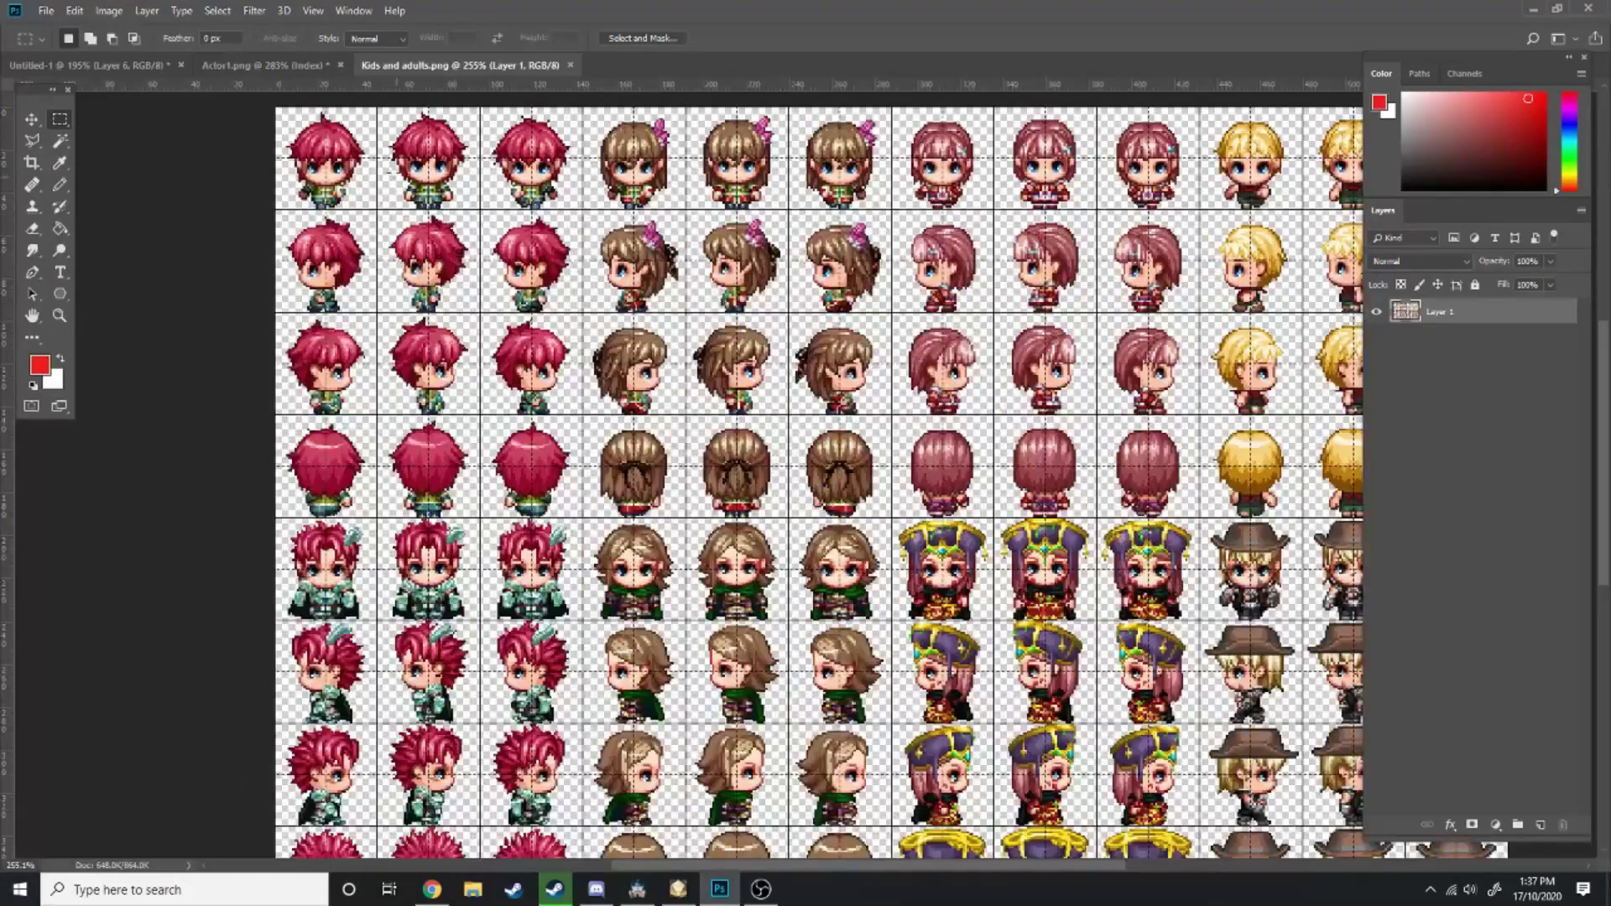
{"action": "scroll", "coordinate": [818, 478], "scroll_direction": "up", "scroll_amount": 2}
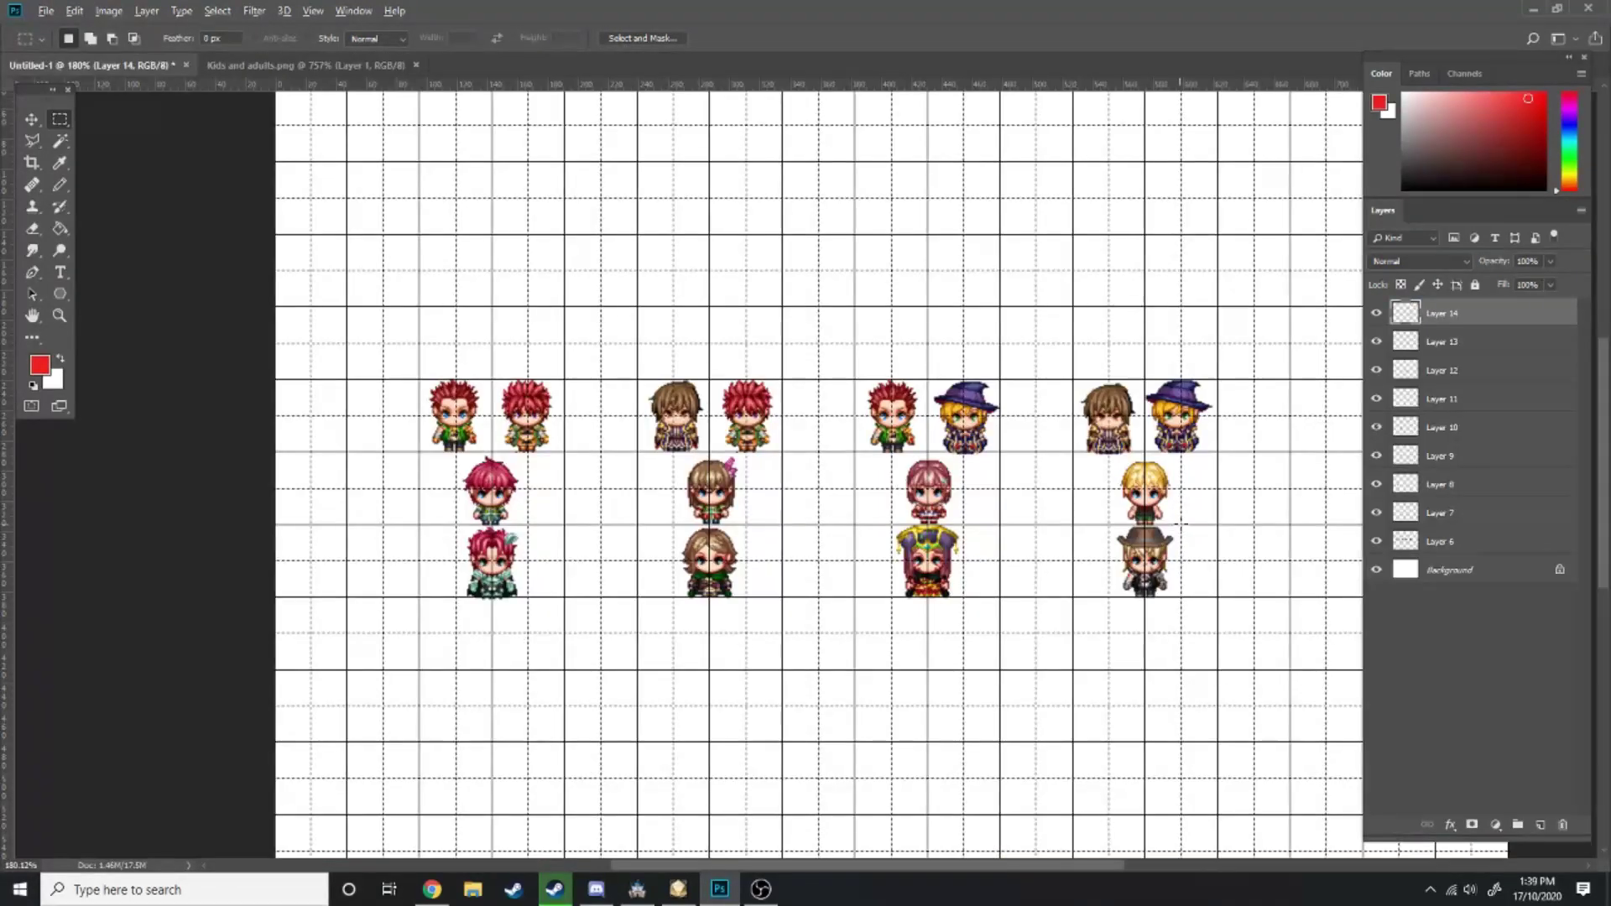
{"action": "scroll", "coordinate": [1180, 525], "scroll_direction": "up", "scroll_amount": 1, "text": "alt"}
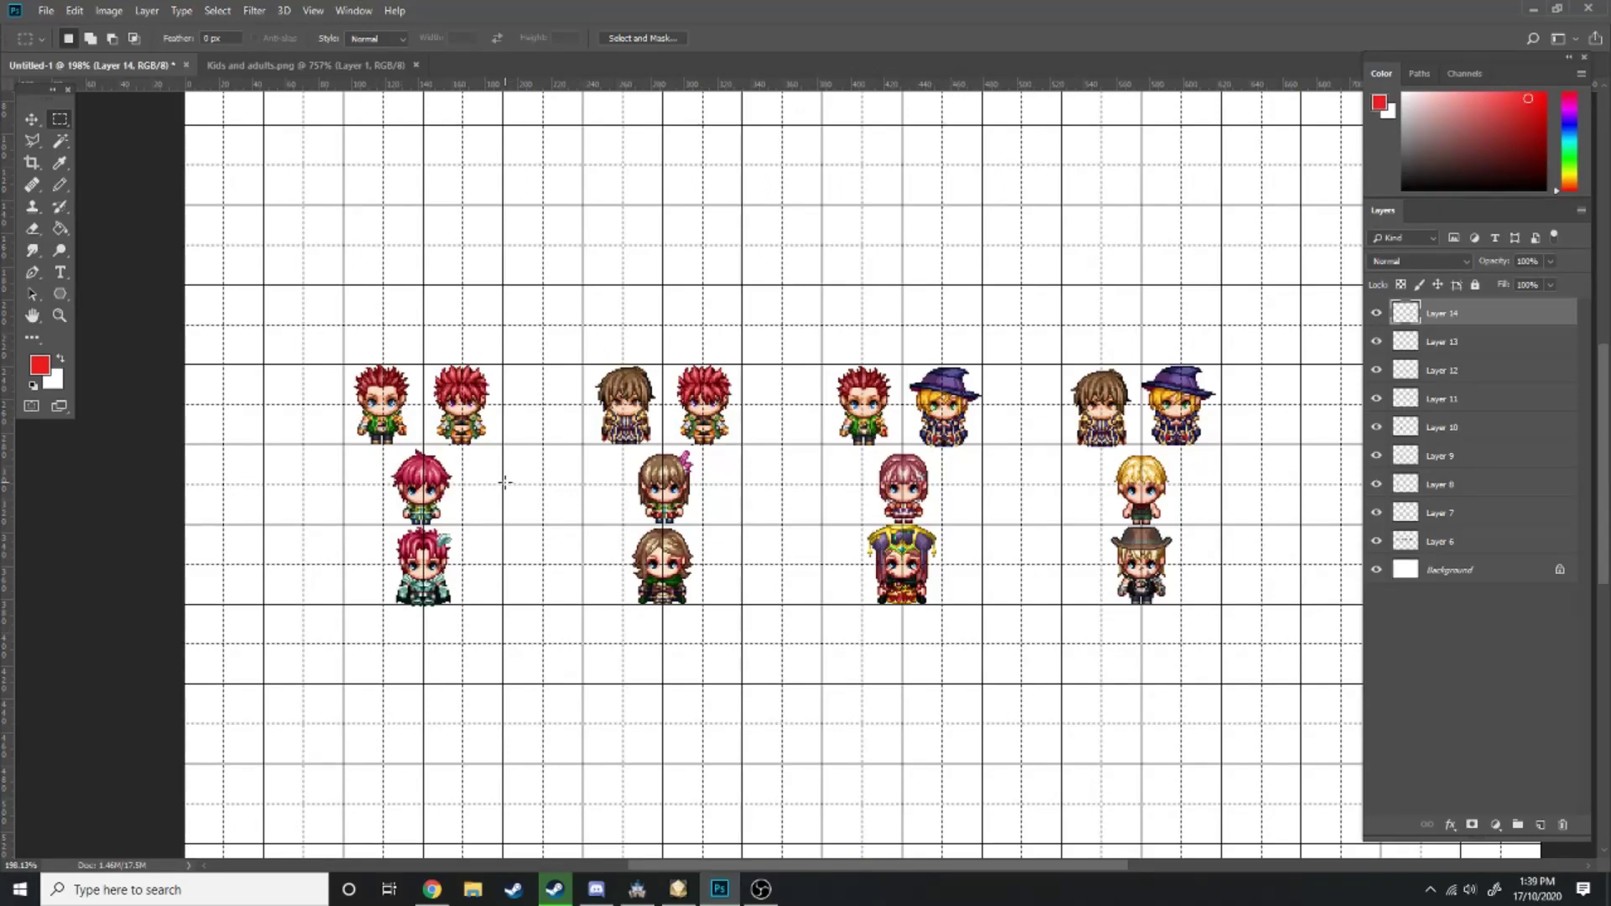
Paint red brush arcs beneath the offspring linking the groups, undoing one duplicate stroke
{"action": "key", "text": "b"}
{"action": "mouse_move", "coordinate": [435, 631]}
{"action": "left_mouse_down"}
{"action": "mouse_move", "coordinate": [475, 662]}
{"action": "mouse_move", "coordinate": [771, 752]}
{"action": "mouse_move", "coordinate": [928, 732]}
{"action": "mouse_move", "coordinate": [1096, 639]}
{"action": "left_mouse_up"}
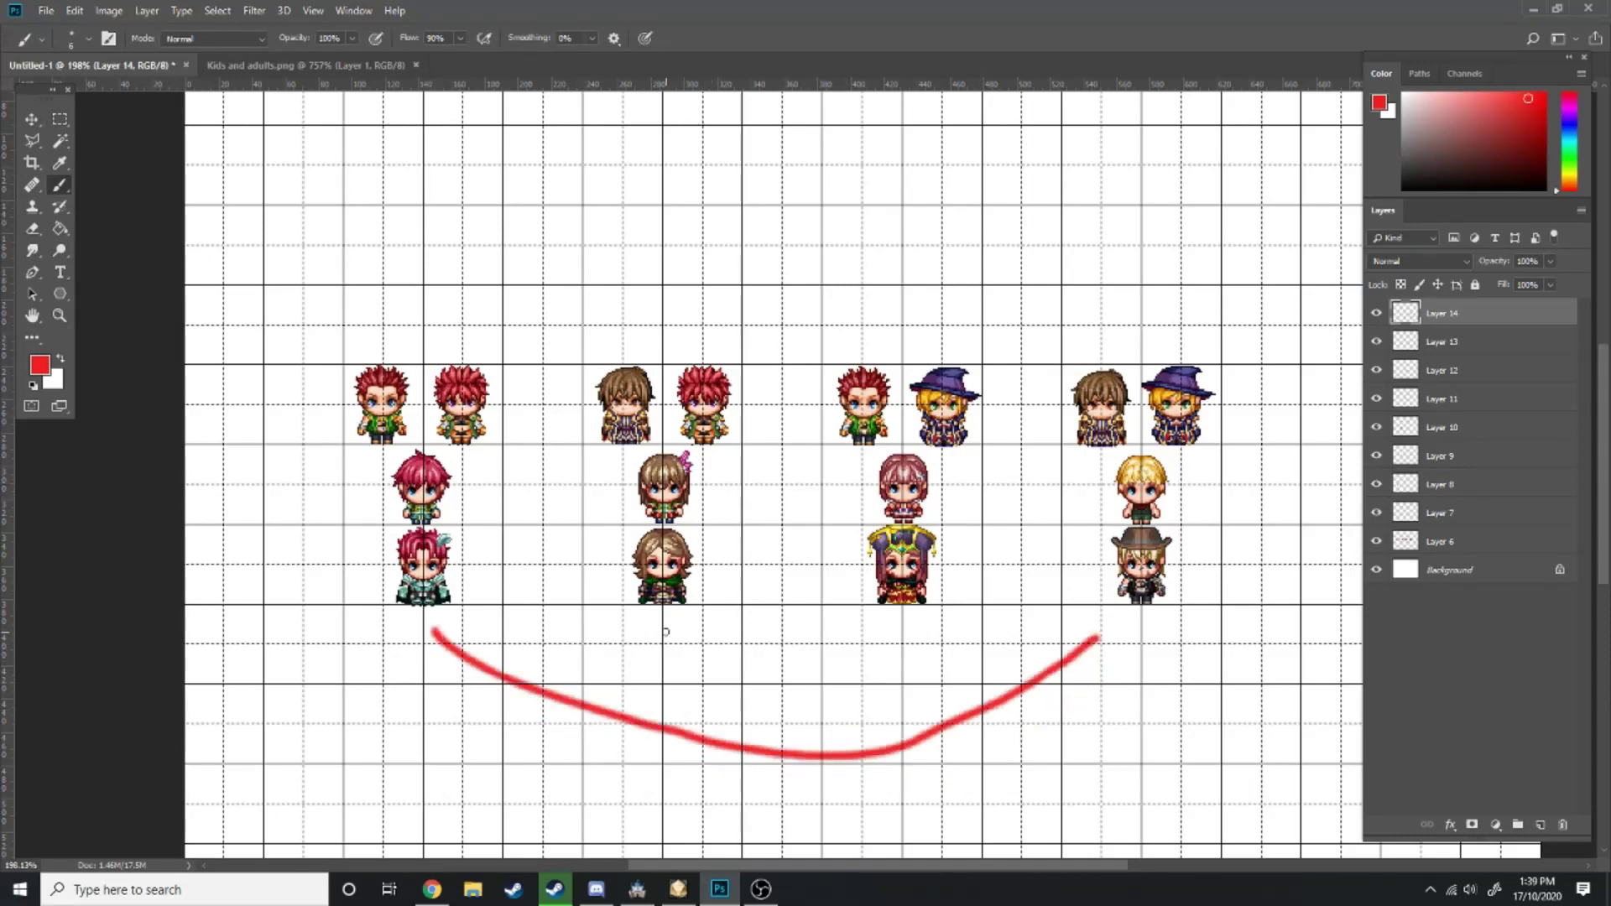
{"action": "mouse_move", "coordinate": [665, 632]}
{"action": "left_mouse_down"}
{"action": "mouse_move", "coordinate": [695, 650]}
{"action": "mouse_move", "coordinate": [894, 661]}
{"action": "mouse_move", "coordinate": [915, 639]}
{"action": "left_mouse_up"}
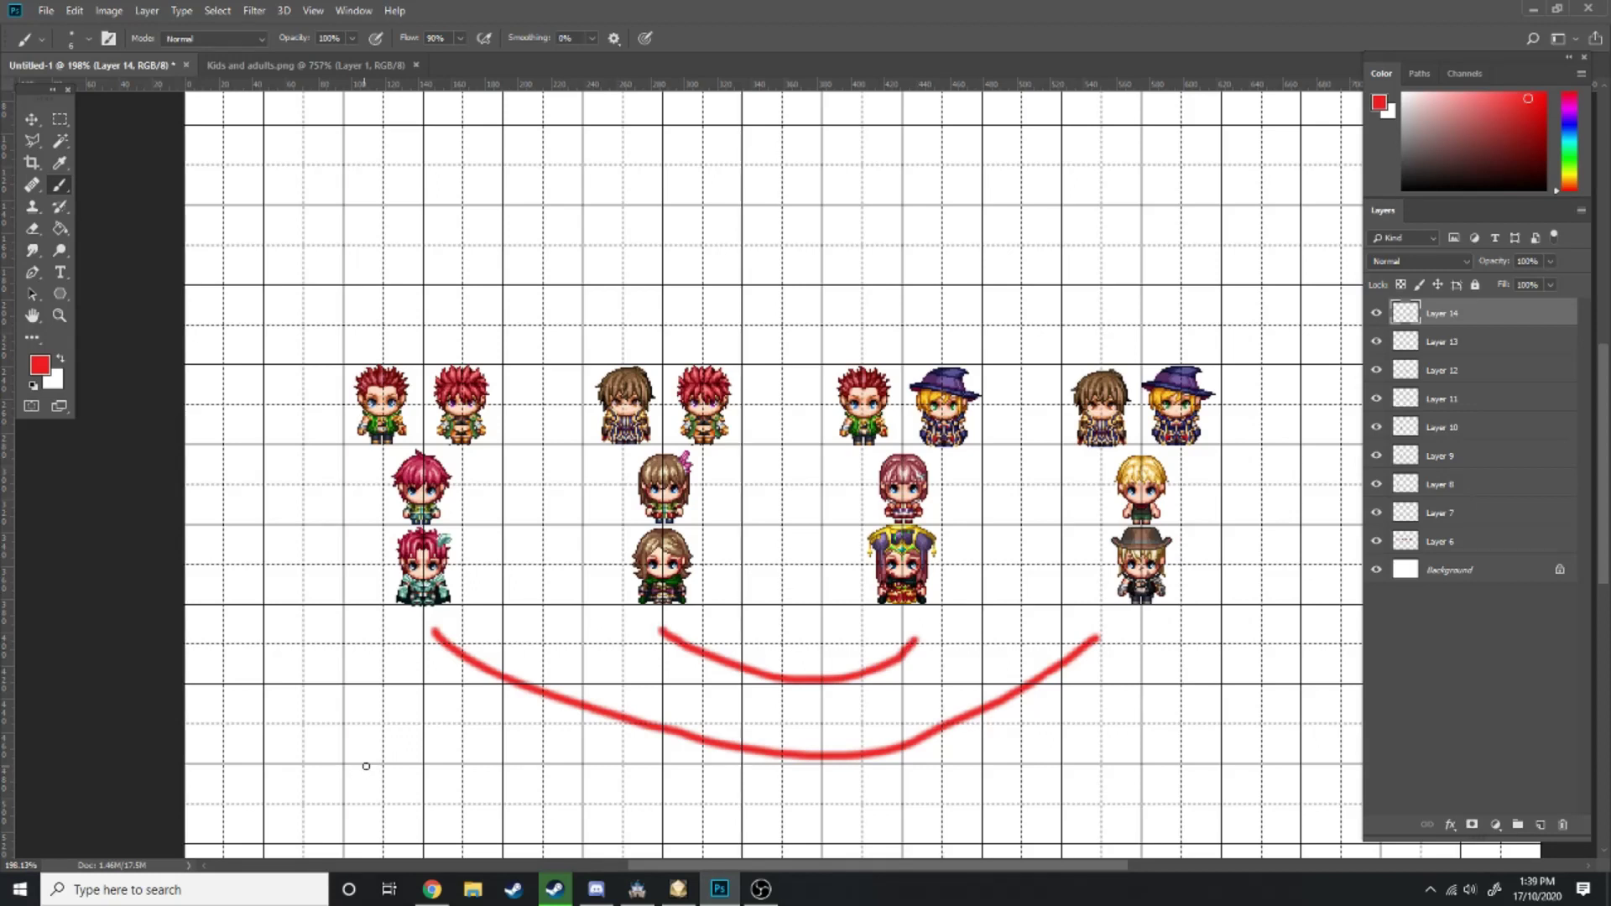
{"action": "mouse_move", "coordinate": [661, 626]}
{"action": "left_mouse_down"}
{"action": "mouse_move", "coordinate": [734, 676]}
{"action": "mouse_move", "coordinate": [878, 652]}
{"action": "mouse_move", "coordinate": [913, 629]}
{"action": "left_mouse_up"}
{"action": "key", "text": "ctrl+z"}
{"action": "mouse_move", "coordinate": [653, 621]}
{"action": "left_mouse_down"}
{"action": "mouse_move", "coordinate": [948, 734]}
{"action": "mouse_move", "coordinate": [1111, 652]}
{"action": "mouse_move", "coordinate": [1050, 642]}
{"action": "mouse_move", "coordinate": [681, 754]}
{"action": "mouse_move", "coordinate": [424, 633]}
{"action": "left_mouse_up"}
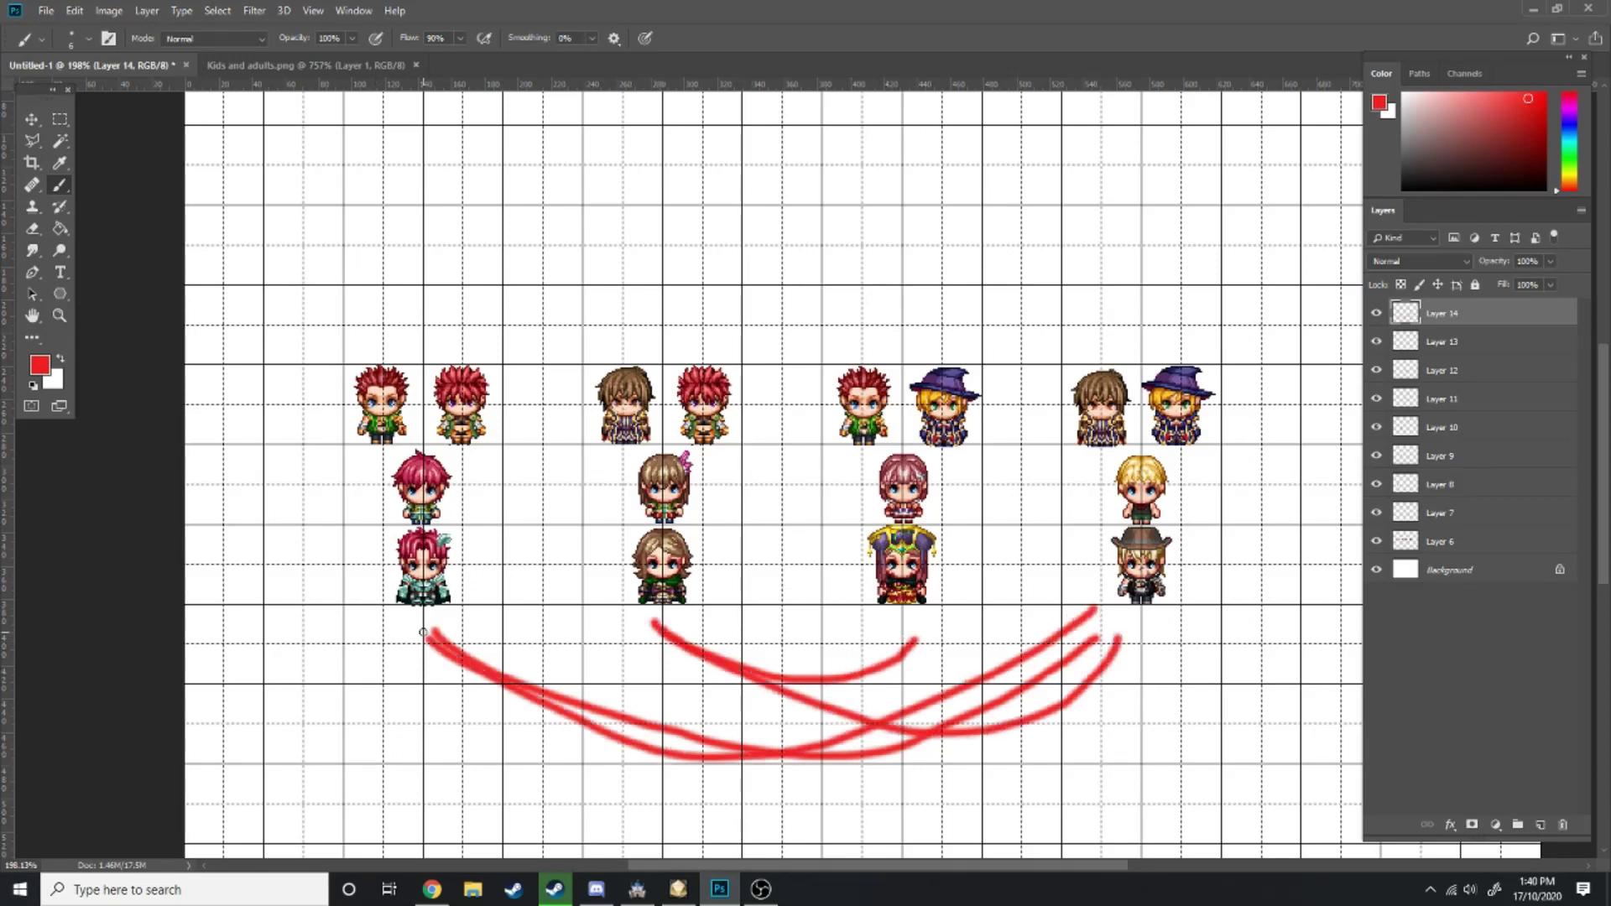
{"action": "scroll", "coordinate": [755, 636], "scroll_direction": "down", "scroll_amount": 2}
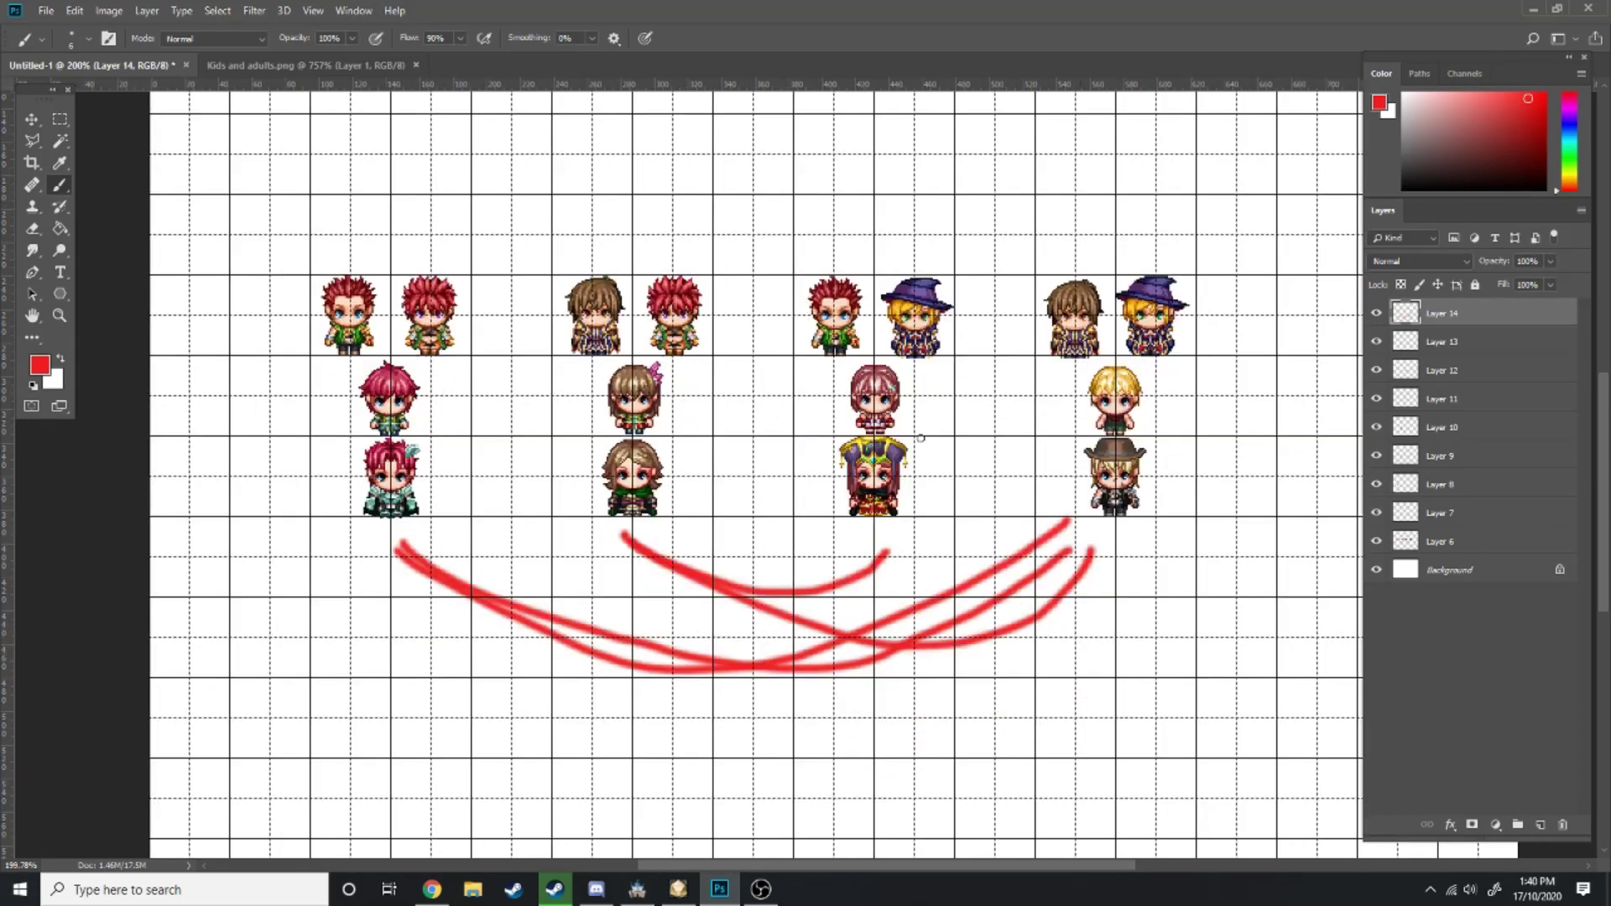
Create event EV004 at tile 11,3 using the pig sprite as its image
{"action": "left_click", "coordinate": [636, 888]}
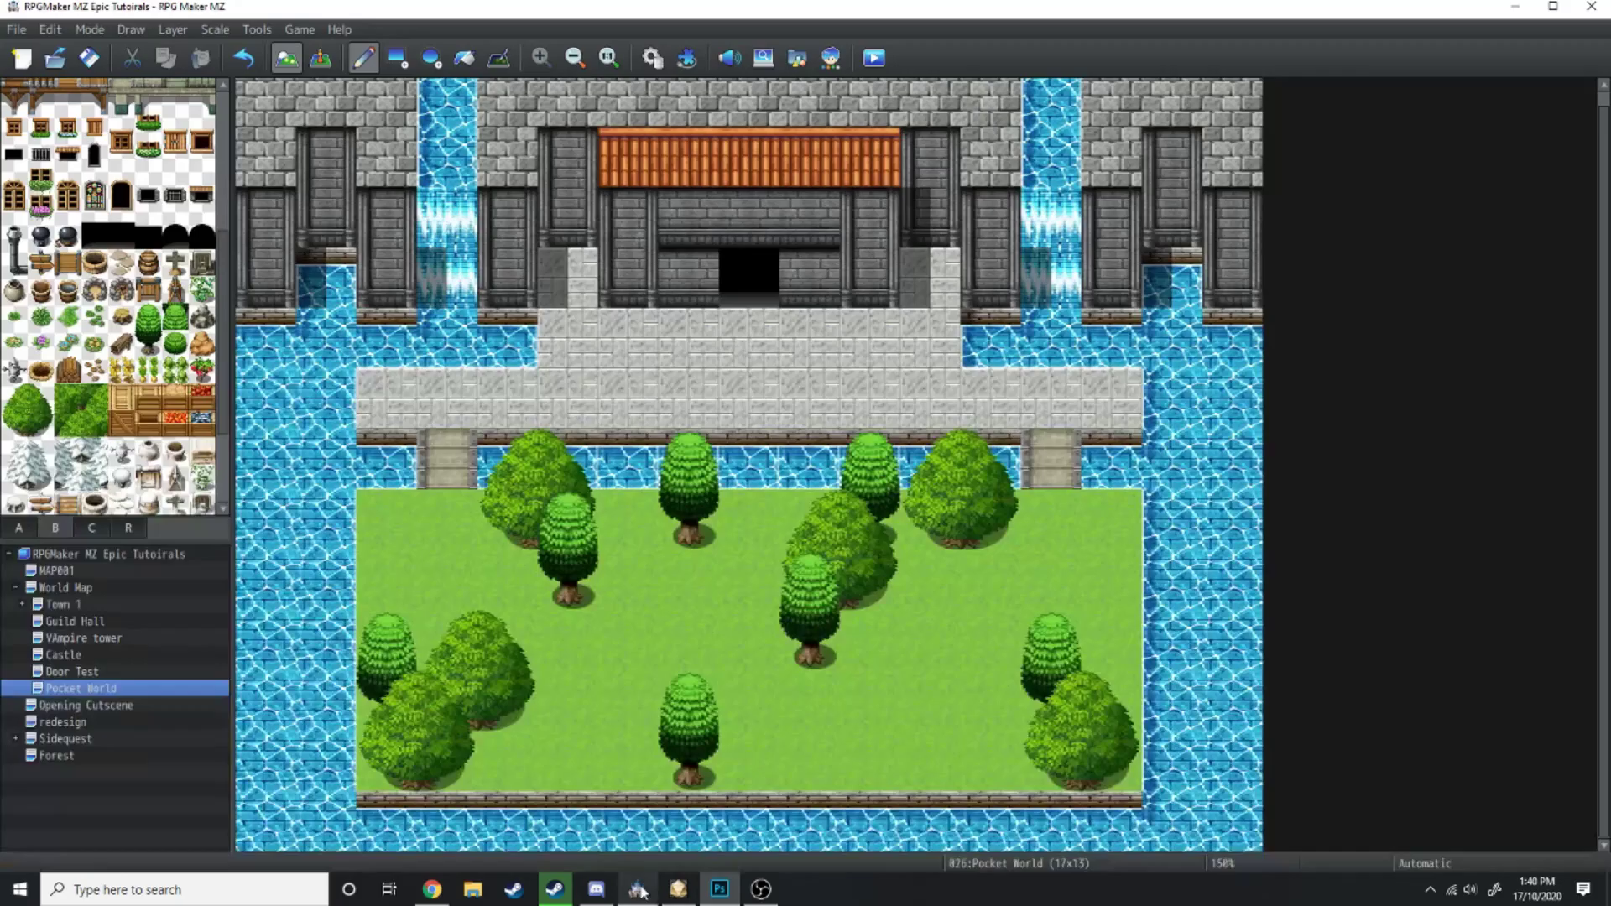
{"action": "left_click", "coordinate": [320, 58]}
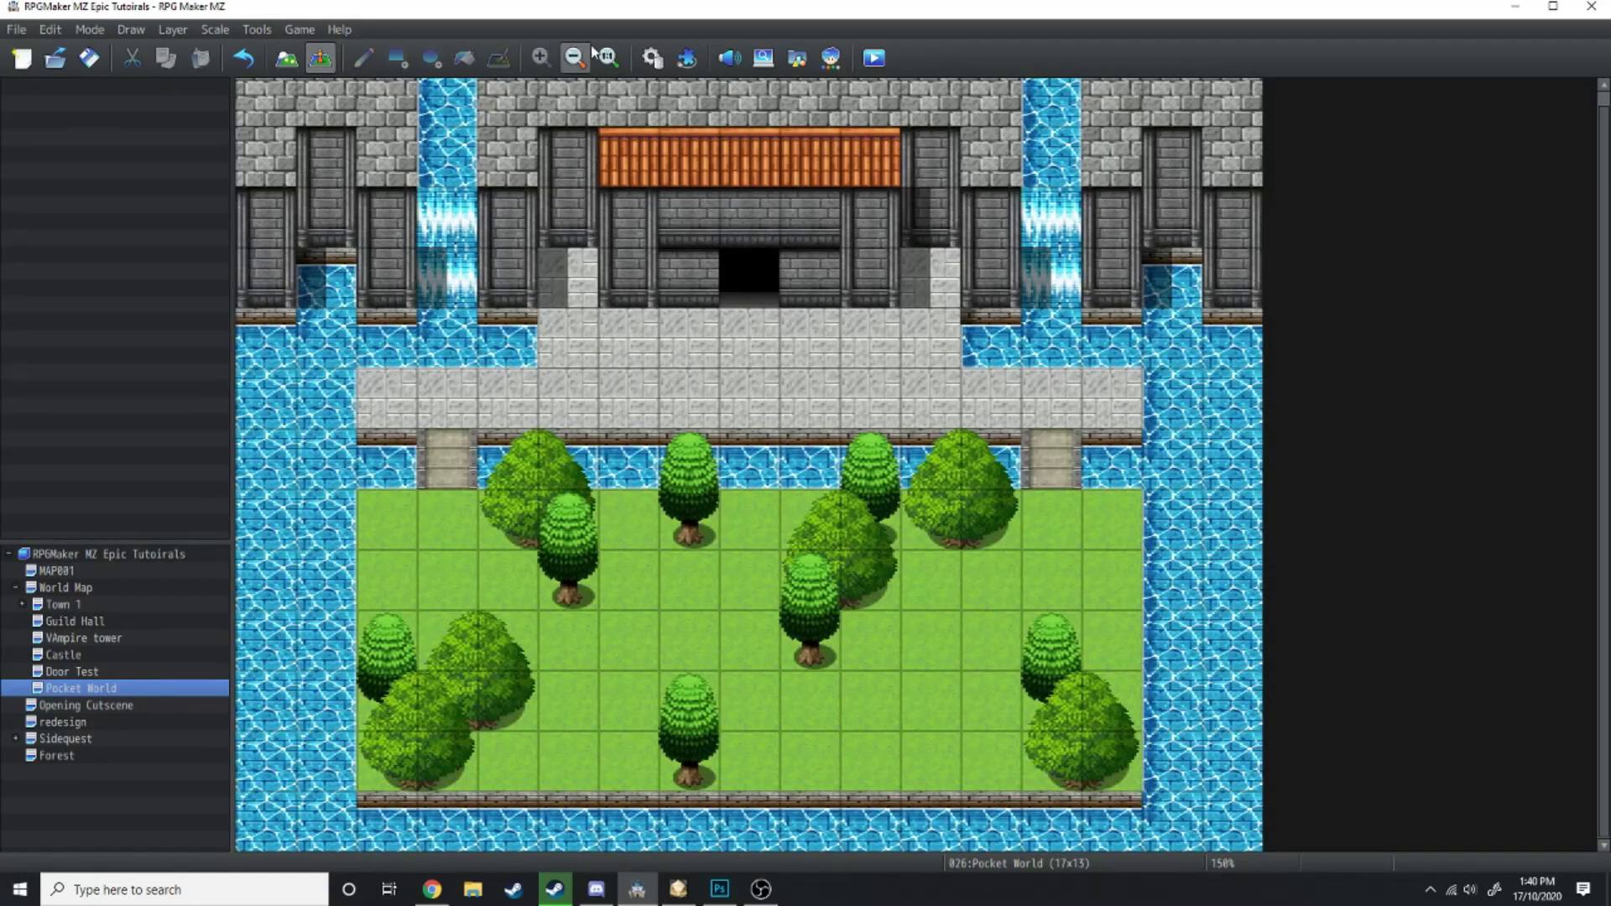
{"action": "double_click", "coordinate": [930, 290]}
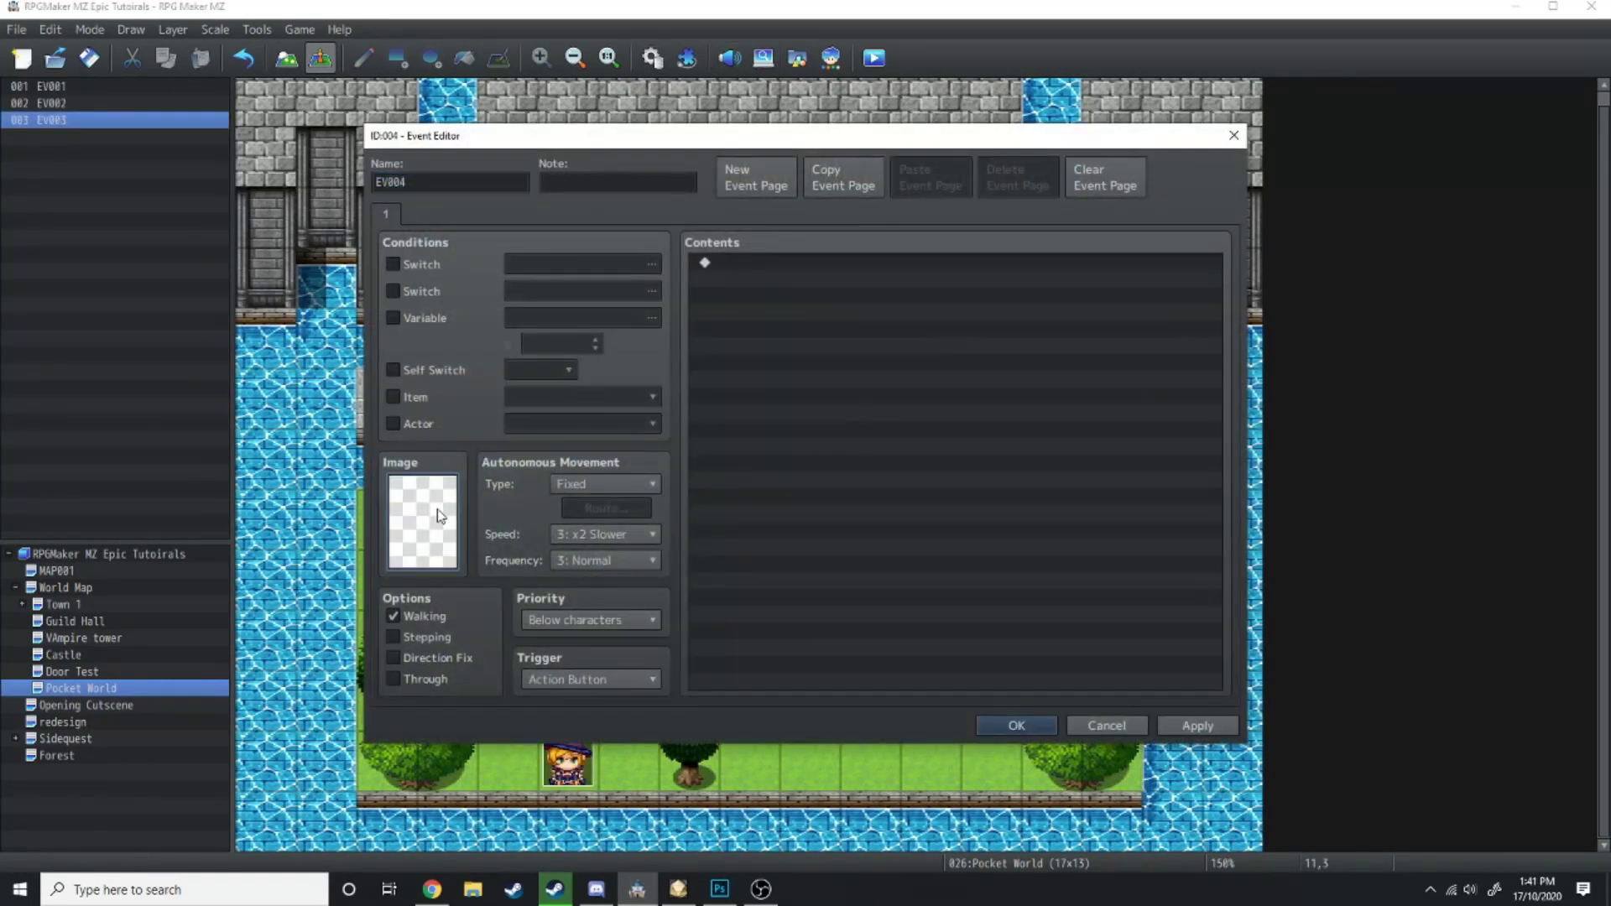
{"action": "double_click", "coordinate": [439, 515]}
{"action": "left_click_drag", "start_coordinate": [682, 312], "coordinate": [673, 589]}
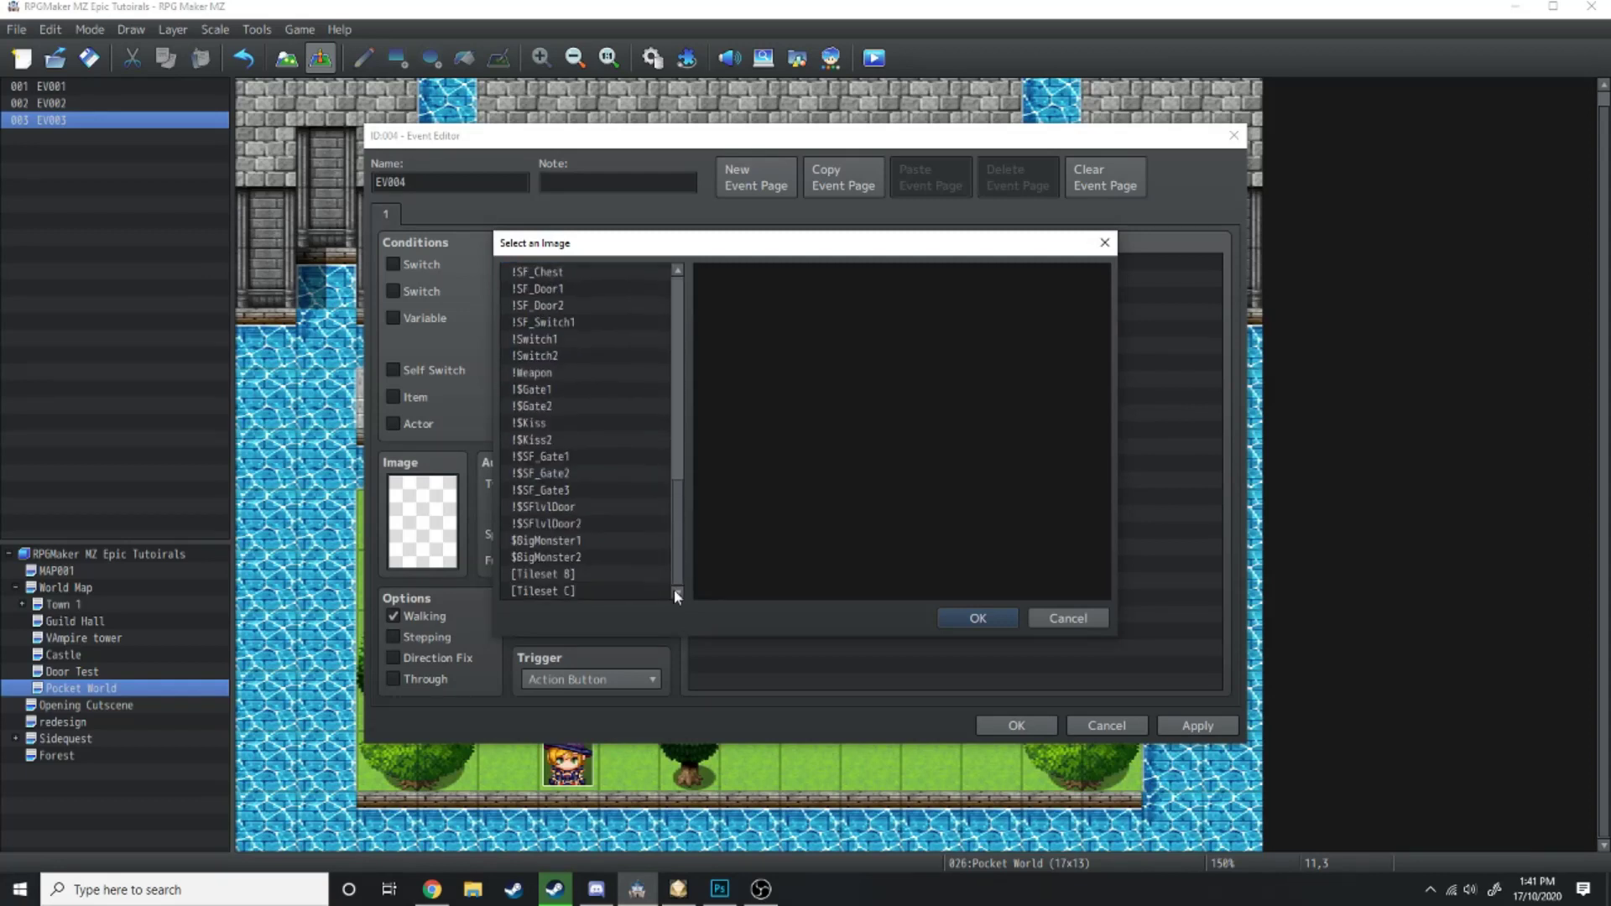
{"action": "double_click", "coordinate": [562, 535]}
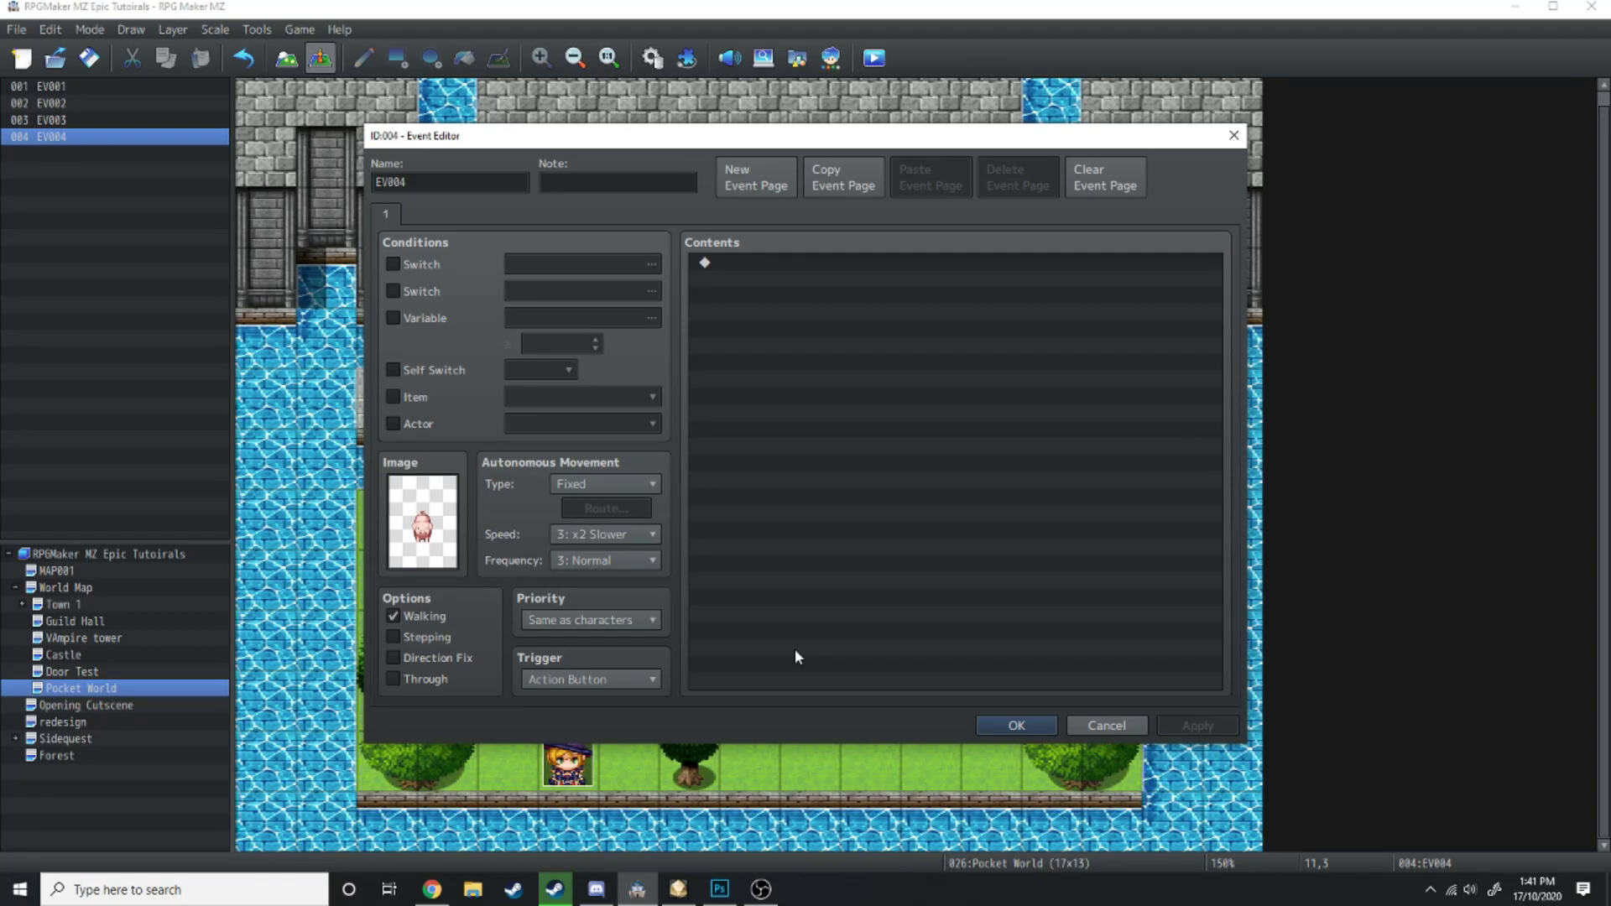
{"action": "key", "text": "Return"}
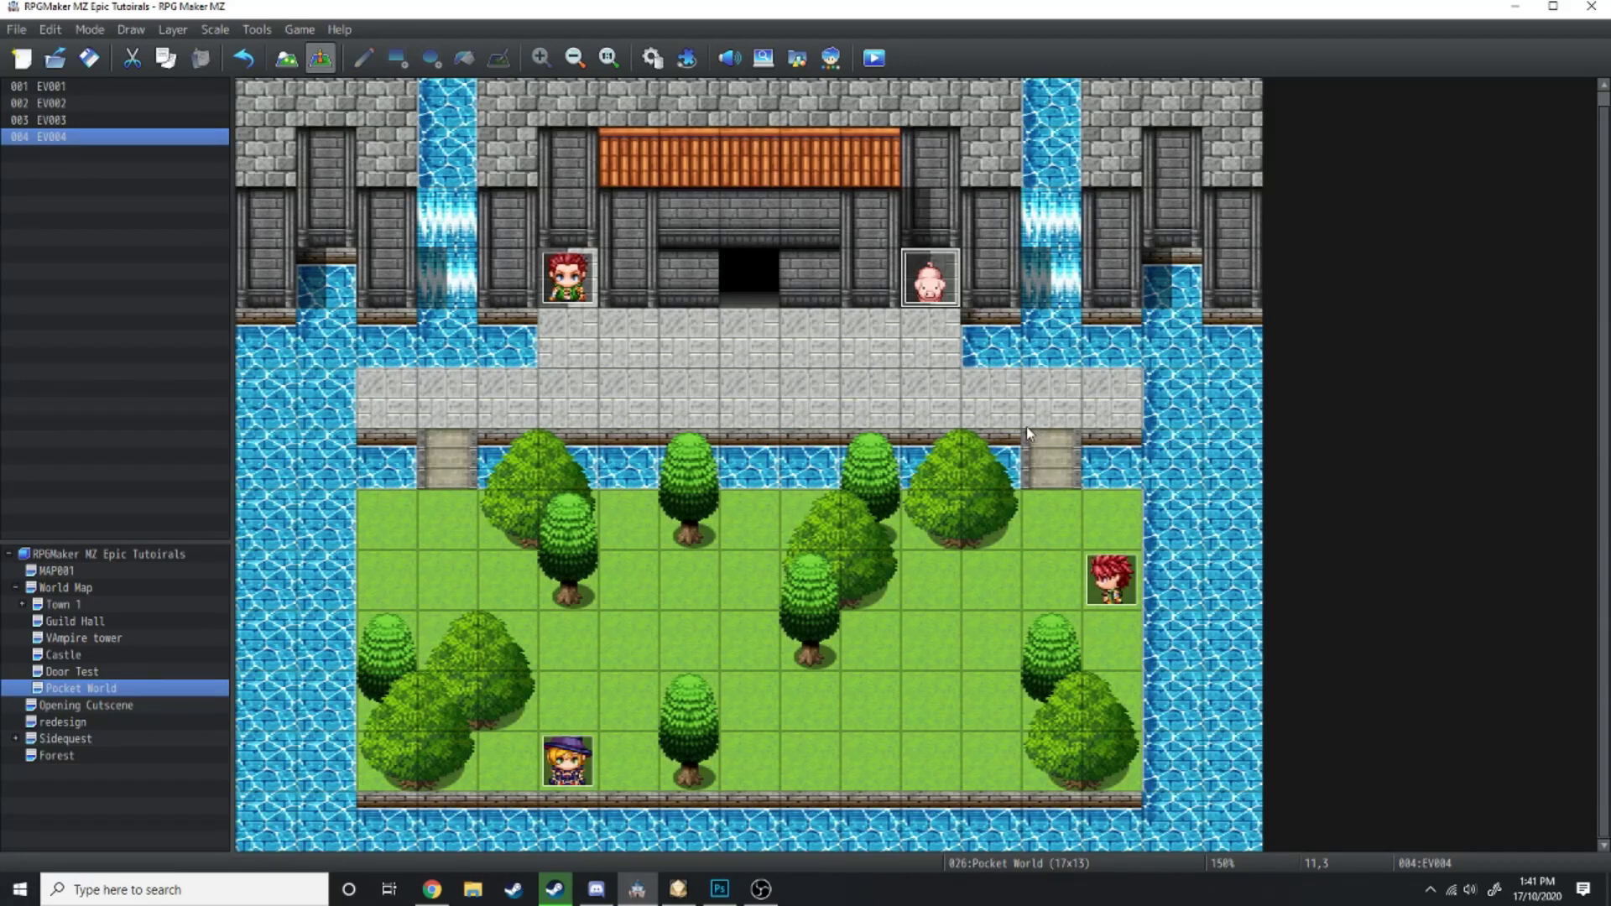
Start a Control Variables command and raise the variable maximum to 40
{"action": "double_click", "coordinate": [929, 264]}
{"action": "double_click", "coordinate": [929, 262]}
{"action": "left_click", "coordinate": [842, 430]}
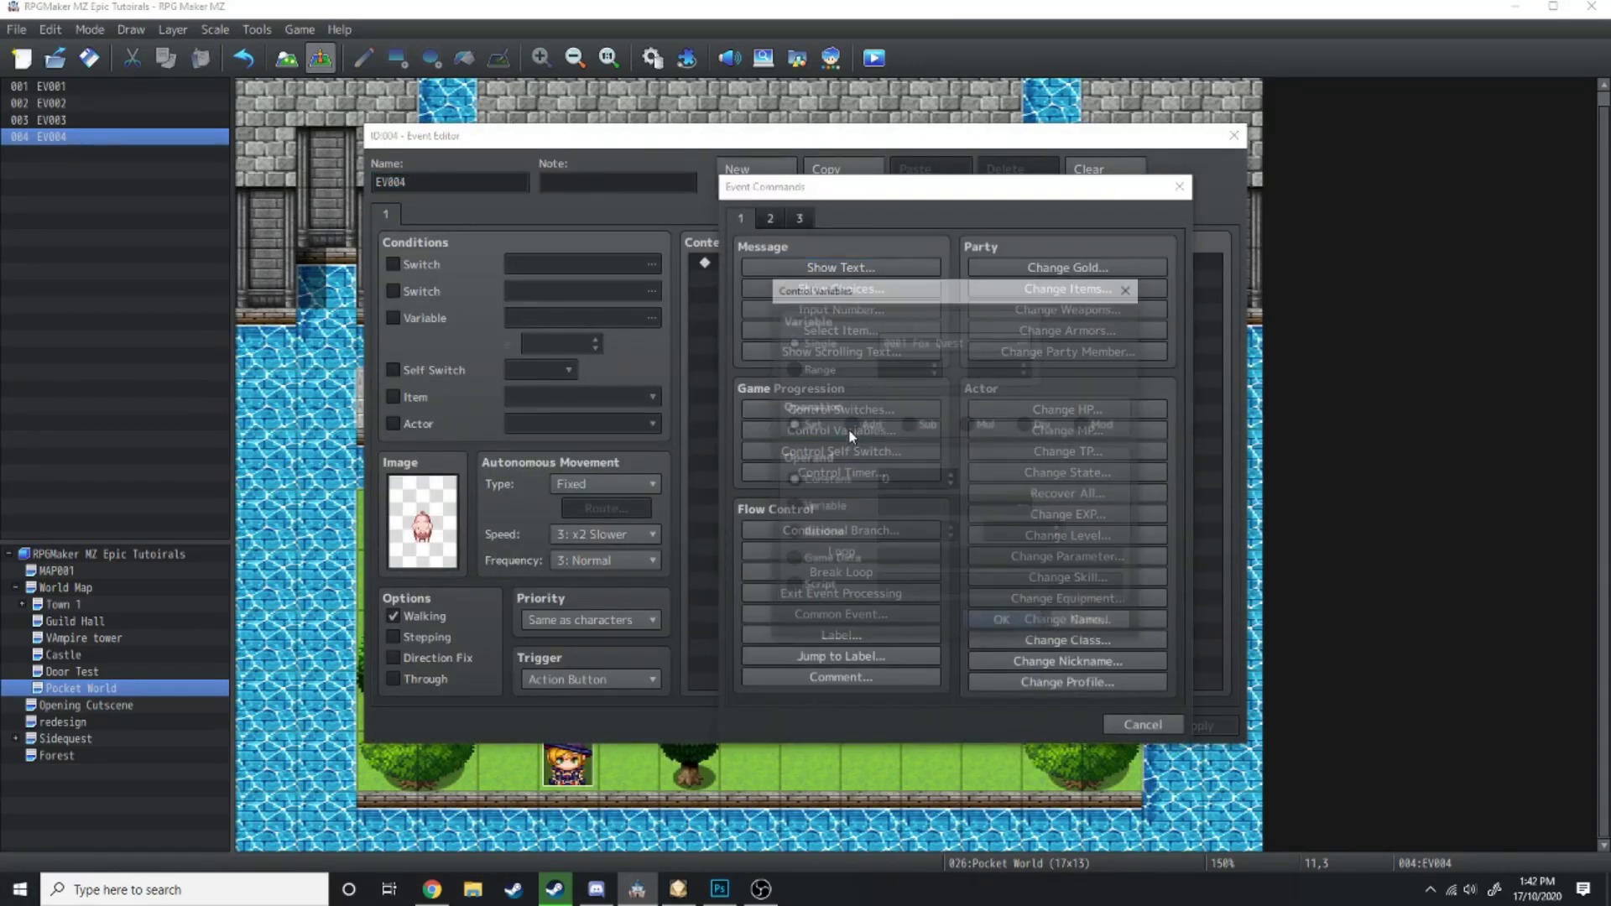
{"action": "left_click", "coordinate": [978, 348]}
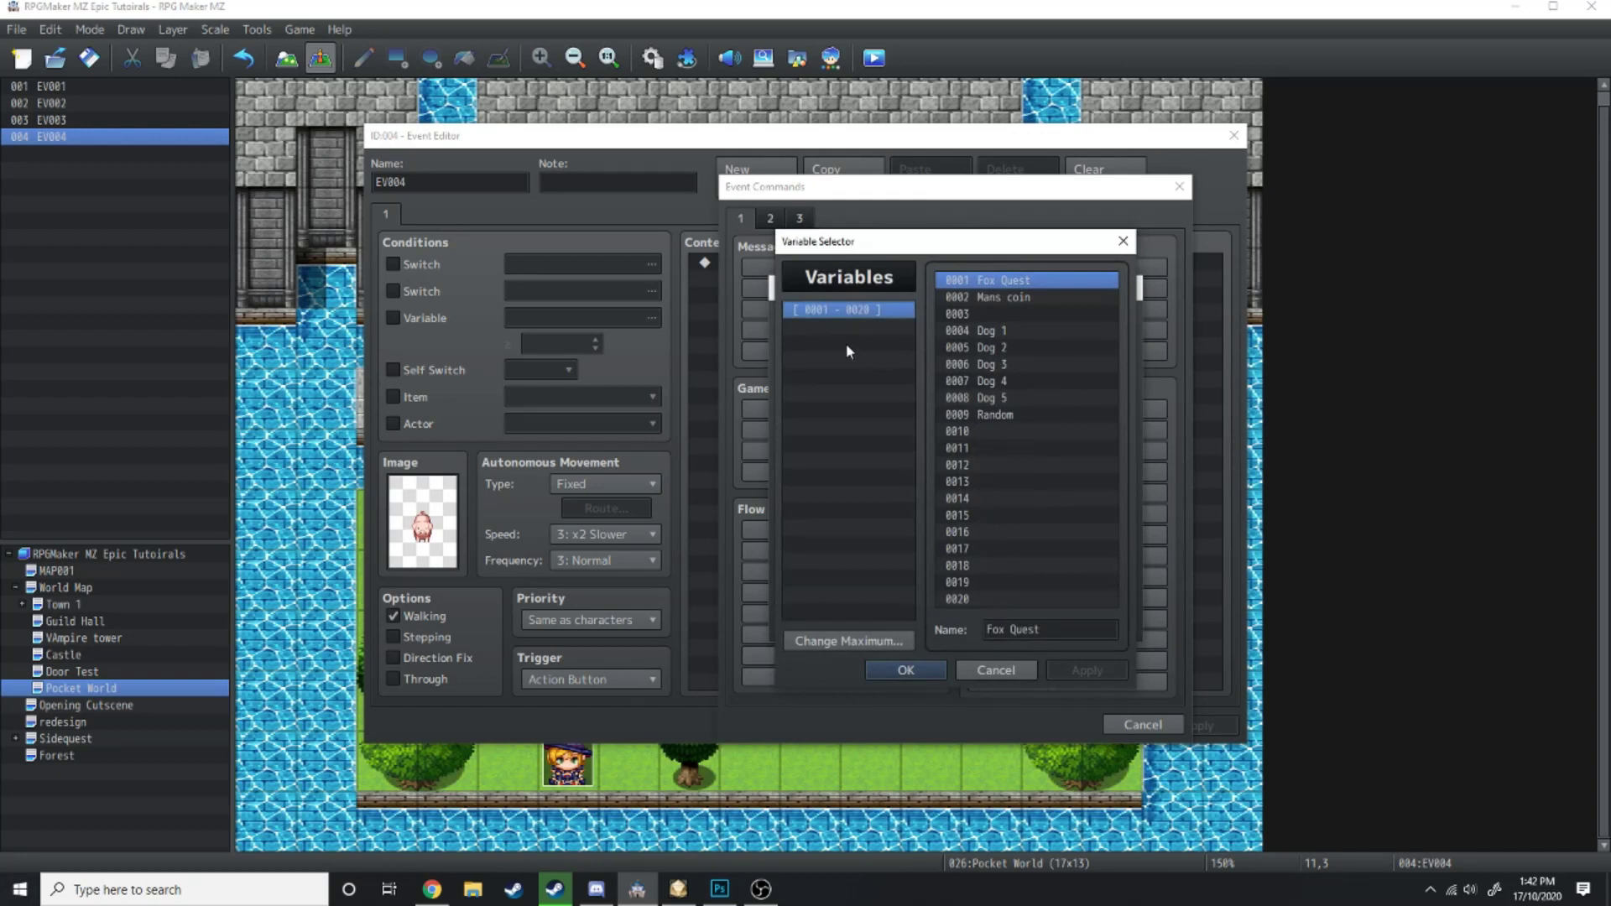
{"action": "left_click", "coordinate": [848, 641]}
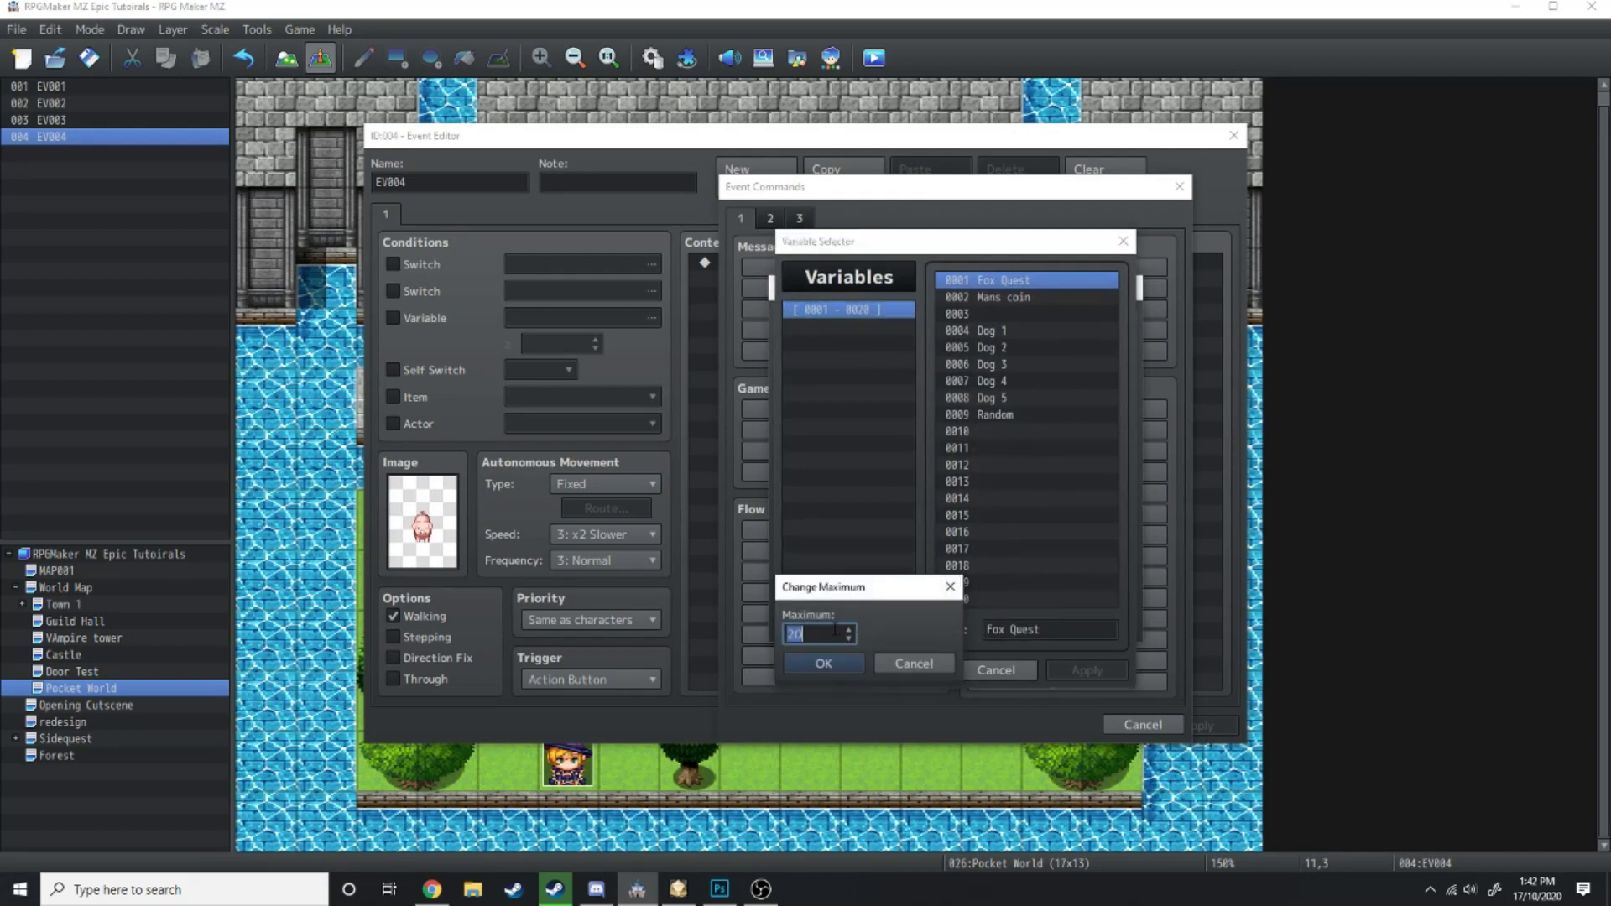
{"action": "type", "text": "40"}
{"action": "key", "text": "Return"}
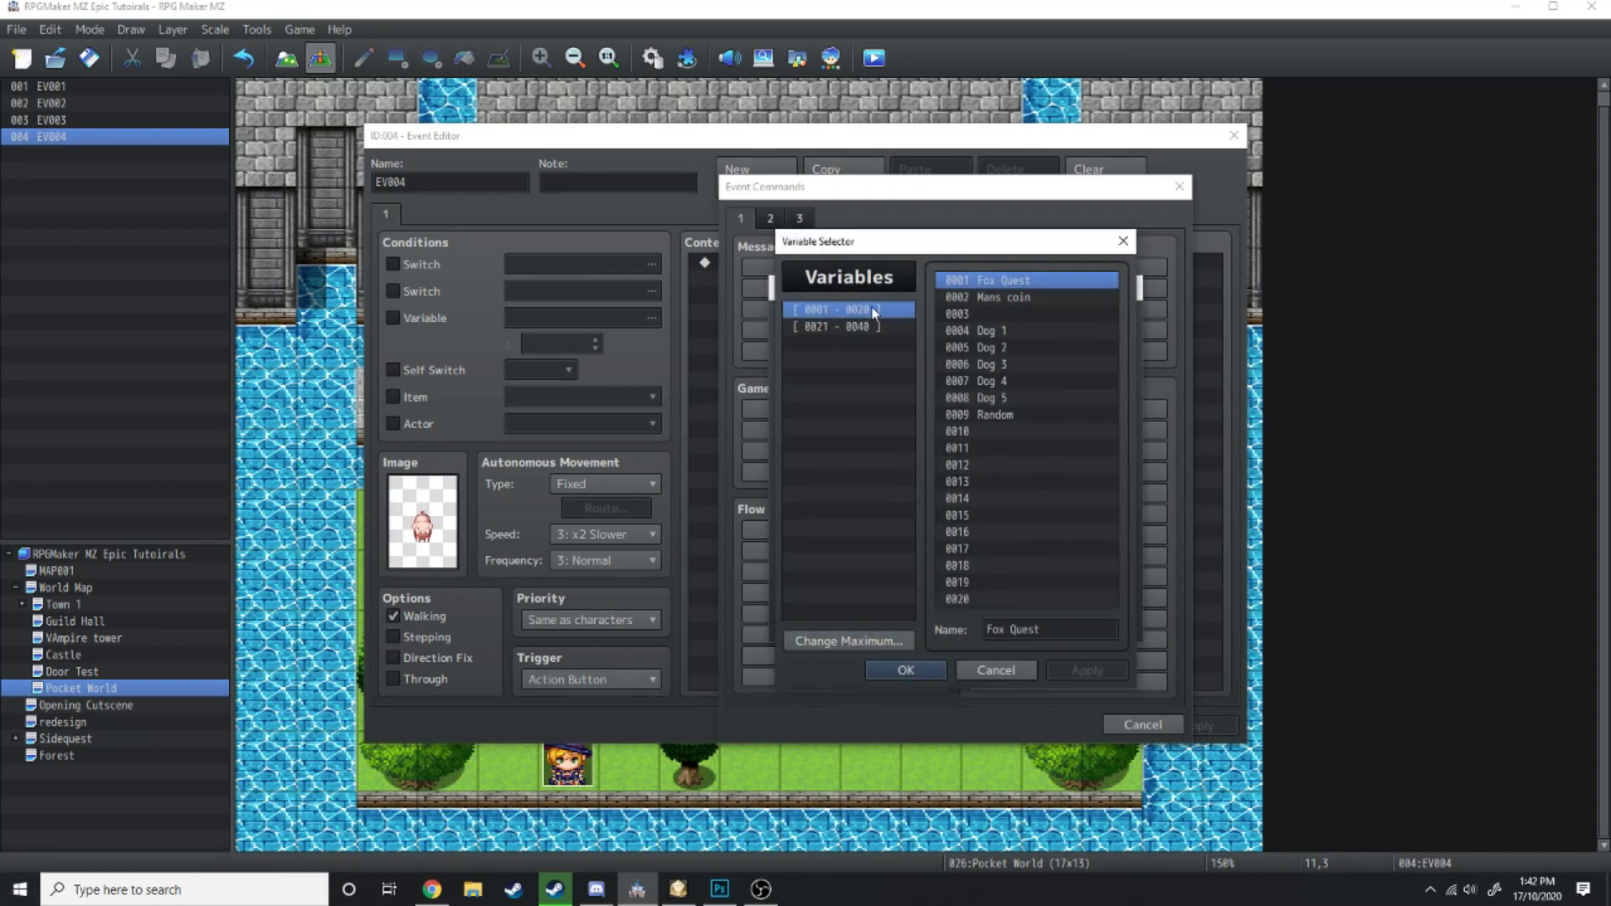
Name variable 0021 'Gale And Michelle' and name 0022–0024 after the other pairings
{"action": "left_click", "coordinate": [861, 329]}
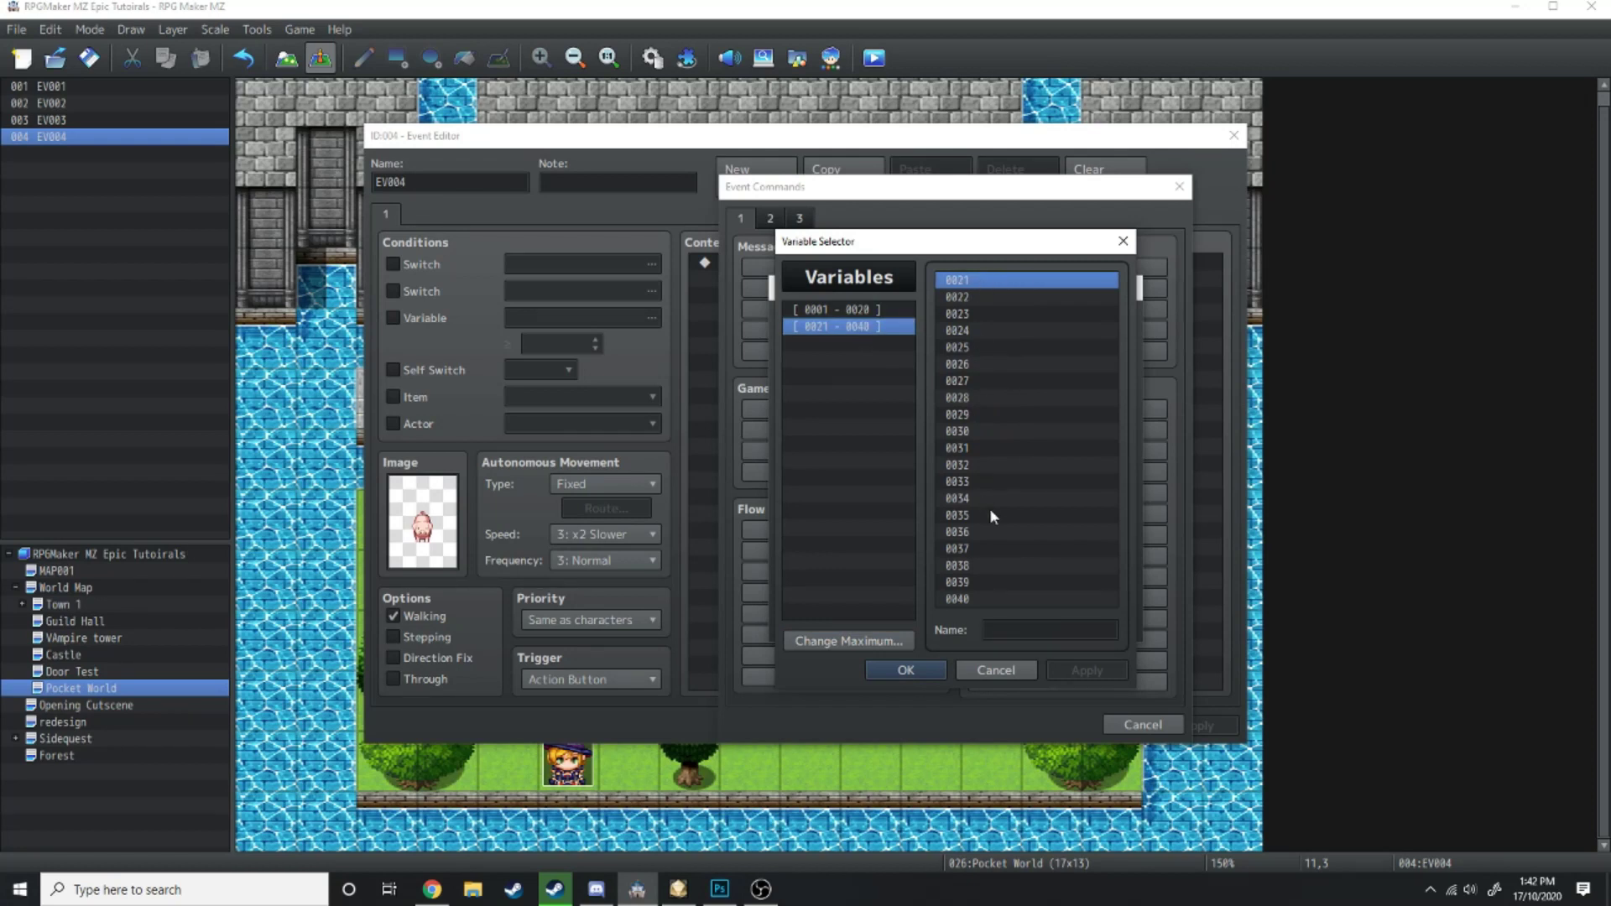
{"action": "left_click", "coordinate": [1037, 636]}
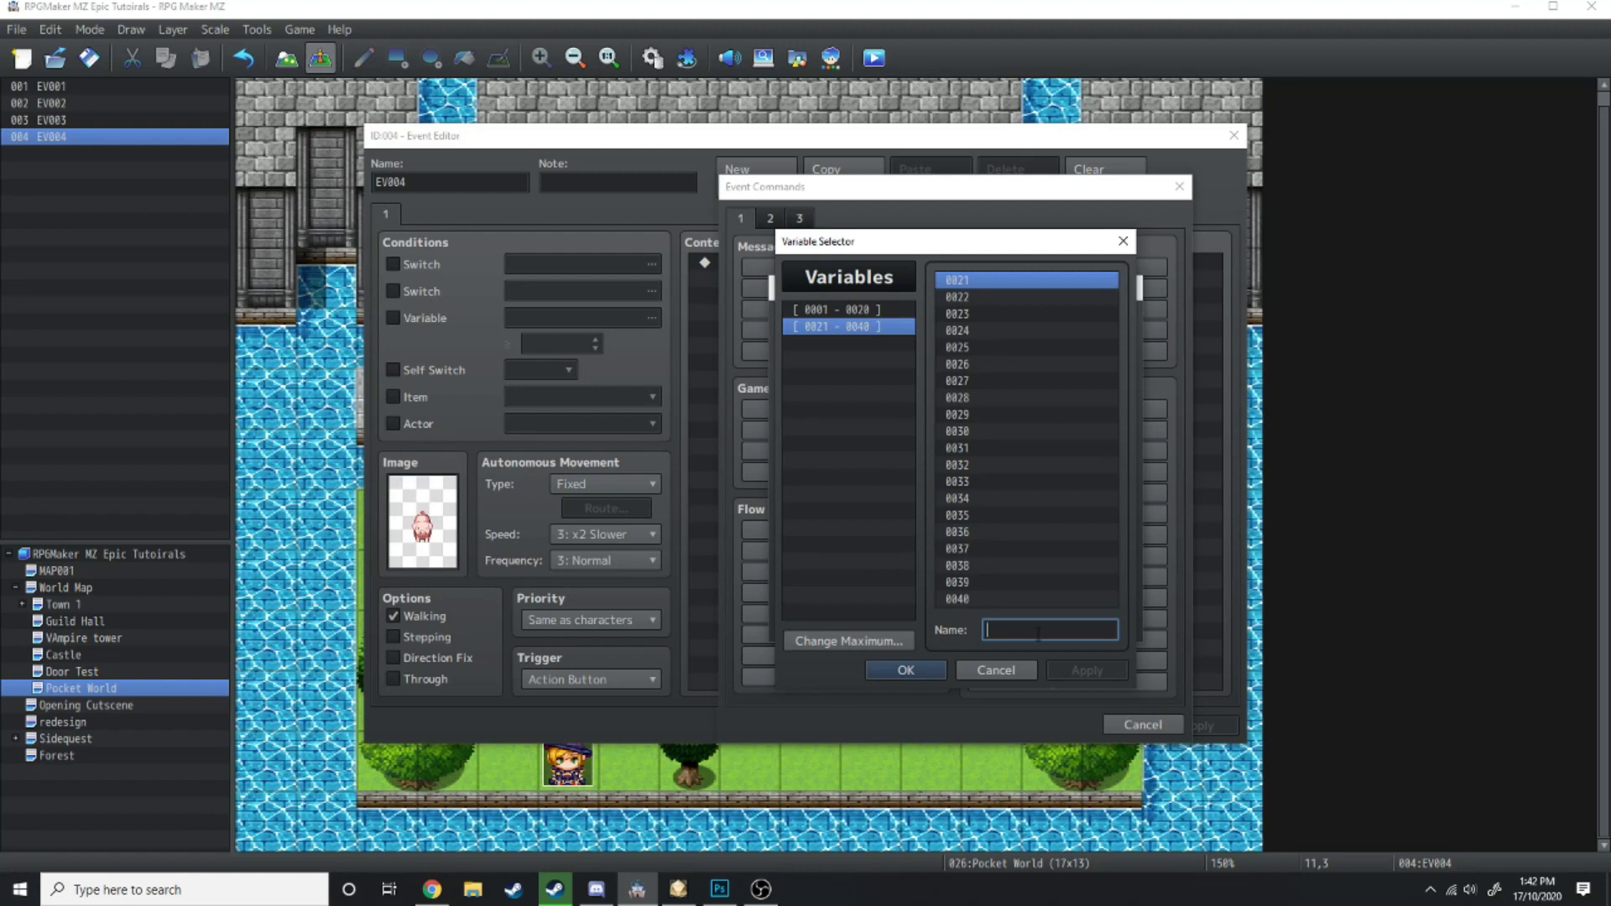
{"action": "type", "text": "Gale And Michelle"}
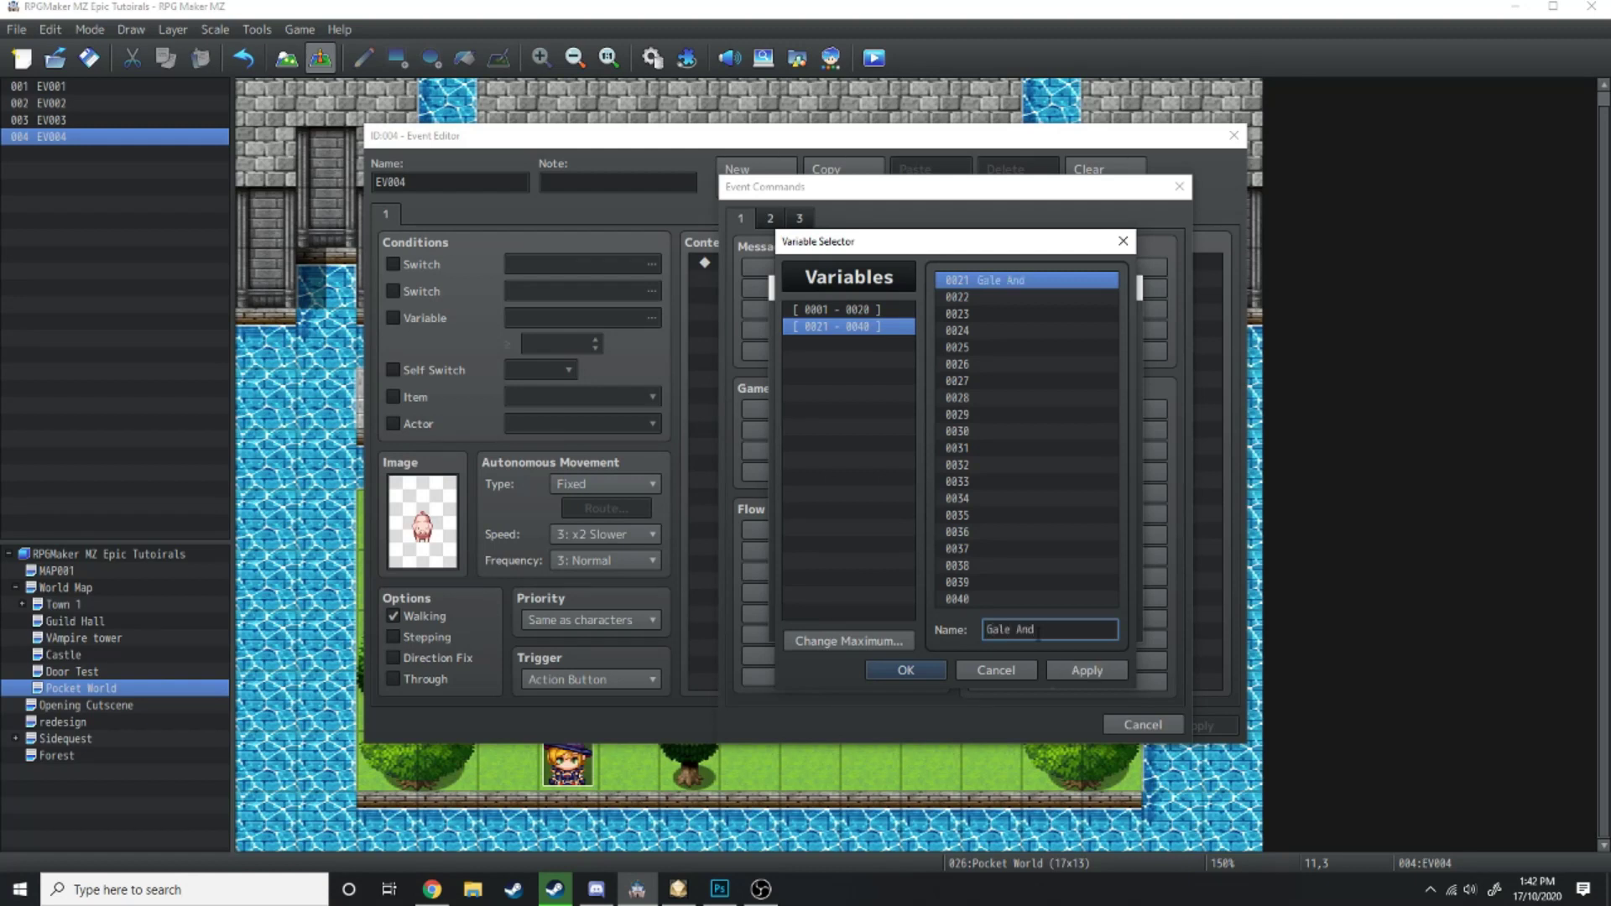
{"action": "left_click", "coordinate": [1022, 300]}
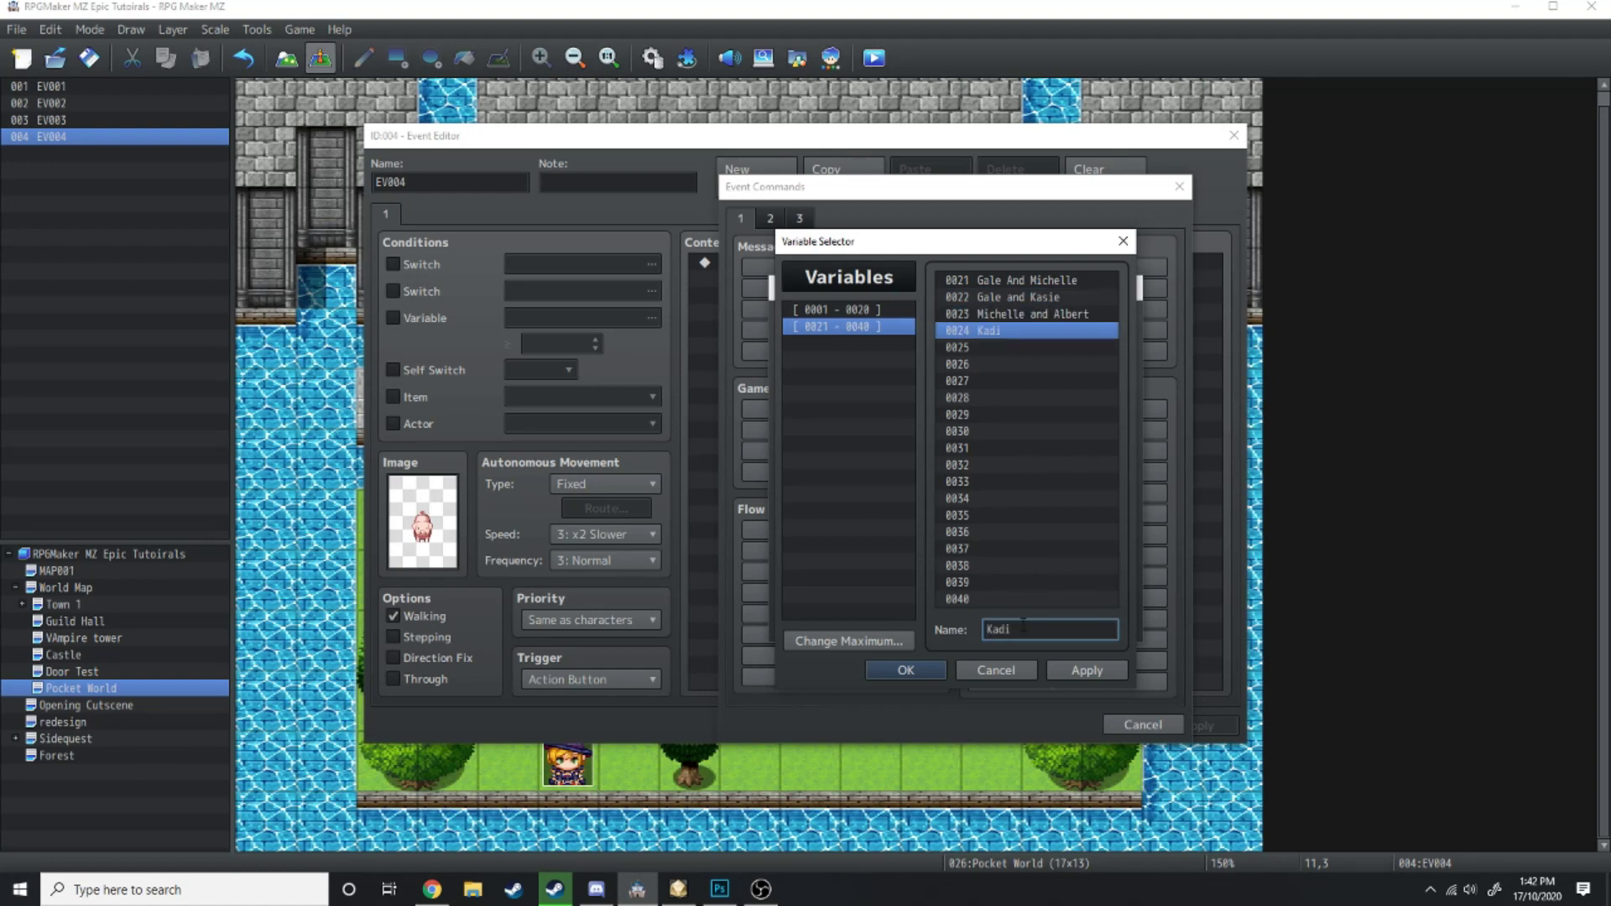
{"action": "left_click", "coordinate": [1002, 283]}
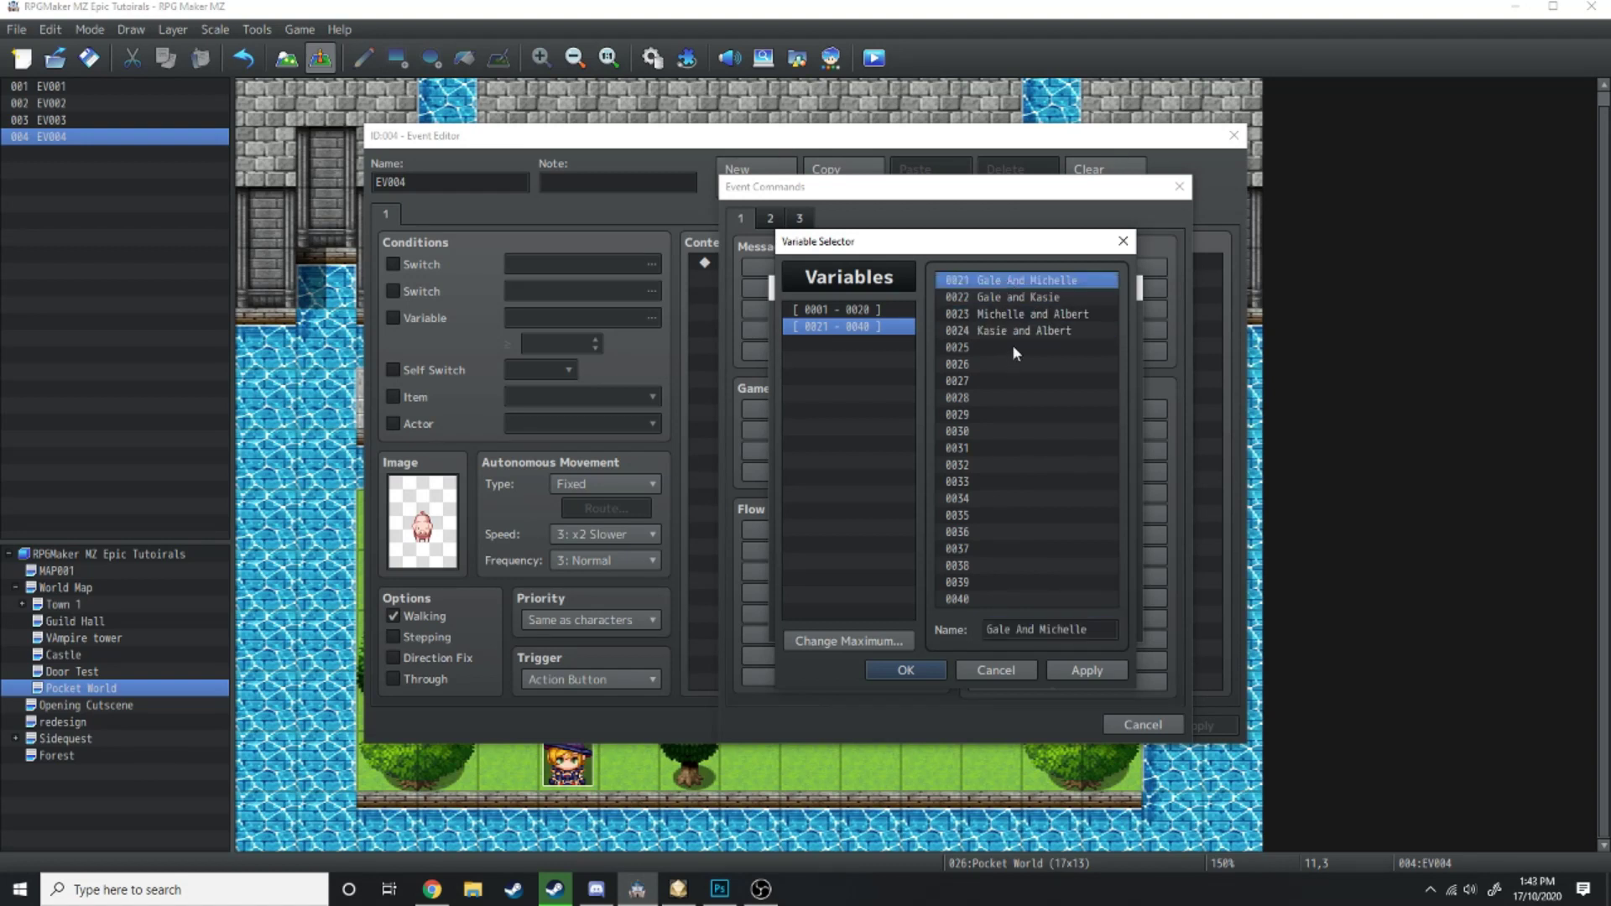
{"action": "left_click", "coordinate": [1014, 347]}
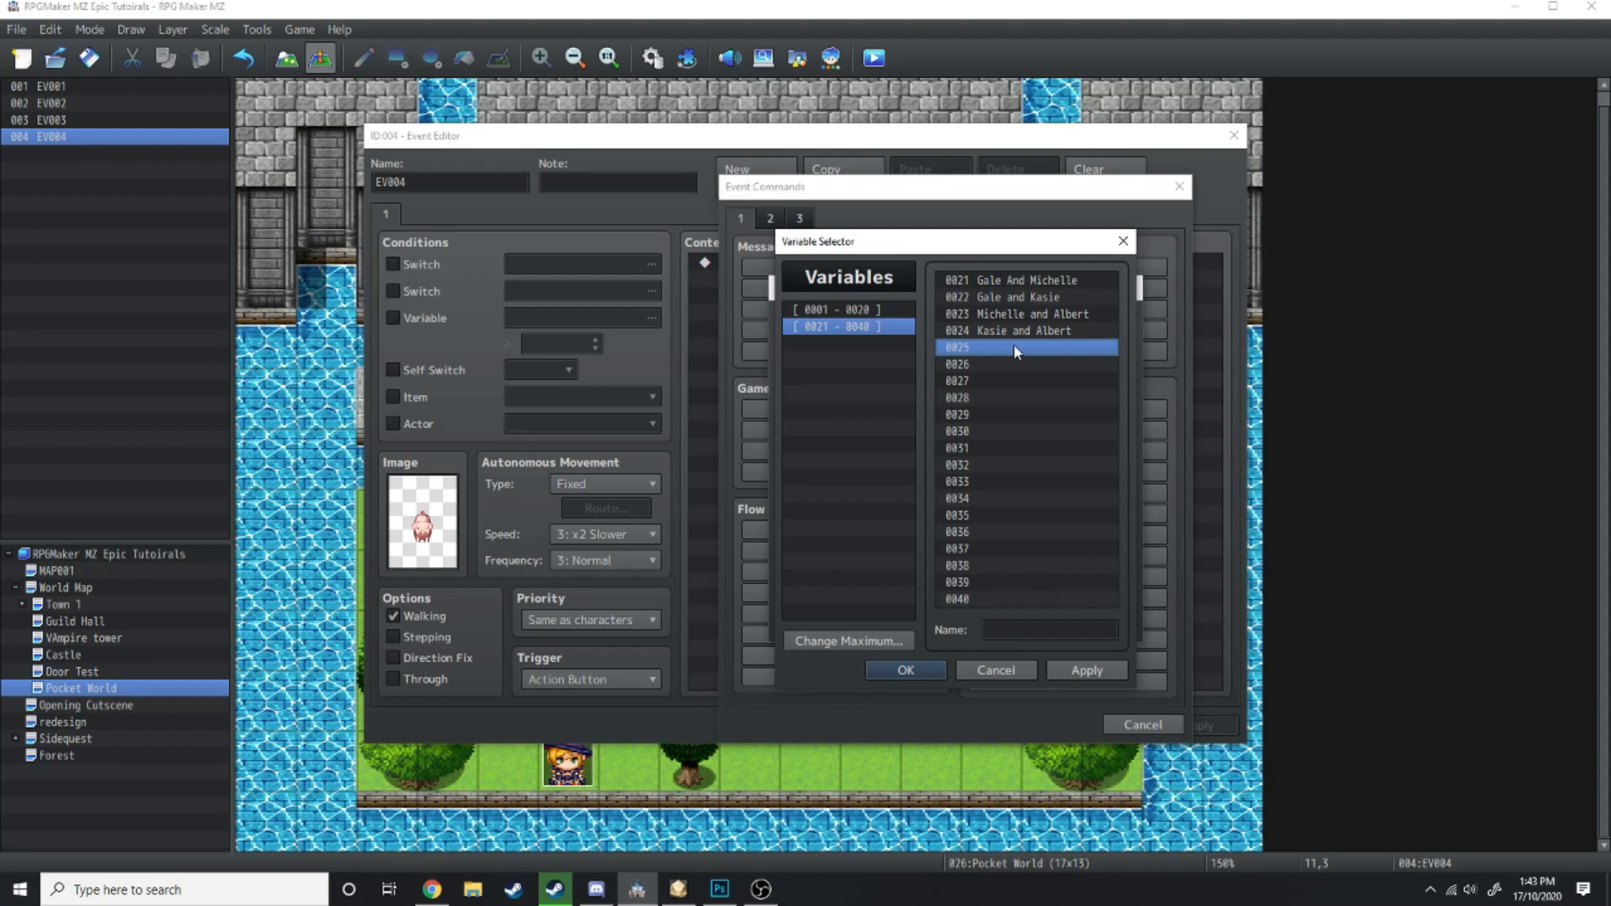
Select Gale And Michelle with an Add operation, then cancel the Control Variables command
{"action": "left_click", "coordinate": [1044, 284]}
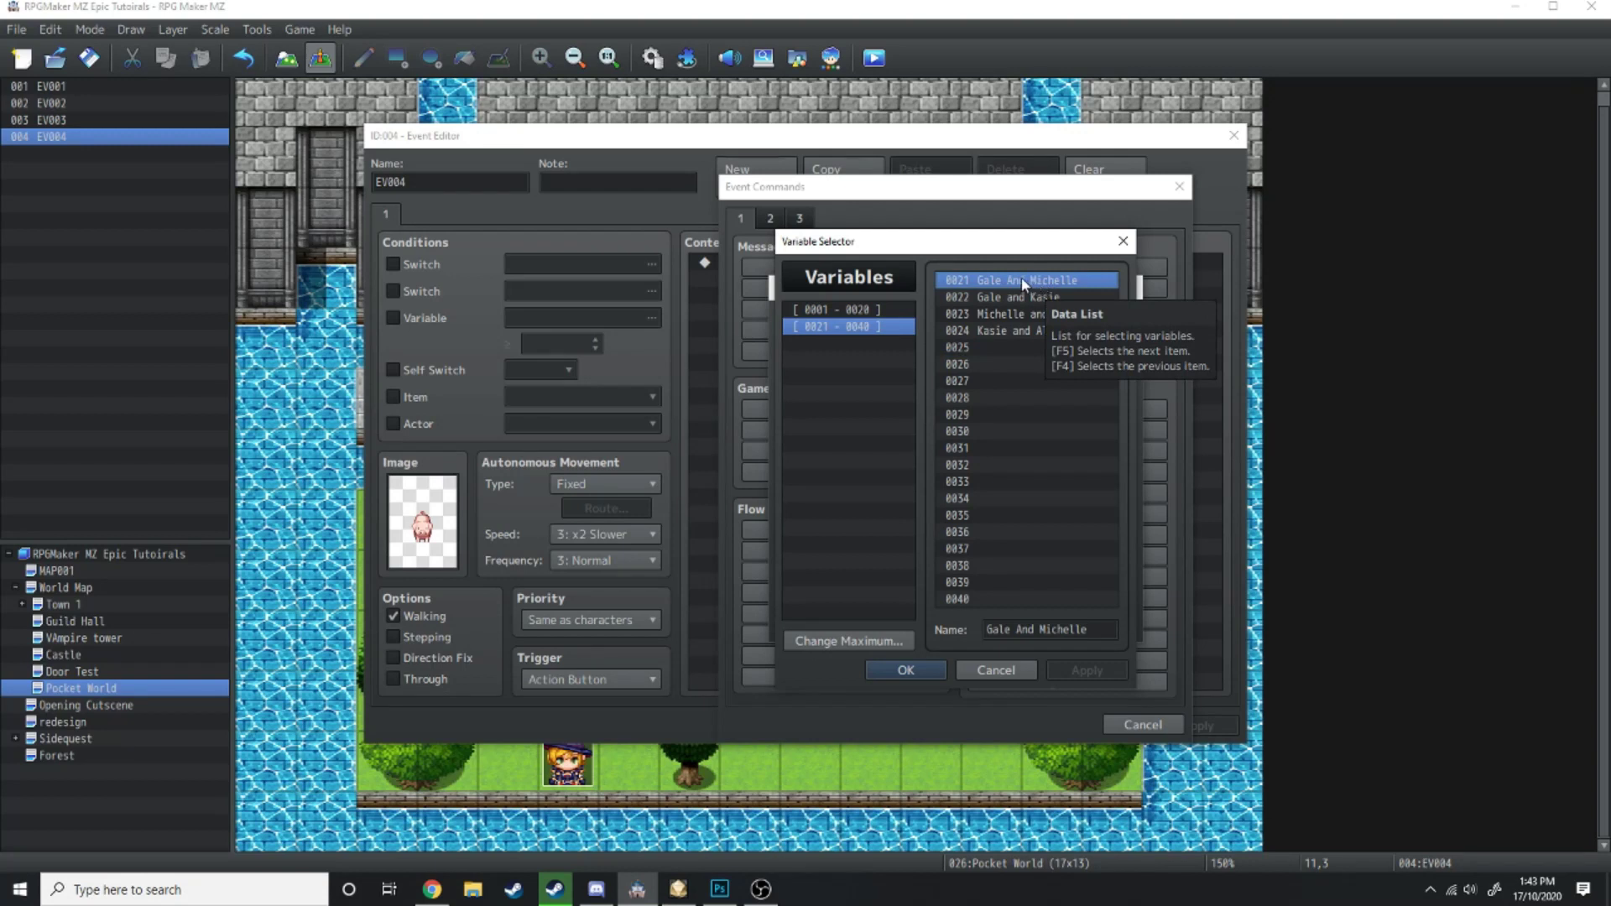
{"action": "double_click", "coordinate": [1023, 284]}
{"action": "left_click", "coordinate": [851, 425]}
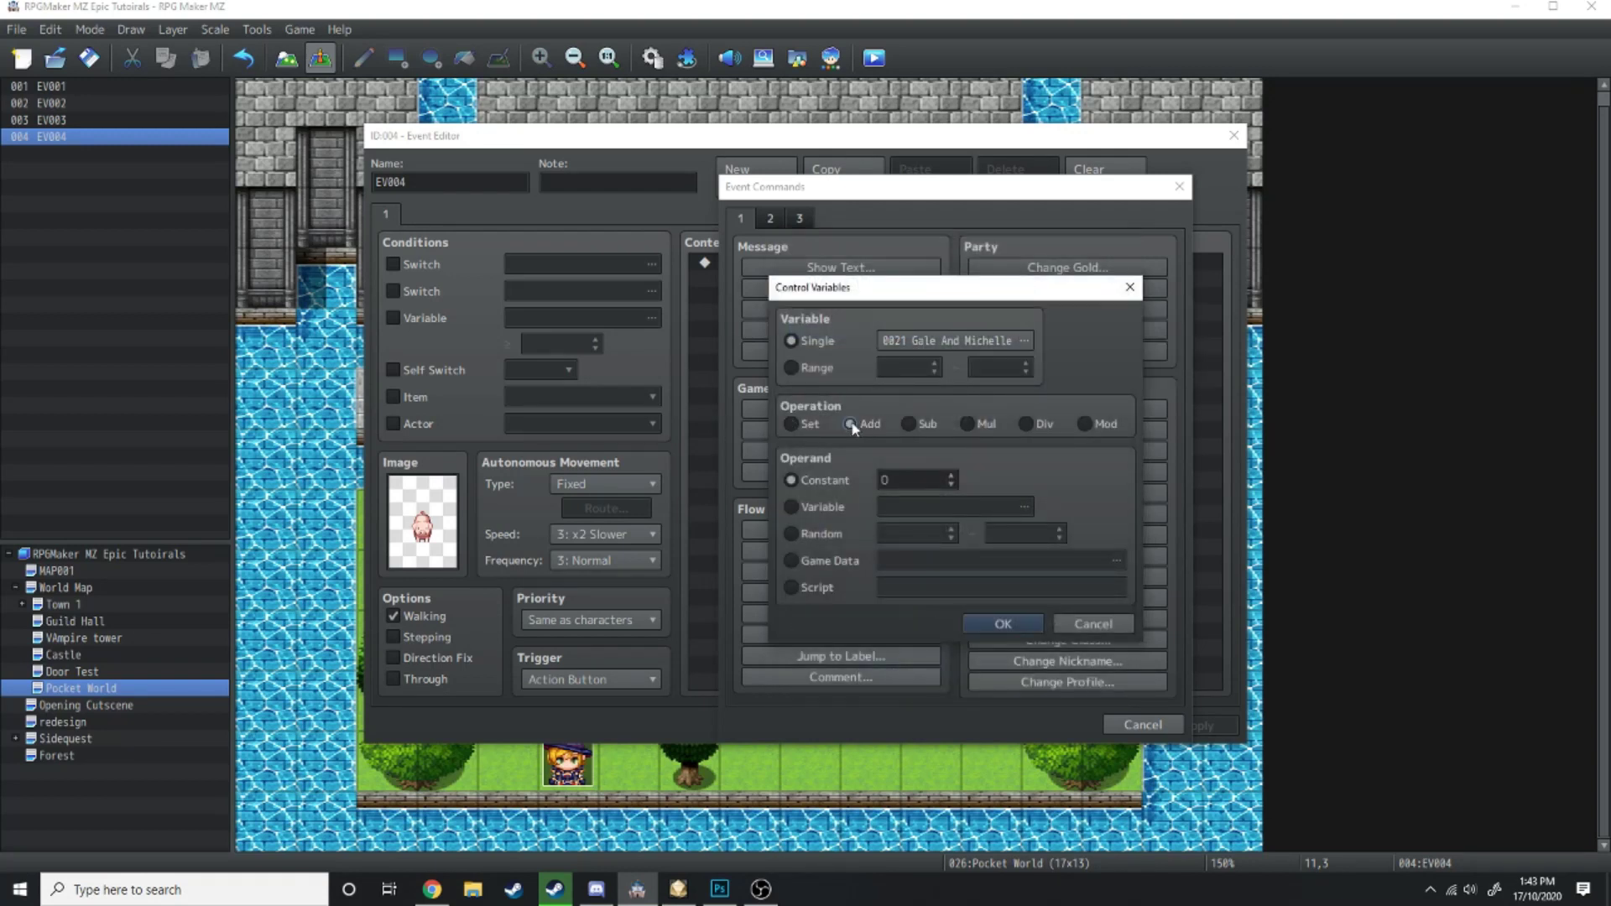
{"action": "left_click", "coordinate": [948, 479]}
{"action": "left_click", "coordinate": [1093, 624]}
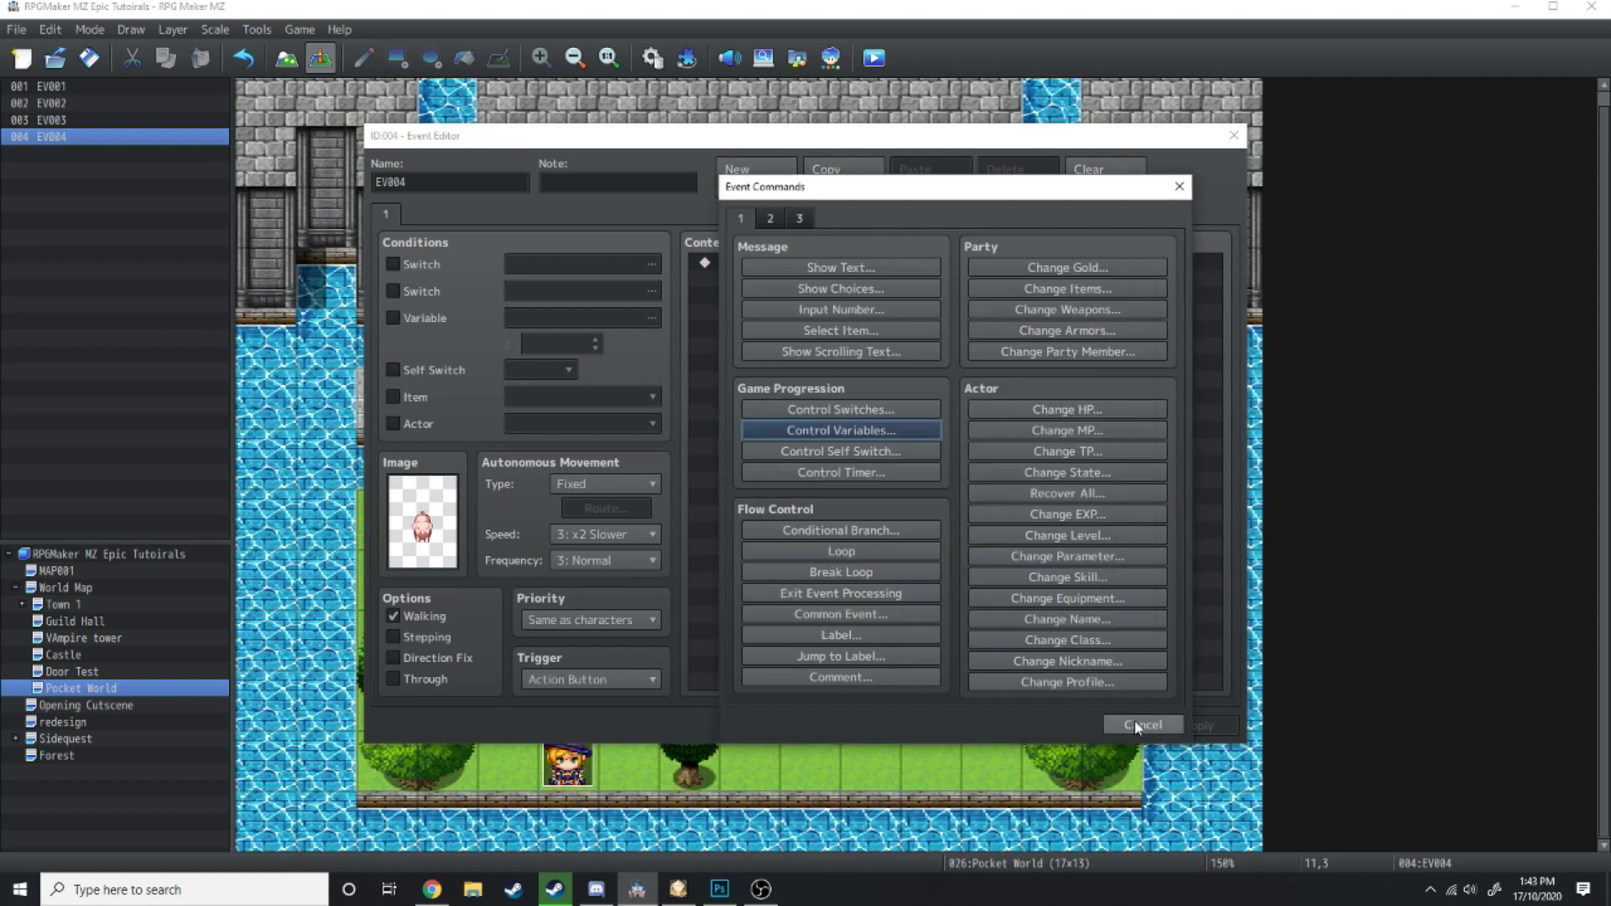
Add a pig-face Show Text message with the oink question about who should pair up
{"action": "left_click", "coordinate": [1129, 724]}
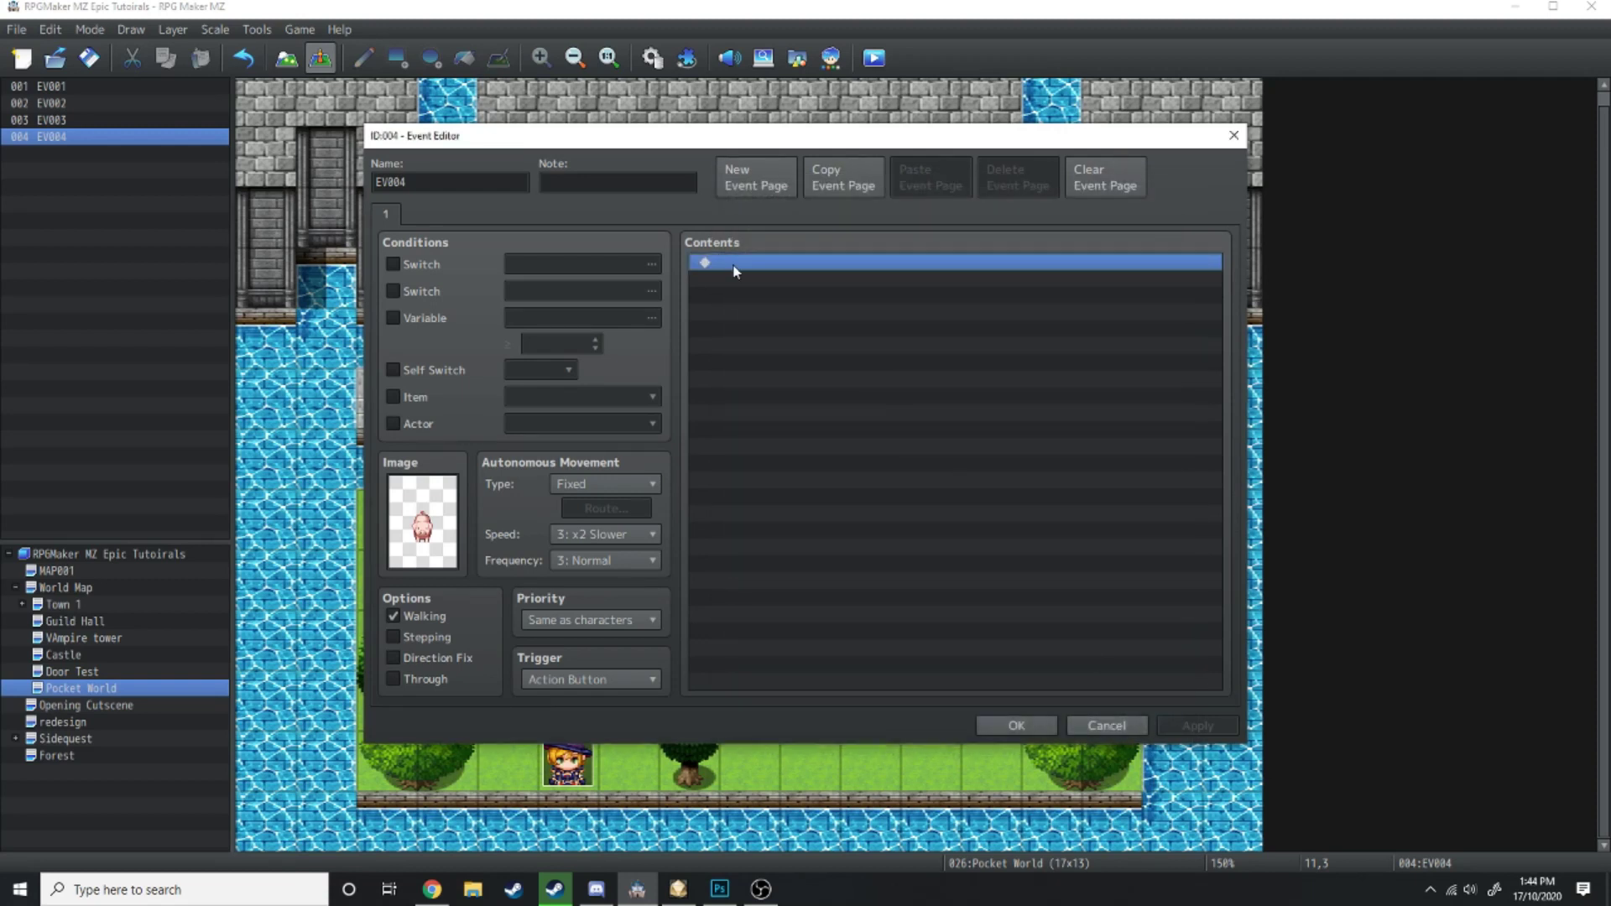
{"action": "double_click", "coordinate": [808, 269]}
{"action": "left_click", "coordinate": [809, 268]}
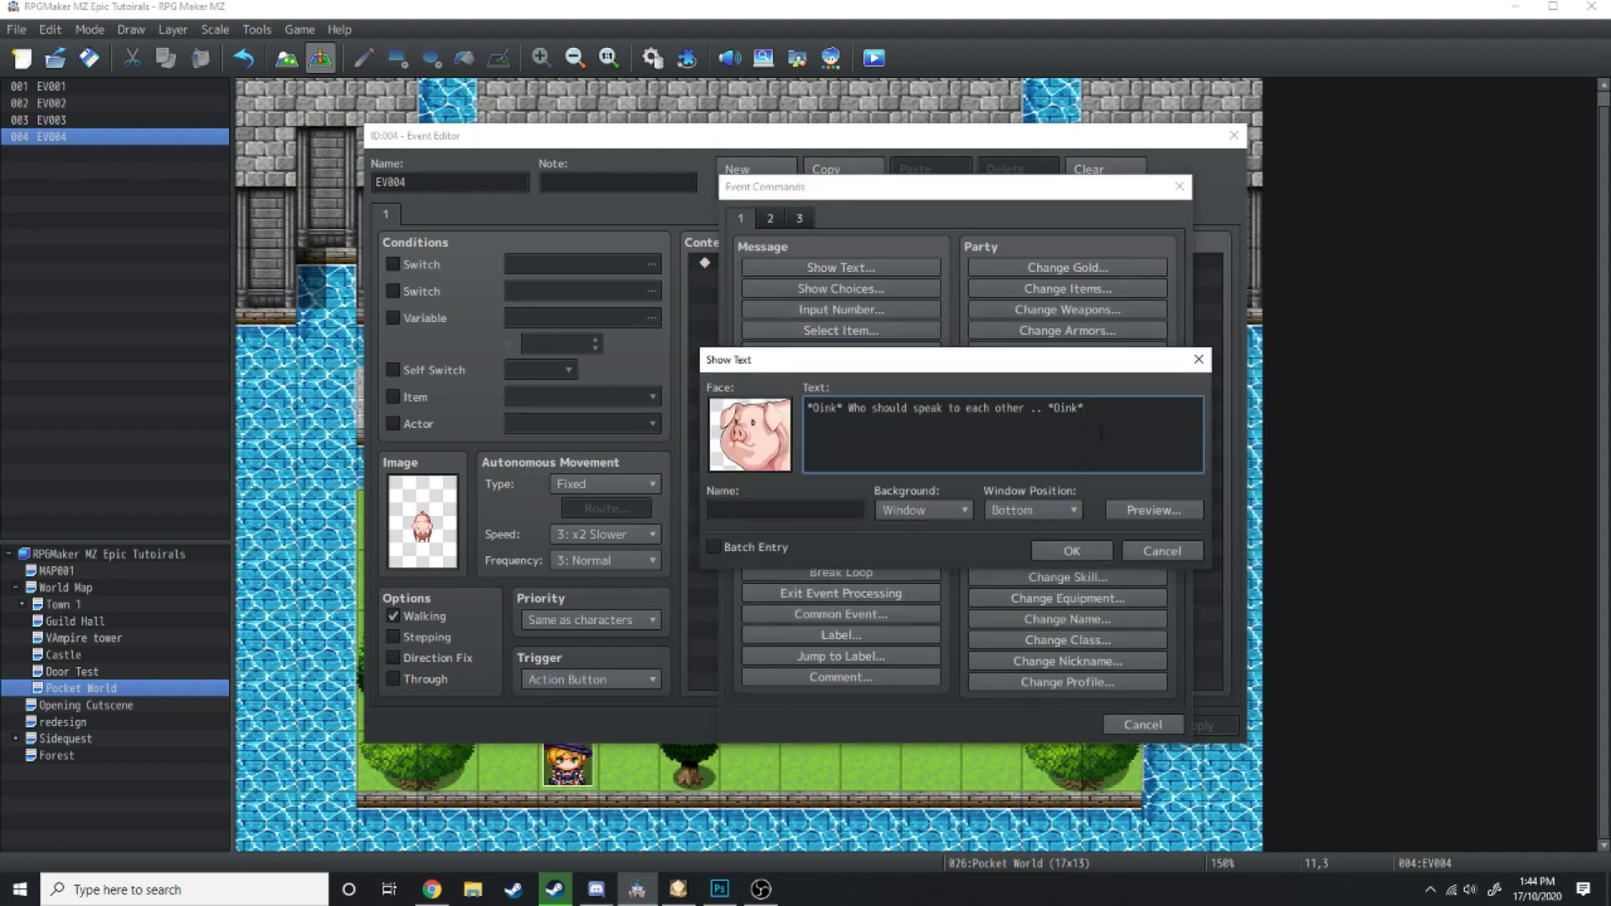
{"action": "left_click", "coordinate": [1072, 551]}
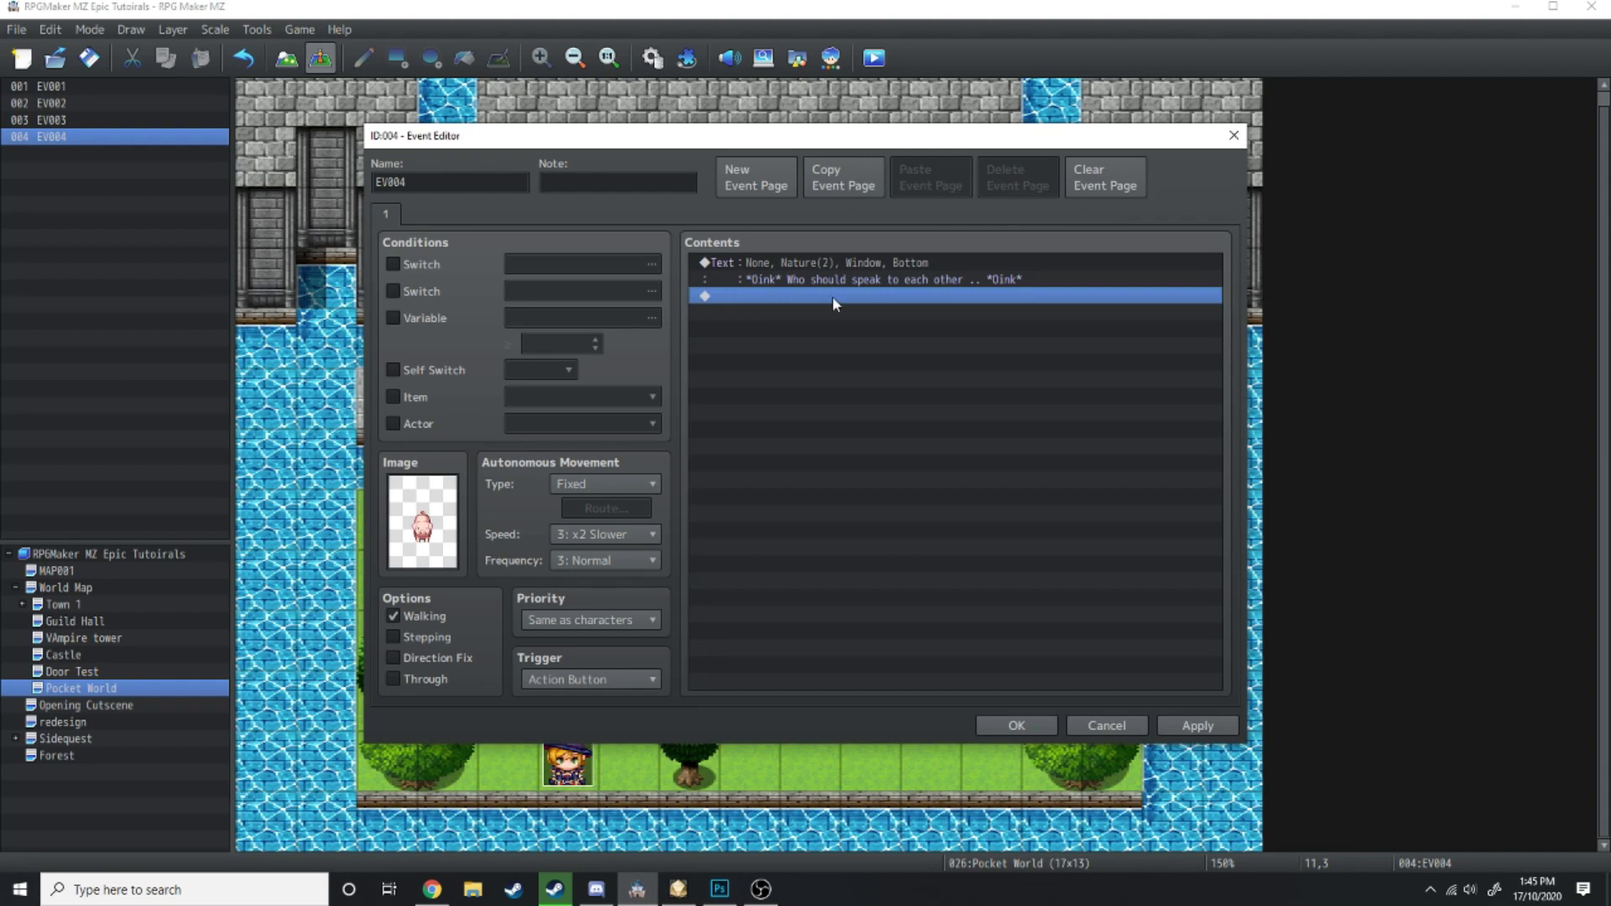
Add Show Choices with Choice #1 as default and Cancel set to Disallow
{"action": "double_click", "coordinate": [741, 298]}
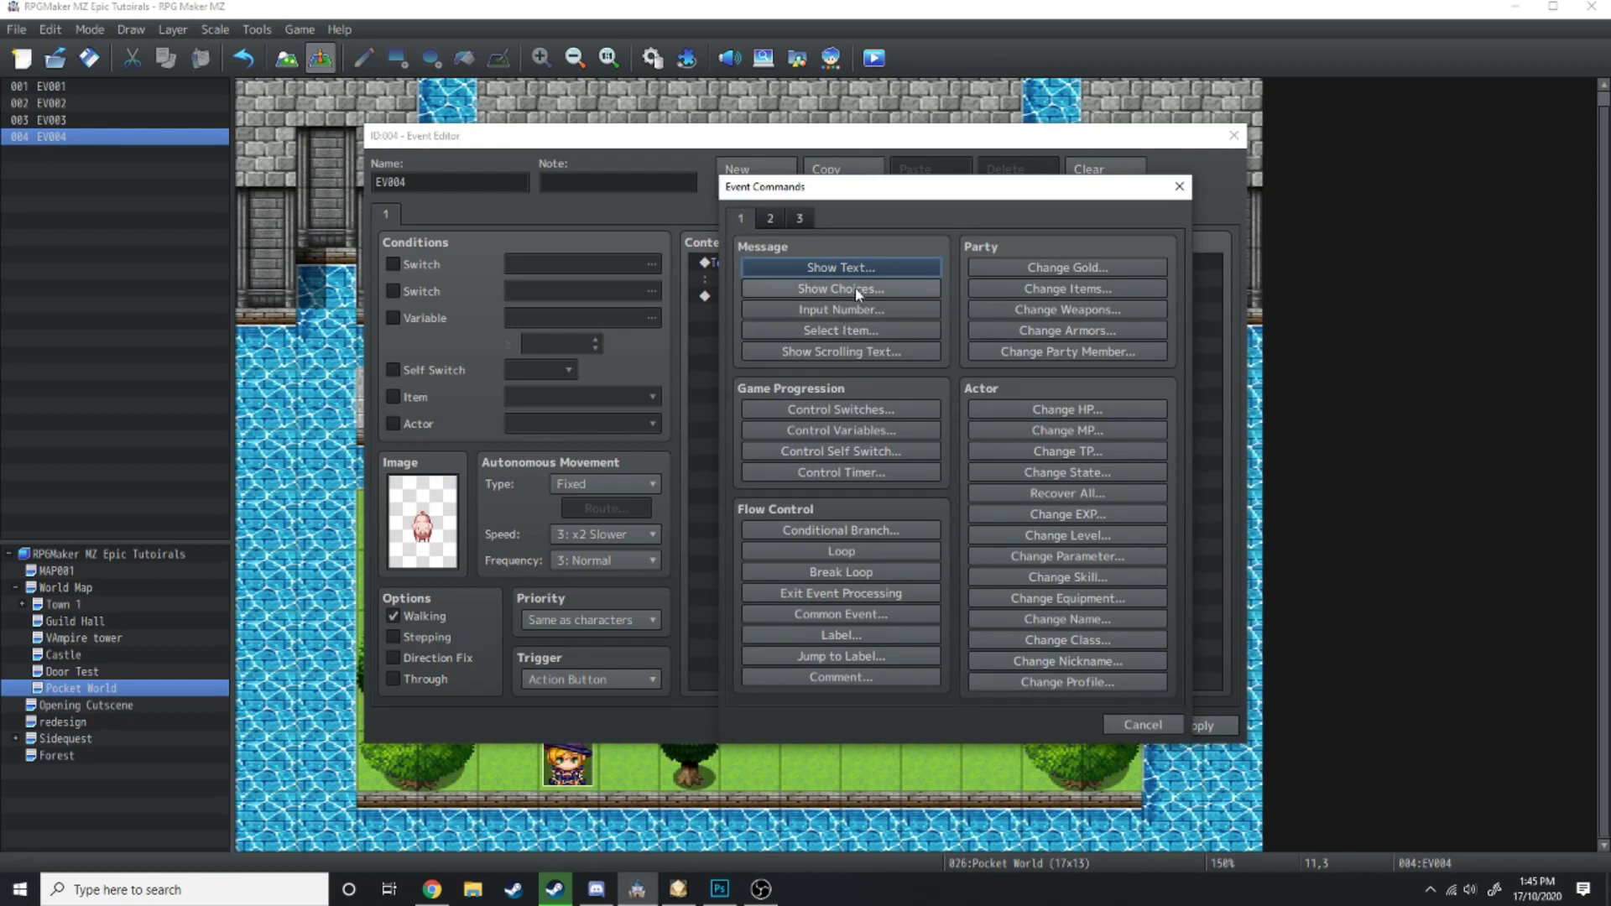
{"action": "left_click", "coordinate": [854, 288]}
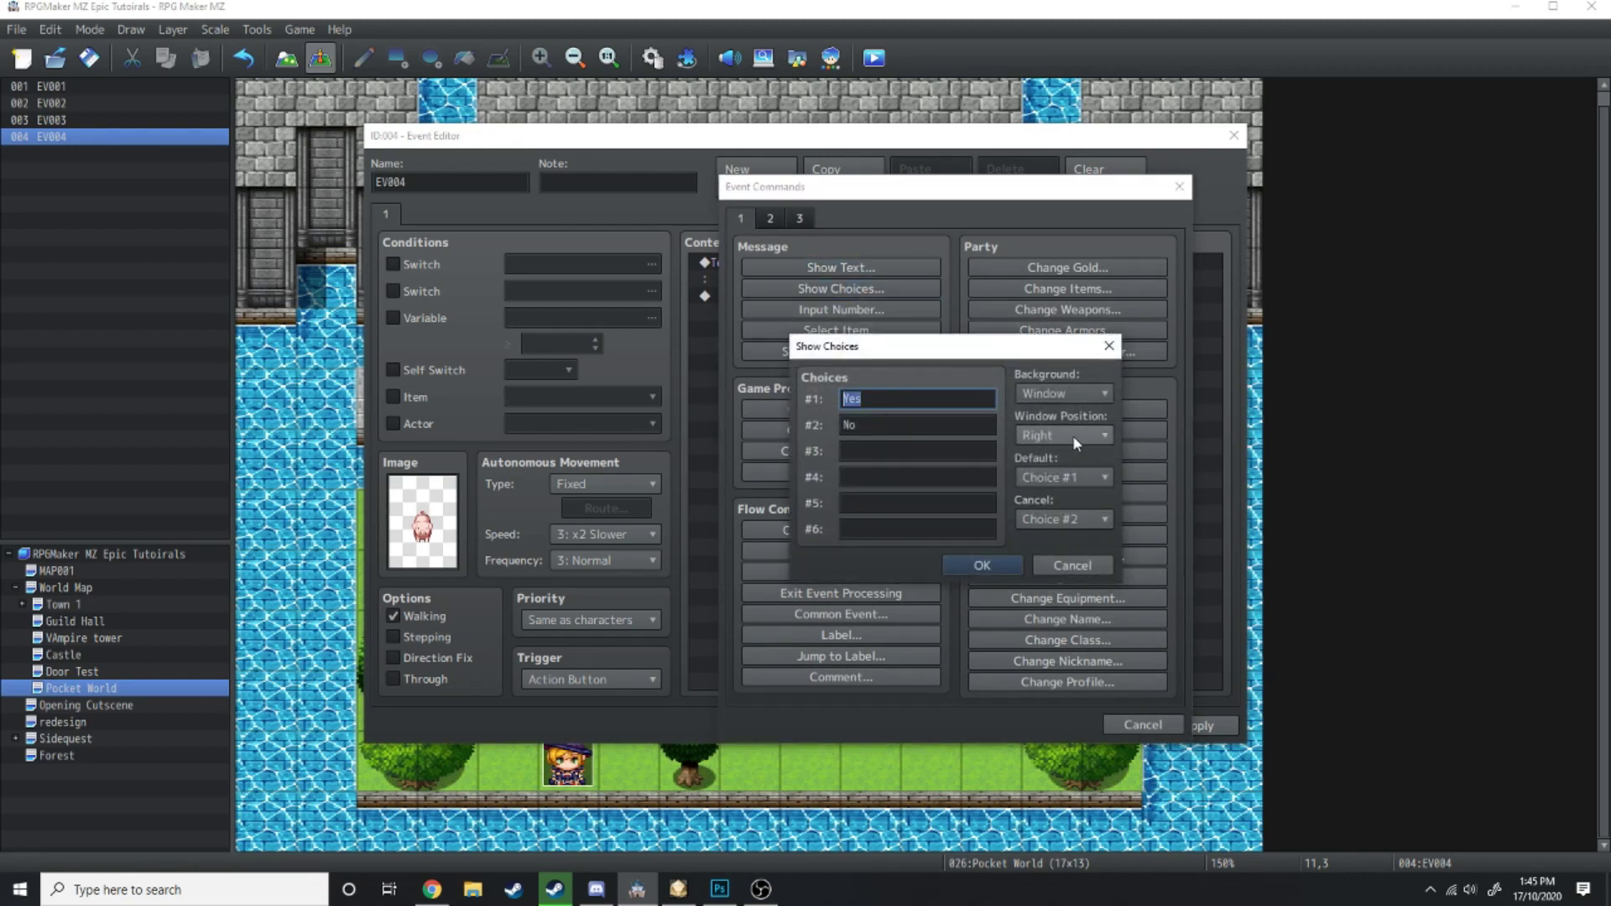
{"action": "left_click", "coordinate": [1076, 477]}
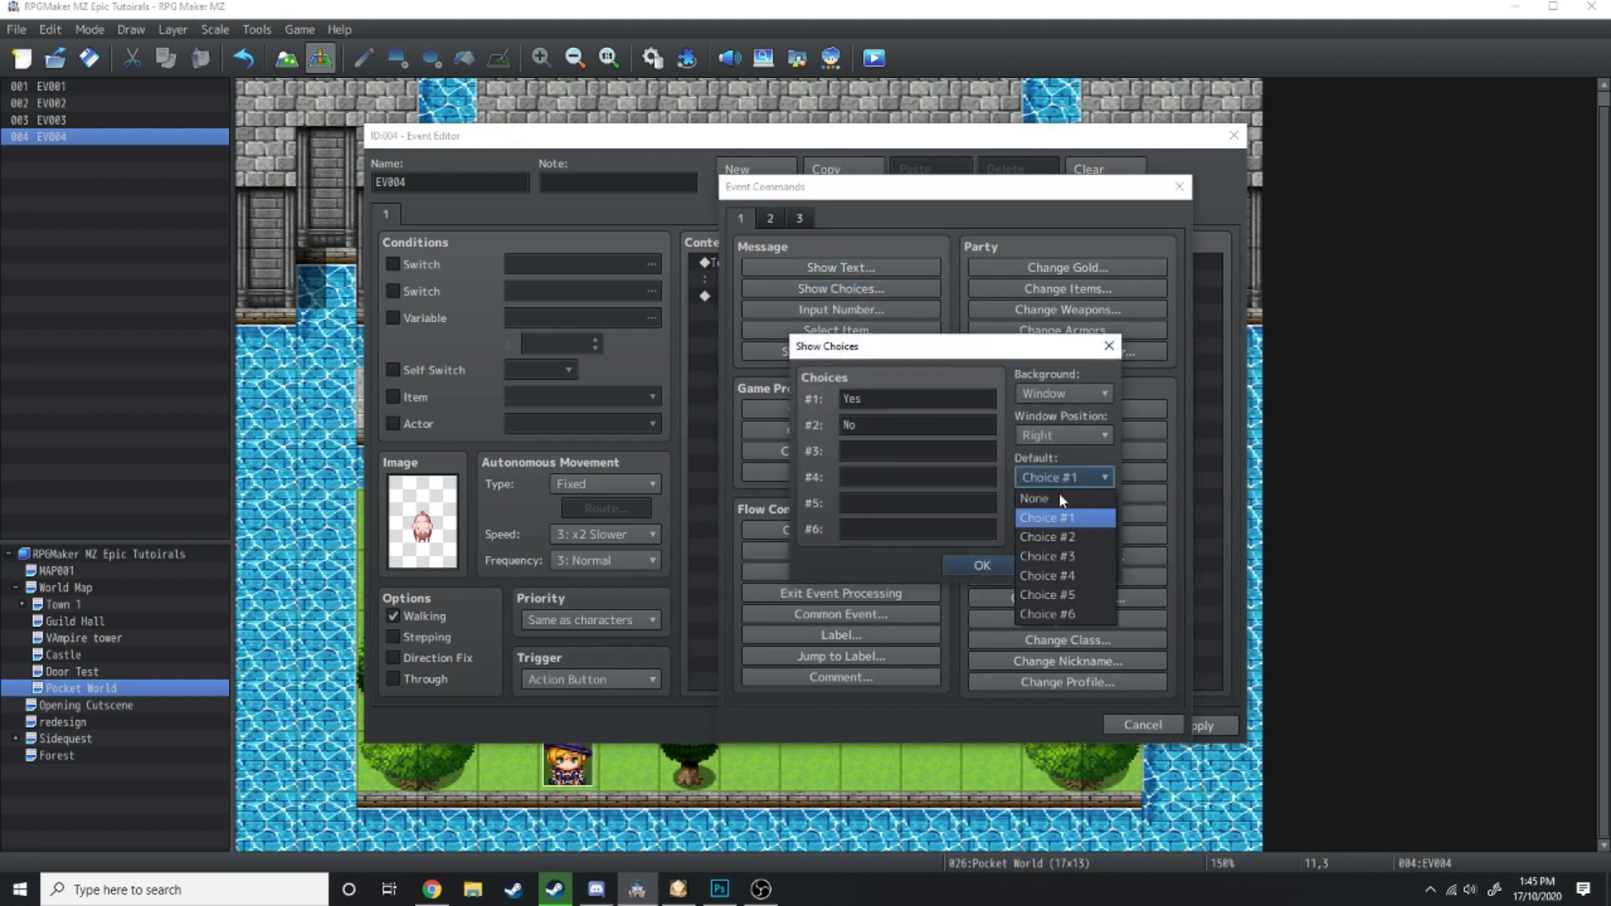
{"action": "left_click", "coordinate": [1054, 493]}
{"action": "left_click", "coordinate": [1074, 511]}
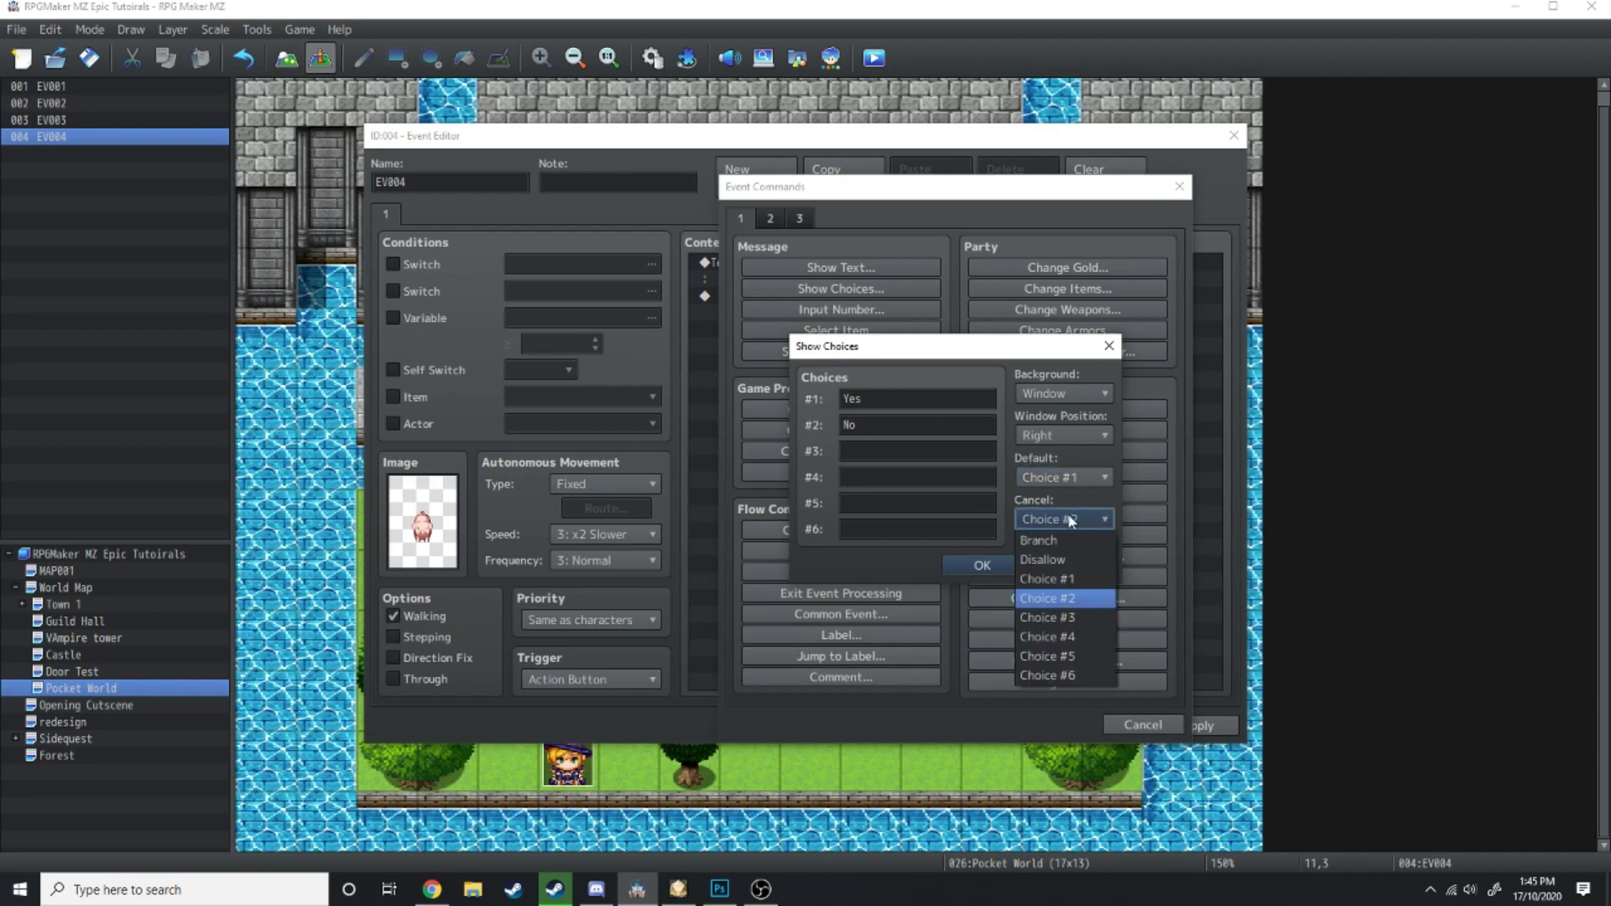
{"action": "left_click", "coordinate": [1048, 560]}
Enter choices Gayle and Michelle, Kasie and Gayle, Michelle and Albert, Albert and Kasie, None of the above
{"action": "left_click", "coordinate": [927, 406]}
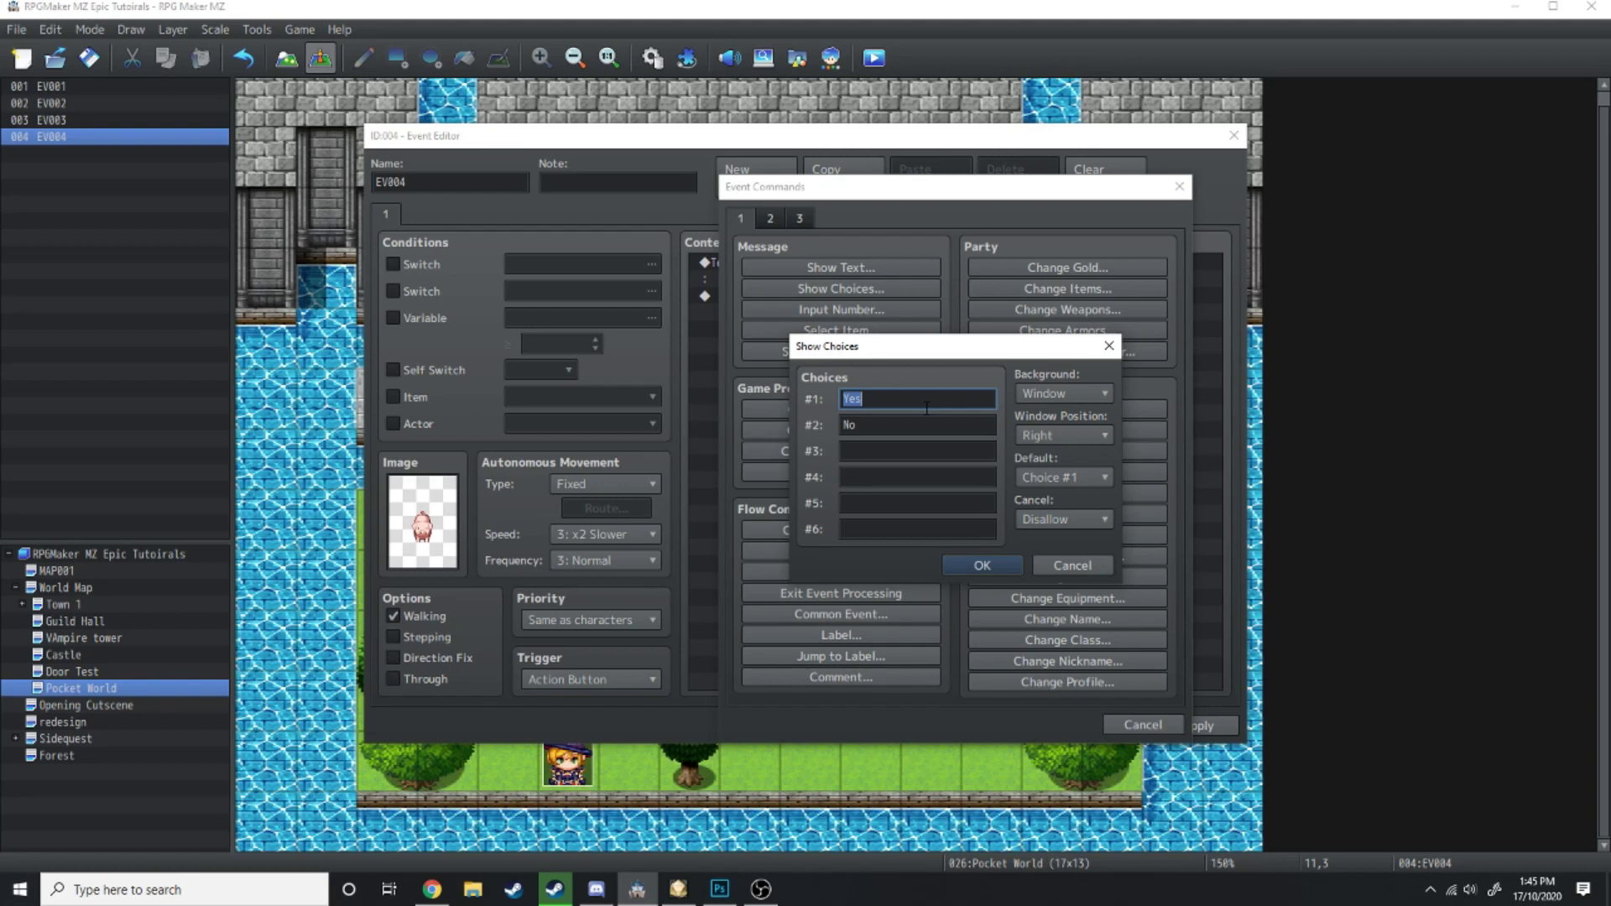
{"action": "type", "text": "Gayle and Michelle"}
{"action": "left_click", "coordinate": [909, 426]}
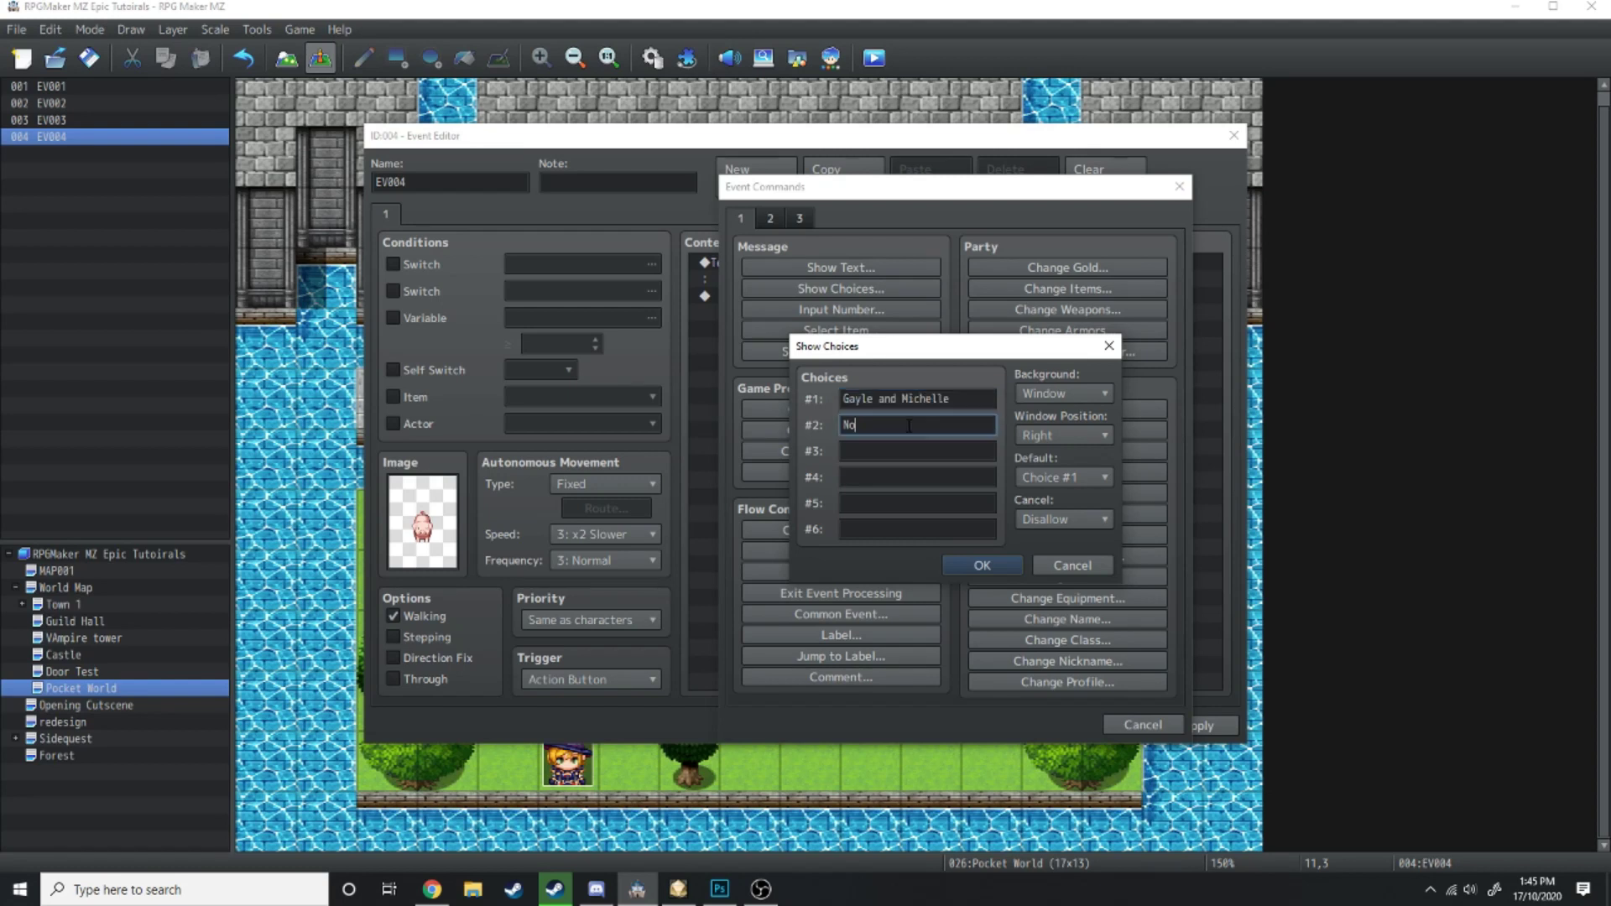
{"action": "key", "text": "BackSpace"}
{"action": "key", "text": "BackSpace"}
{"action": "type", "text": "Kasie and Gayle"}
{"action": "left_click", "coordinate": [866, 448]}
{"action": "type", "text": "Michelle a"}
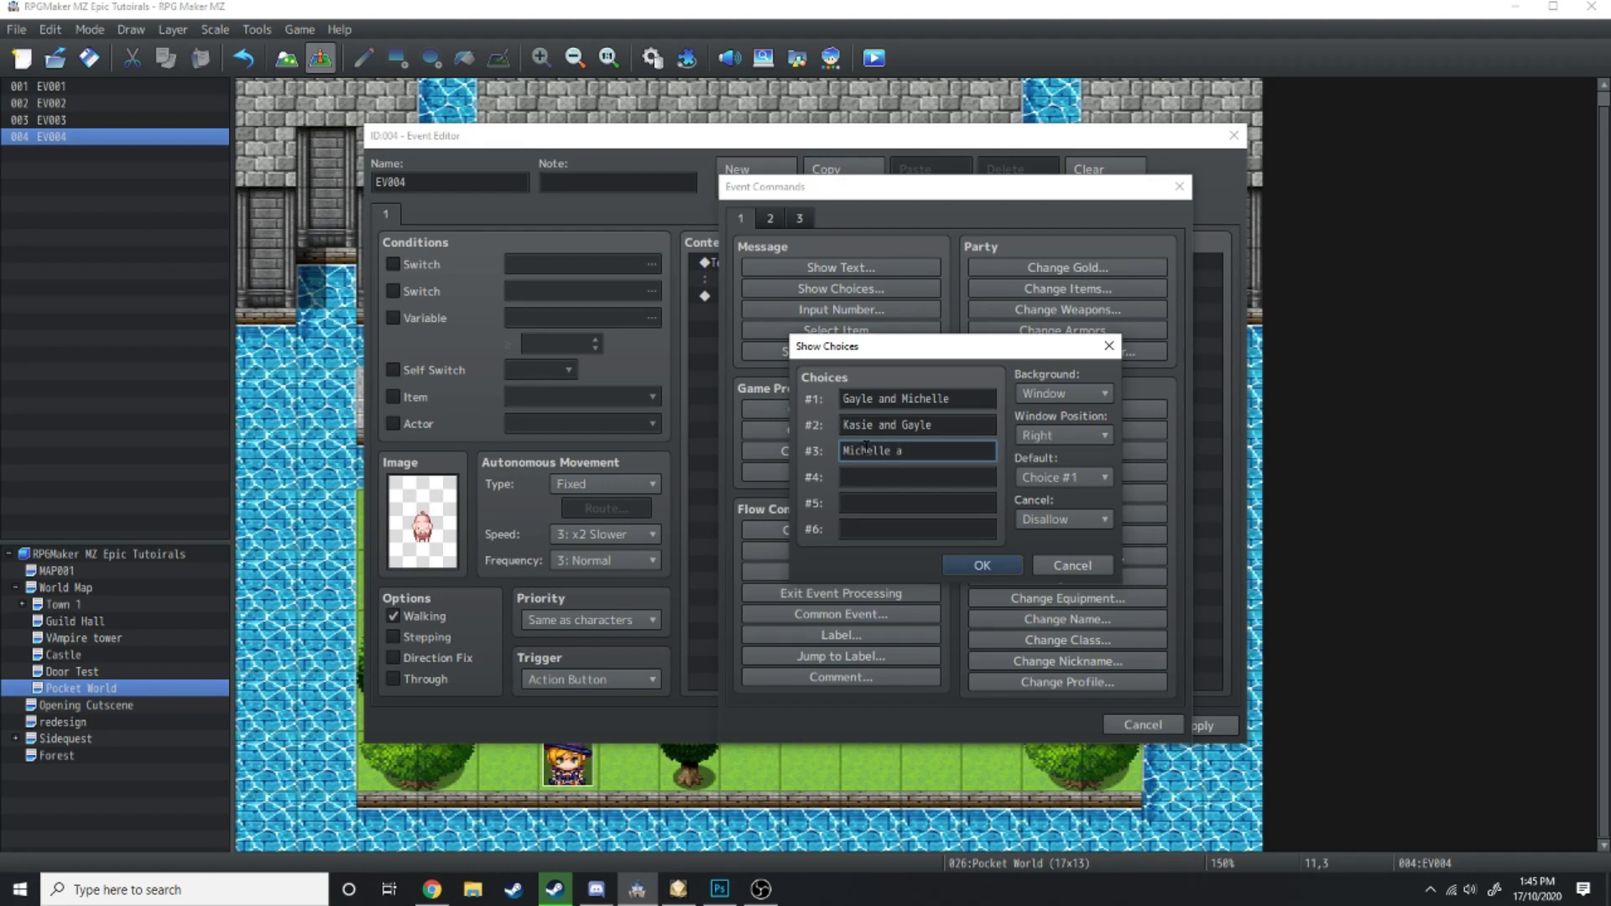
{"action": "type", "text": "nd Albert"}
{"action": "key", "text": "Tab"}
{"action": "type", "text": "A"}
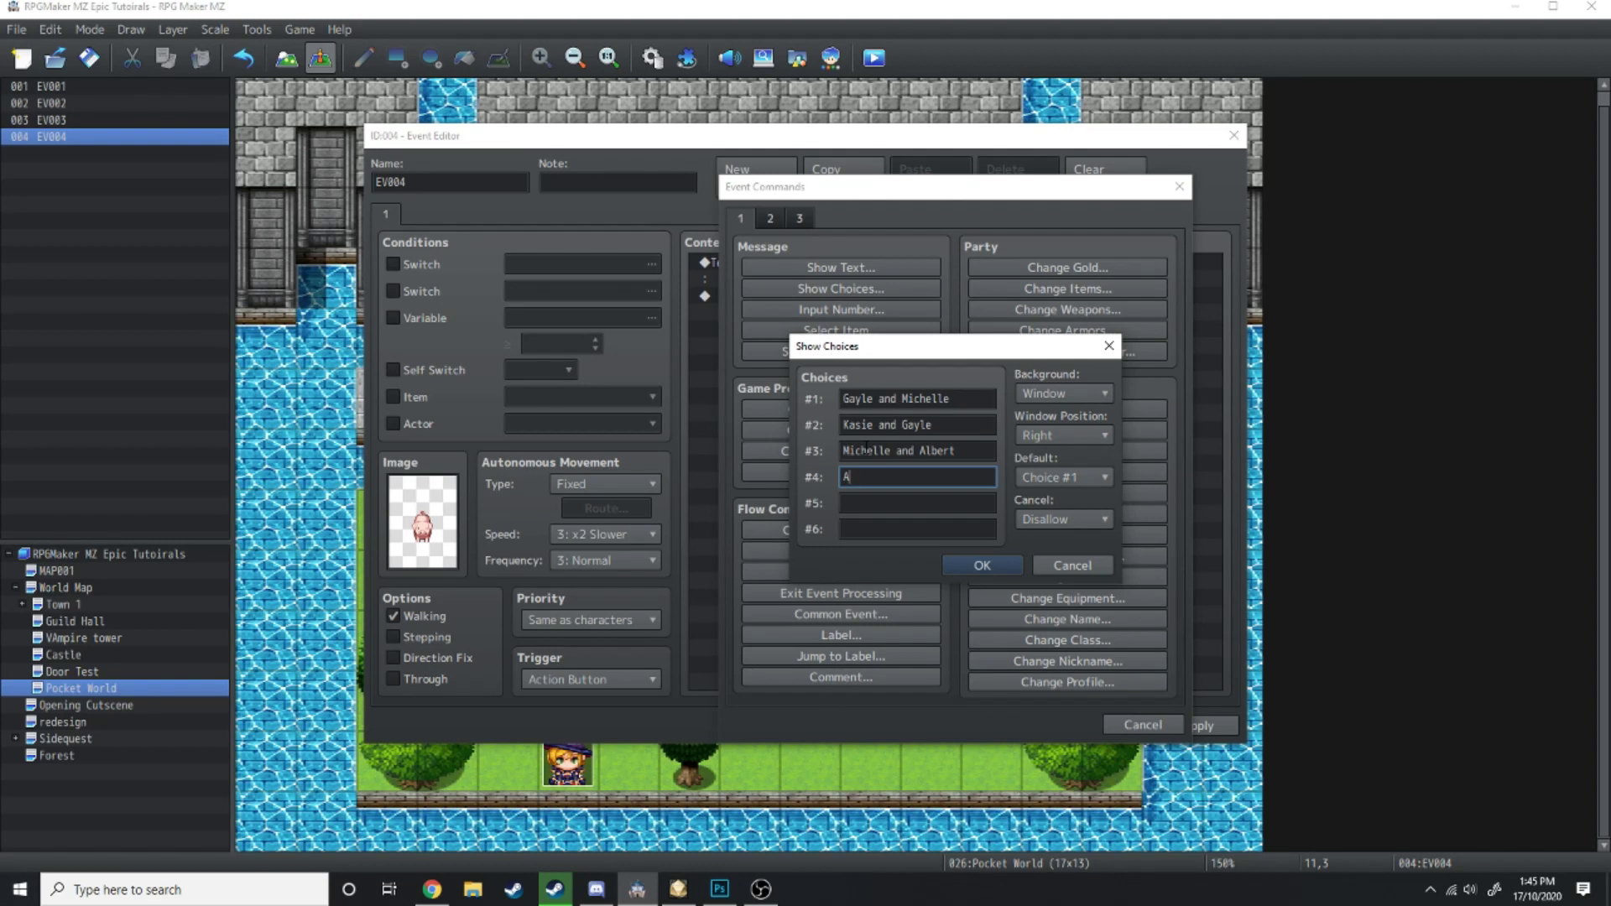
{"action": "type", "text": "lbert and Kasie"}
{"action": "left_click", "coordinate": [919, 504]}
{"action": "type", "text": "None of "}
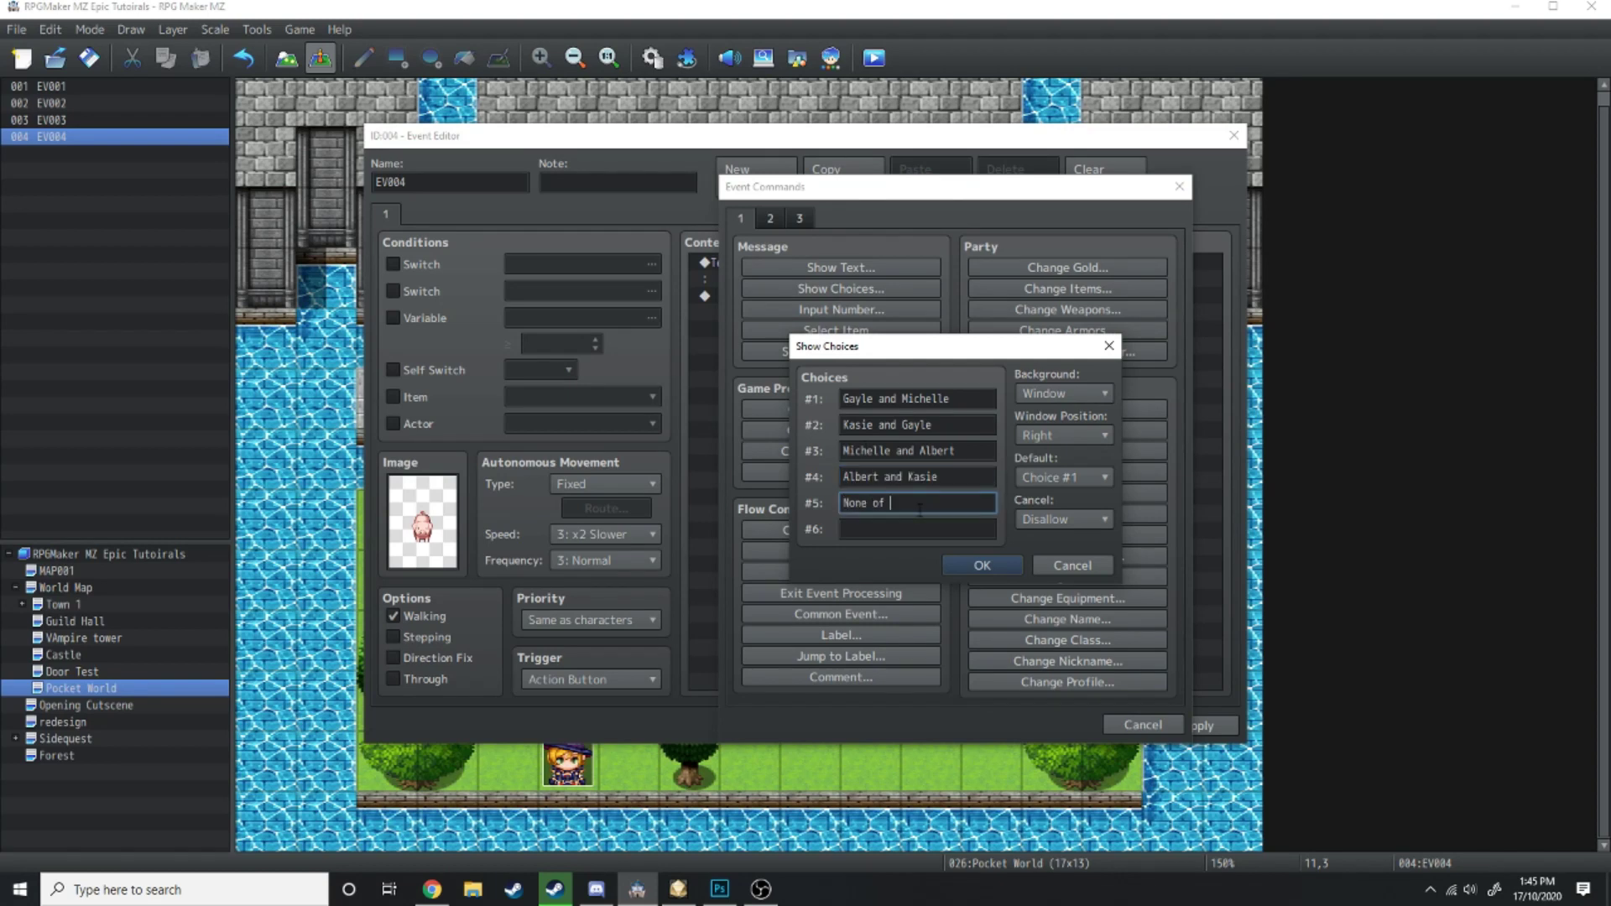
{"action": "type", "text": "the above"}
{"action": "key", "text": "Return"}
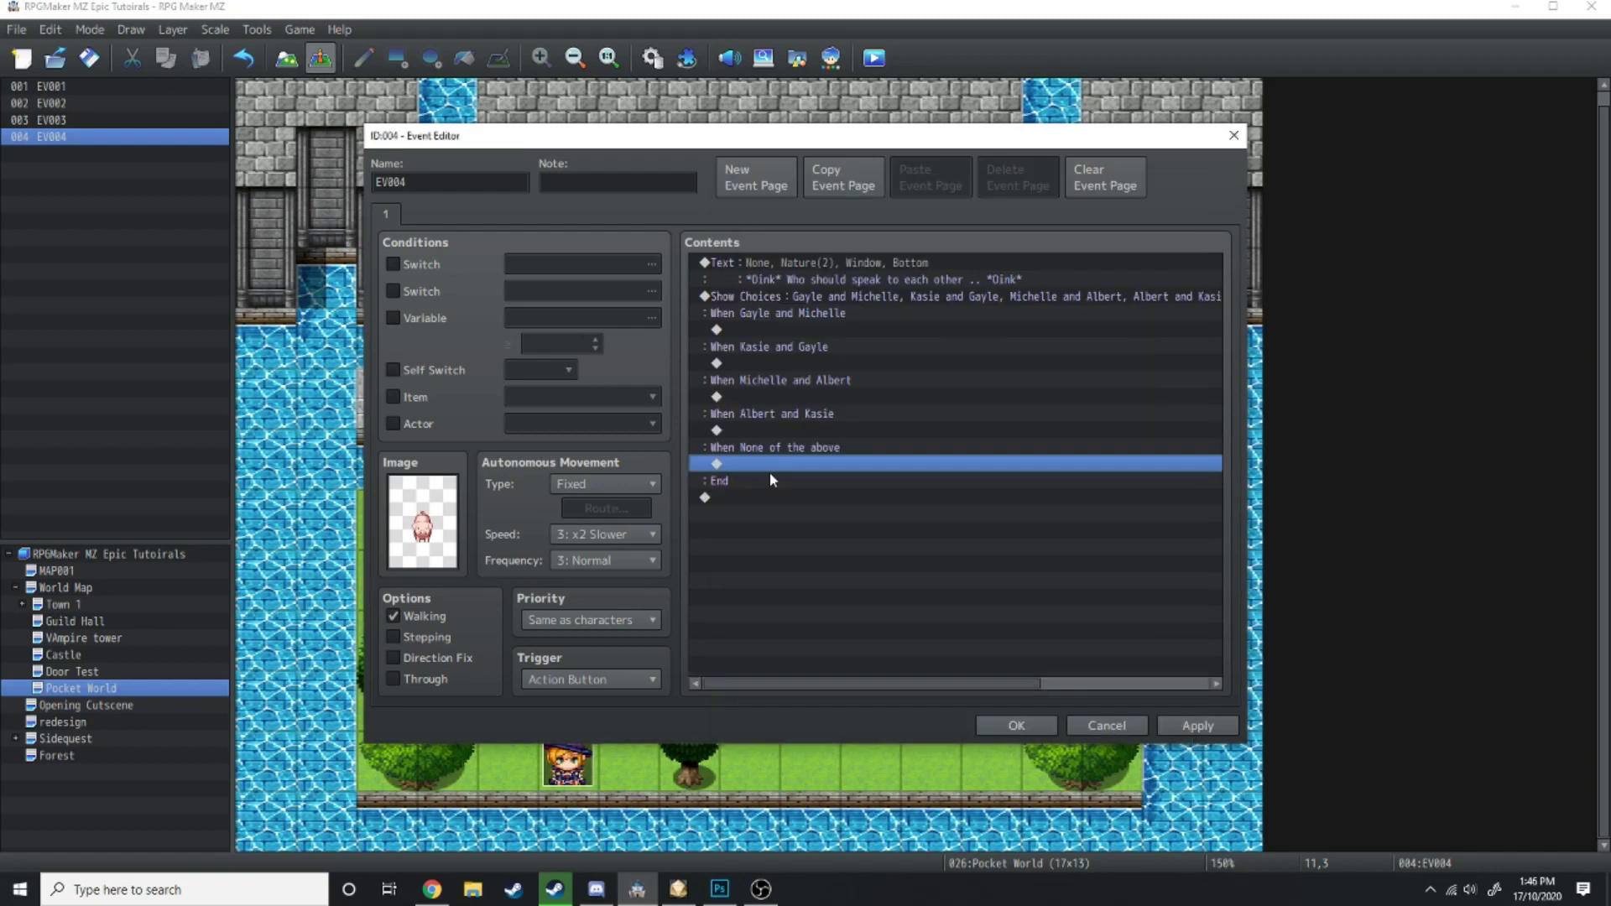
Under None of the above, add the pig-face 'Don't waste my time!' message and apply
{"action": "double_click", "coordinate": [769, 469]}
{"action": "left_click", "coordinate": [841, 274]}
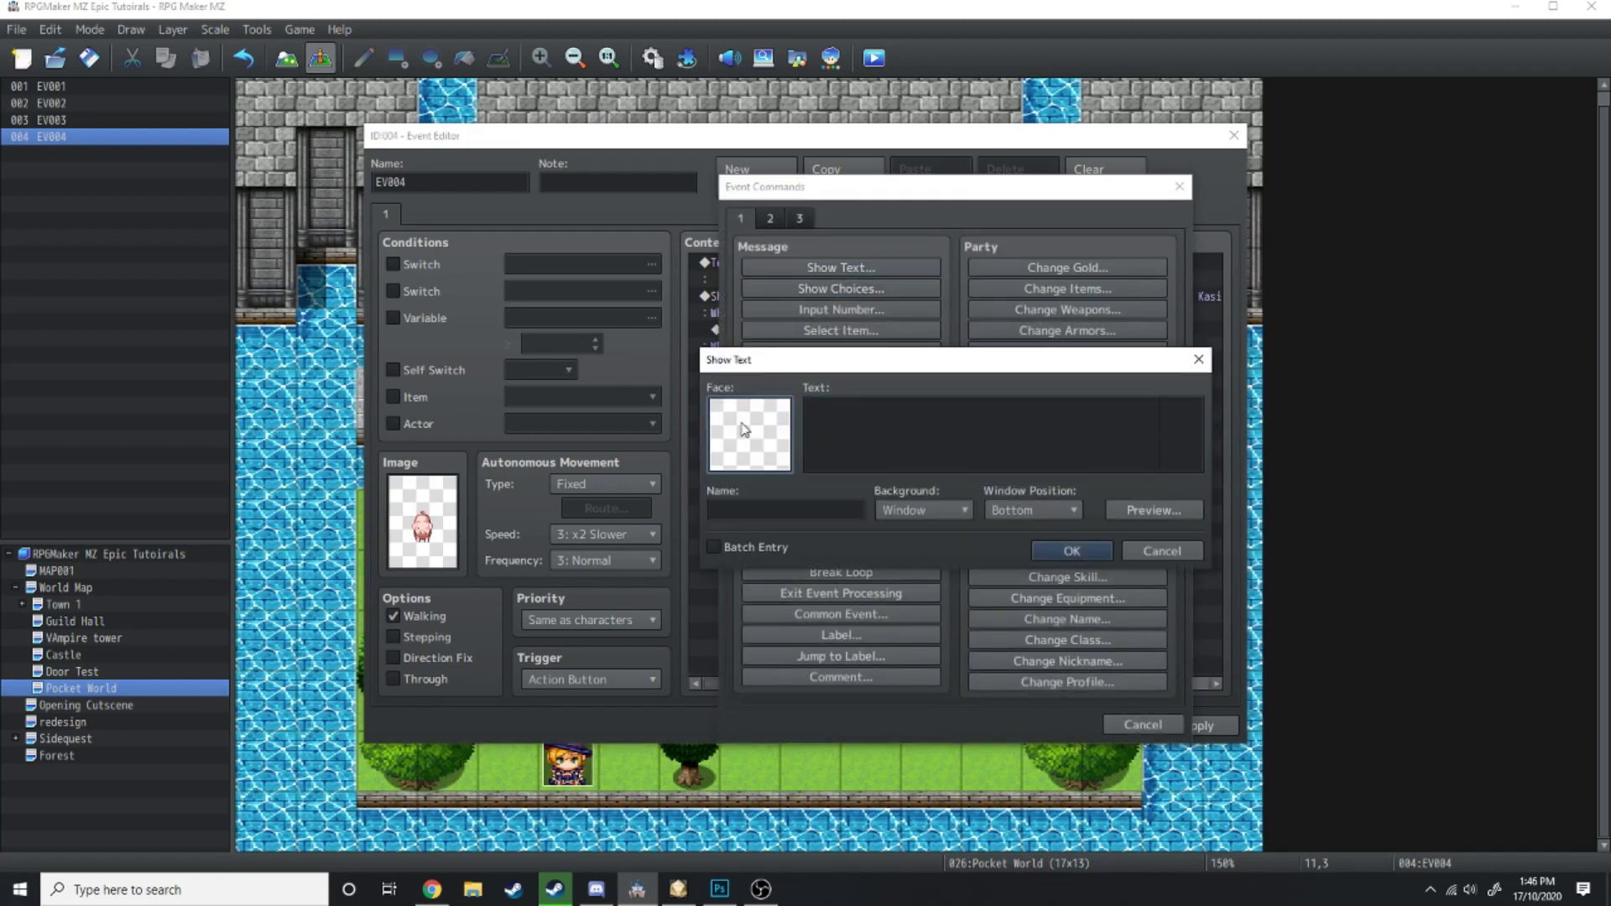
{"action": "double_click", "coordinate": [753, 432]}
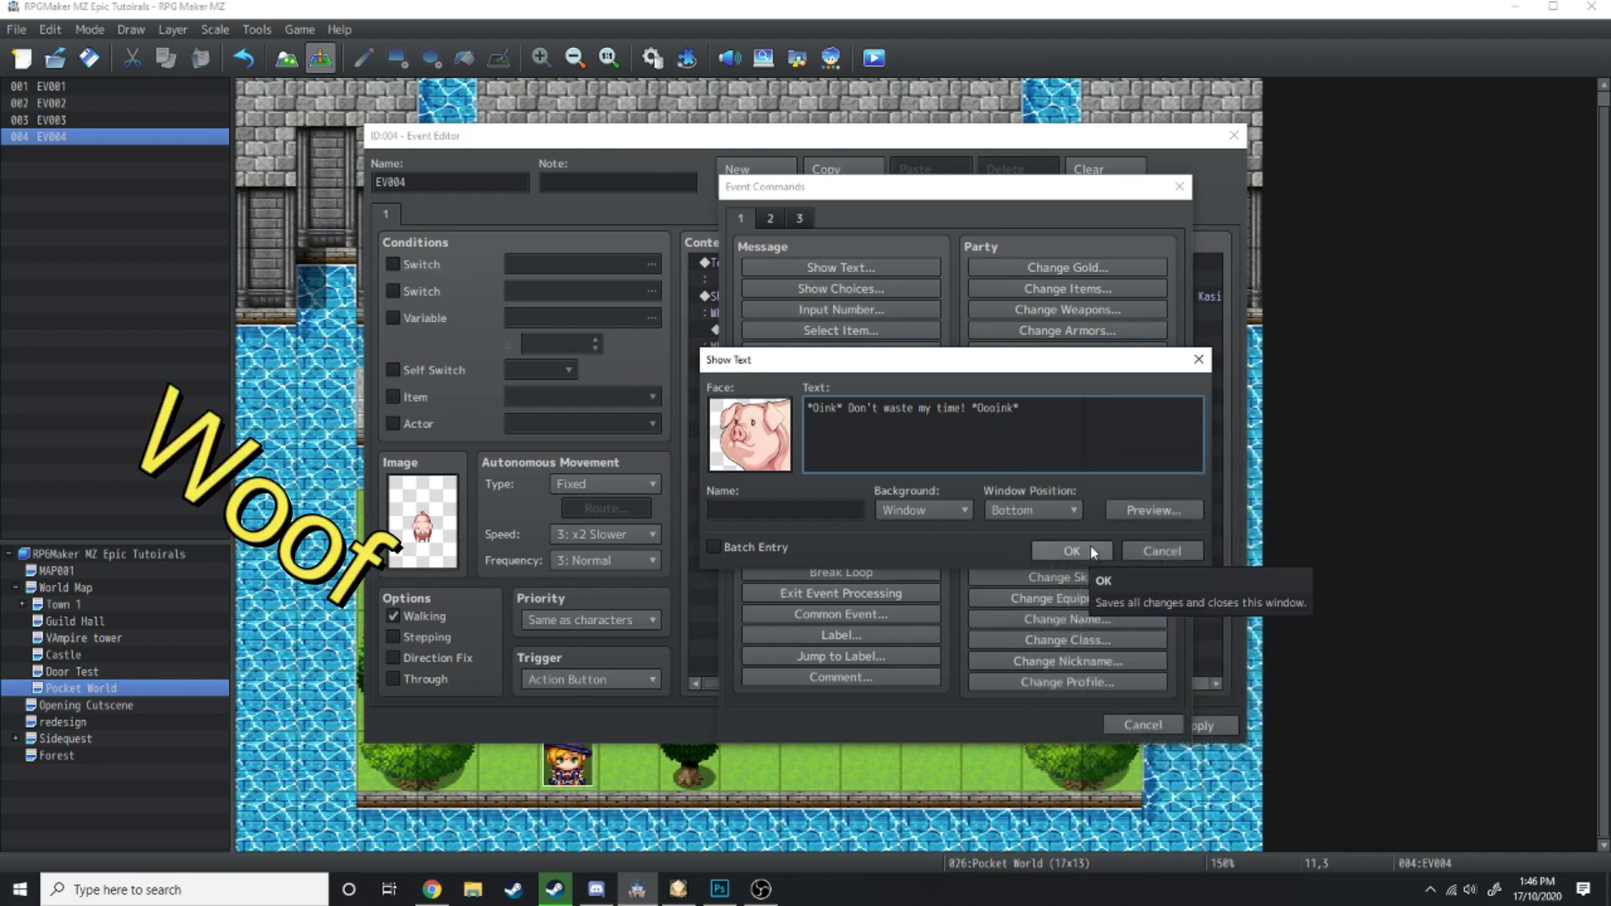
{"action": "left_click", "coordinate": [1093, 552]}
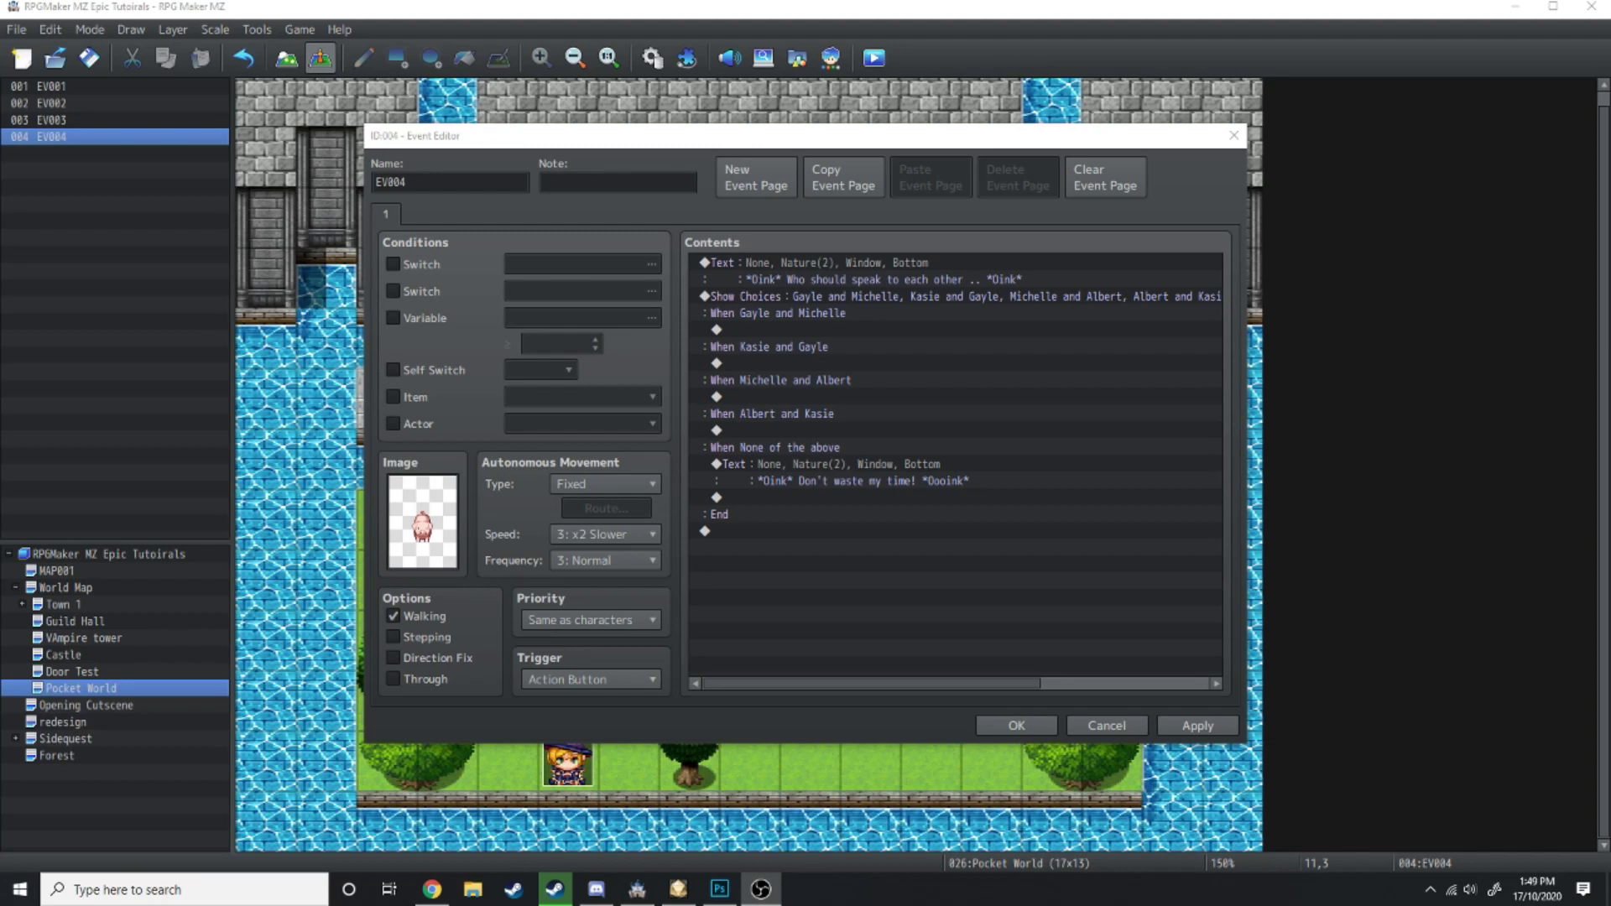
{"action": "left_click", "coordinate": [1198, 728]}
{"action": "key", "text": "Return"}
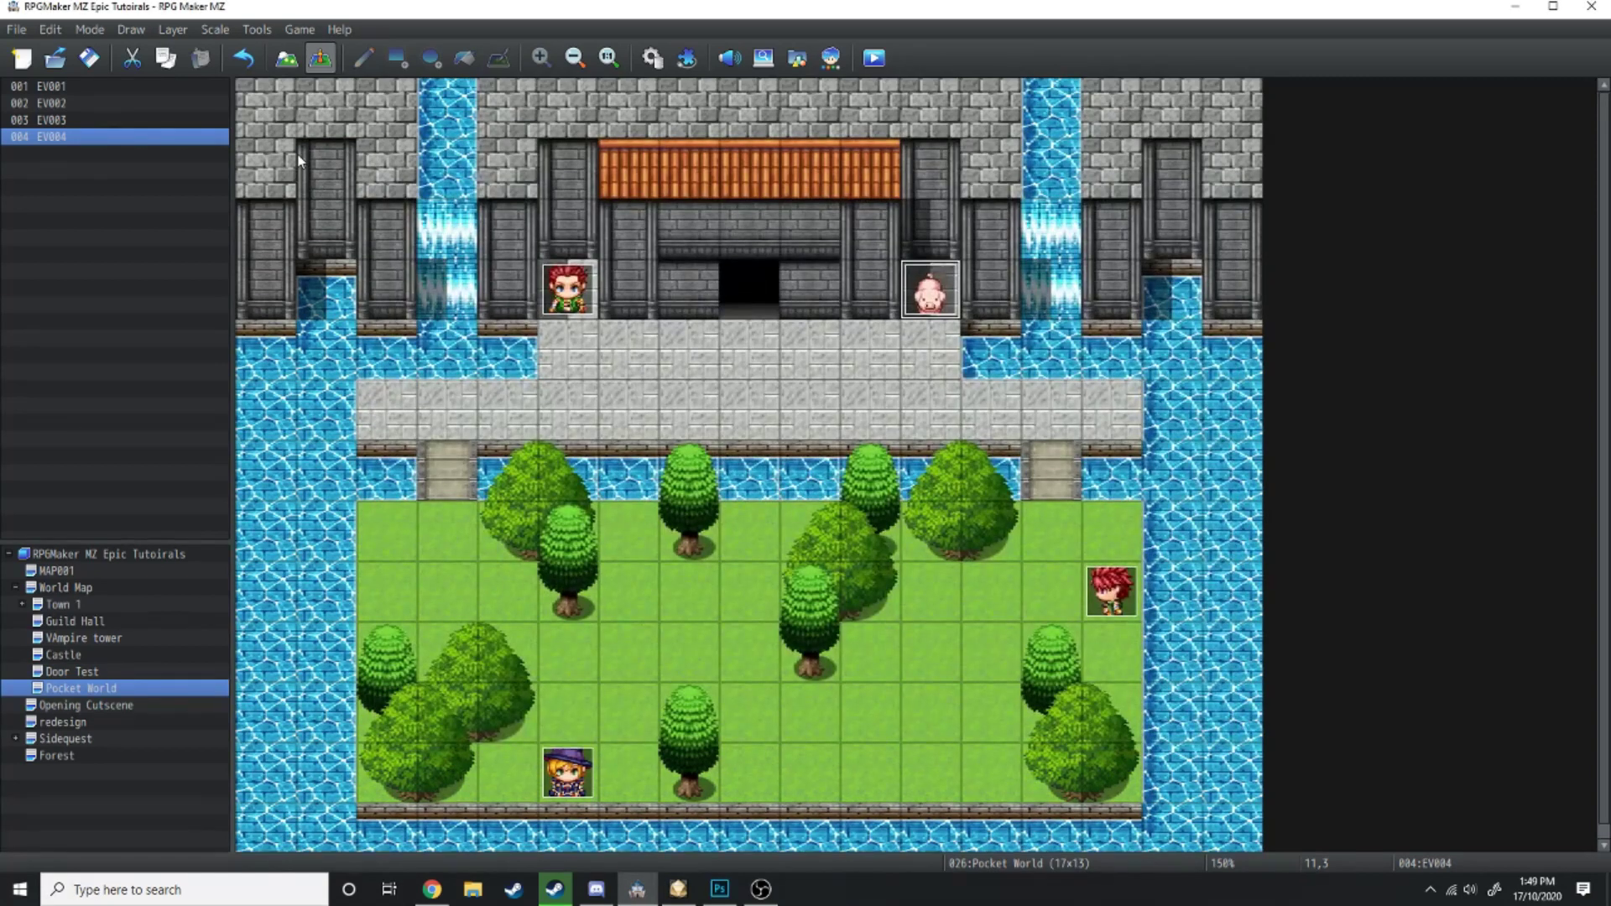
Create a parallel event on the top-left tile conditioned on Gale And Michelle ≥ 2
{"action": "double_click", "coordinate": [279, 132]}
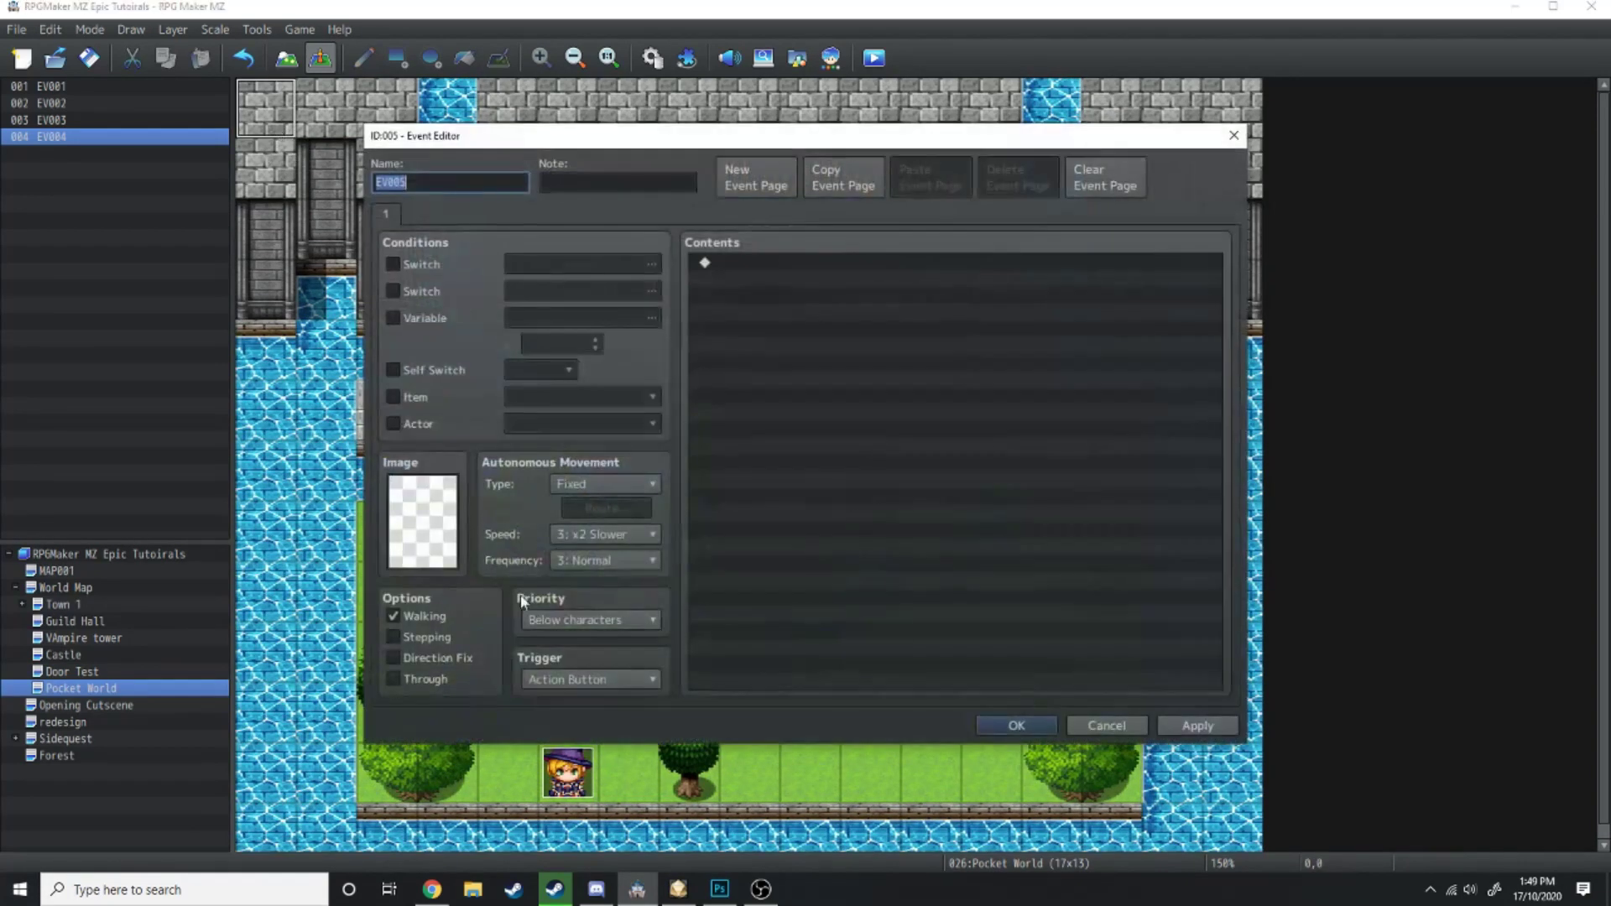
{"action": "left_click", "coordinate": [617, 678]}
{"action": "left_click", "coordinate": [570, 781]}
{"action": "left_click", "coordinate": [406, 325]}
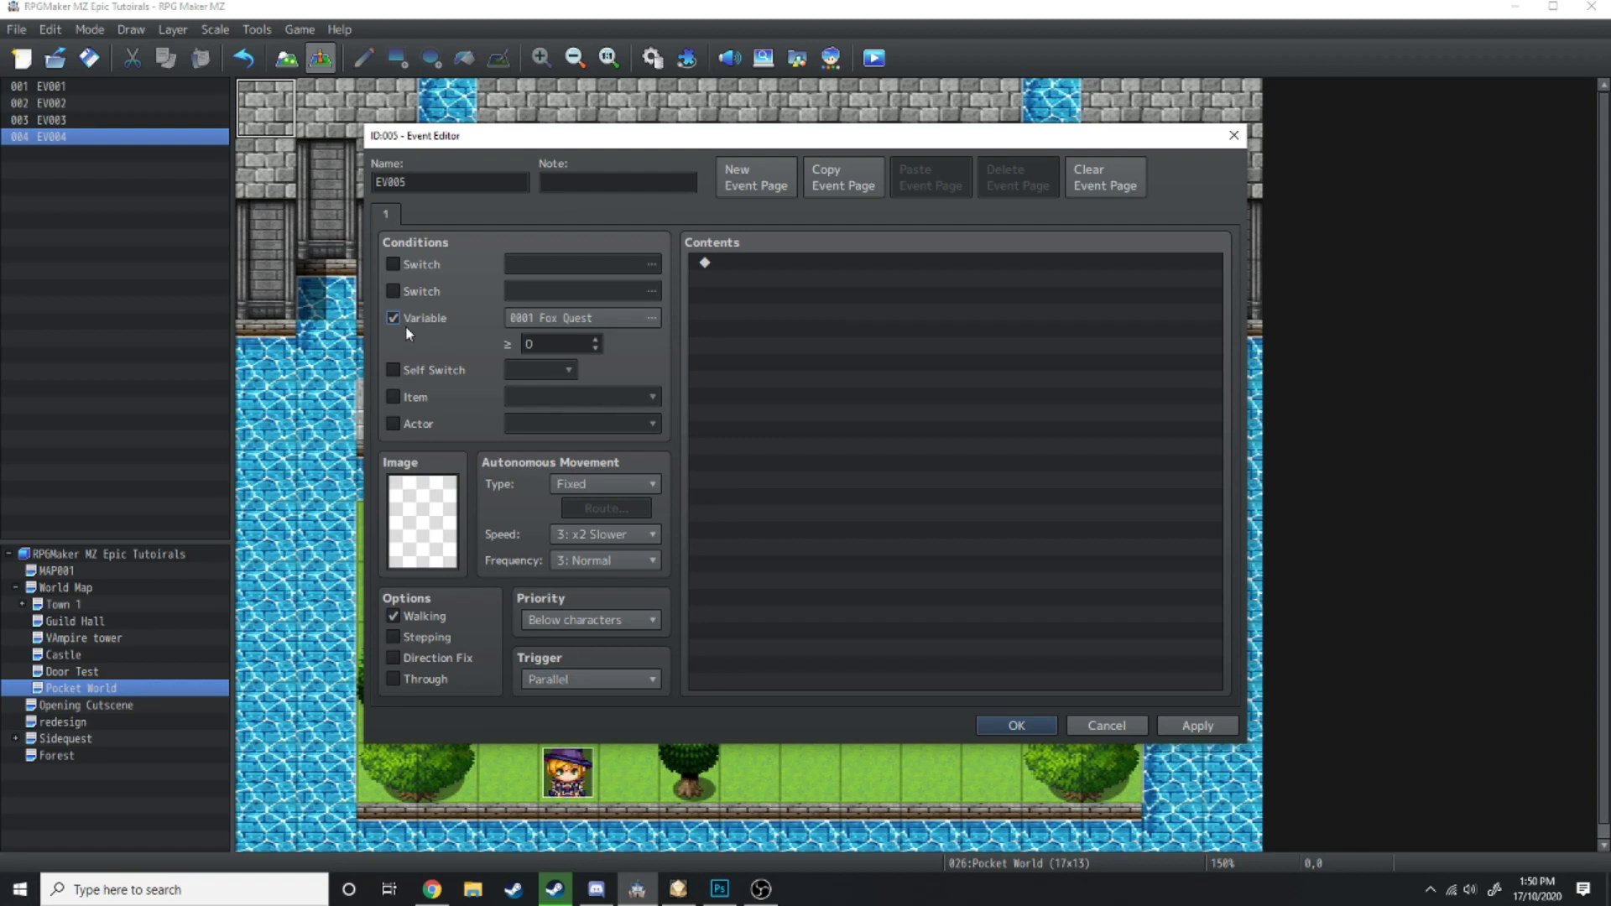
{"action": "left_click", "coordinate": [586, 316]}
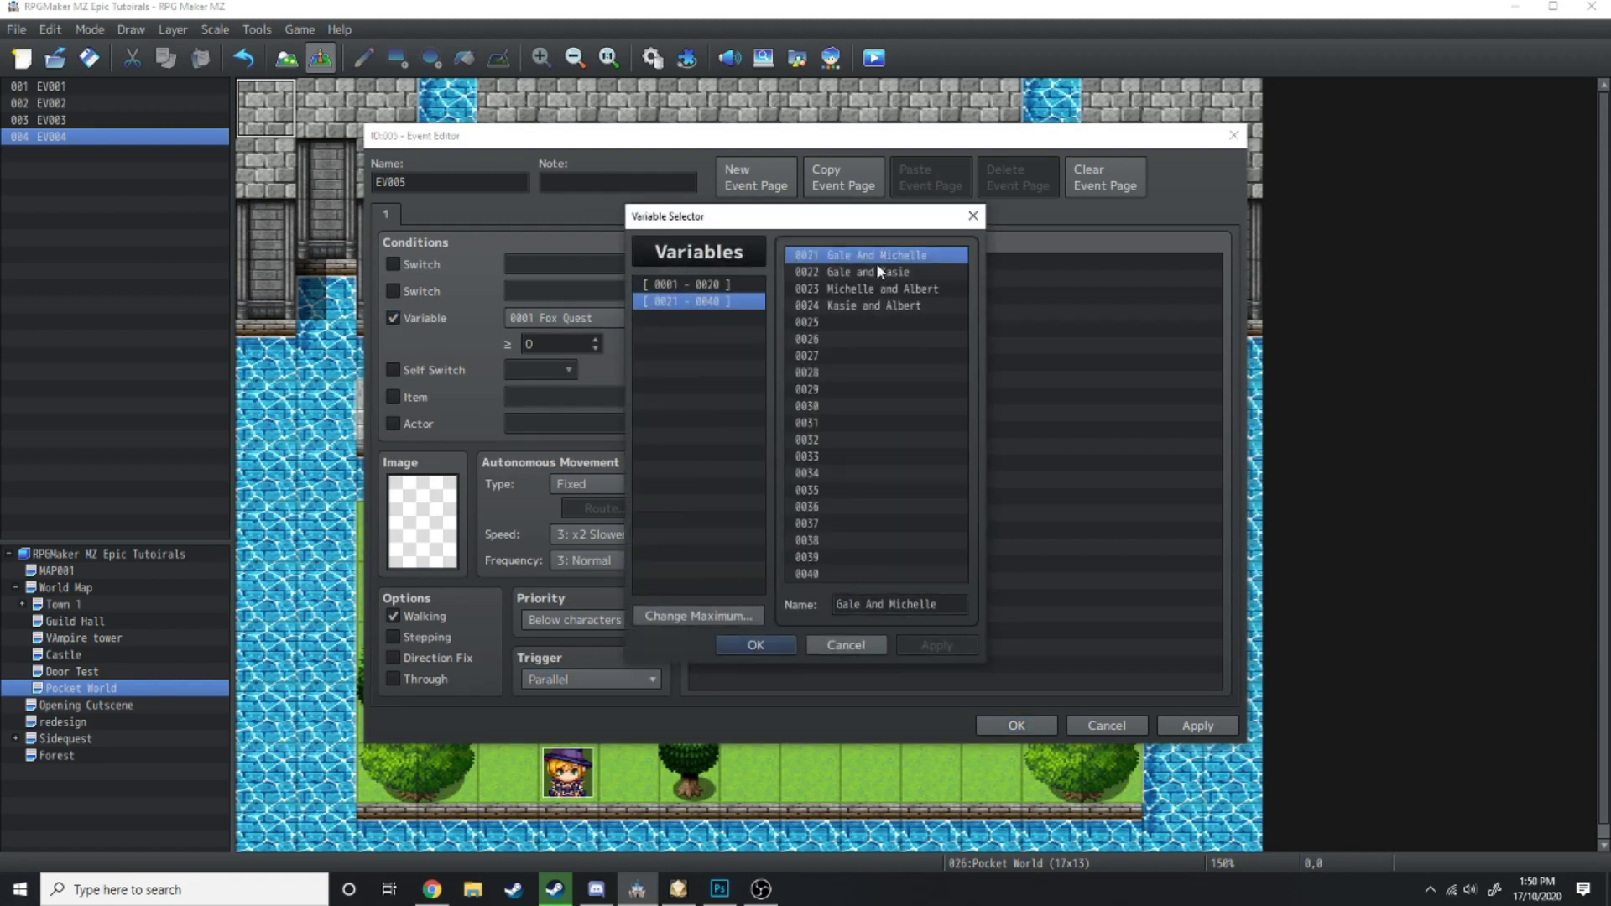
{"action": "left_click", "coordinate": [756, 644]}
{"action": "double_click", "coordinate": [576, 346]}
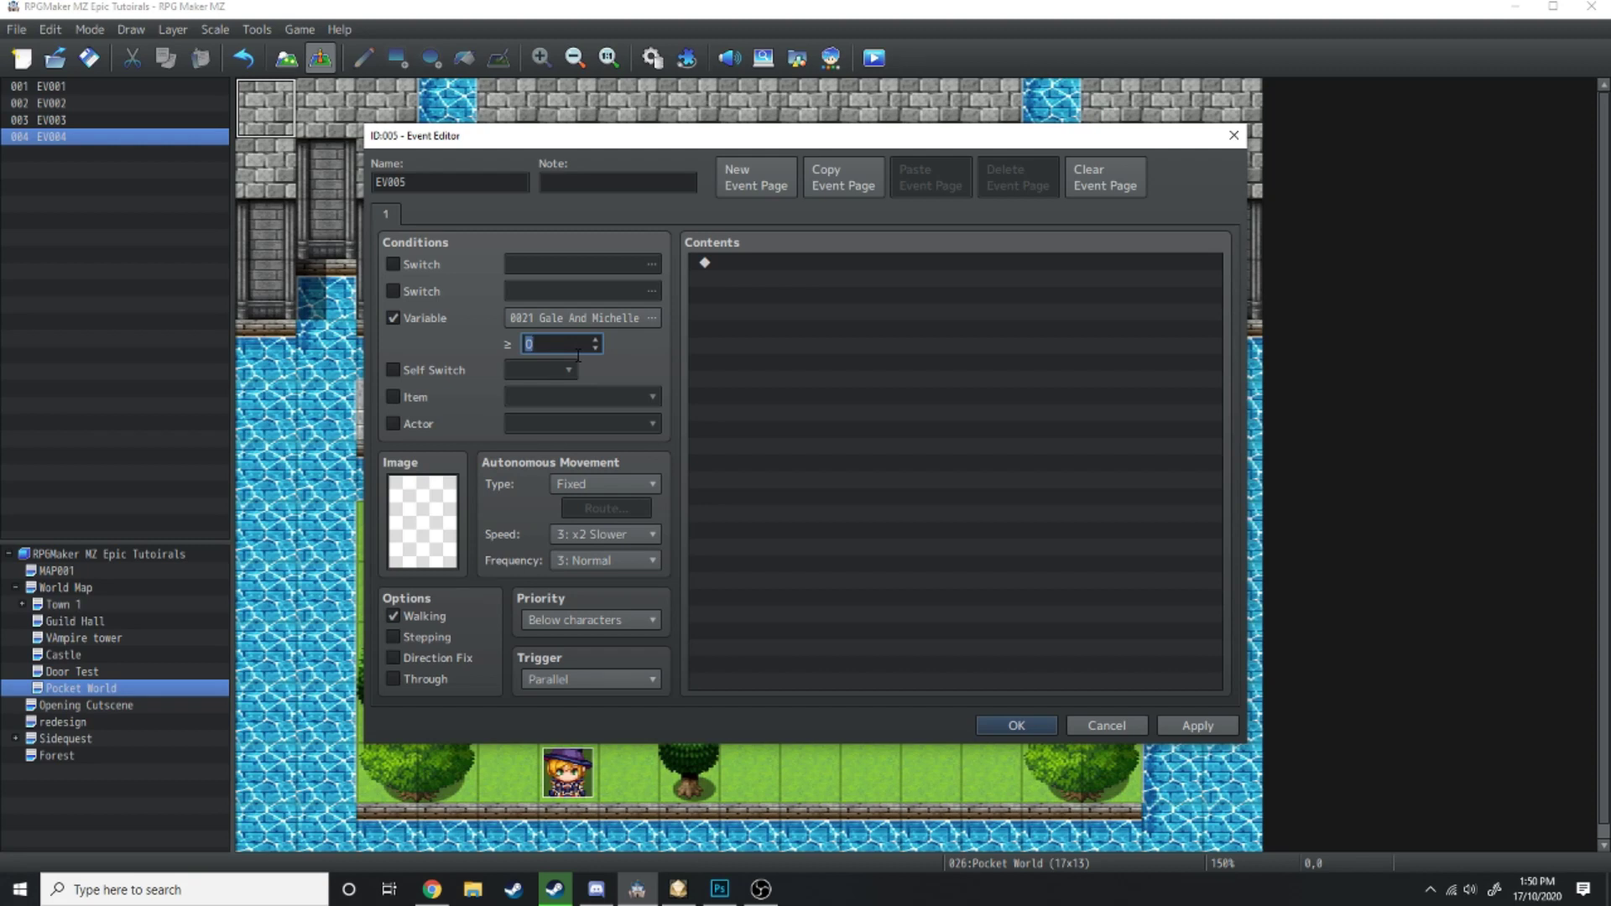
{"action": "type", "text": "32"}
{"action": "double_click", "coordinate": [528, 352]}
{"action": "type", "text": "2"}
{"action": "left_click", "coordinate": [1049, 727]}
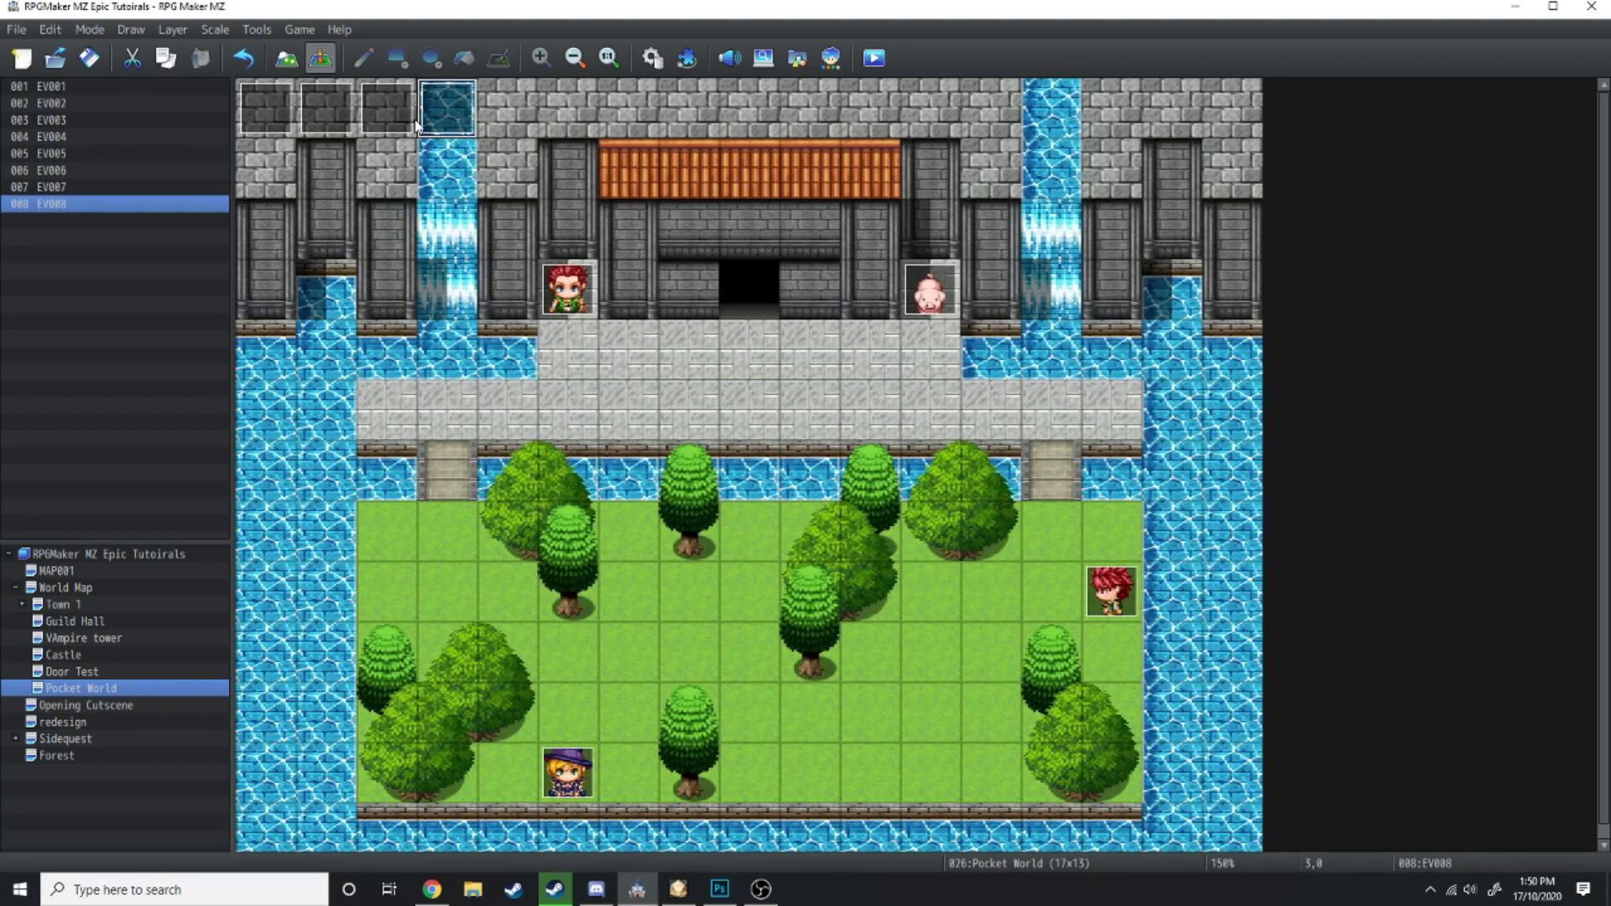
Set EV006–EV008 conditions to Gale and Kasie, Michelle and Albert, and Kasie and Albert
{"action": "double_click", "coordinate": [325, 108]}
{"action": "left_click", "coordinate": [611, 319]}
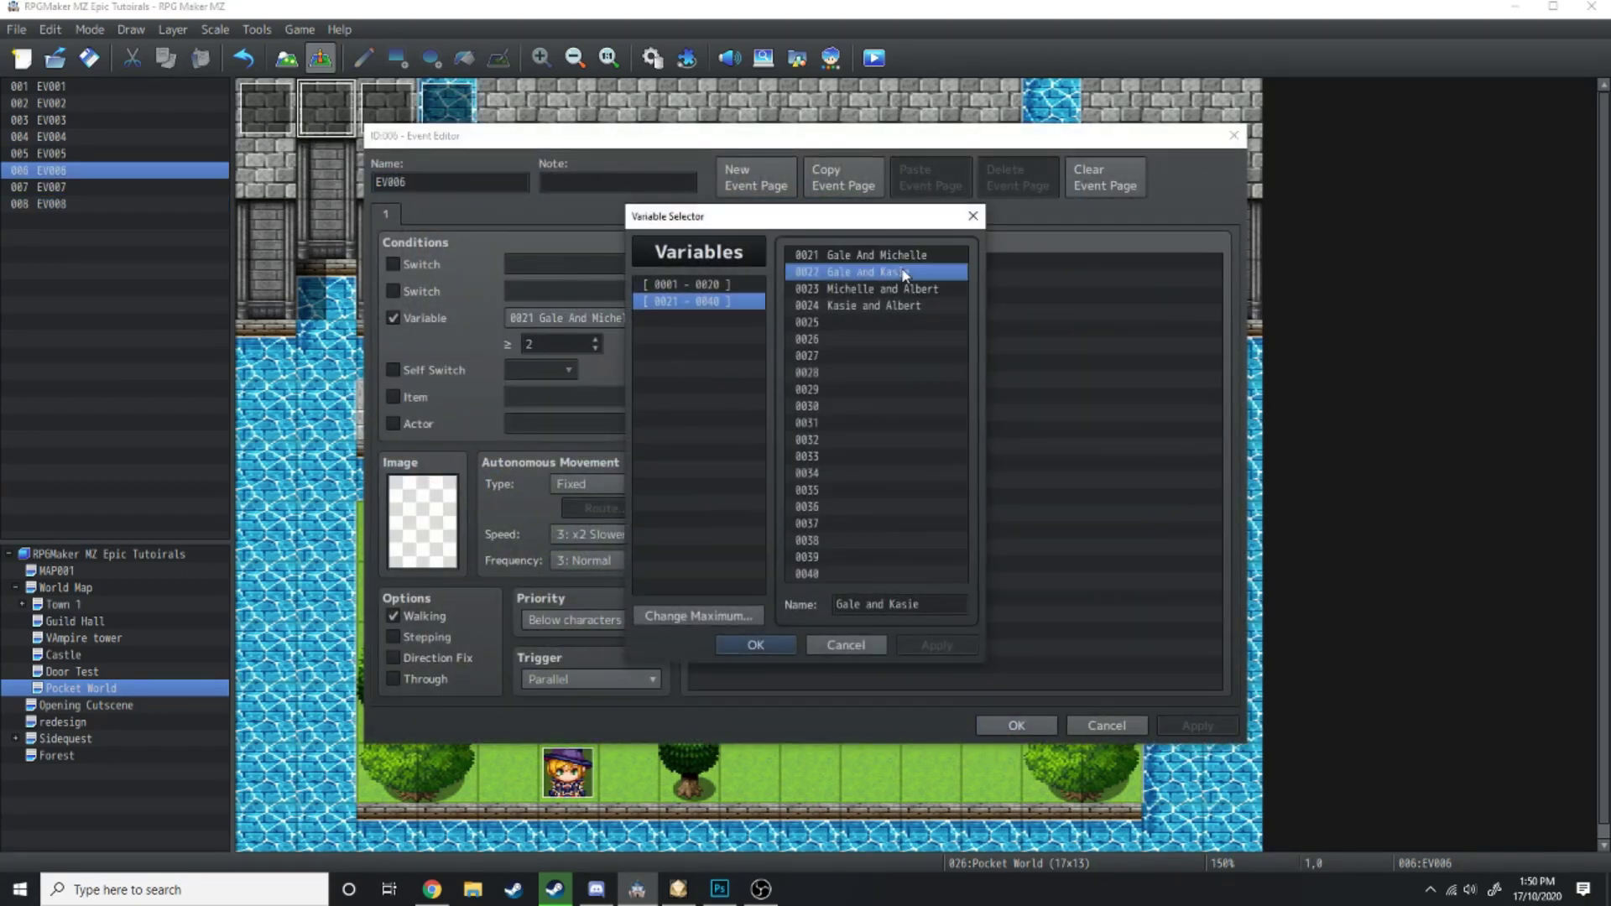
{"action": "left_click", "coordinate": [755, 644]}
{"action": "left_click", "coordinate": [1016, 725]}
{"action": "double_click", "coordinate": [387, 108]}
{"action": "left_click", "coordinate": [562, 312]}
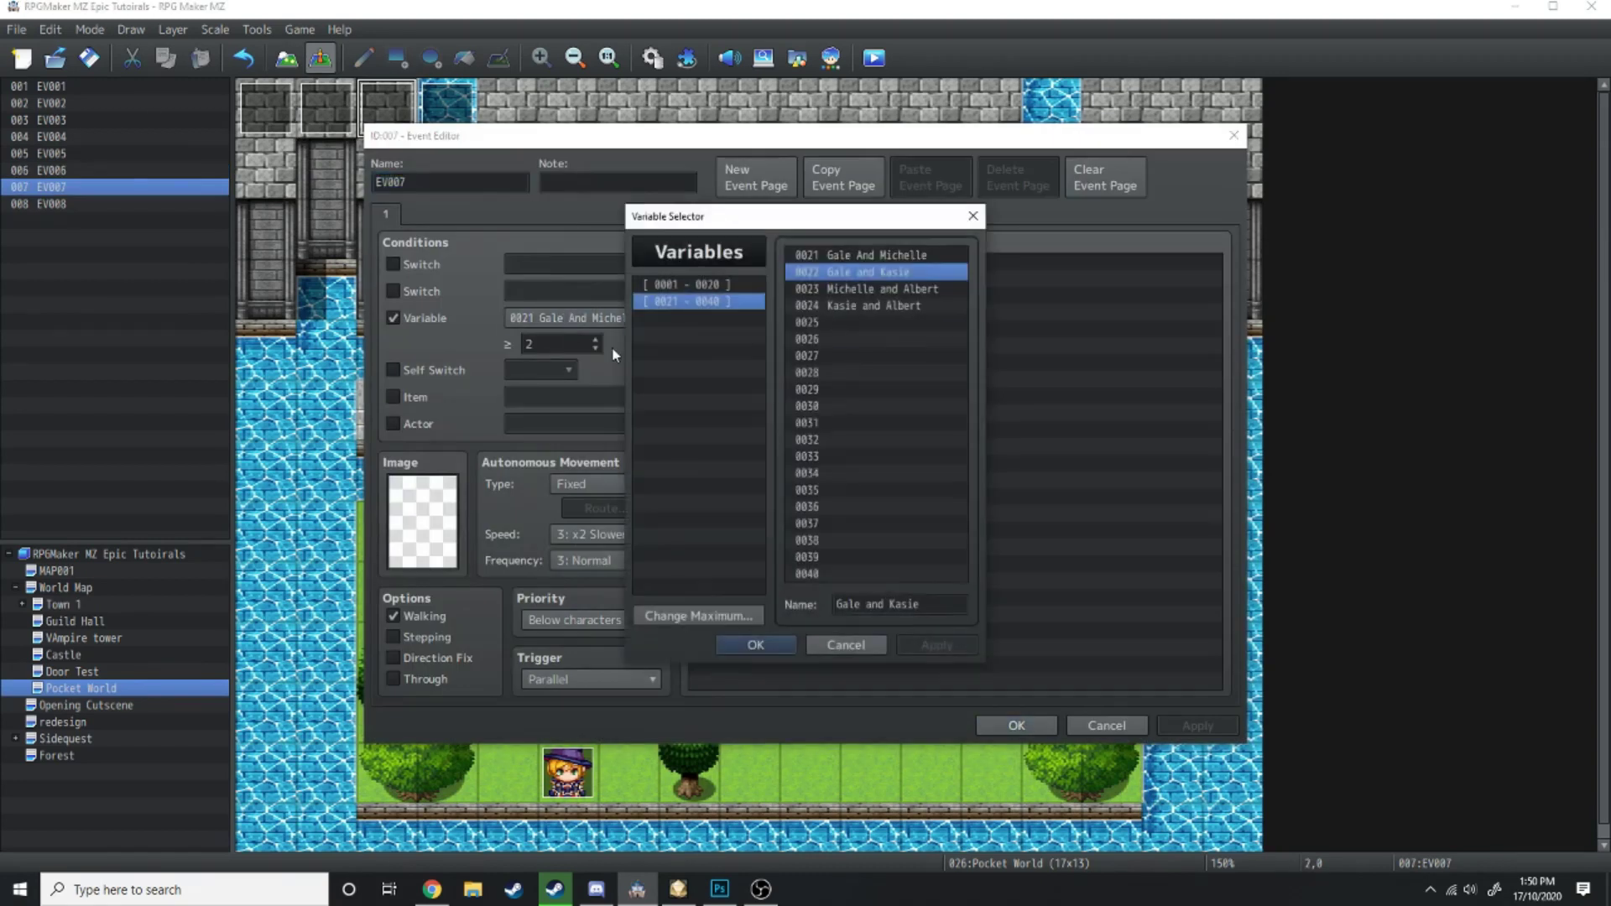
{"action": "double_click", "coordinate": [873, 285]}
{"action": "left_click", "coordinate": [1016, 725]}
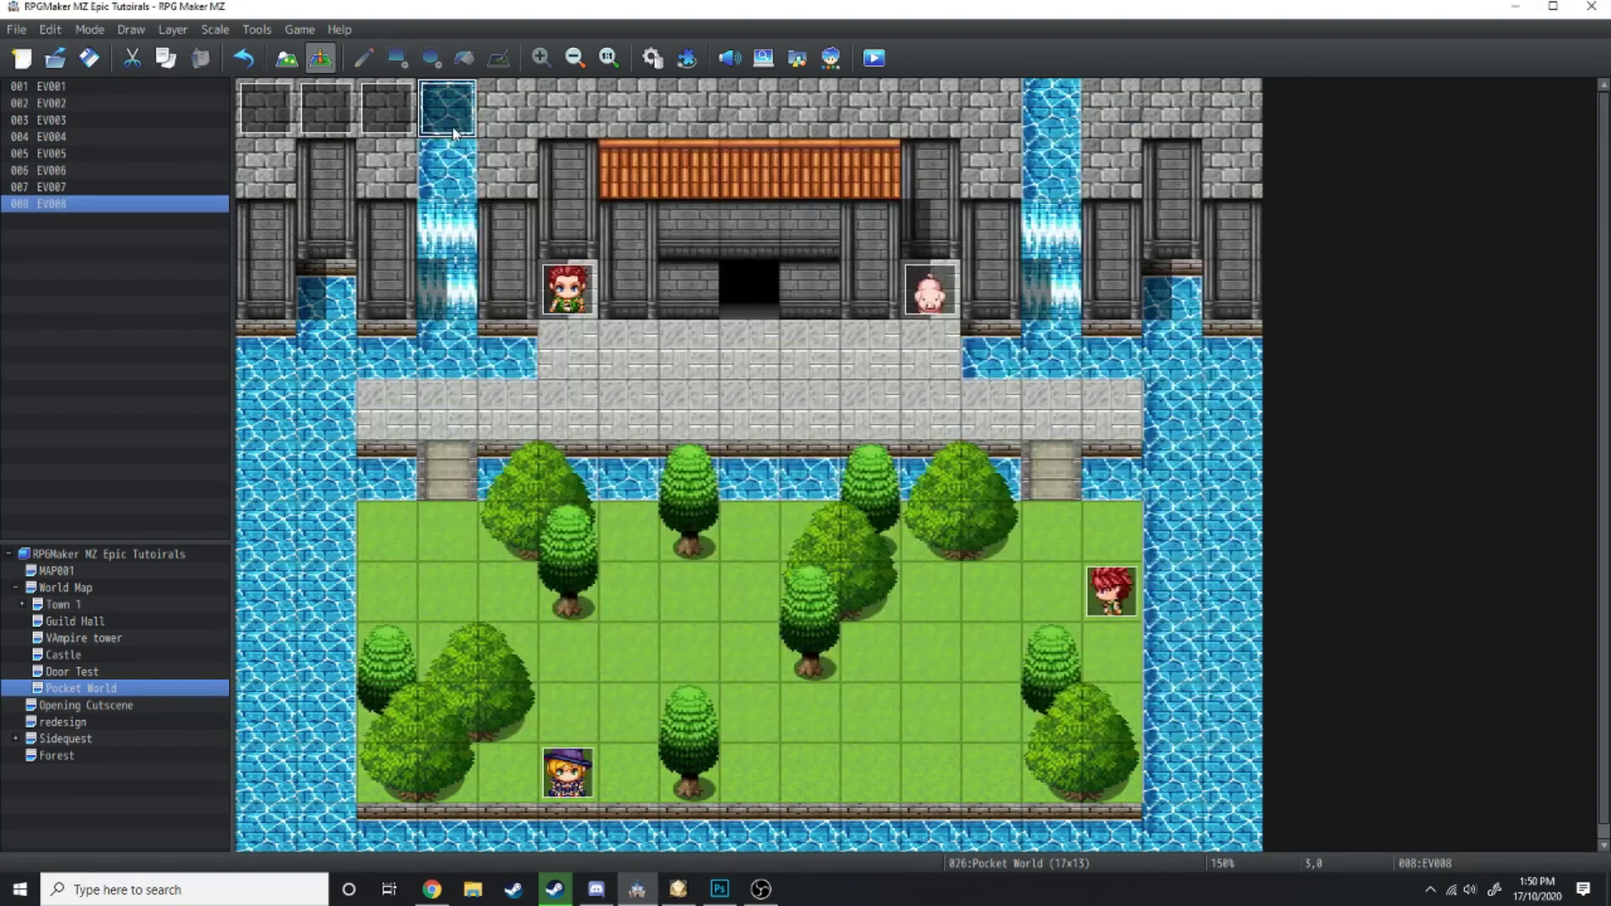
{"action": "double_click", "coordinate": [447, 108]}
{"action": "left_click", "coordinate": [554, 317]}
{"action": "double_click", "coordinate": [864, 288]}
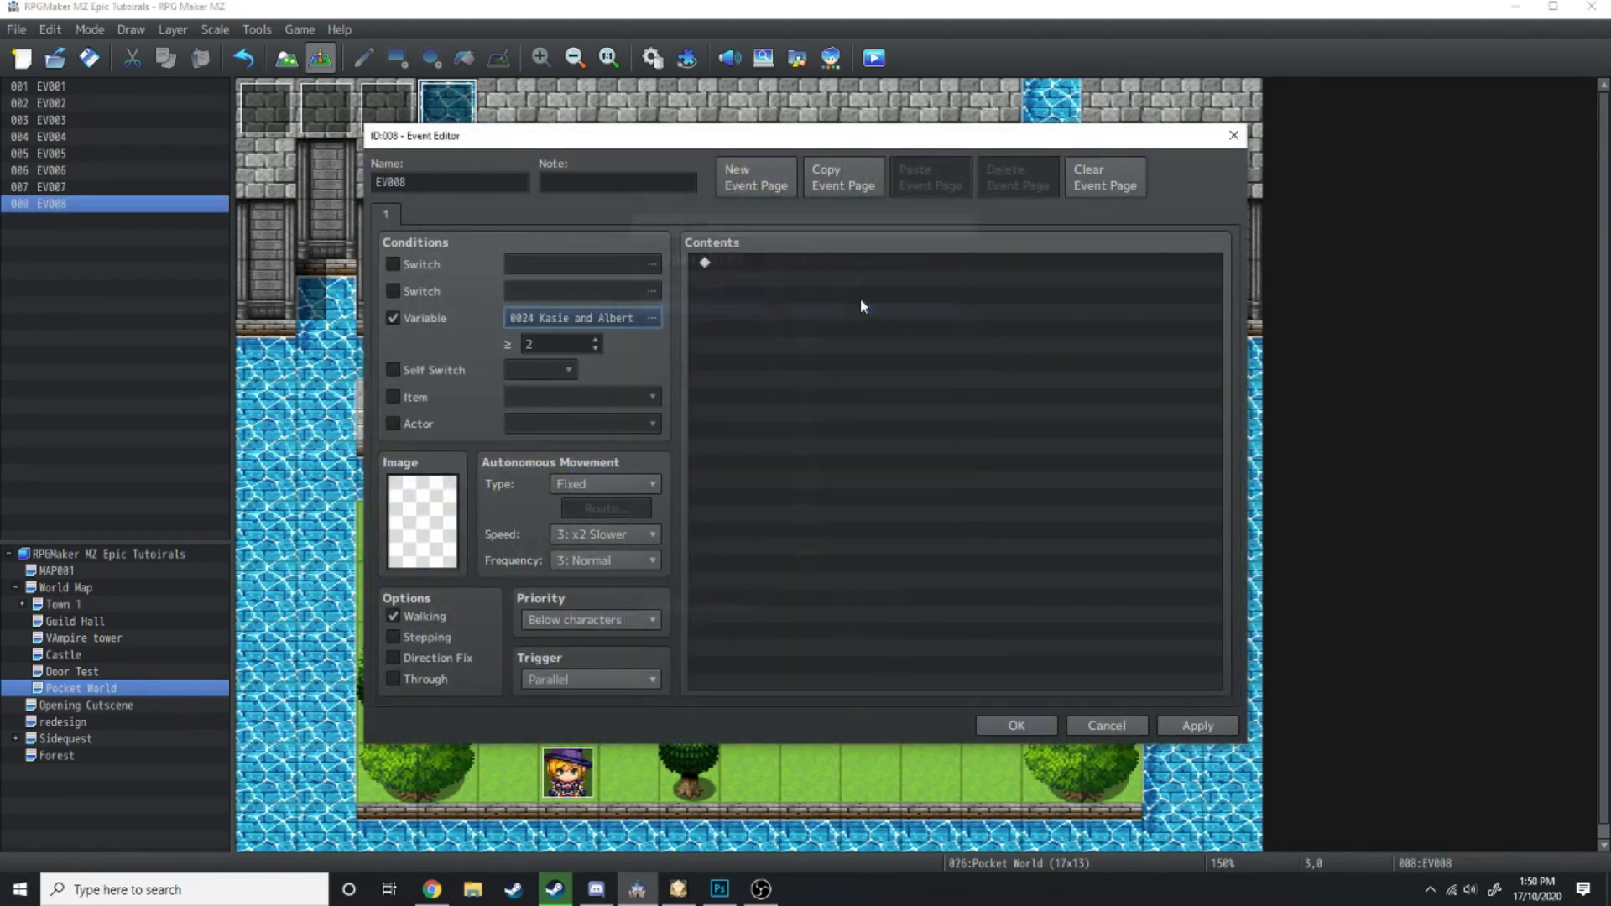
{"action": "left_click", "coordinate": [1017, 725]}
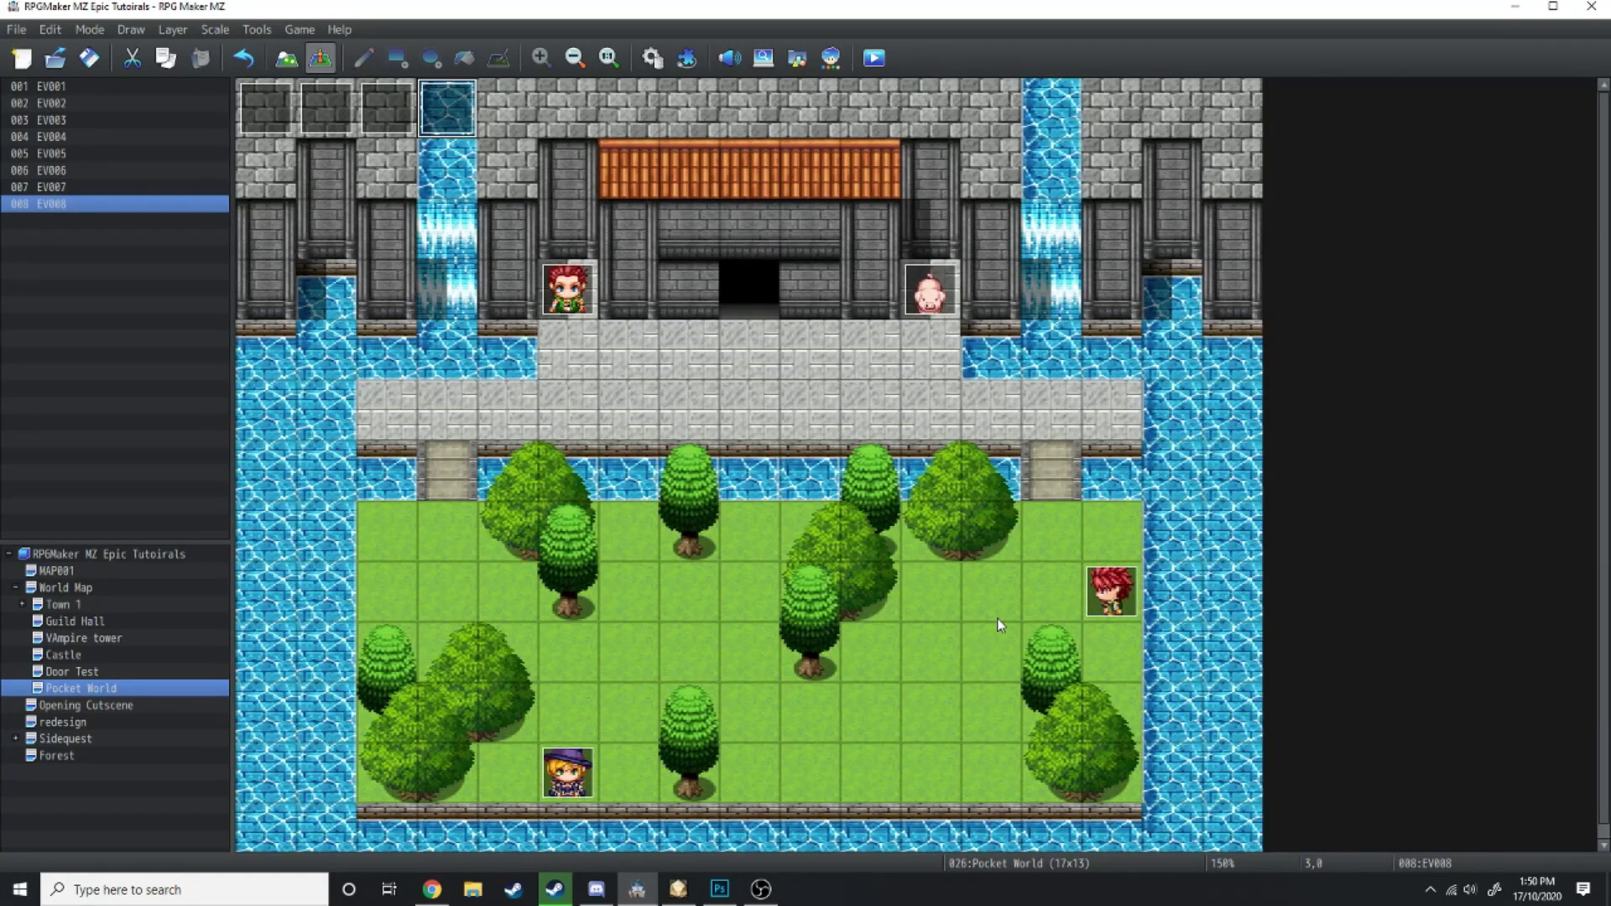
Add a Control Self Switch command turning Self Switch A ON in EV005
{"action": "double_click", "coordinate": [266, 107]}
{"action": "double_click", "coordinate": [723, 264]}
{"action": "left_click", "coordinate": [771, 218]}
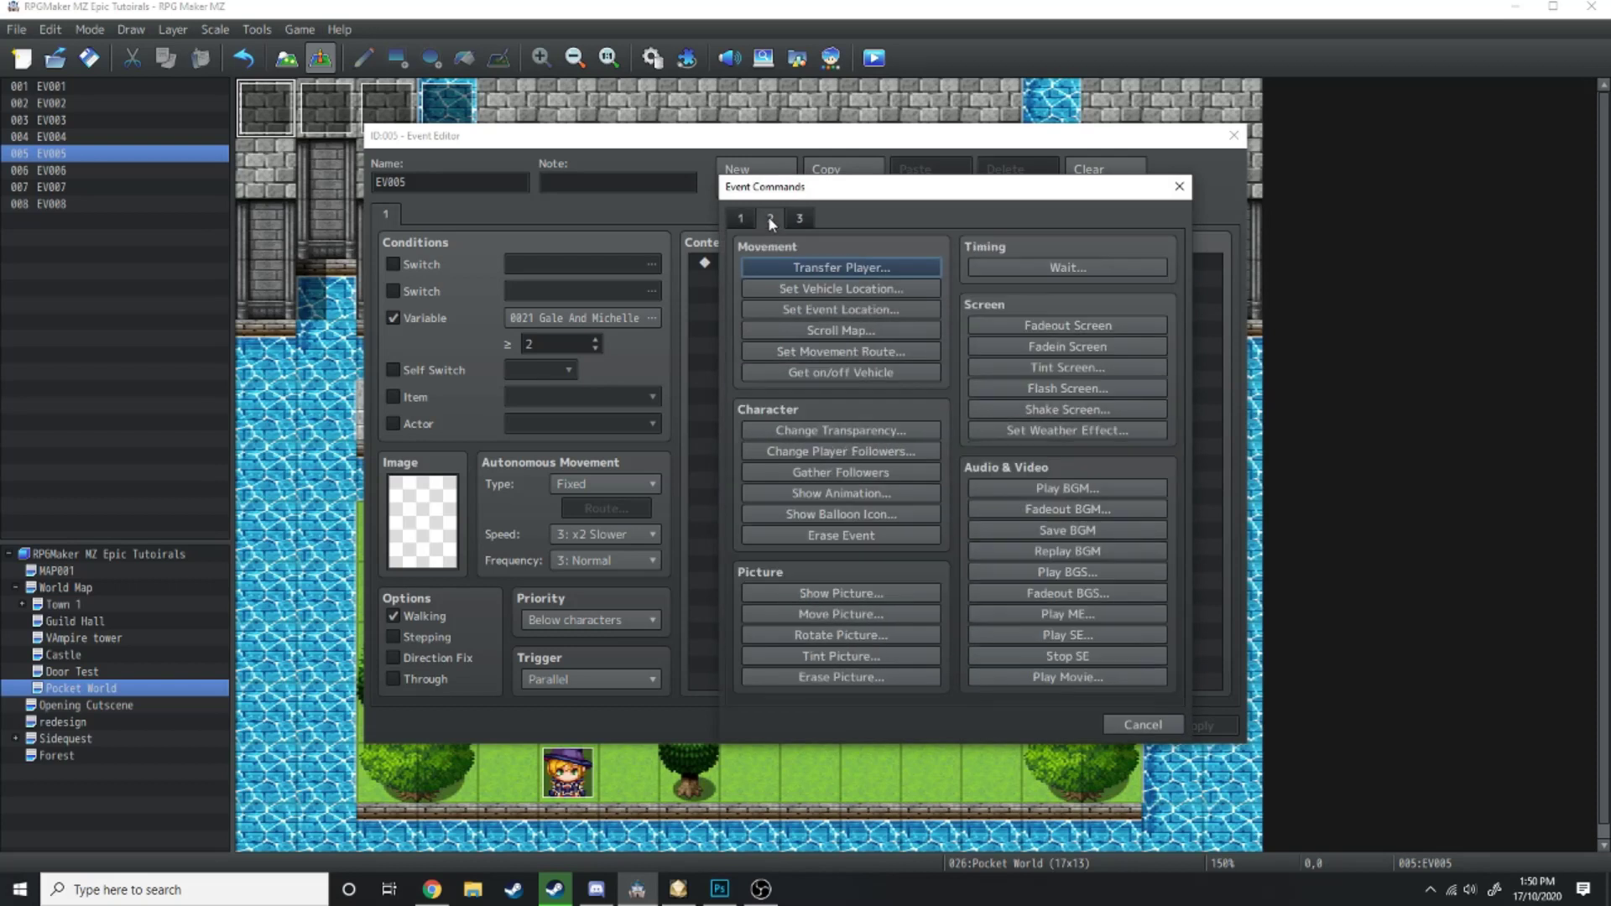
{"action": "left_click", "coordinate": [740, 218]}
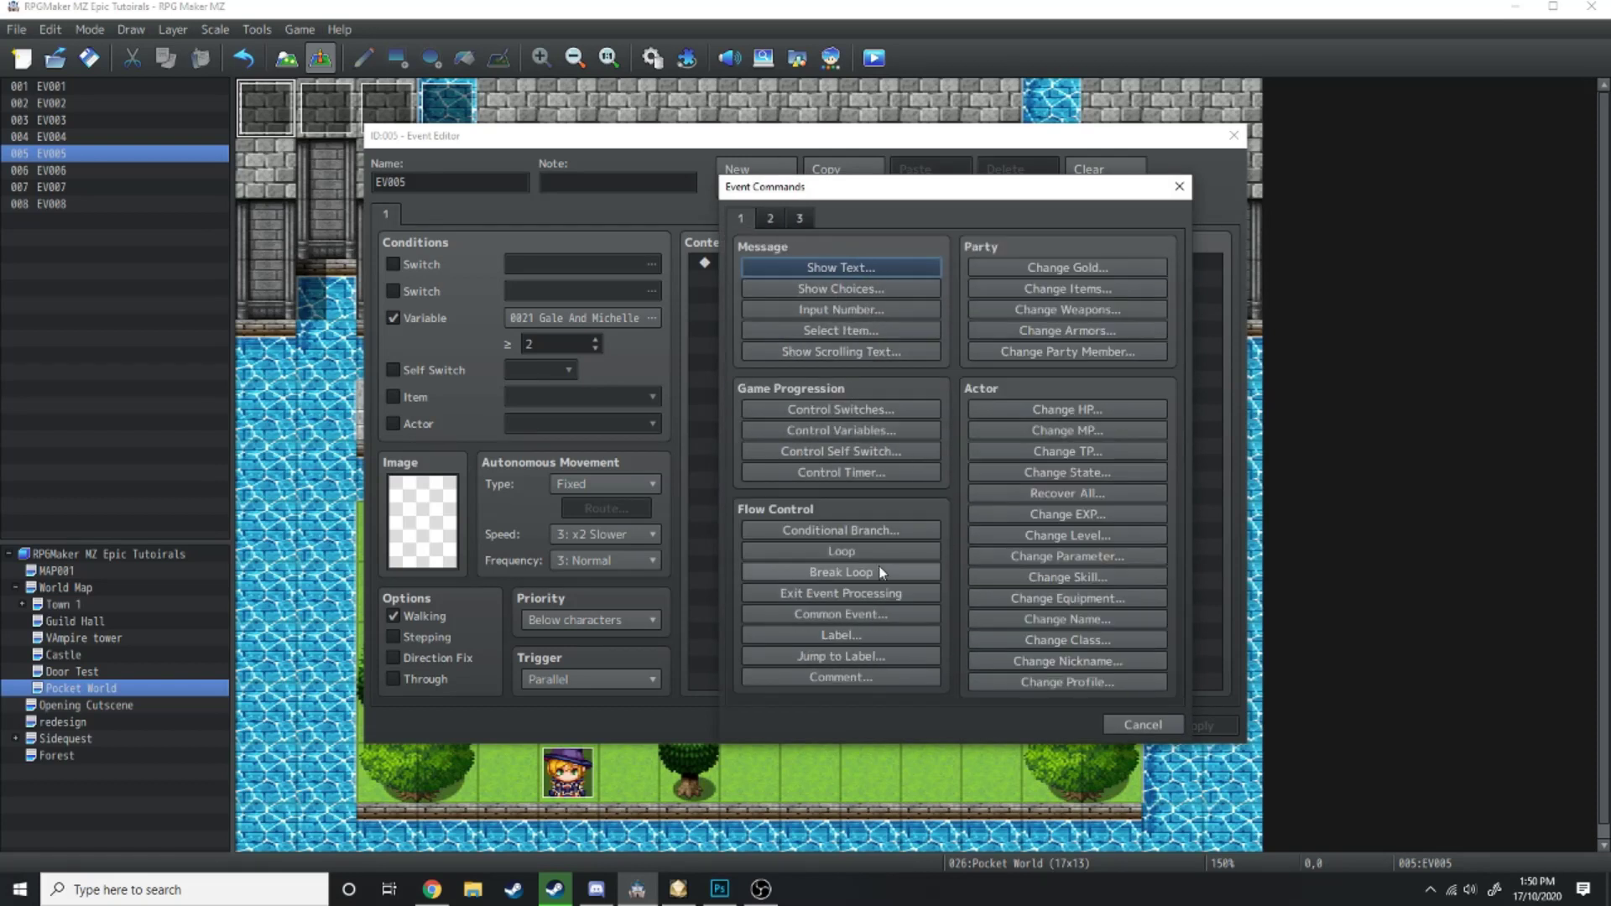
{"action": "left_click", "coordinate": [841, 451]}
{"action": "left_click", "coordinate": [920, 525]}
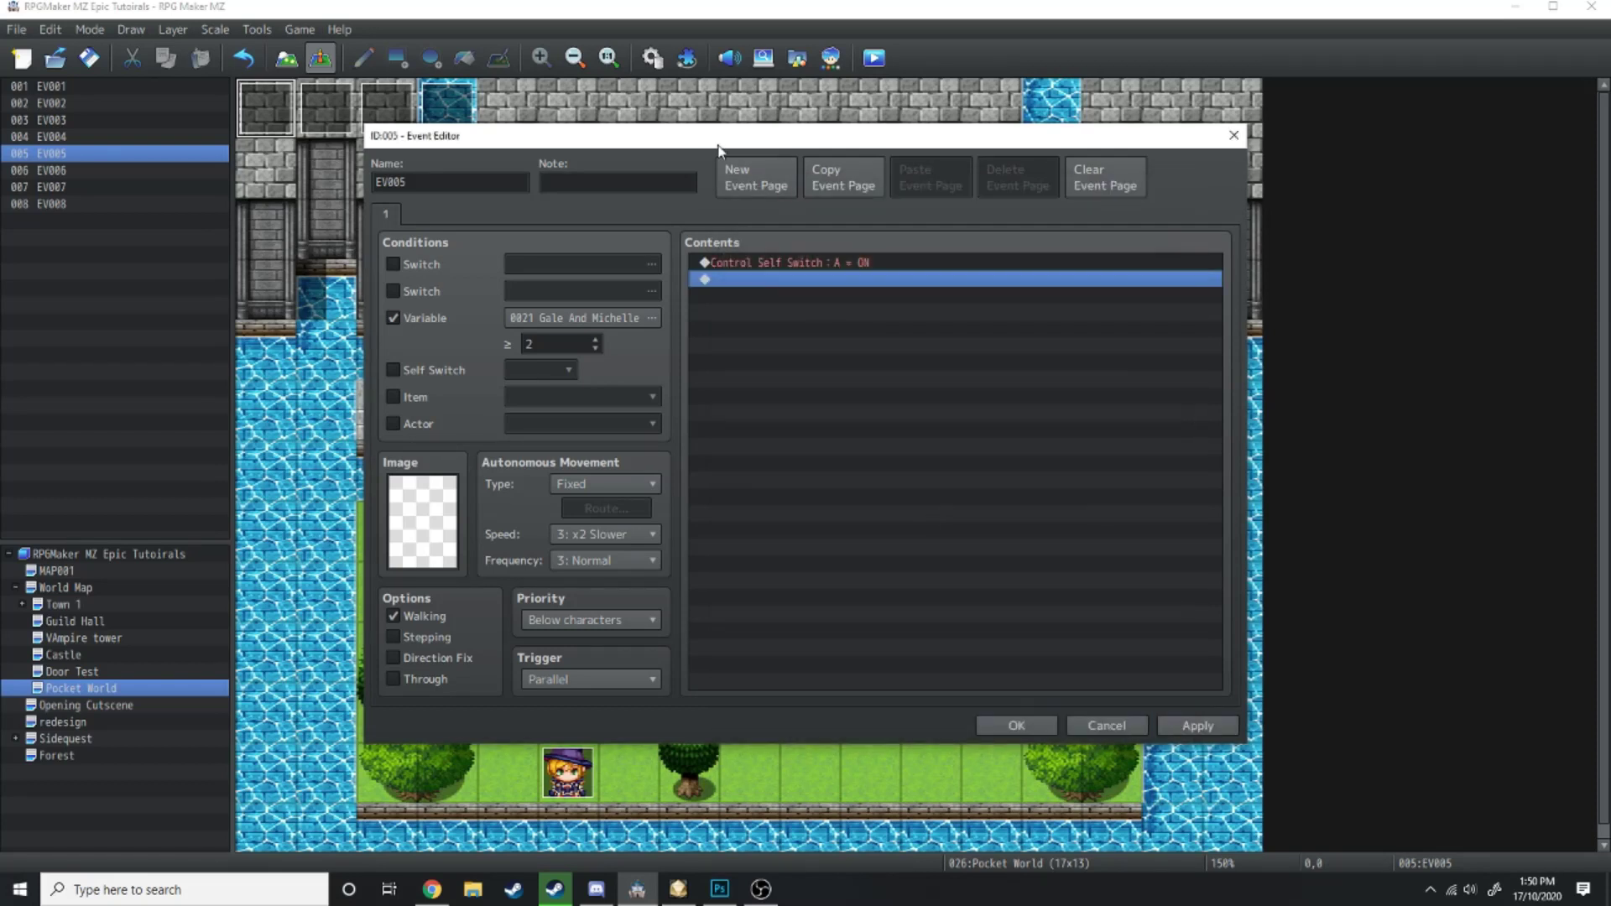
Add page 2 requiring Self Switch A, set to Autorun, with a faceless, middle-positioned child announcement
{"action": "left_click", "coordinate": [755, 177]}
{"action": "left_click", "coordinate": [395, 370]}
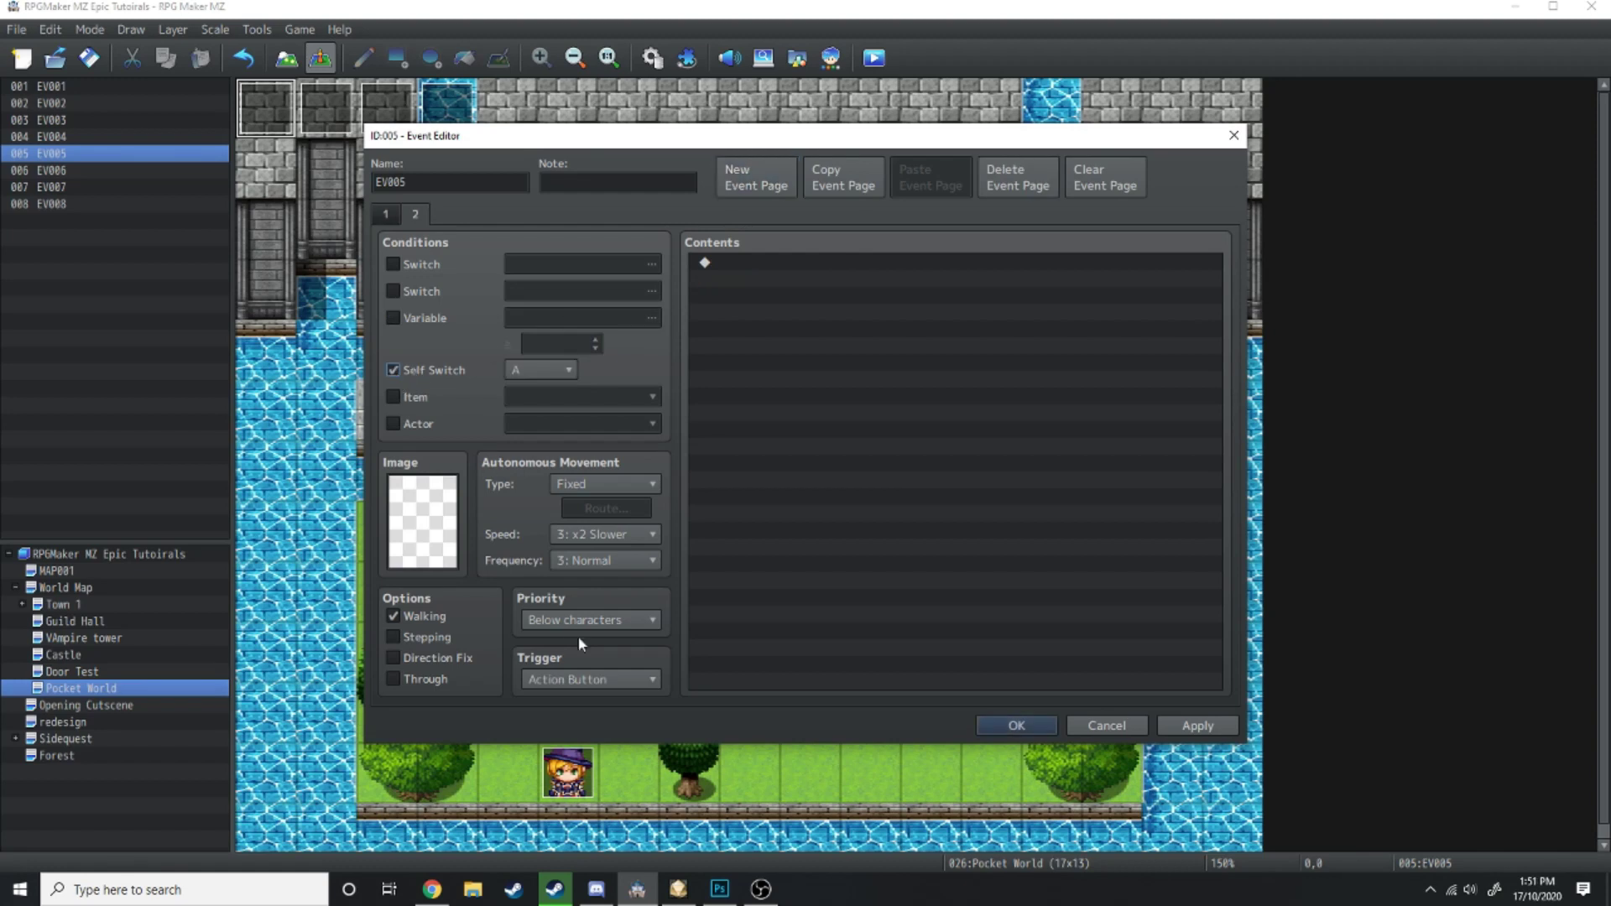
{"action": "left_click", "coordinate": [607, 682]}
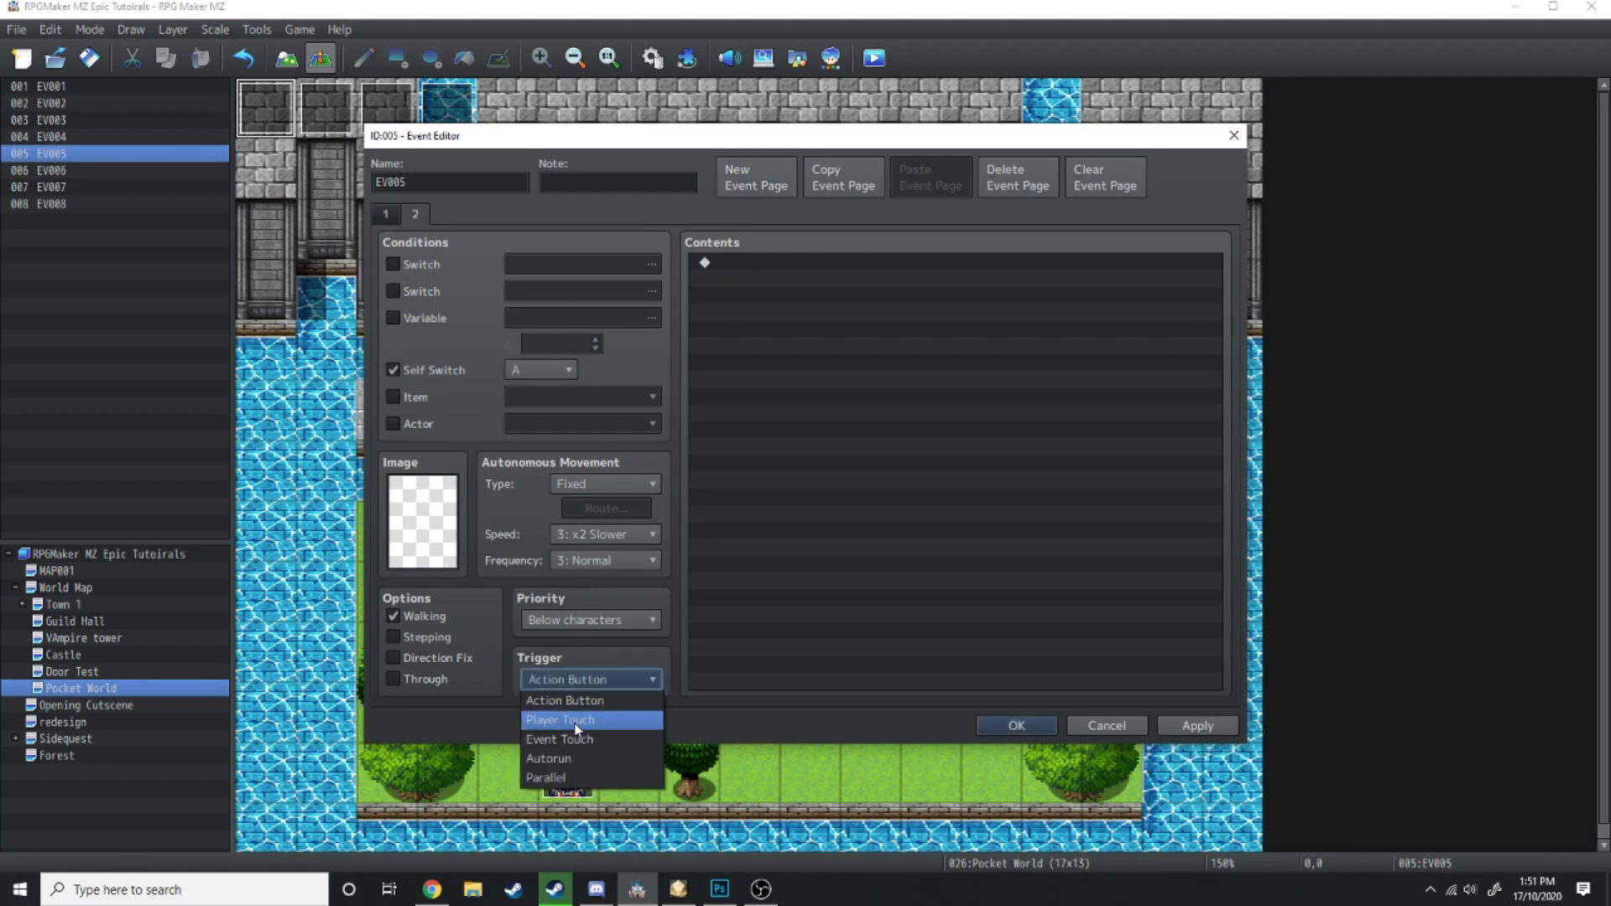
{"action": "left_click", "coordinate": [570, 758]}
{"action": "left_click", "coordinate": [727, 265]}
{"action": "double_click", "coordinate": [727, 271]}
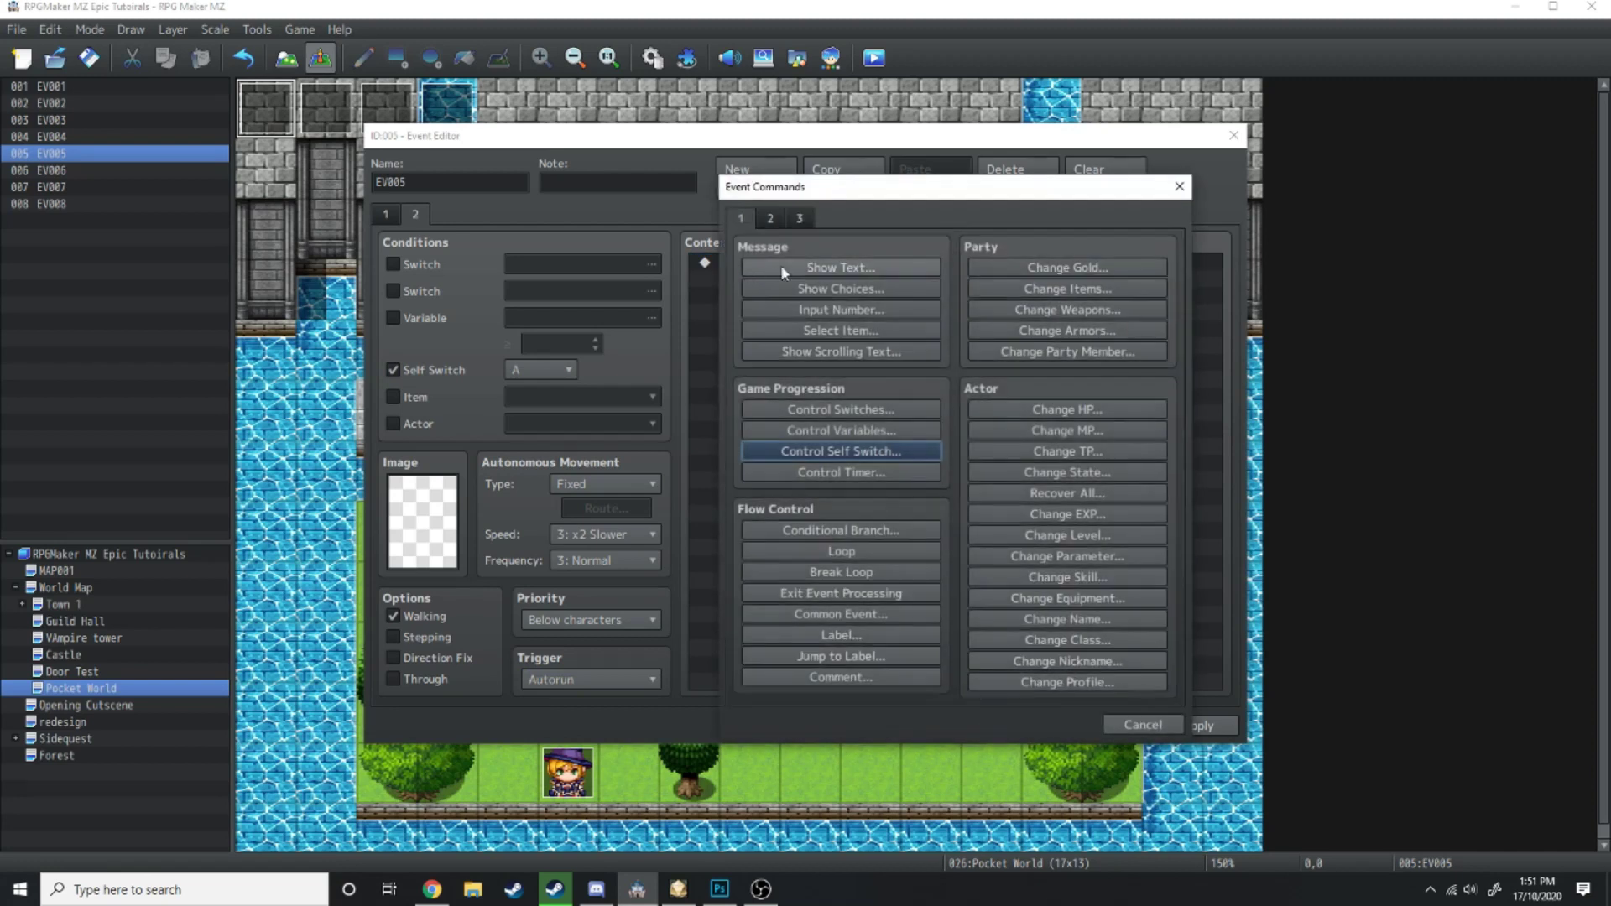
{"action": "left_click", "coordinate": [780, 266]}
{"action": "double_click", "coordinate": [766, 406]}
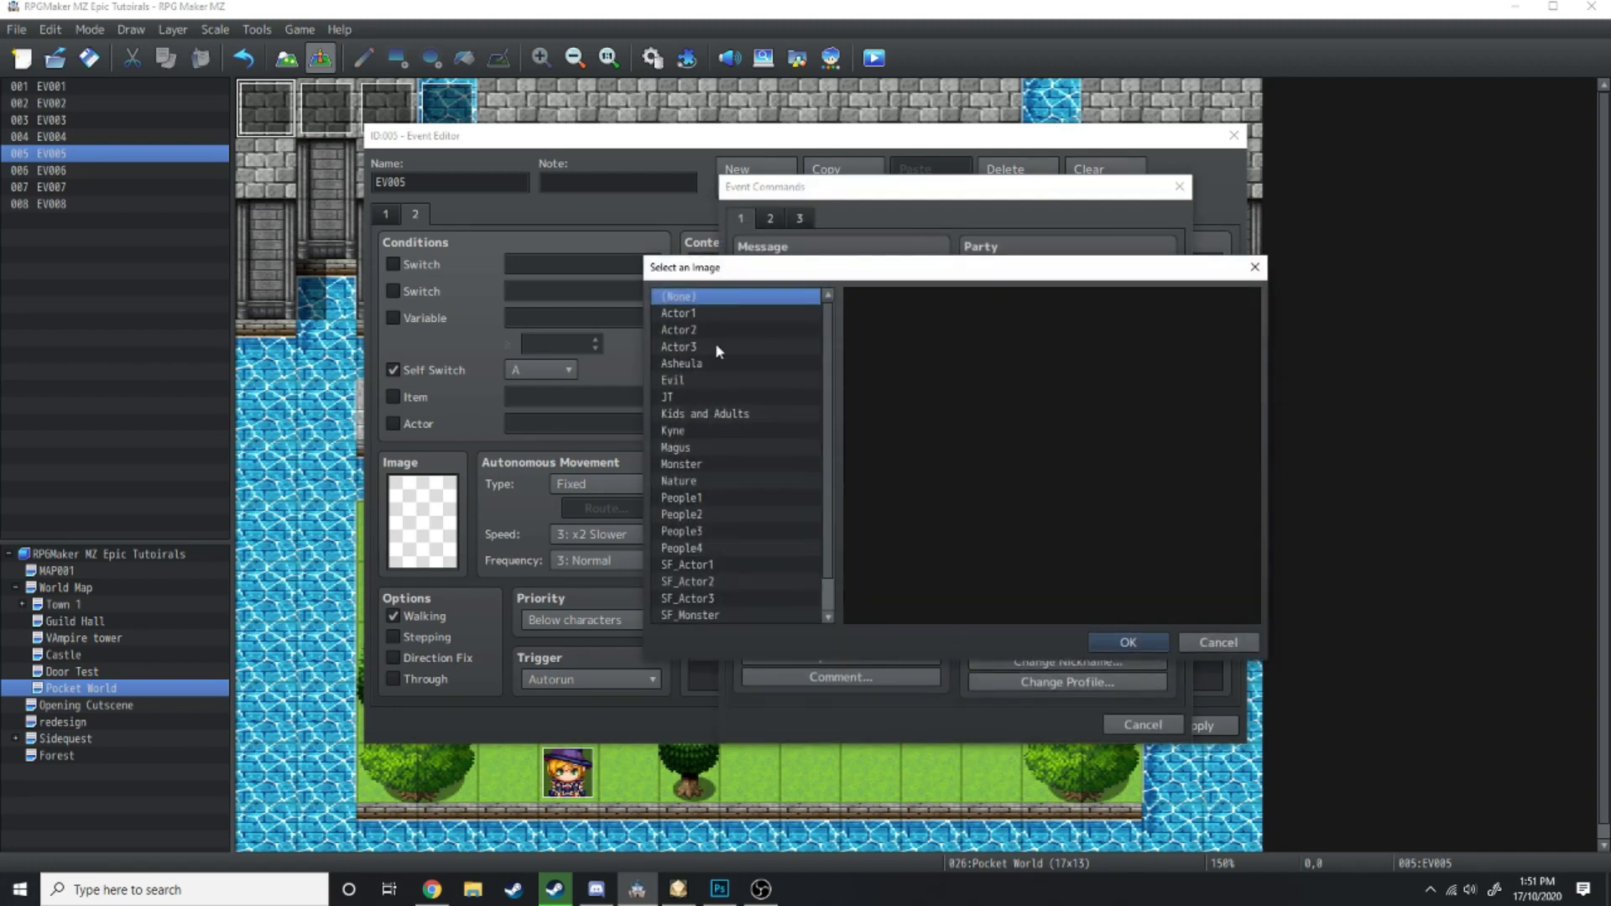
{"action": "left_click", "coordinate": [1151, 639]}
{"action": "left_click", "coordinate": [1032, 510]}
{"action": "left_click", "coordinate": [1030, 550]}
{"action": "left_click", "coordinate": [975, 435]}
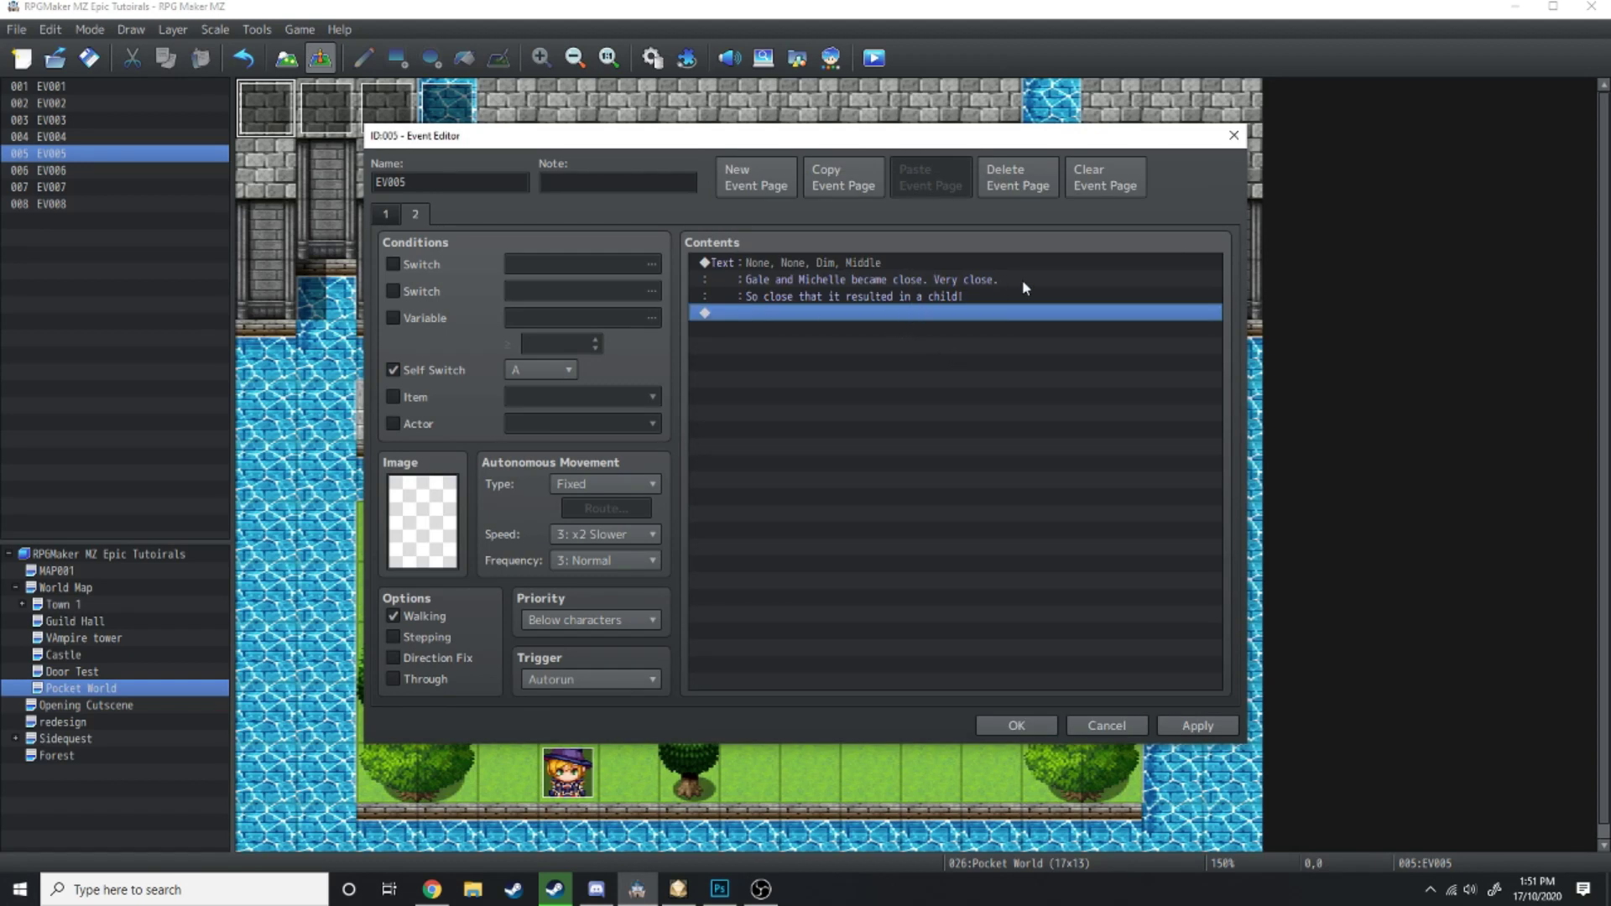
Turn switch 0001, renamed Caelum, ON, then turn Self Switch B ON
{"action": "double_click", "coordinate": [852, 316]}
{"action": "left_click", "coordinate": [1129, 289]}
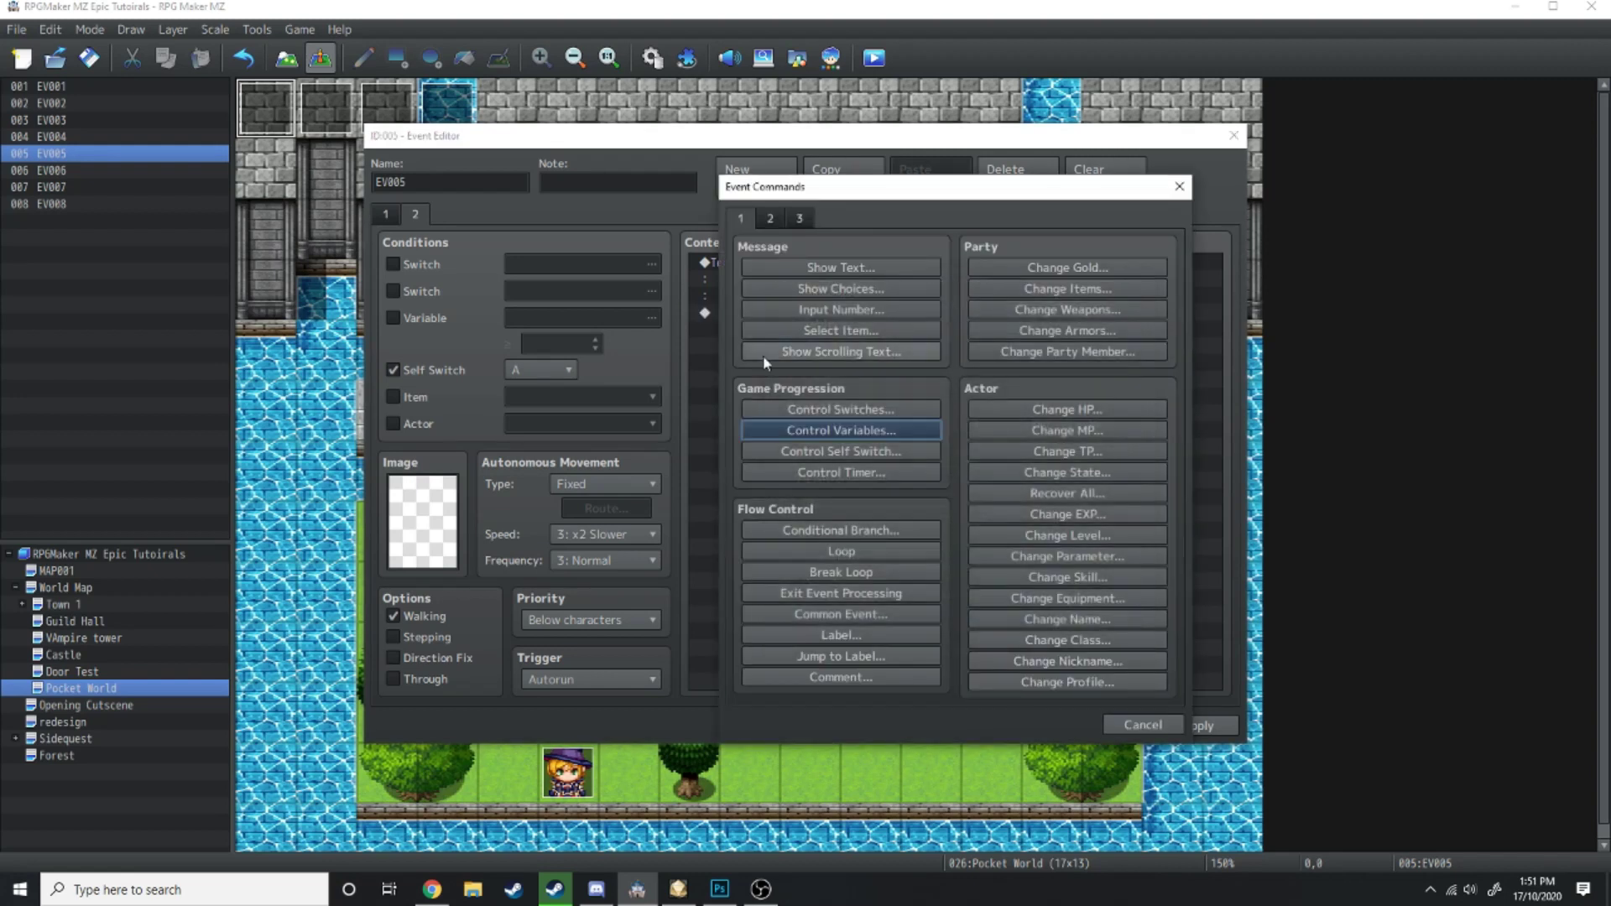
{"action": "left_click", "coordinate": [785, 411]}
{"action": "left_click", "coordinate": [1043, 631]}
{"action": "type", "text": "Caelum"}
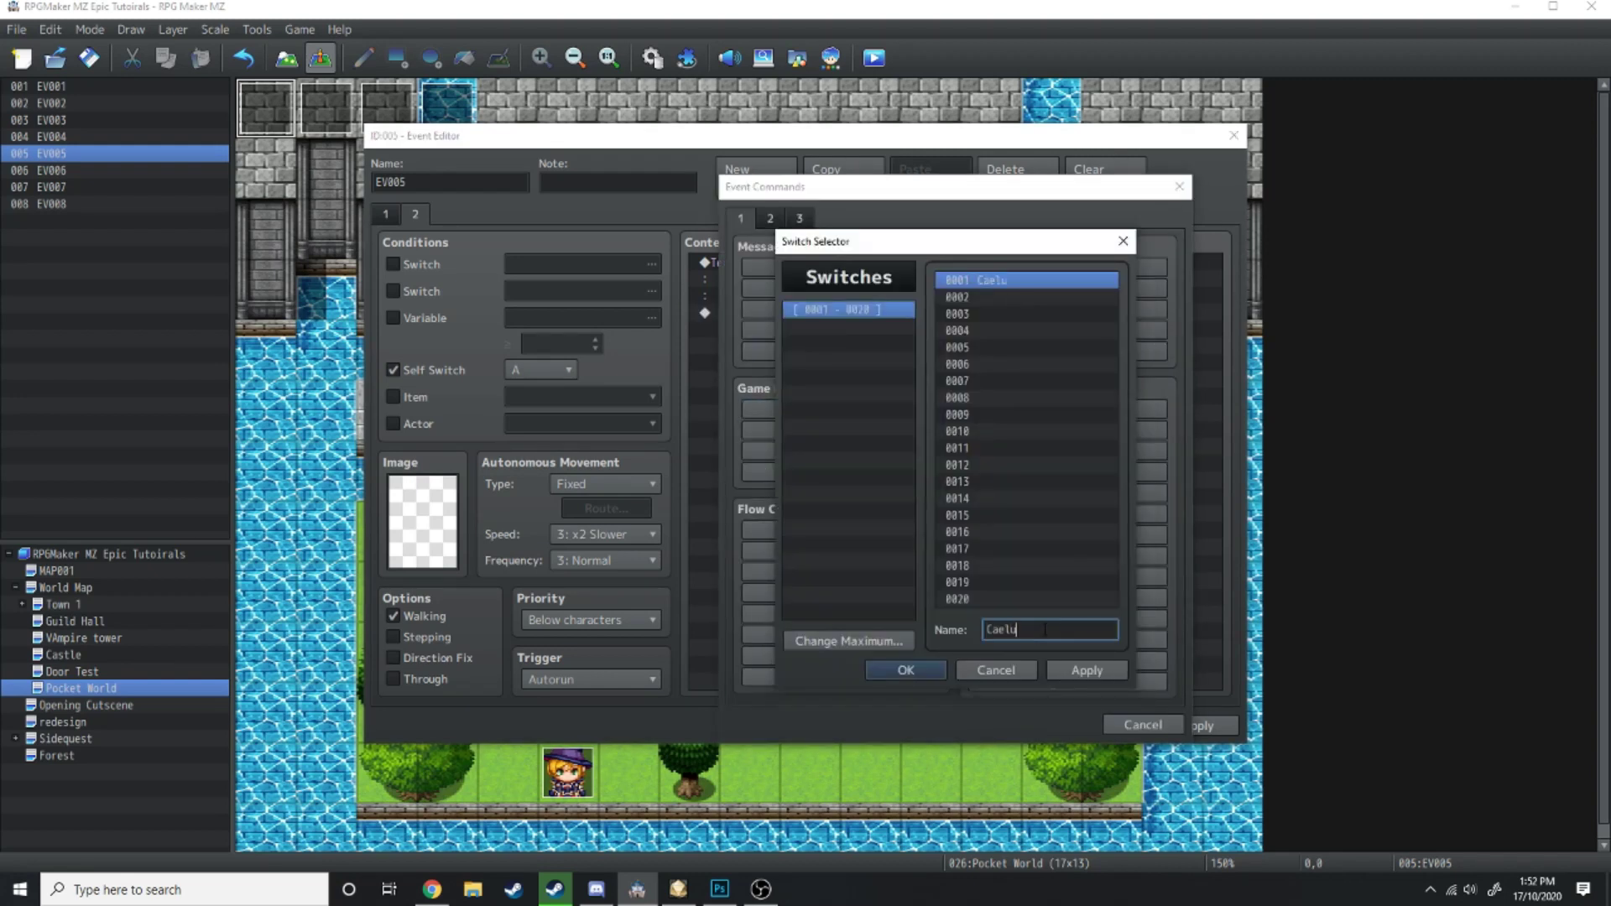
{"action": "left_click", "coordinate": [933, 670]}
{"action": "left_click", "coordinate": [956, 542]}
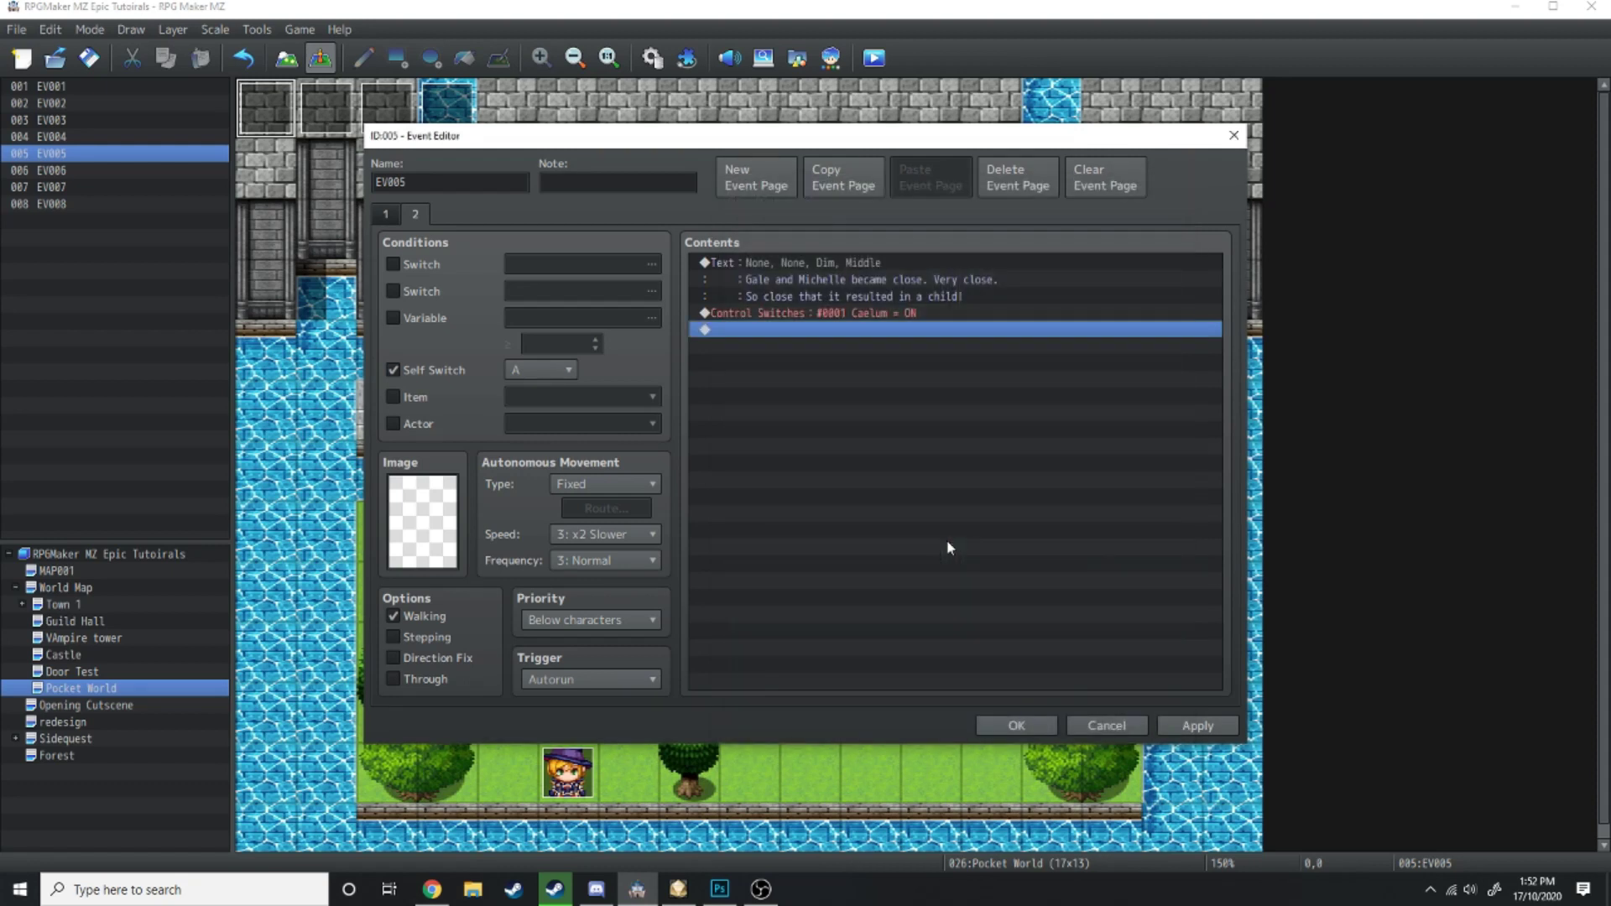
{"action": "double_click", "coordinate": [757, 329]}
{"action": "left_click", "coordinate": [771, 218]}
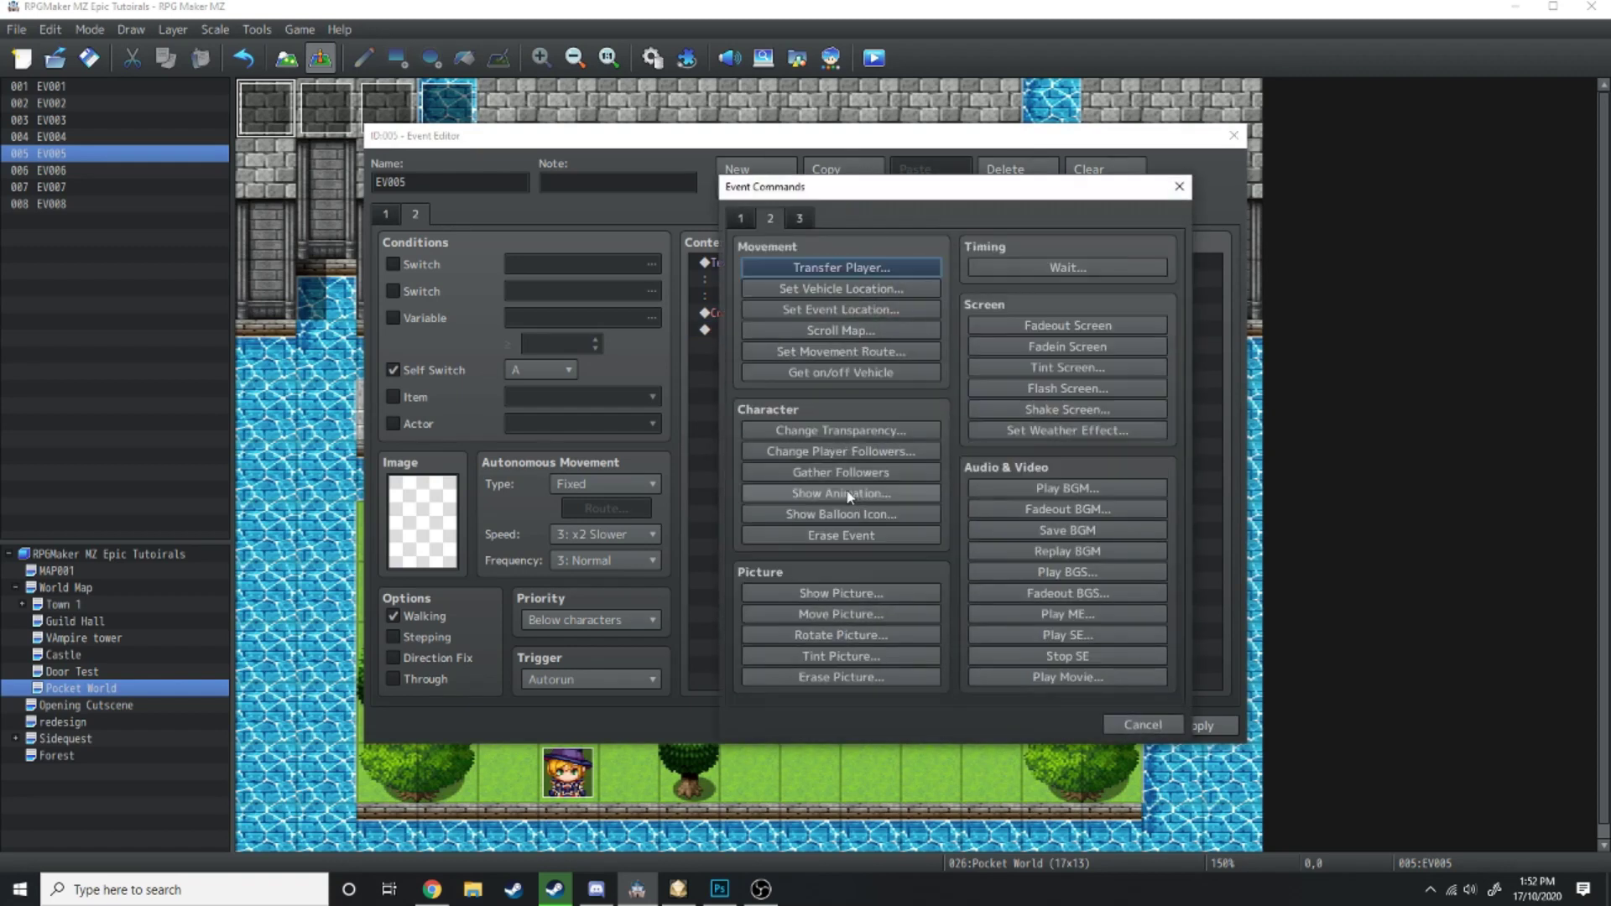
{"action": "left_click", "coordinate": [741, 218]}
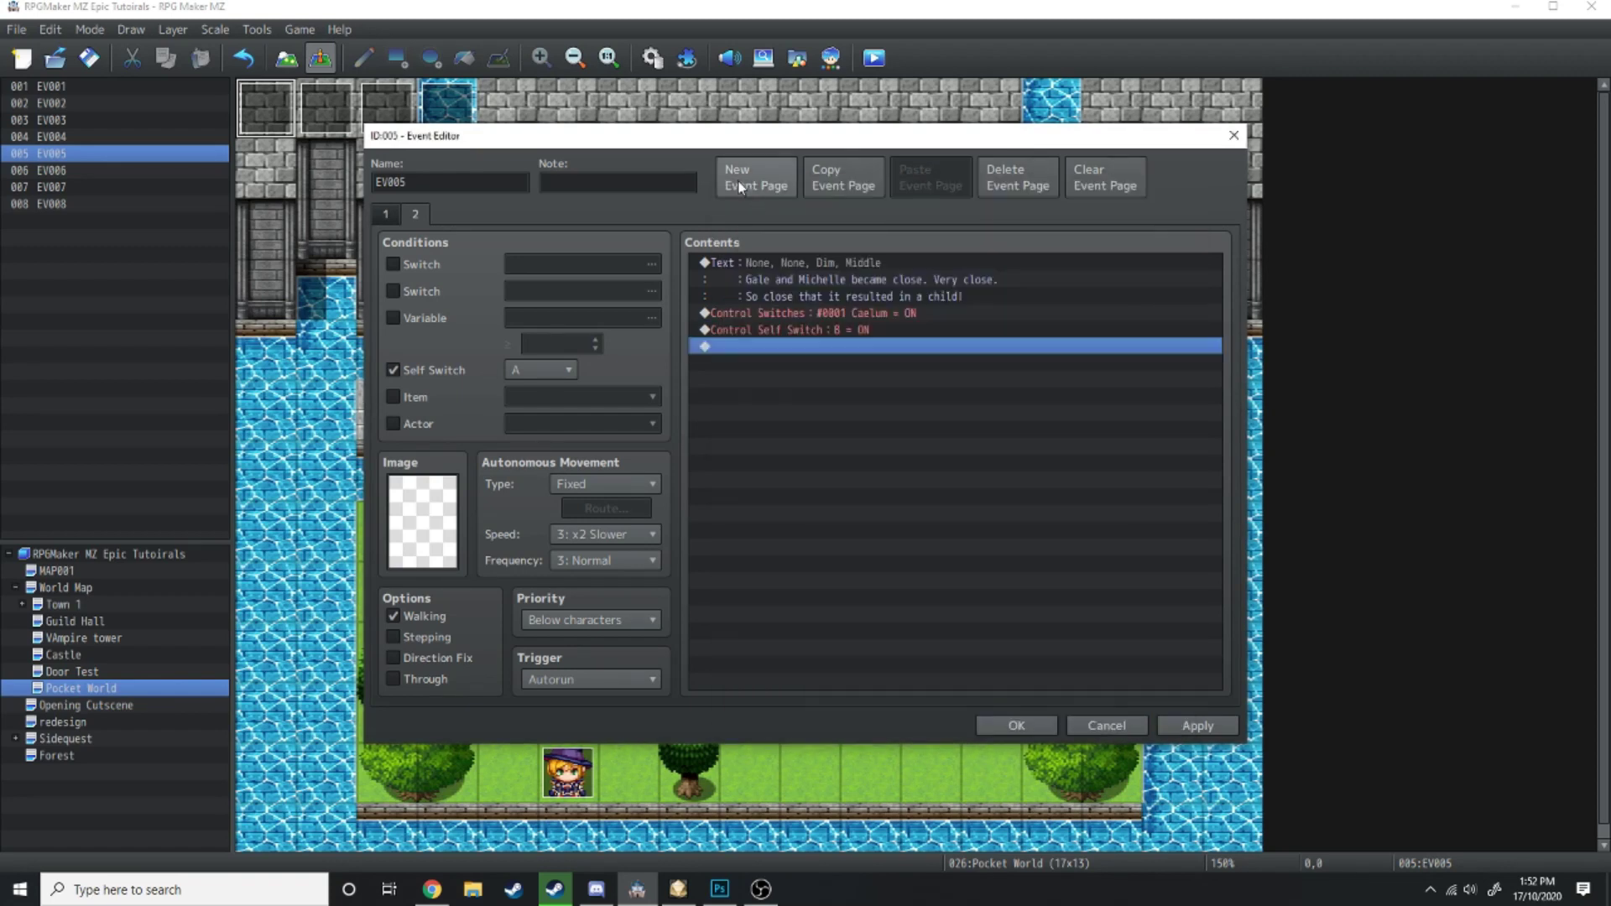
Add an empty page 3 conditioned on Self Switch B and apply the event
{"action": "left_click", "coordinate": [739, 187]}
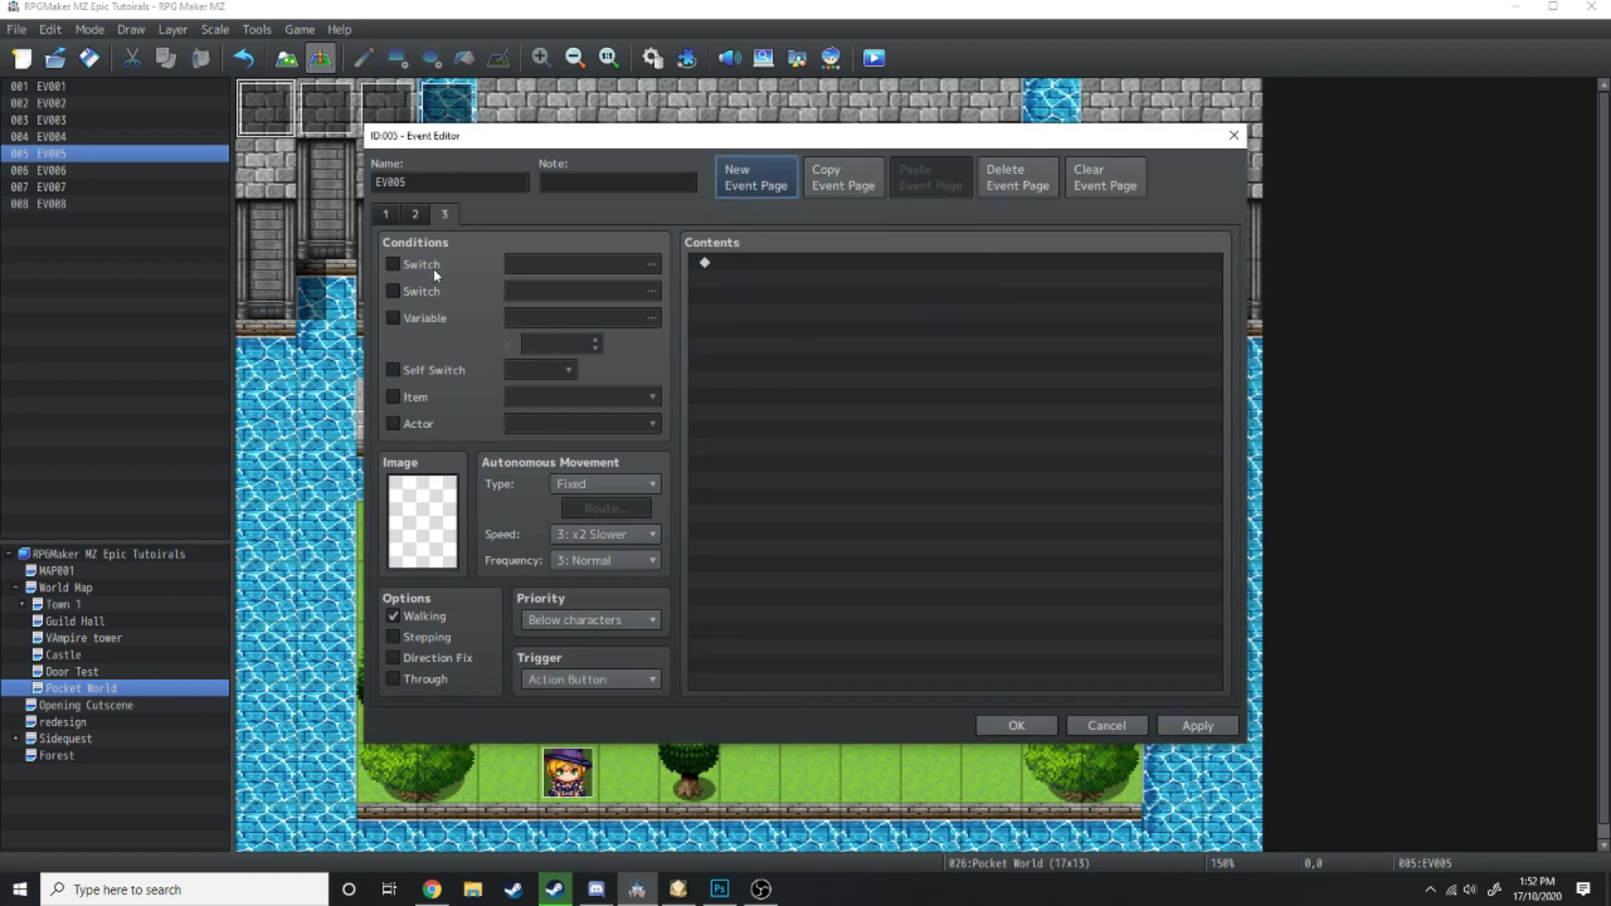
{"action": "left_click", "coordinate": [392, 370]}
{"action": "left_click", "coordinate": [529, 370]}
{"action": "left_click", "coordinate": [517, 411]}
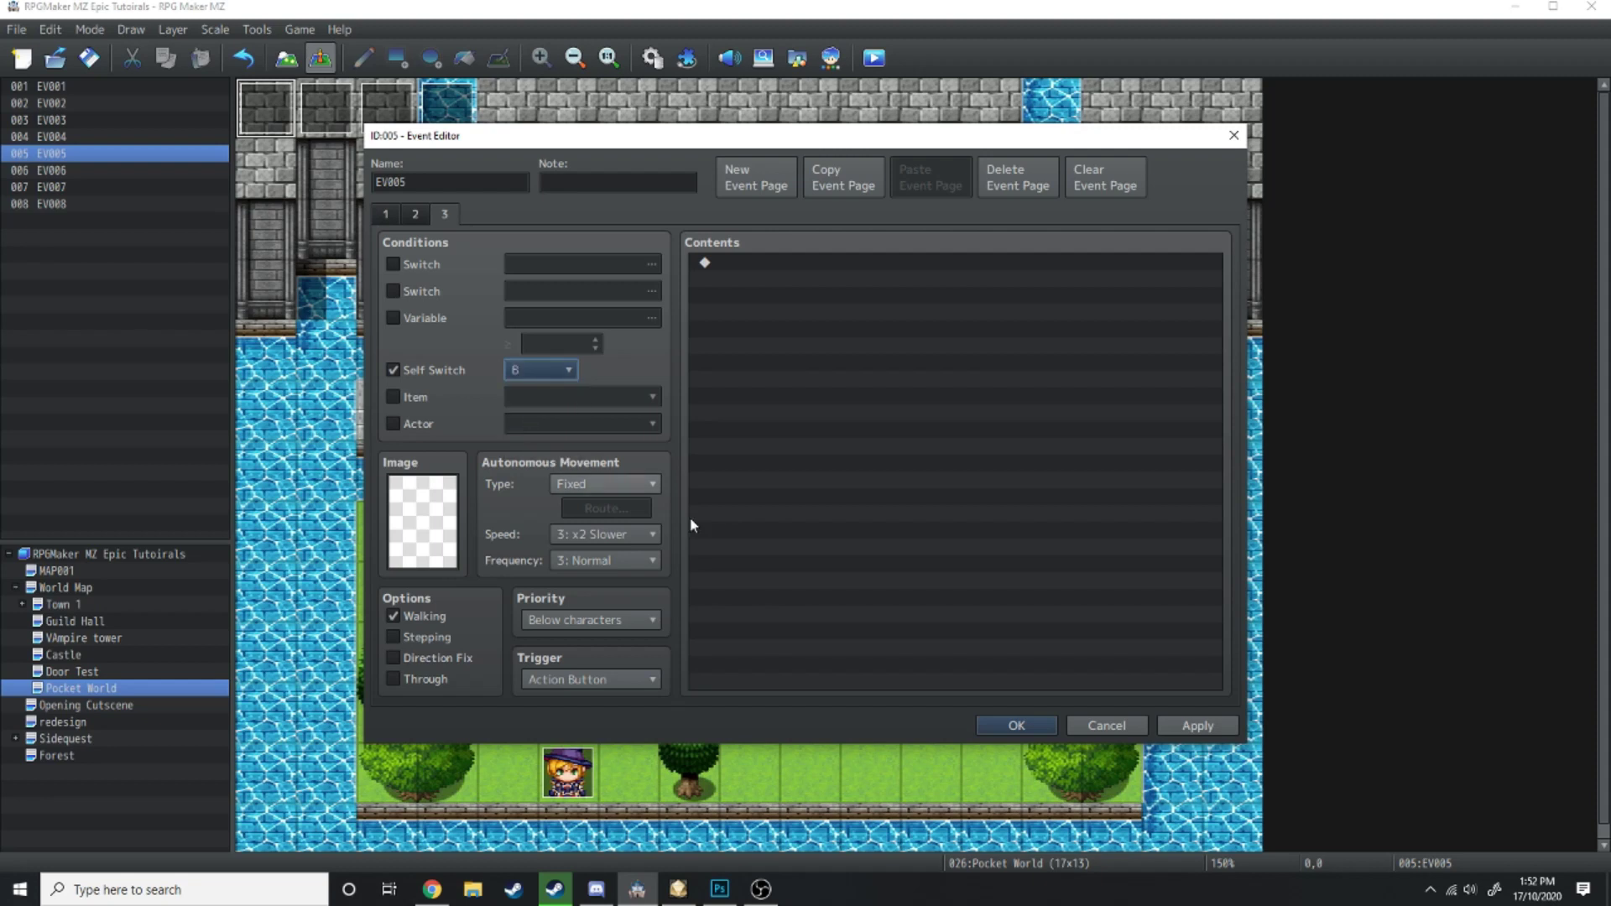
{"action": "left_click", "coordinate": [1187, 724]}
{"action": "left_click", "coordinate": [985, 728]}
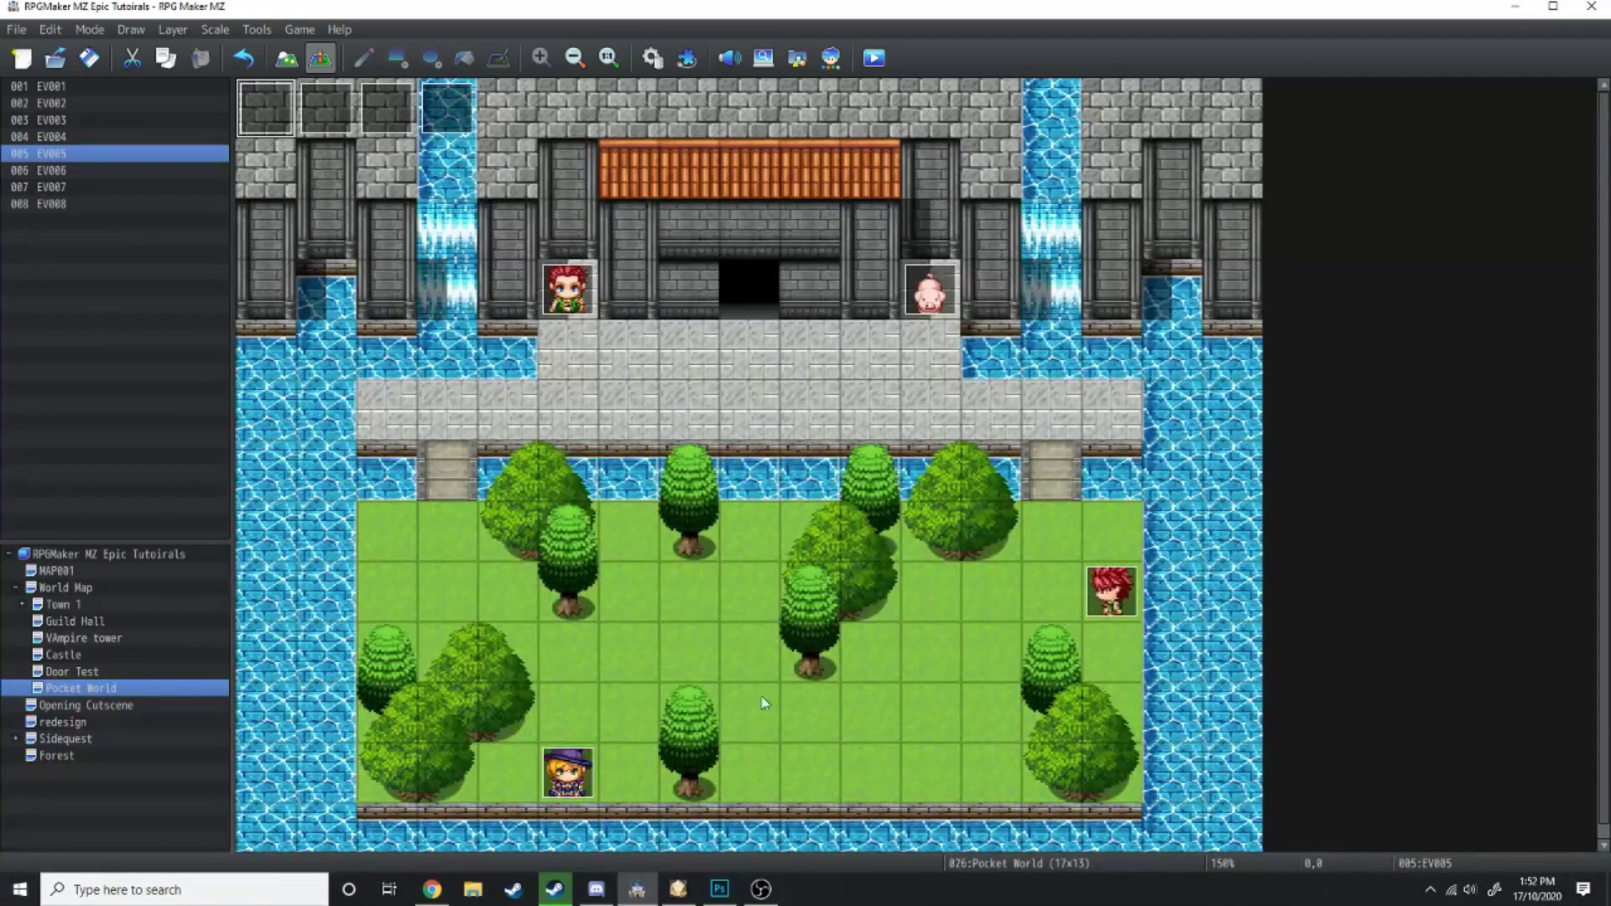
Create a red-haired, randomly wandering action-button event named Caelum on the grass
{"action": "double_click", "coordinate": [634, 540]}
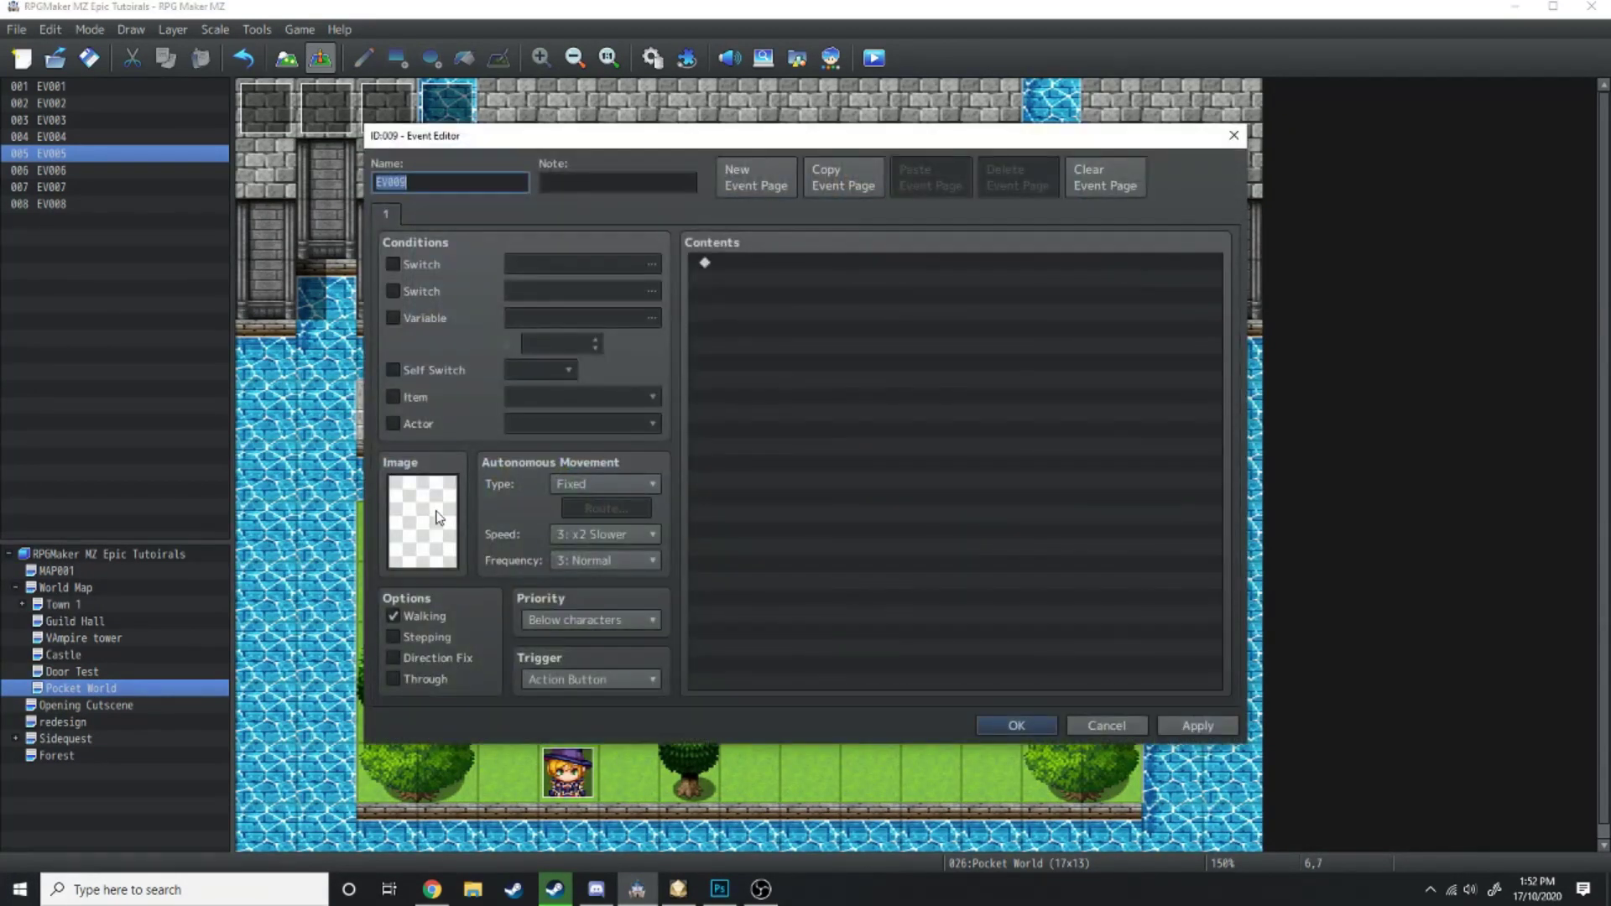
{"action": "double_click", "coordinate": [434, 512]}
{"action": "key", "text": "Return"}
{"action": "left_click", "coordinate": [591, 679]}
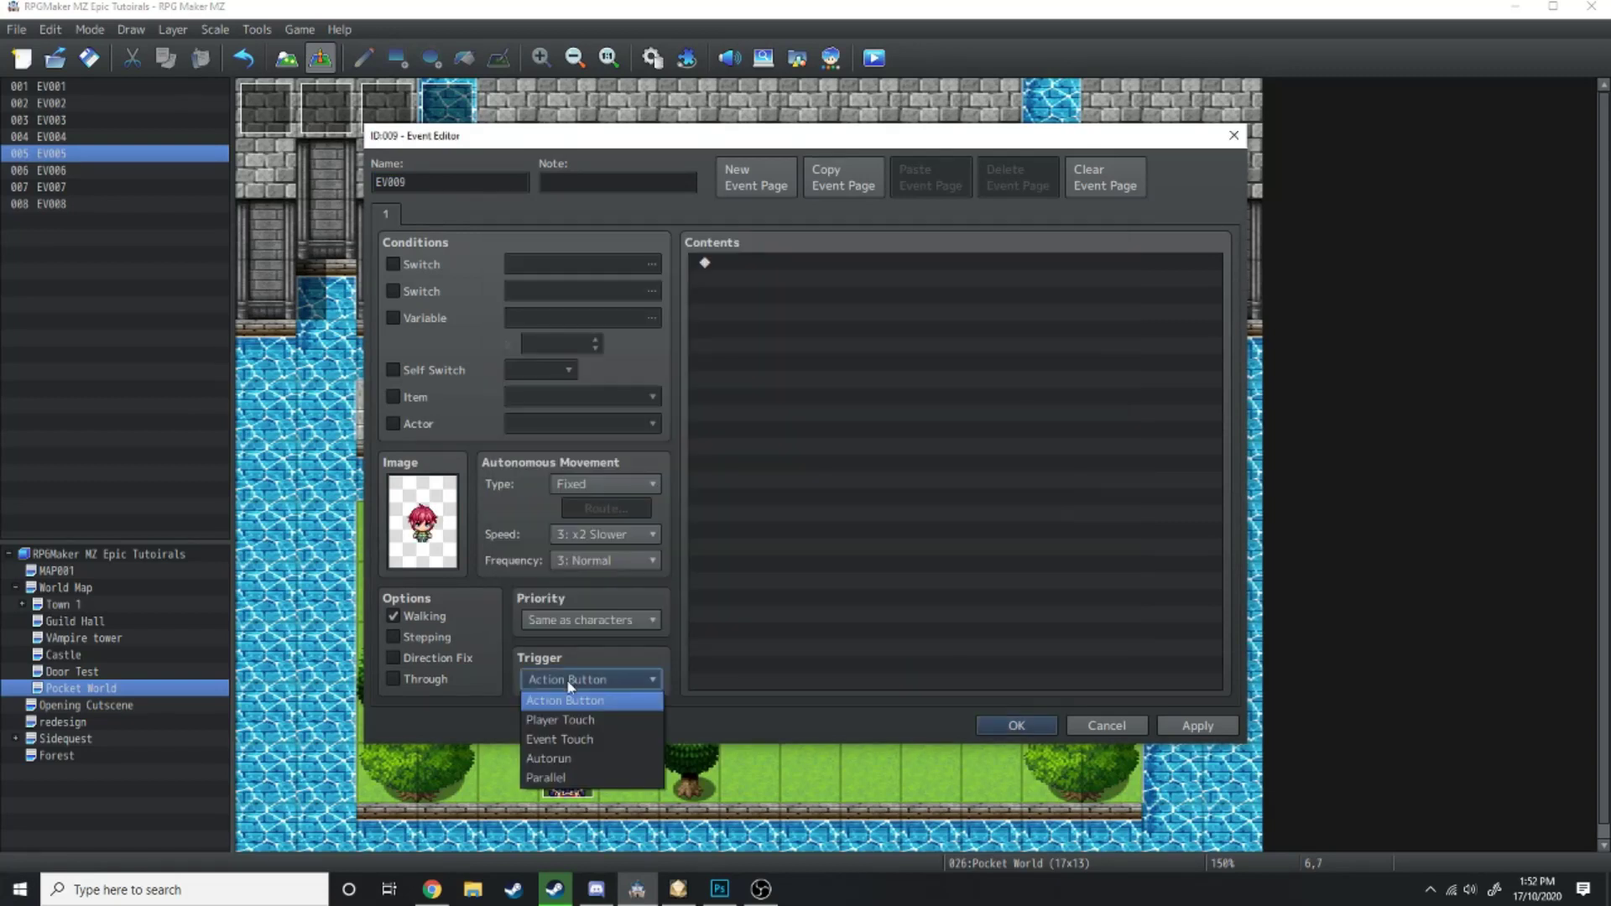
{"action": "left_click", "coordinate": [579, 702]}
{"action": "left_click", "coordinate": [604, 484]}
{"action": "left_click", "coordinate": [576, 524]}
{"action": "double_click", "coordinate": [466, 188]}
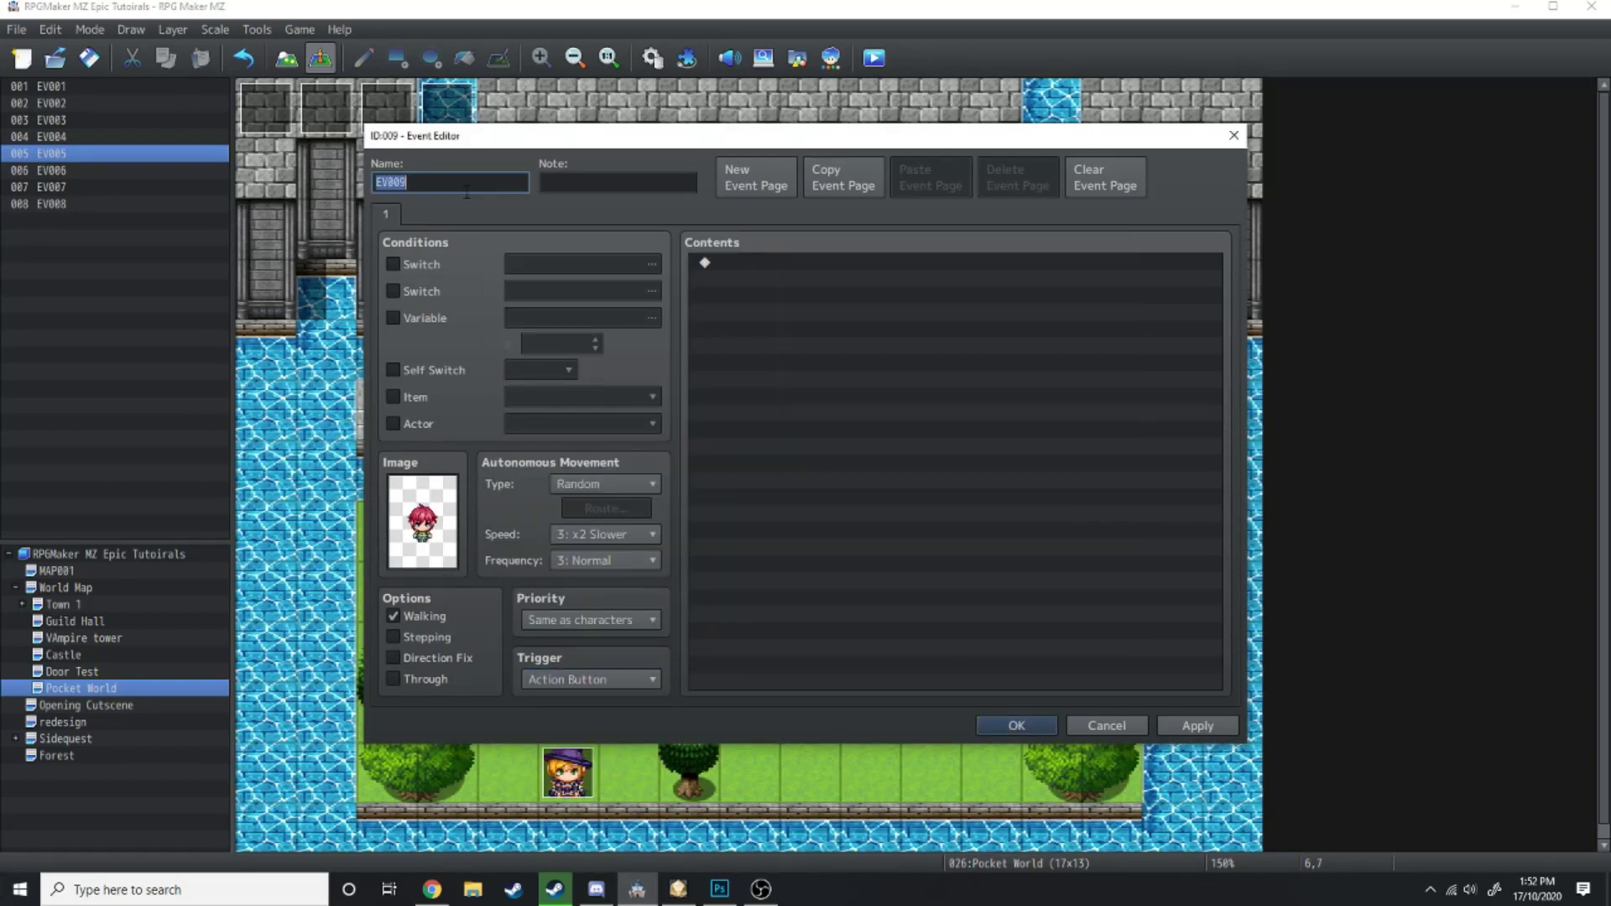
{"action": "type", "text": "Caelum"}
Condition the page on switch 0001 and add the child's line with a Kids and Adults face
{"action": "left_click", "coordinate": [393, 370]}
{"action": "left_click", "coordinate": [470, 370]}
{"action": "left_click", "coordinate": [412, 264]}
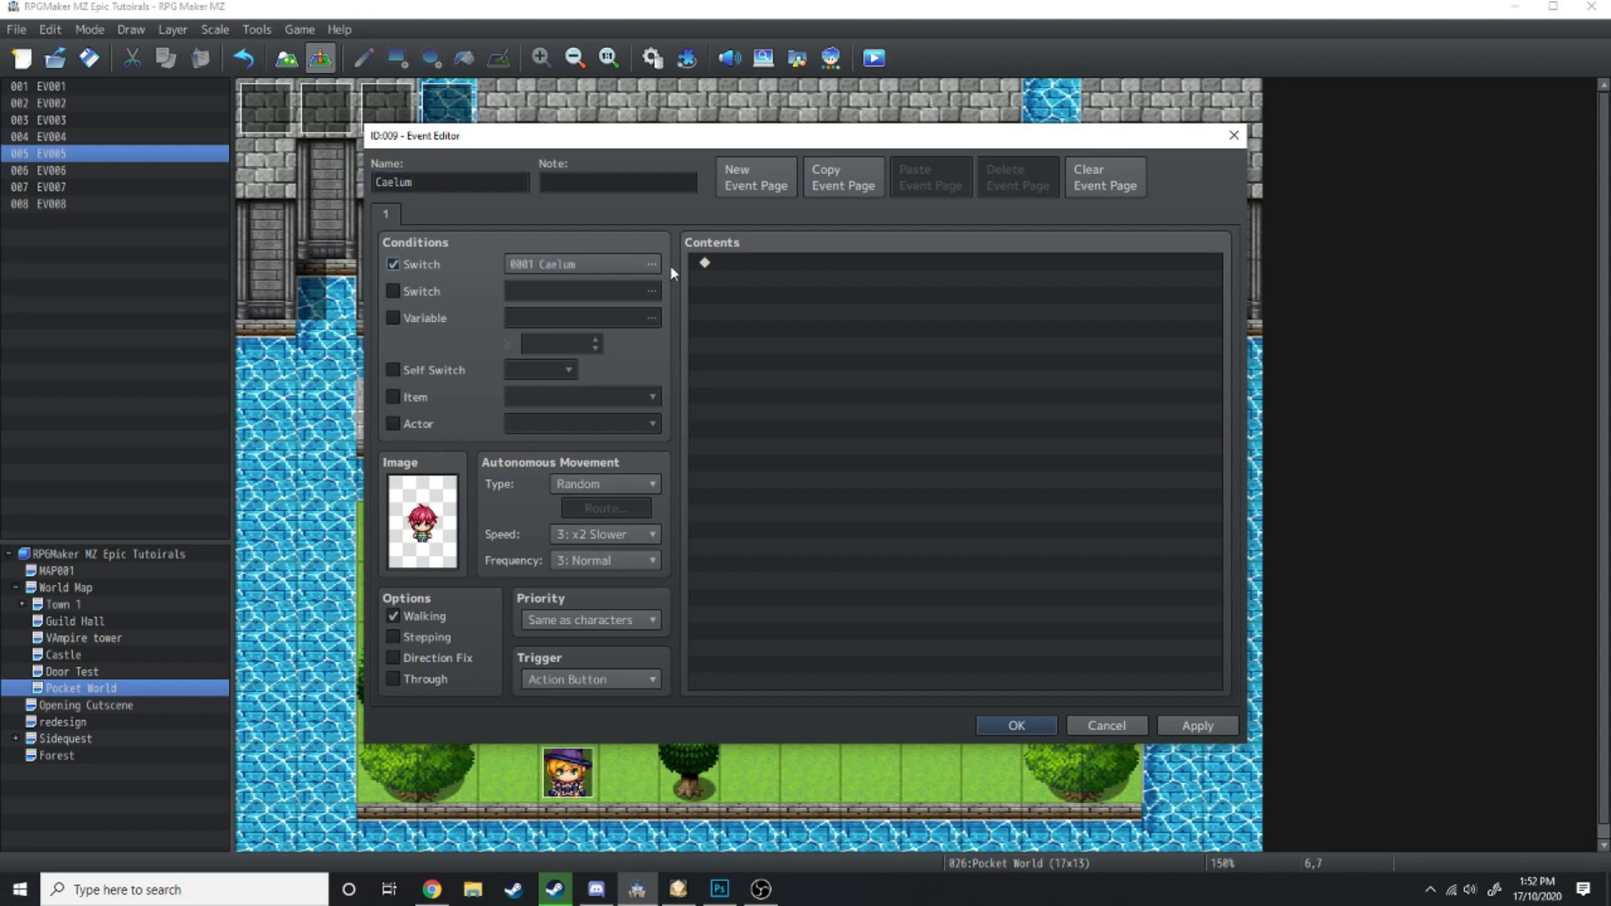
{"action": "left_click", "coordinate": [633, 263]}
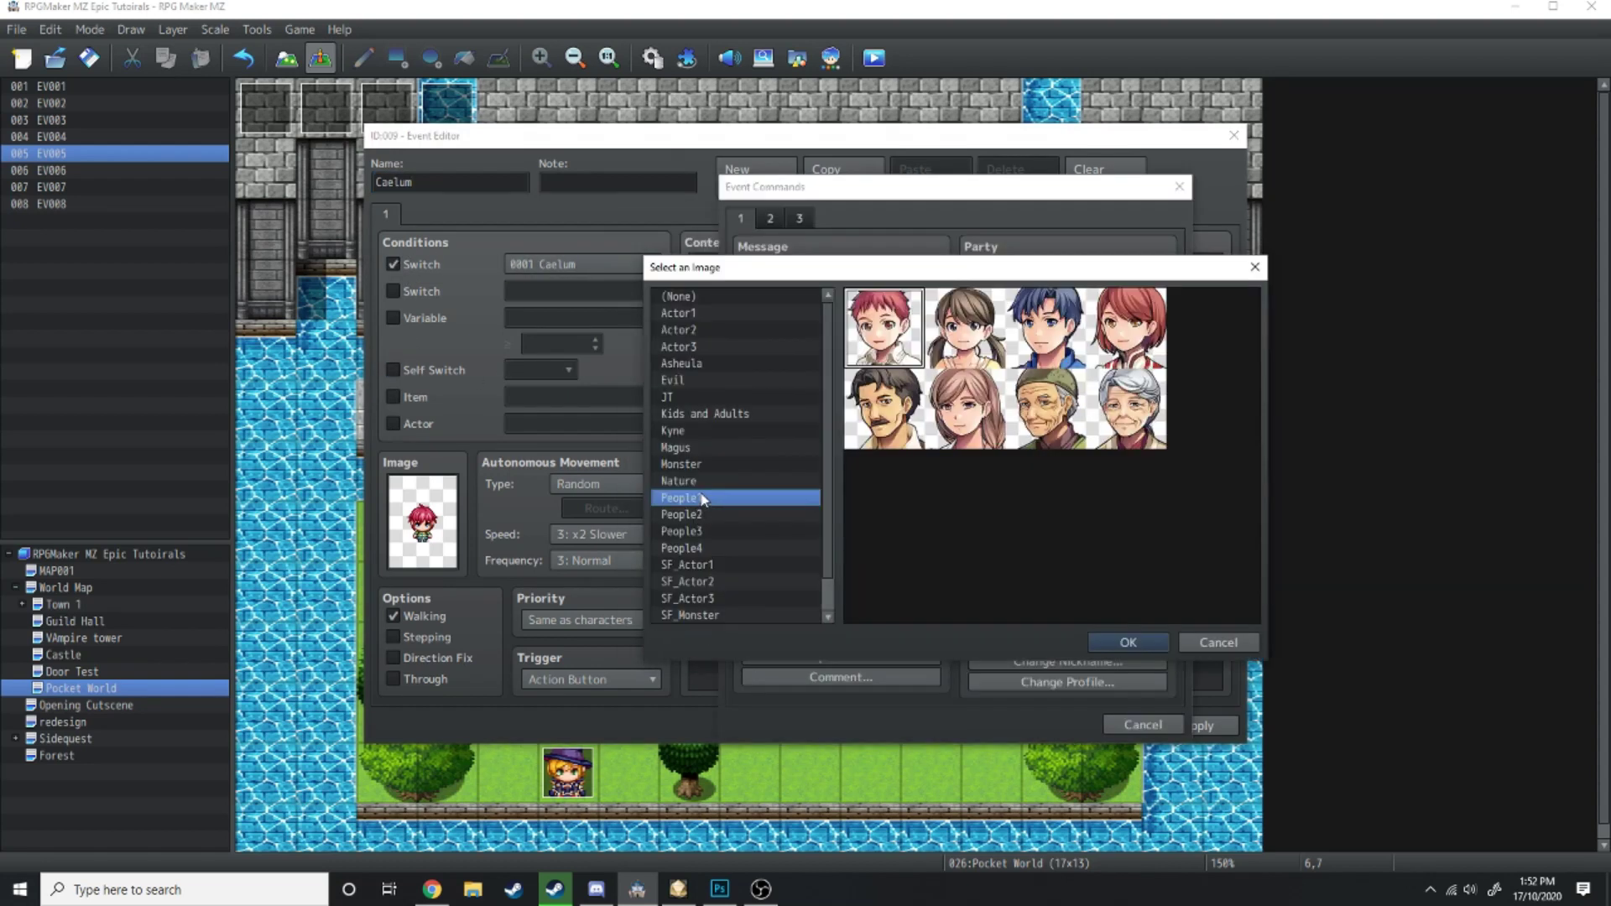
{"action": "left_click", "coordinate": [697, 414]}
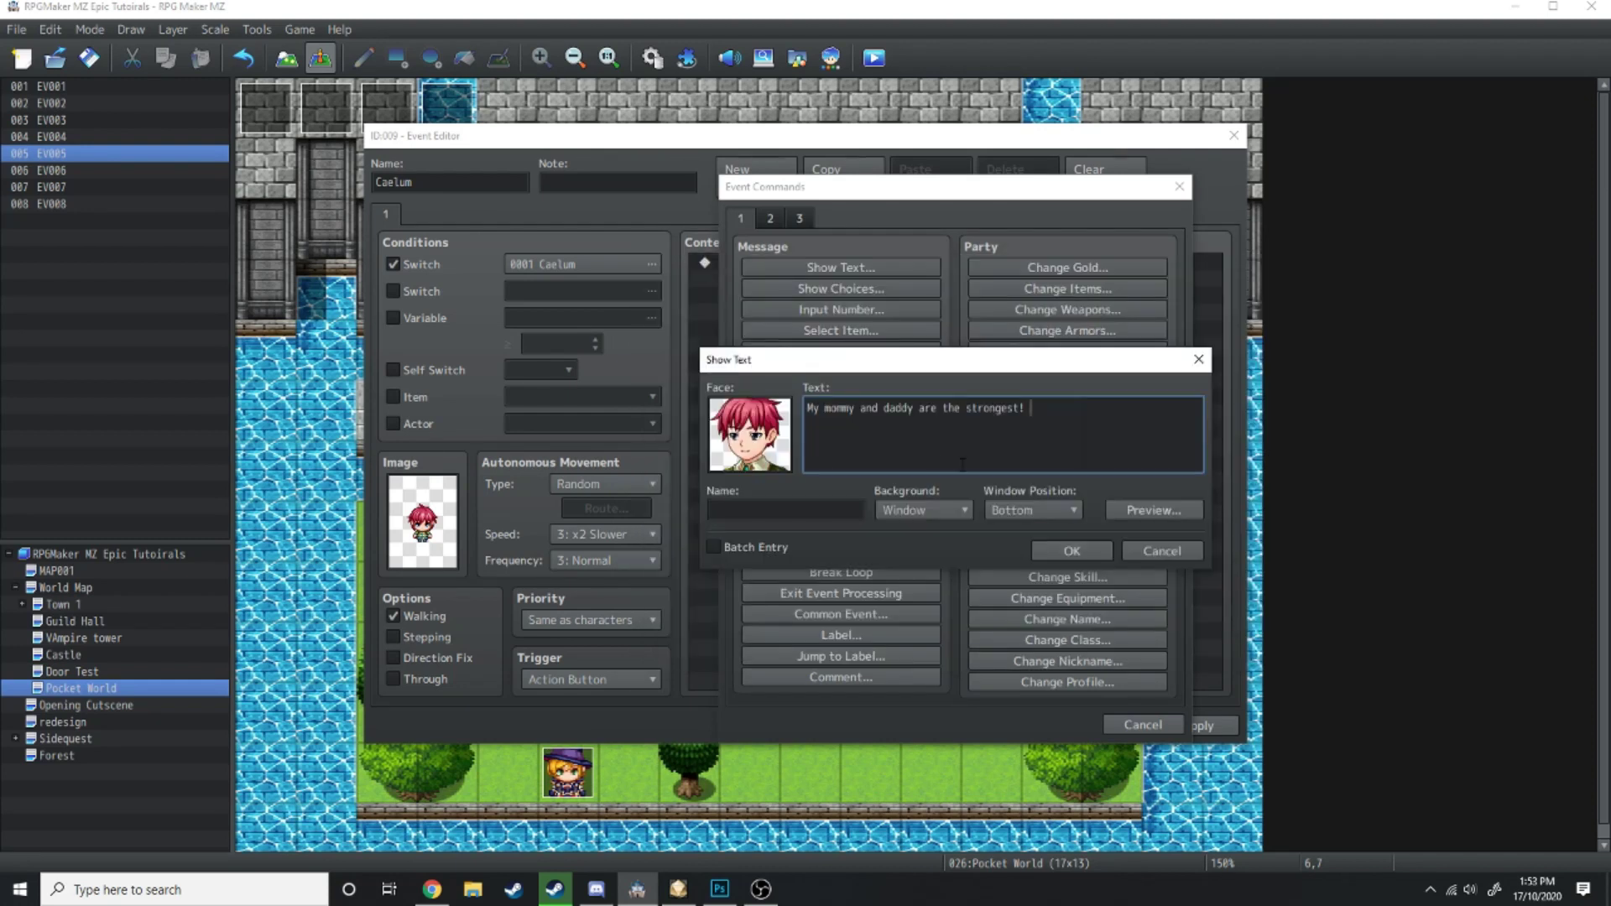
{"action": "left_click", "coordinate": [1072, 551]}
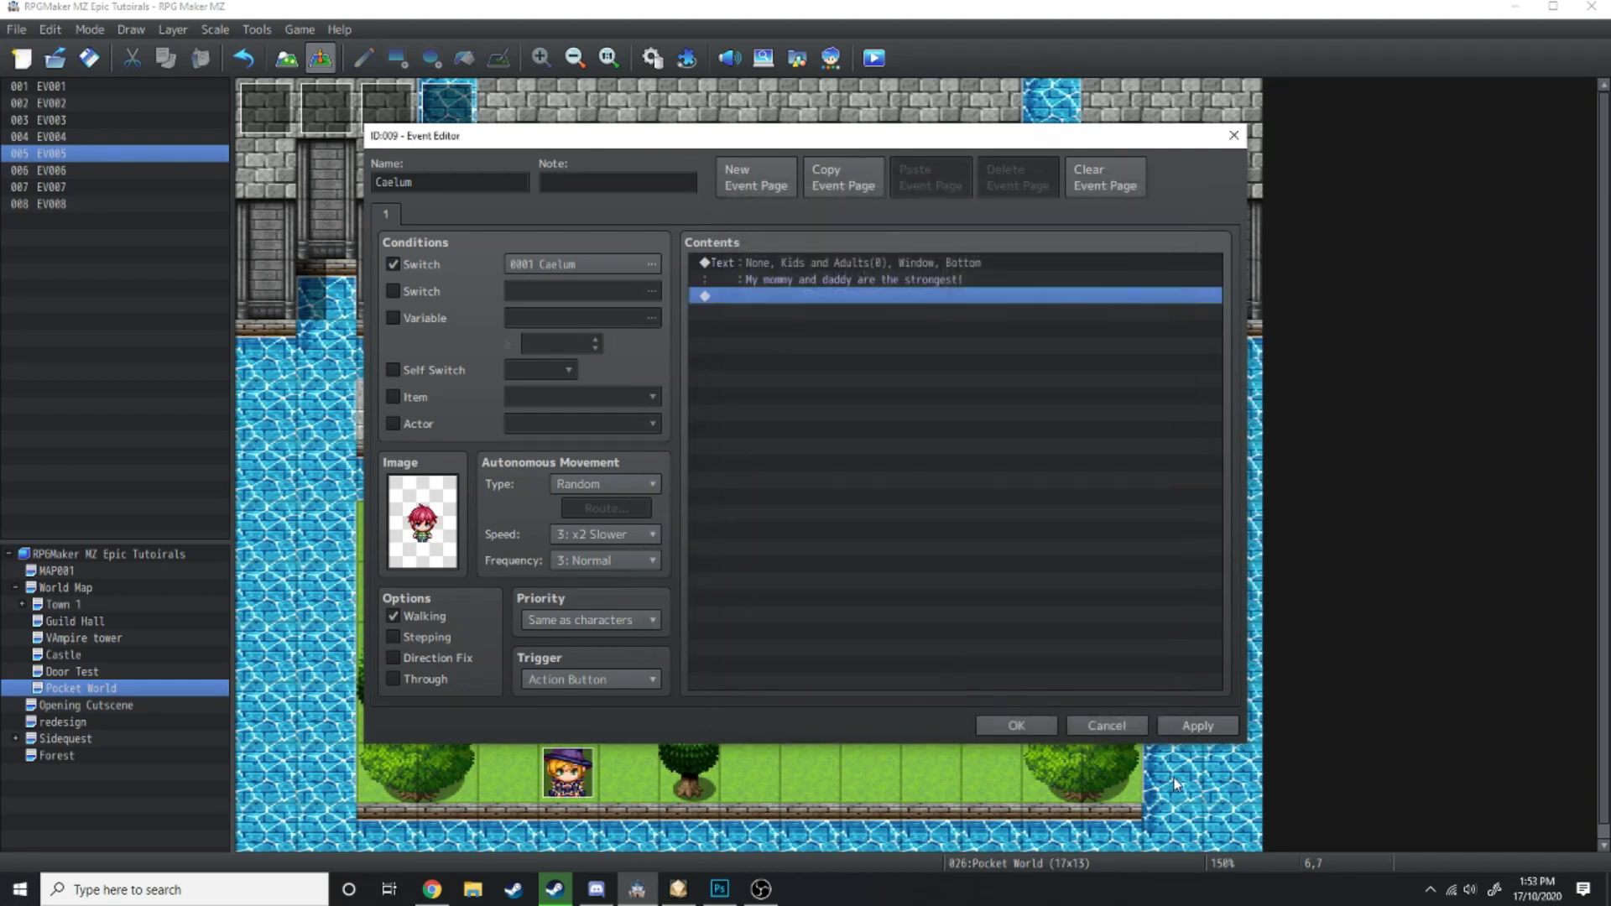
Name variables 0025–0028 Caelum Age, Ashe Age, Kaylee Age and Elise Age
{"action": "key", "text": "space"}
{"action": "left_click", "coordinate": [854, 421]}
{"action": "left_click", "coordinate": [925, 344]}
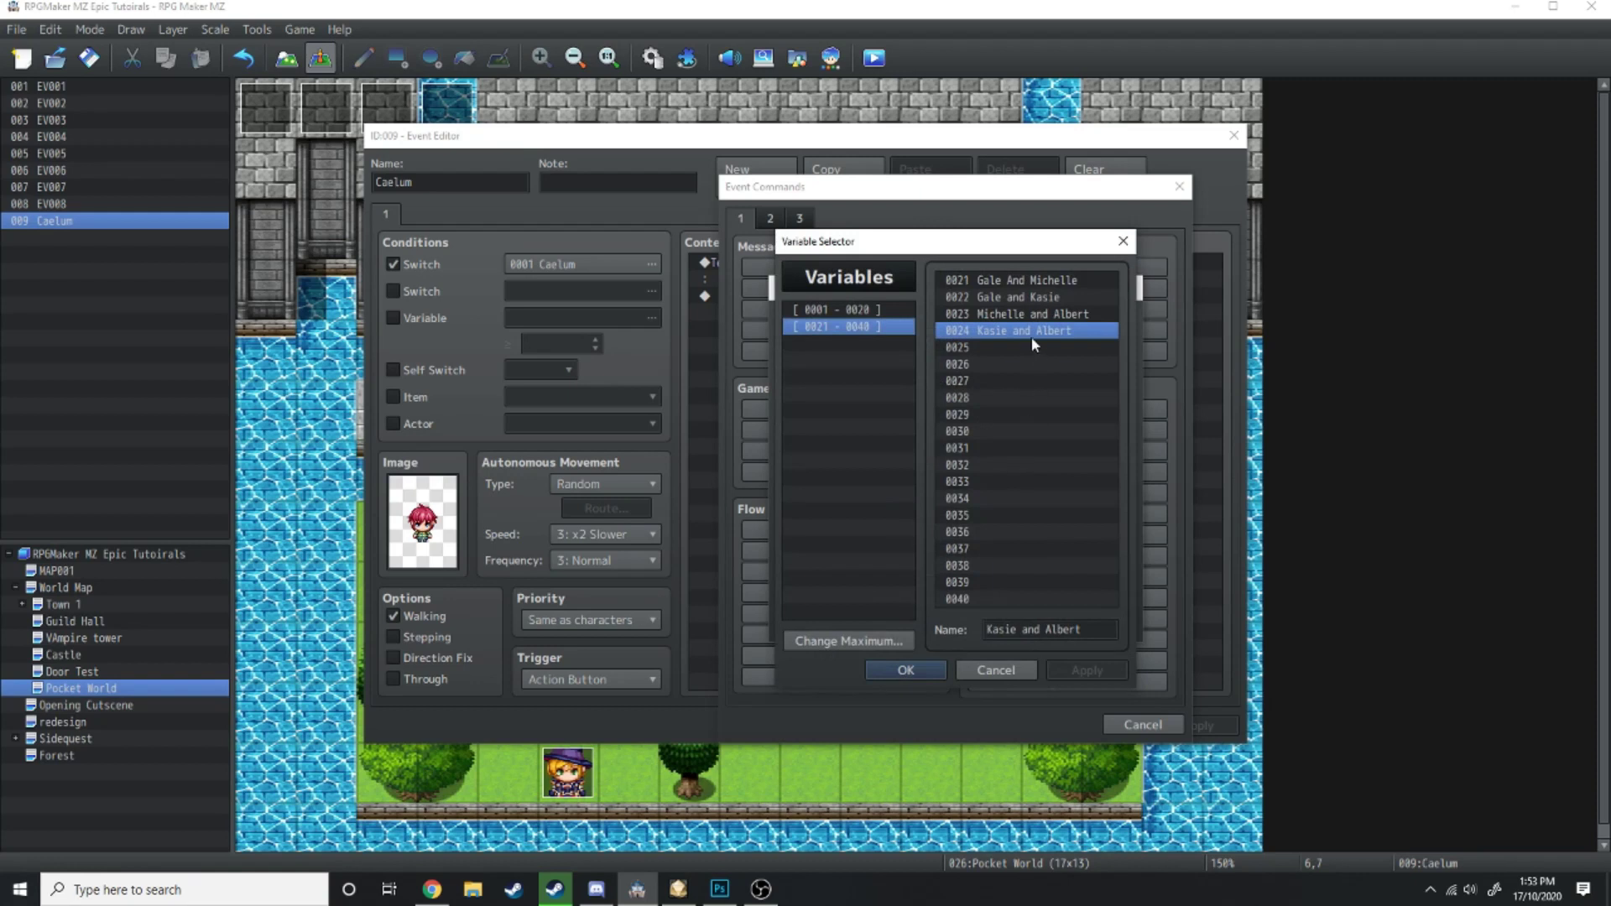
{"action": "left_click", "coordinate": [1033, 349]}
{"action": "type", "text": "Caelum Age"}
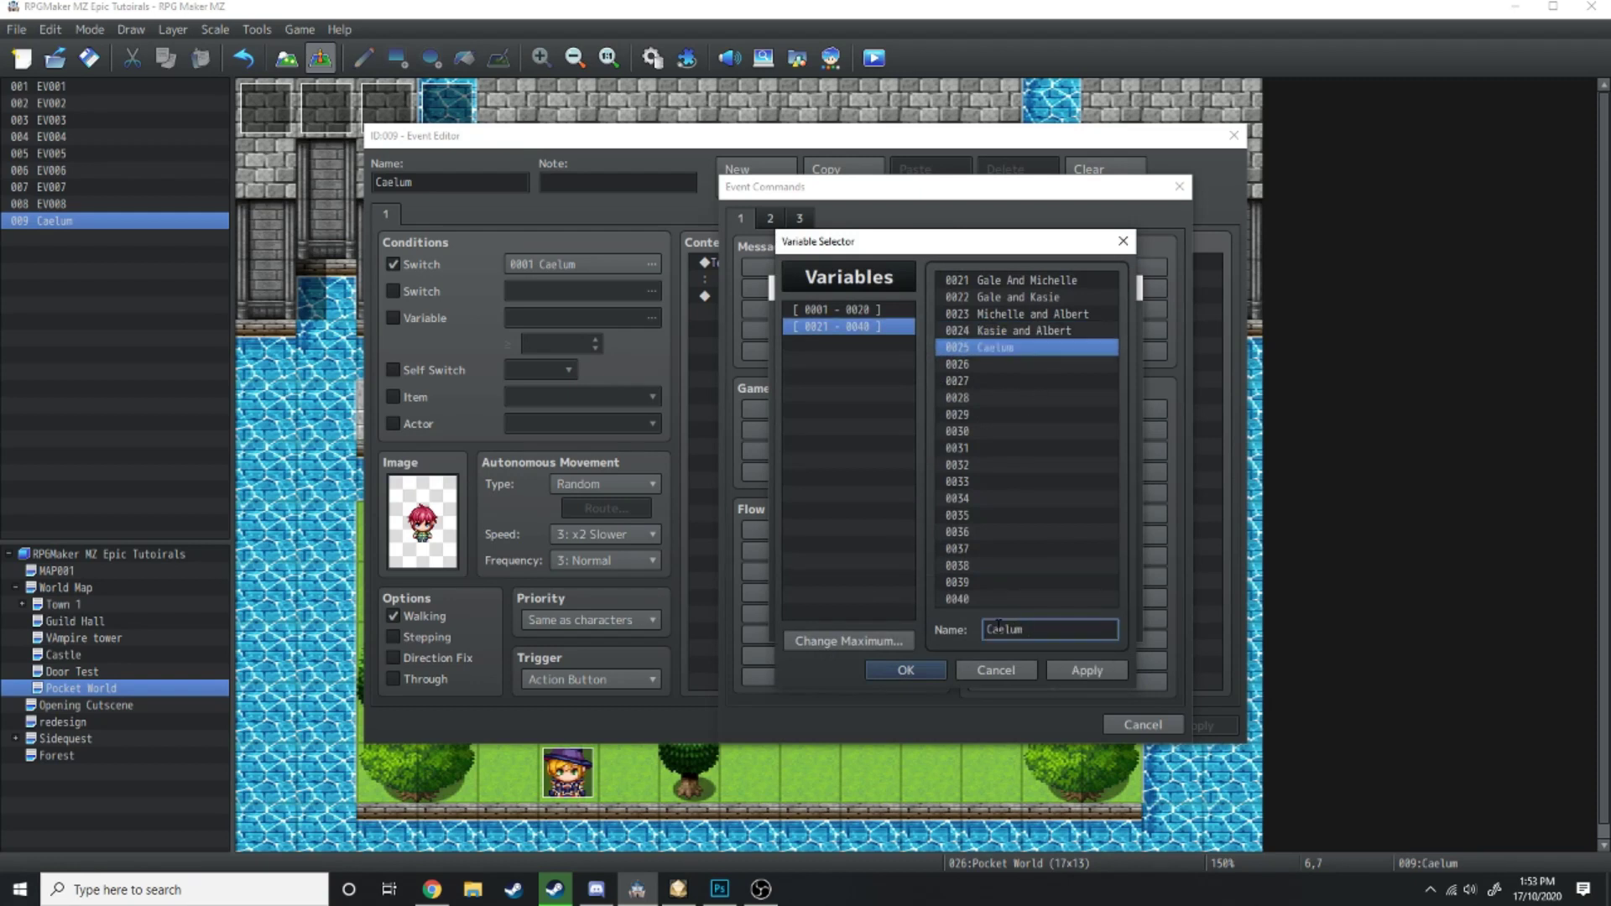
{"action": "left_click", "coordinate": [997, 364]}
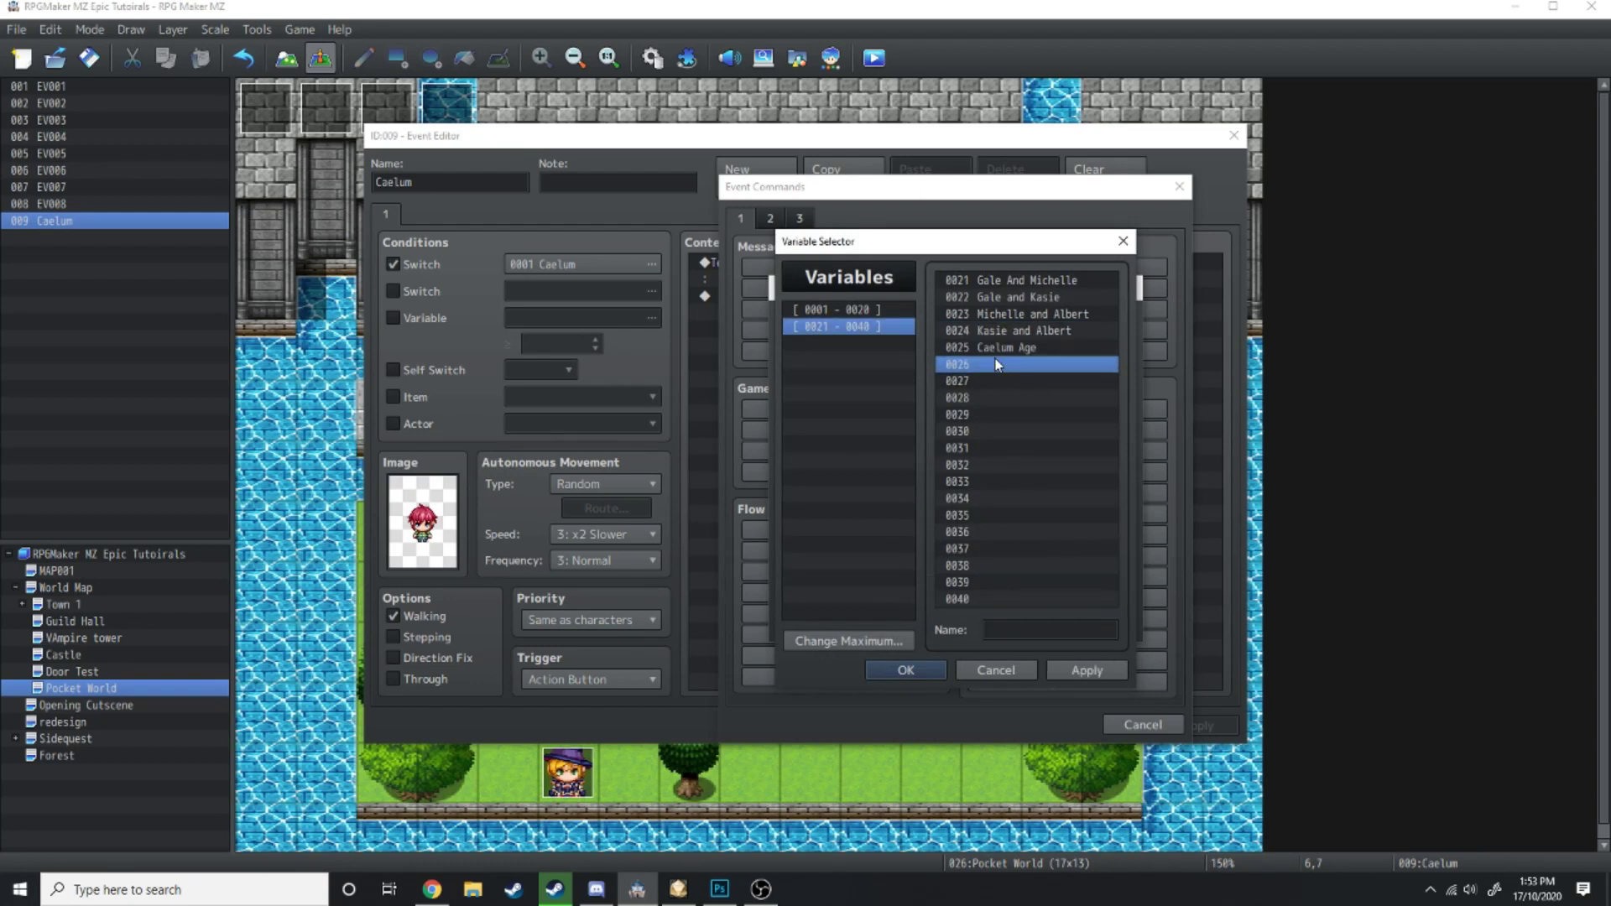
{"action": "type", "text": "Ashe Age"}
{"action": "left_click", "coordinate": [997, 381]}
{"action": "type", "text": "Kaylee Age"}
{"action": "left_click", "coordinate": [997, 398]}
{"action": "type", "text": "Elise A"}
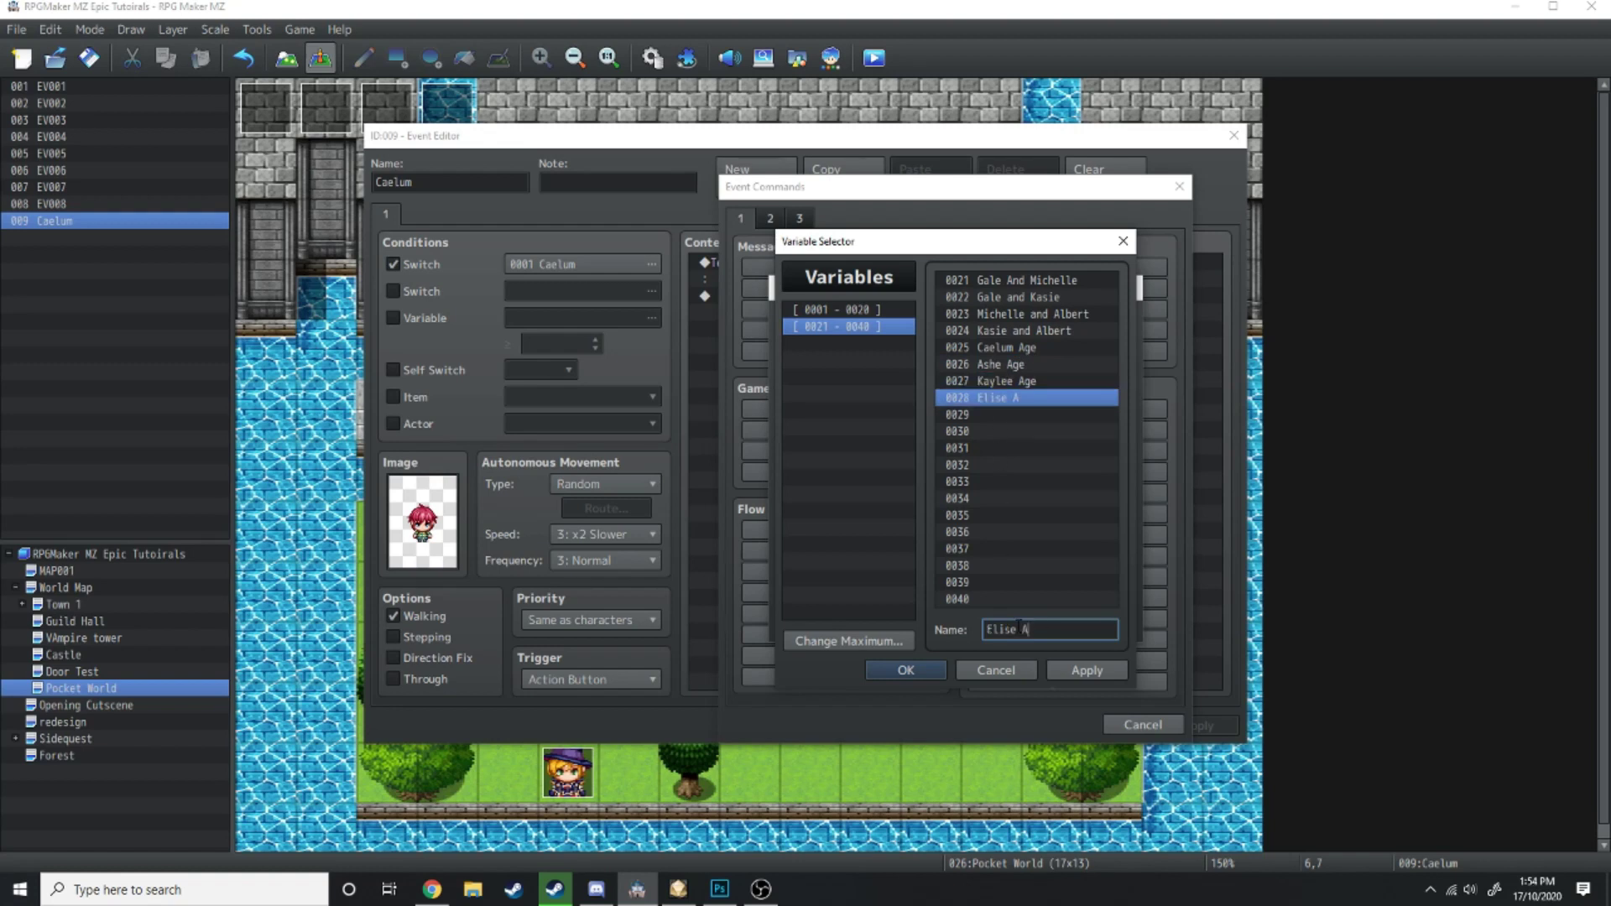
{"action": "type", "text": "ge"}
Add a Control Variables command adding 1 to 0025 Caelum Age
{"action": "left_click", "coordinate": [1026, 347]}
{"action": "left_click", "coordinate": [1115, 671]}
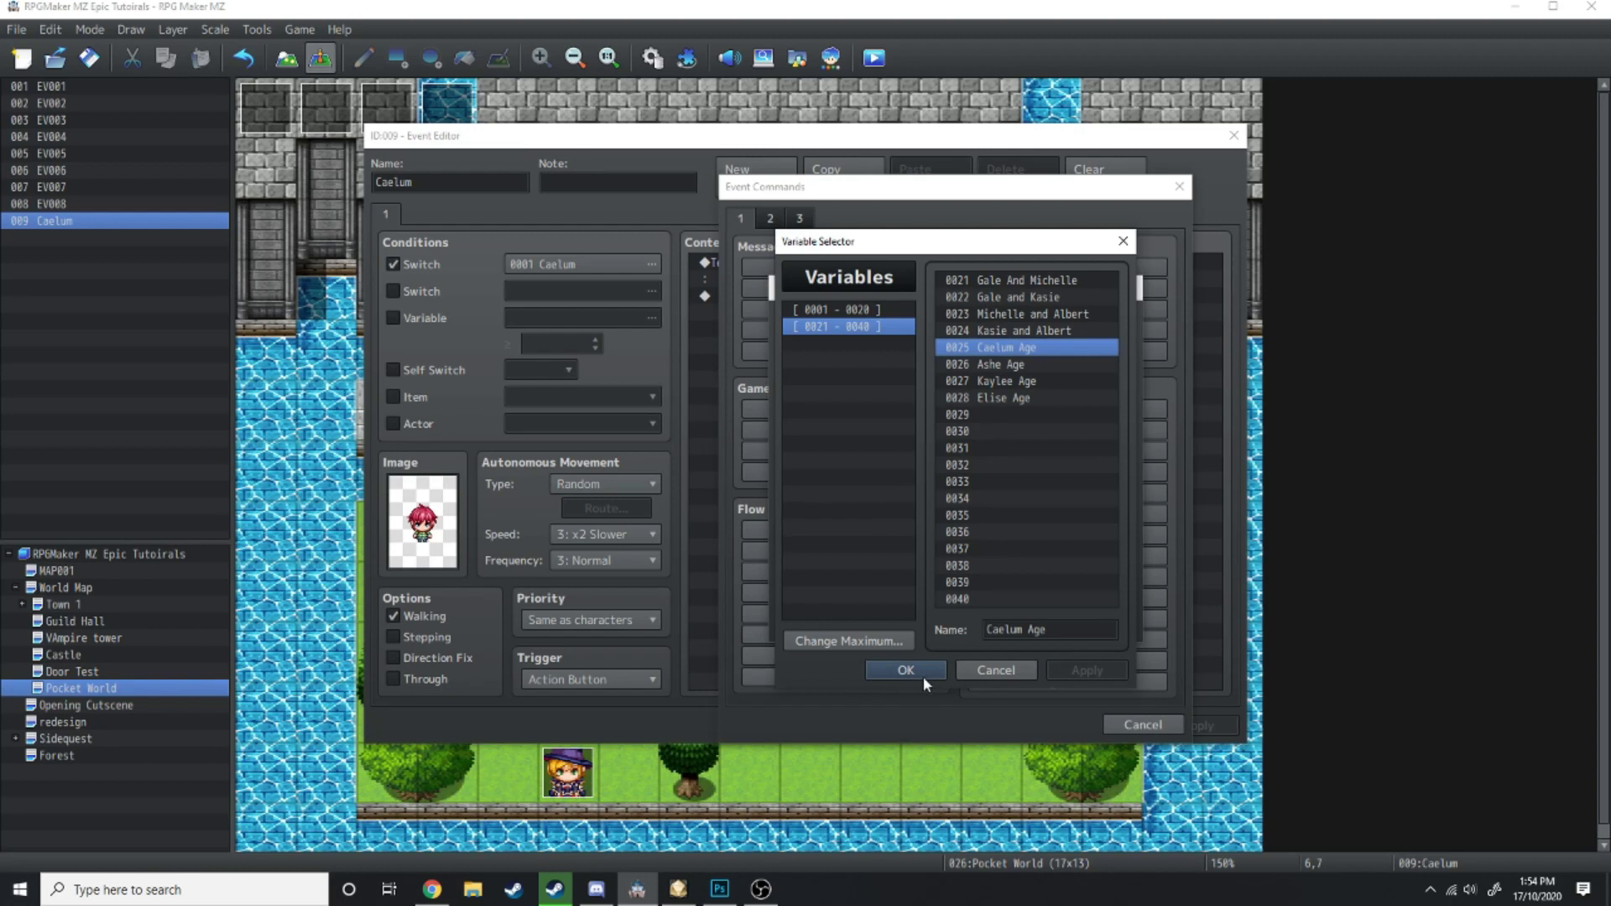
{"action": "left_click", "coordinate": [923, 676]}
{"action": "left_click", "coordinate": [864, 424]}
{"action": "left_click", "coordinate": [949, 475]}
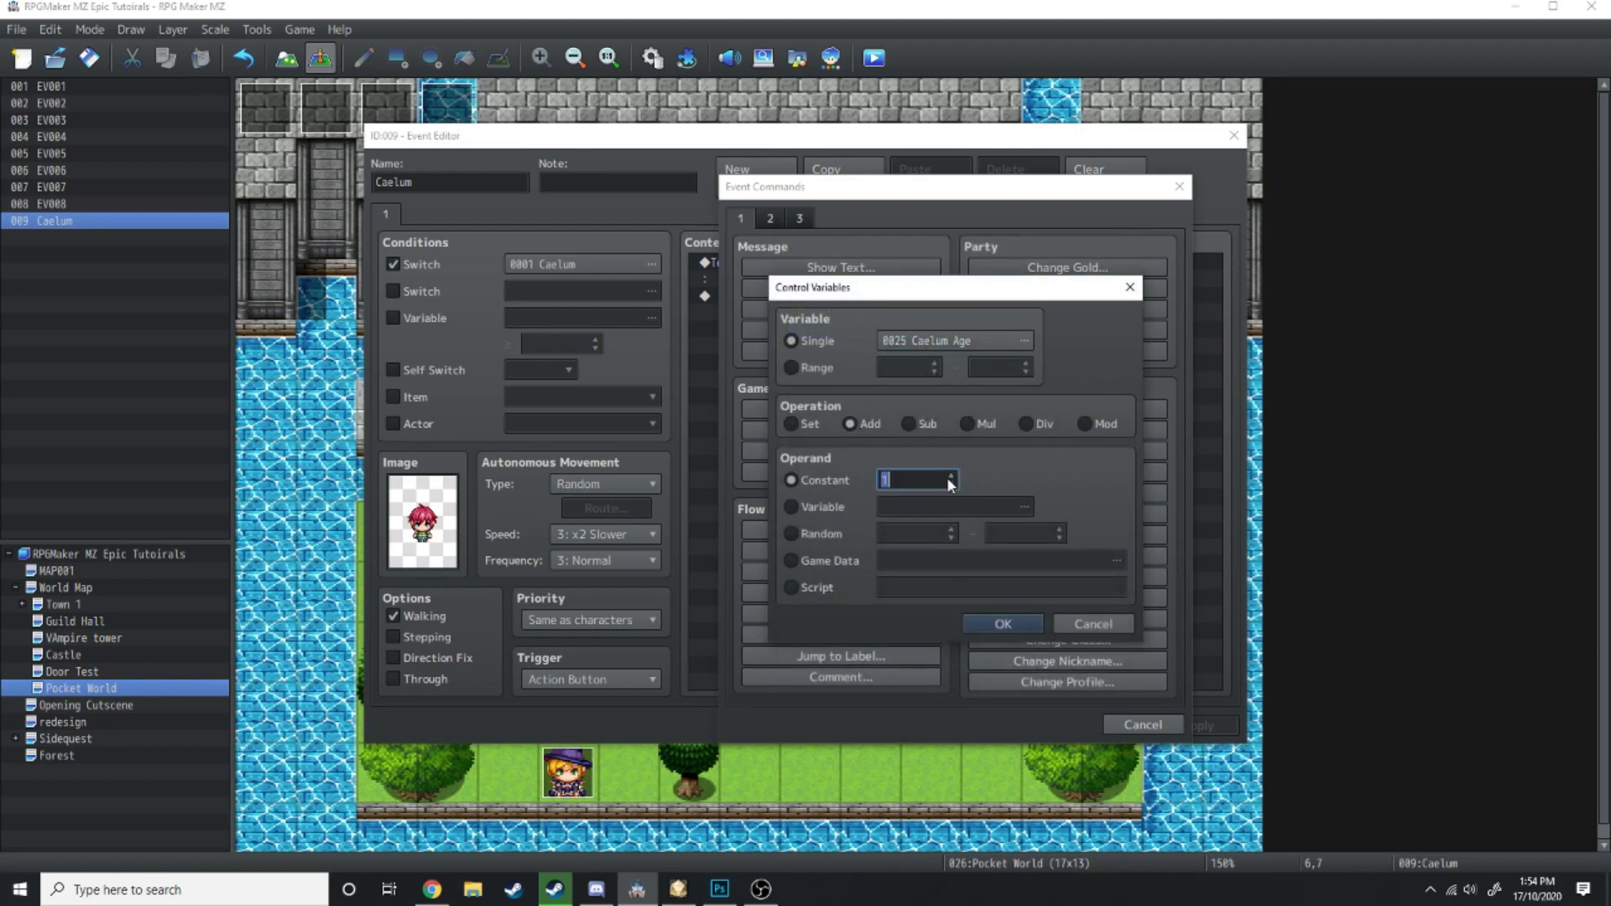
{"action": "left_click", "coordinate": [1003, 625]}
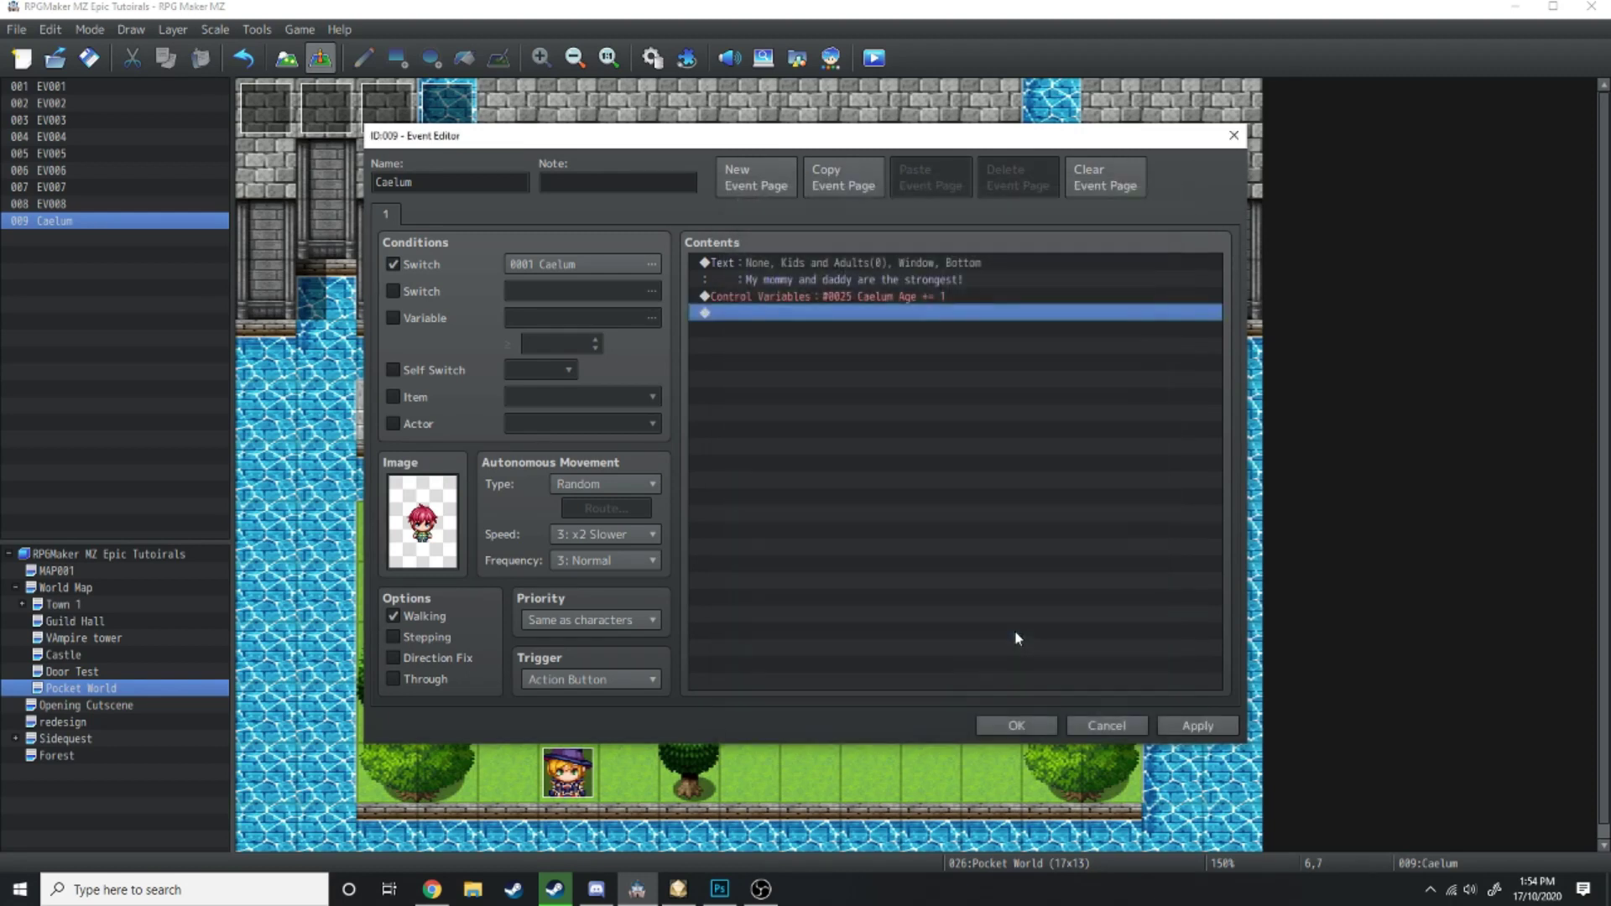
{"action": "left_click", "coordinate": [863, 264]}
{"action": "left_click", "coordinate": [866, 313]}
{"action": "left_click", "coordinate": [869, 296]}
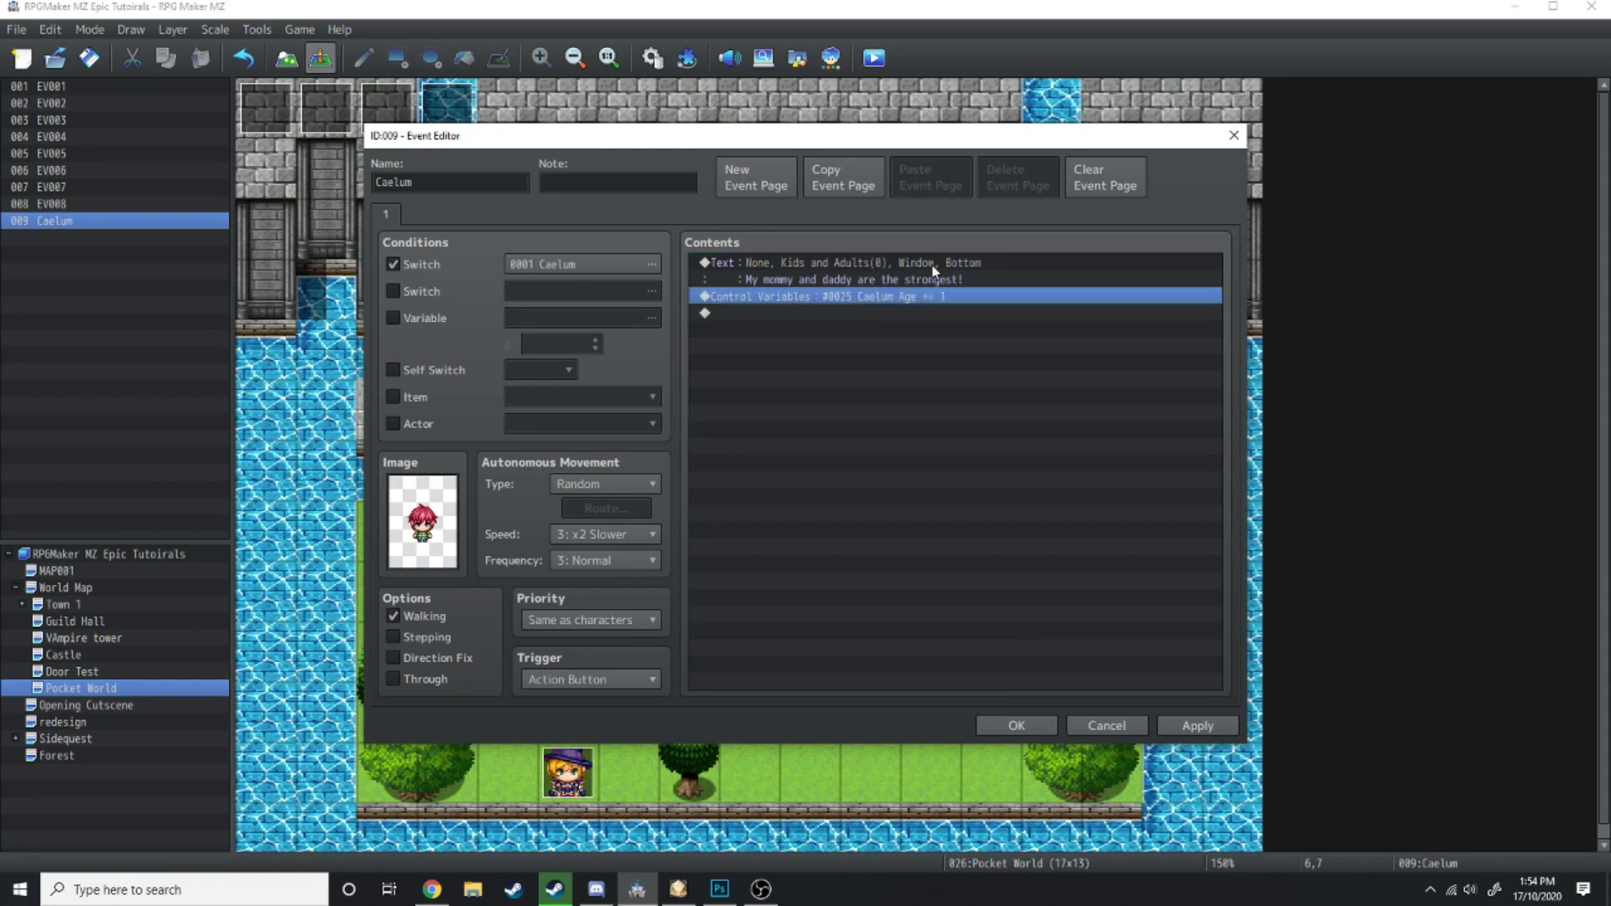
{"action": "left_click", "coordinate": [907, 411]}
Add page 2 conditioned on variable 0025 Caelum Age with a People2 character image
{"action": "left_click", "coordinate": [748, 171]}
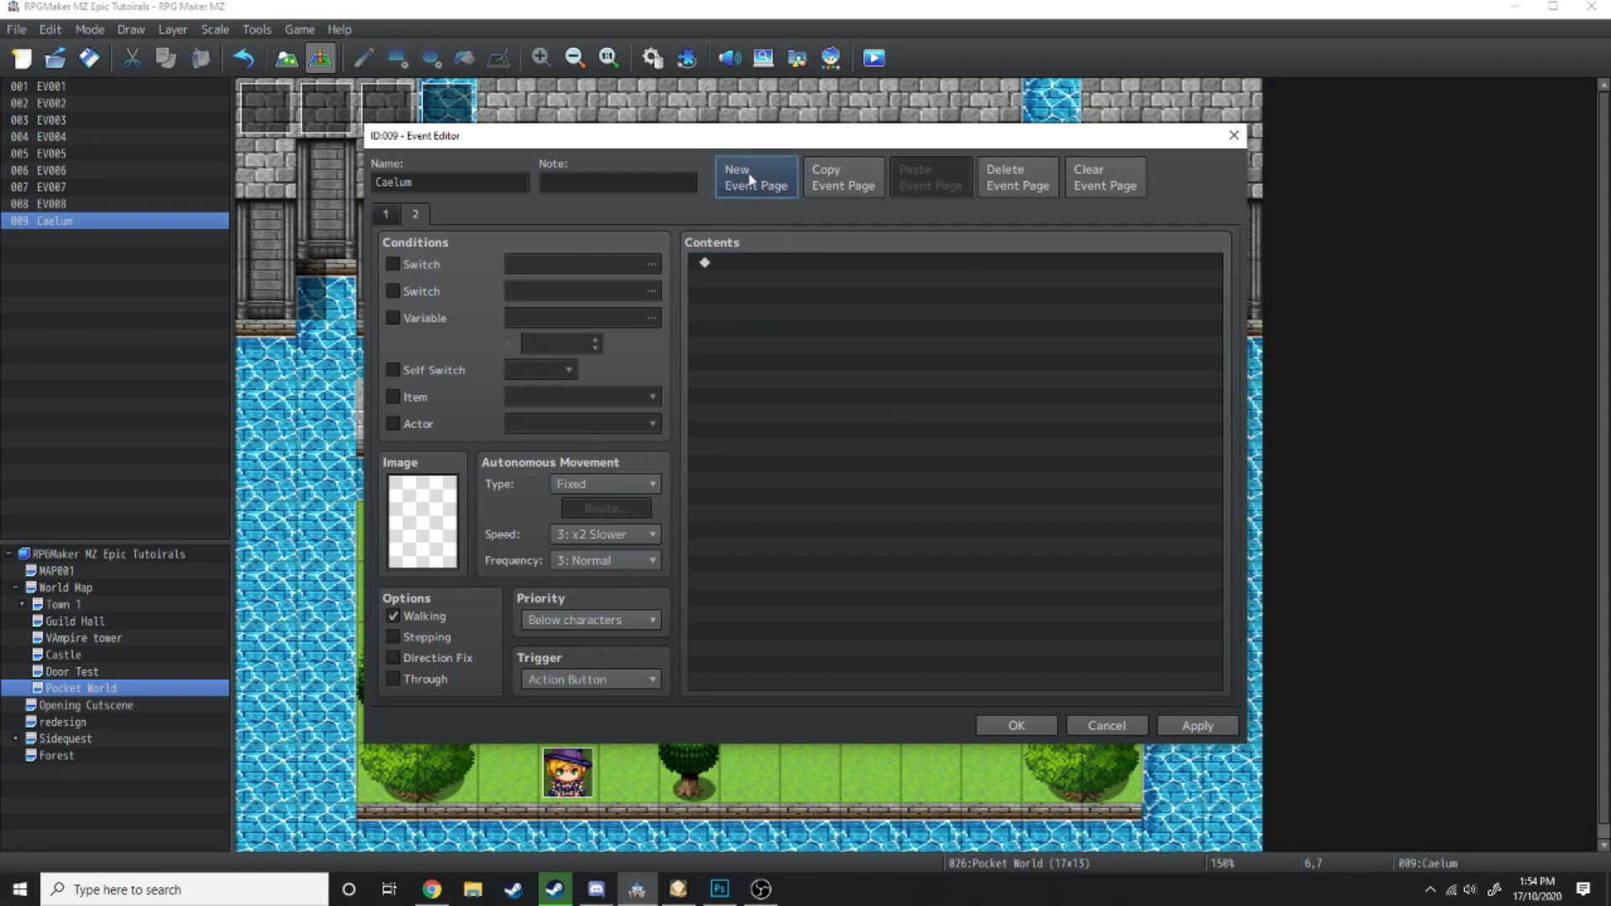
{"action": "left_click", "coordinate": [392, 318]}
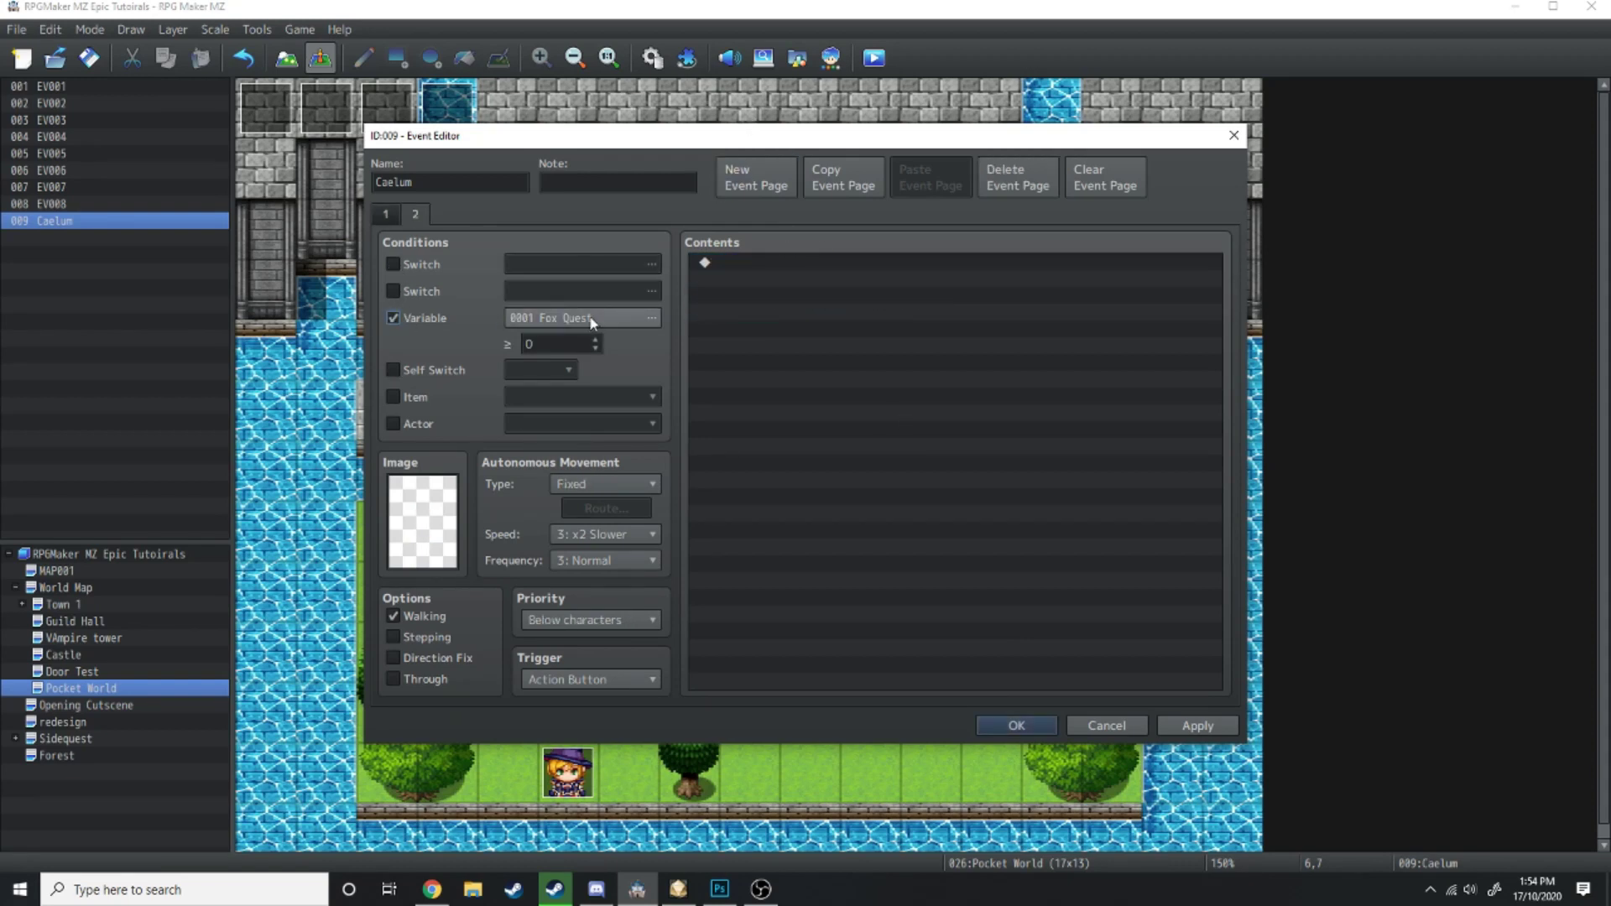
{"action": "left_click", "coordinate": [579, 318]}
{"action": "double_click", "coordinate": [876, 329]}
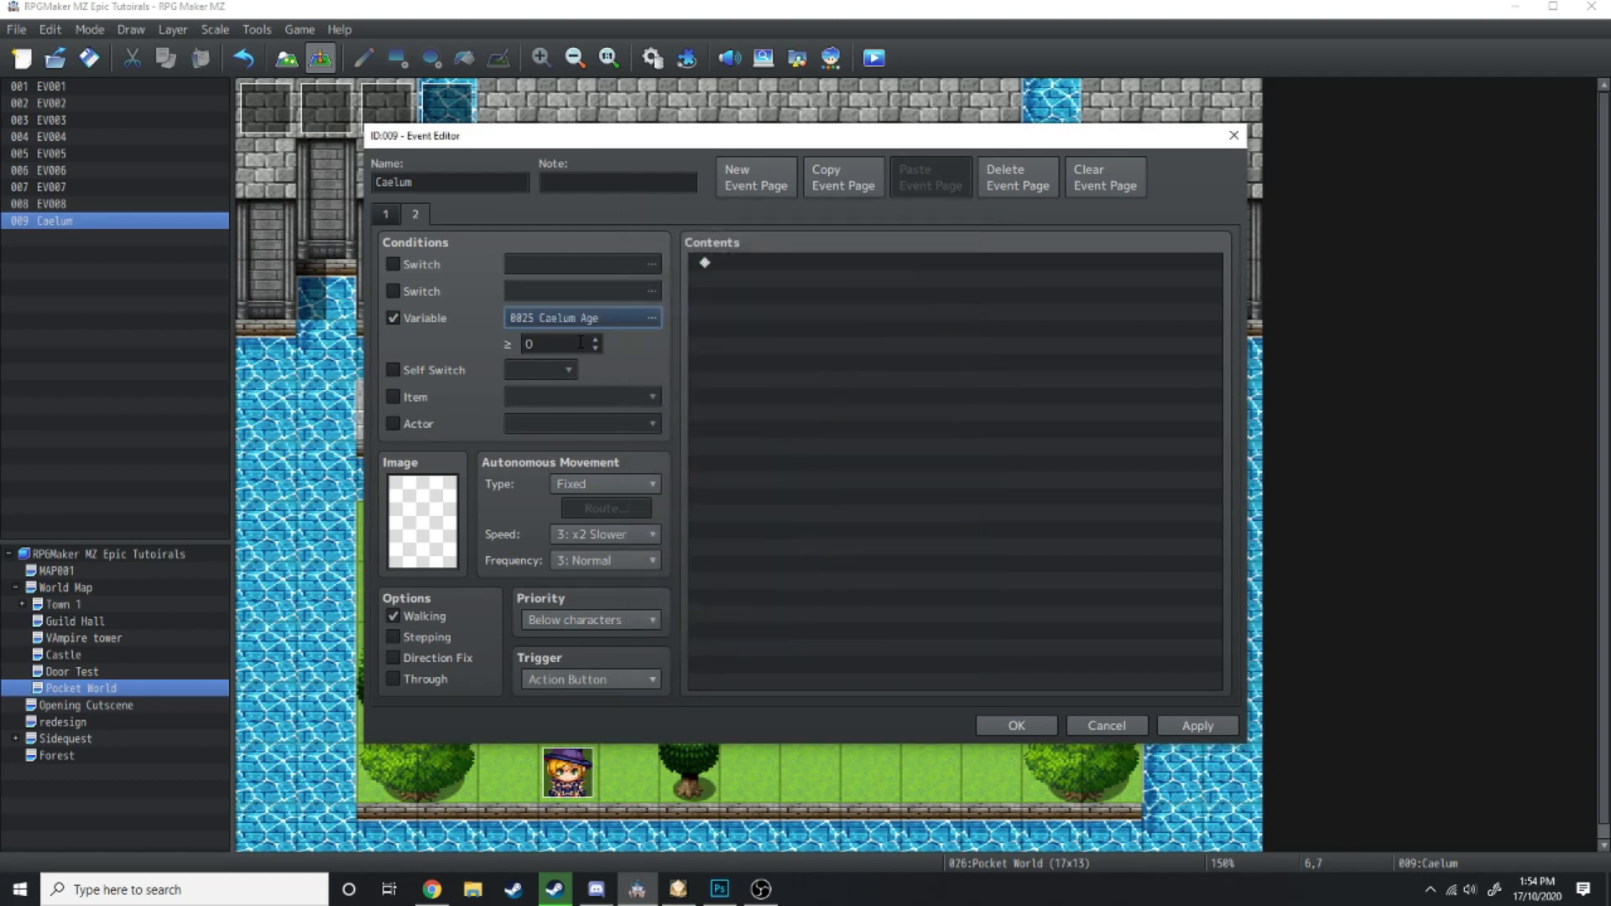
{"action": "double_click", "coordinate": [422, 520]}
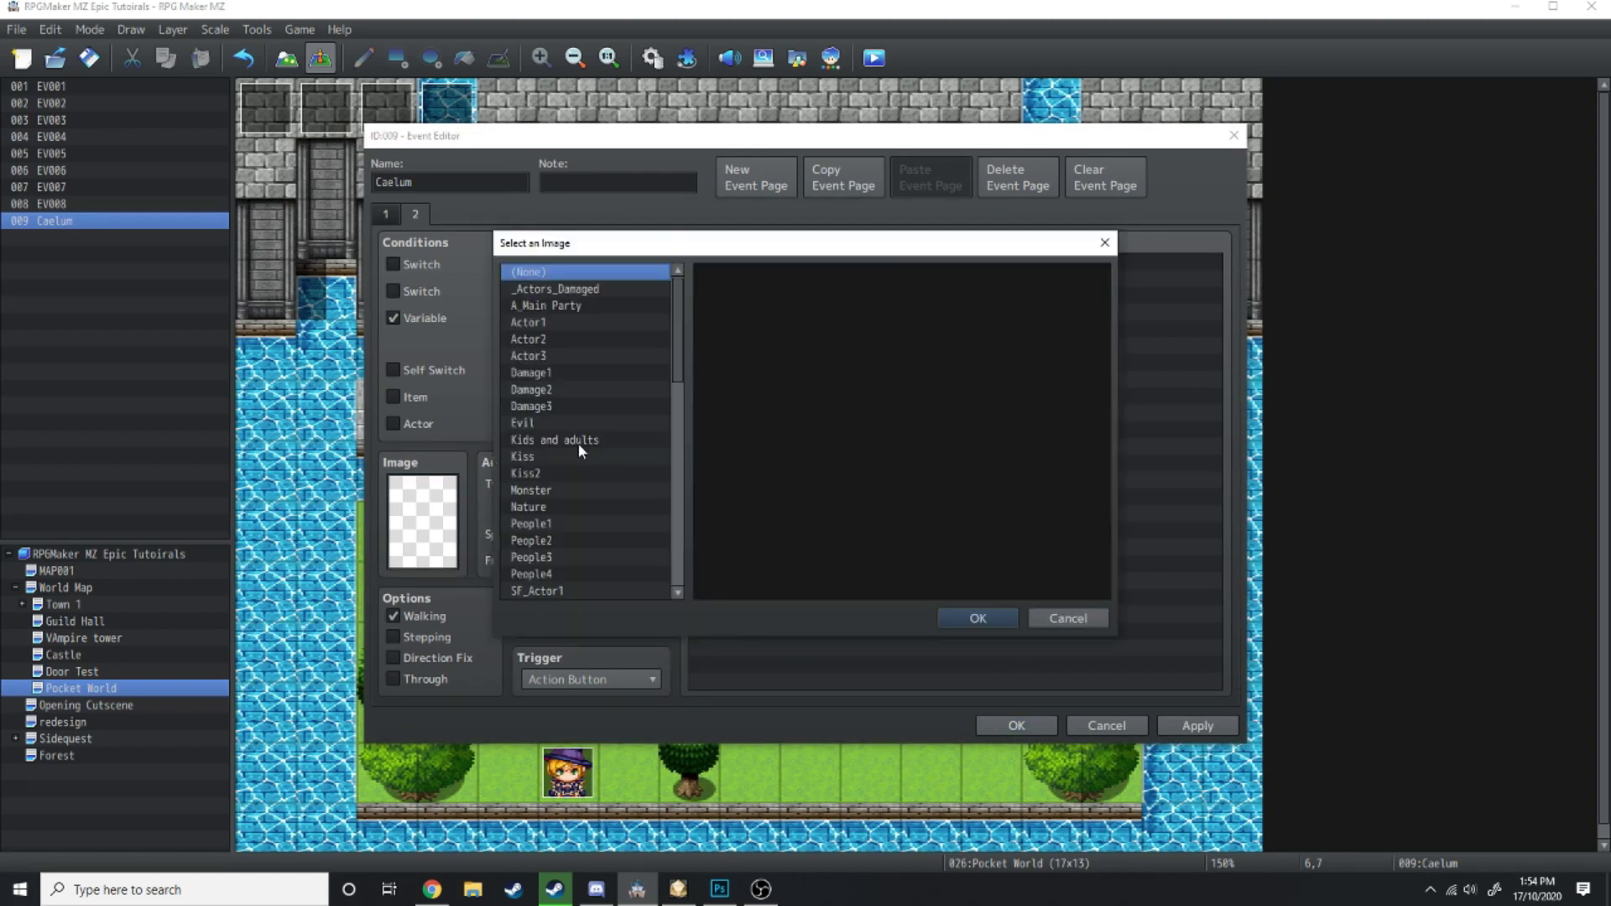
{"action": "left_click", "coordinate": [554, 541]}
{"action": "left_click", "coordinate": [569, 305]}
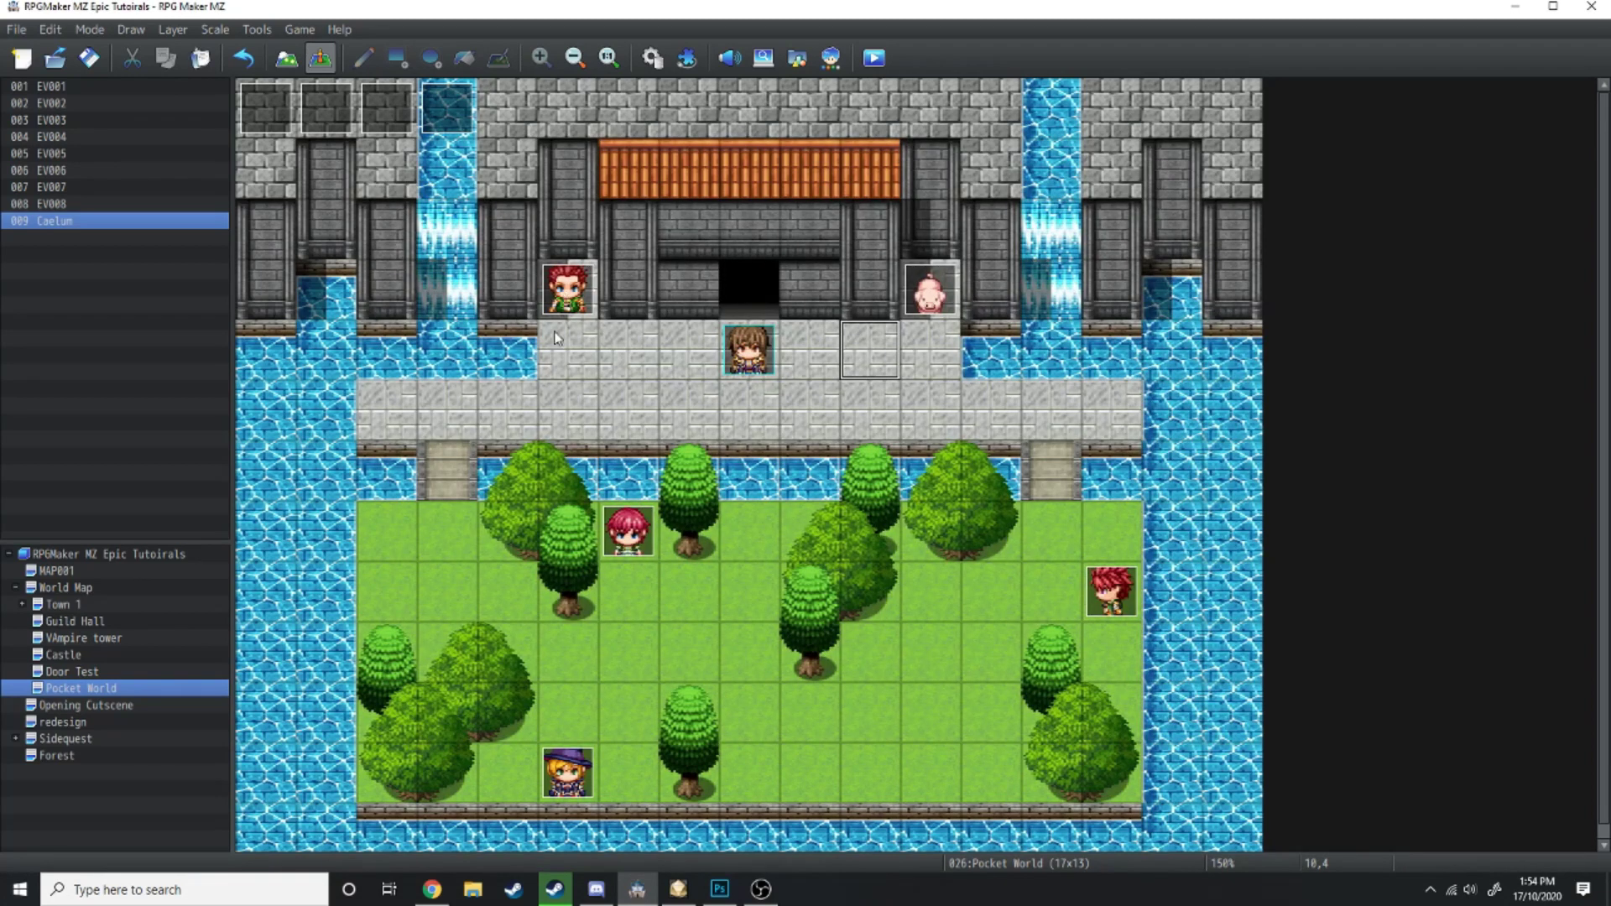
In EV004, add a Conditional Branch on Gale And Michelle = 0 under the Gayle and Michelle choice
{"action": "double_click", "coordinate": [905, 289]}
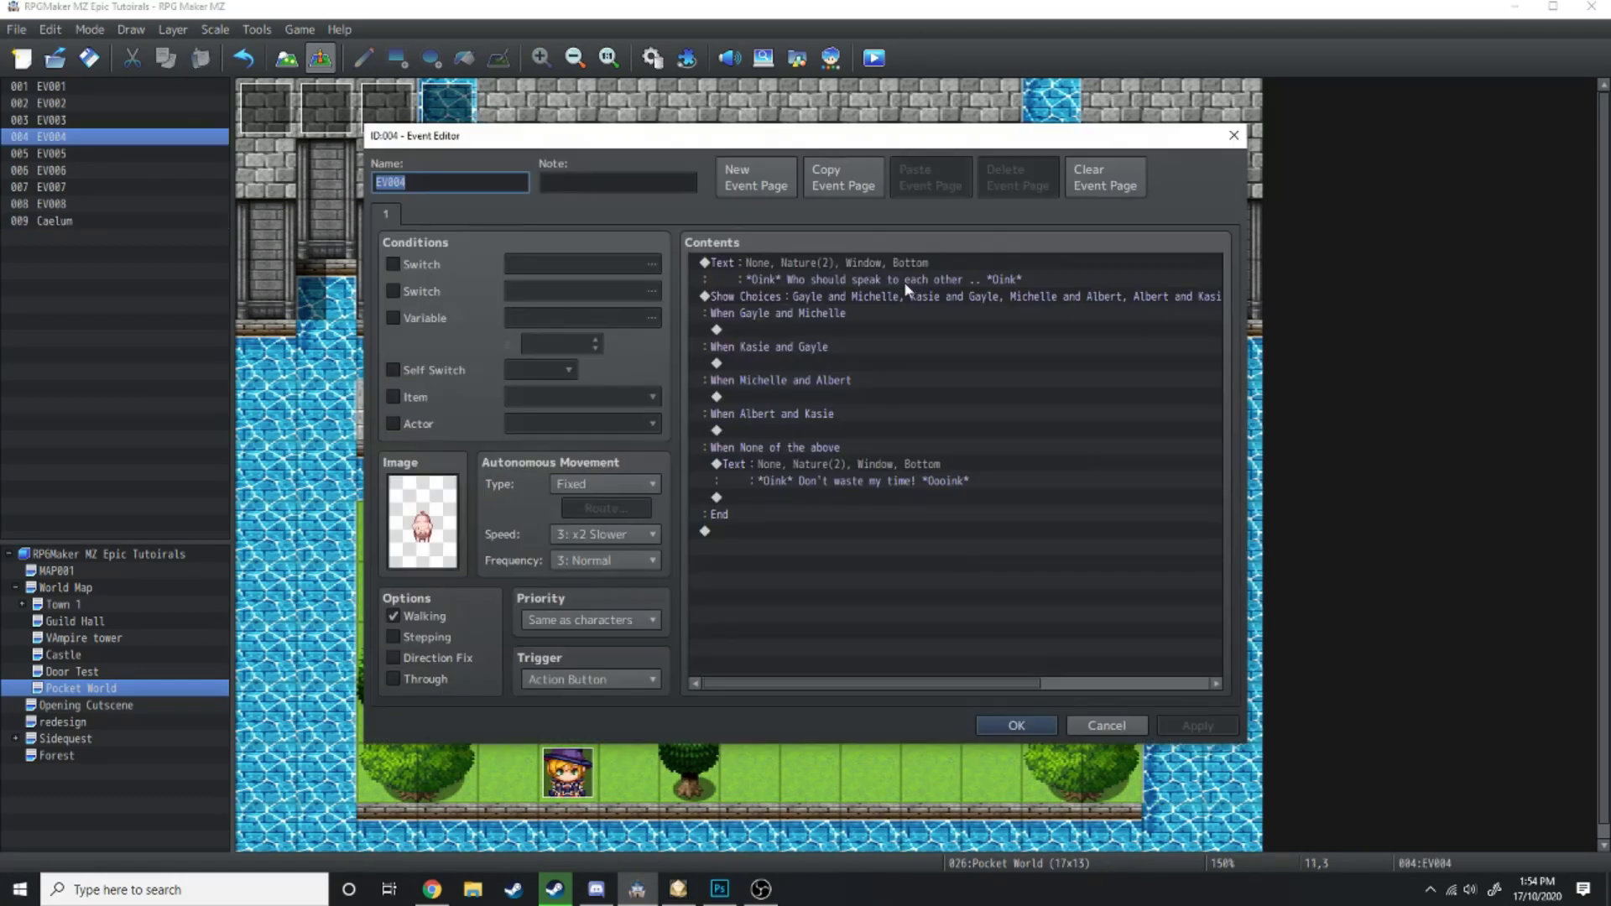
{"action": "left_click", "coordinate": [775, 334]}
{"action": "double_click", "coordinate": [770, 332]}
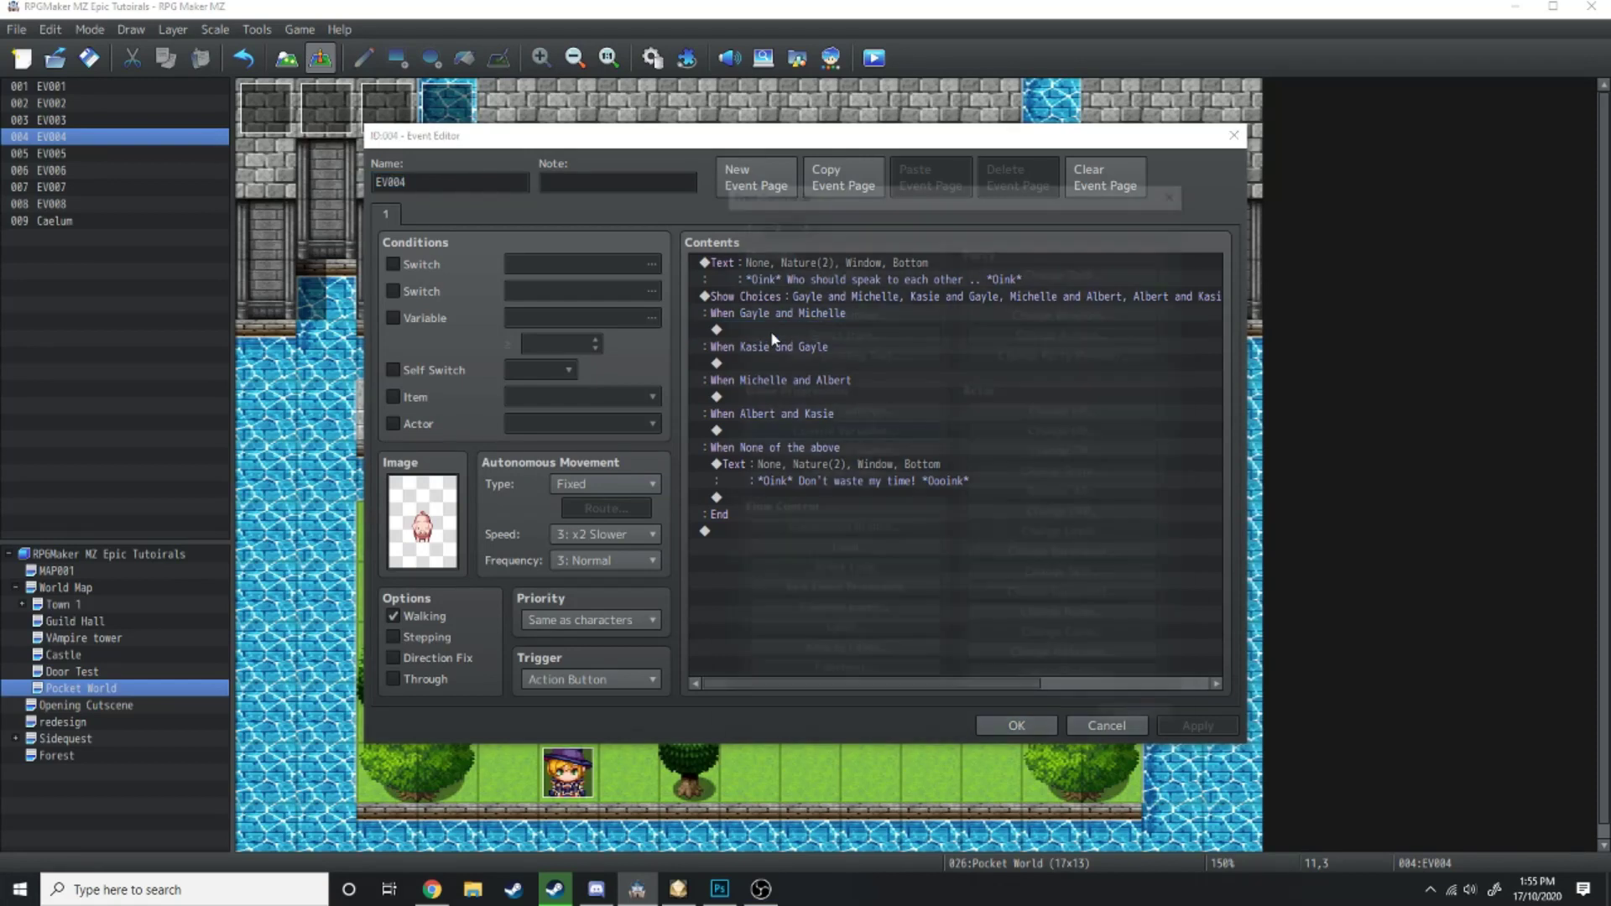
{"action": "left_click", "coordinate": [858, 288]}
{"action": "left_click", "coordinate": [1111, 341]}
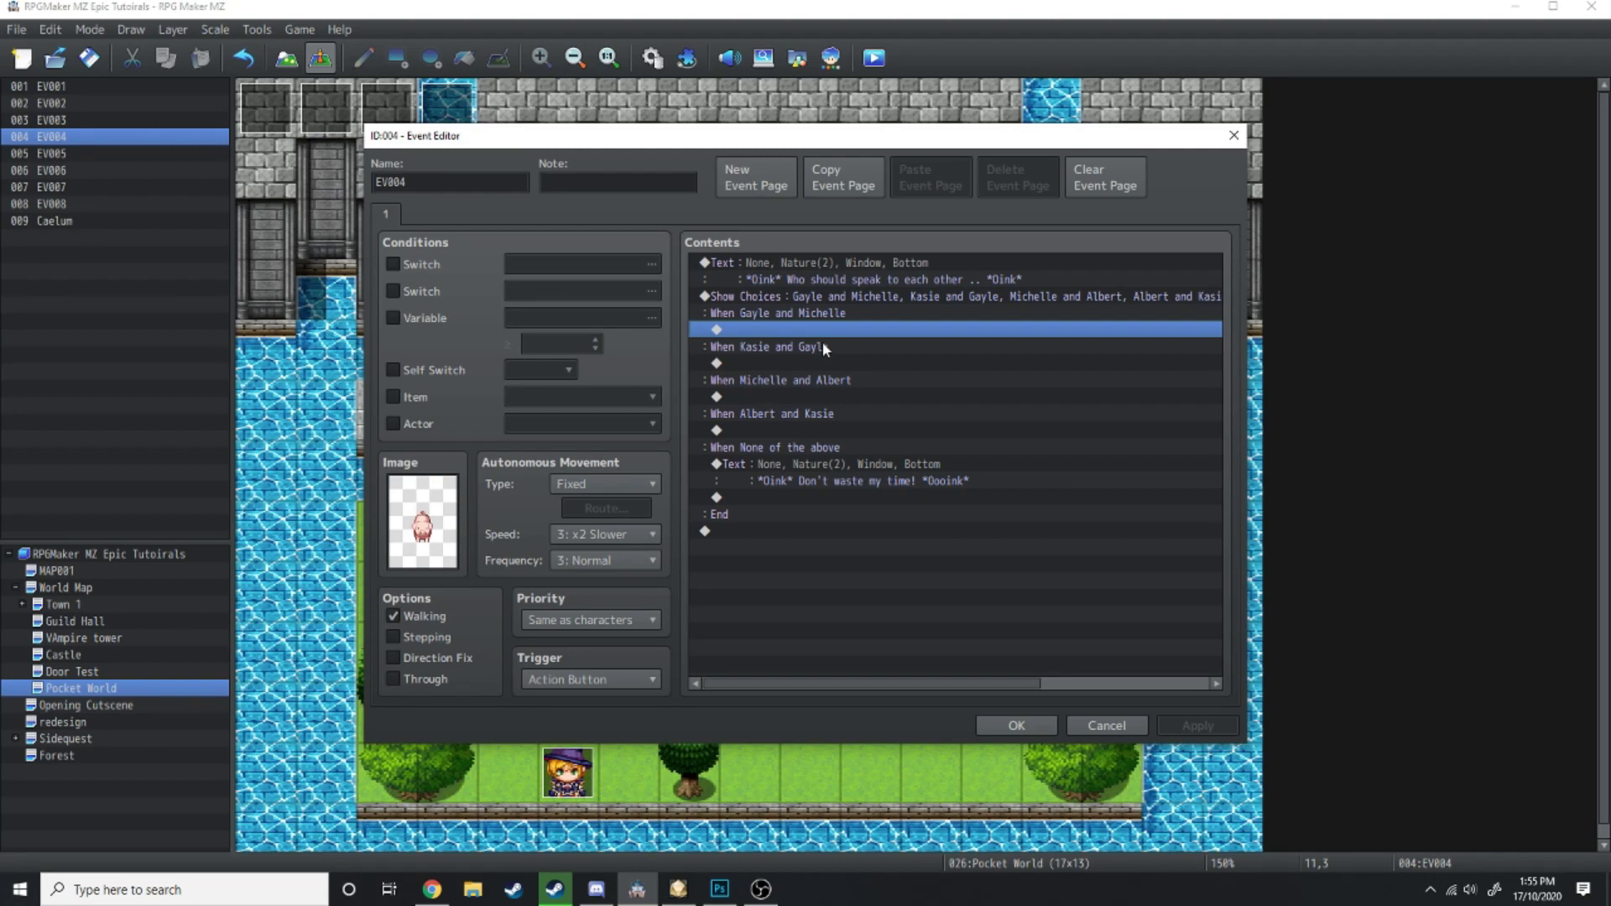
{"action": "double_click", "coordinate": [806, 363]}
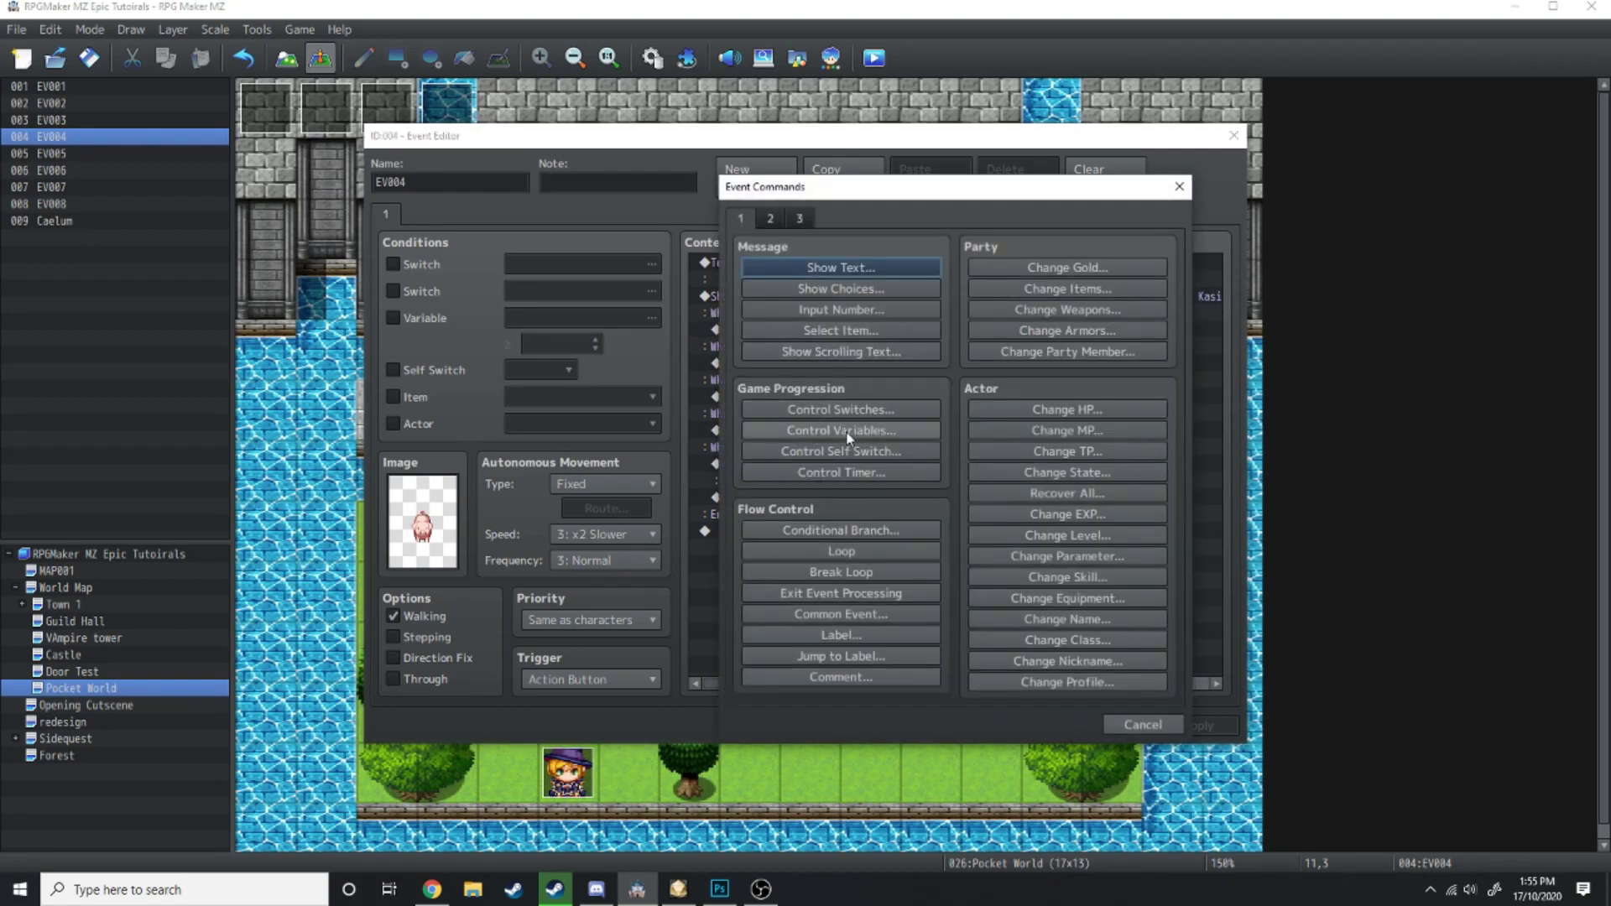
{"action": "left_click", "coordinate": [889, 530]}
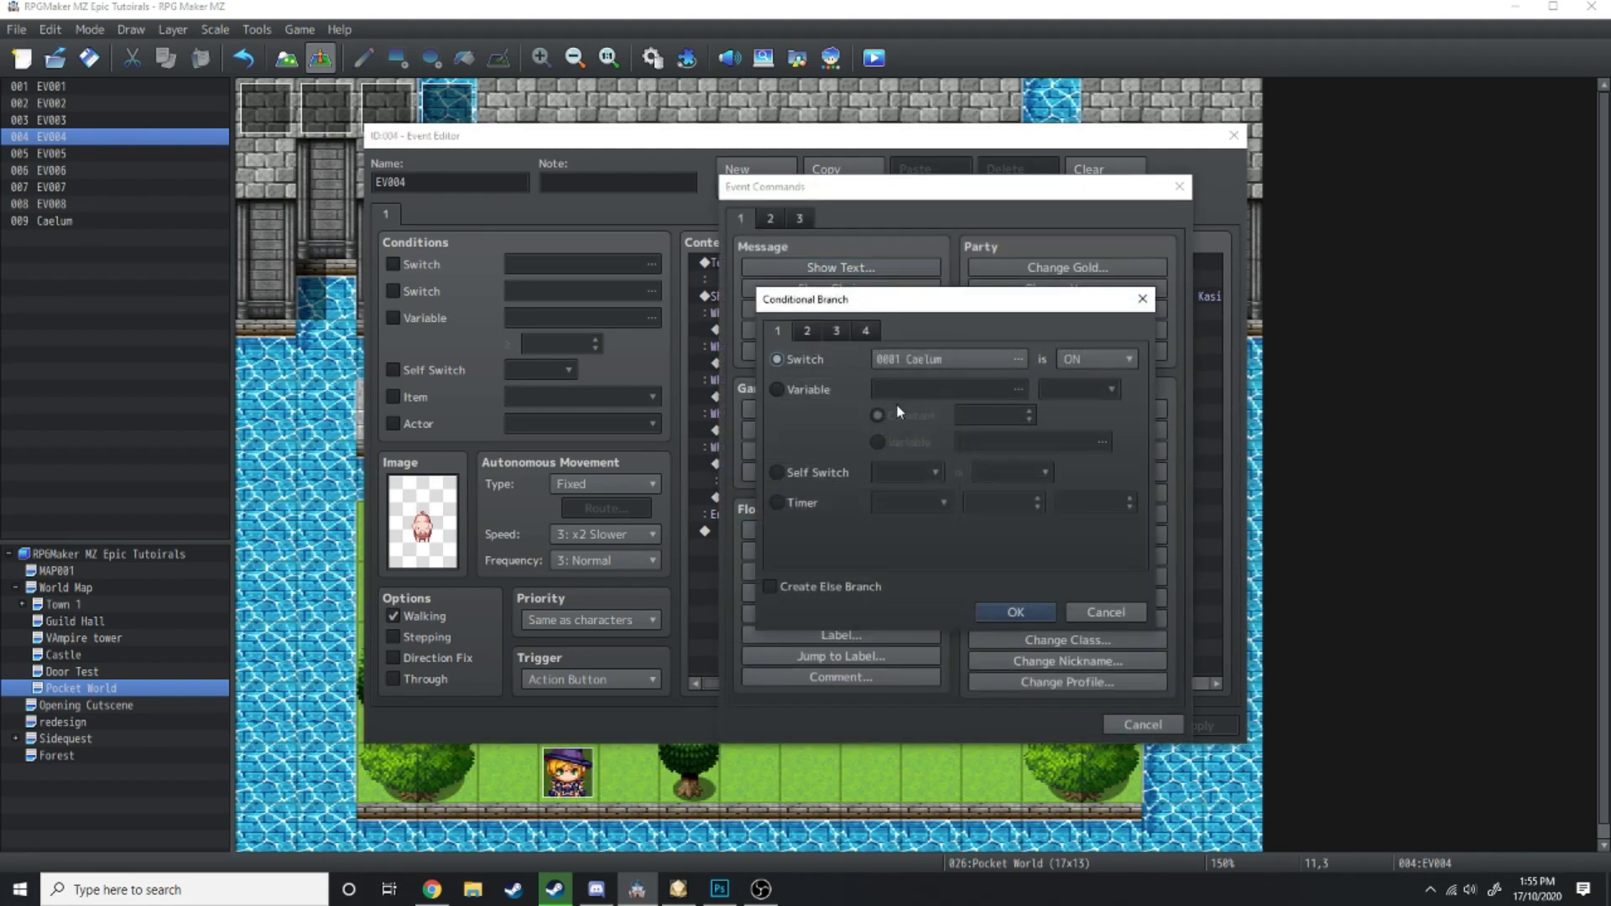
{"action": "left_click", "coordinate": [896, 404]}
{"action": "double_click", "coordinate": [1031, 282]}
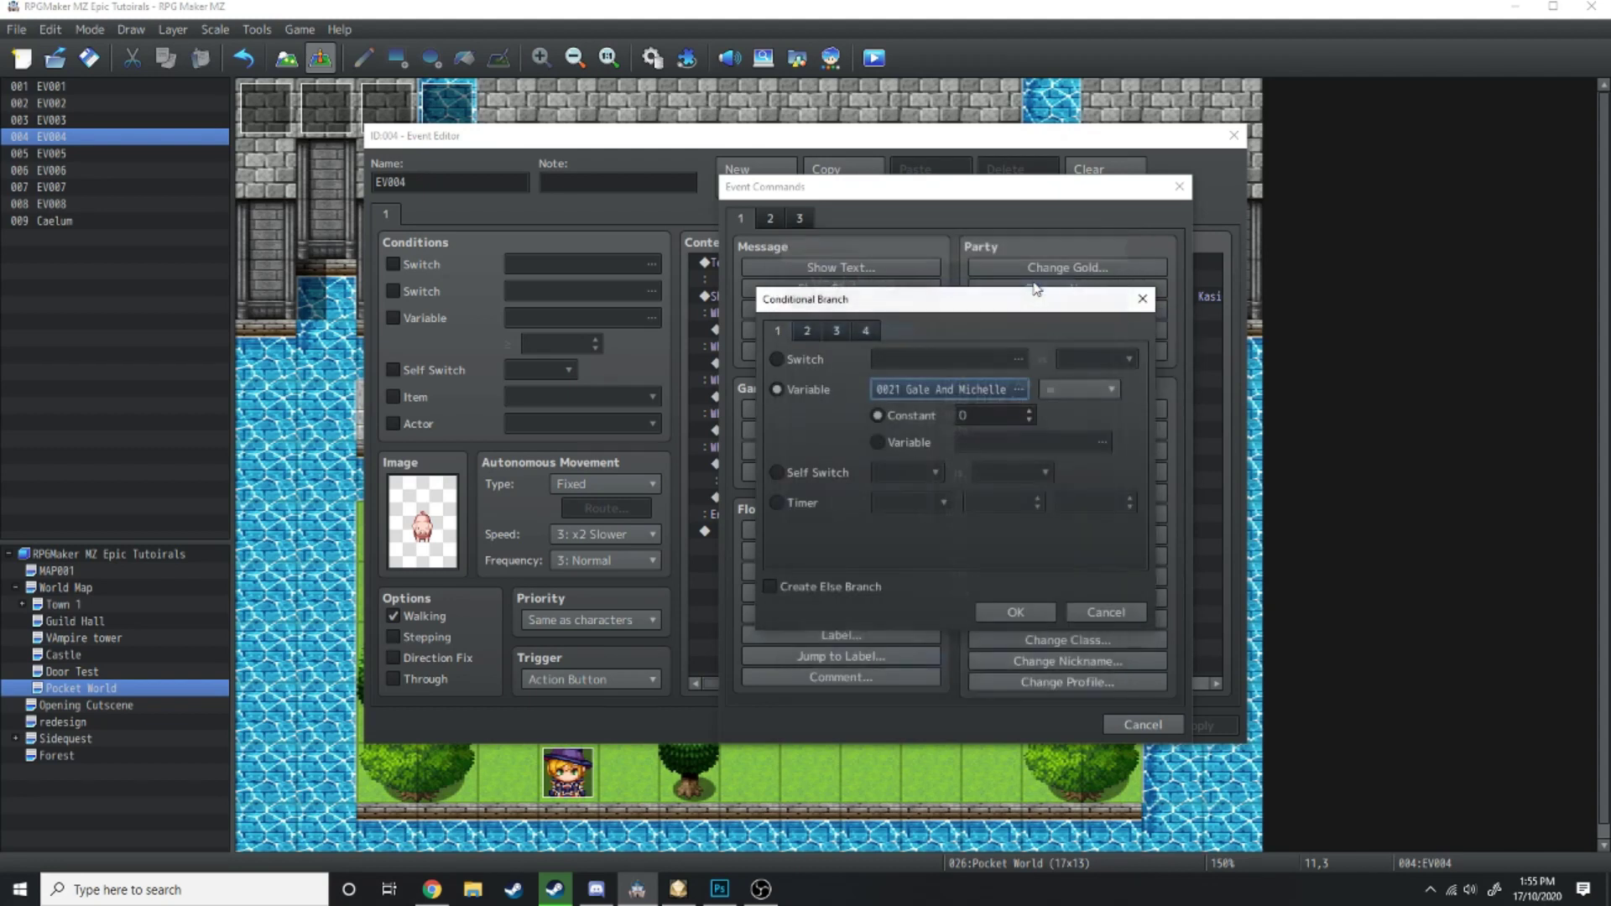
{"action": "left_click", "coordinate": [1016, 613]}
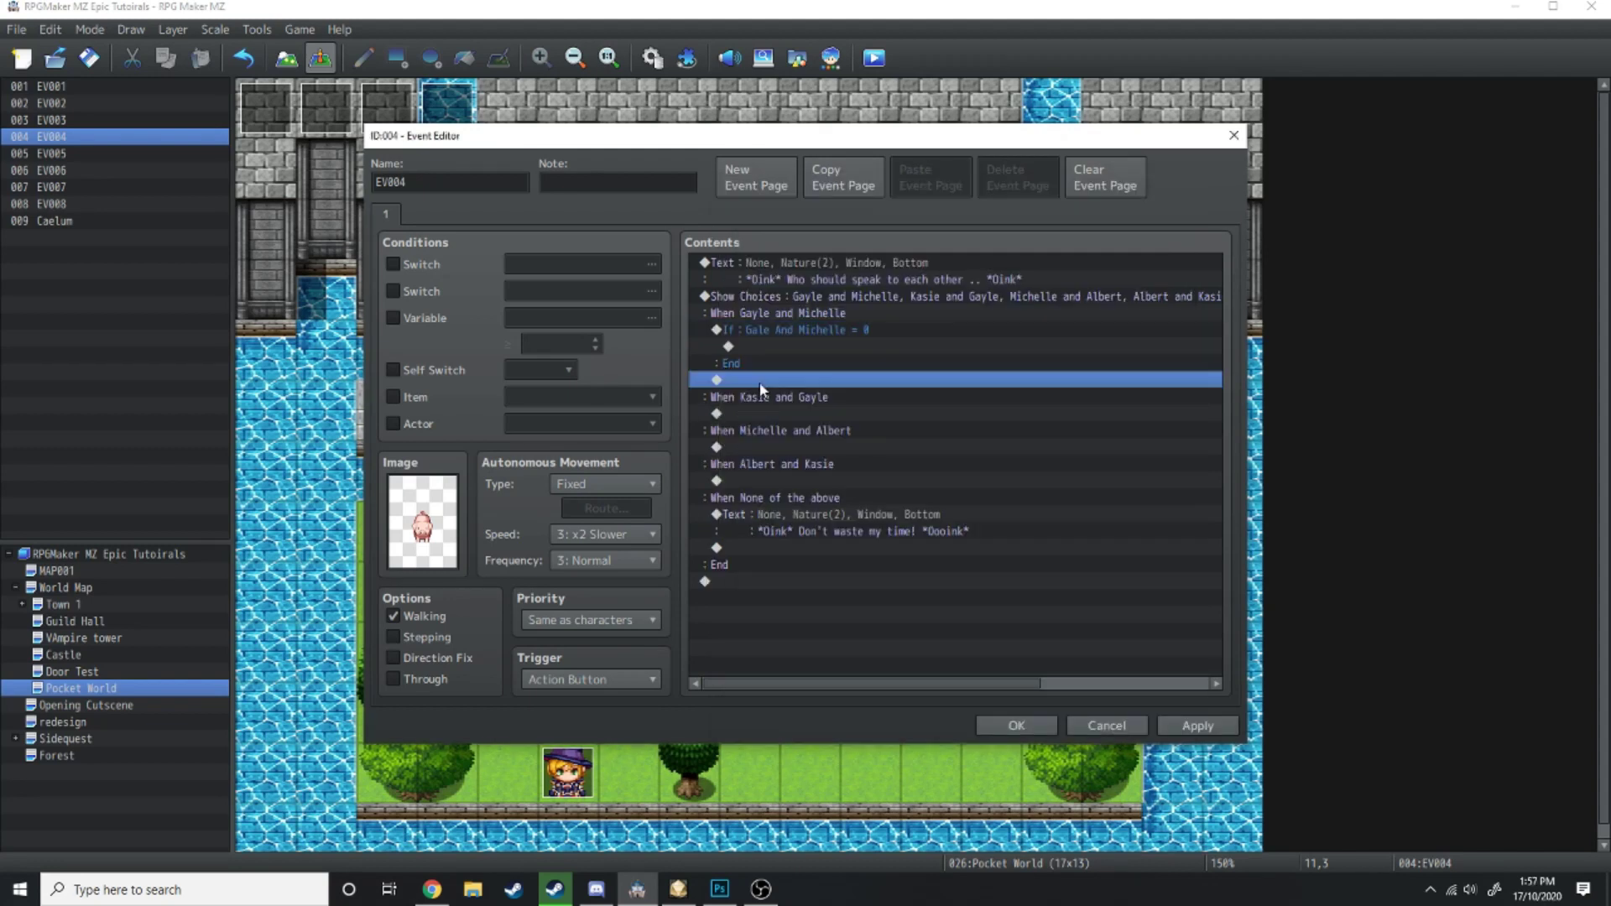
Insert another Conditional Branch testing the Gale And Michelle variable
{"action": "right_click", "coordinate": [785, 387]}
{"action": "left_click", "coordinate": [811, 399]}
{"action": "left_click", "coordinate": [890, 530]}
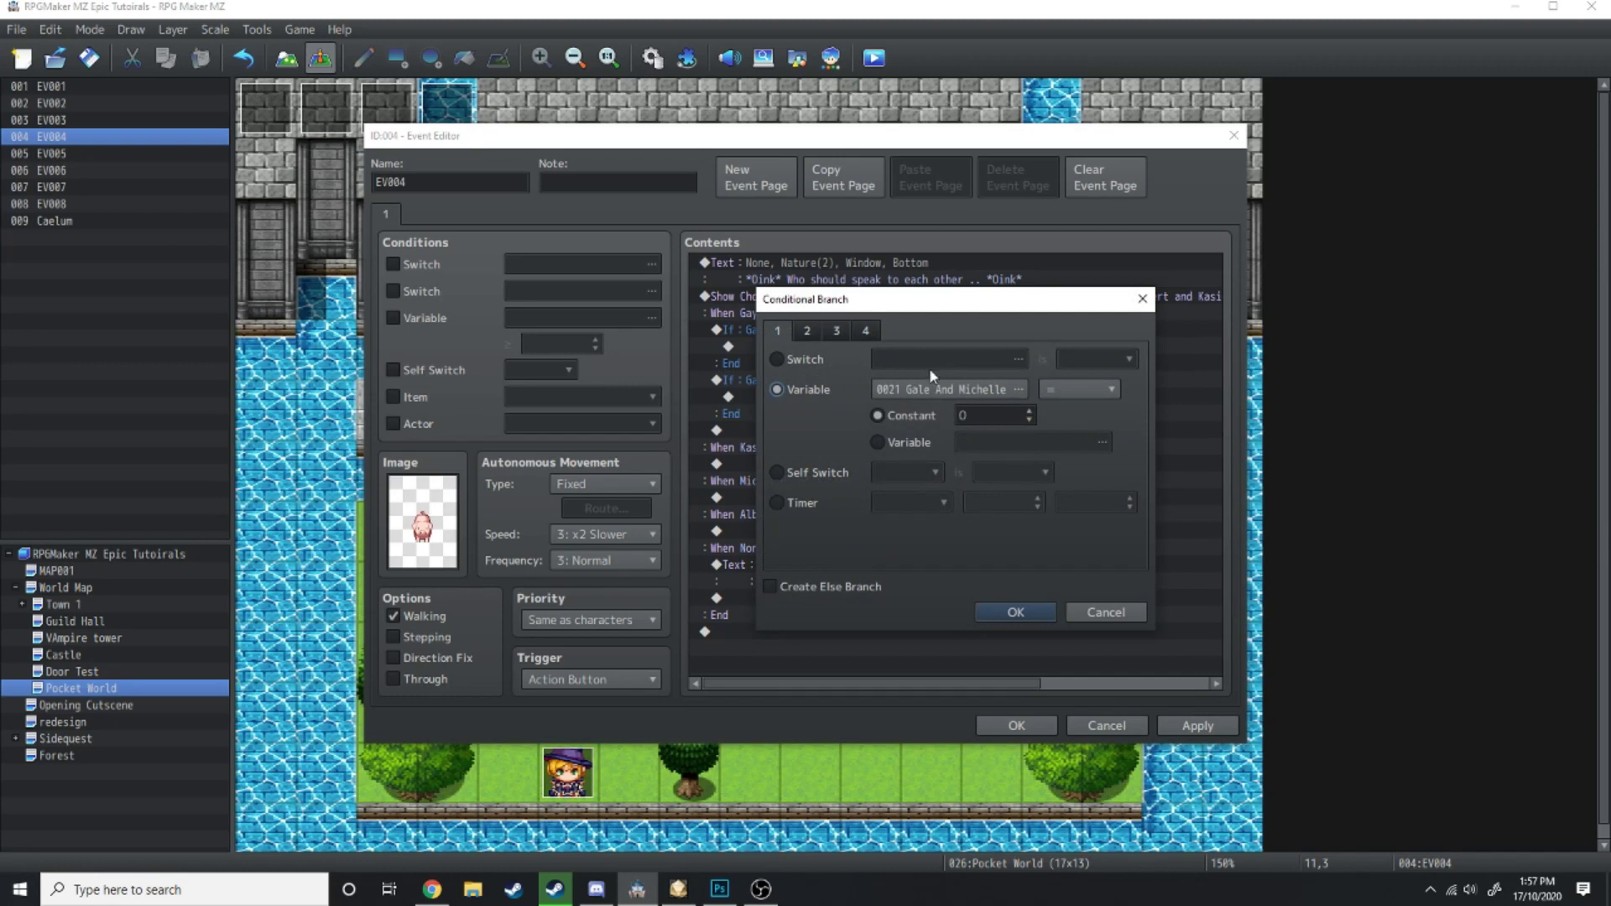
{"action": "left_click", "coordinate": [1011, 389]}
{"action": "left_click", "coordinate": [1123, 241]}
{"action": "left_click", "coordinate": [1017, 612]}
Change the third branch to check Gale And Michelle = 2
{"action": "left_click", "coordinate": [805, 447]}
{"action": "left_click", "coordinate": [788, 432]}
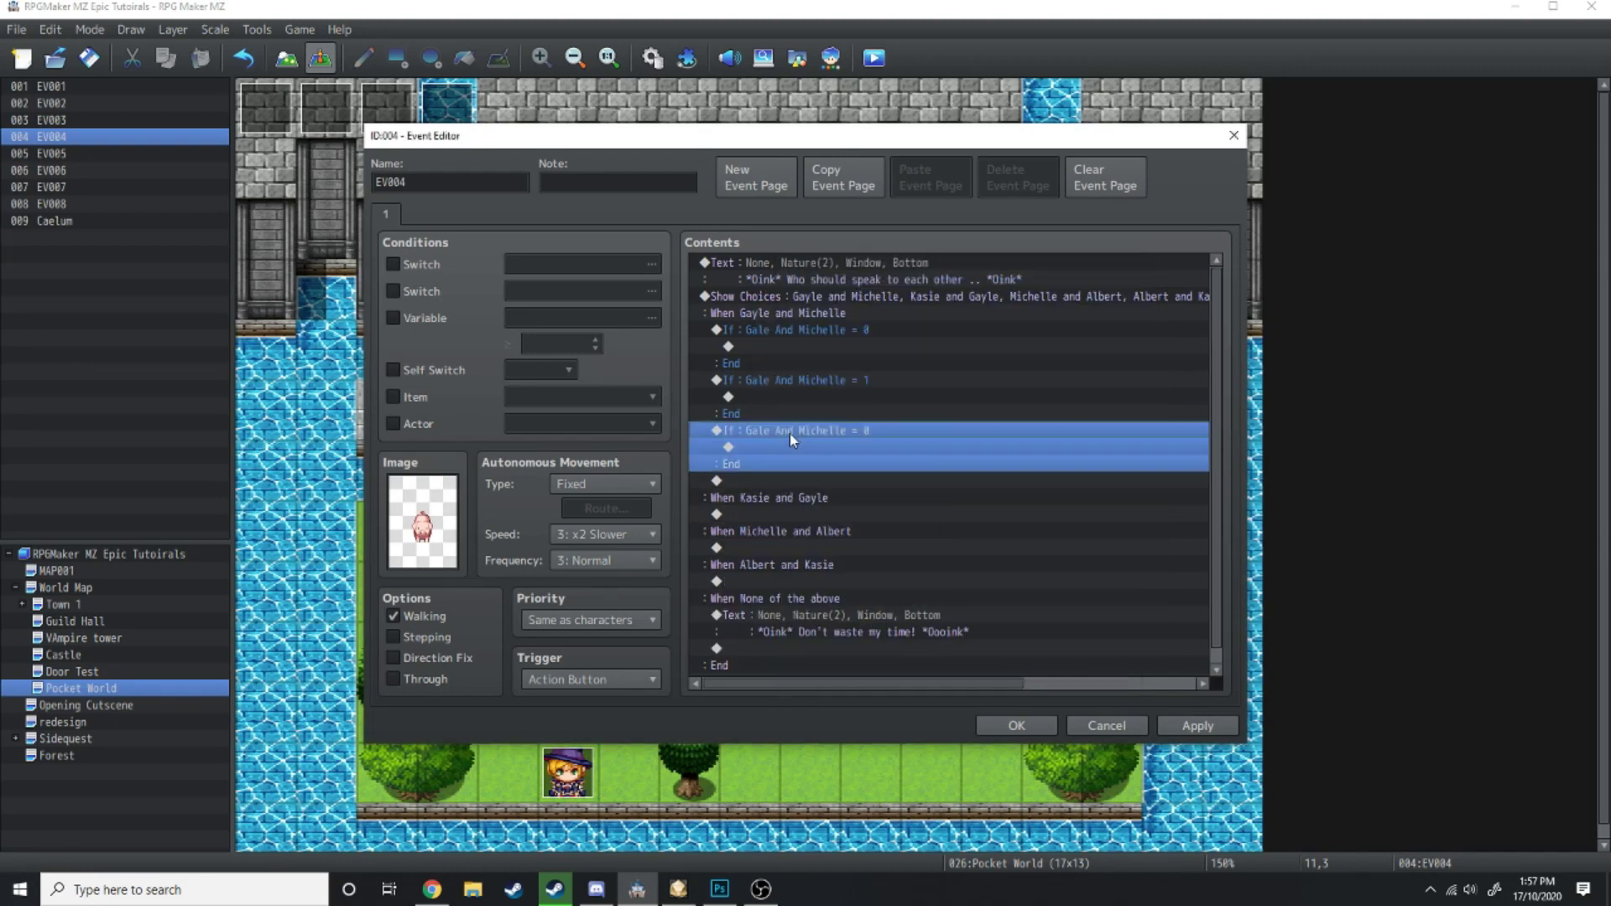
{"action": "right_click", "coordinate": [790, 433]}
{"action": "left_click", "coordinate": [818, 459]}
{"action": "left_click", "coordinate": [1029, 410]}
{"action": "left_click", "coordinate": [1029, 410]}
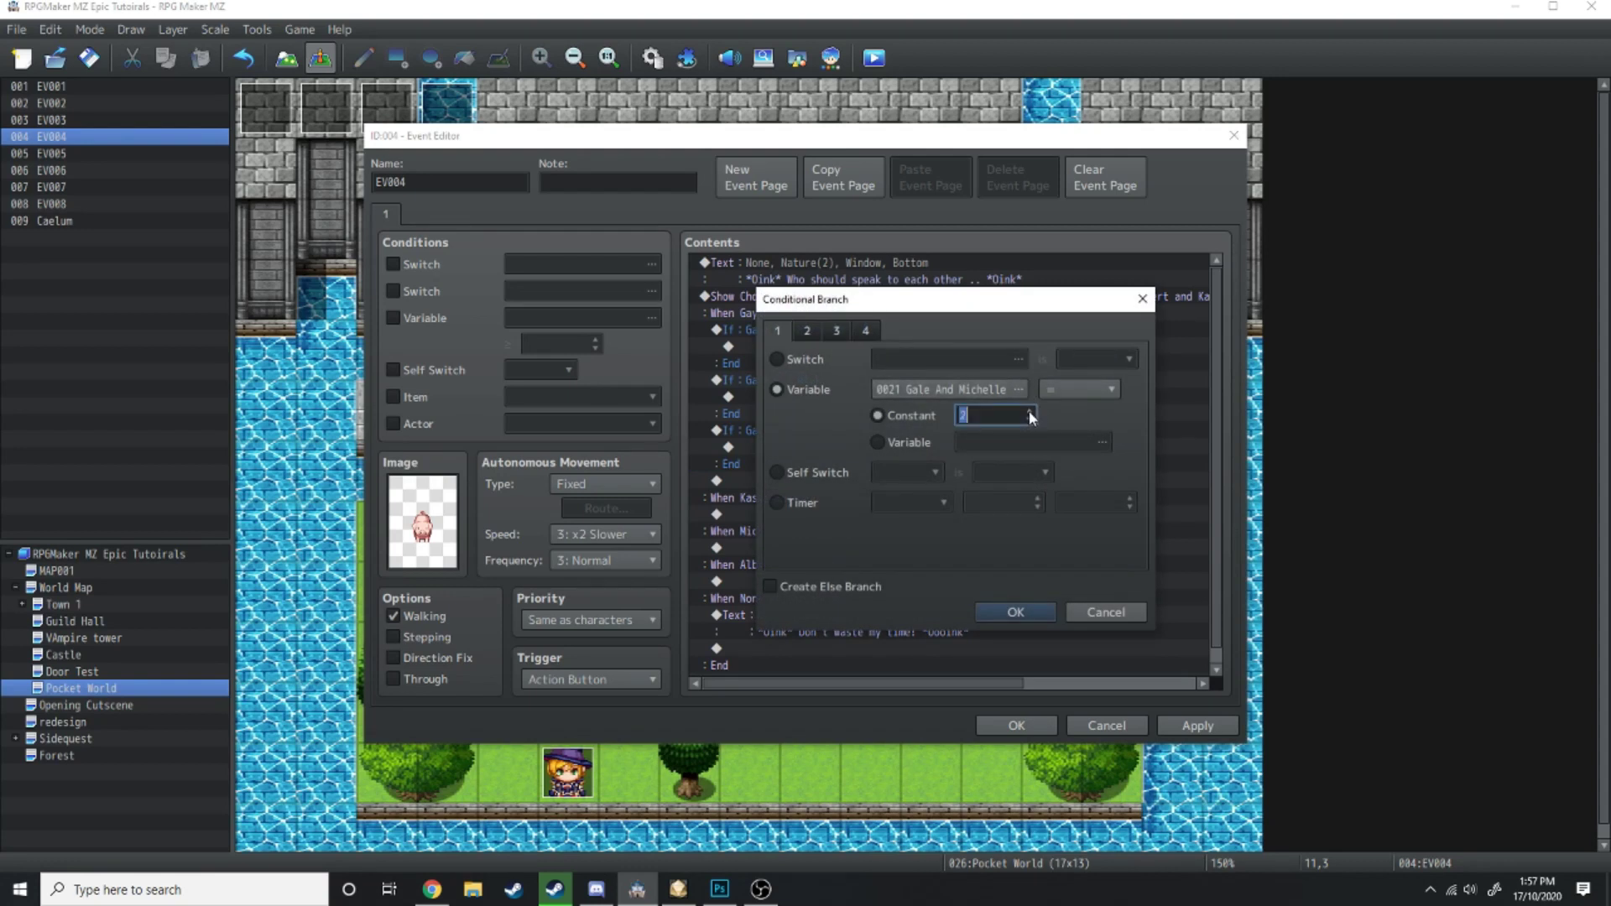
{"action": "left_click", "coordinate": [1017, 611]}
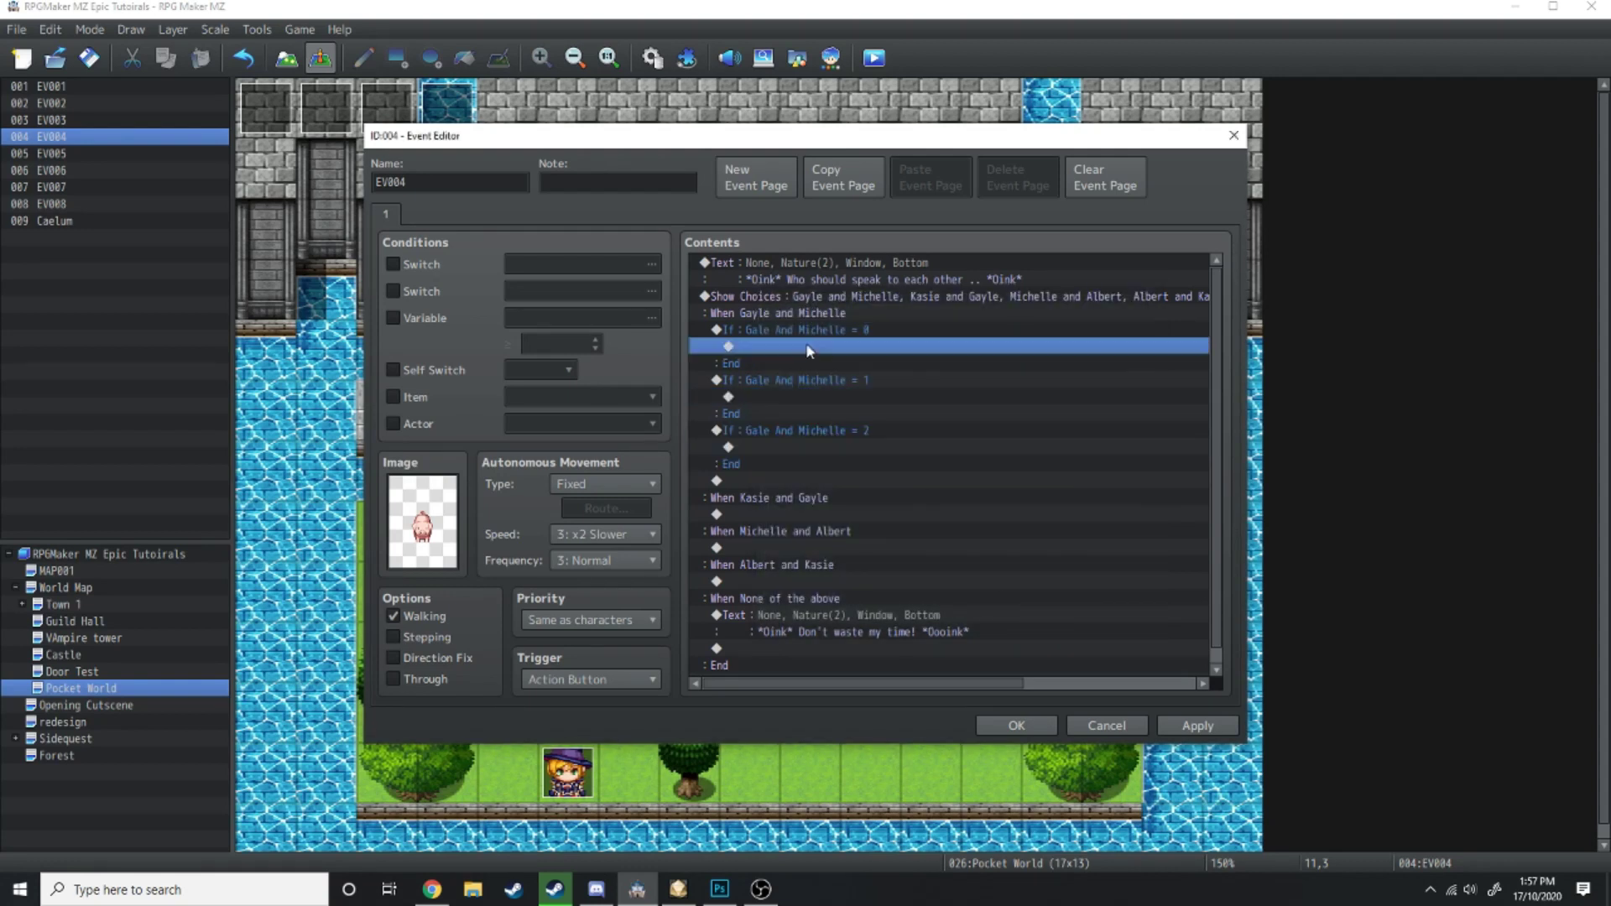
{"action": "left_click", "coordinate": [801, 400]}
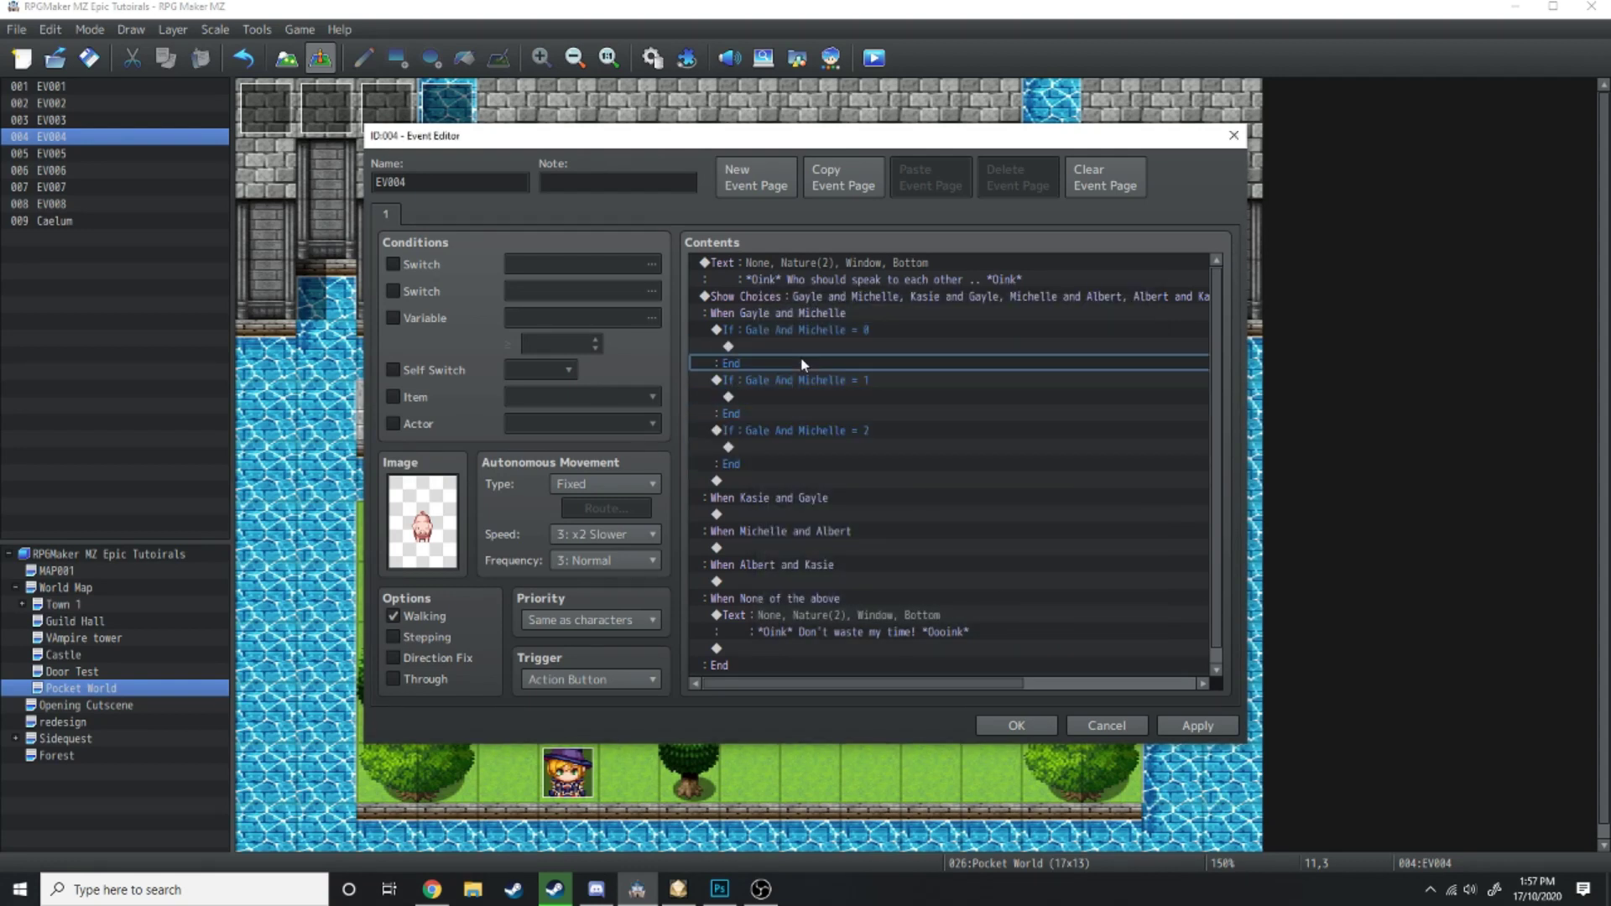
{"action": "left_click", "coordinate": [811, 449]}
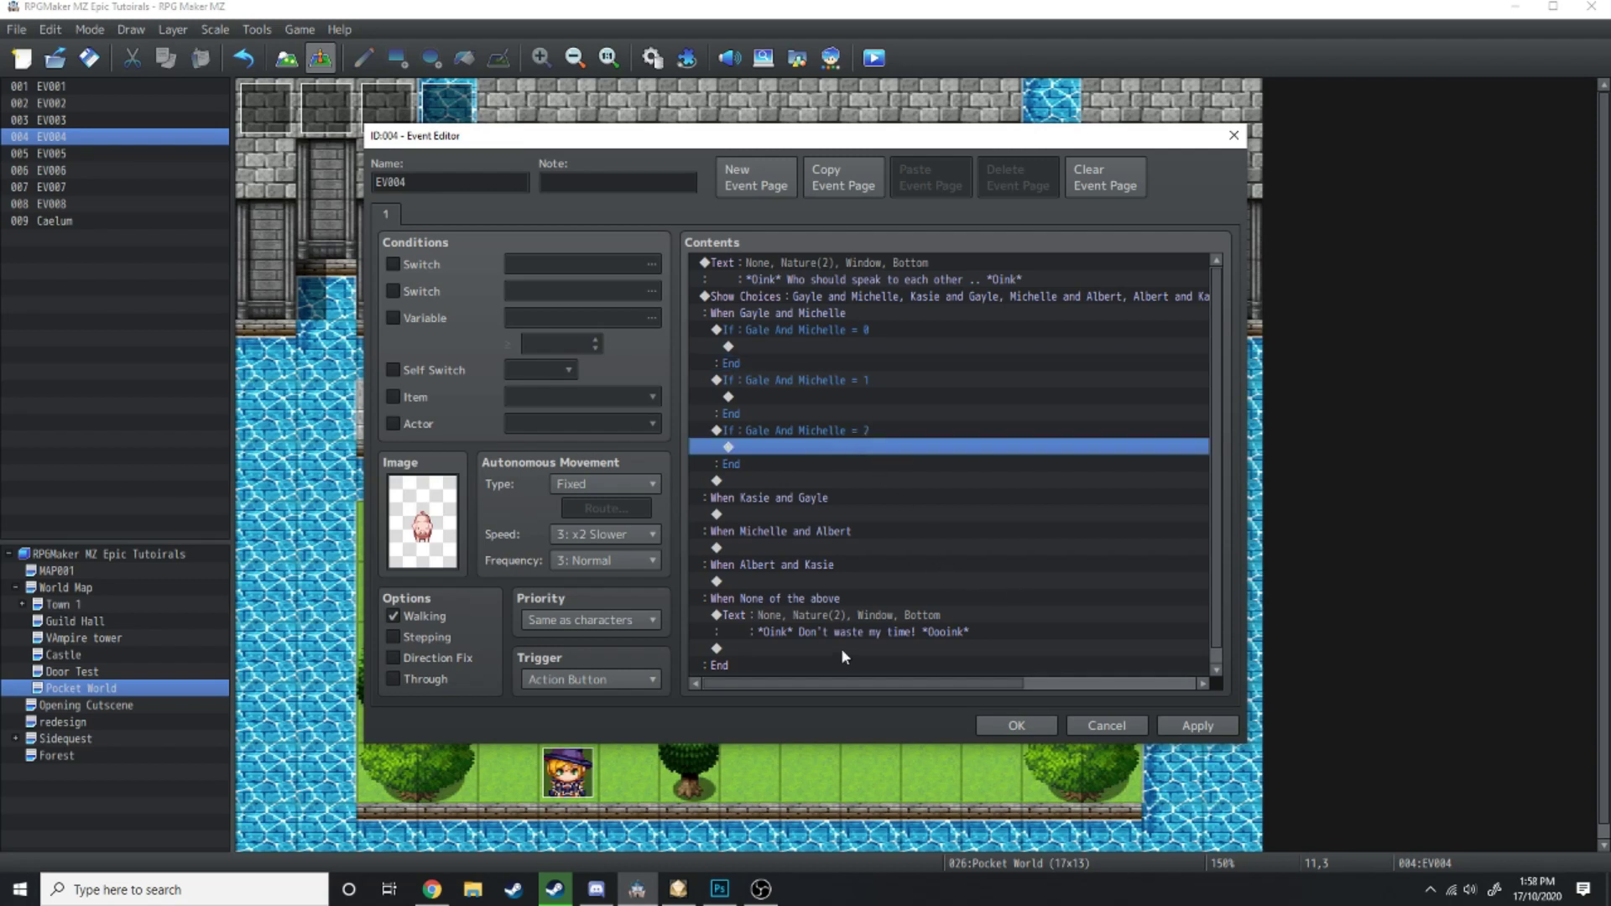
Have the pig say "They are already close enough ahaha *OOOOOooooink*" in the = 2 branch
{"action": "double_click", "coordinate": [846, 446]}
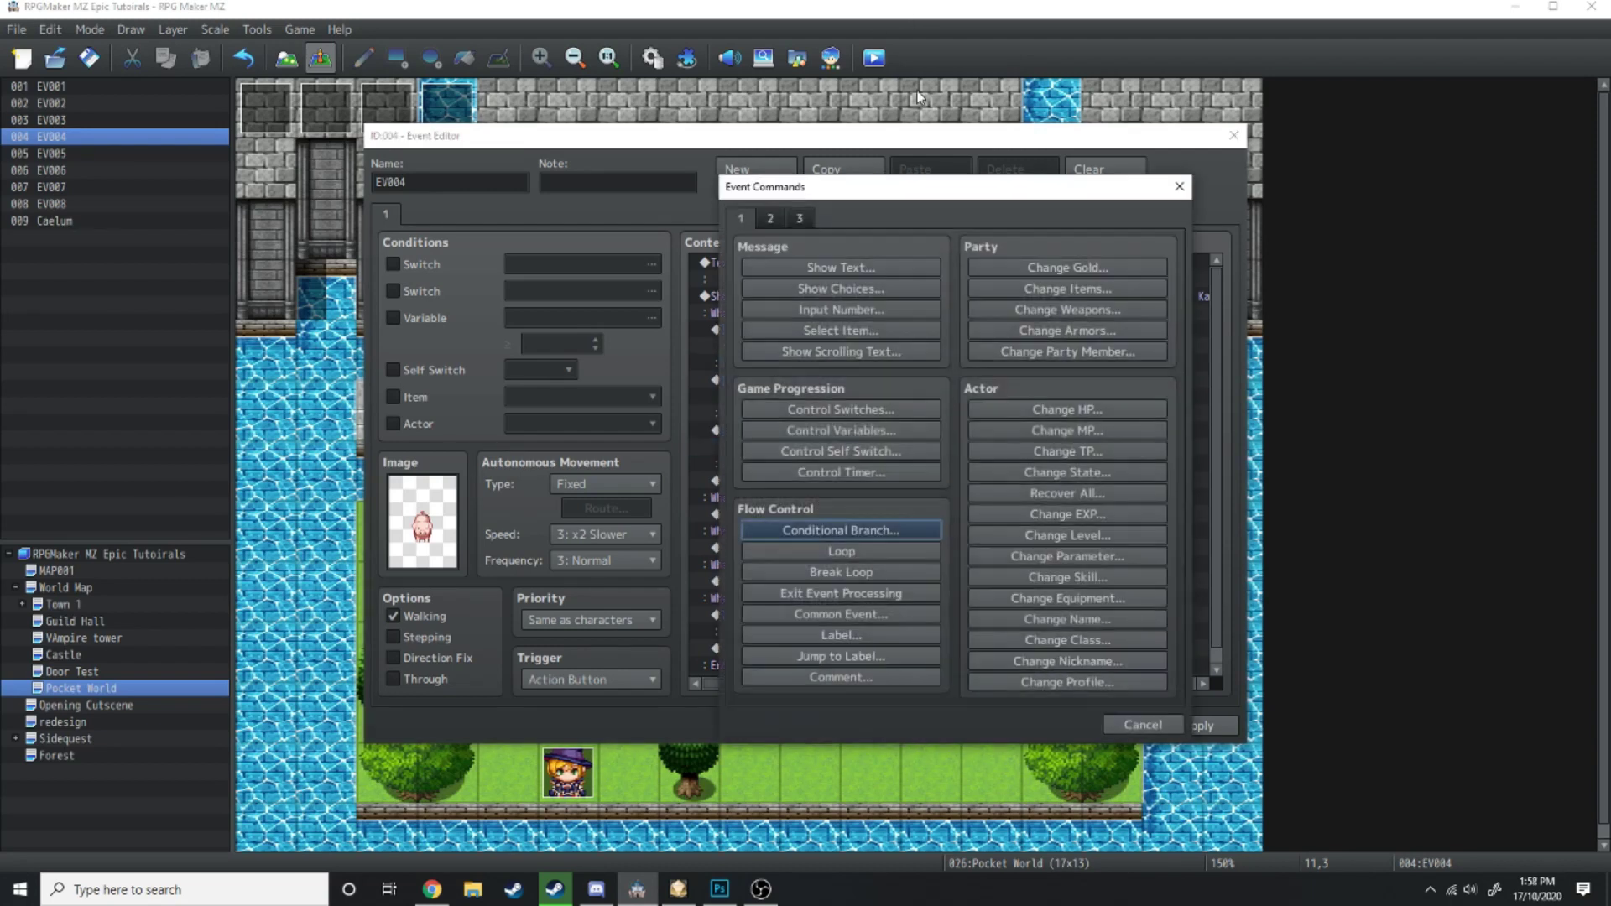
{"action": "left_click", "coordinate": [859, 262]}
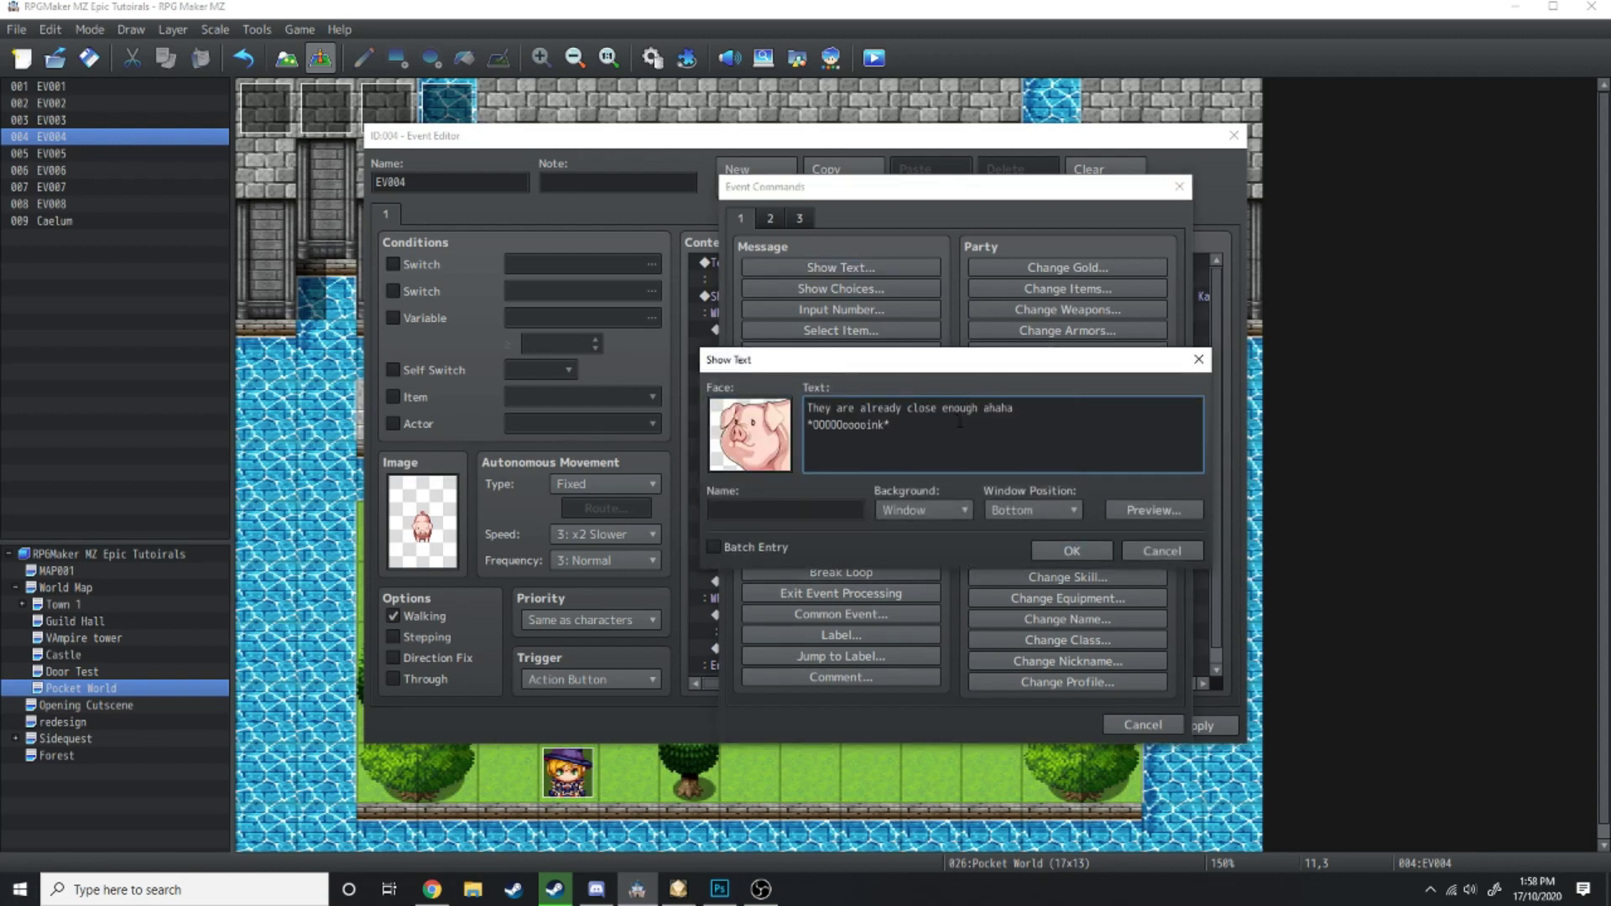
{"action": "left_click", "coordinate": [1071, 551]}
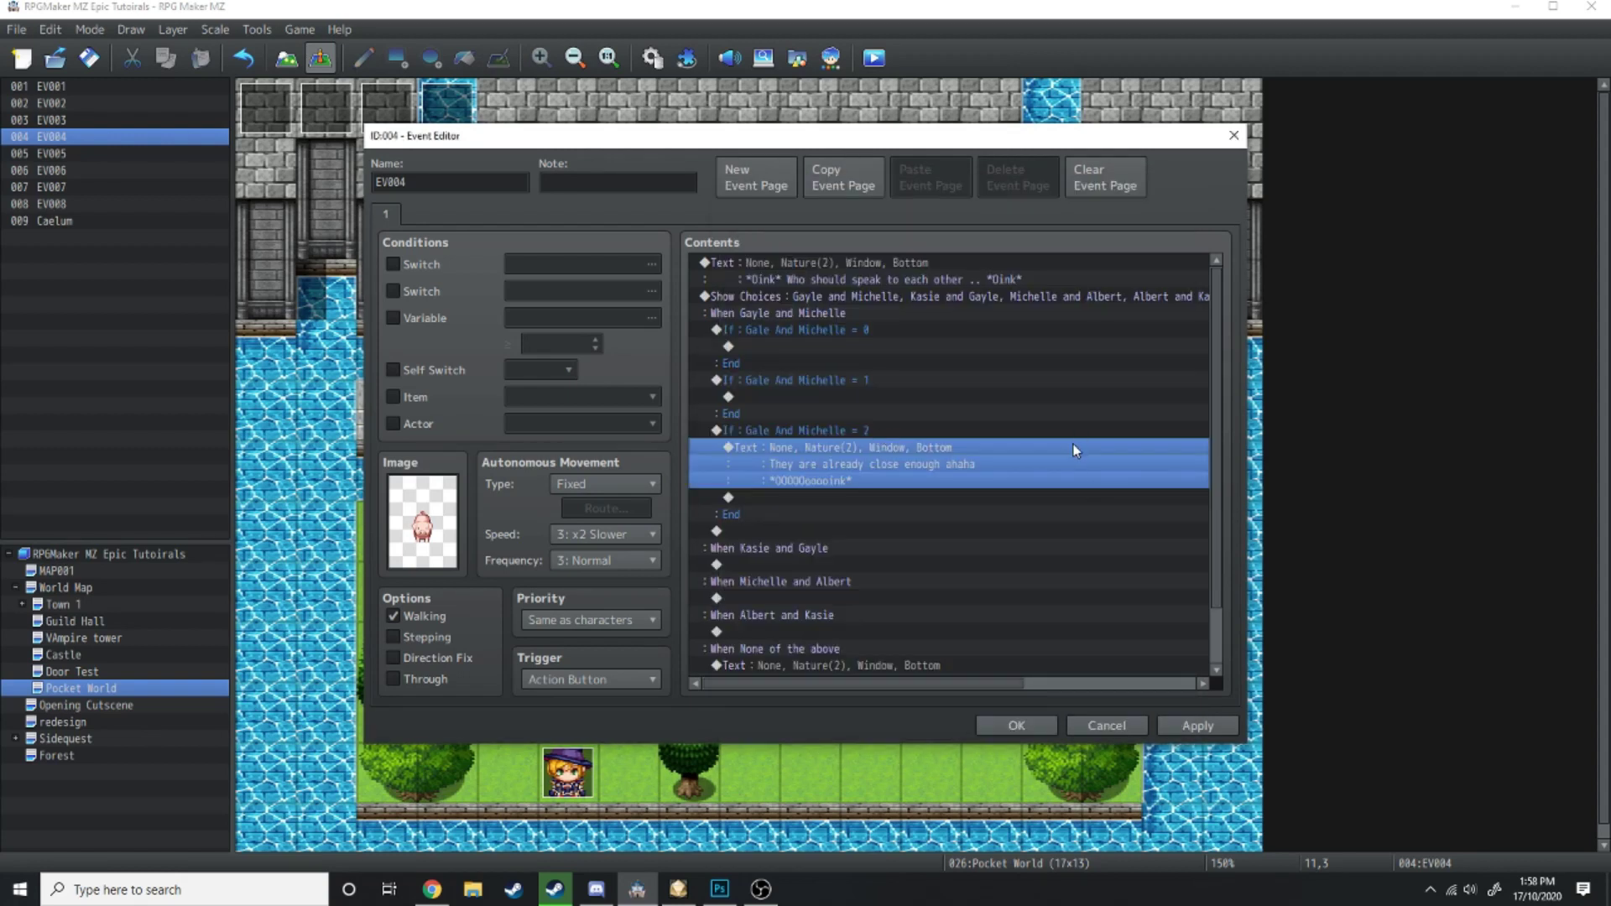
Add Gayle's compliment and Michelle's "Wow! Thanks Gayle." reply under the = 0 branch
{"action": "double_click", "coordinate": [816, 346]}
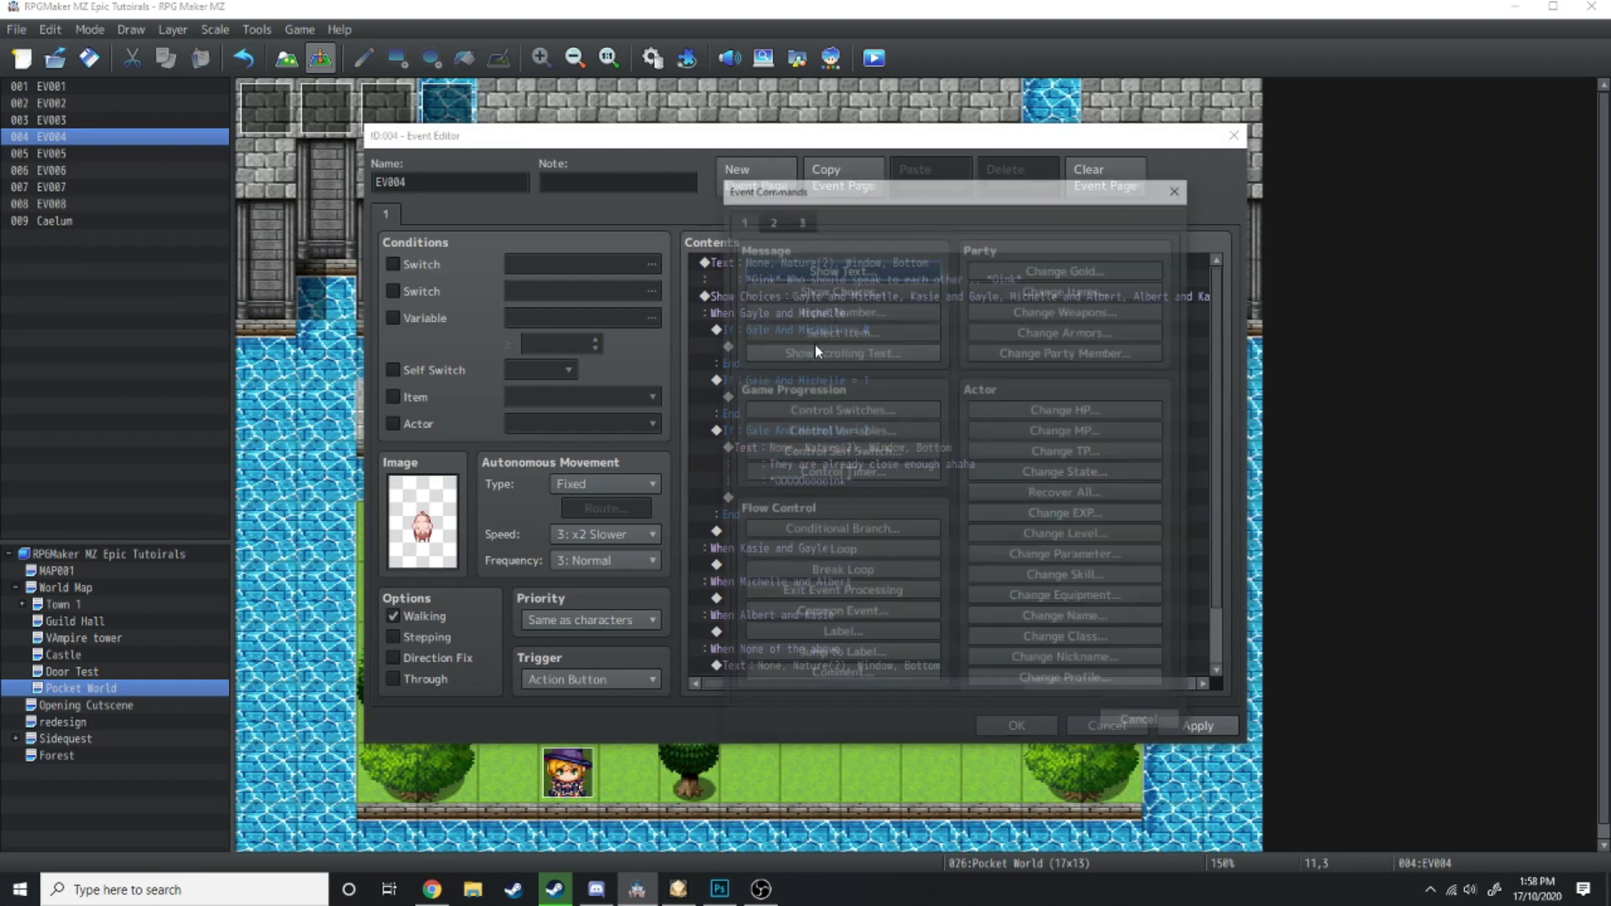
{"action": "left_click", "coordinate": [841, 262]}
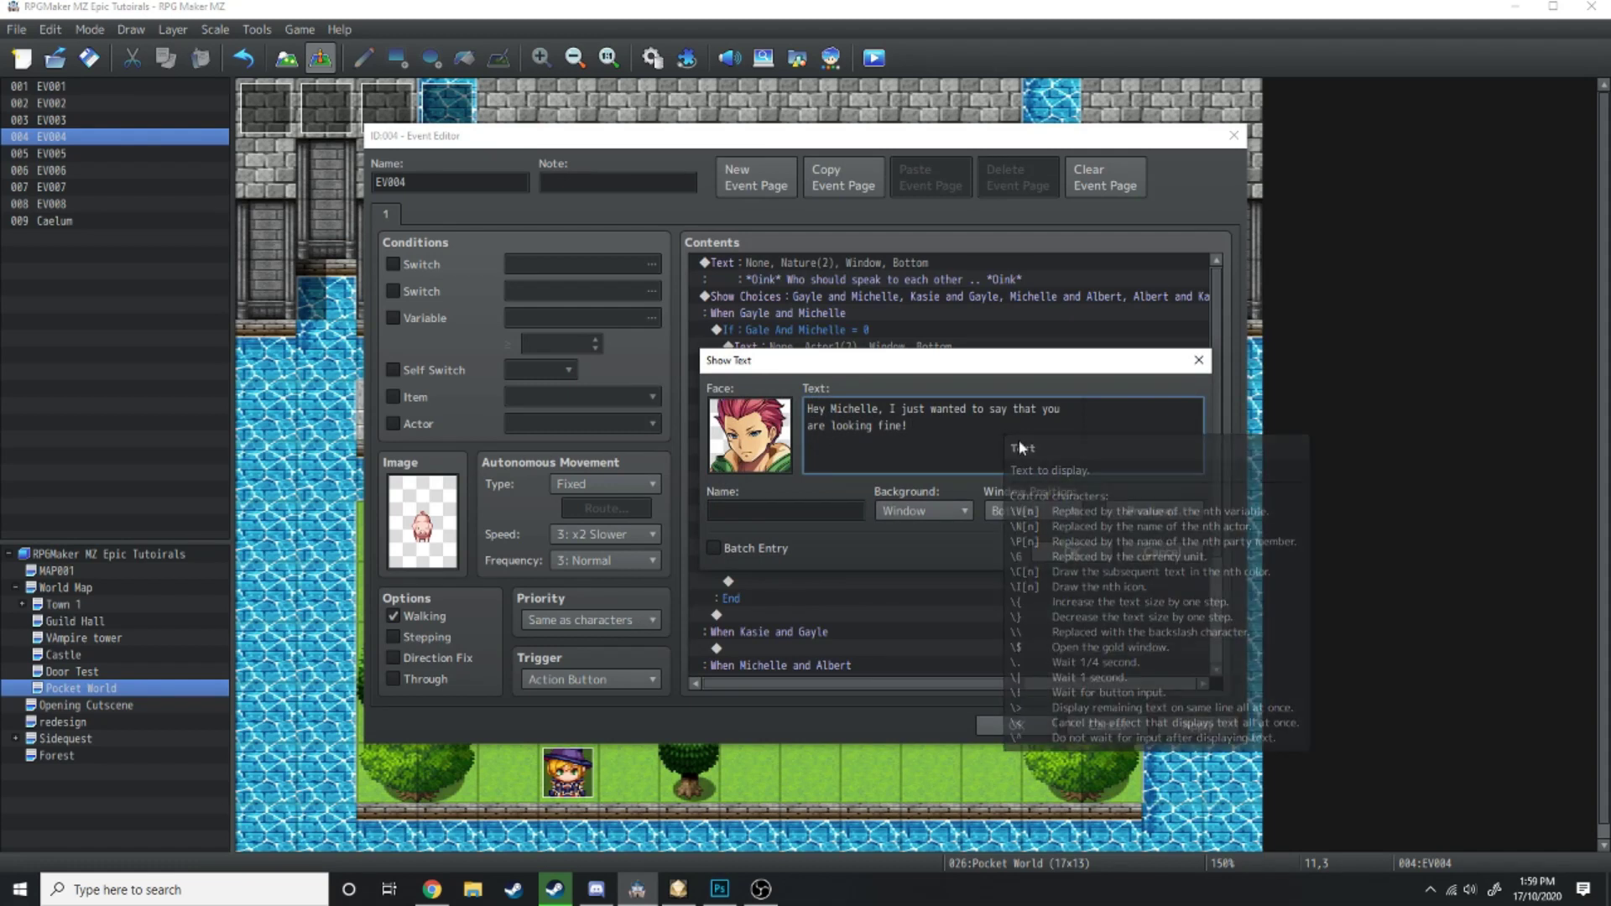
{"action": "left_click", "coordinate": [1006, 443]}
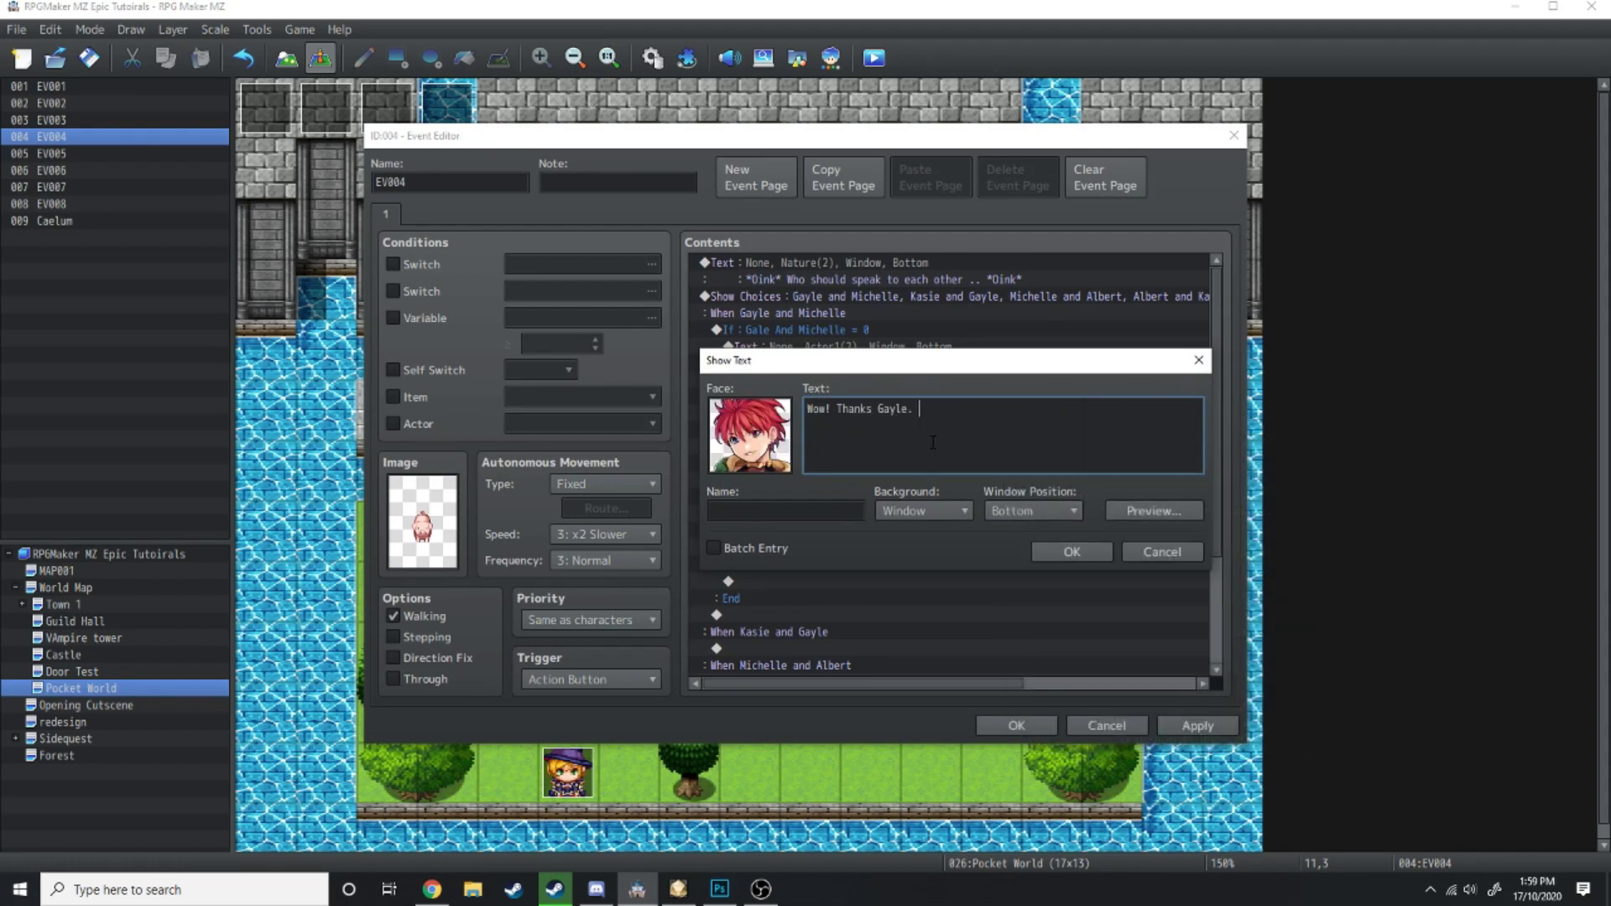
{"action": "left_click", "coordinate": [1066, 552]}
Add 1 to variable 0021 Gale And Michelle after the dialogue
{"action": "double_click", "coordinate": [808, 421]}
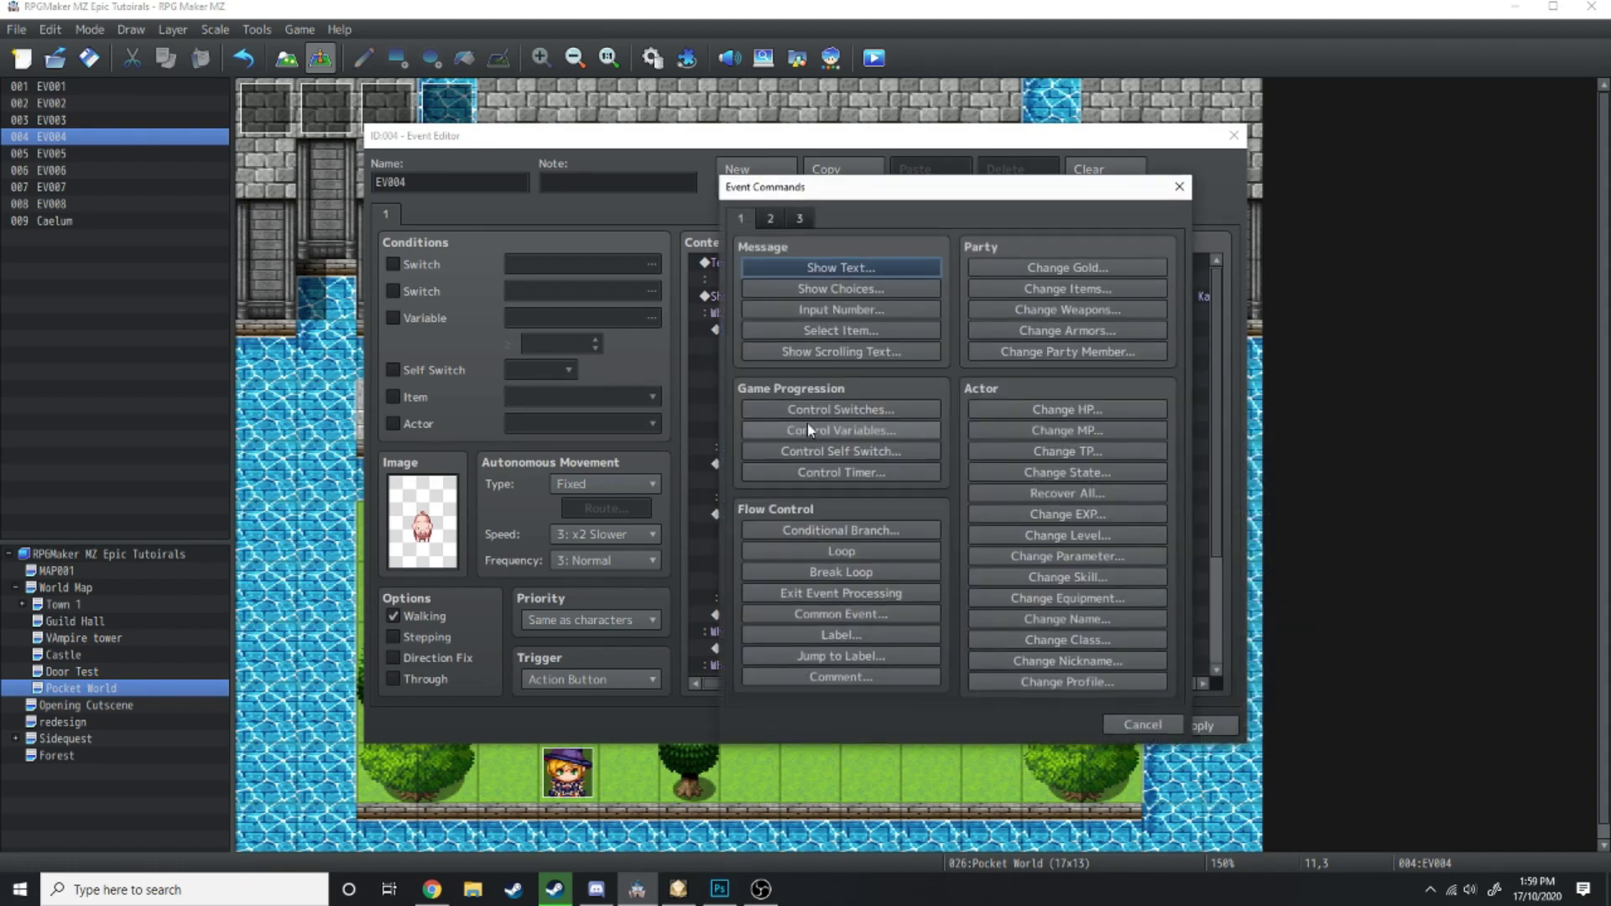
{"action": "left_click", "coordinate": [834, 428]}
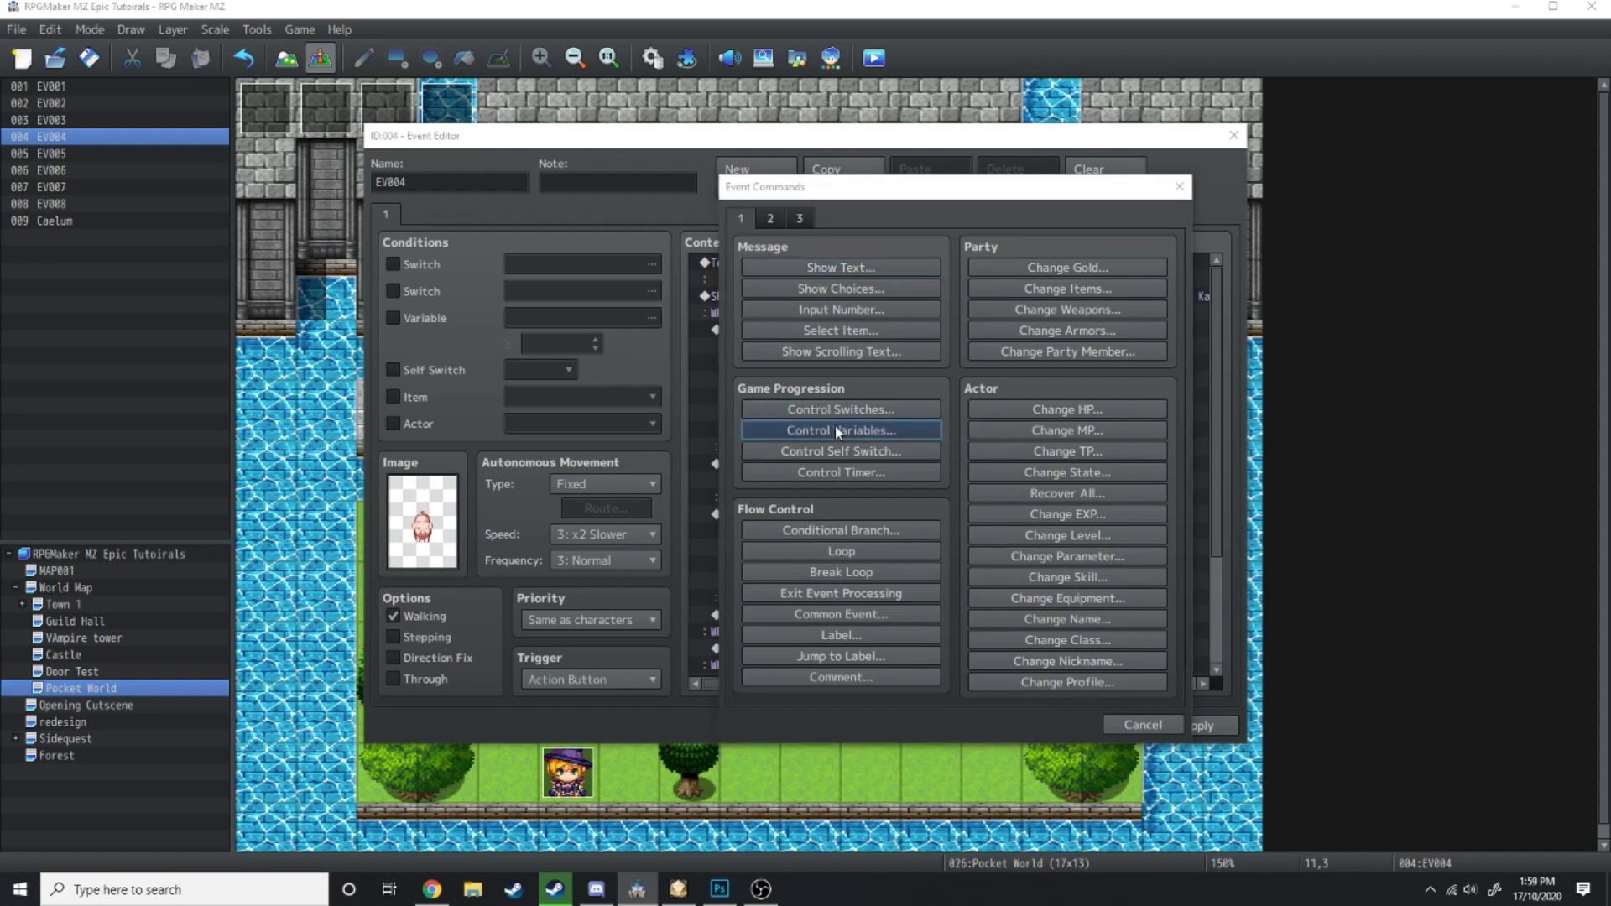
{"action": "left_click", "coordinate": [1007, 340]}
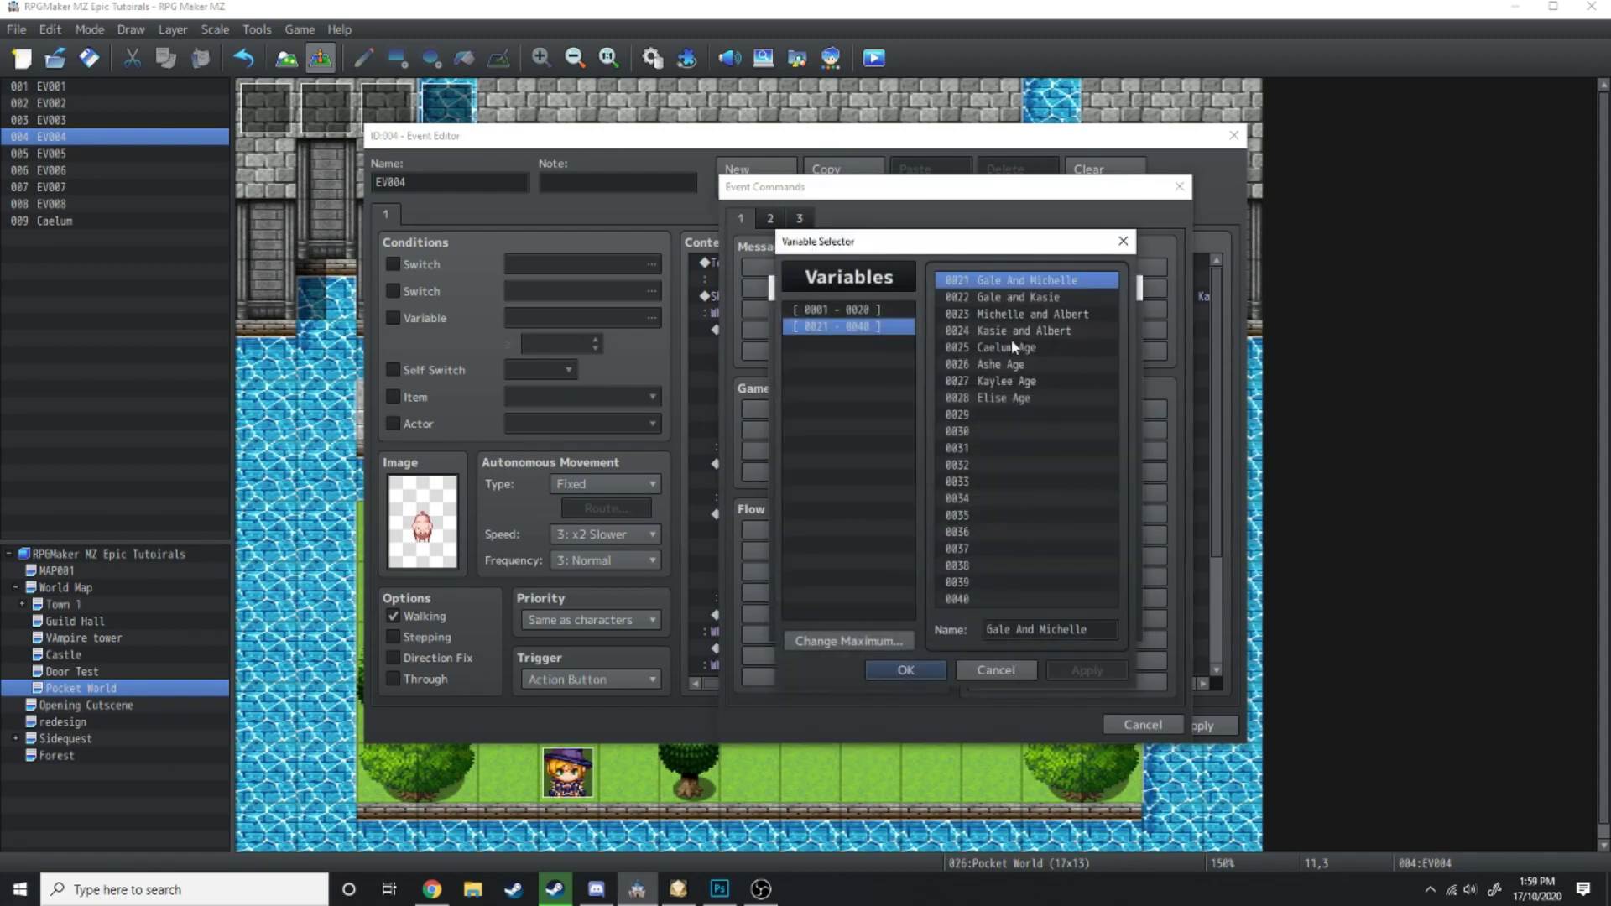
{"action": "double_click", "coordinate": [1019, 281]}
{"action": "left_click", "coordinate": [851, 425]}
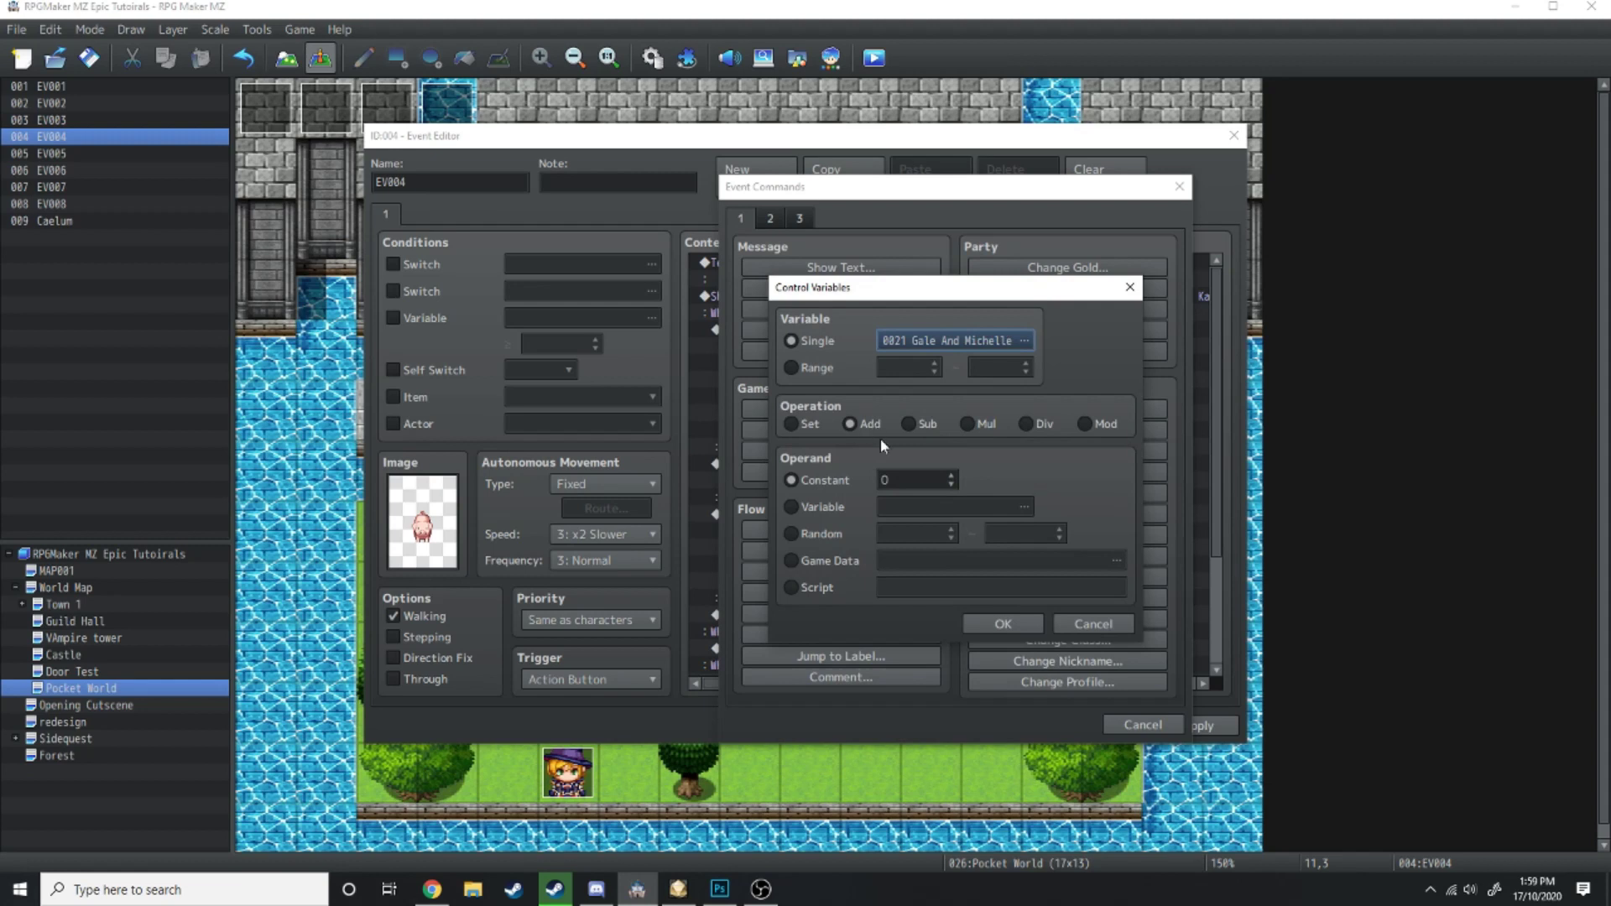
{"action": "left_click", "coordinate": [951, 475]}
{"action": "left_click", "coordinate": [1025, 621]}
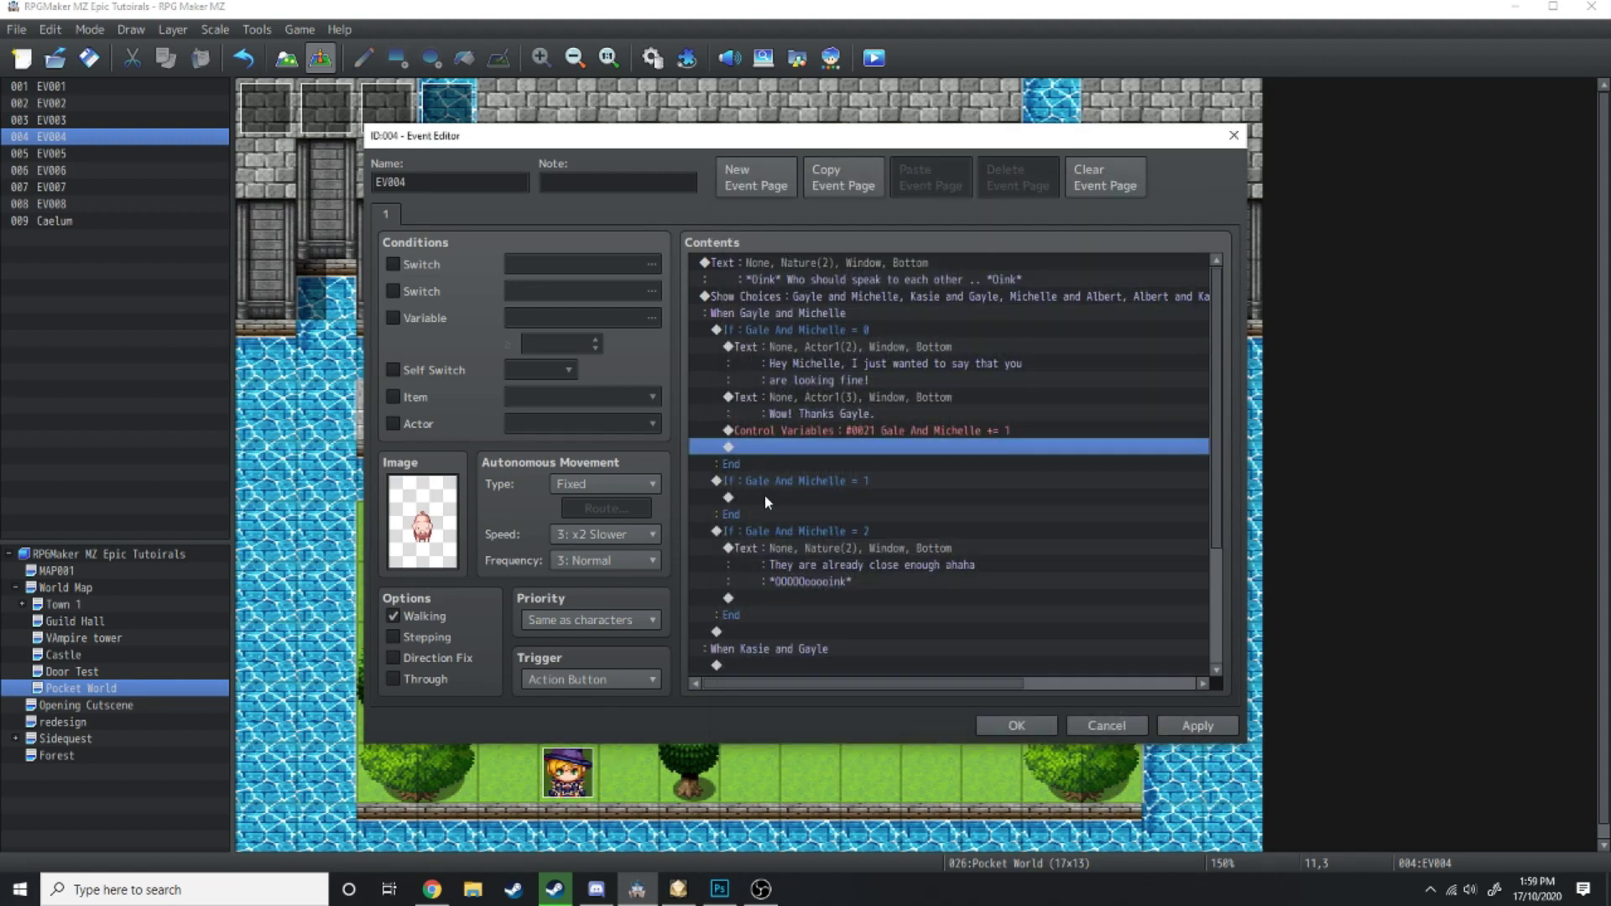
Add Gayle and Michelle's greeting under the = 1 branch and paste the +1 variable command
{"action": "double_click", "coordinate": [774, 491]}
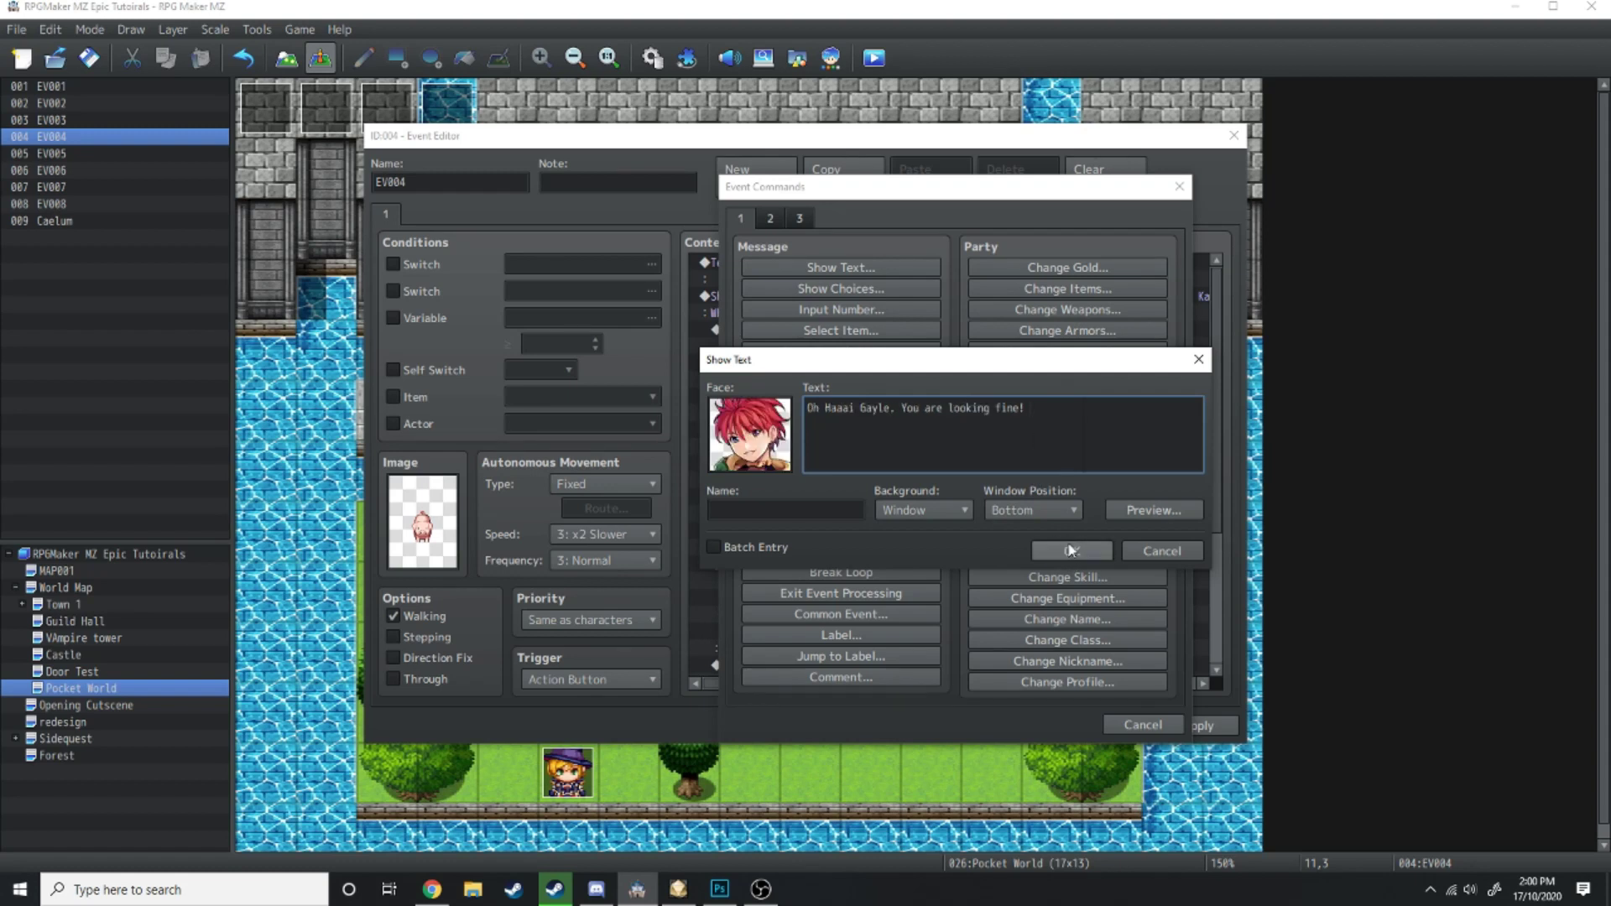
{"action": "left_click", "coordinate": [1071, 551]}
{"action": "left_click", "coordinate": [920, 425]}
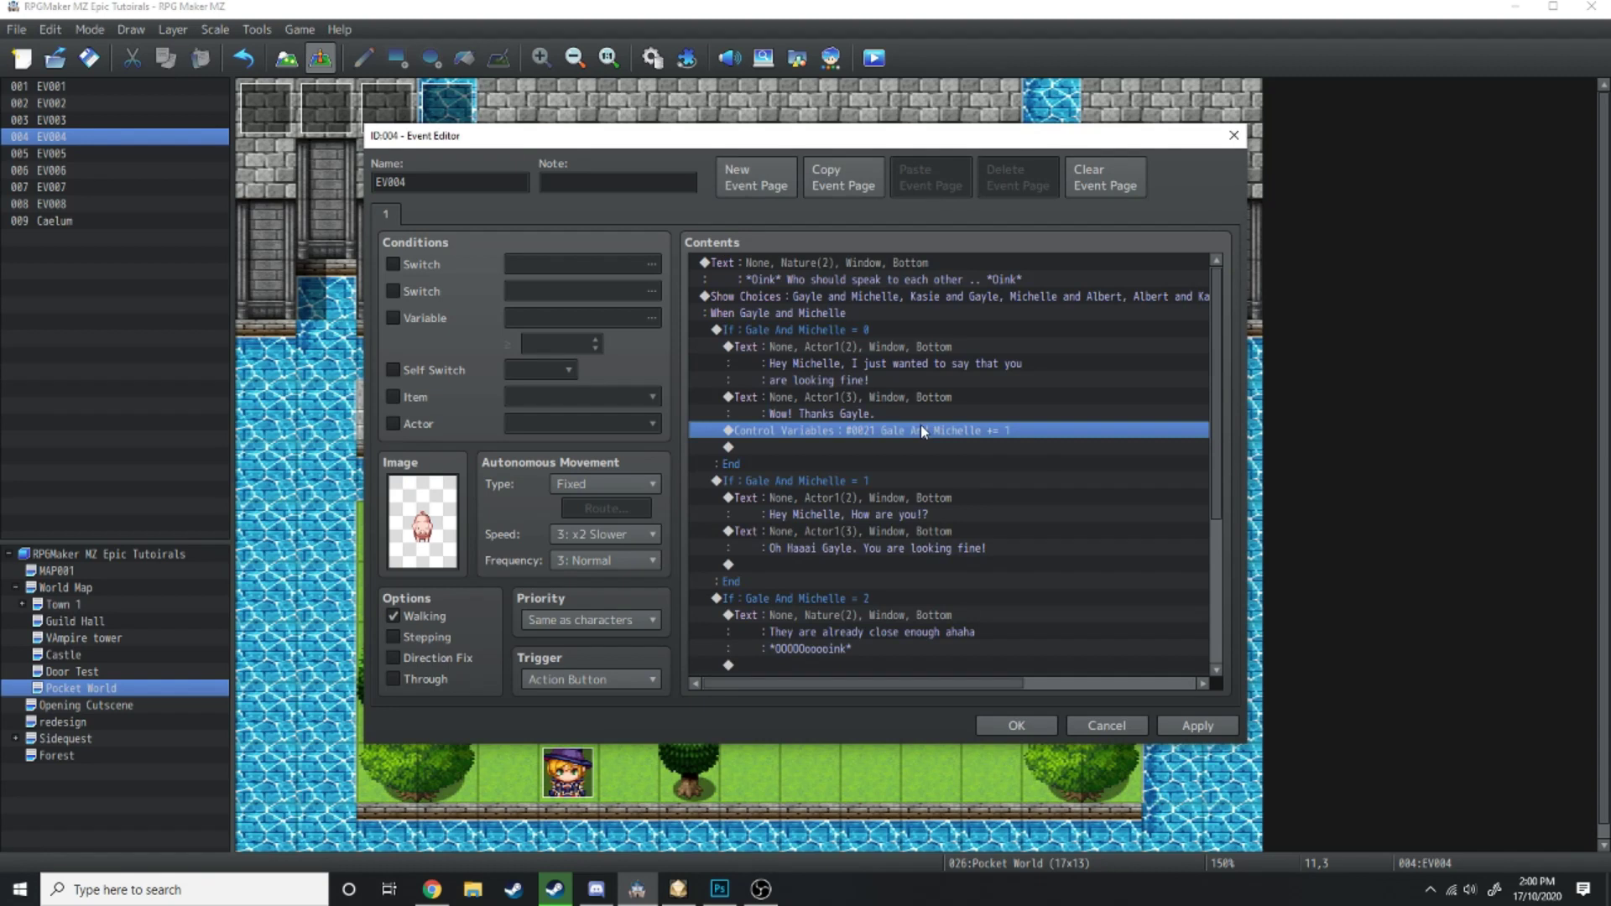
{"action": "left_click", "coordinate": [879, 580]}
{"action": "left_click", "coordinate": [879, 572]}
{"action": "key", "text": "ctrl+v"}
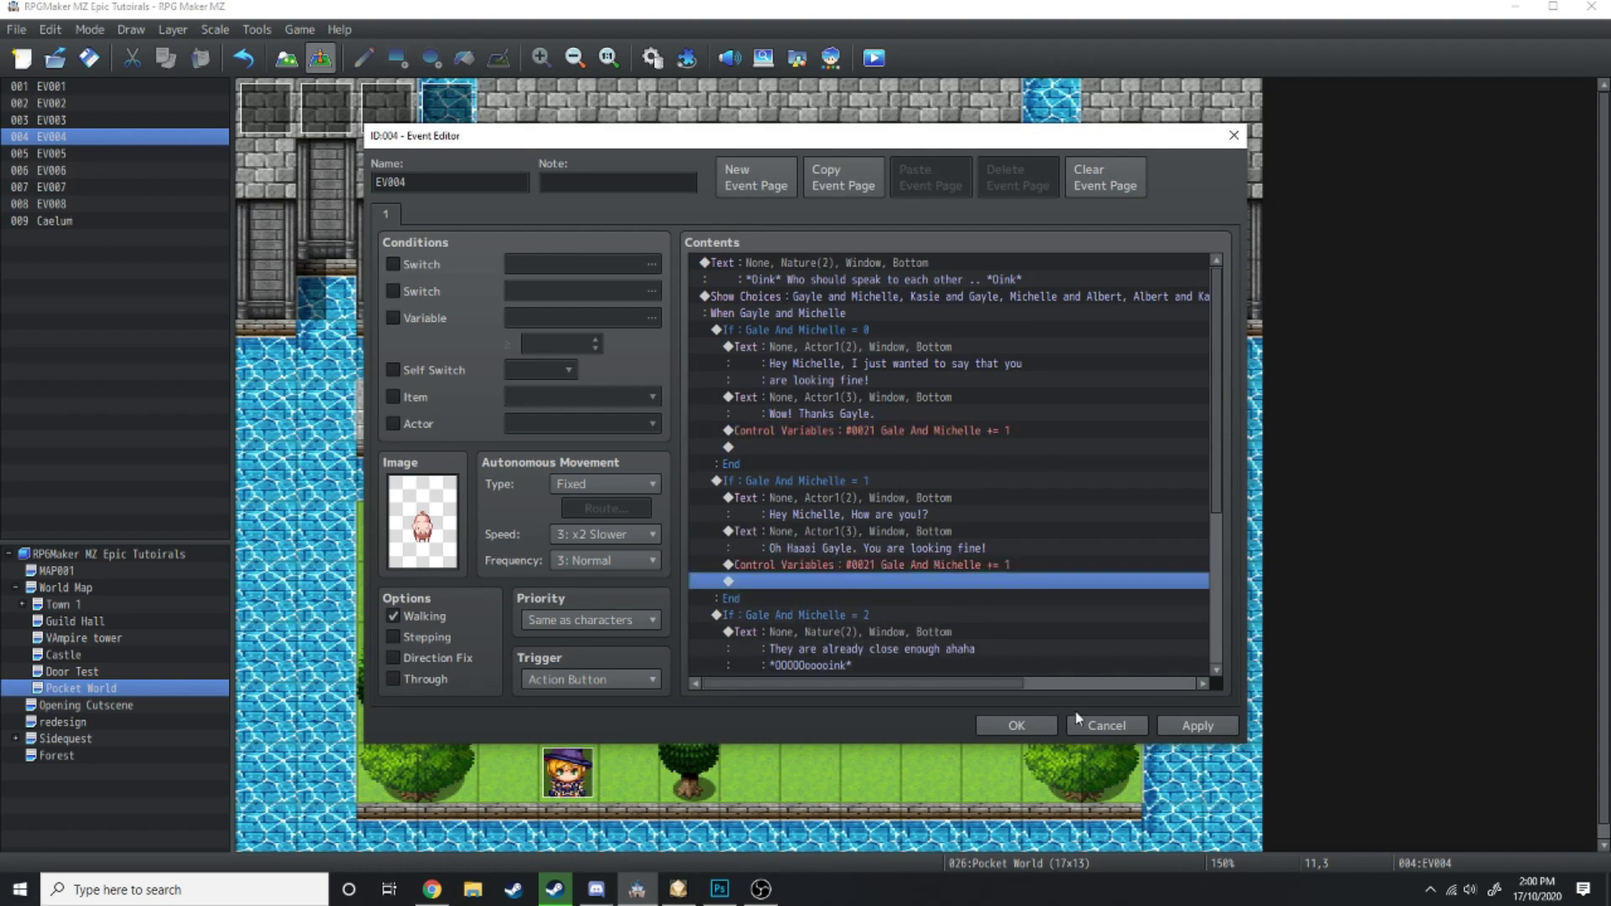
Select the = 0 branch commands and save and close the pig's event
{"action": "left_click", "coordinate": [803, 345]}
{"action": "left_click", "coordinate": [793, 334]}
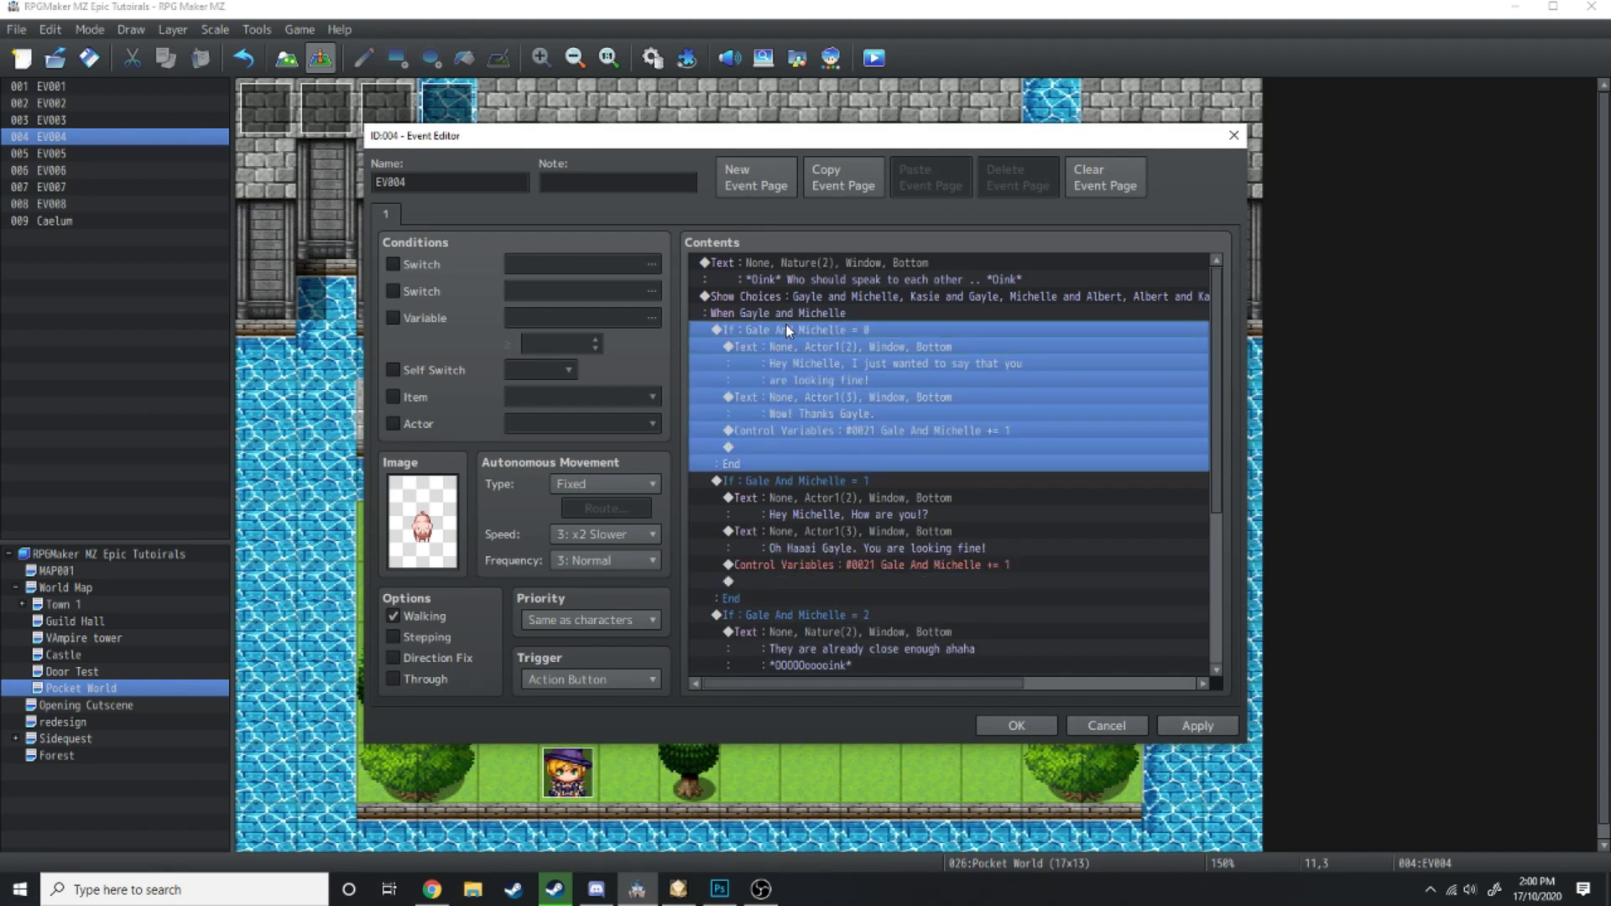
{"action": "left_click", "coordinate": [1017, 725]}
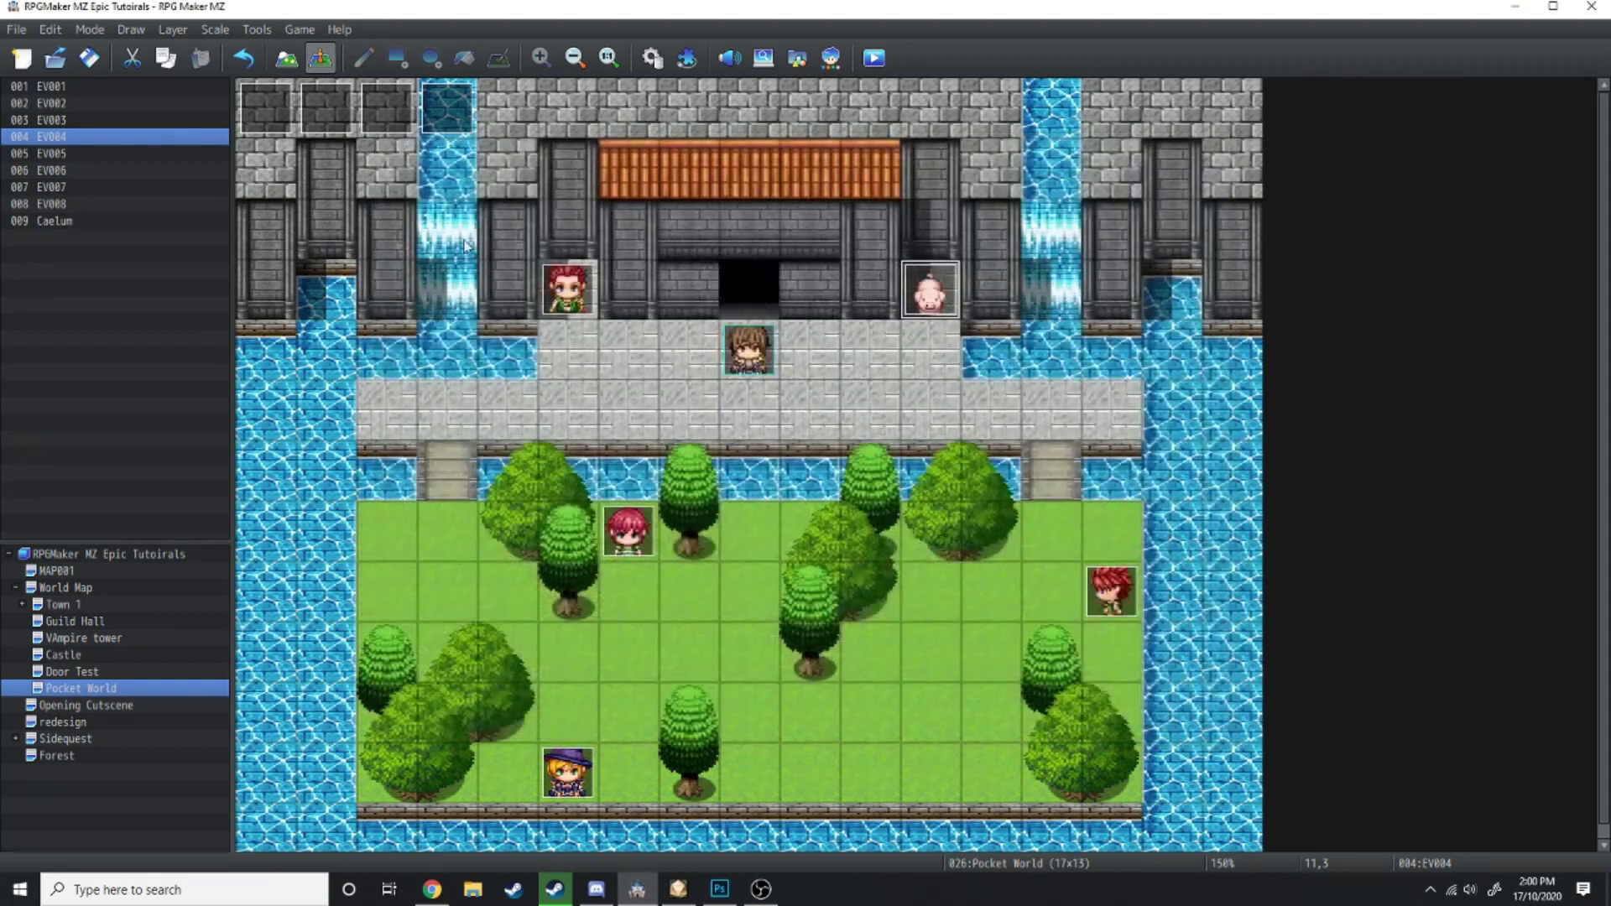
Review the hidden child event's self switch command and second-page announcement dialogue
{"action": "double_click", "coordinate": [260, 92]}
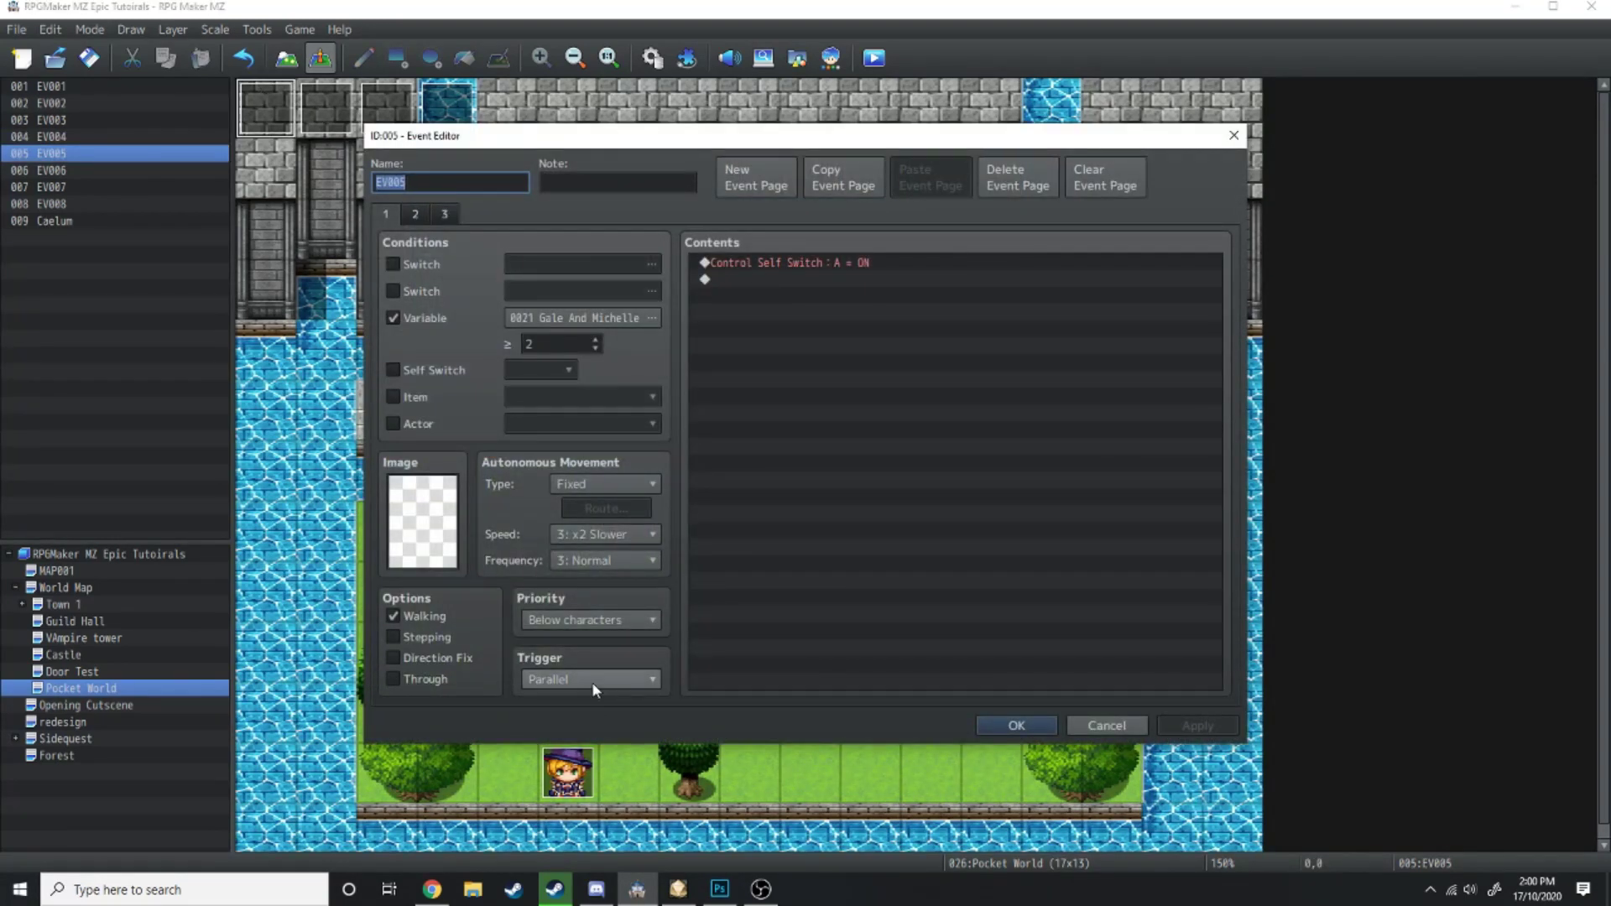
{"action": "left_click", "coordinate": [739, 263]}
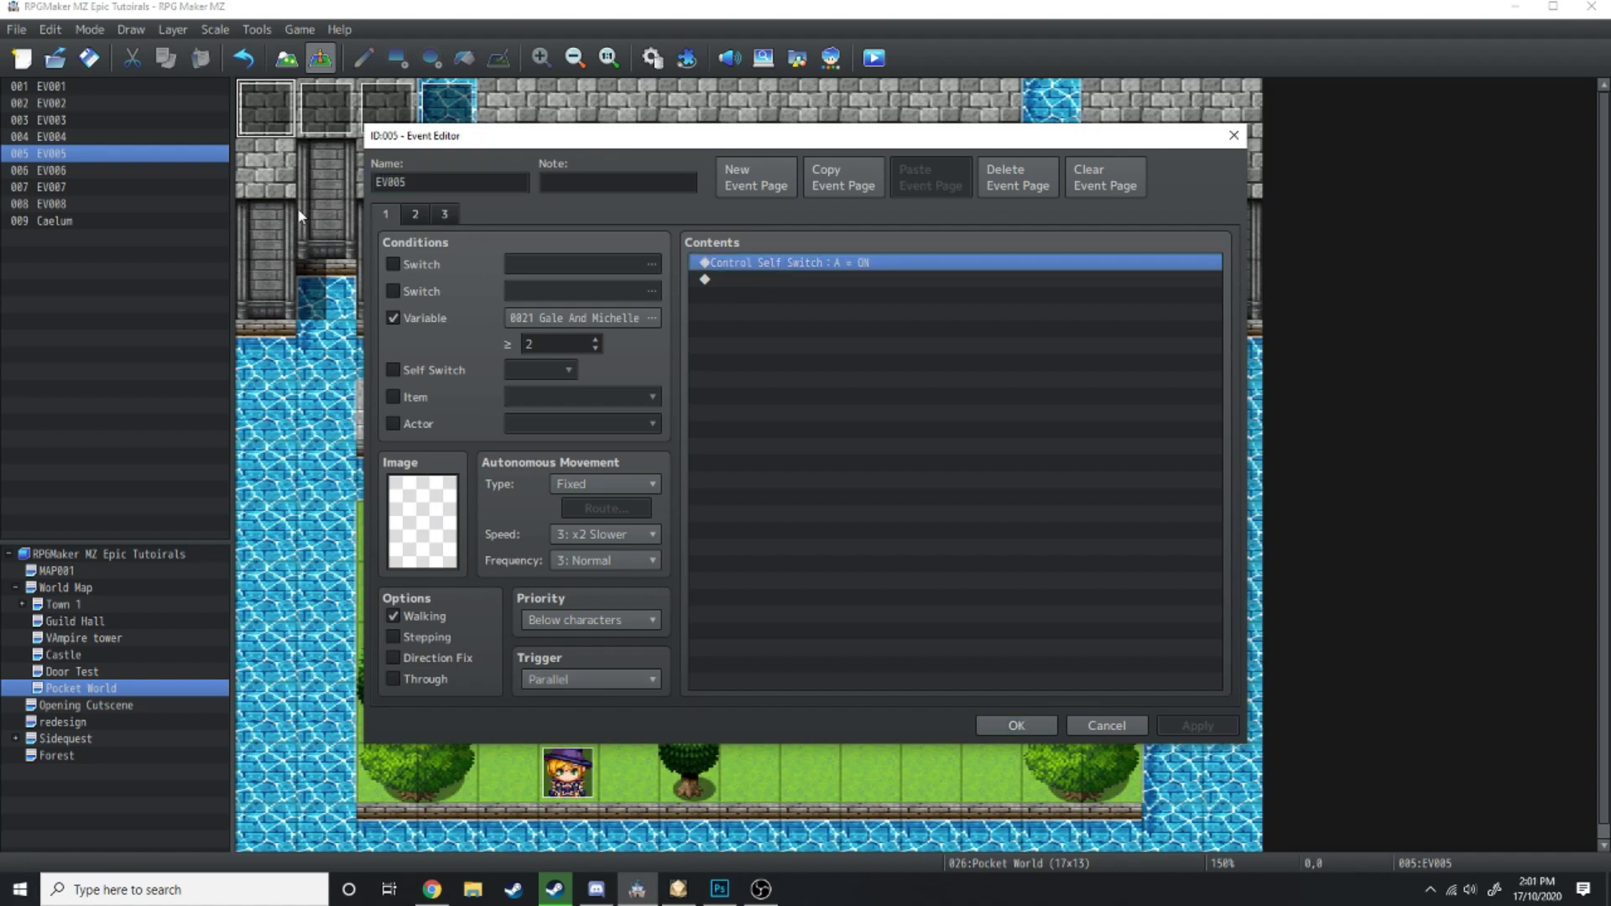
{"action": "left_click", "coordinate": [420, 214]}
{"action": "left_click", "coordinate": [827, 262]}
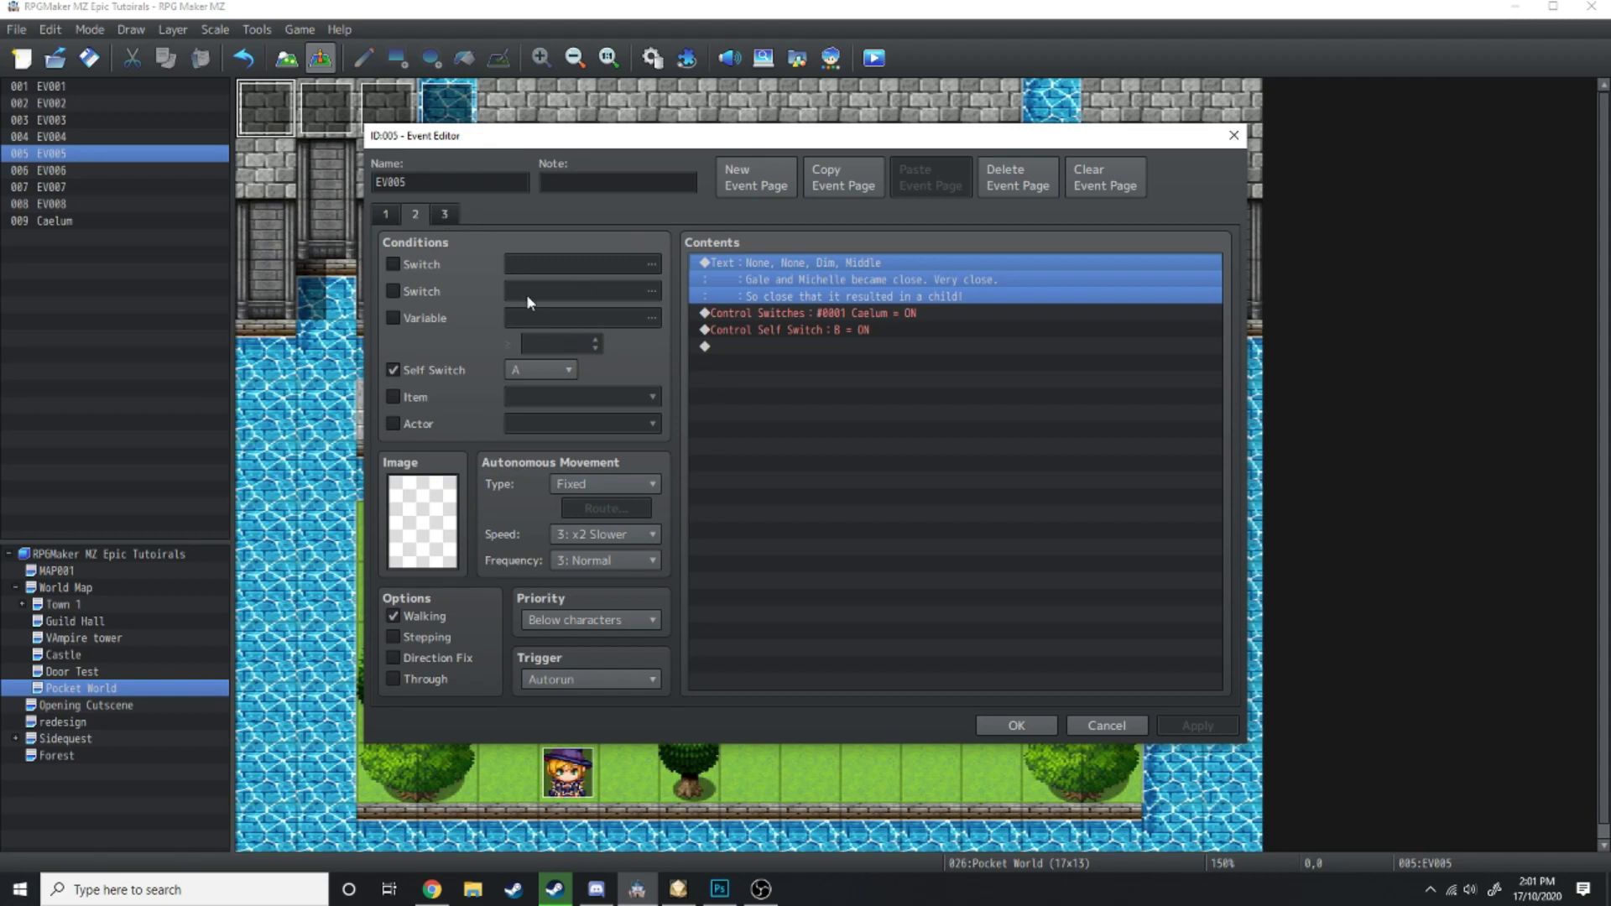
{"action": "left_click", "coordinate": [843, 313]}
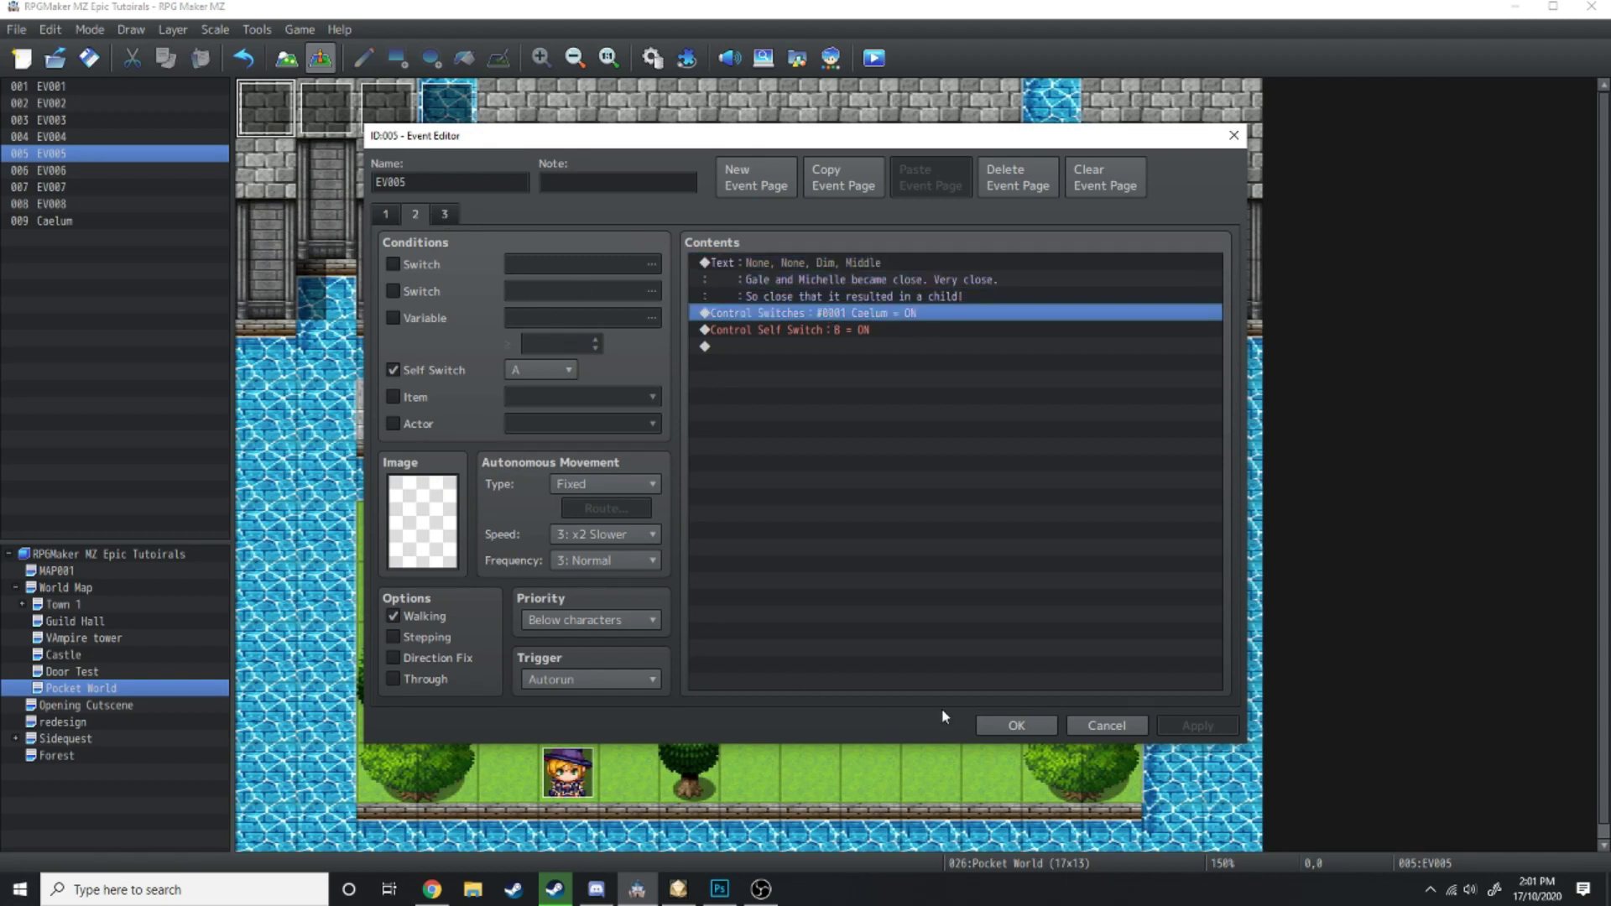
{"action": "left_click", "coordinate": [1014, 726]}
Paste a Show Text onto Caelum's page 2 and change it to 'I am the strongest!'
{"action": "double_click", "coordinate": [628, 531]}
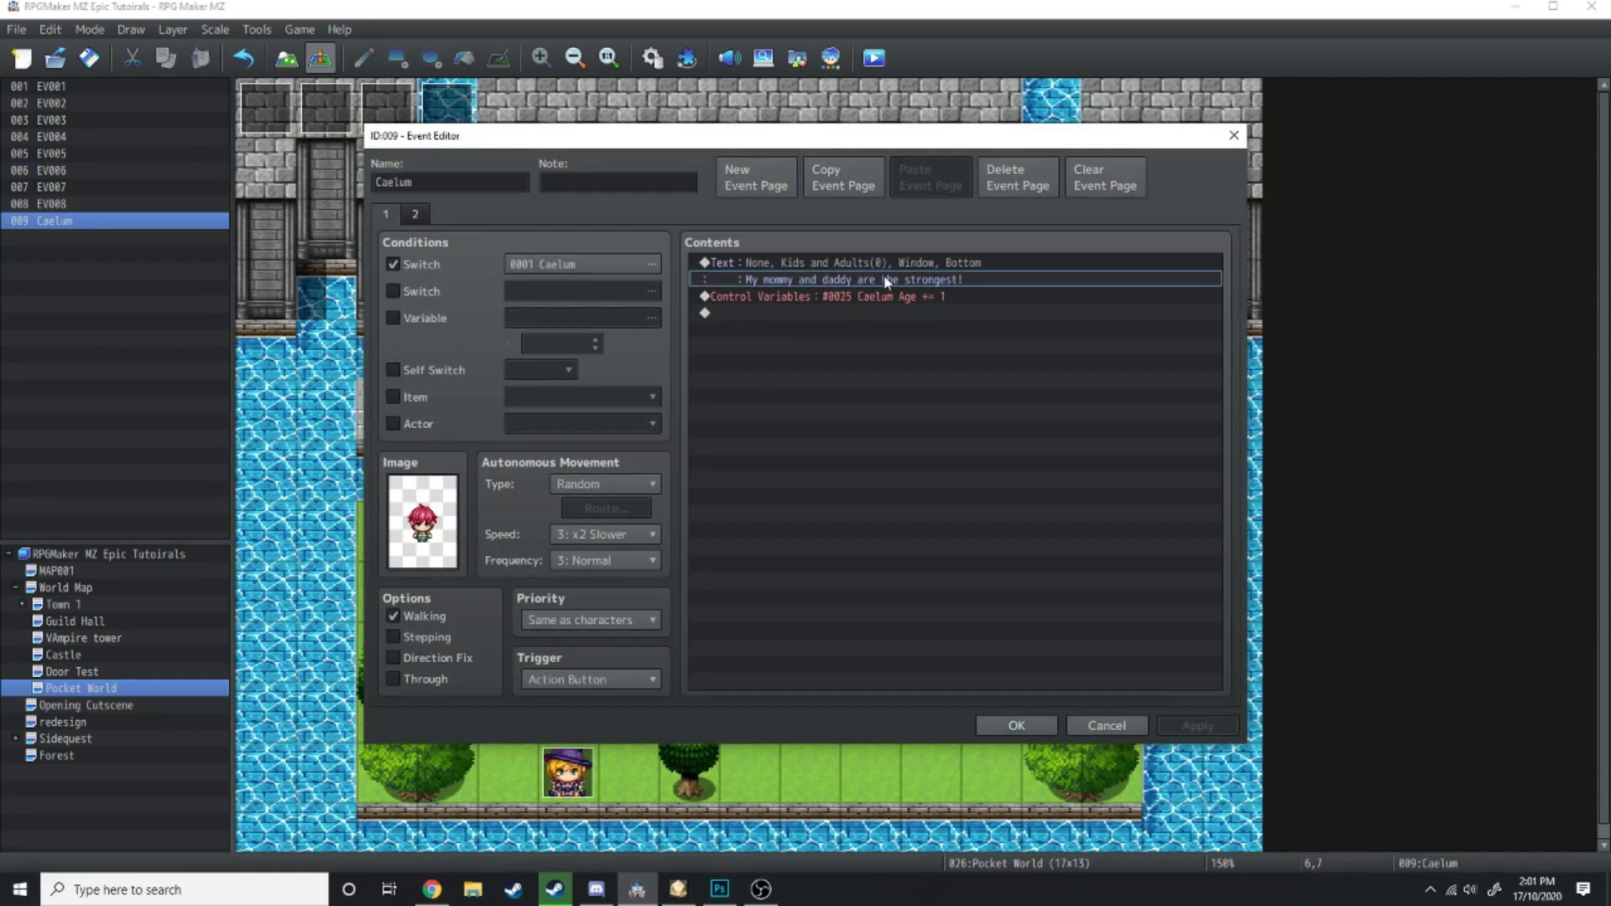
{"action": "left_click", "coordinate": [814, 284]}
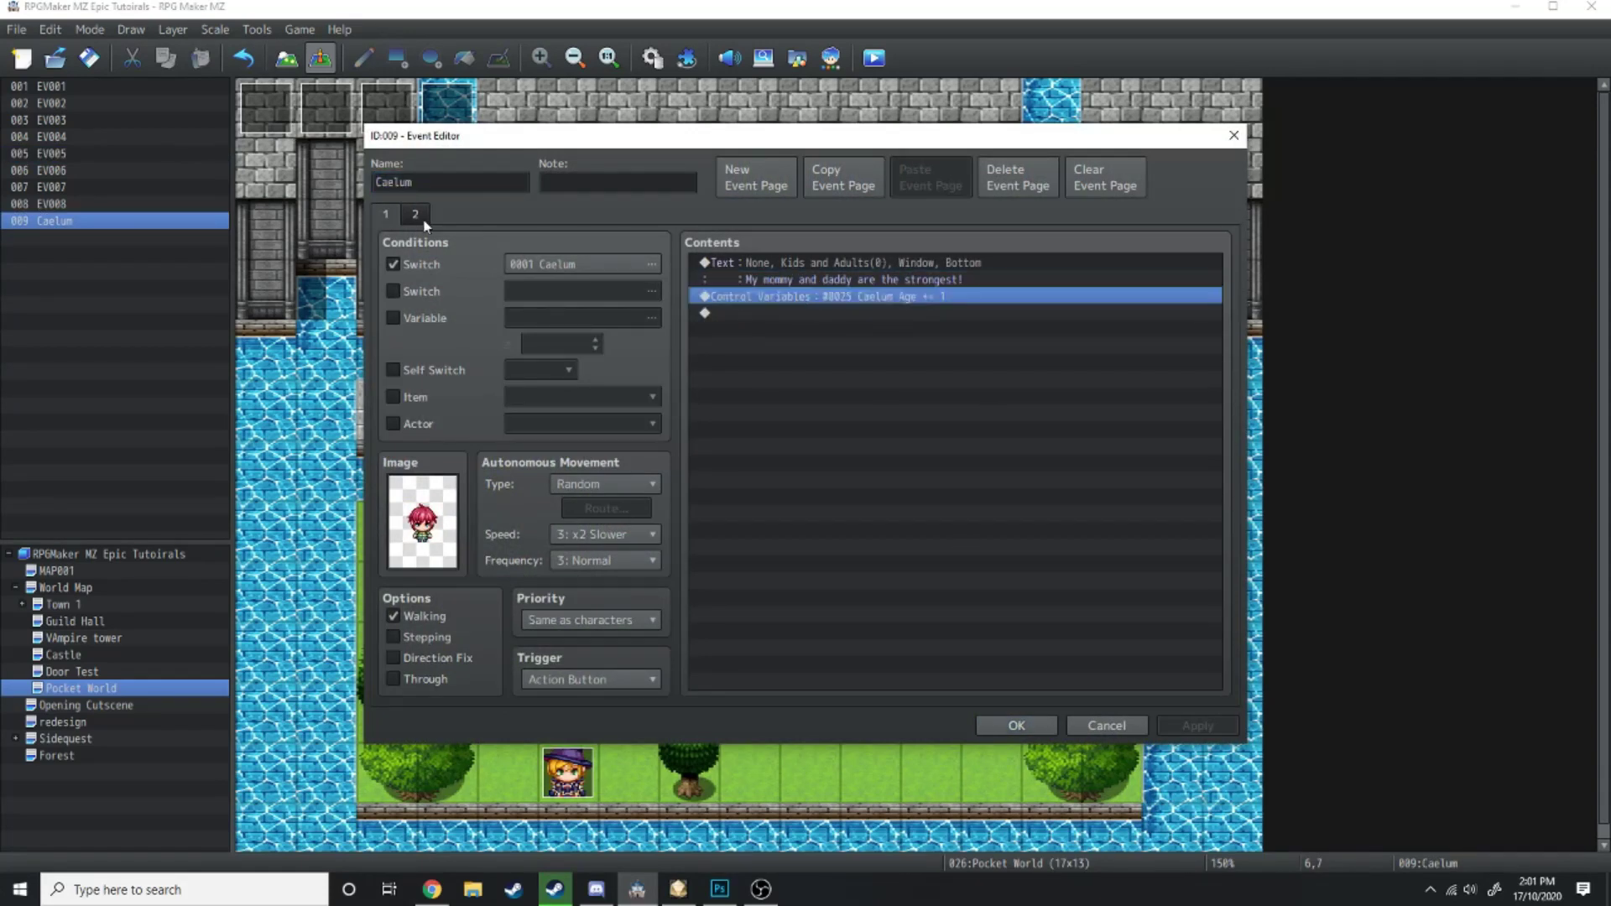
{"action": "left_click", "coordinate": [414, 215]}
{"action": "key", "text": "ctrl+v"}
{"action": "double_click", "coordinate": [768, 267]}
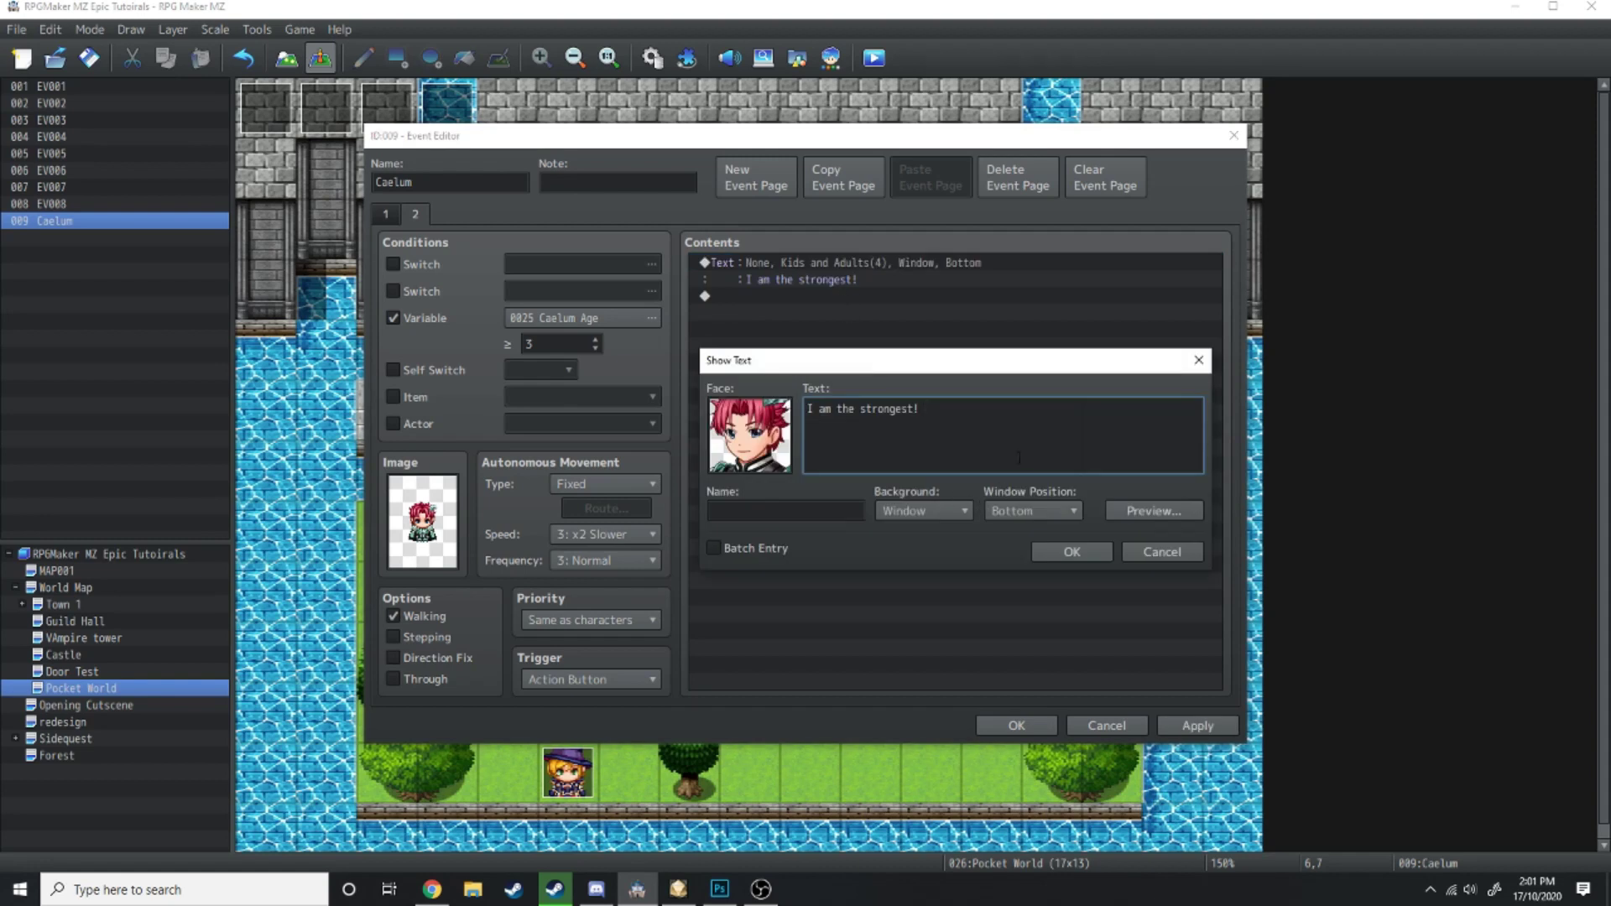
{"action": "left_click", "coordinate": [1072, 553]}
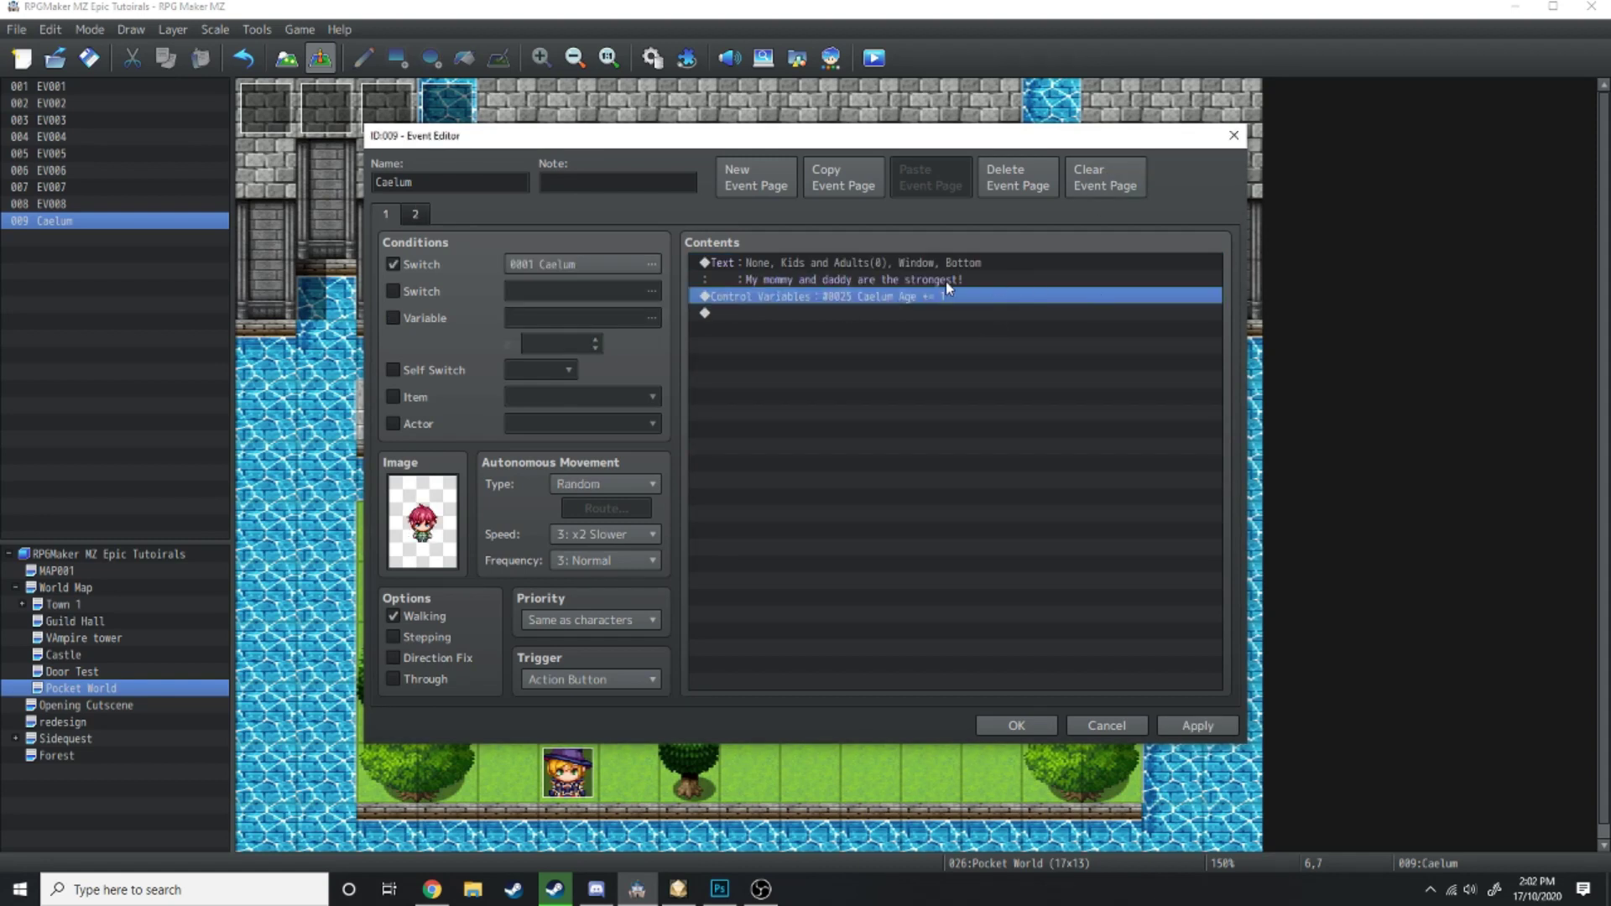
Try a Change Party Member command after Caelum's line, cancel it, and close the event
{"action": "left_click", "coordinate": [844, 263]}
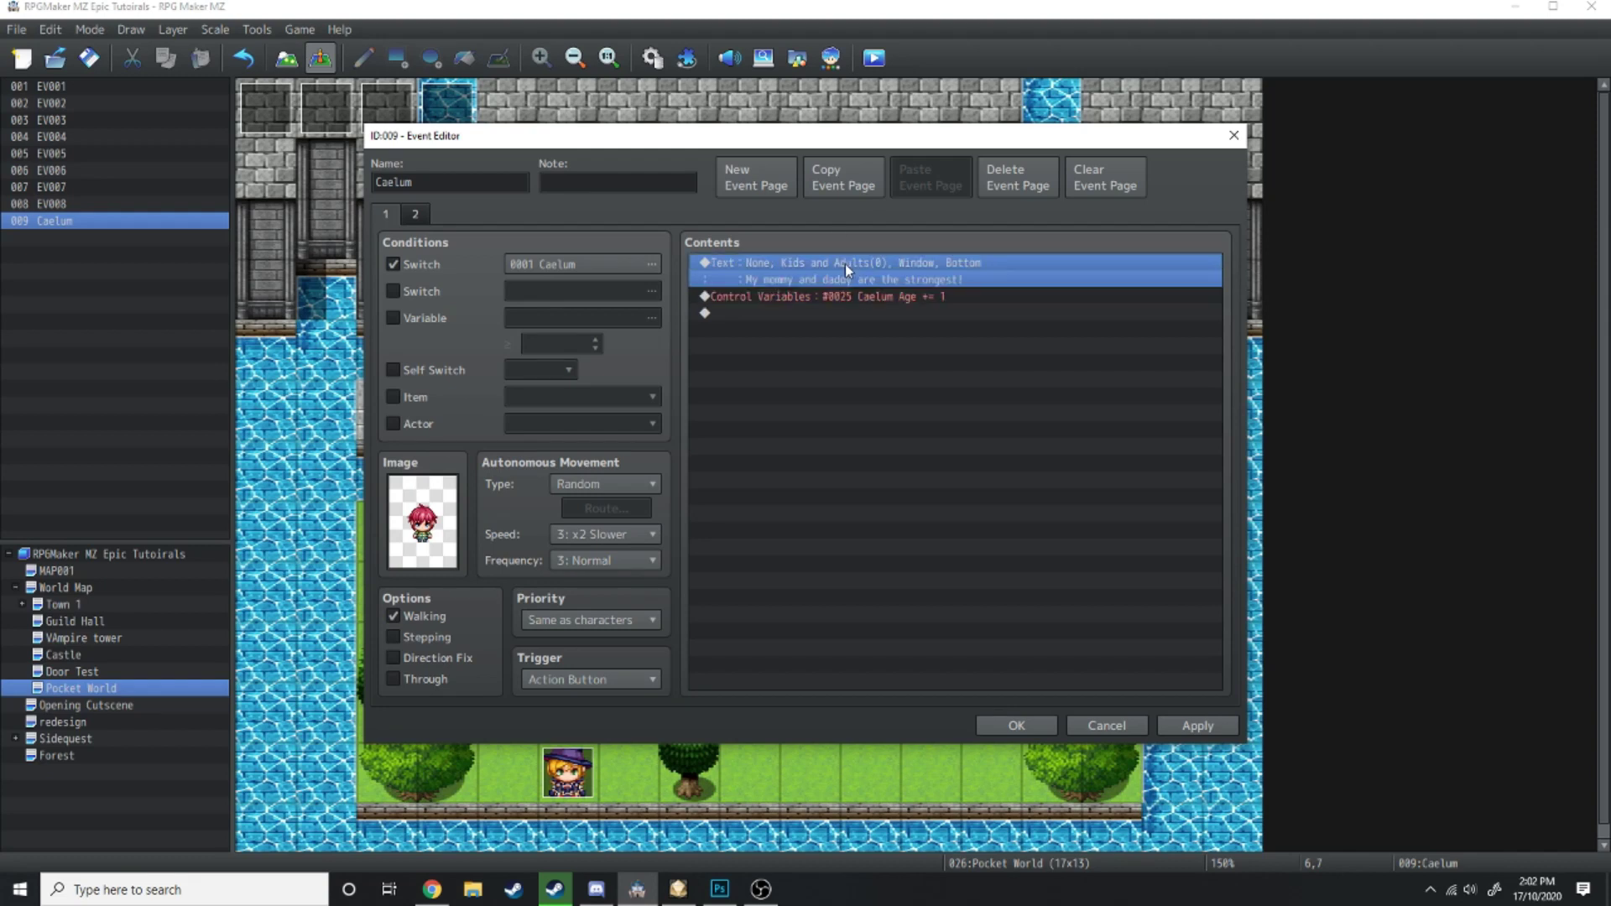
{"action": "right_click", "coordinate": [846, 263]}
{"action": "left_click", "coordinate": [855, 271]}
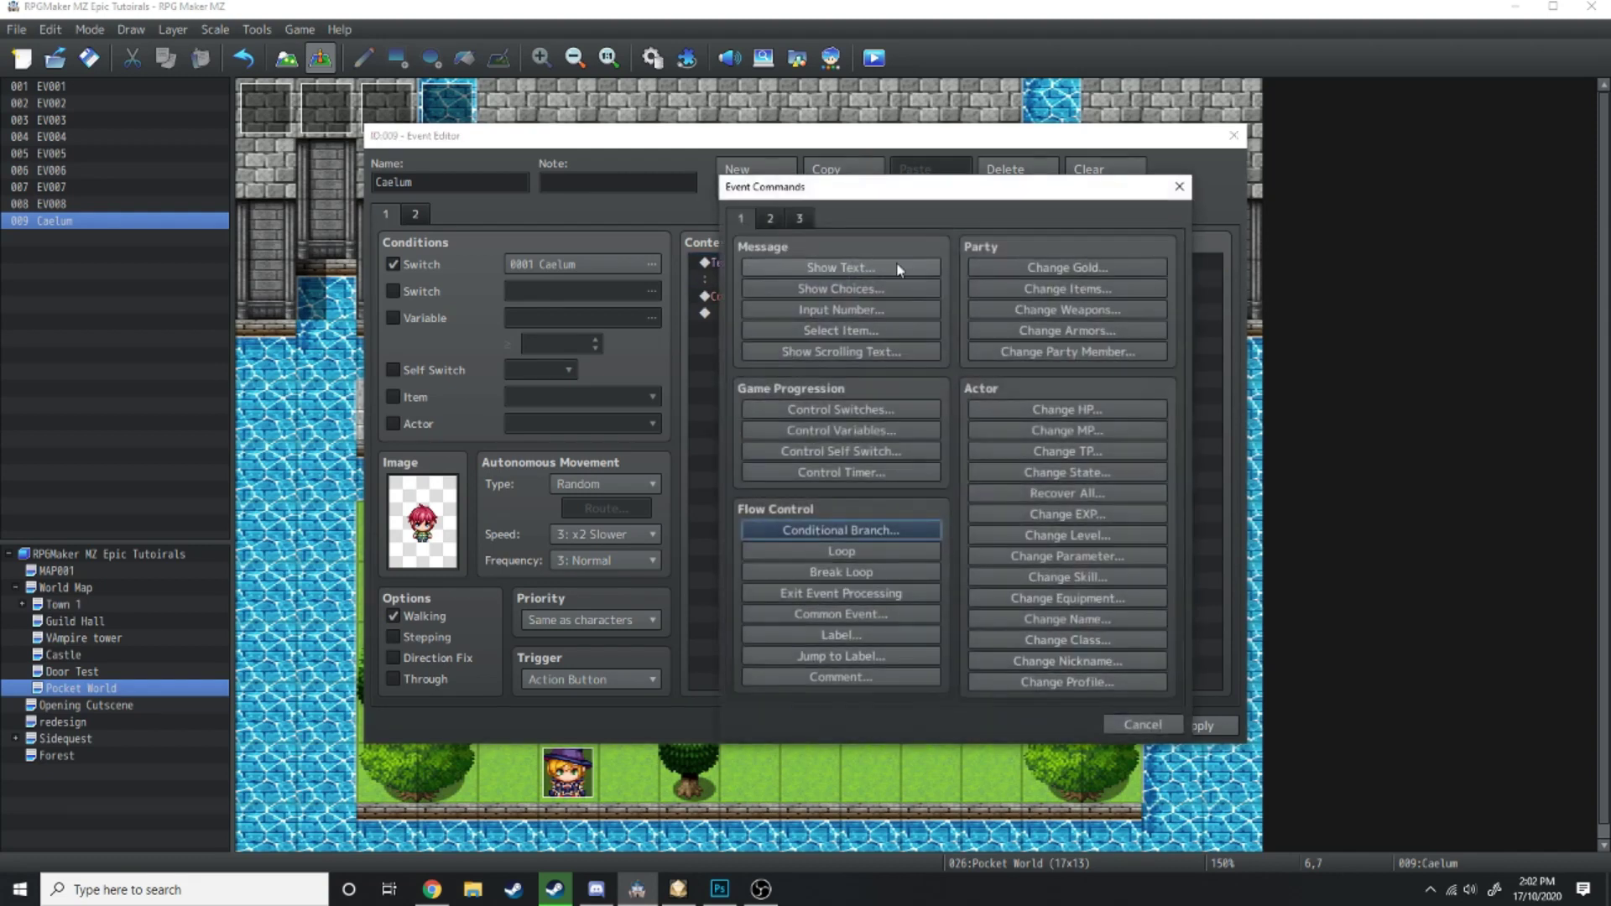
{"action": "left_click", "coordinate": [1066, 350]}
{"action": "left_click", "coordinate": [987, 433]}
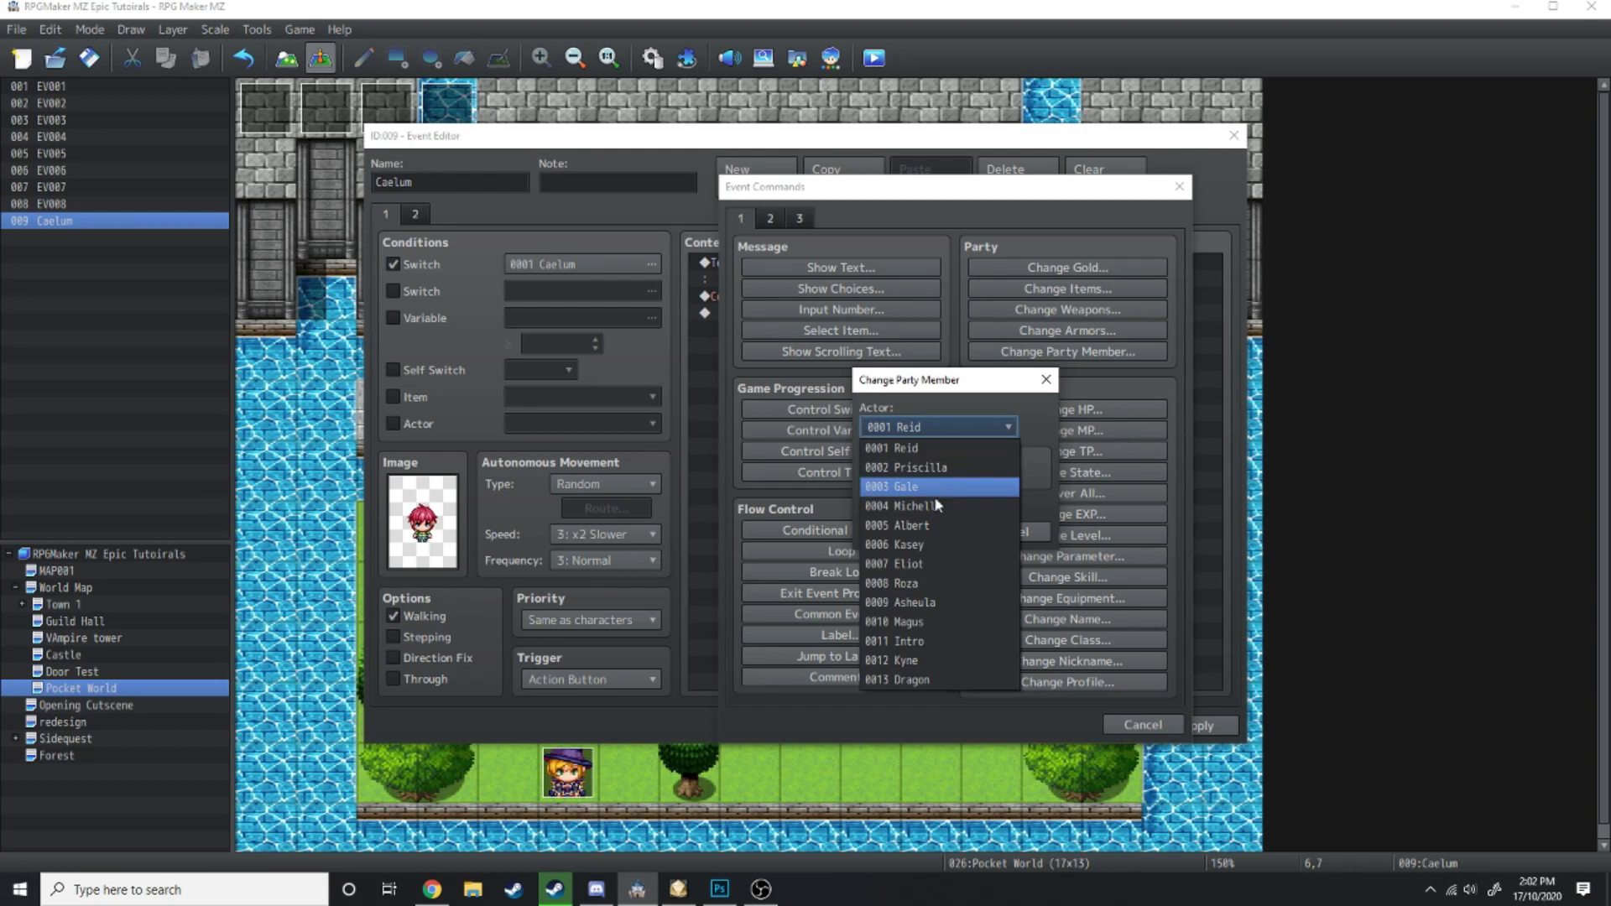
{"action": "left_click", "coordinate": [1045, 384]}
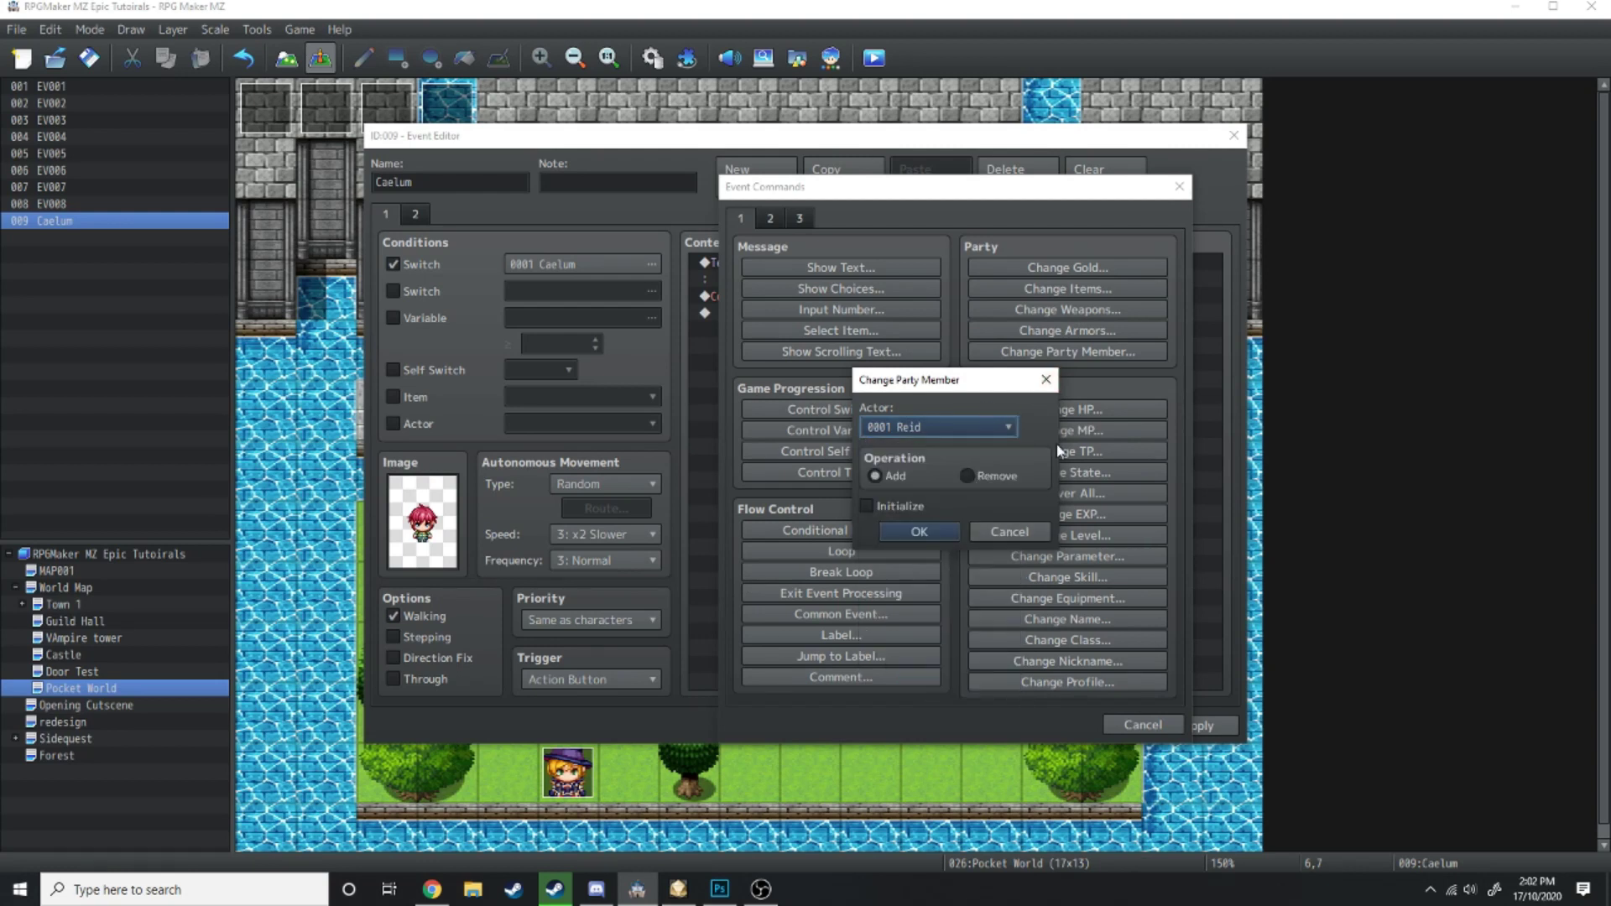
{"action": "left_click", "coordinate": [1018, 534]}
{"action": "left_click", "coordinate": [1180, 189]}
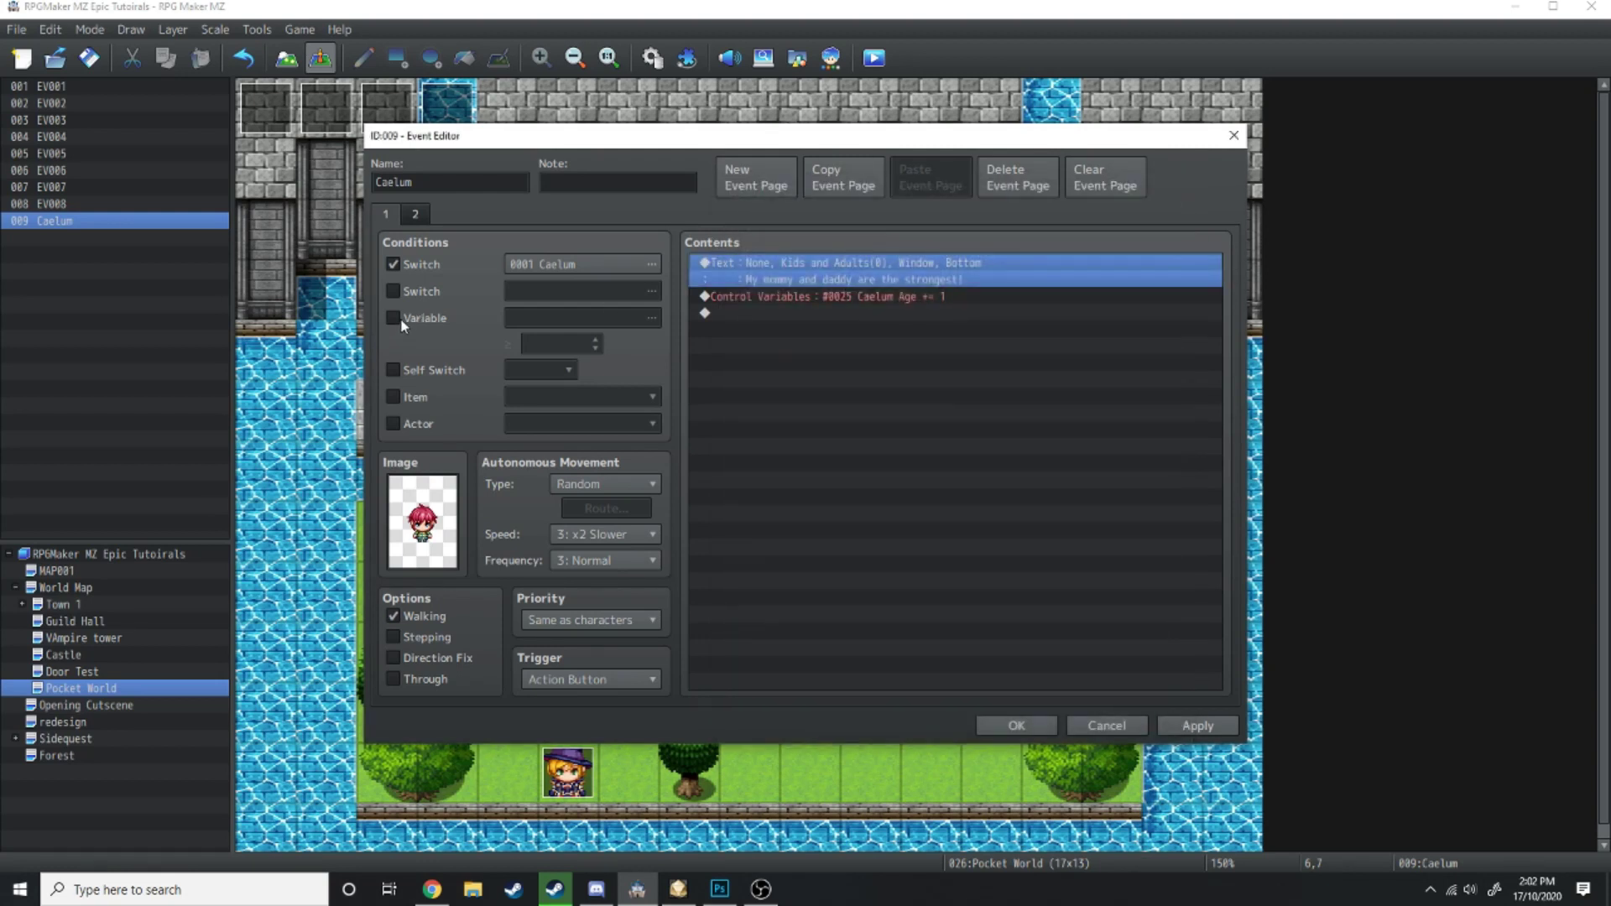
{"action": "left_click", "coordinate": [414, 214]}
{"action": "key", "text": "Escape"}
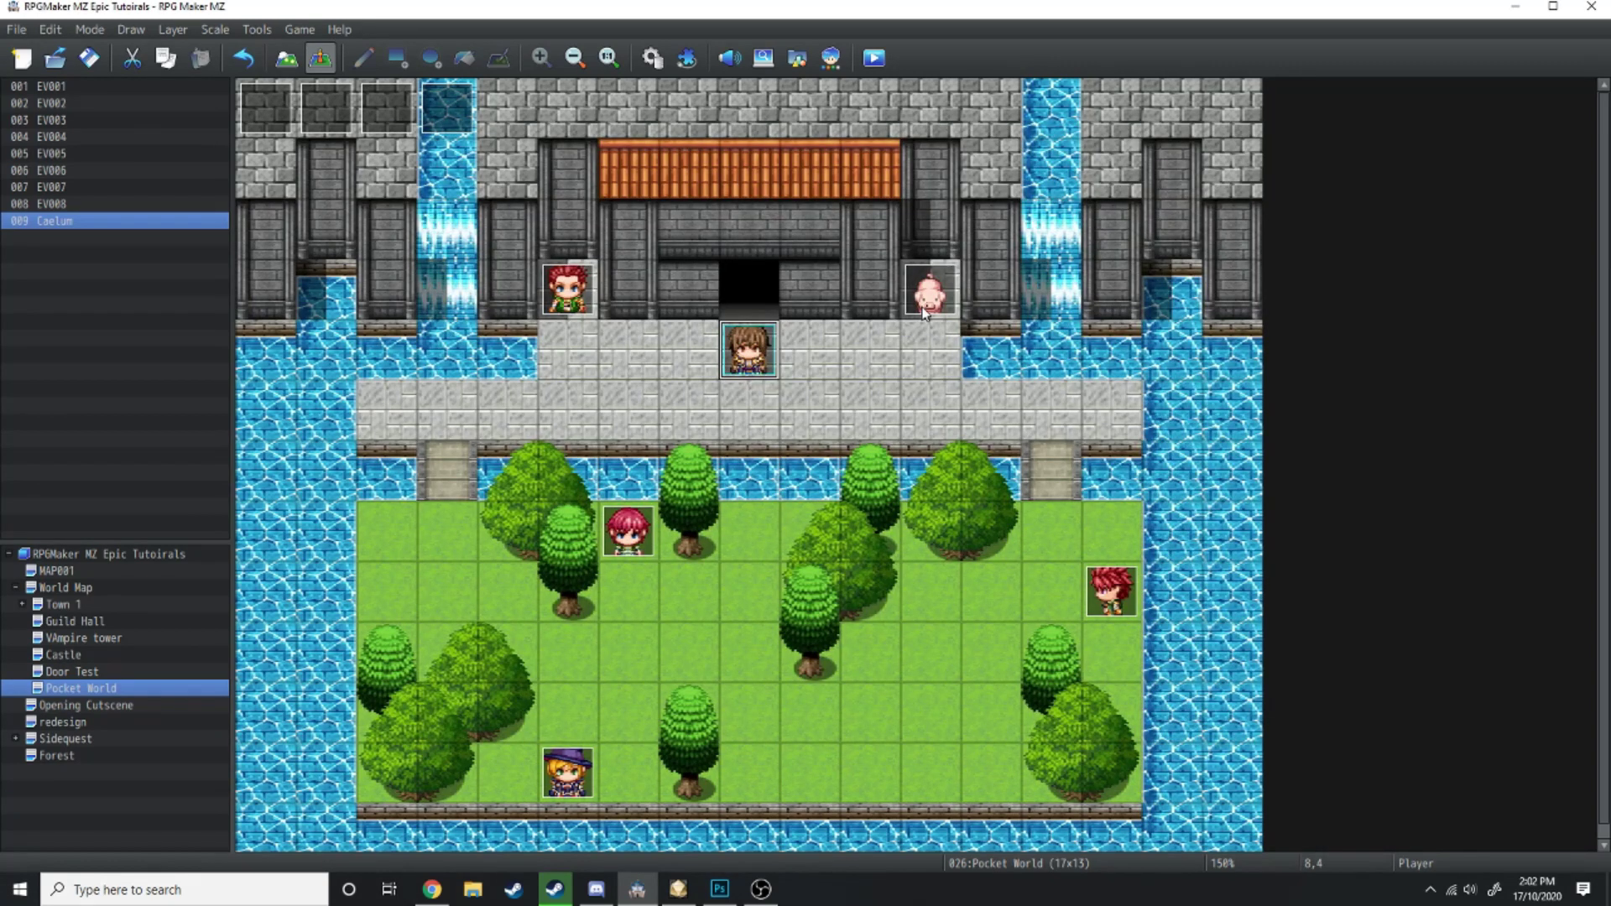
Review the pig event's Gale And Michelle branches, dialogue and +1 variable commands
{"action": "double_click", "coordinate": [926, 304]}
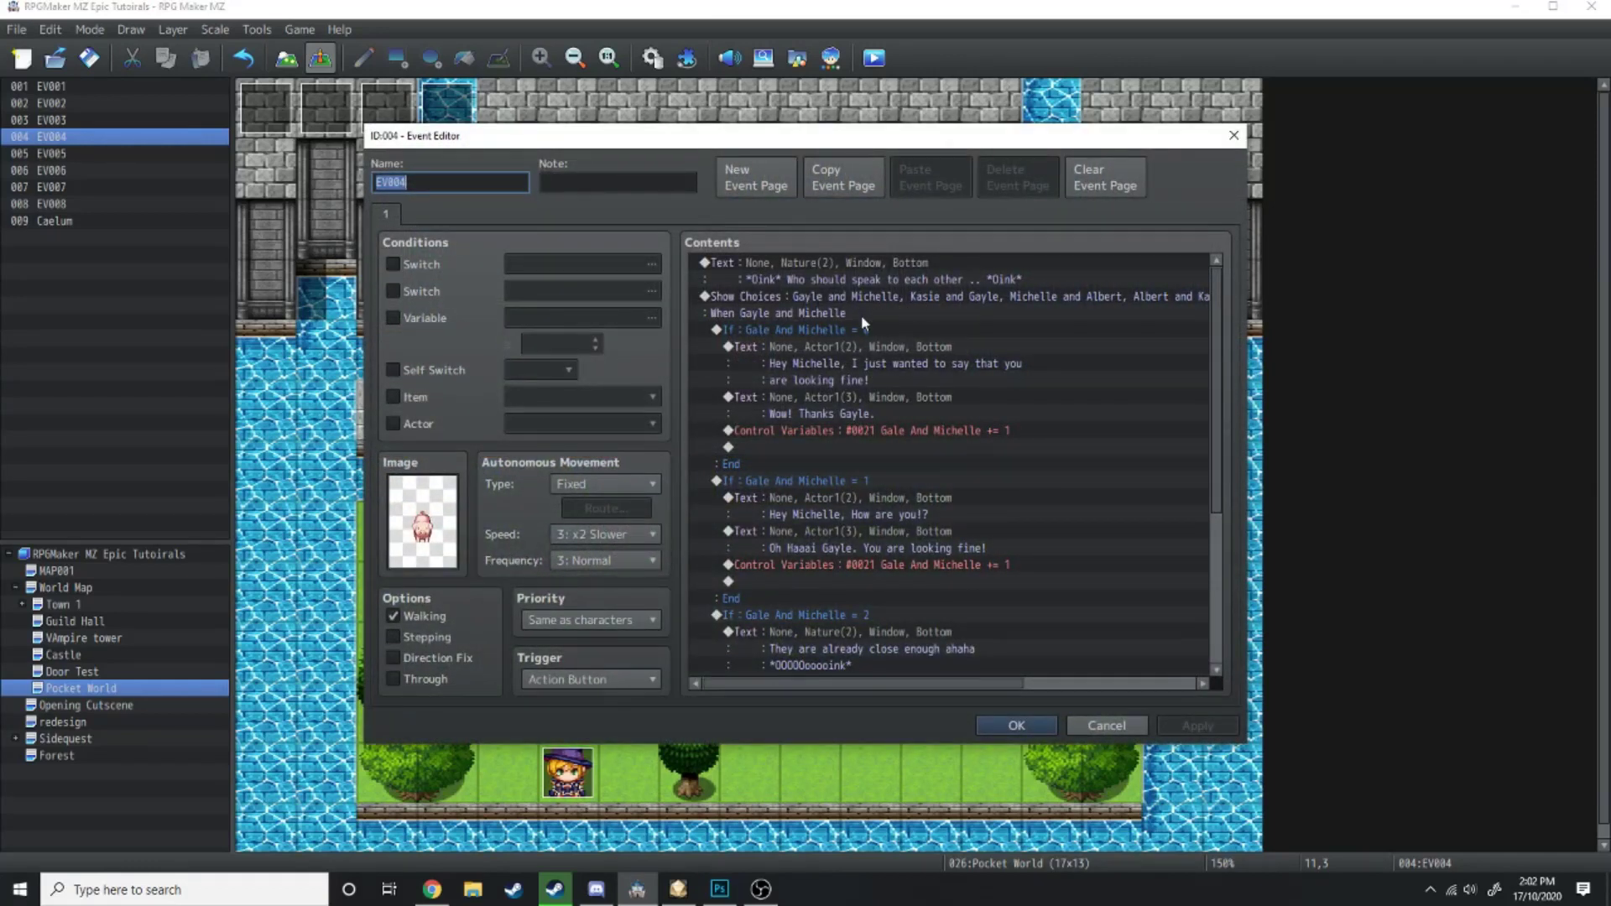
{"action": "left_click", "coordinate": [772, 332]}
{"action": "left_click", "coordinate": [805, 503]}
{"action": "left_click", "coordinate": [841, 379]}
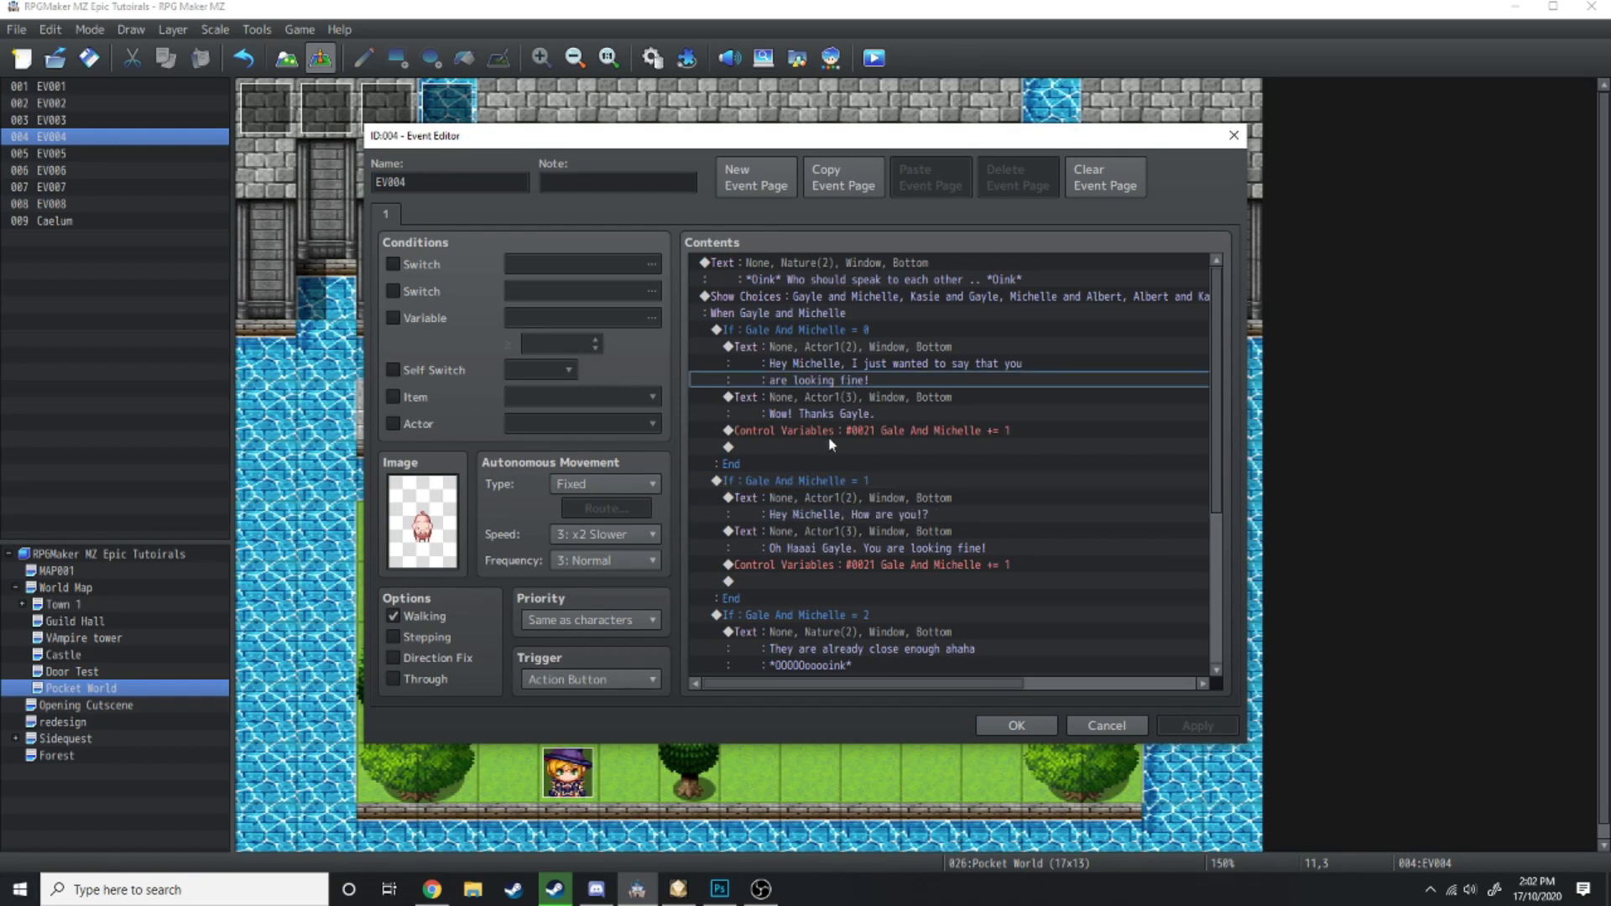
{"action": "left_click", "coordinate": [813, 512]}
{"action": "scroll", "coordinate": [813, 507], "scroll_direction": "down", "scroll_amount": 2}
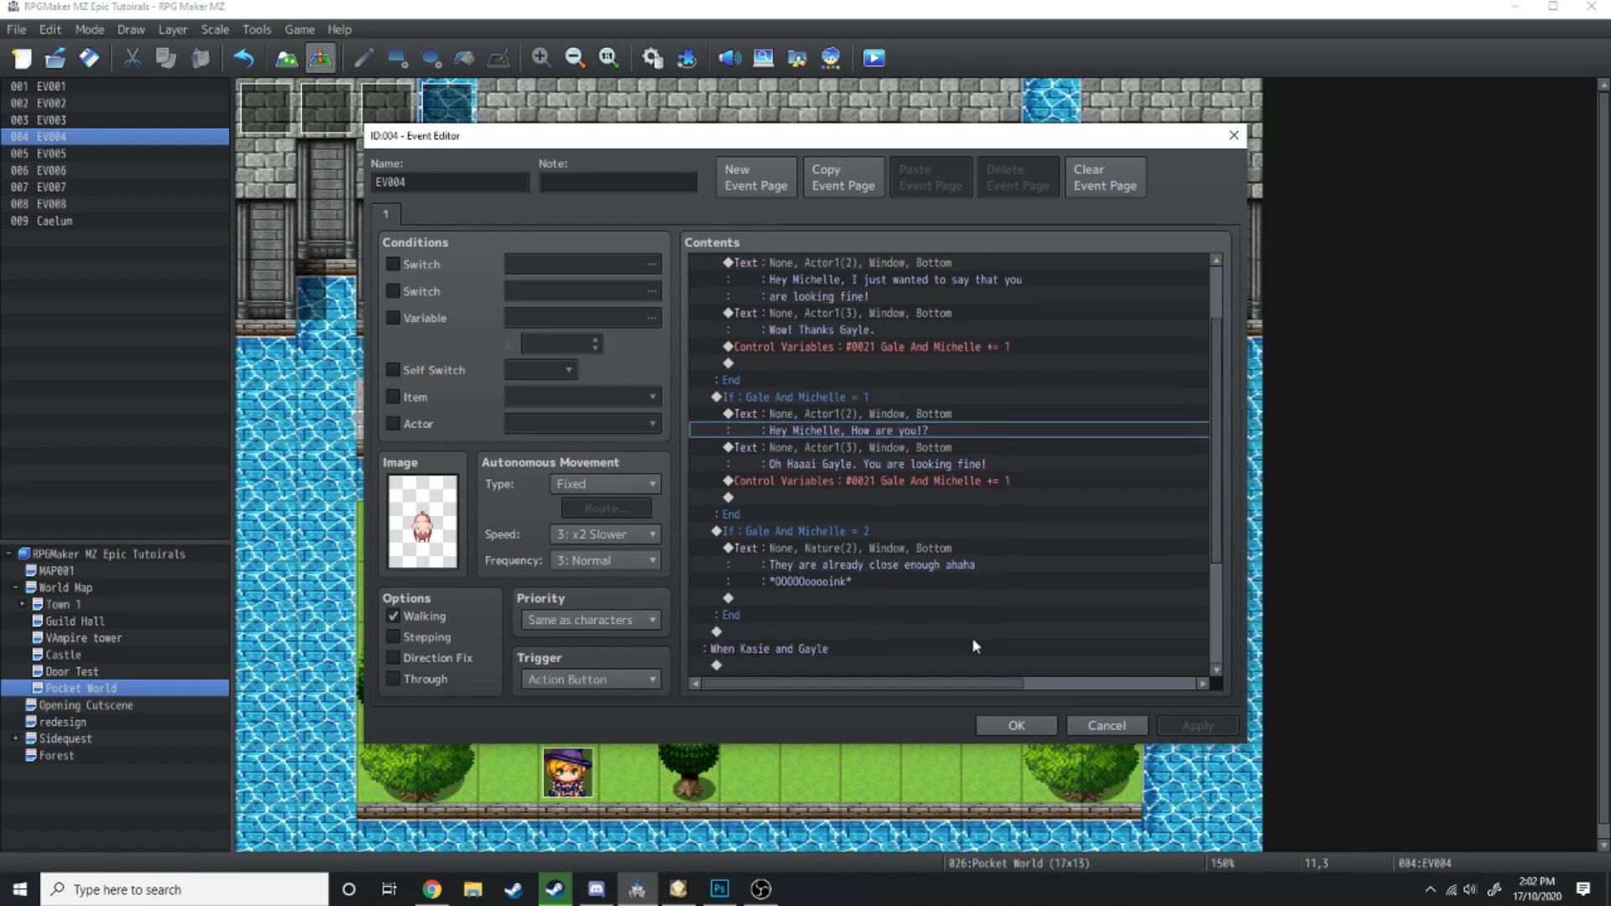
{"action": "left_click", "coordinate": [898, 481]}
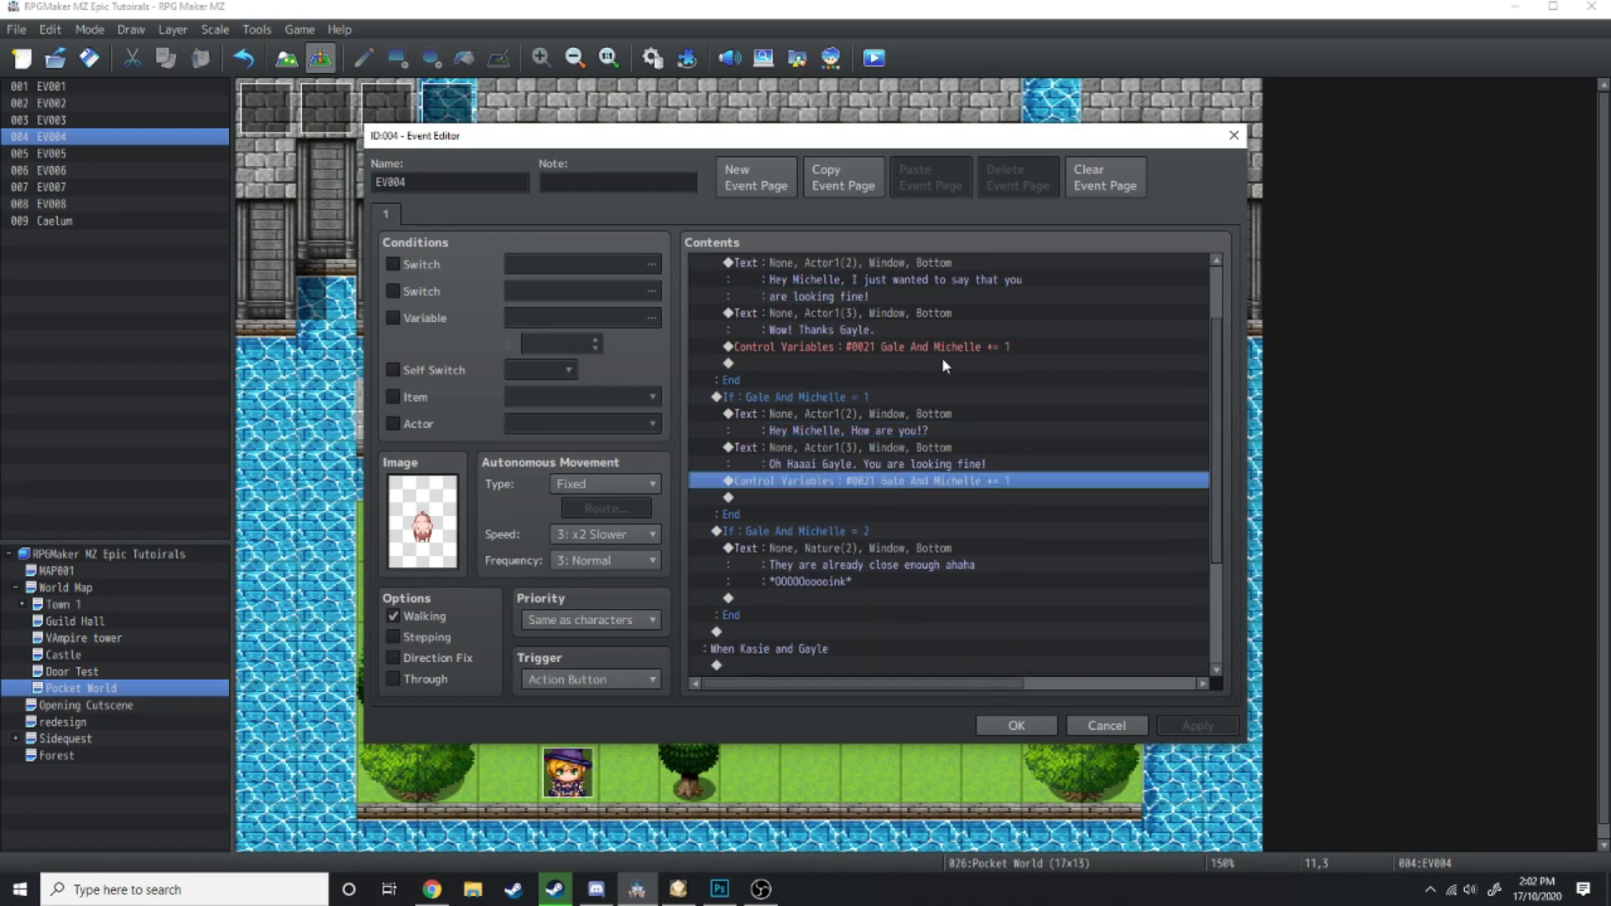
{"action": "left_click", "coordinate": [941, 347]}
{"action": "left_click", "coordinate": [999, 714]}
Inspect the hidden child event's three pages, then look over Caelum's event
{"action": "double_click", "coordinate": [292, 105]}
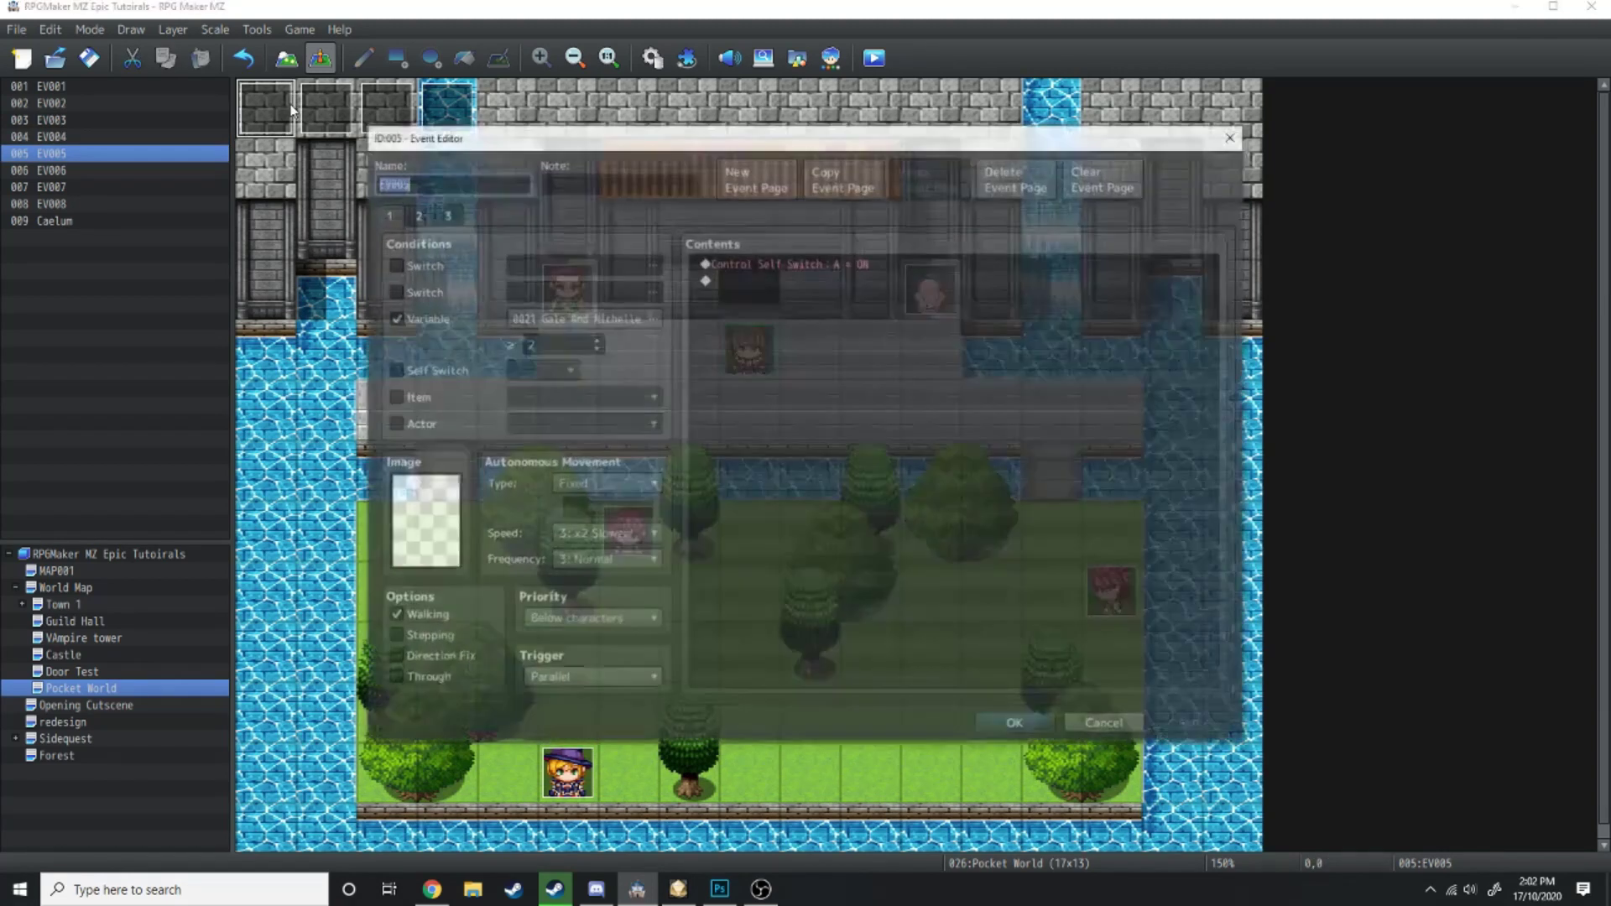
{"action": "left_click", "coordinate": [695, 286]}
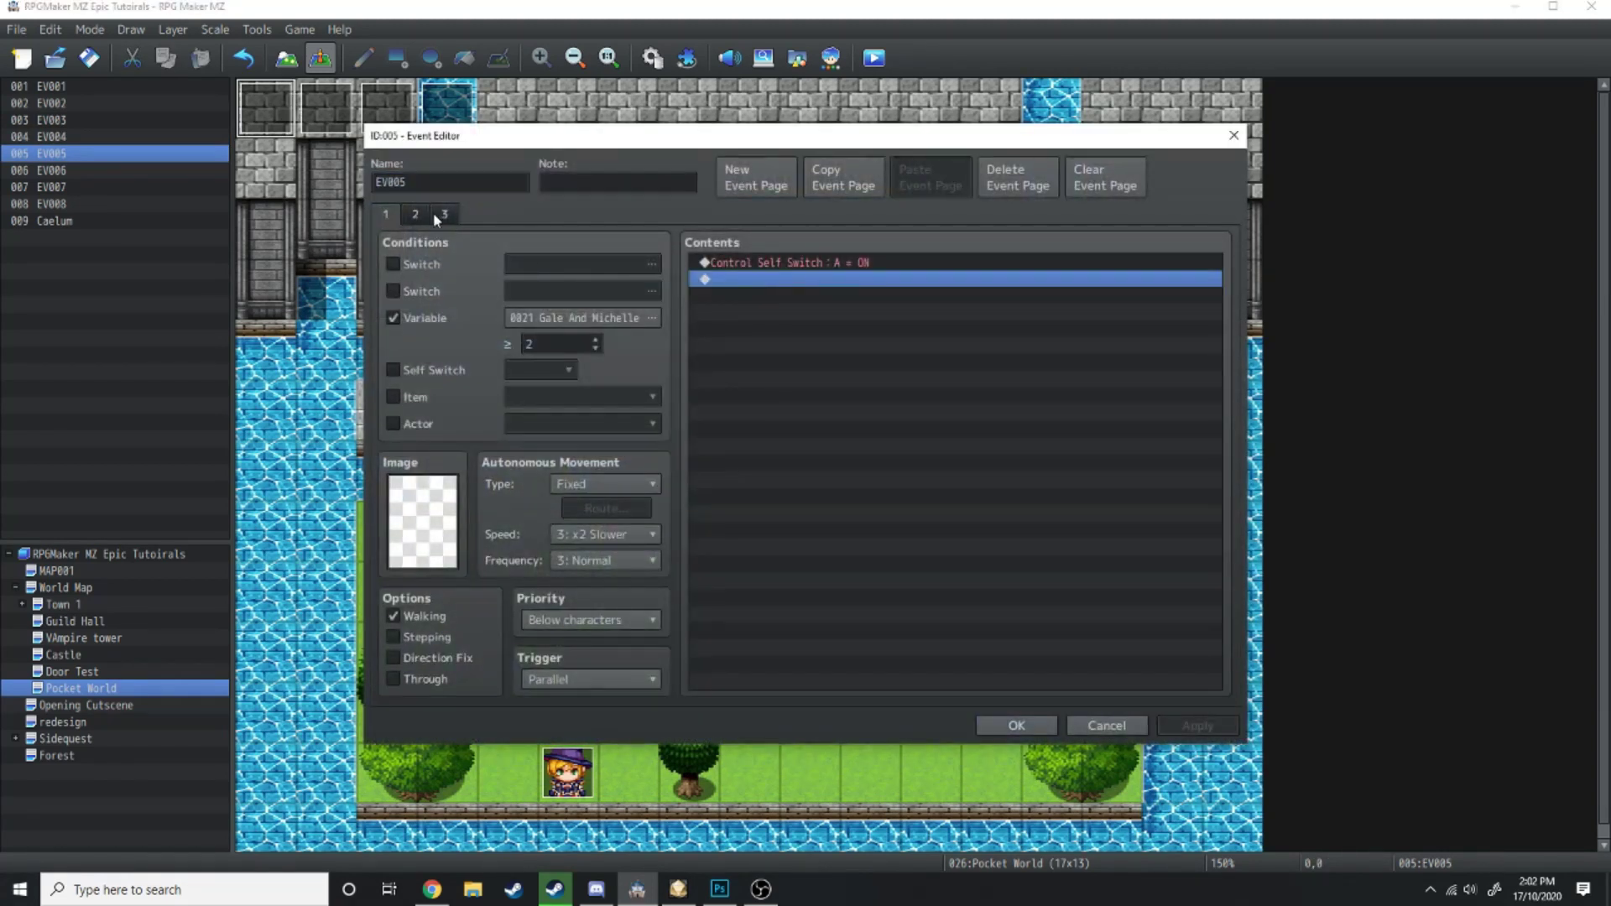
{"action": "left_click", "coordinate": [433, 213]}
{"action": "left_click", "coordinate": [428, 212]}
{"action": "left_click", "coordinate": [787, 260]}
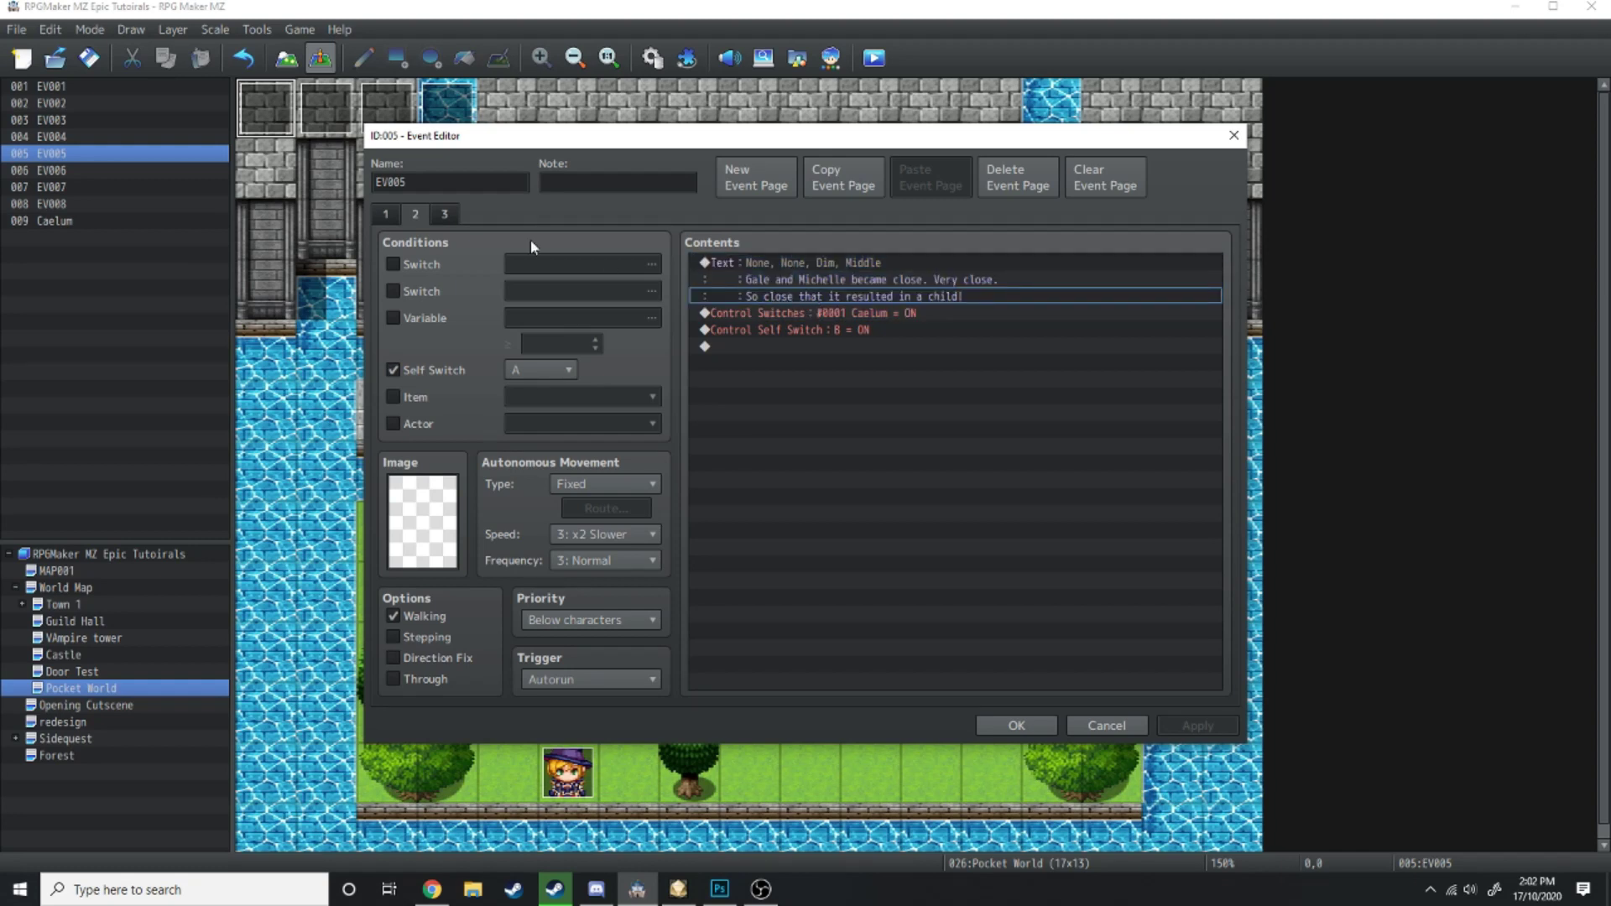
{"action": "left_click", "coordinate": [447, 213]}
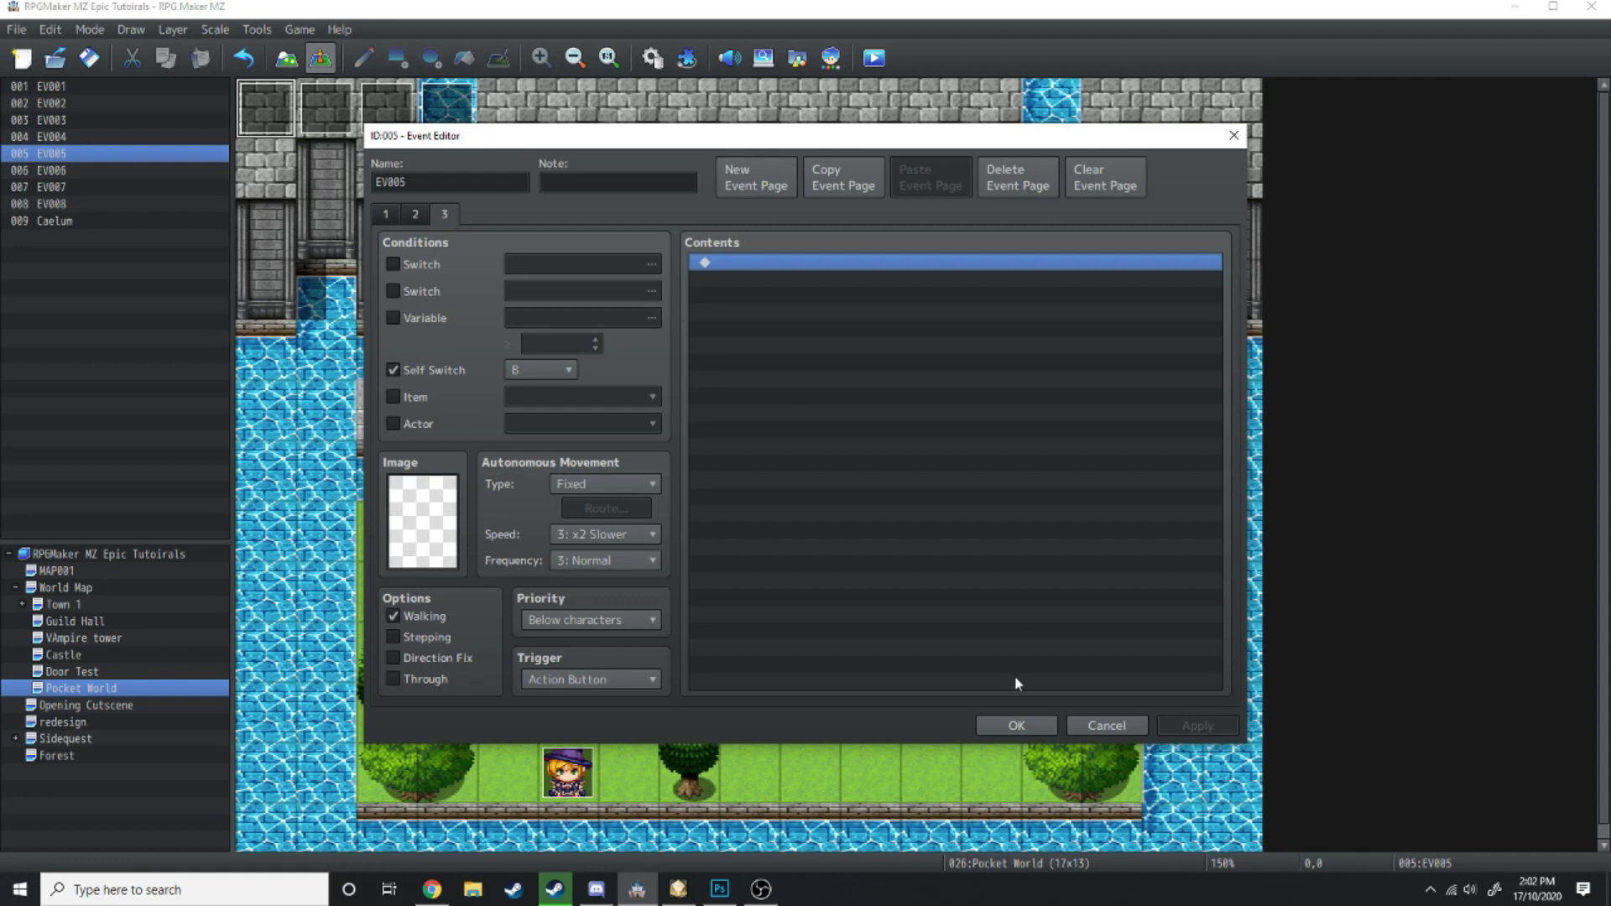
{"action": "left_click", "coordinate": [1016, 725]}
{"action": "double_click", "coordinate": [637, 537]}
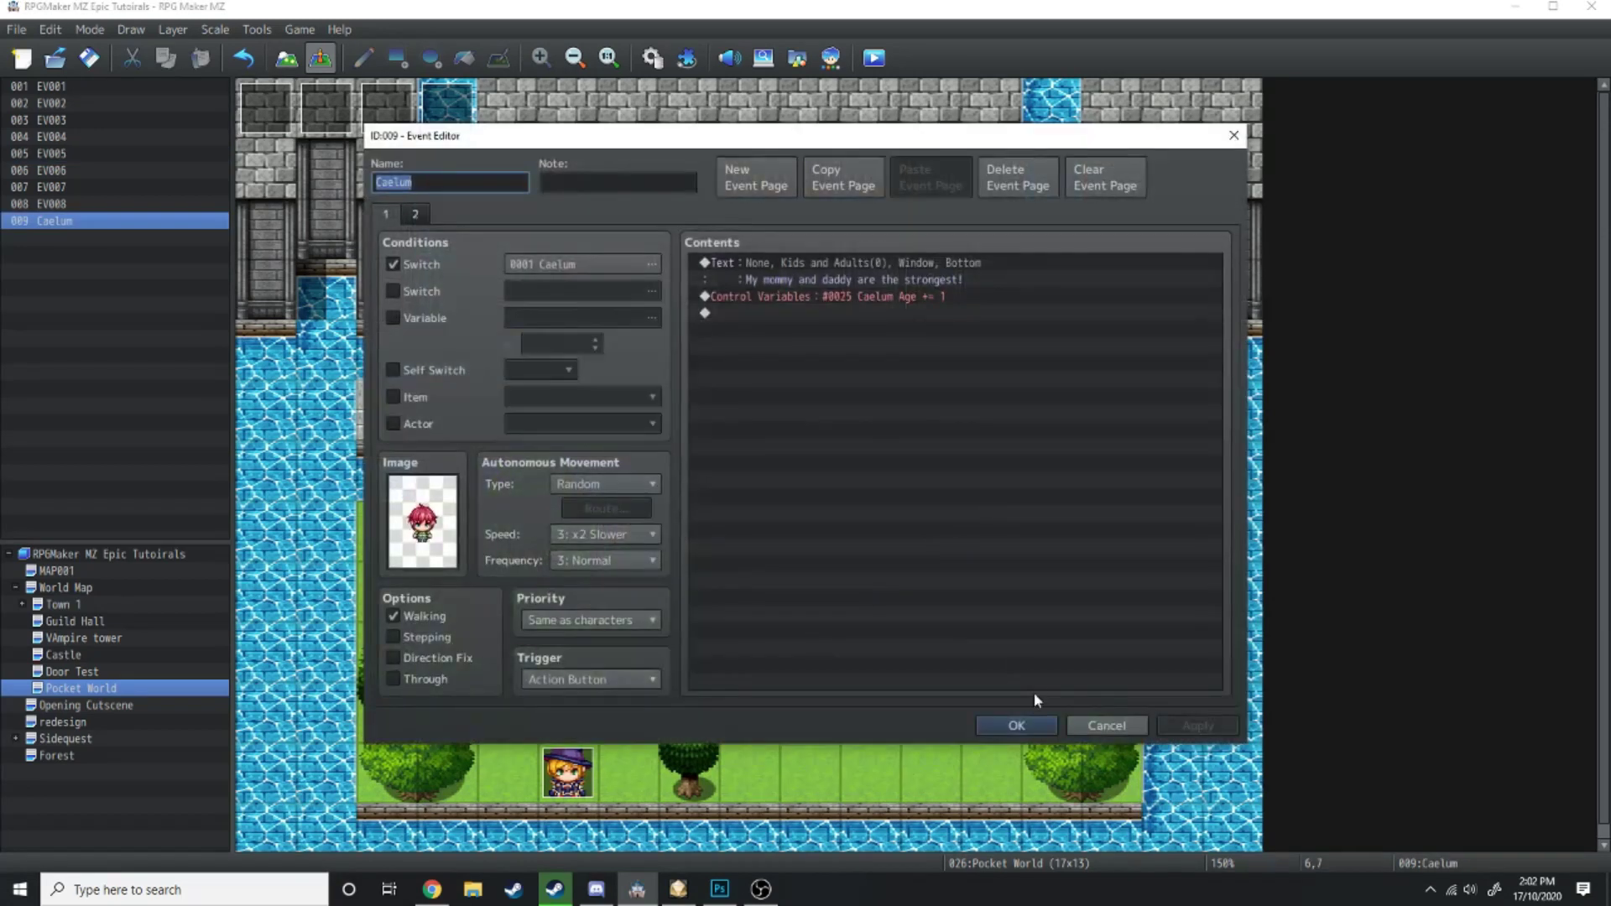
{"action": "left_click", "coordinate": [1016, 720]}
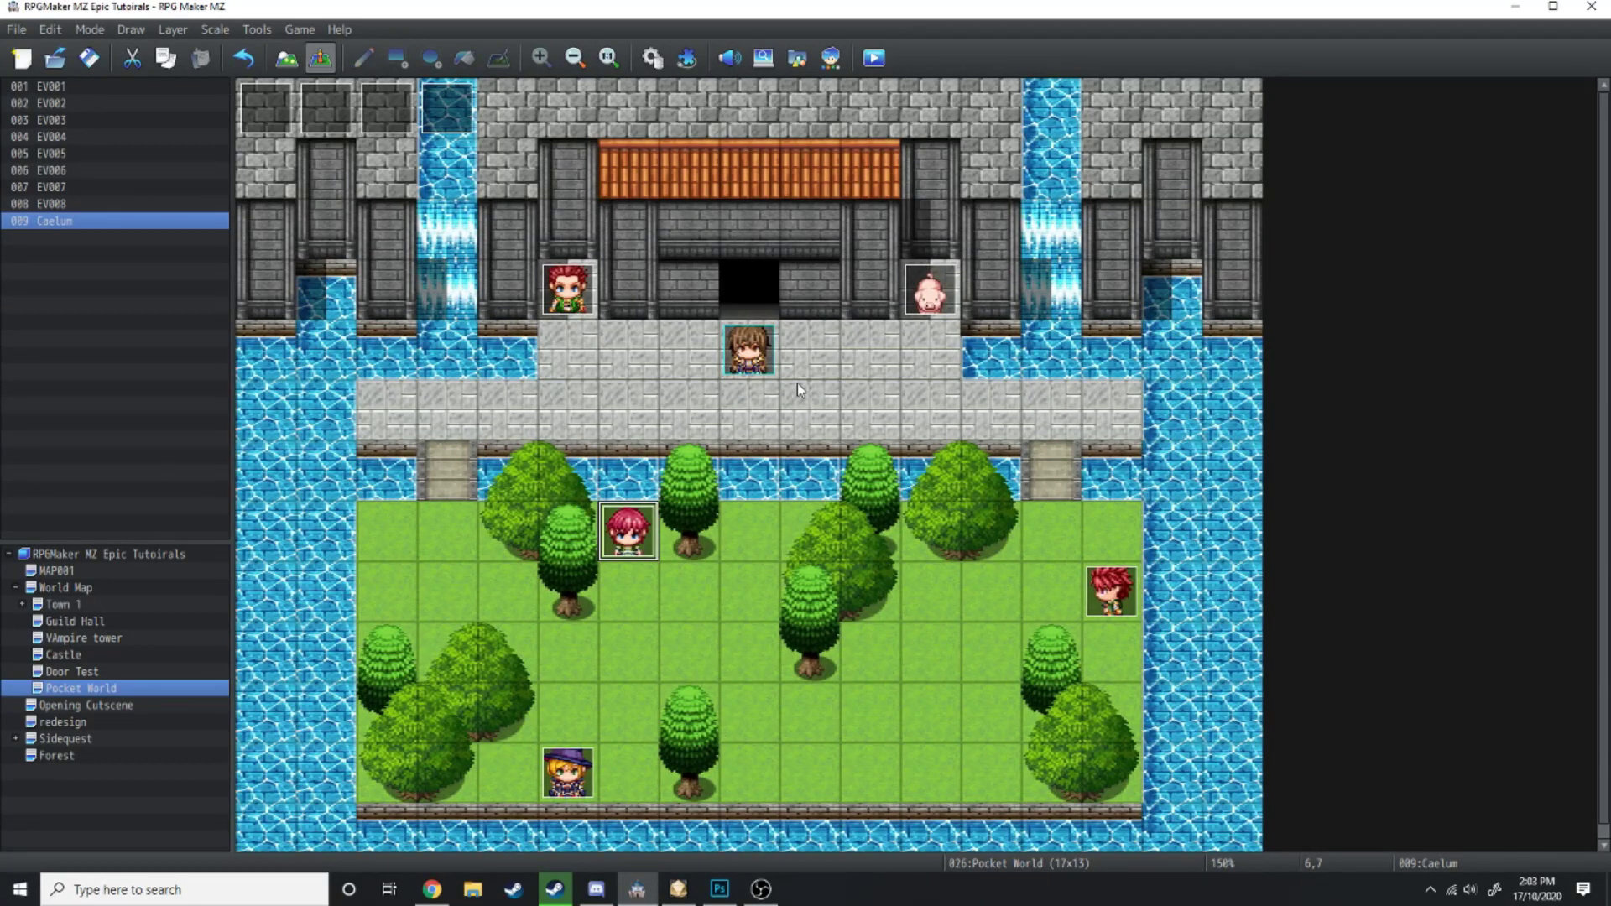
Start a playtest and walk the player across the bridges and grass to the pig
{"action": "left_click", "coordinate": [874, 58]}
{"action": "key", "text": "Left"}
{"action": "key", "text": "Down"}
{"action": "key", "text": "Right"}
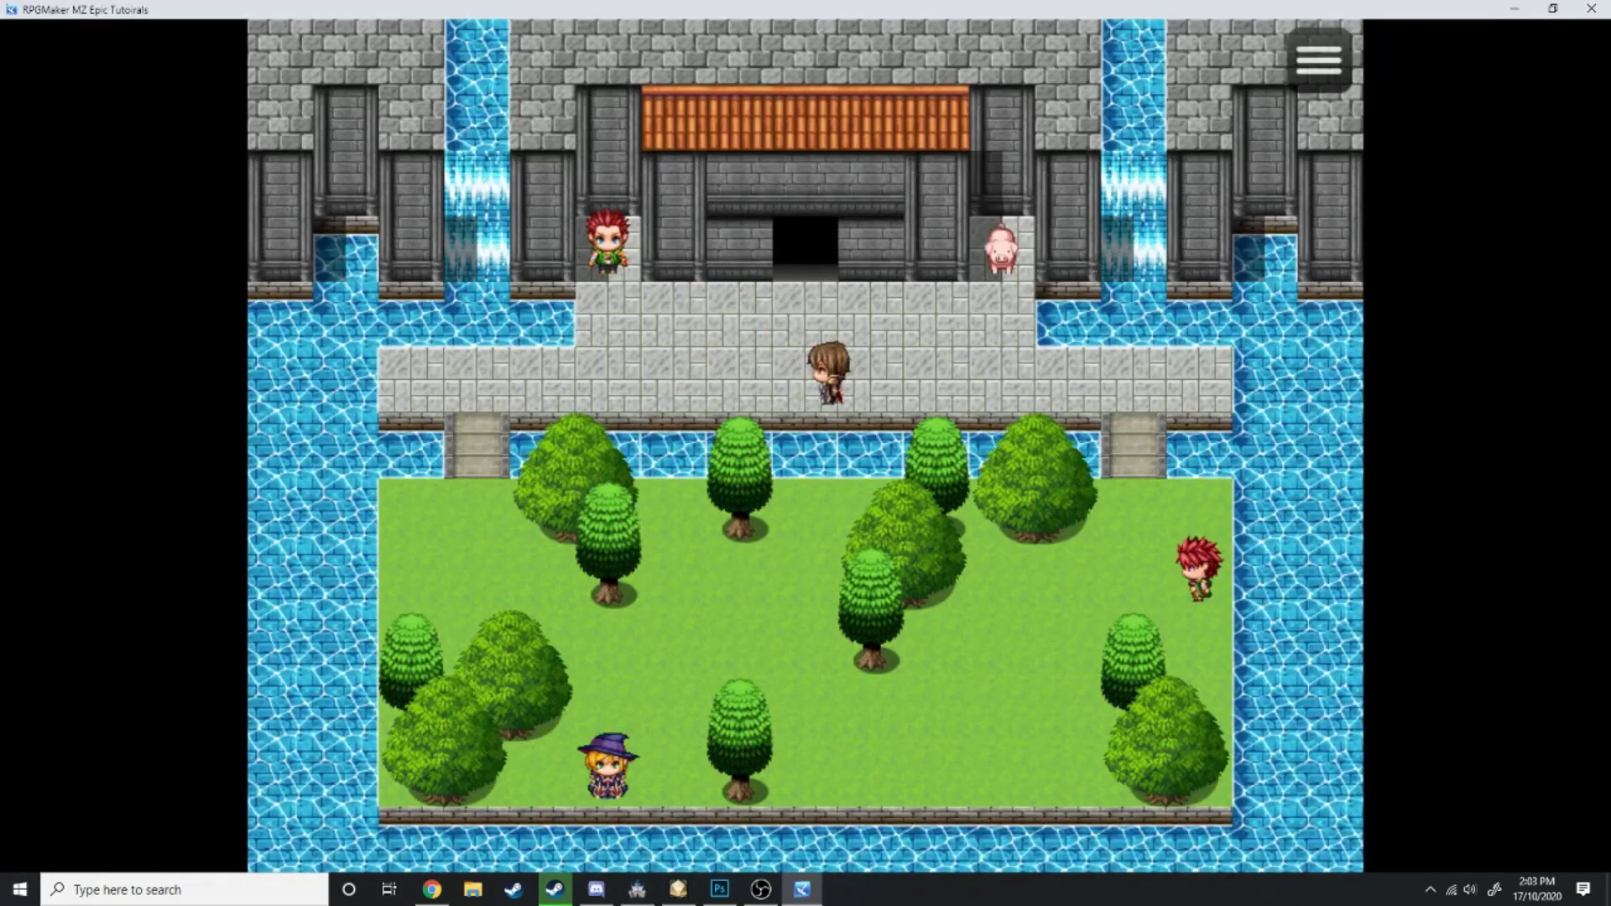
{"action": "key", "text": "Left"}
{"action": "key", "text": "Up"}
{"action": "key", "text": "Left"}
{"action": "key", "text": "Right"}
{"action": "key", "text": "Down"}
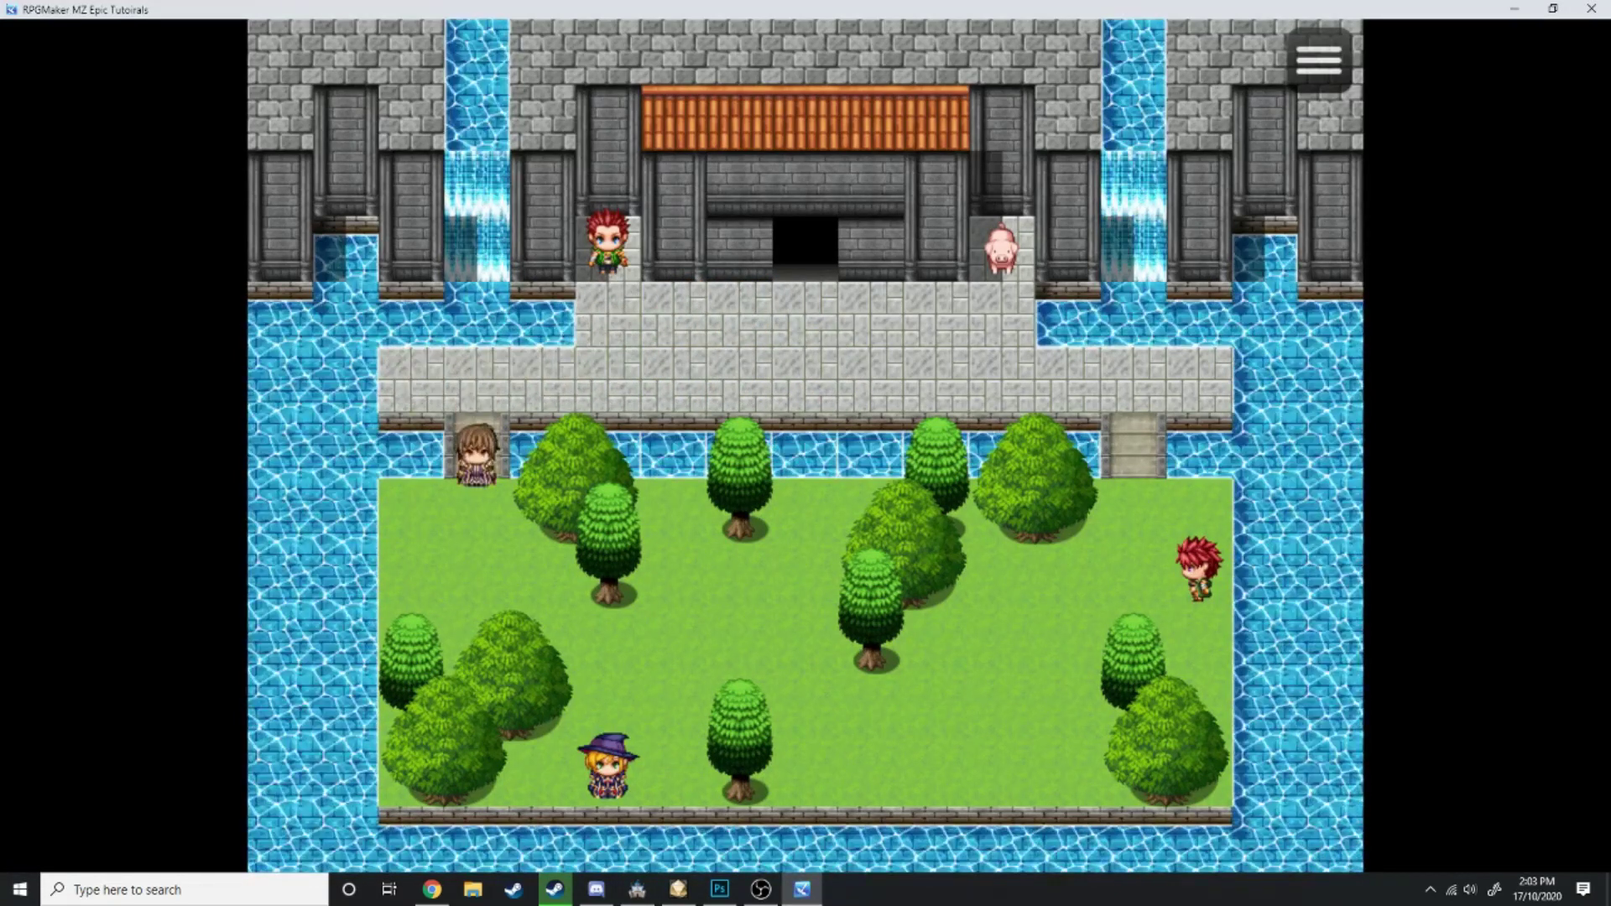
{"action": "key", "text": "Down"}
{"action": "key", "text": "Right"}
{"action": "key", "text": "Down"}
{"action": "key", "text": "Right"}
{"action": "key", "text": "Down"}
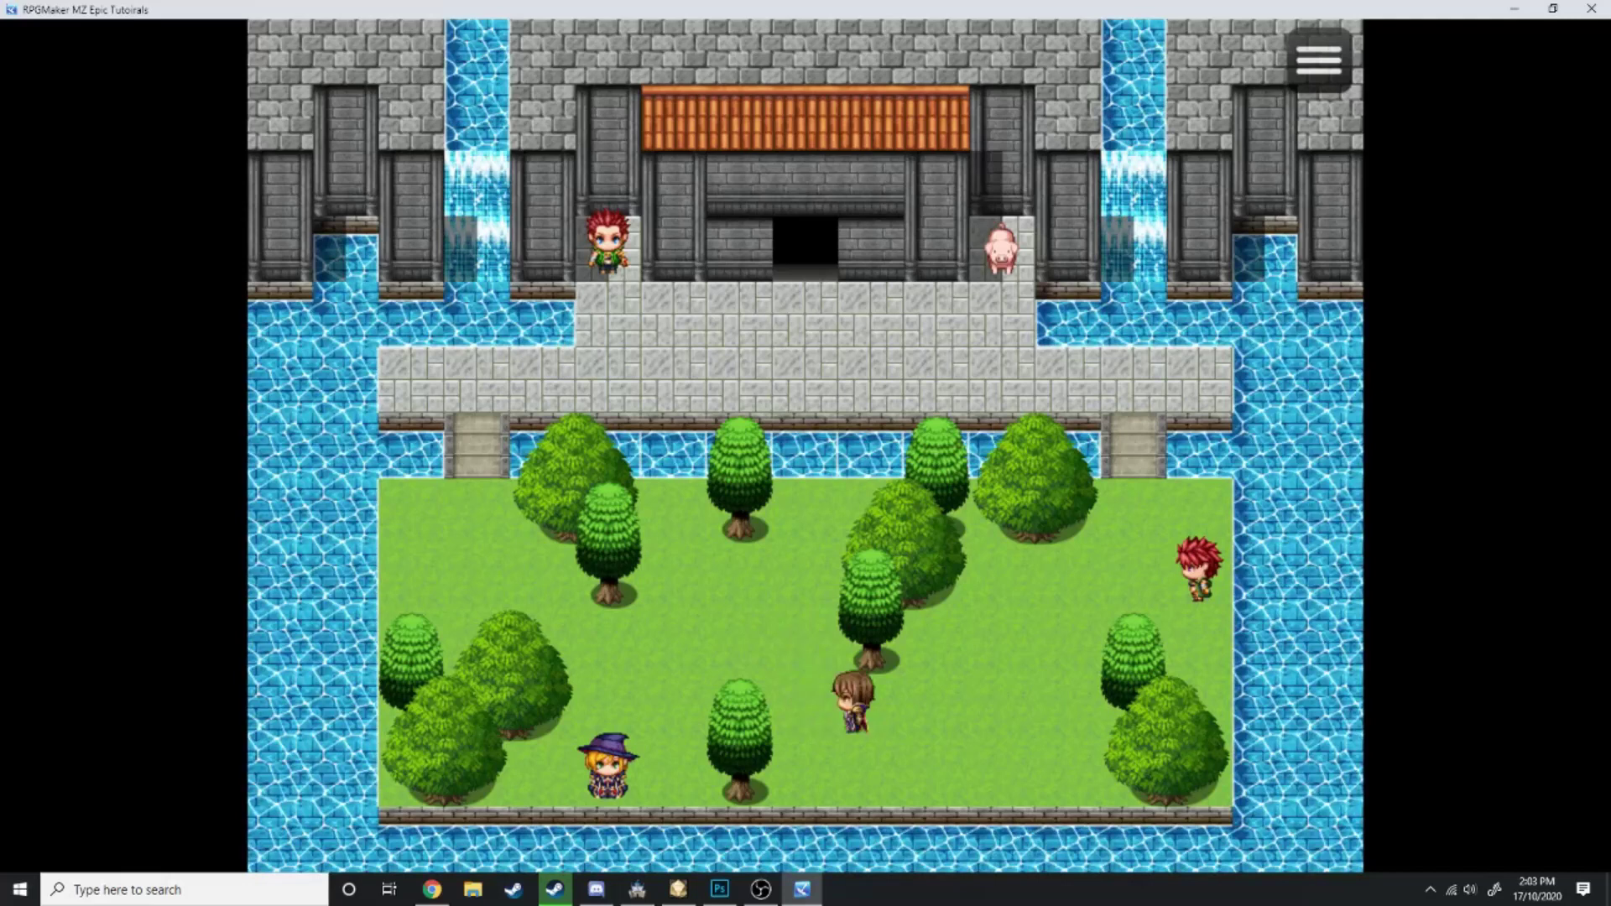
{"action": "key", "text": "Left"}
{"action": "key", "text": "Up"}
{"action": "key", "text": "Right"}
{"action": "key", "text": "Down"}
{"action": "key", "text": "Right"}
{"action": "key", "text": "Up"}
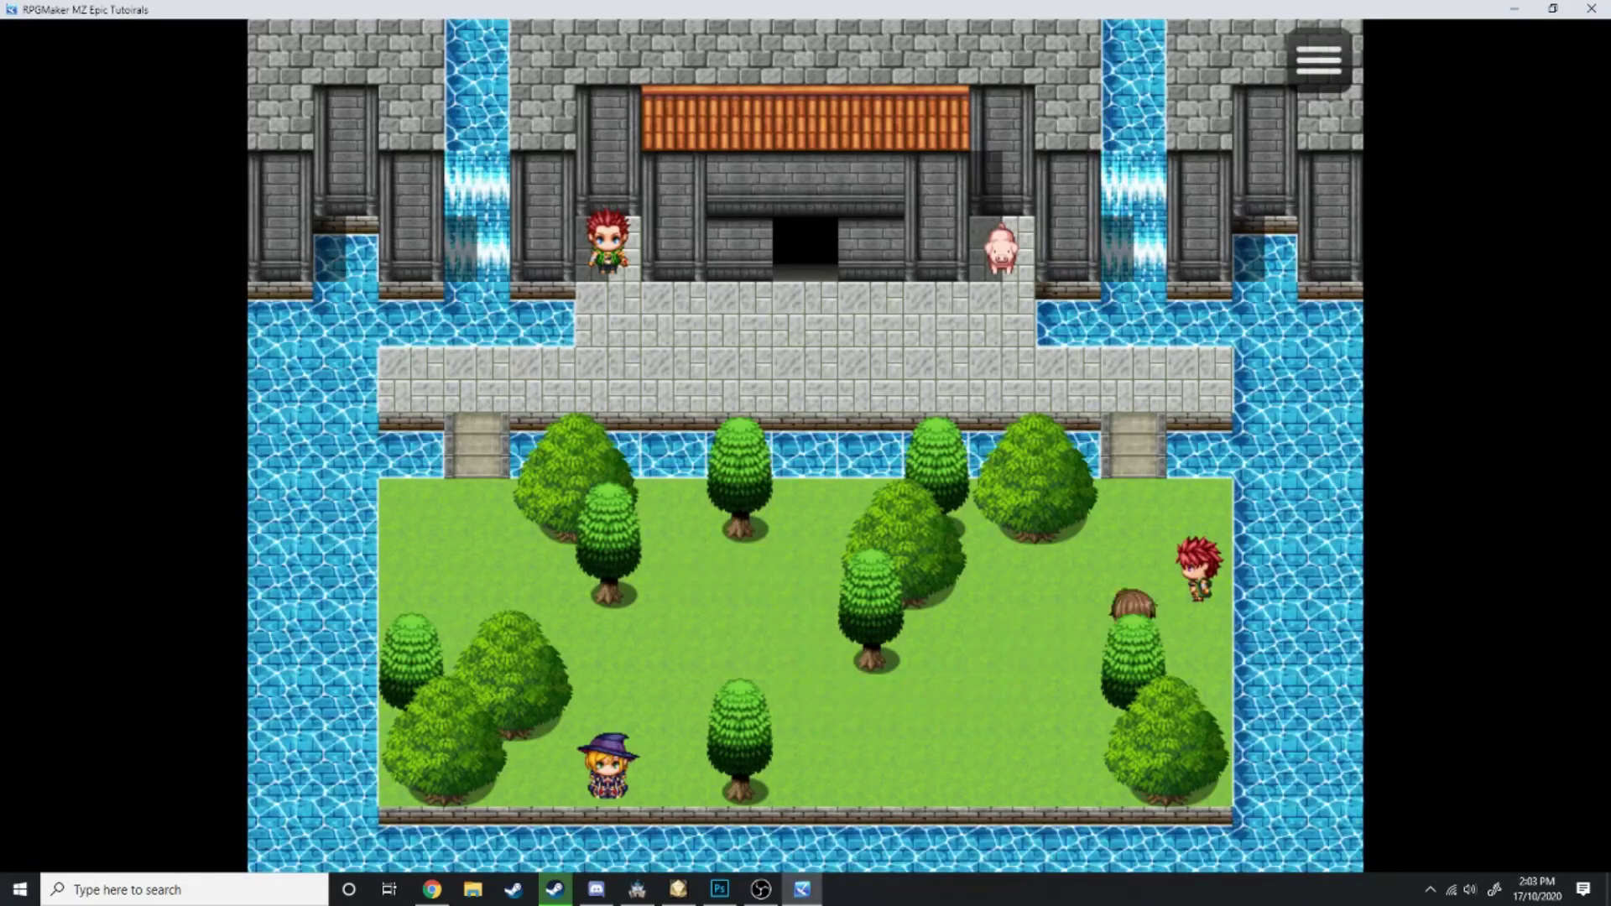
{"action": "key", "text": "Up"}
{"action": "key", "text": "Left"}
{"action": "key", "text": "Up"}
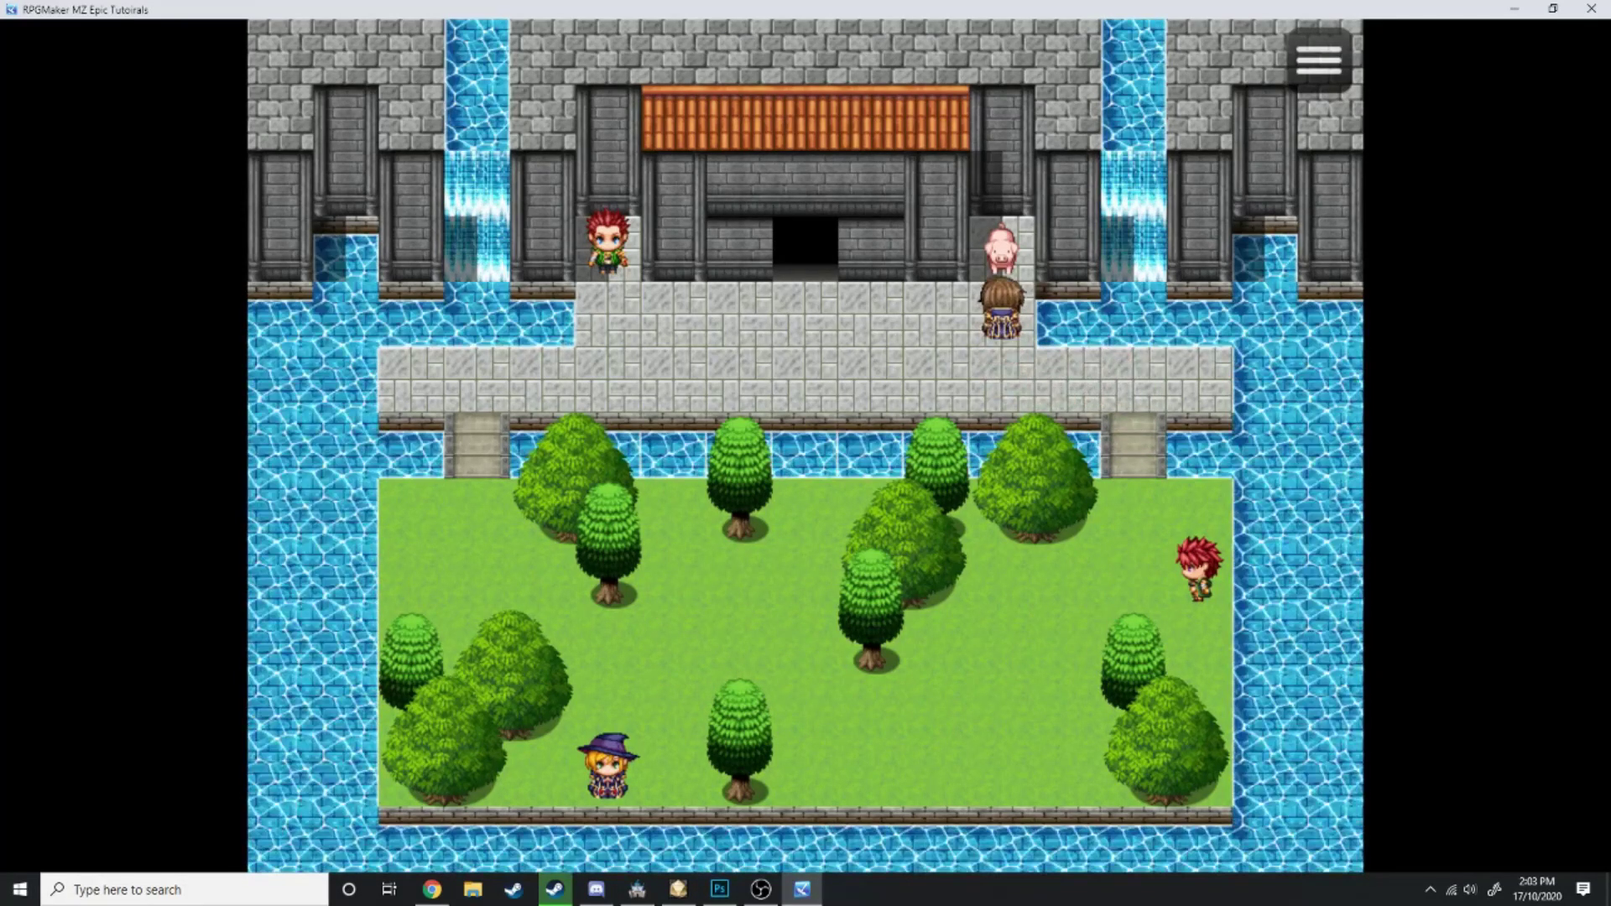
Talk to the pig, pick None of the above, then choose Gayle and Michelle
{"action": "key", "text": "Return"}
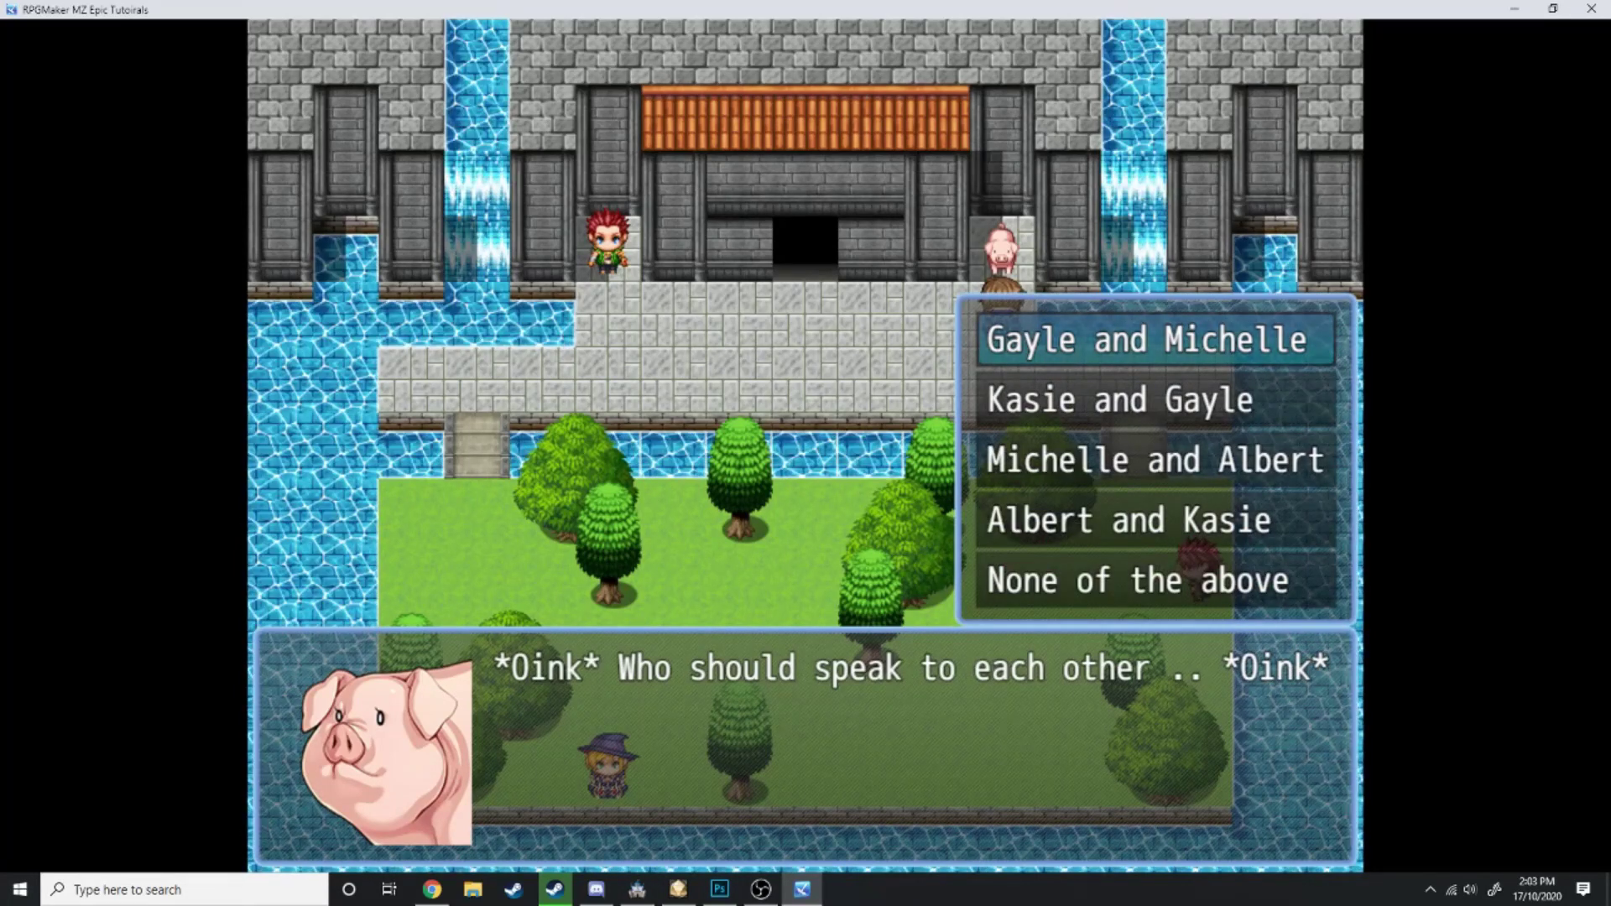
{"action": "key", "text": "Down"}
{"action": "key", "text": "Down"}
{"action": "key", "text": "Down"}
{"action": "key", "text": "Down"}
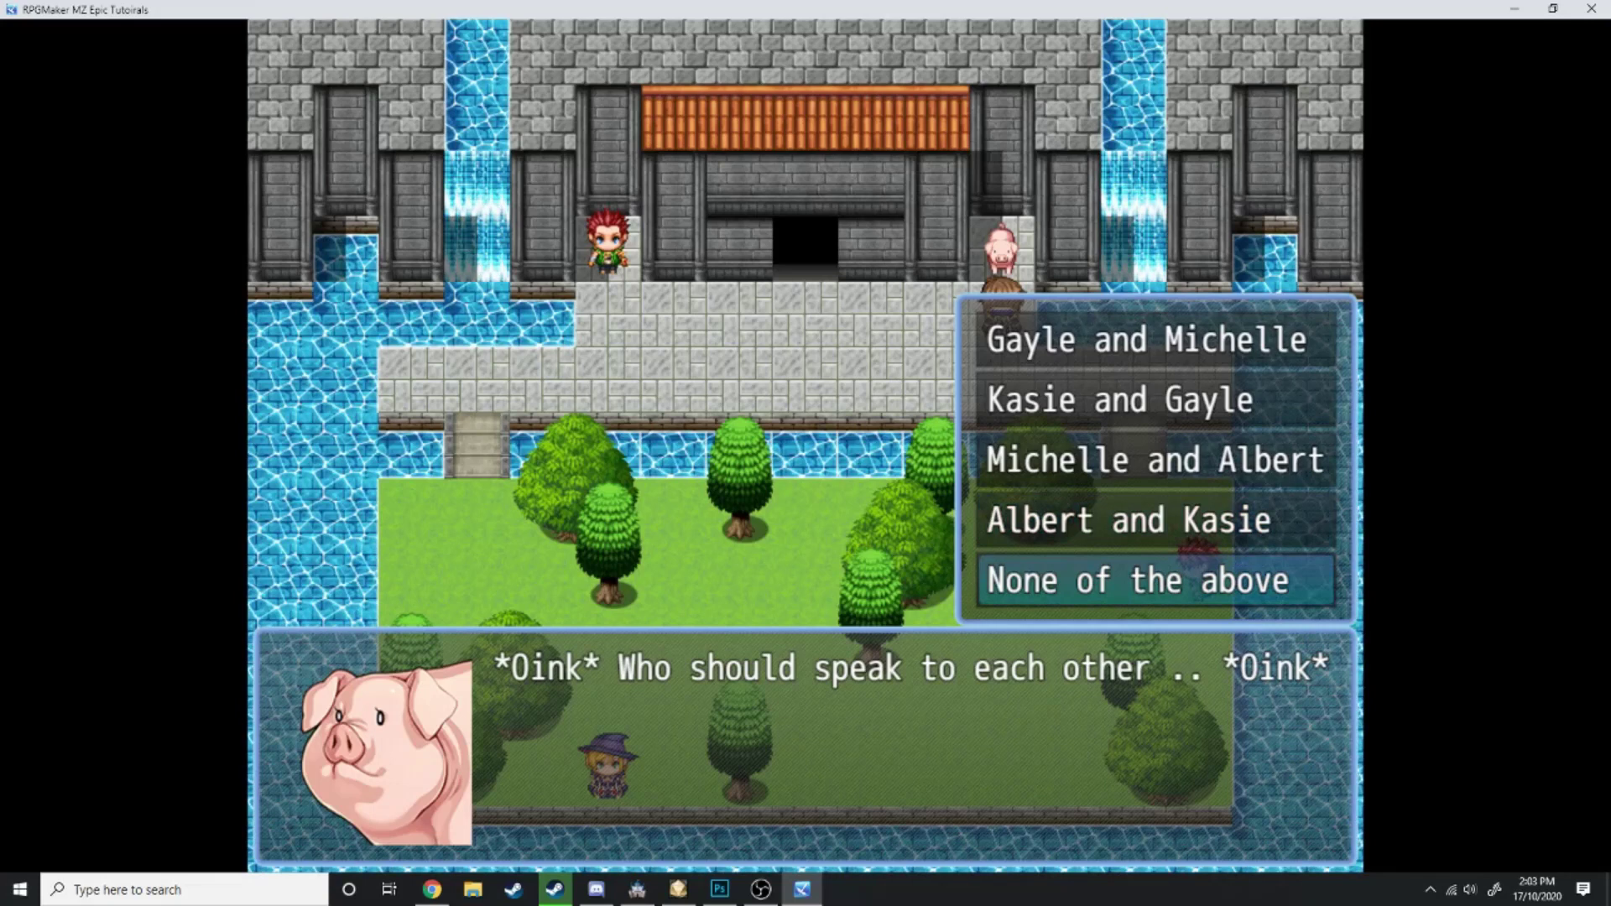
{"action": "key", "text": "Return"}
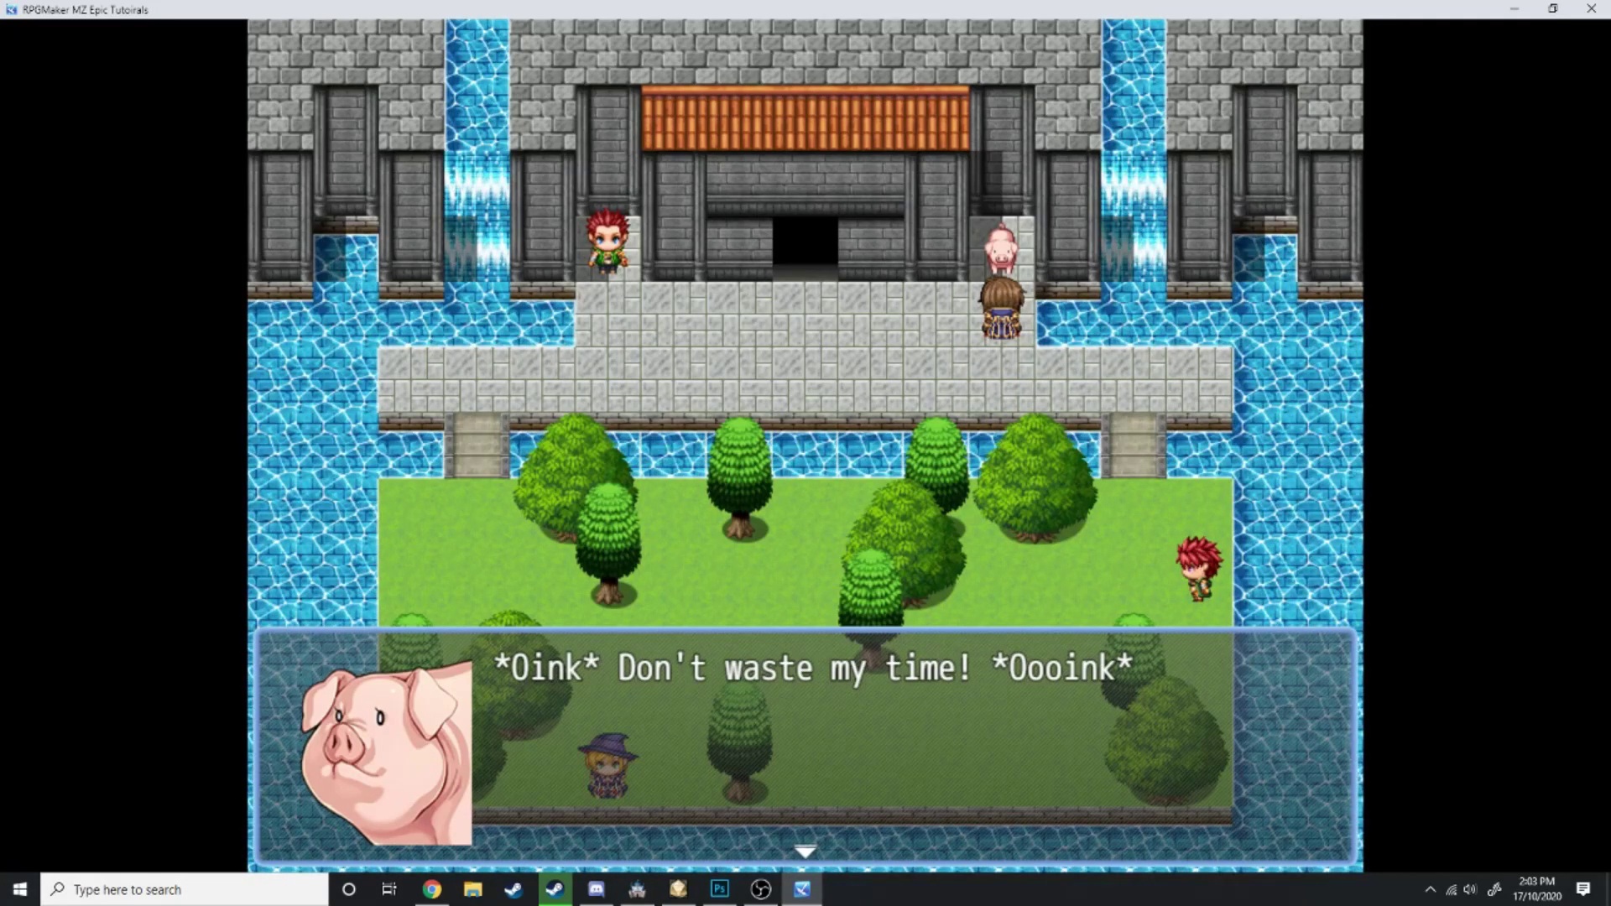
{"action": "key", "text": "Return"}
{"action": "key", "text": "Return"}
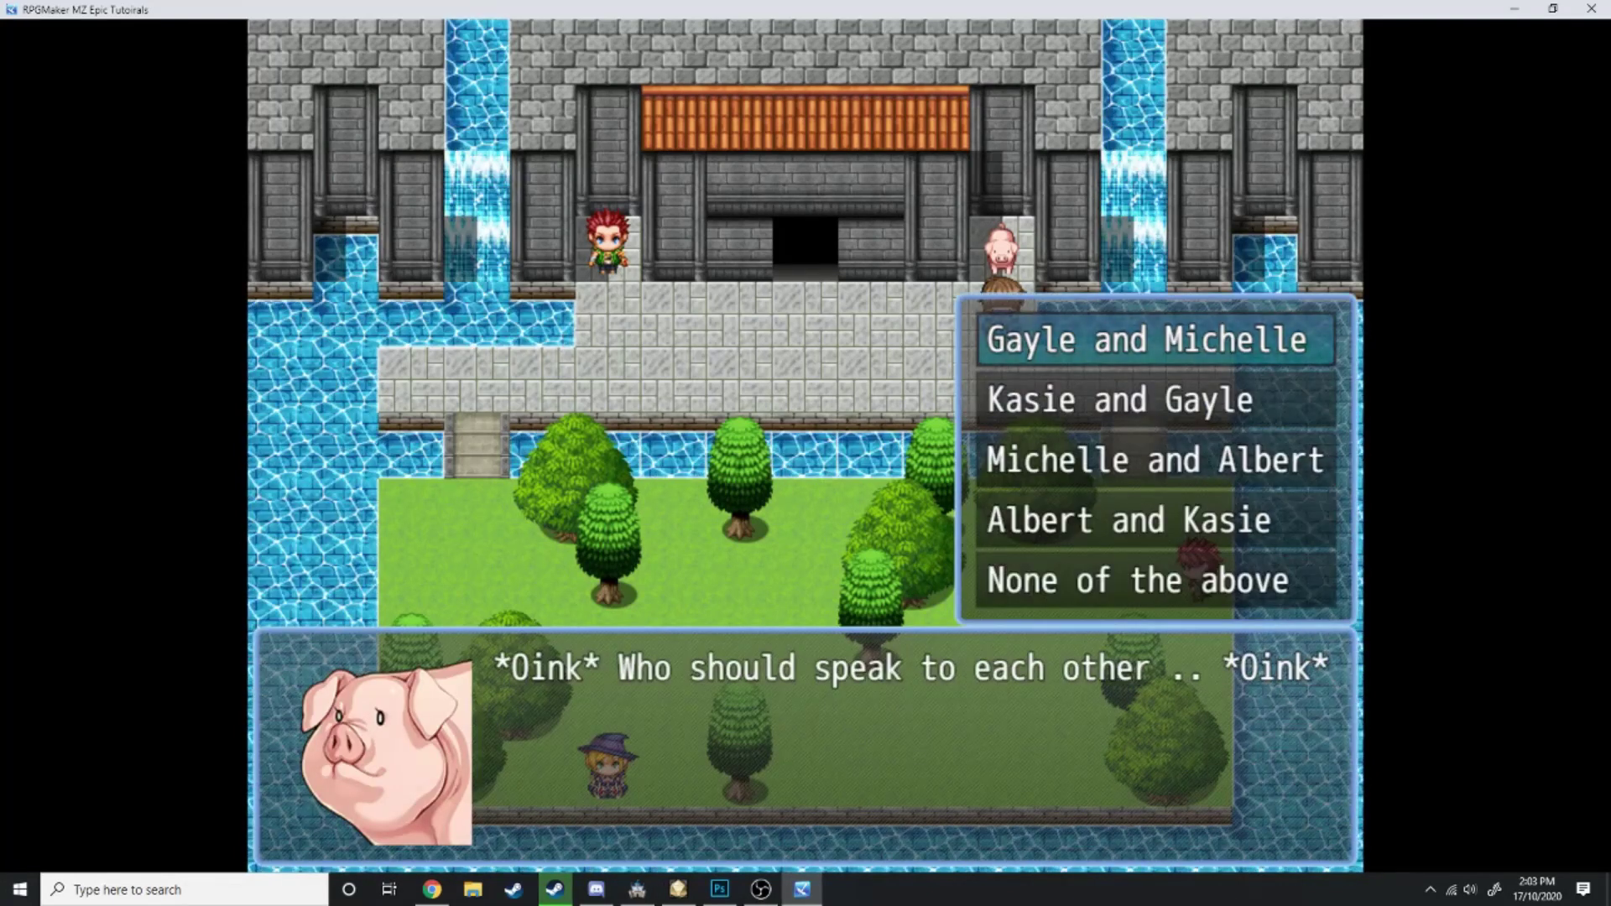
{"action": "key", "text": "Return"}
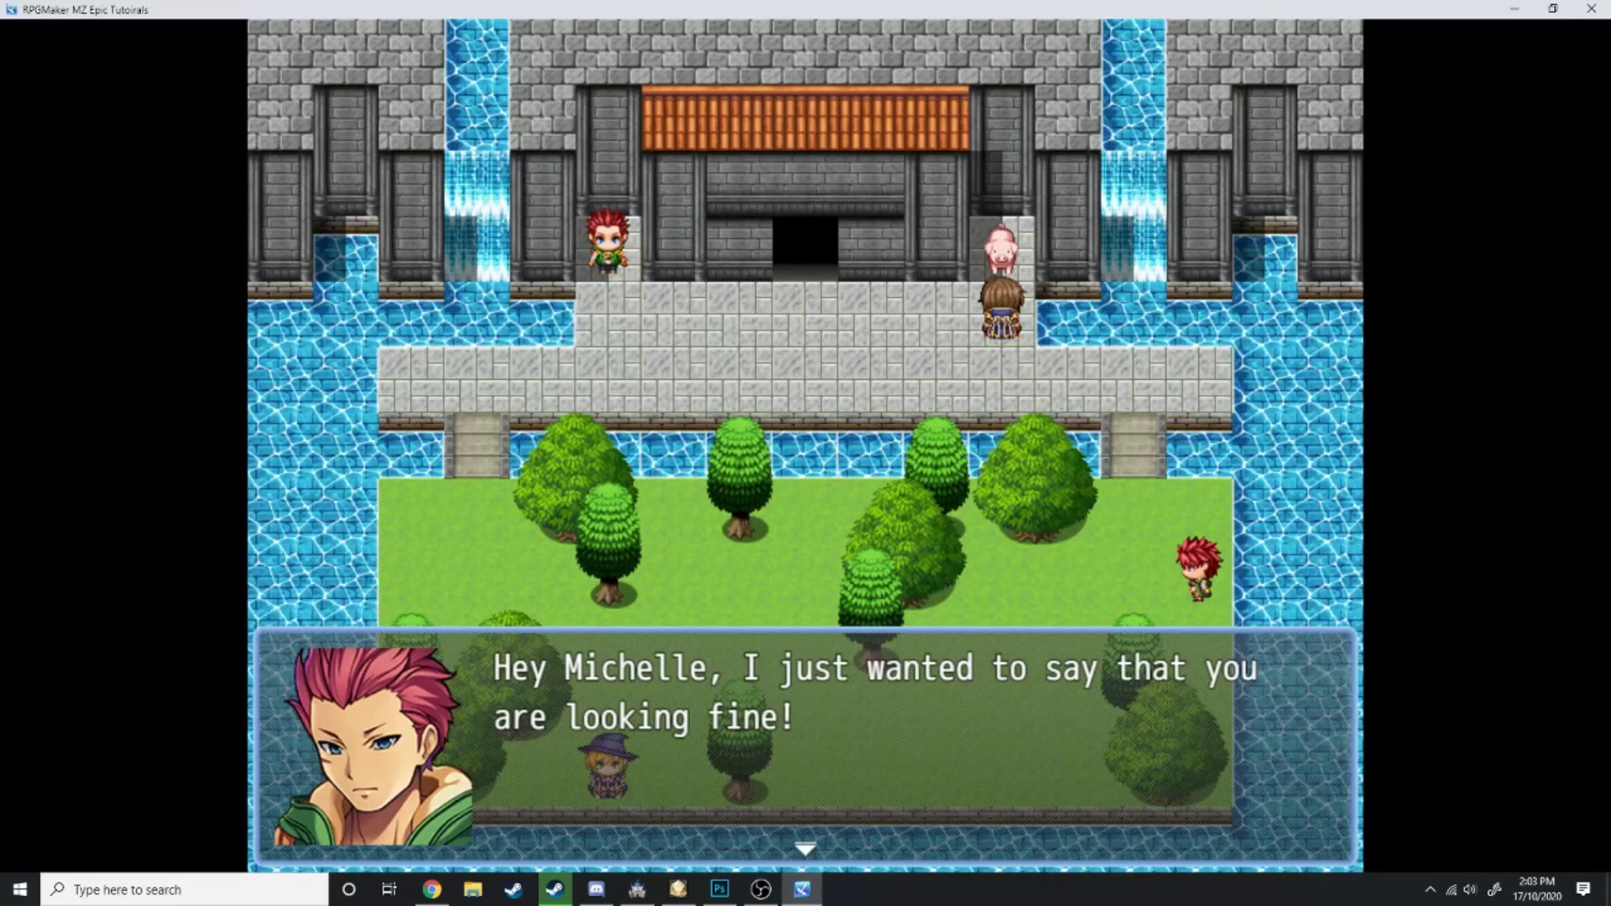
{"action": "key", "text": "Return"}
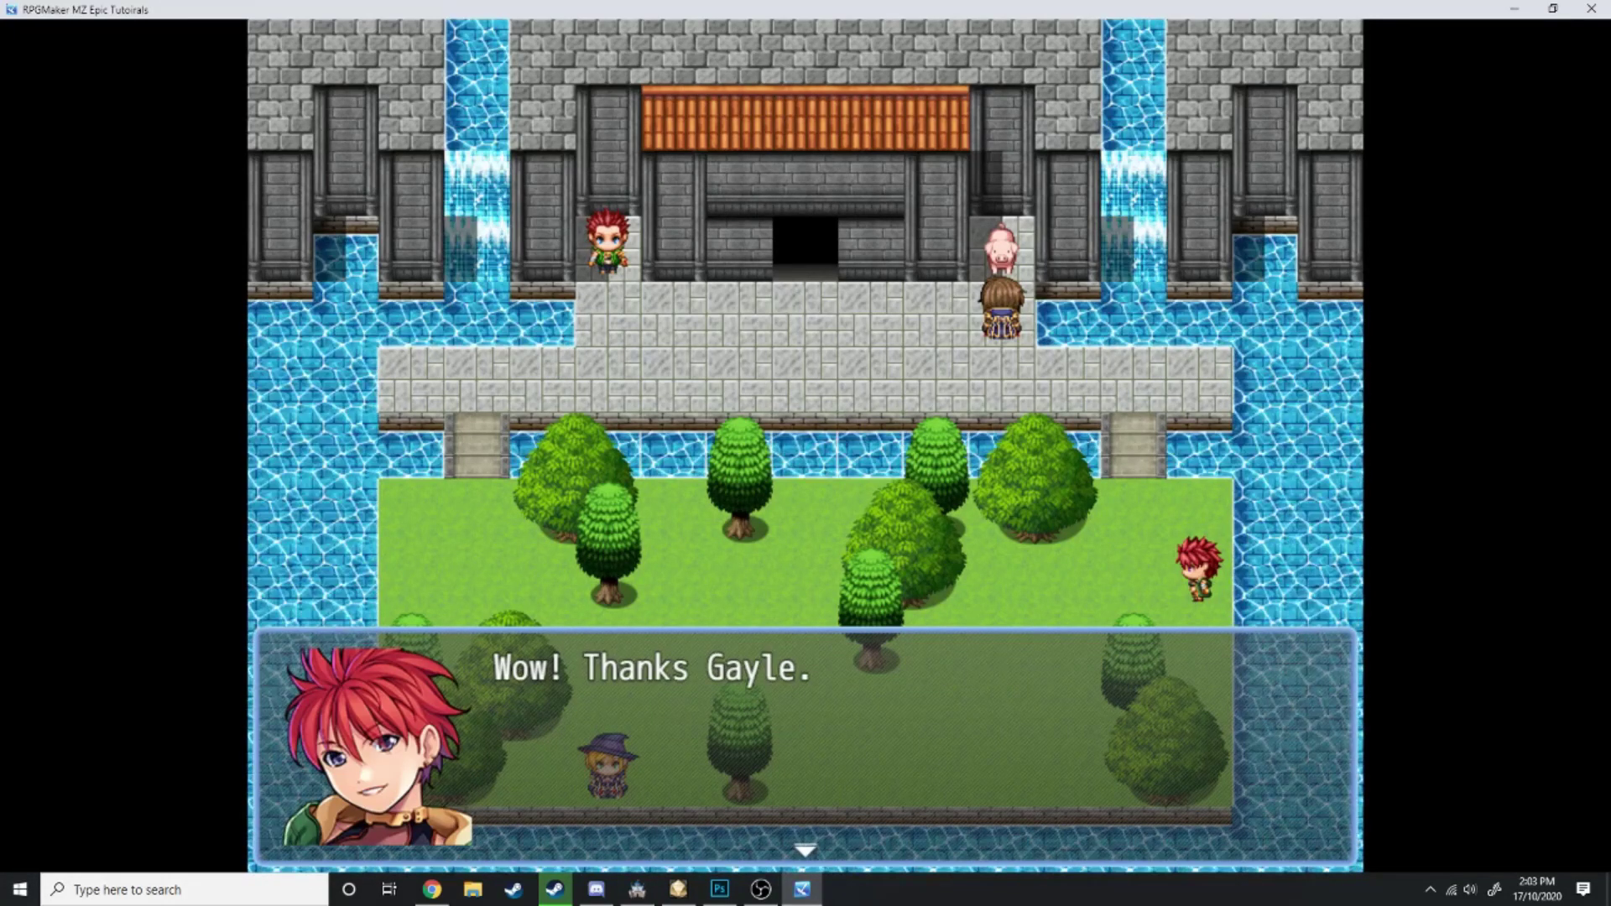
{"action": "key", "text": "Return"}
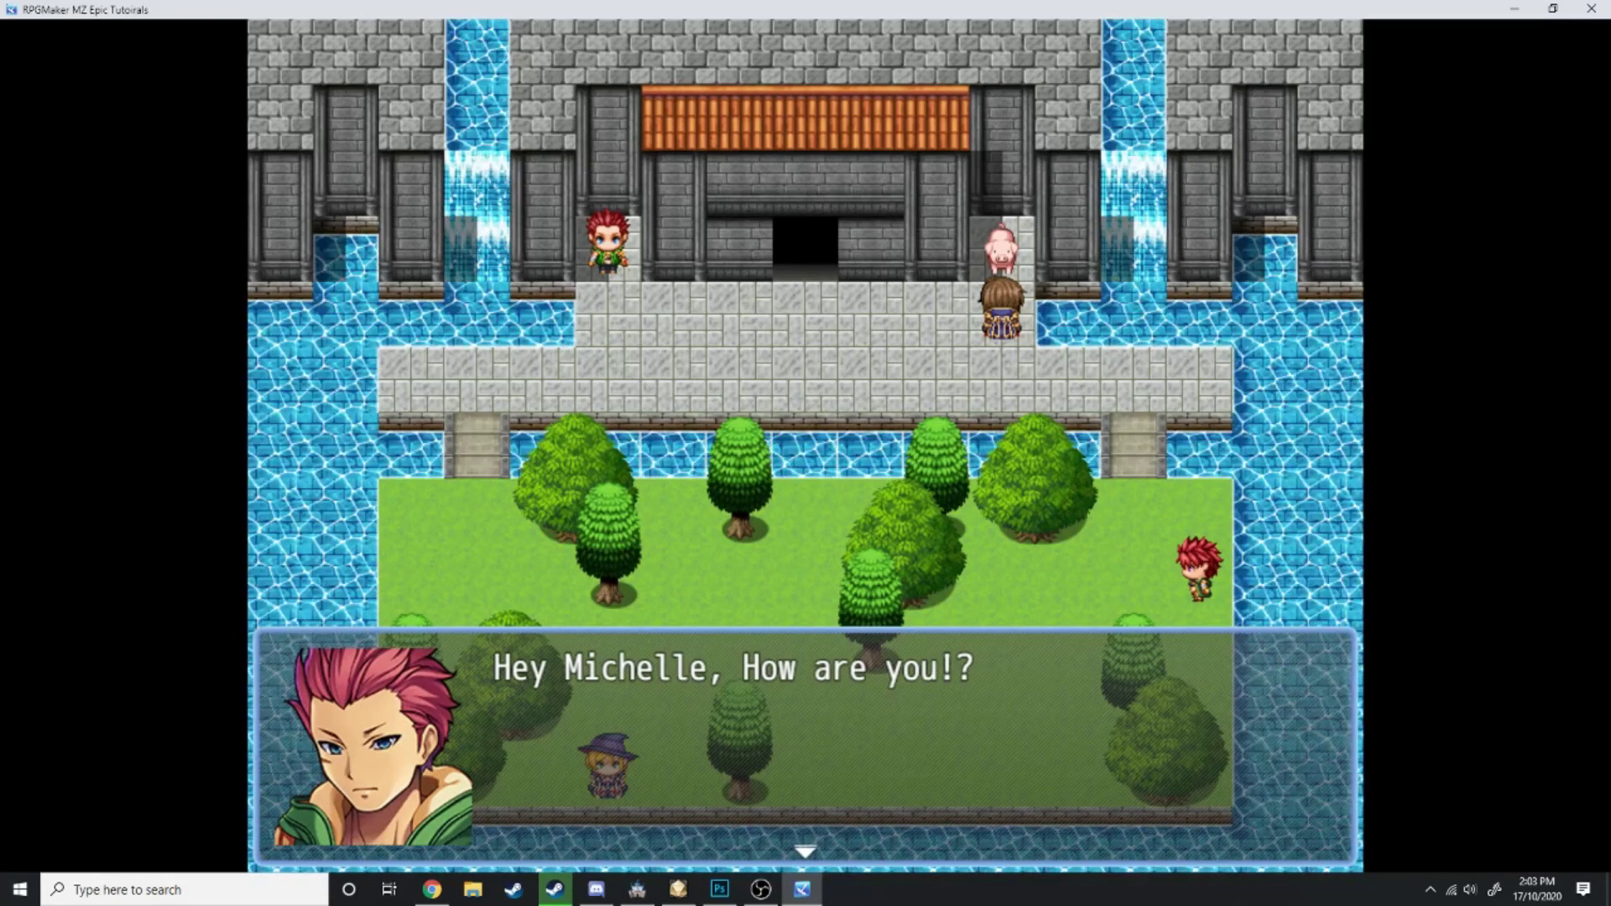
{"action": "key", "text": "Return"}
{"action": "key", "text": "Return"}
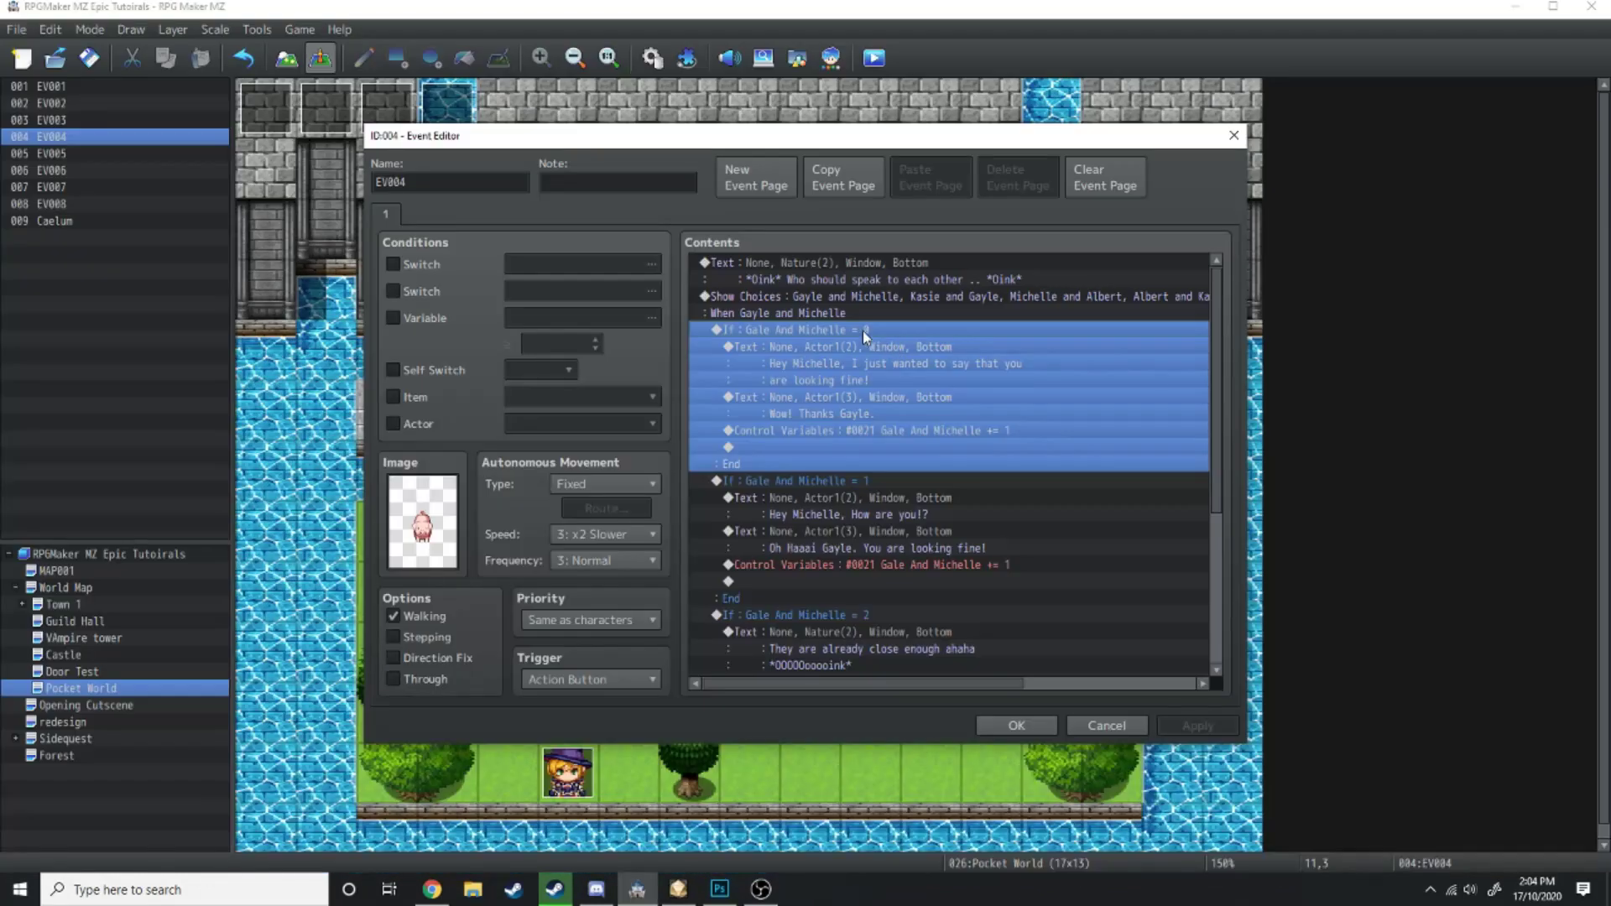
Give the Gale And Michelle = 0 condition an Else branch
{"action": "right_click", "coordinate": [860, 329]}
{"action": "left_click", "coordinate": [896, 362]}
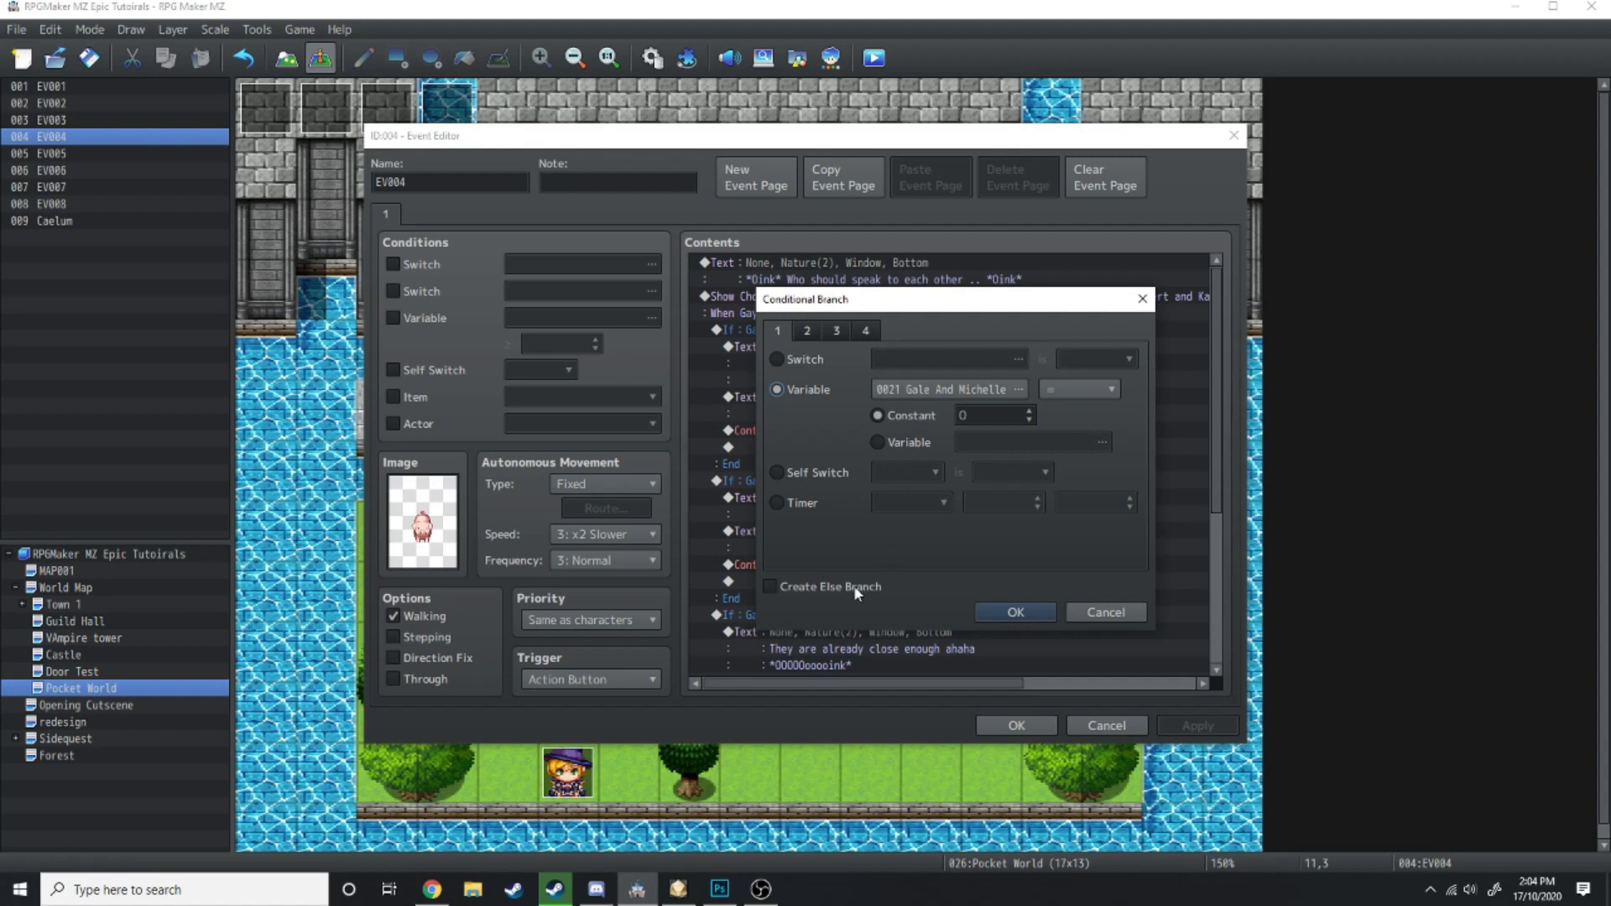
{"action": "left_click", "coordinate": [828, 593]}
{"action": "left_click", "coordinate": [1015, 612]}
{"action": "left_click", "coordinate": [911, 365]}
{"action": "left_click", "coordinate": [847, 329]}
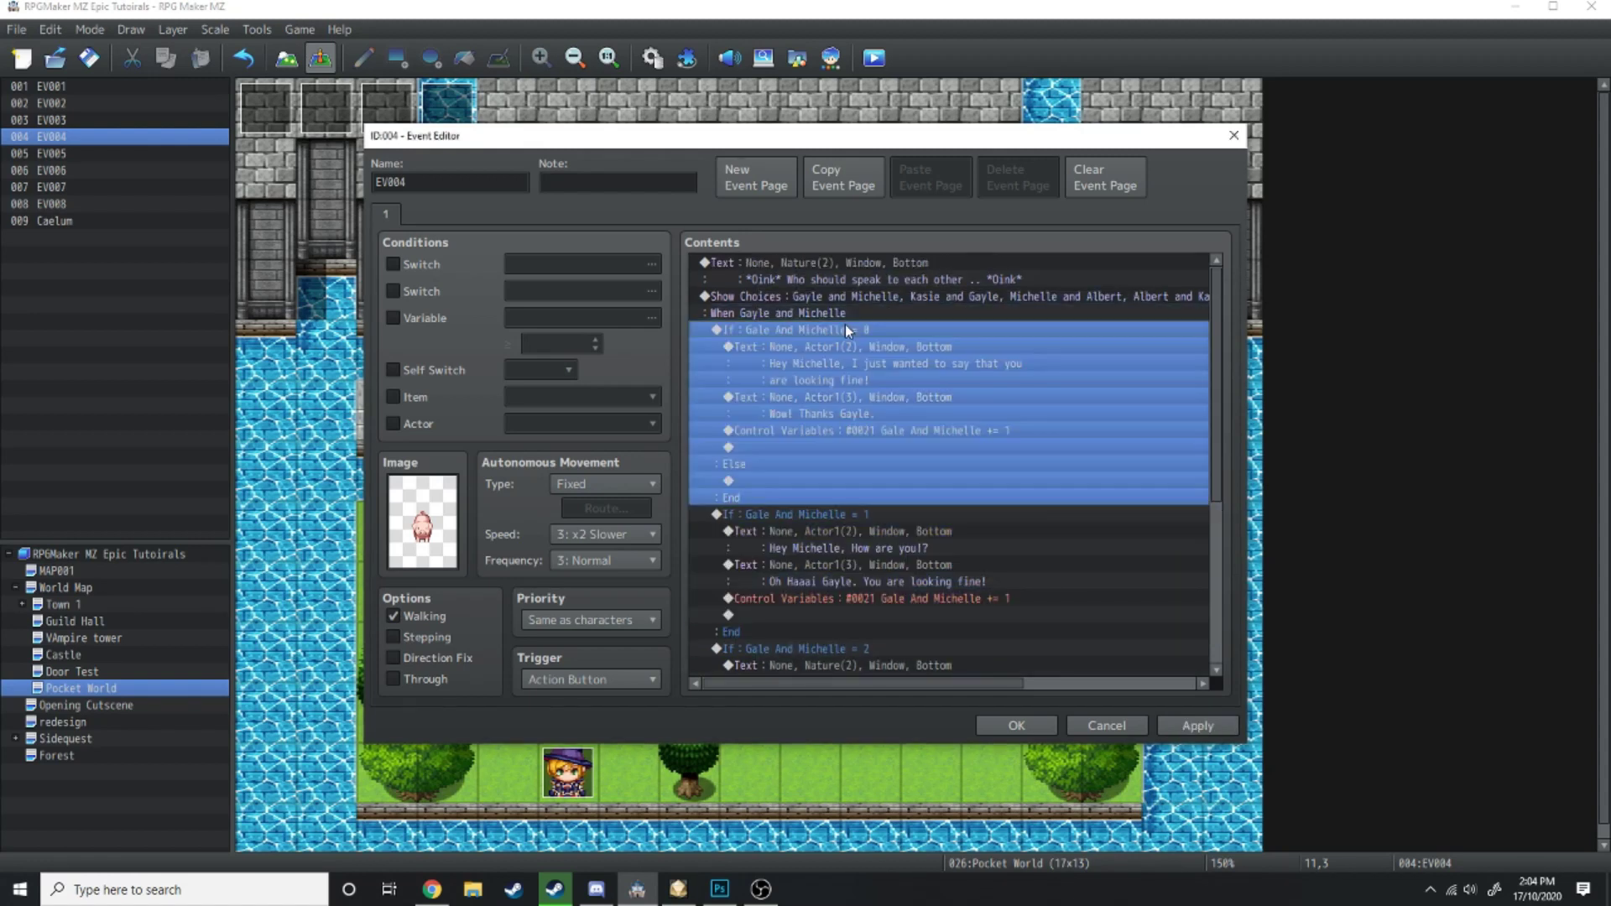
{"action": "left_click", "coordinate": [818, 366]}
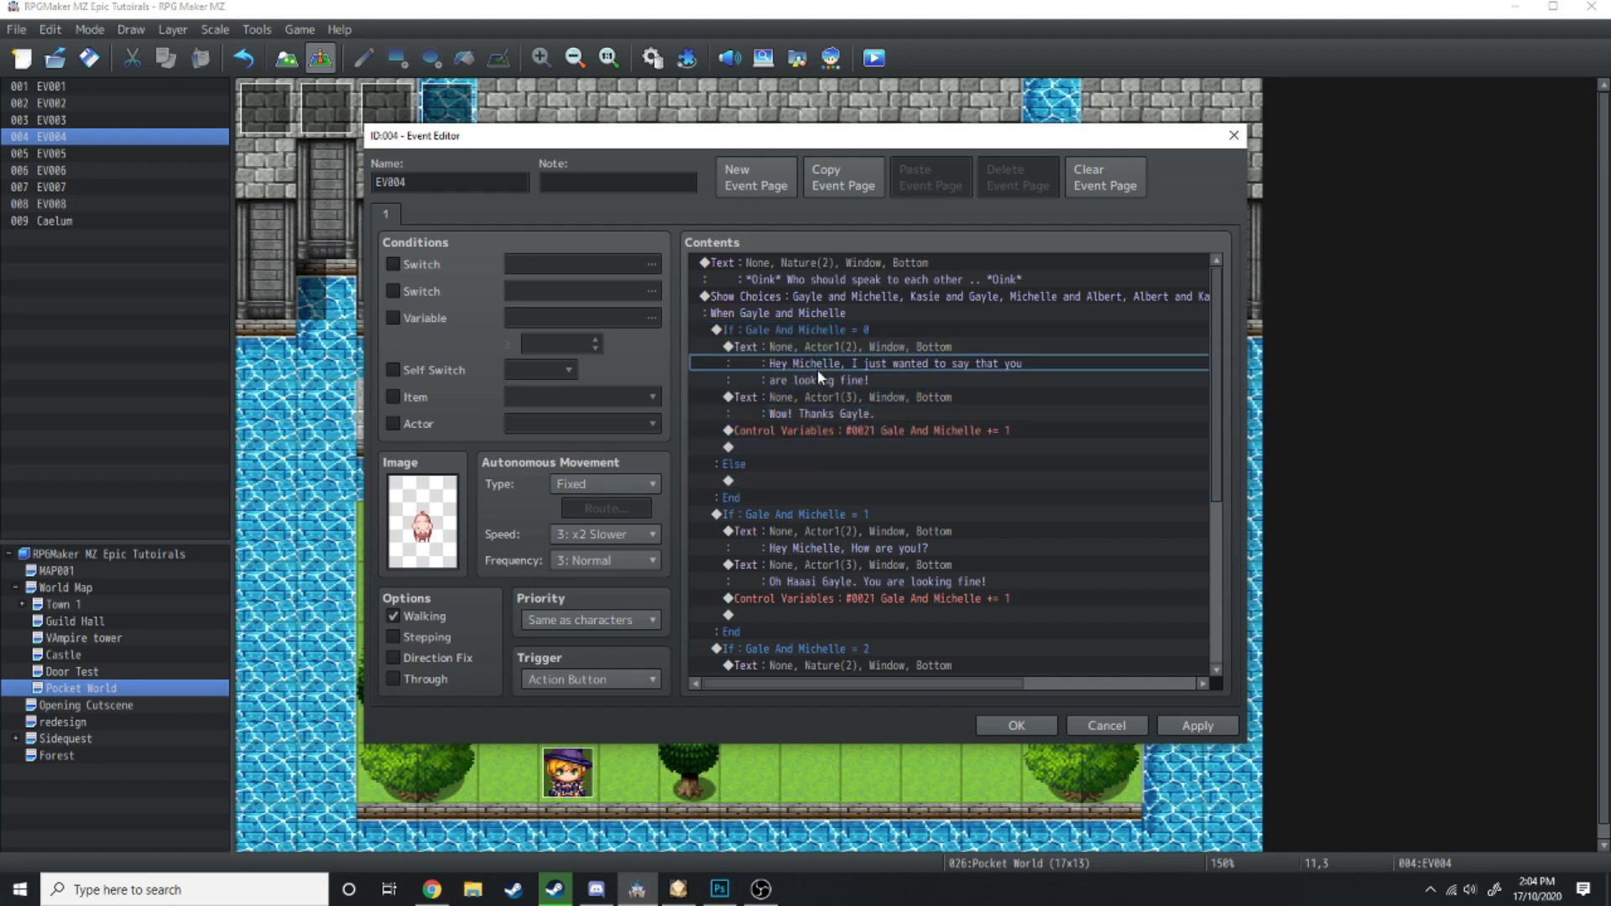
Move the Gale And Michelle = 1 block under that Else and give it an Else branch
{"action": "left_click", "coordinate": [848, 514]}
{"action": "right_click", "coordinate": [831, 541]}
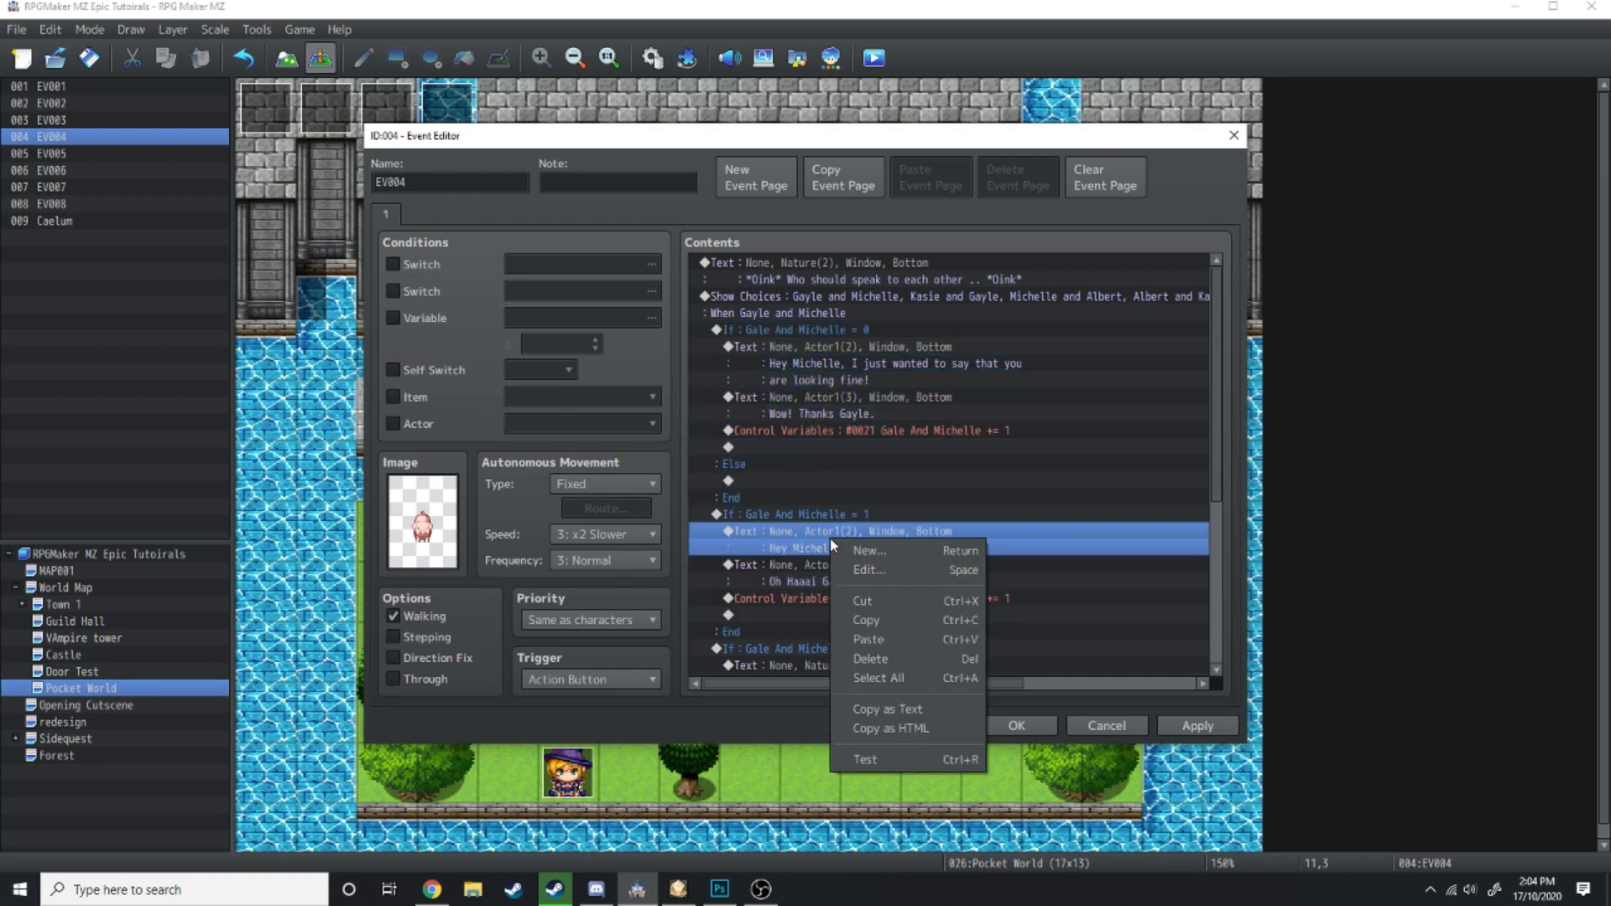
{"action": "left_click", "coordinate": [869, 570]}
{"action": "key", "text": "Escape"}
{"action": "left_click", "coordinate": [851, 516]}
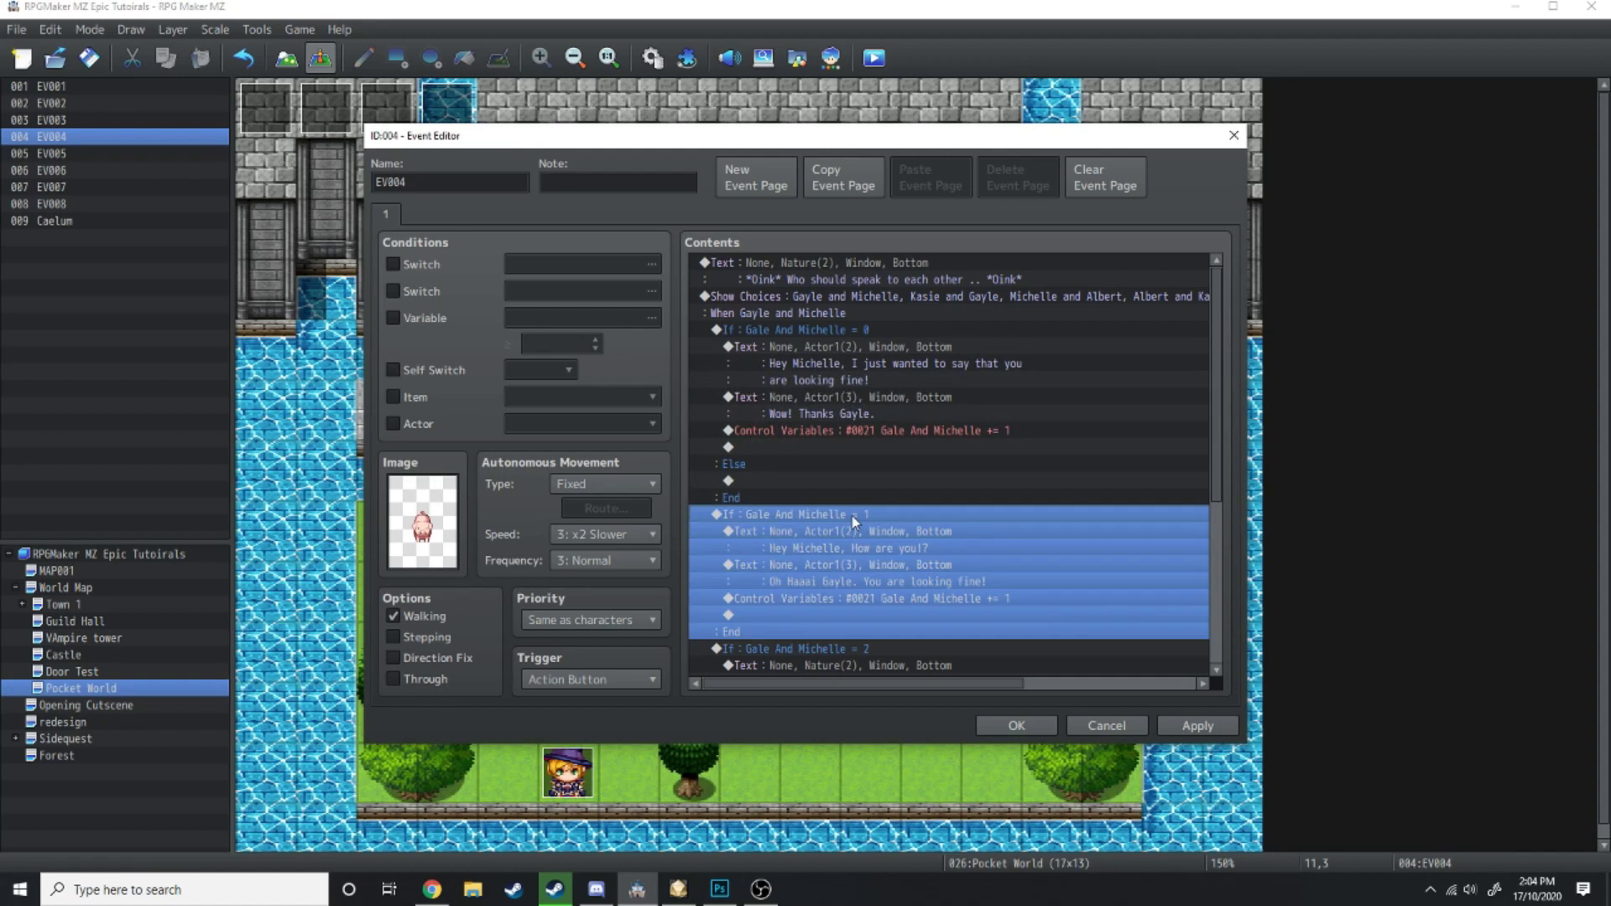
{"action": "key", "text": "ctrl+x"}
{"action": "left_click", "coordinate": [766, 481]}
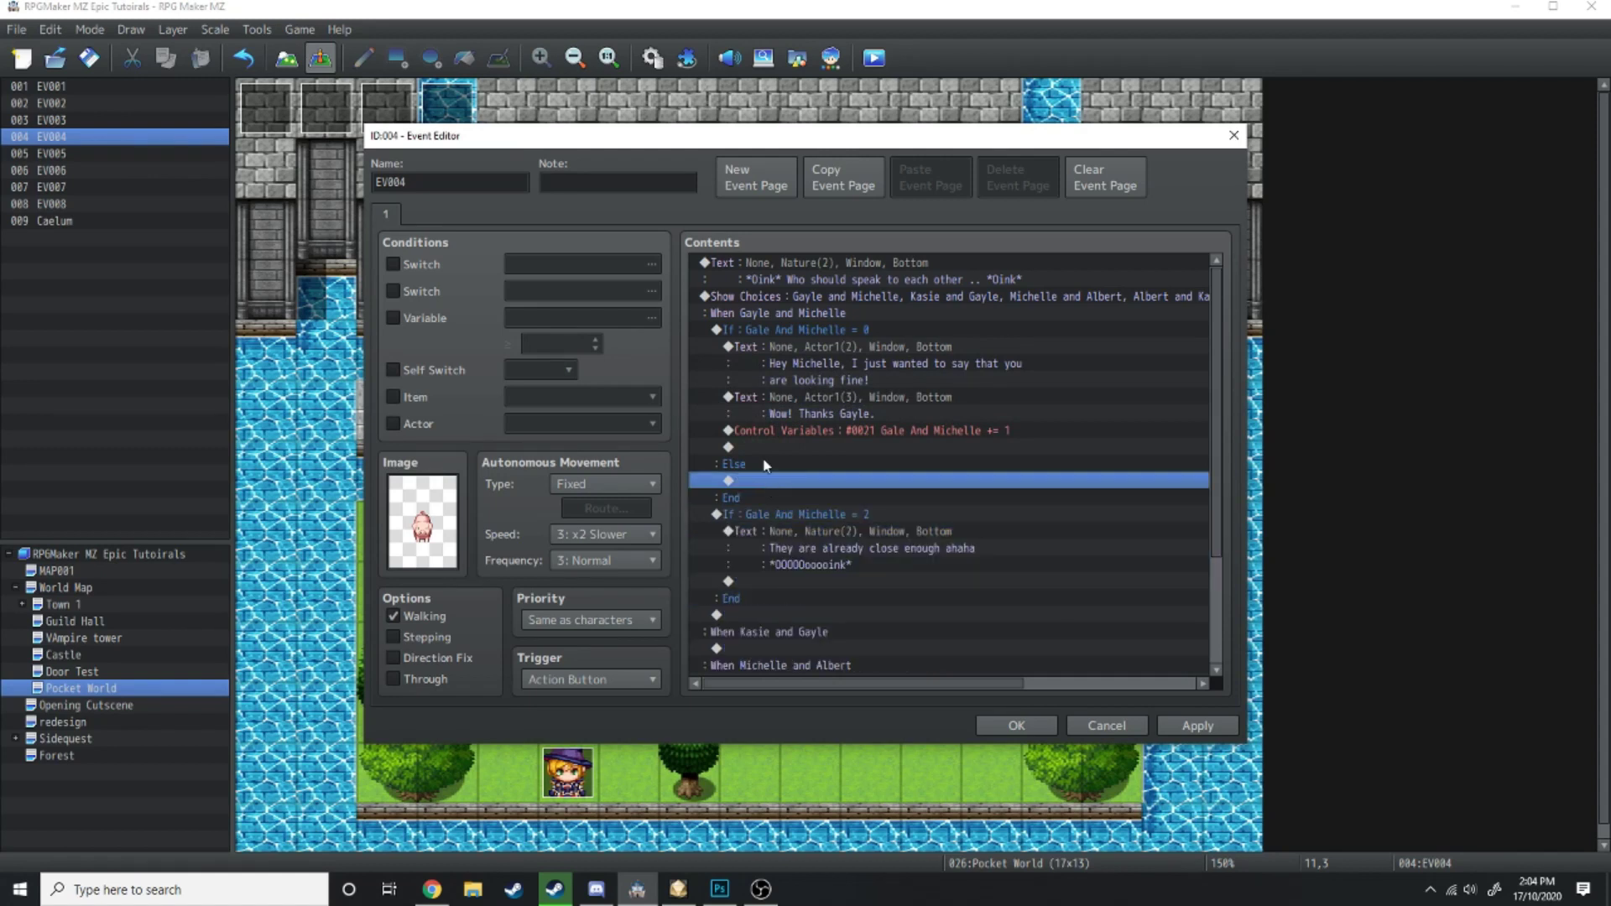
{"action": "key", "text": "ctrl+v"}
{"action": "right_click", "coordinate": [801, 480]}
{"action": "left_click", "coordinate": [915, 506]}
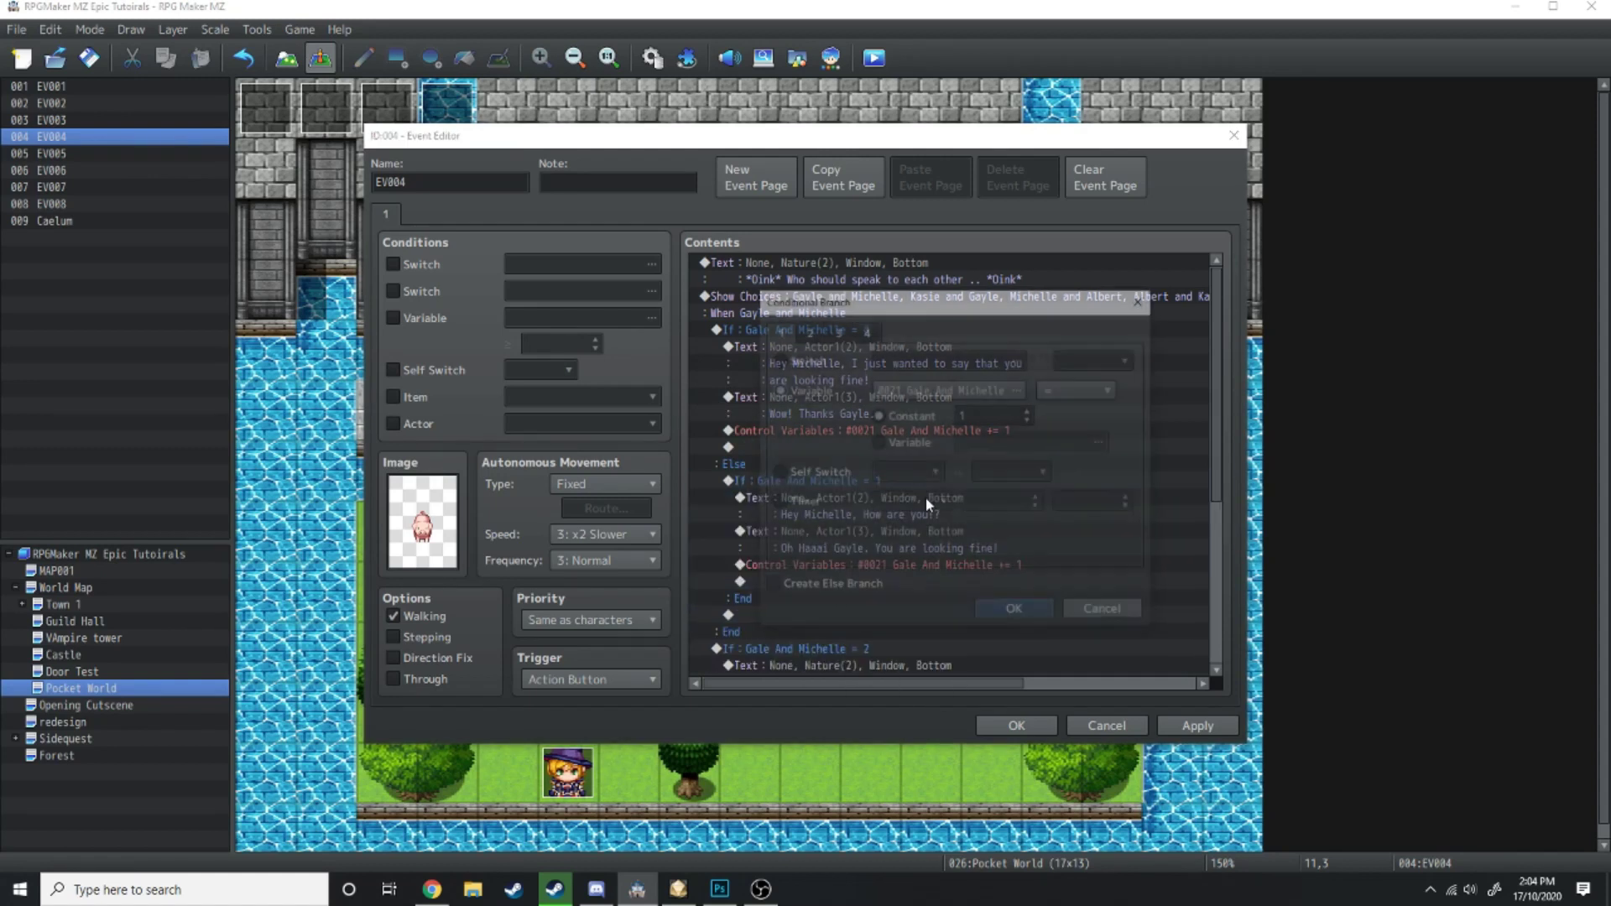
{"action": "left_click", "coordinate": [1011, 612]}
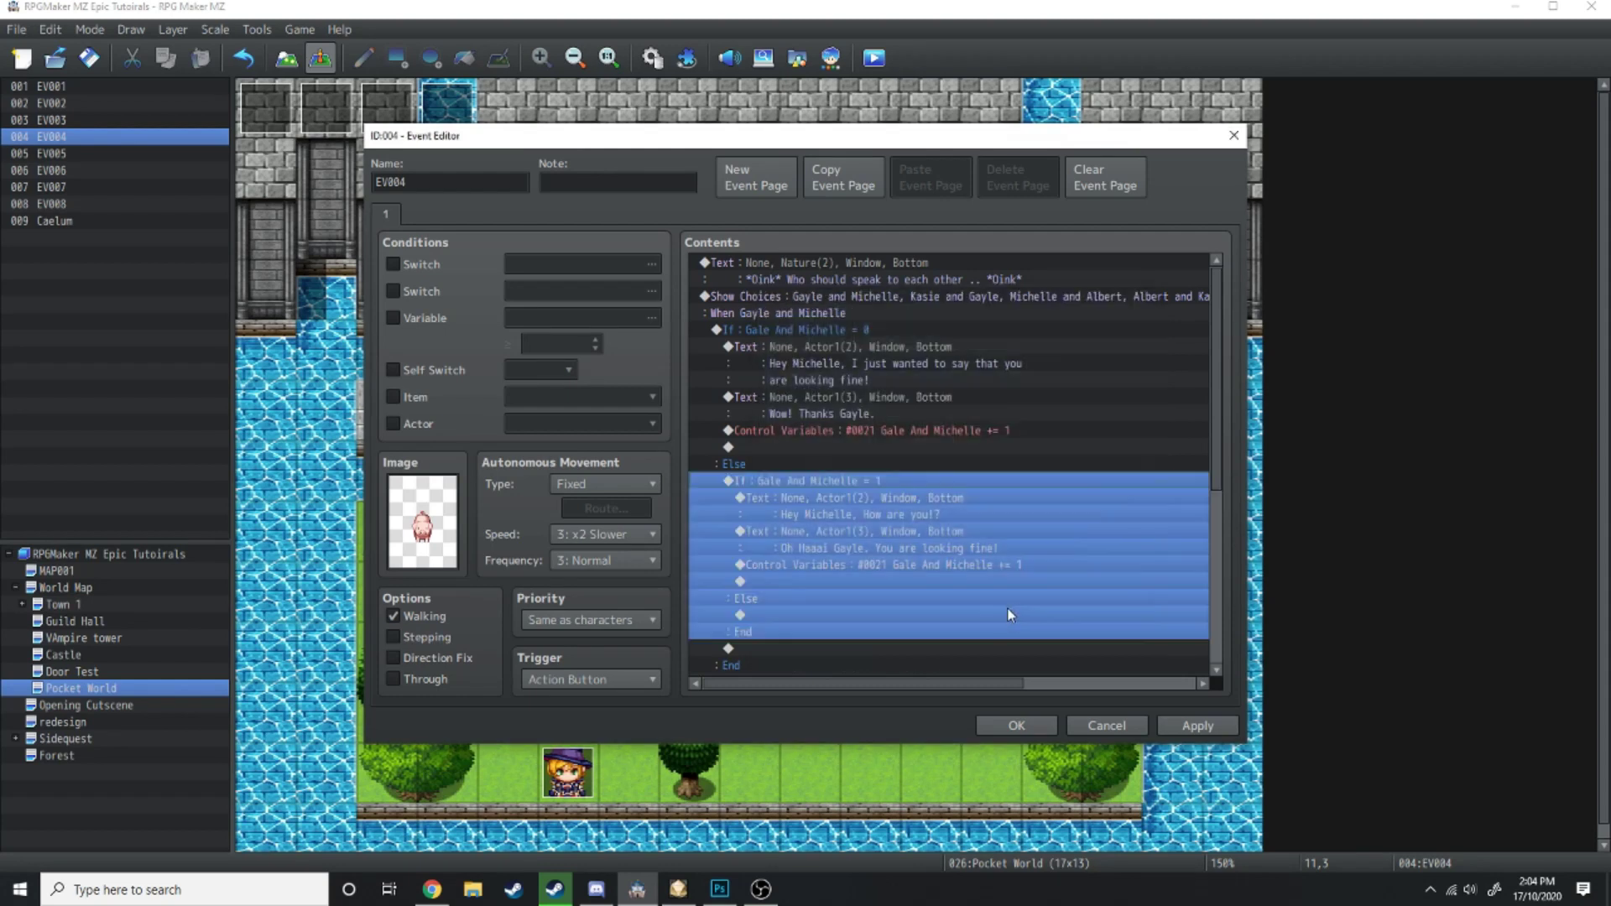
{"action": "left_click", "coordinate": [897, 562]}
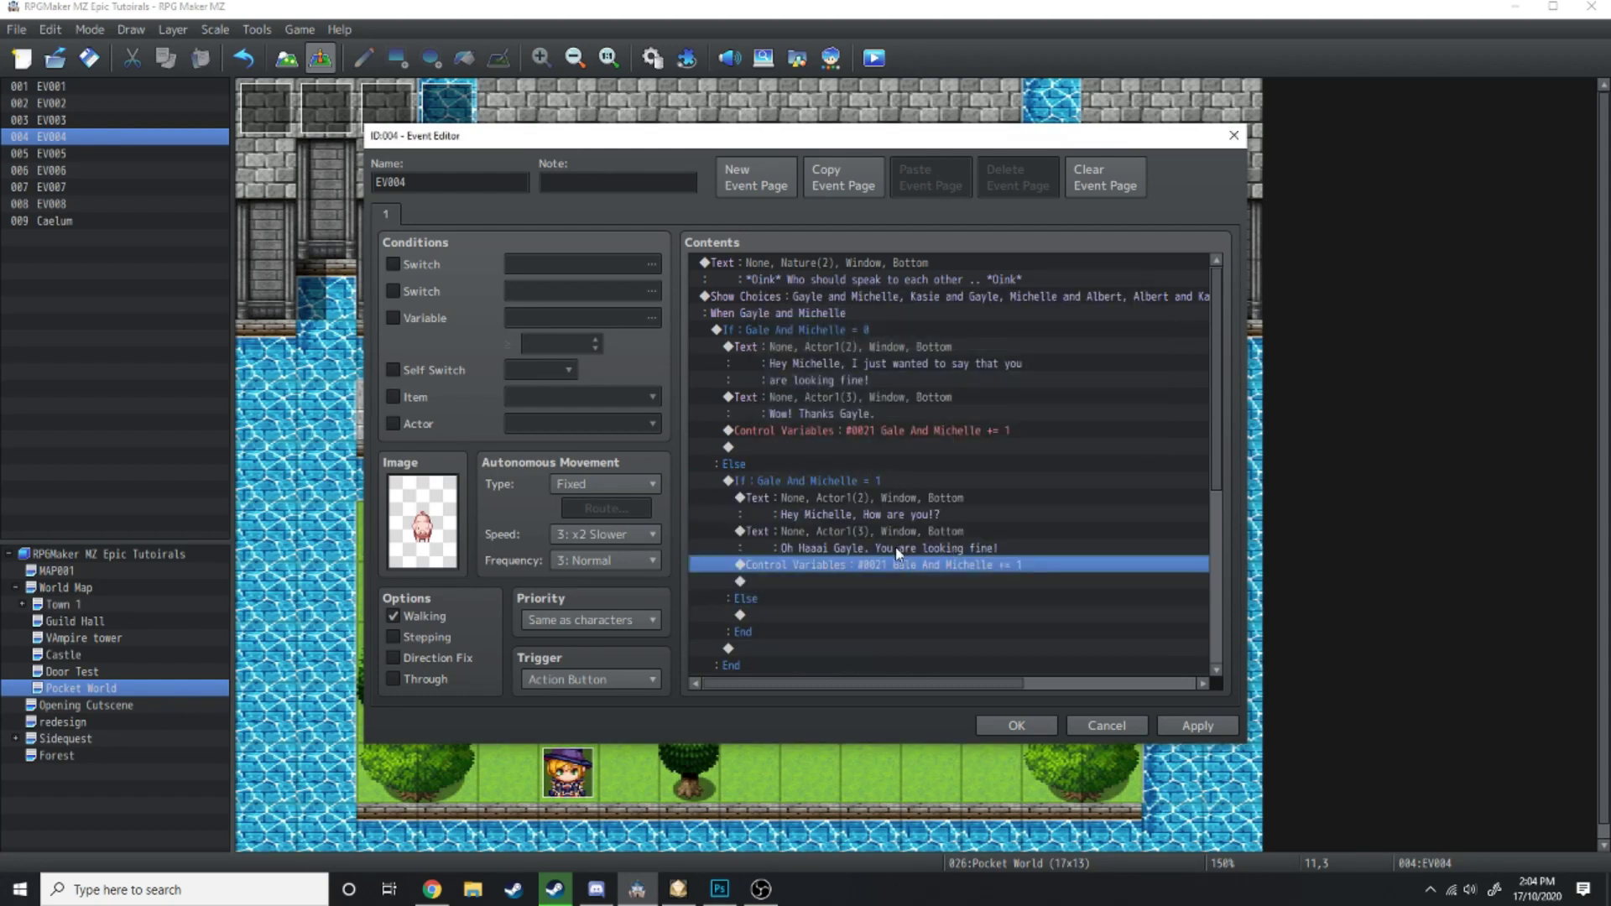
Move the Gale And Michelle = 2 block under the inner Else
{"action": "scroll", "coordinate": [821, 557], "scroll_direction": "down", "scroll_amount": 1}
{"action": "scroll", "coordinate": [806, 571], "scroll_direction": "down", "scroll_amount": 3}
{"action": "left_click", "coordinate": [797, 560]}
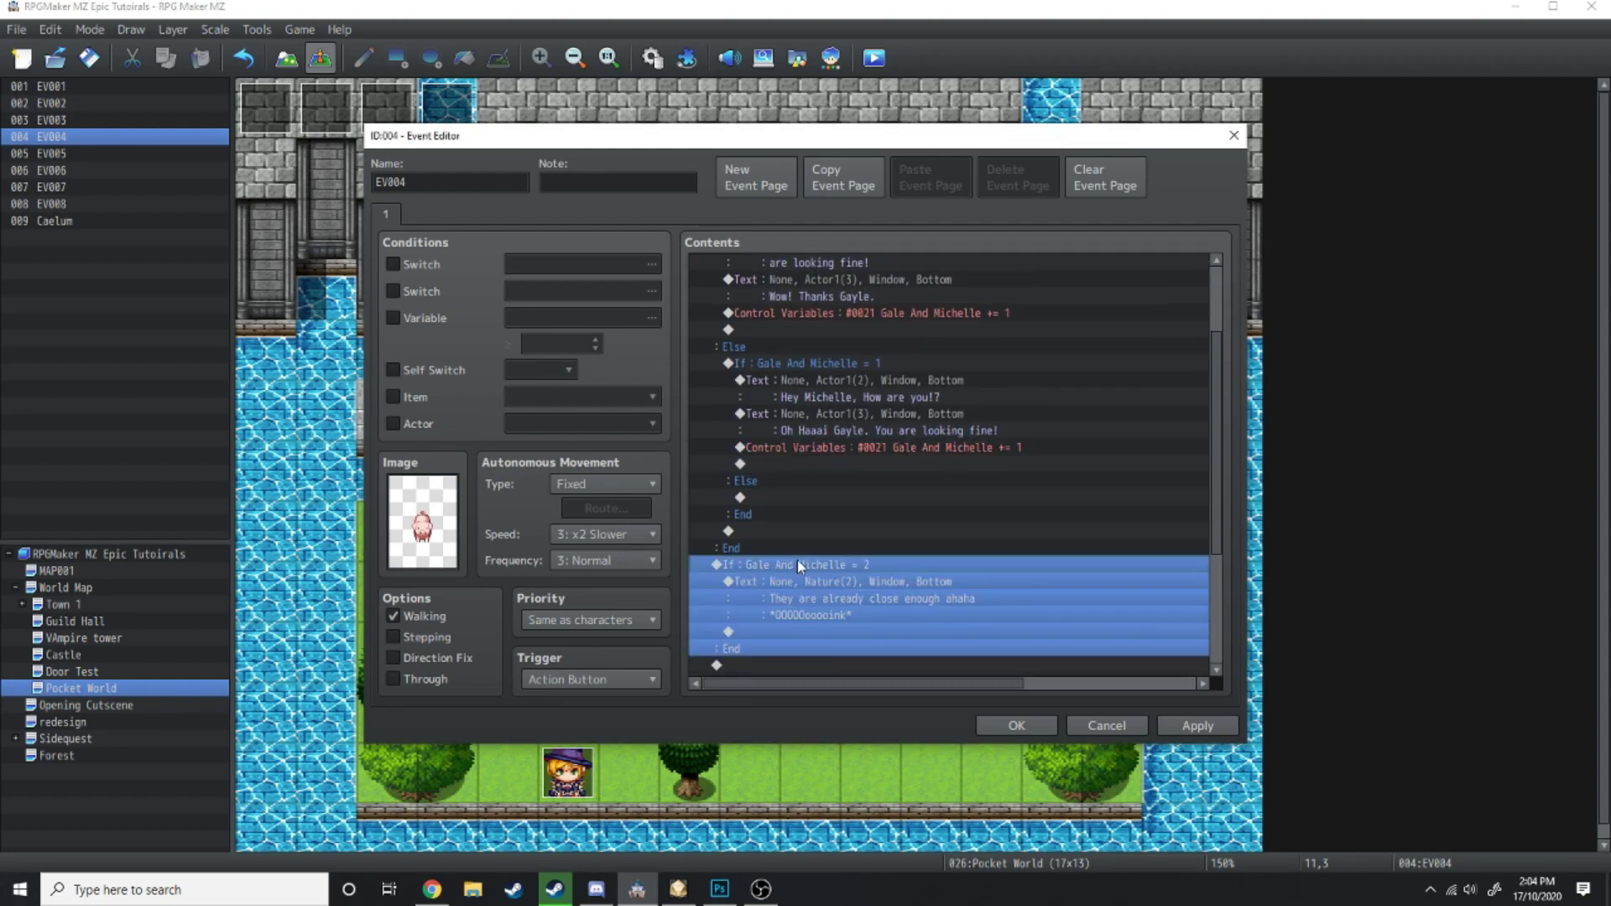
{"action": "key", "text": "Delete"}
{"action": "left_click", "coordinate": [793, 496]}
{"action": "key", "text": "ctrl+v"}
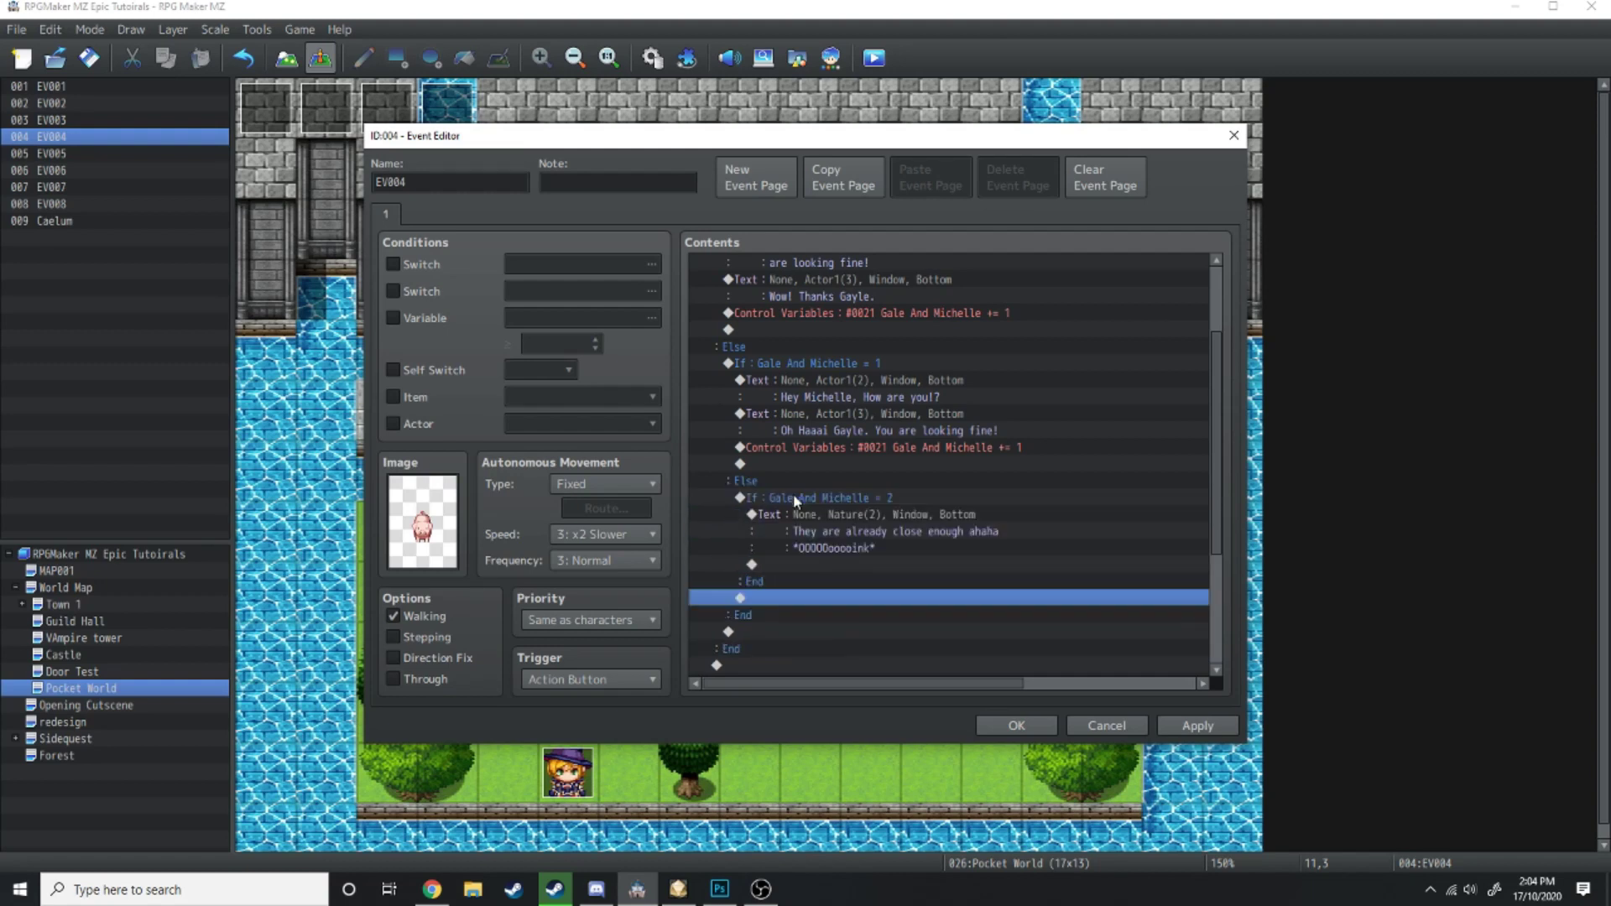
{"action": "right_click", "coordinate": [810, 508]}
{"action": "left_click", "coordinate": [873, 537]}
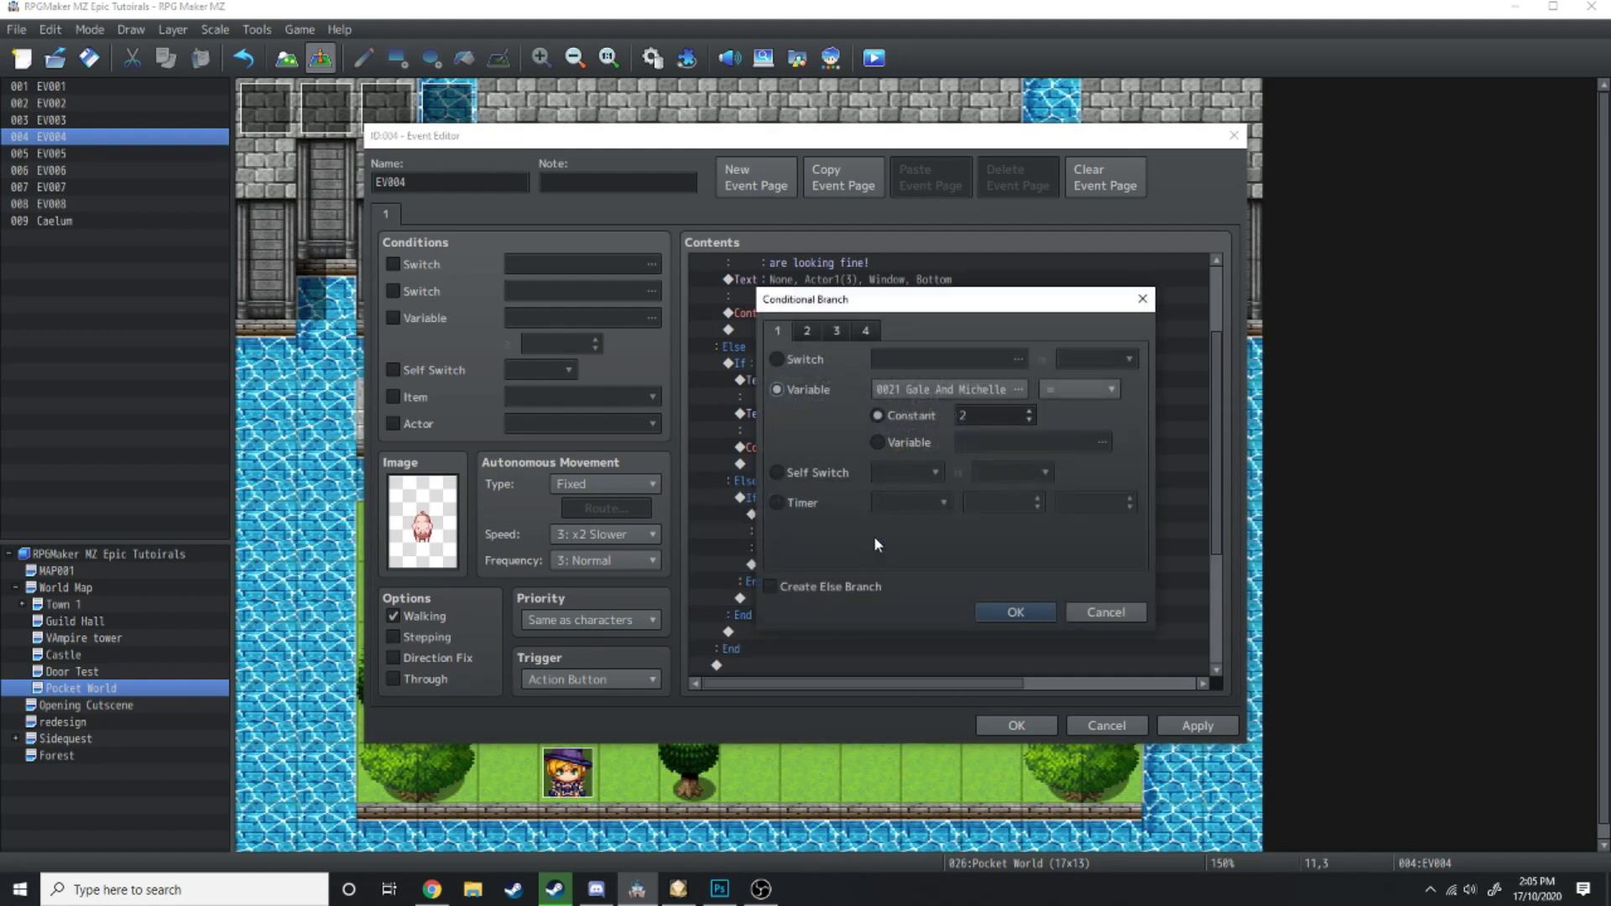
{"action": "left_click", "coordinate": [1019, 613]}
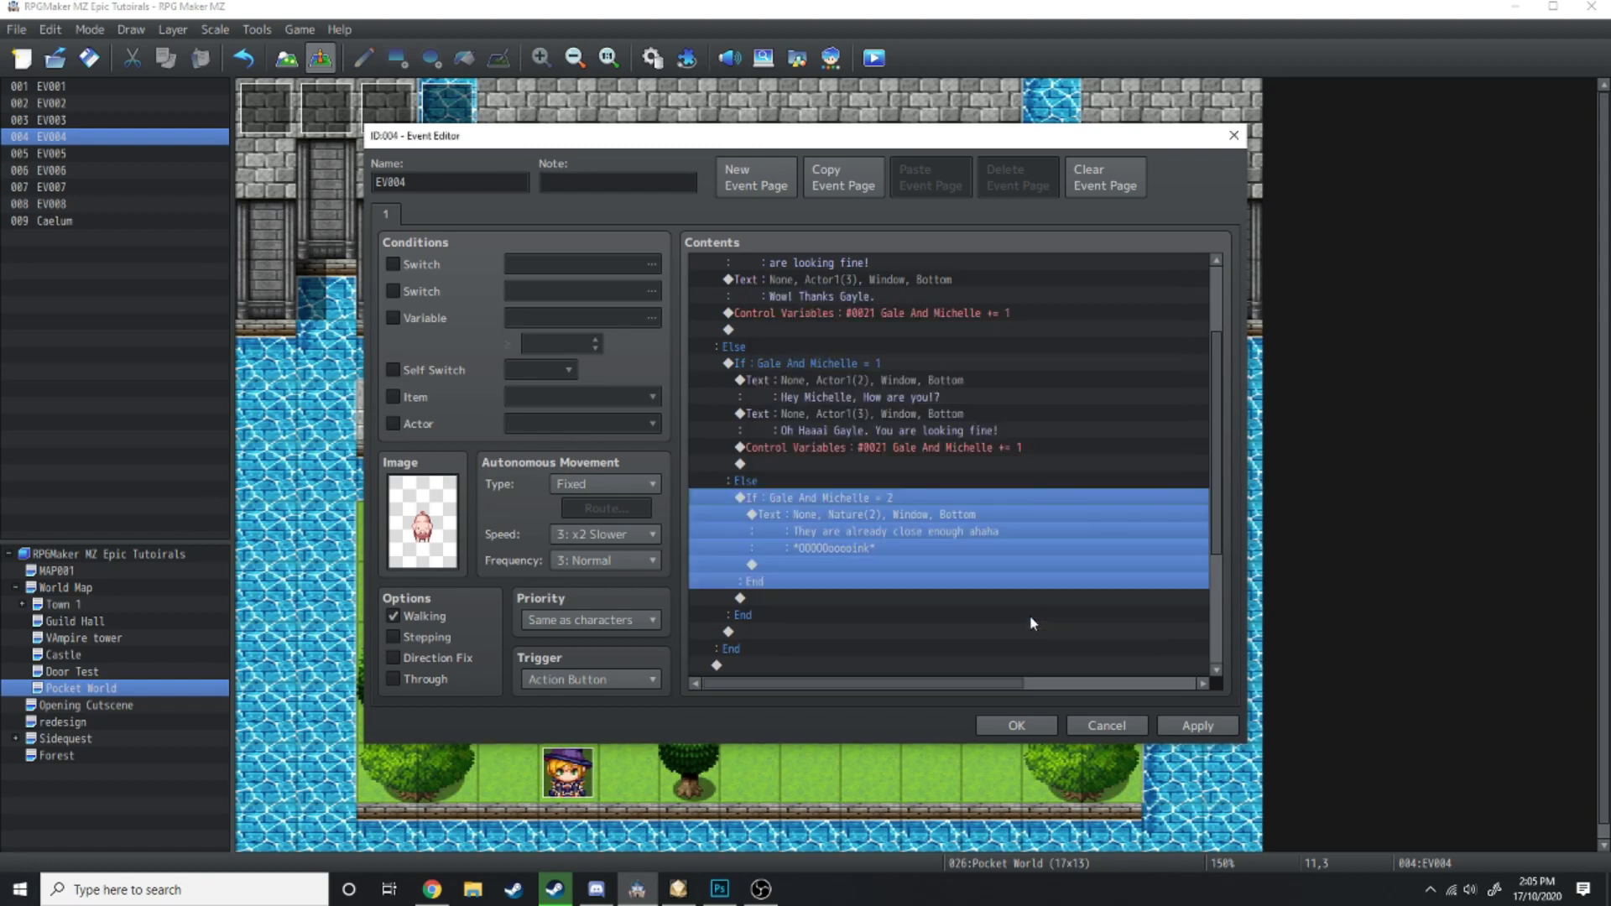
{"action": "left_click", "coordinate": [977, 627]}
Review the nested branches and apply the pig event's changes
{"action": "scroll", "coordinate": [973, 629], "scroll_direction": "up", "scroll_amount": 2}
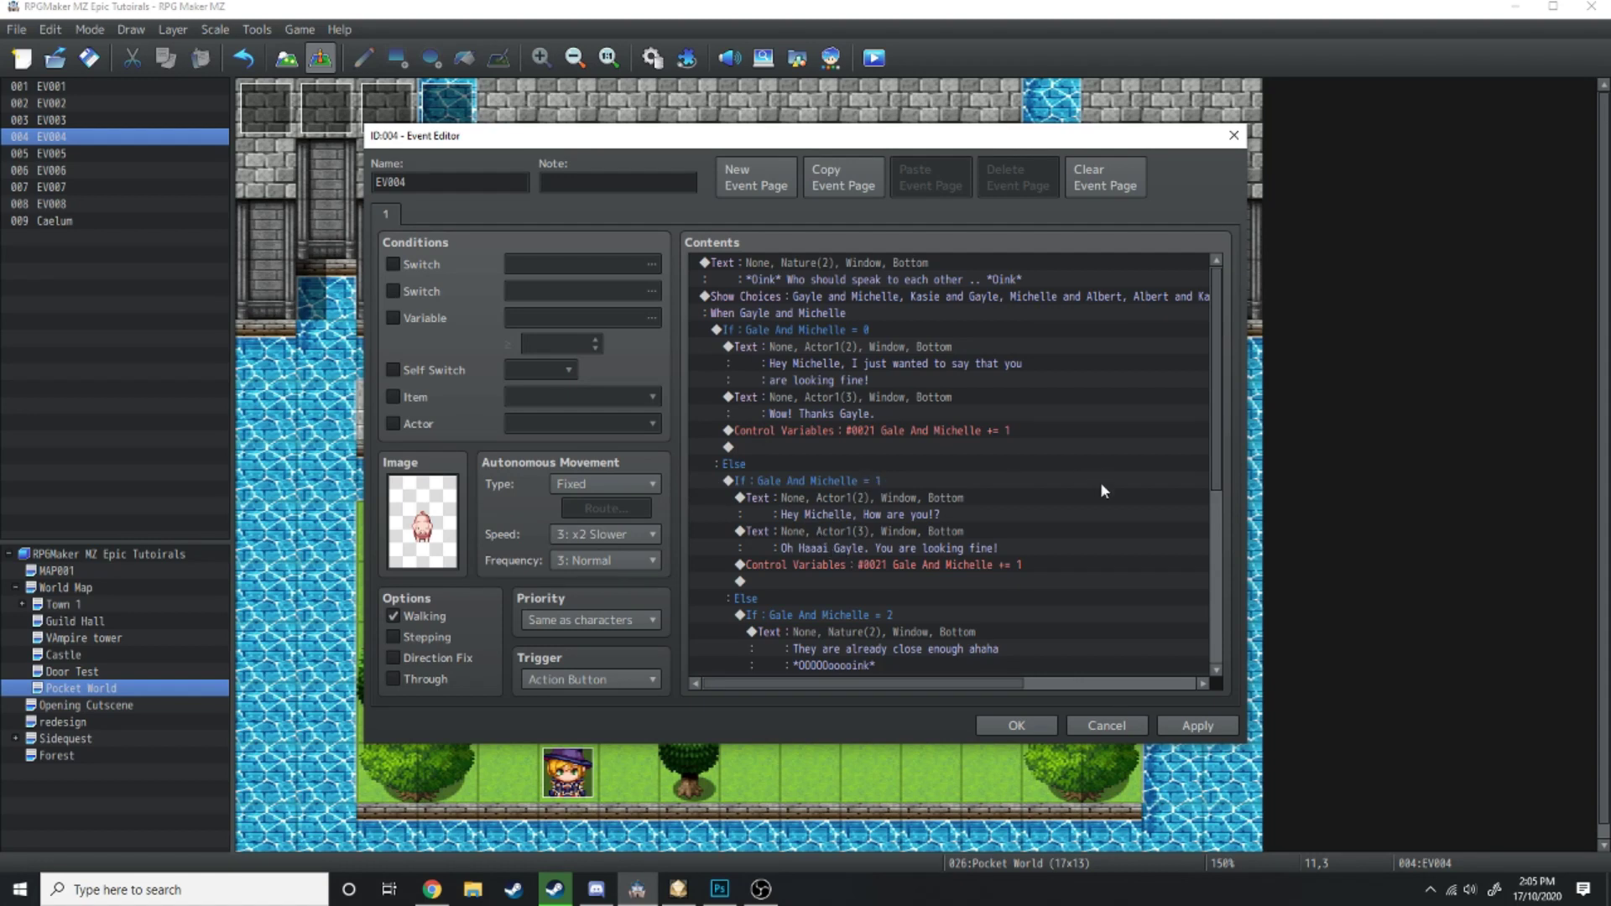
{"action": "scroll", "coordinate": [1049, 520], "scroll_direction": "down", "scroll_amount": 3}
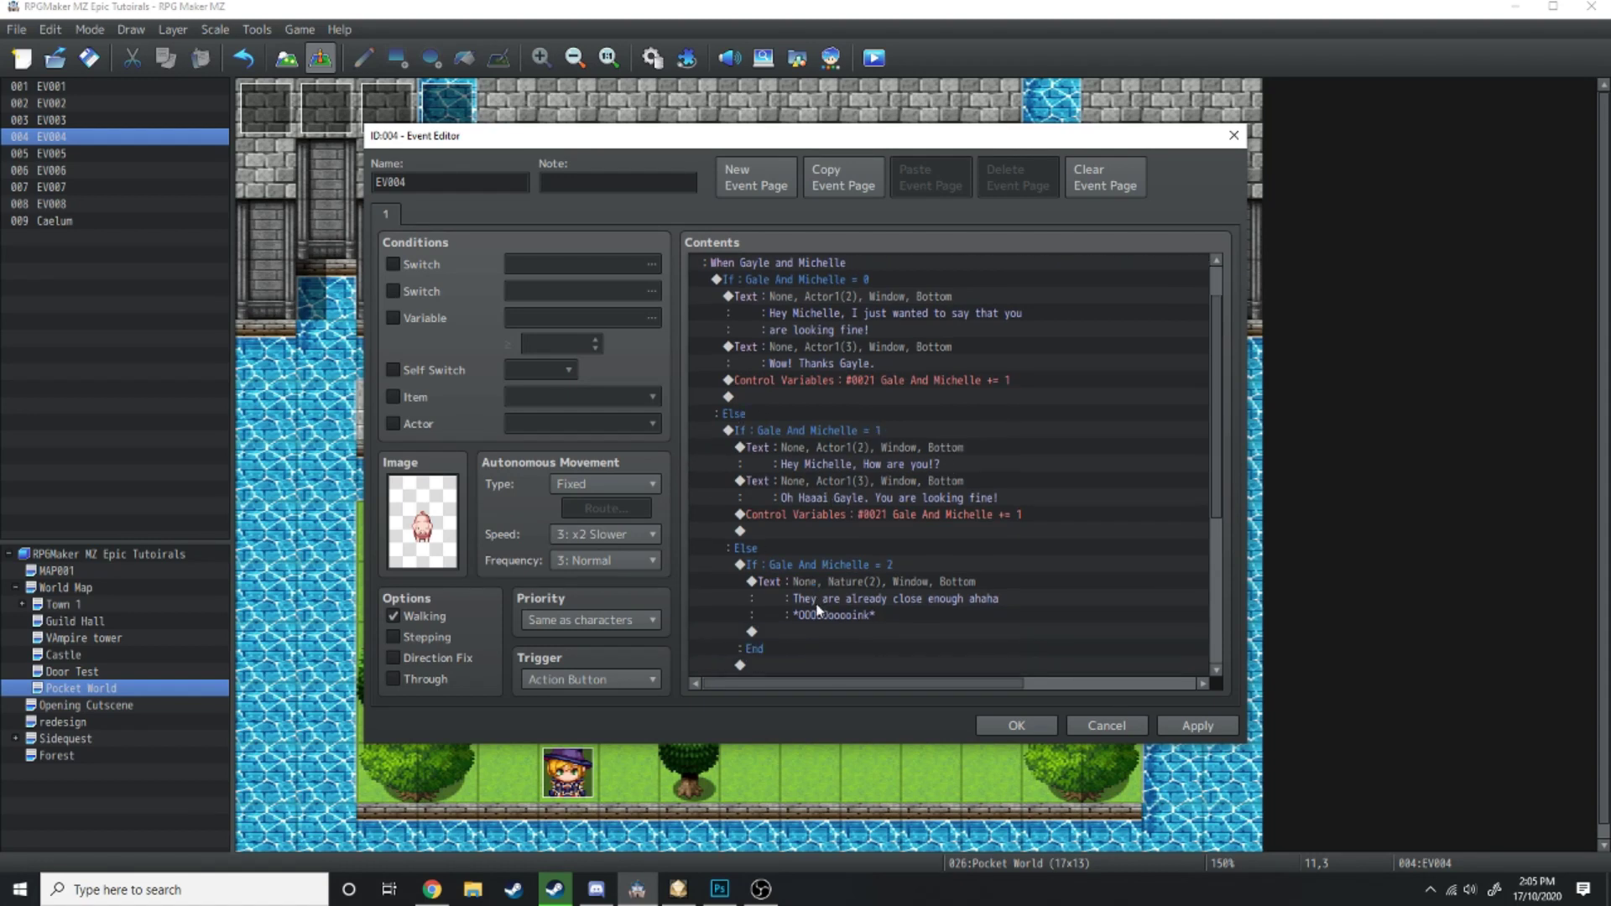
{"action": "scroll", "coordinate": [818, 610], "scroll_direction": "down", "scroll_amount": 1}
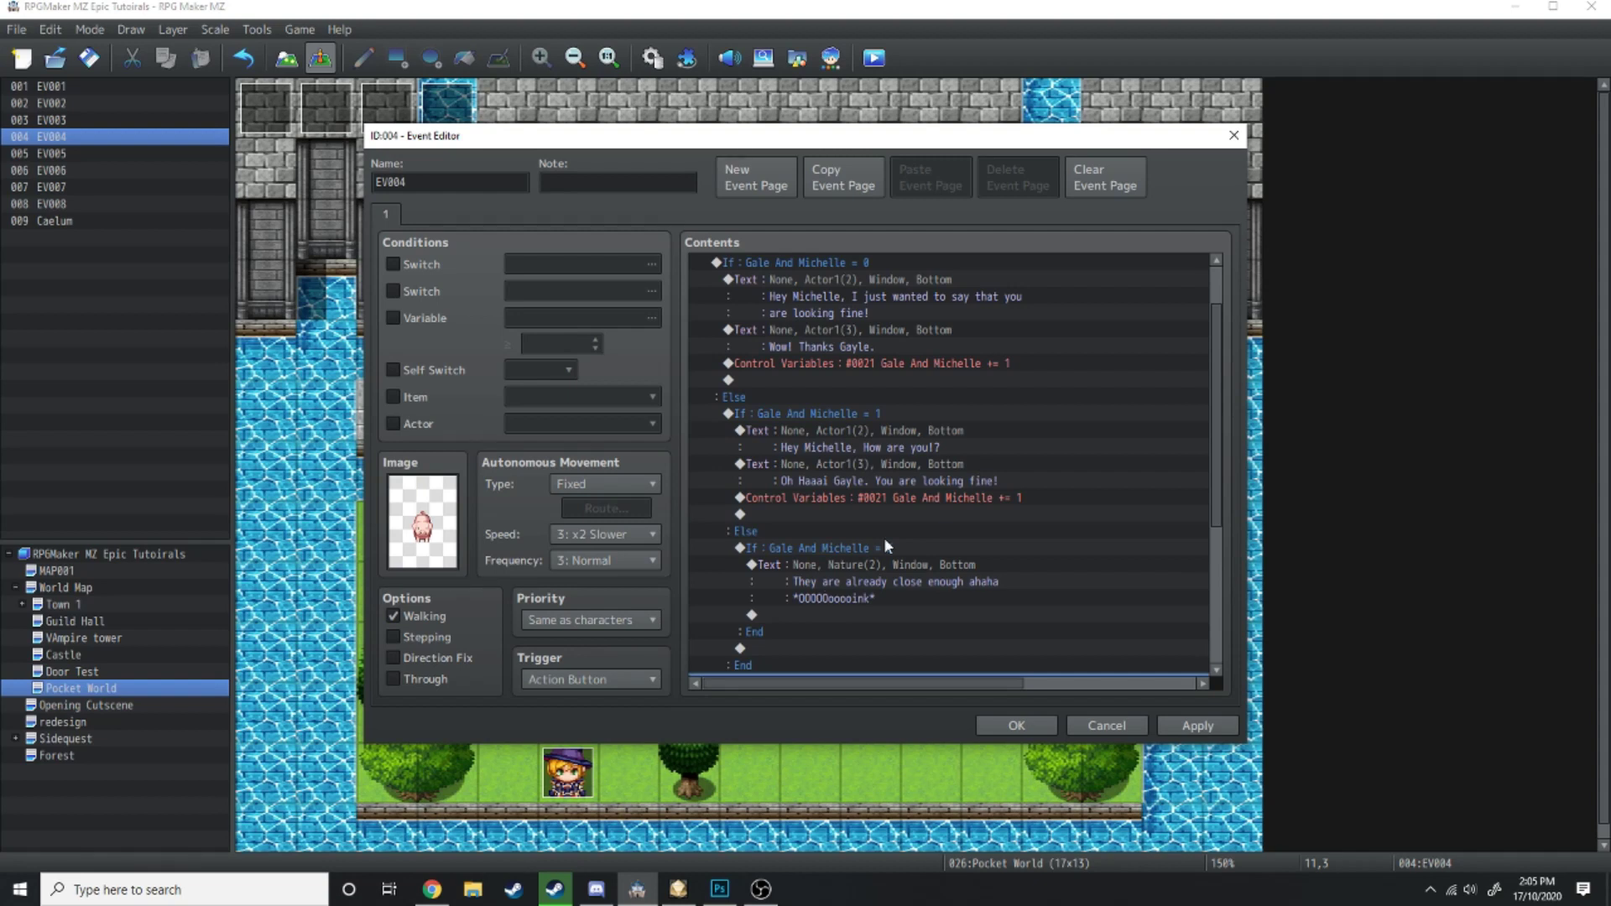
{"action": "scroll", "coordinate": [946, 650], "scroll_direction": "up", "scroll_amount": 3}
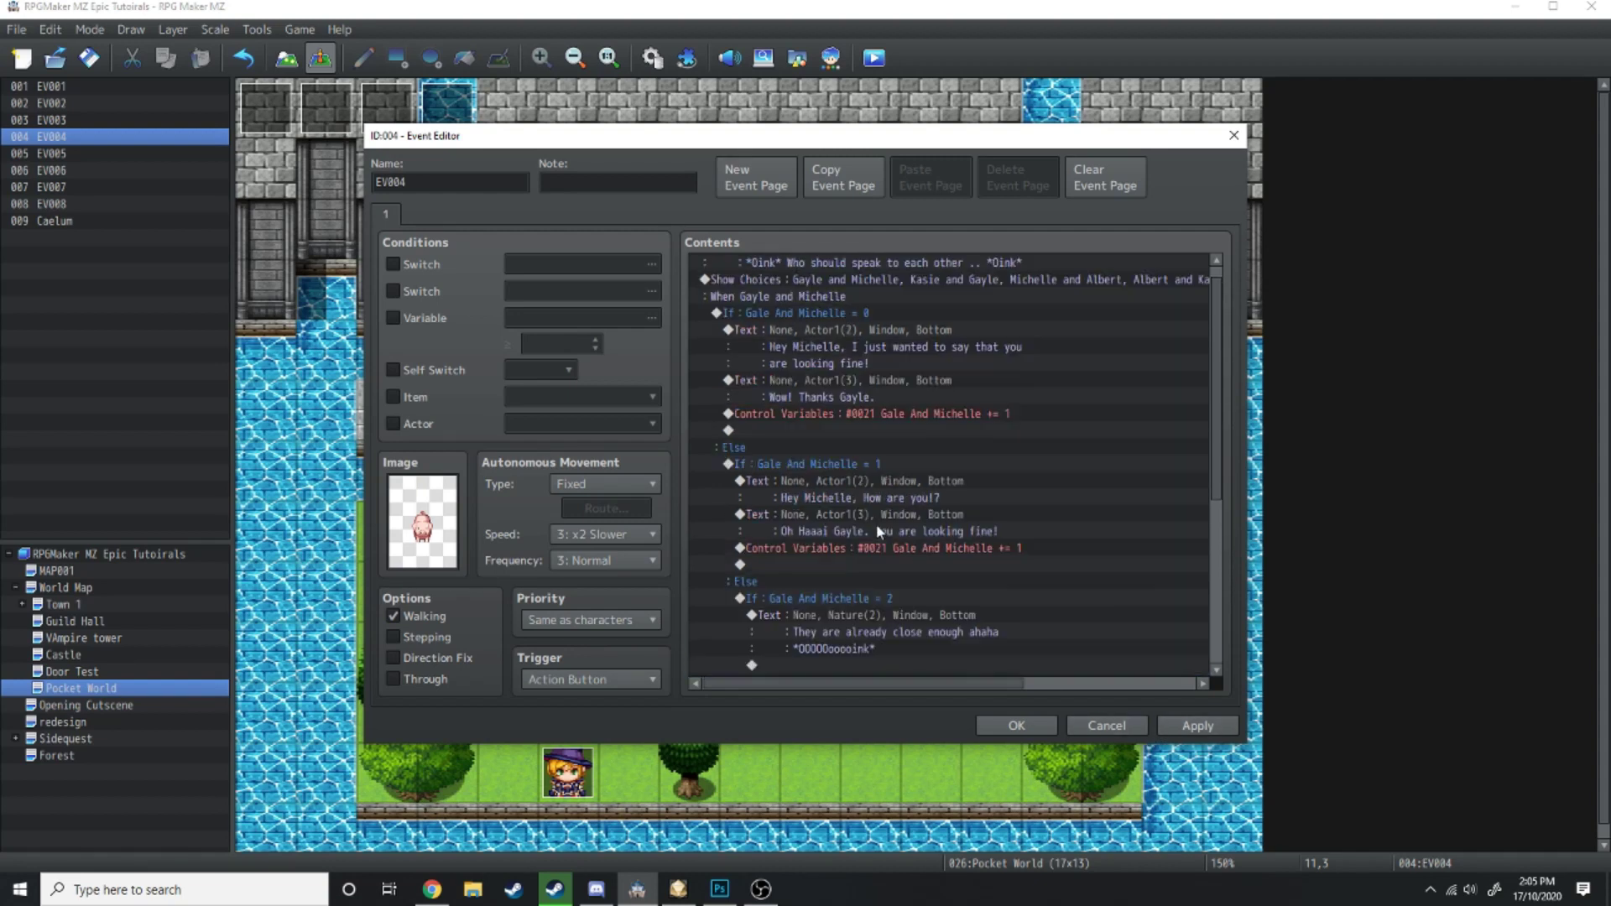
{"action": "left_click", "coordinate": [1176, 725]}
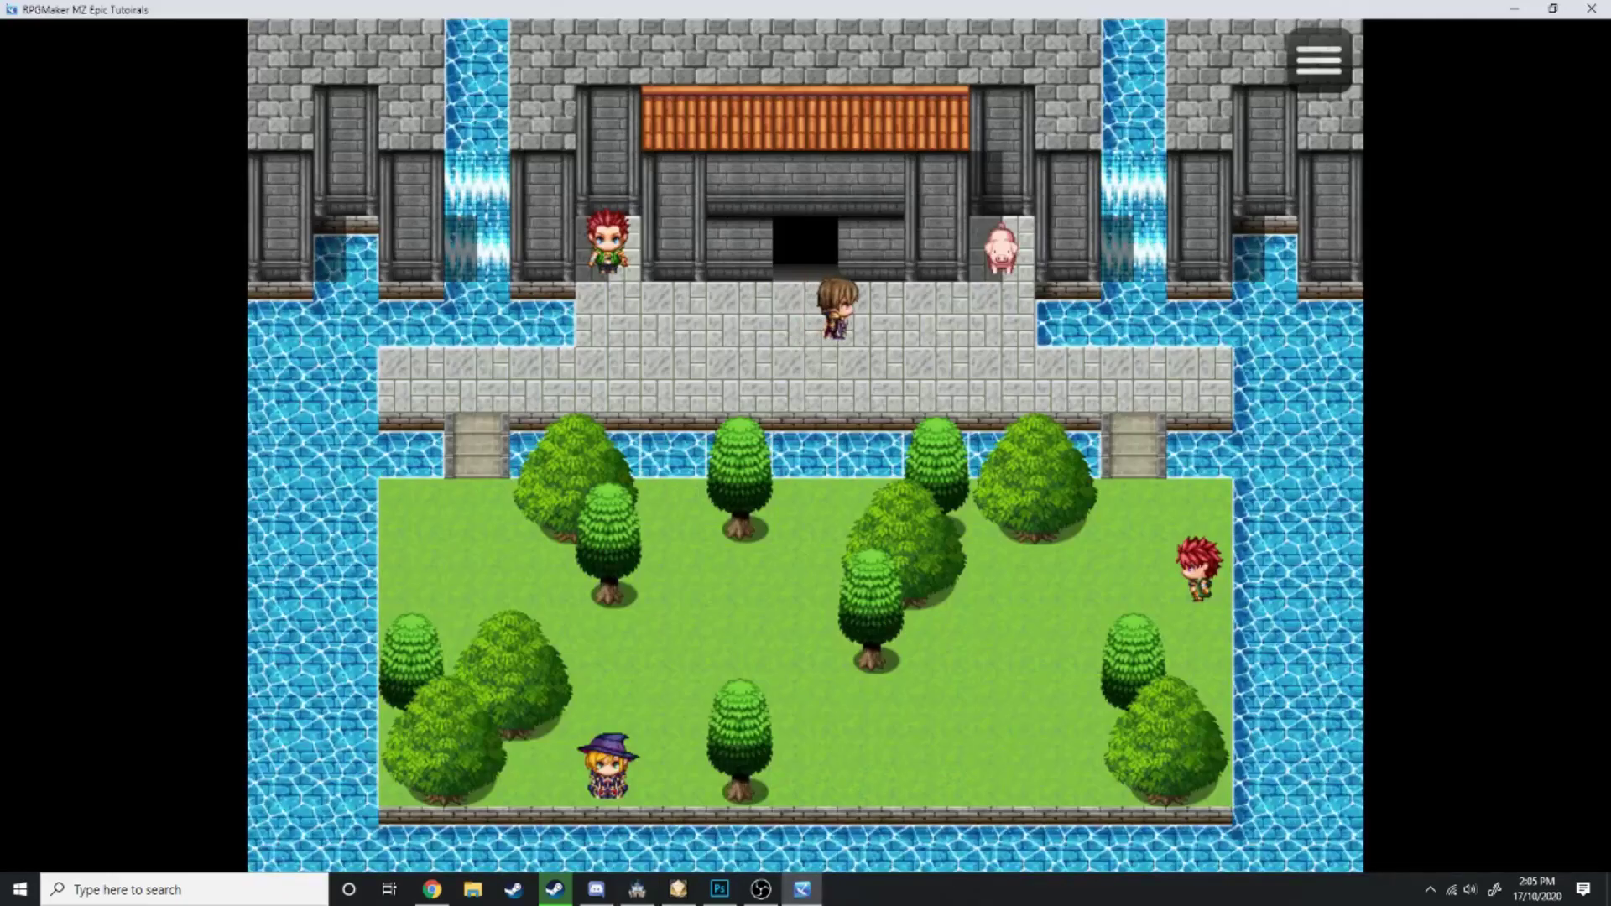
Choose Gayle and Michelle at the pig twice, advancing replies until the child-announcement narration ends
{"action": "key", "text": "Right"}
{"action": "key", "text": "Up"}
{"action": "key", "text": "Return"}
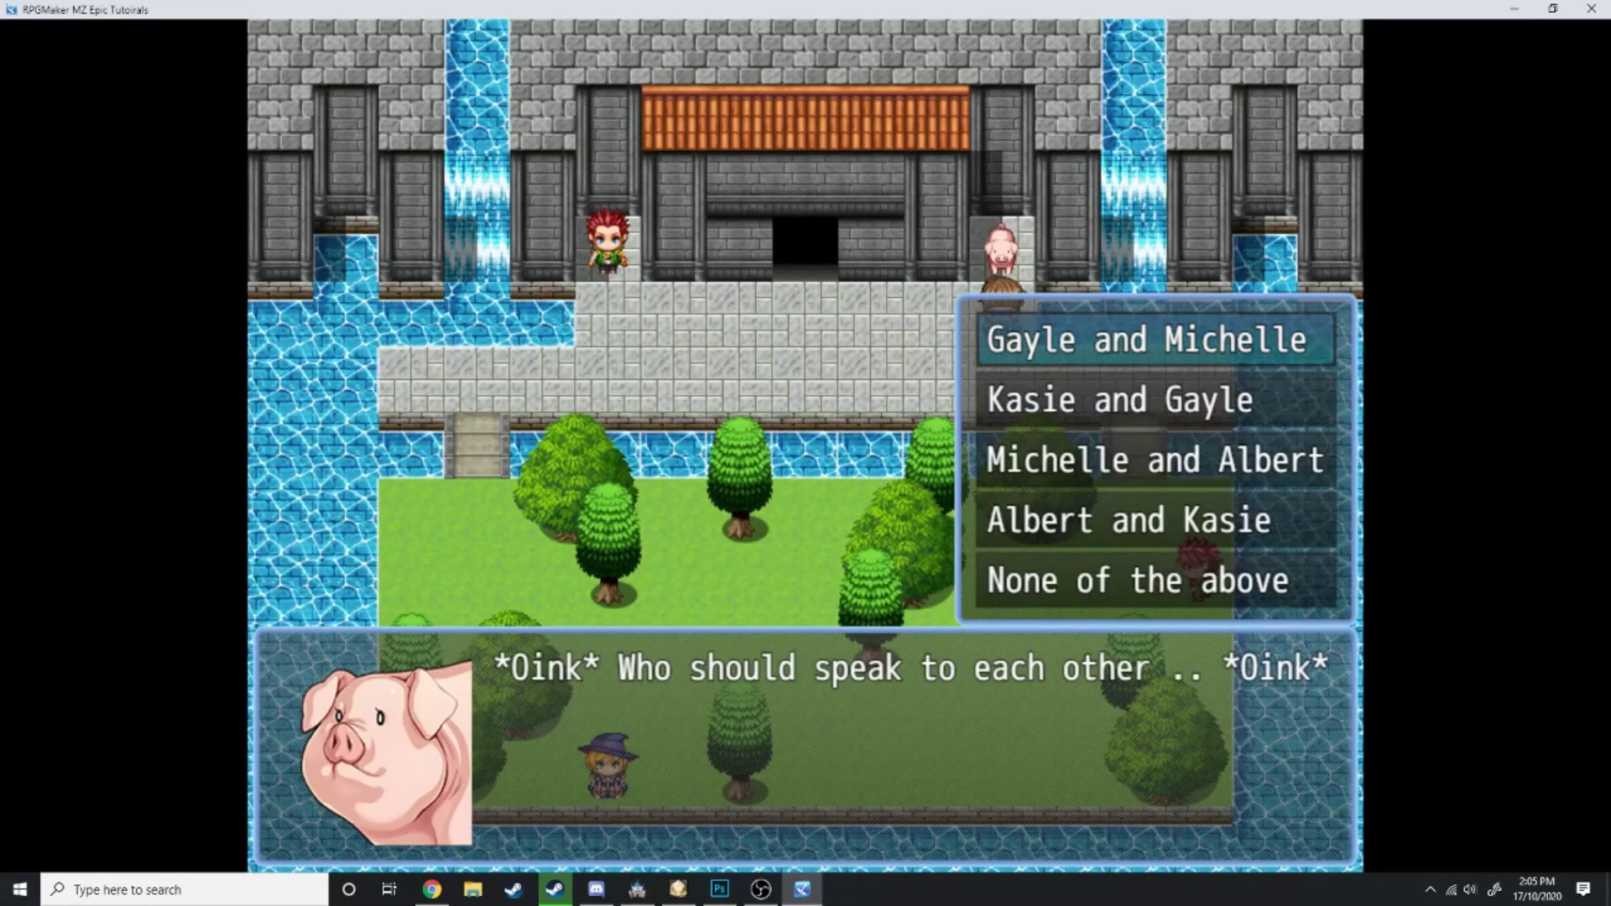
{"action": "key", "text": "Return"}
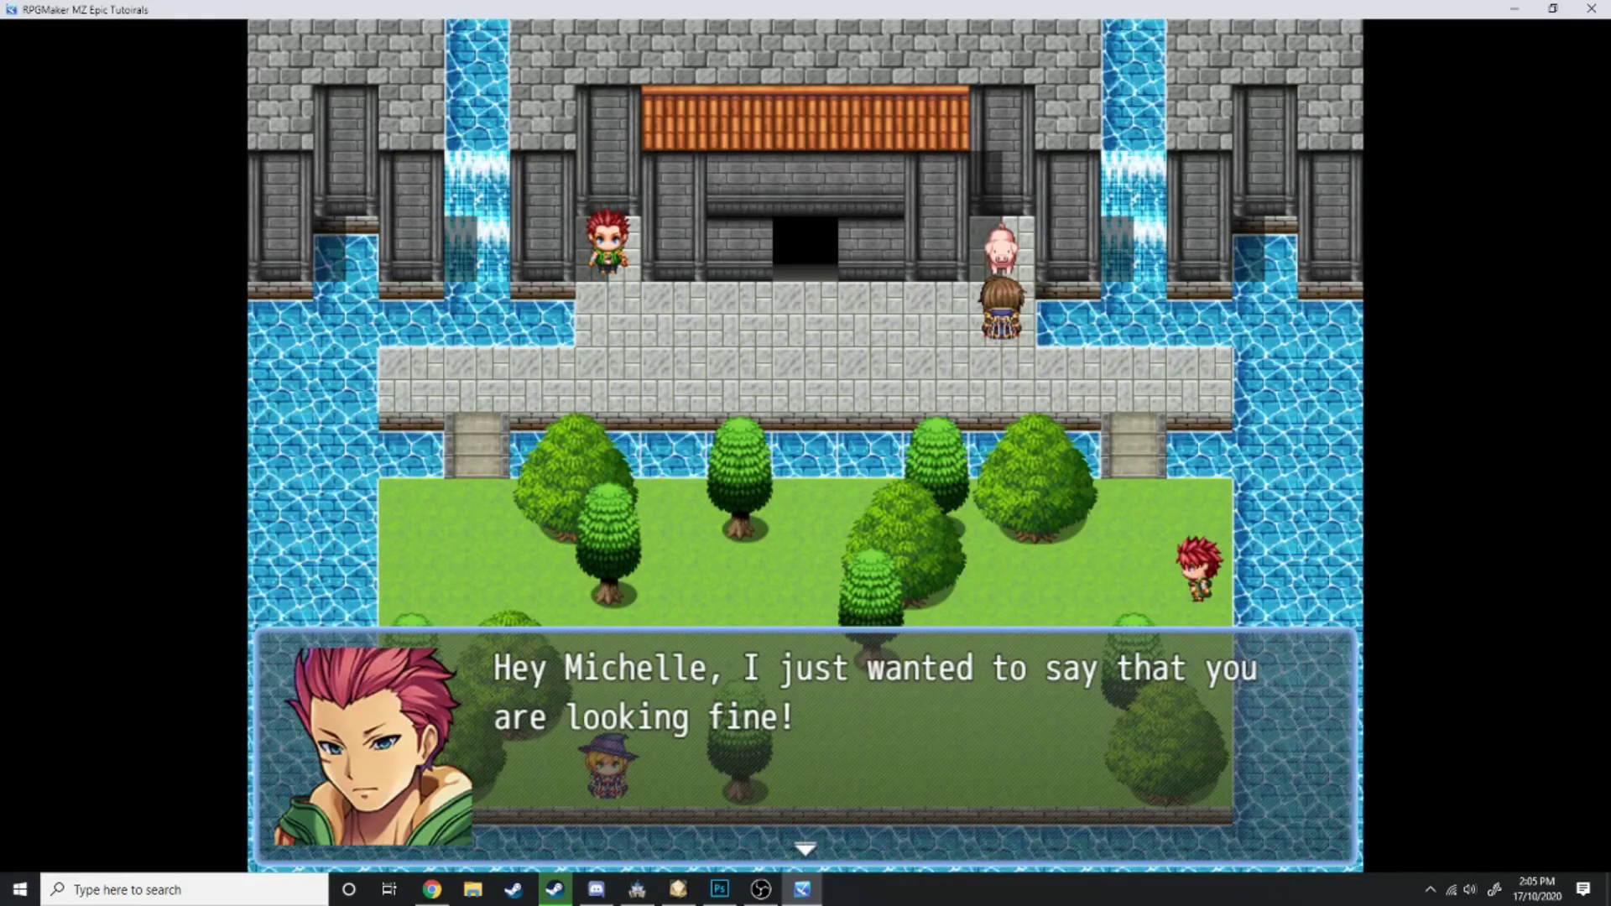
{"action": "key", "text": "Return"}
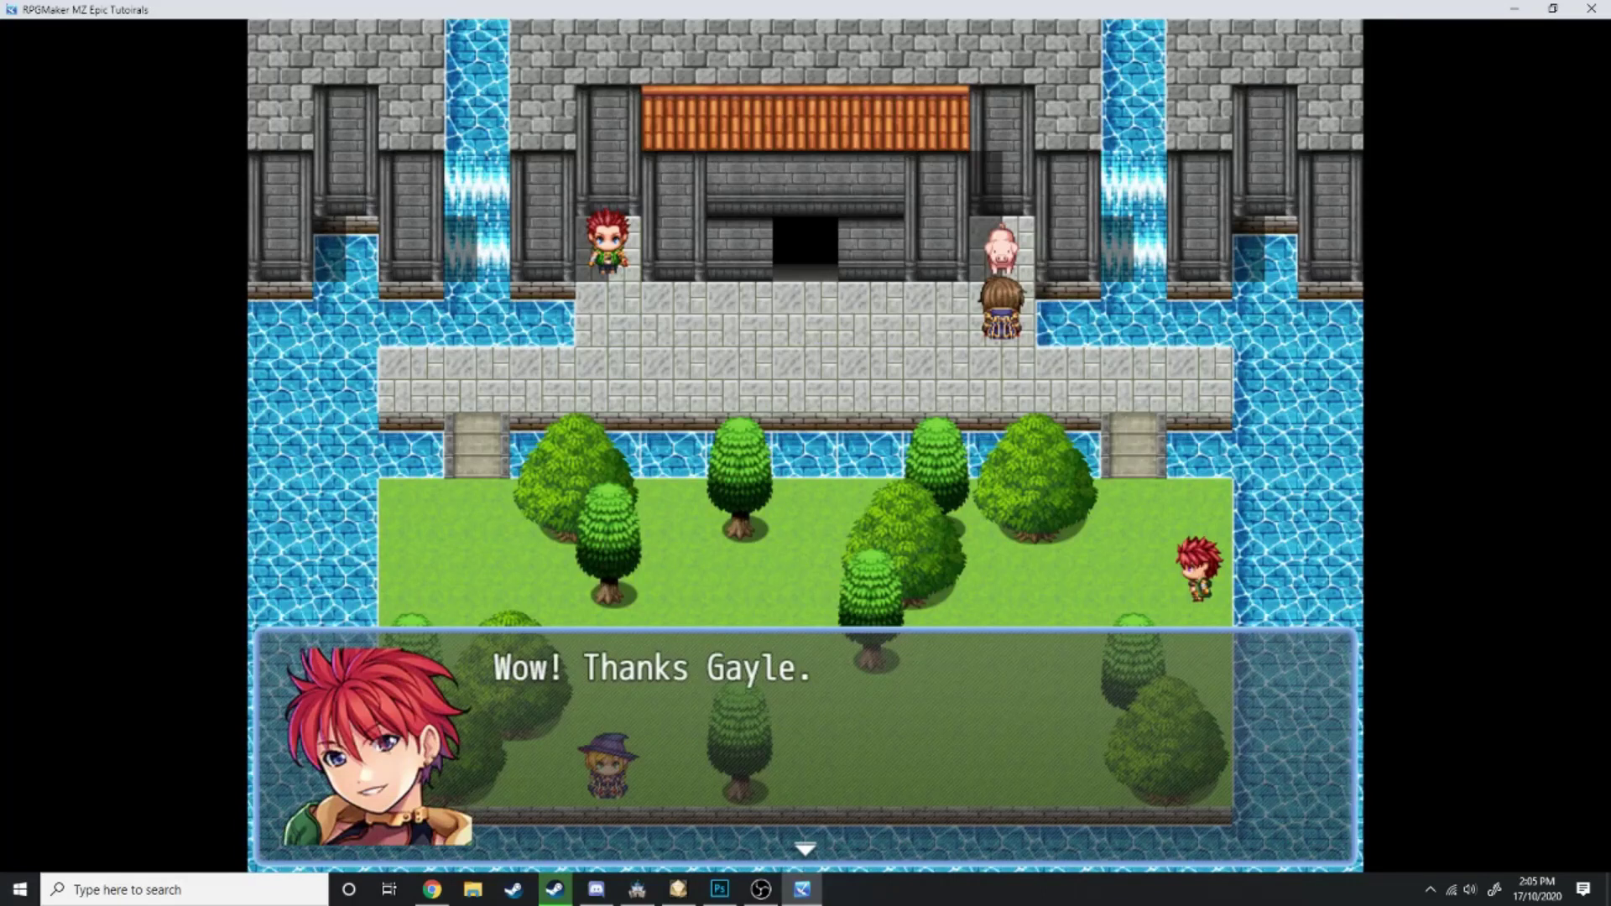
{"action": "key", "text": "Return"}
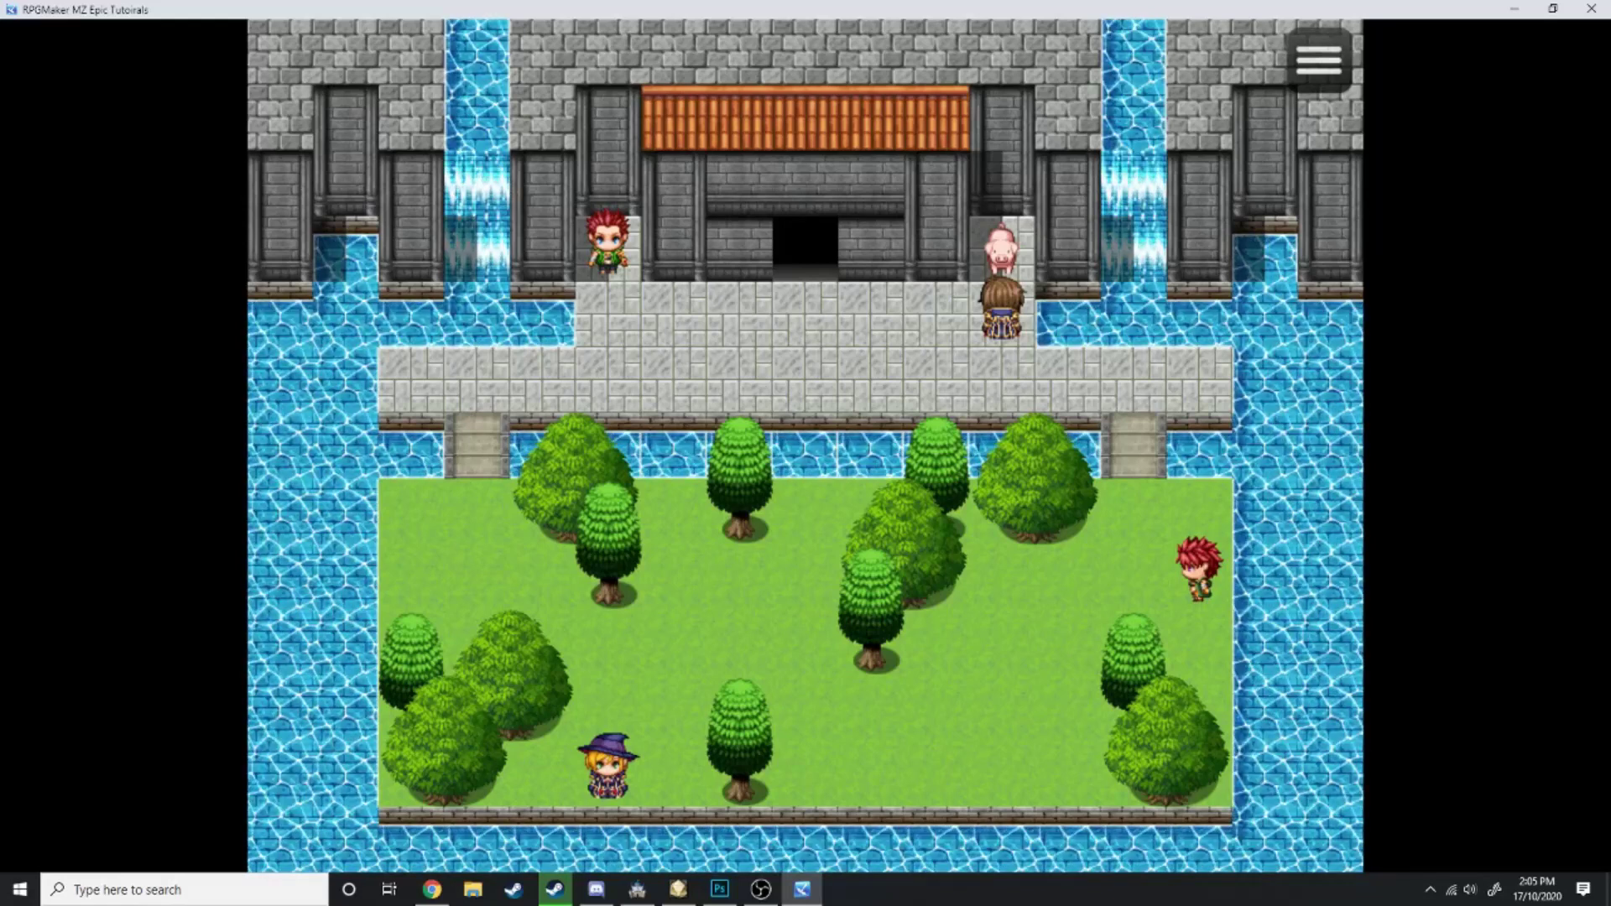
{"action": "key", "text": "Return"}
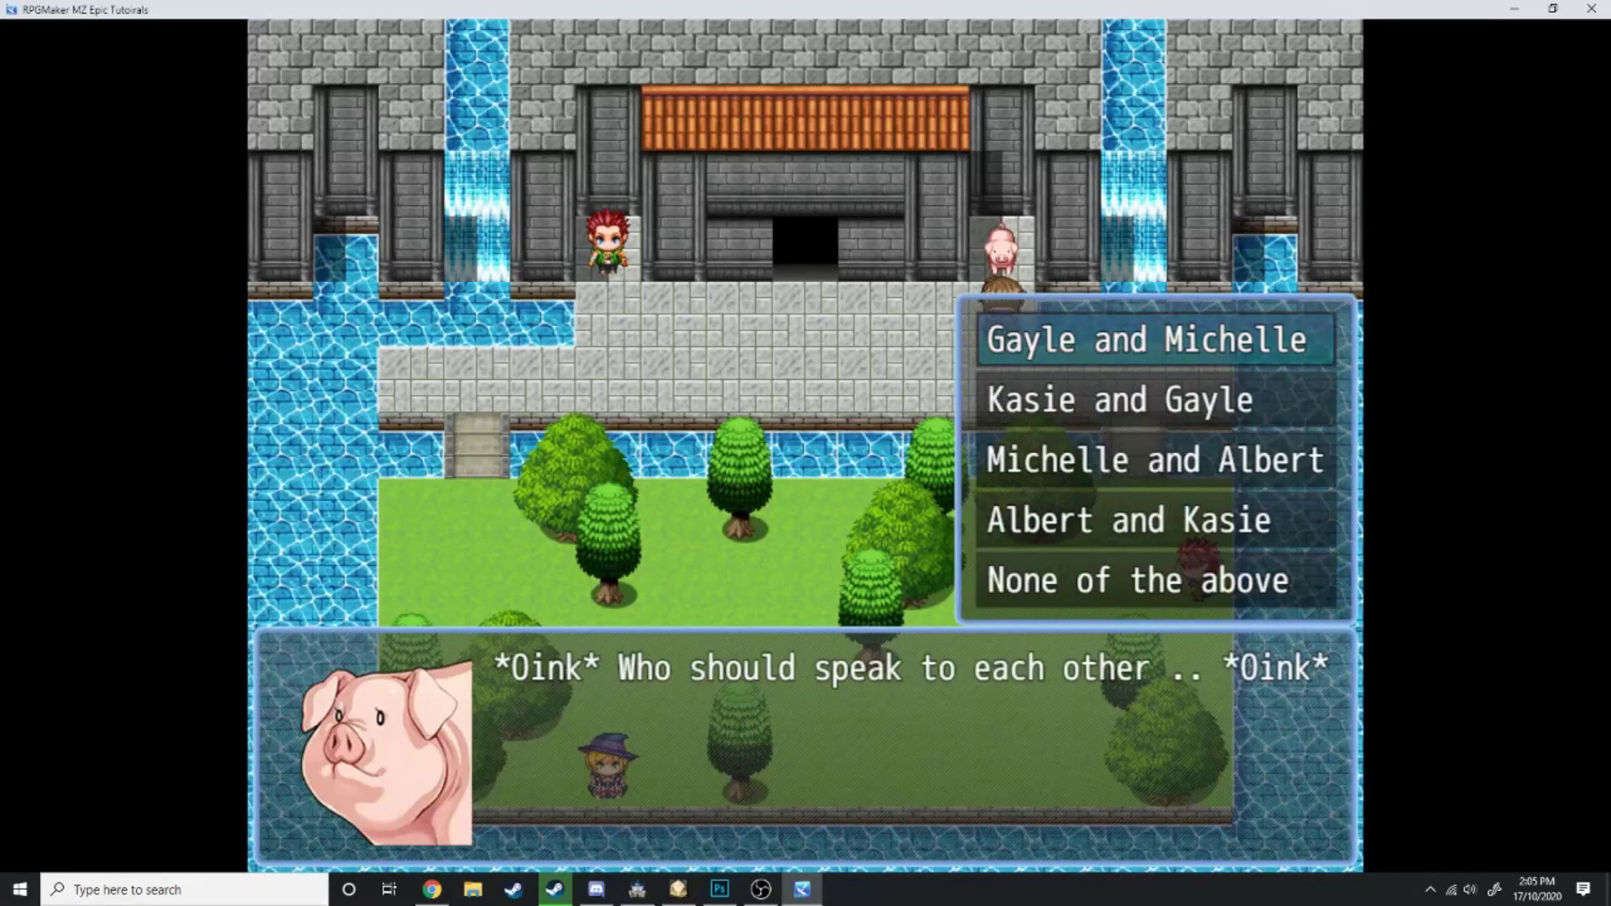
{"action": "key", "text": "Return"}
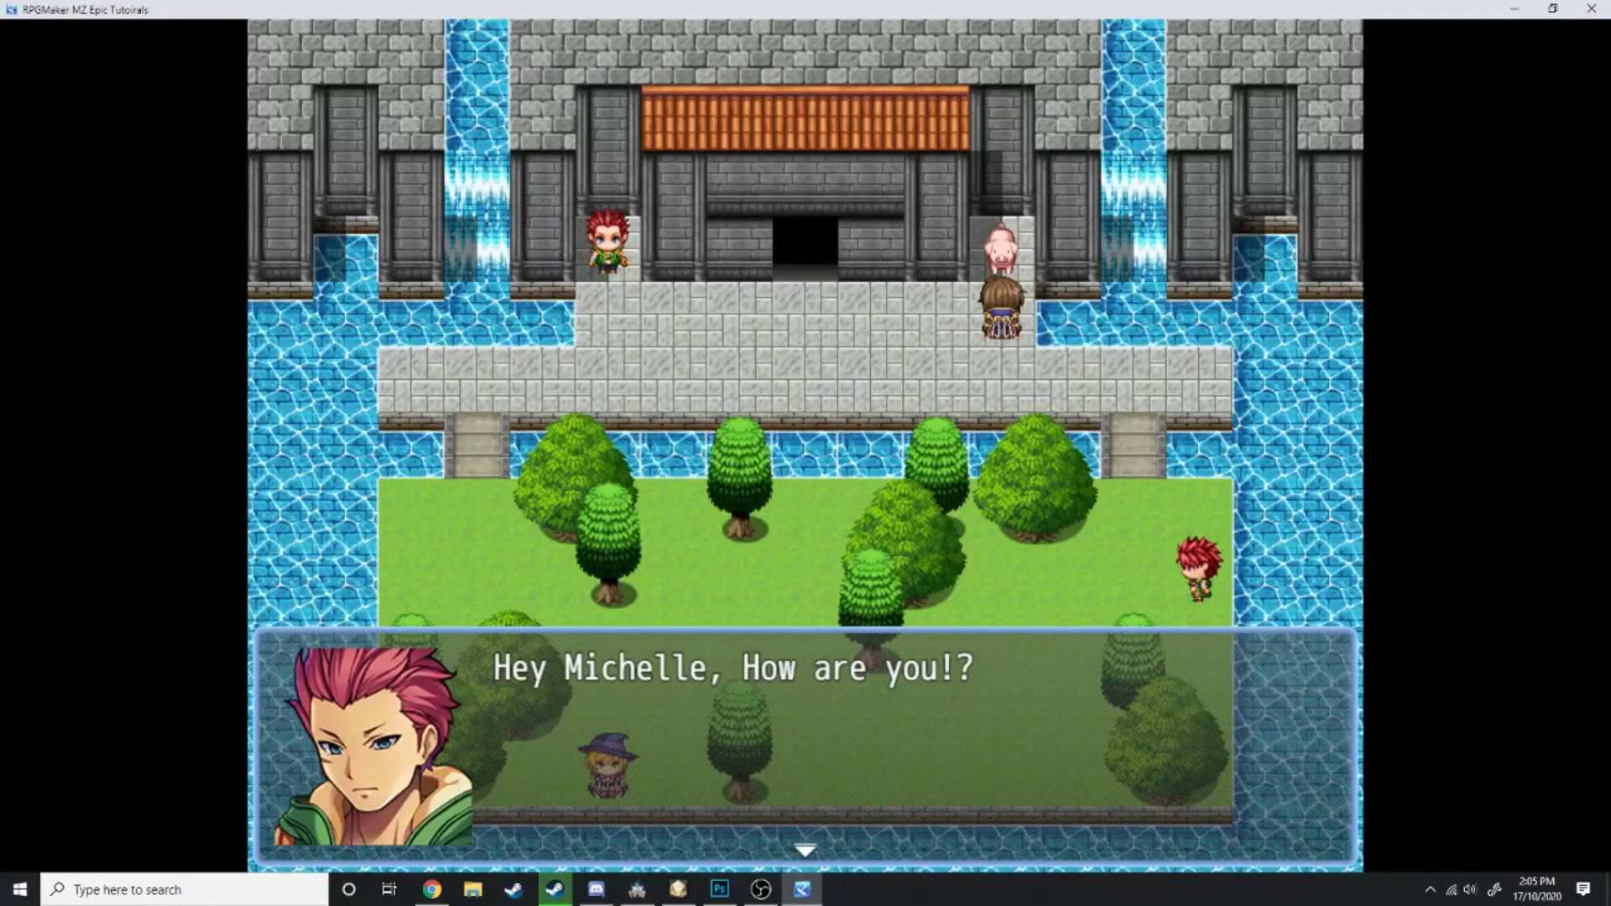
{"action": "key", "text": "Return"}
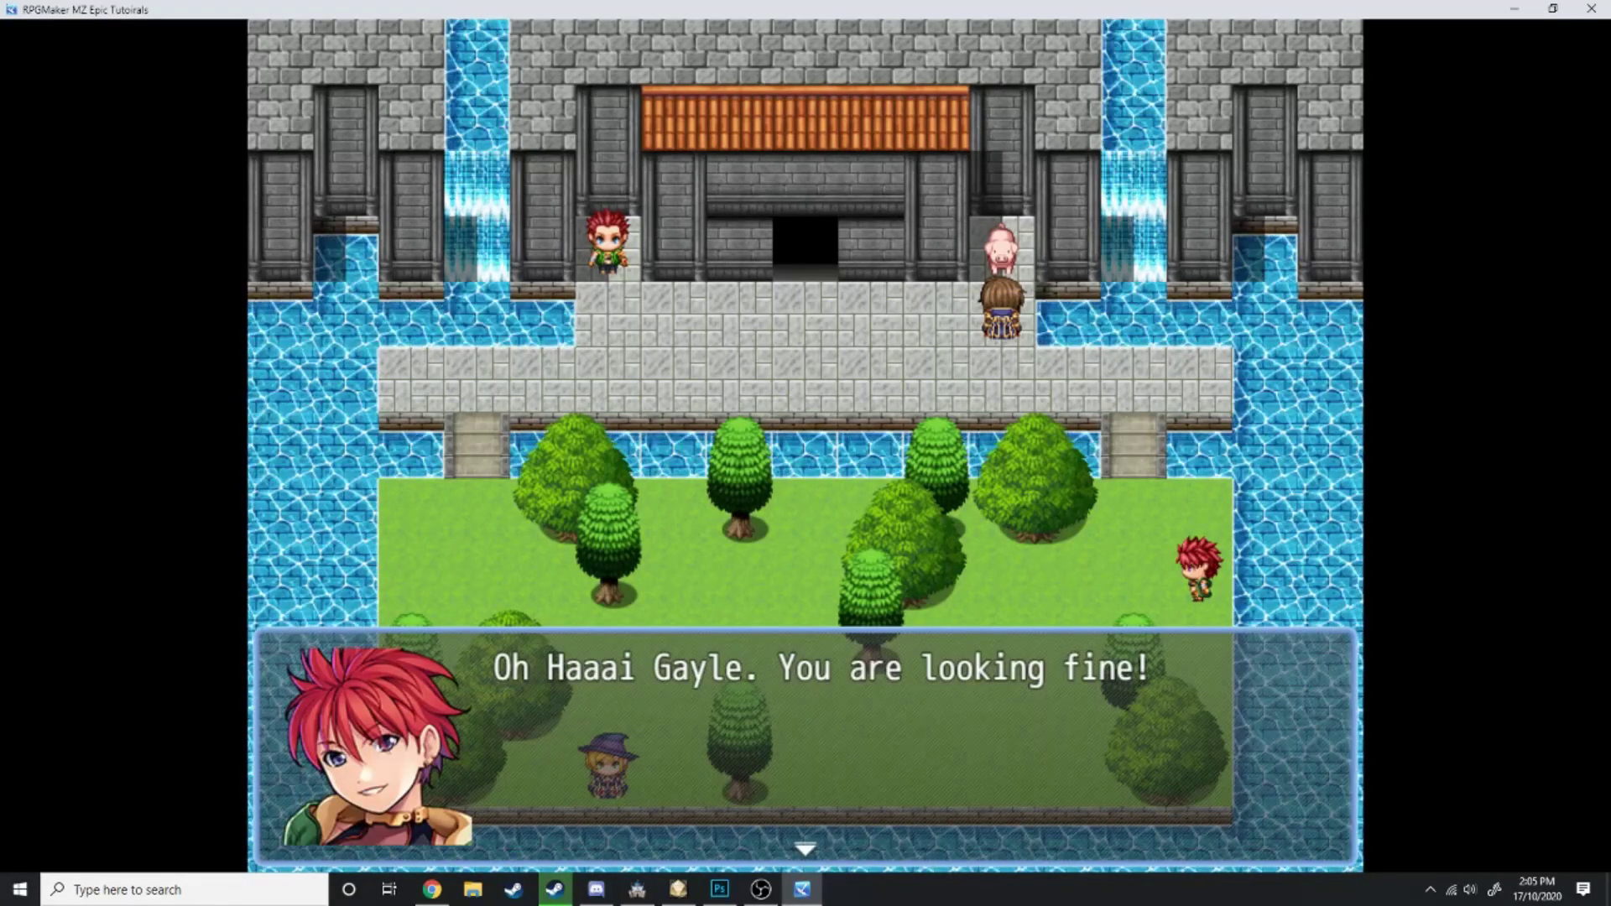
{"action": "key", "text": "Return"}
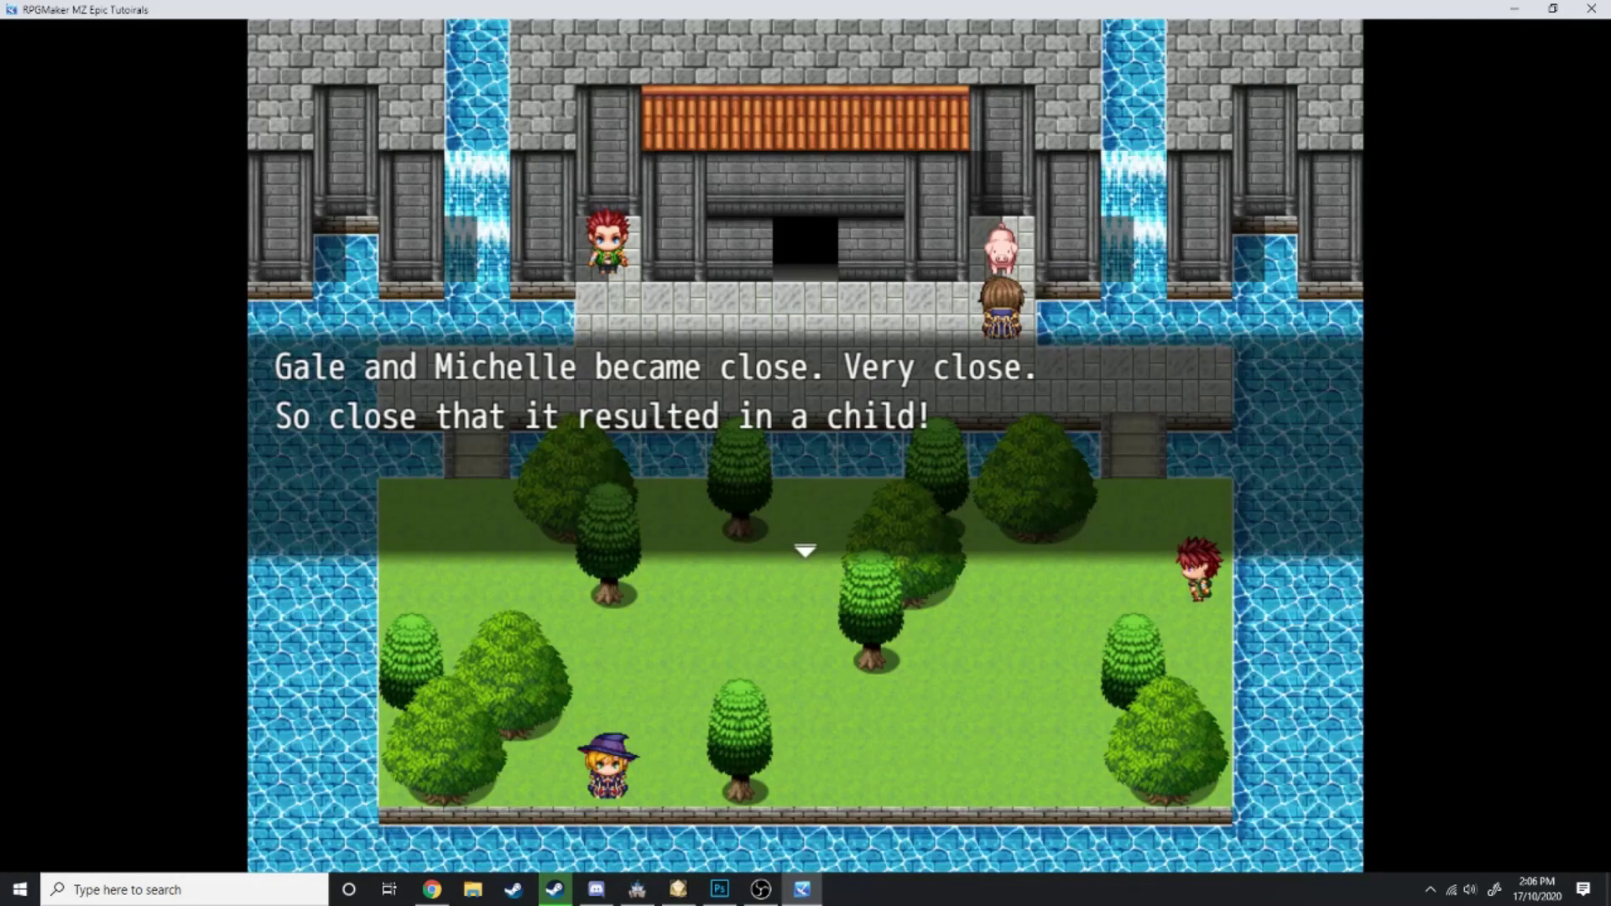
{"action": "key", "text": "Return"}
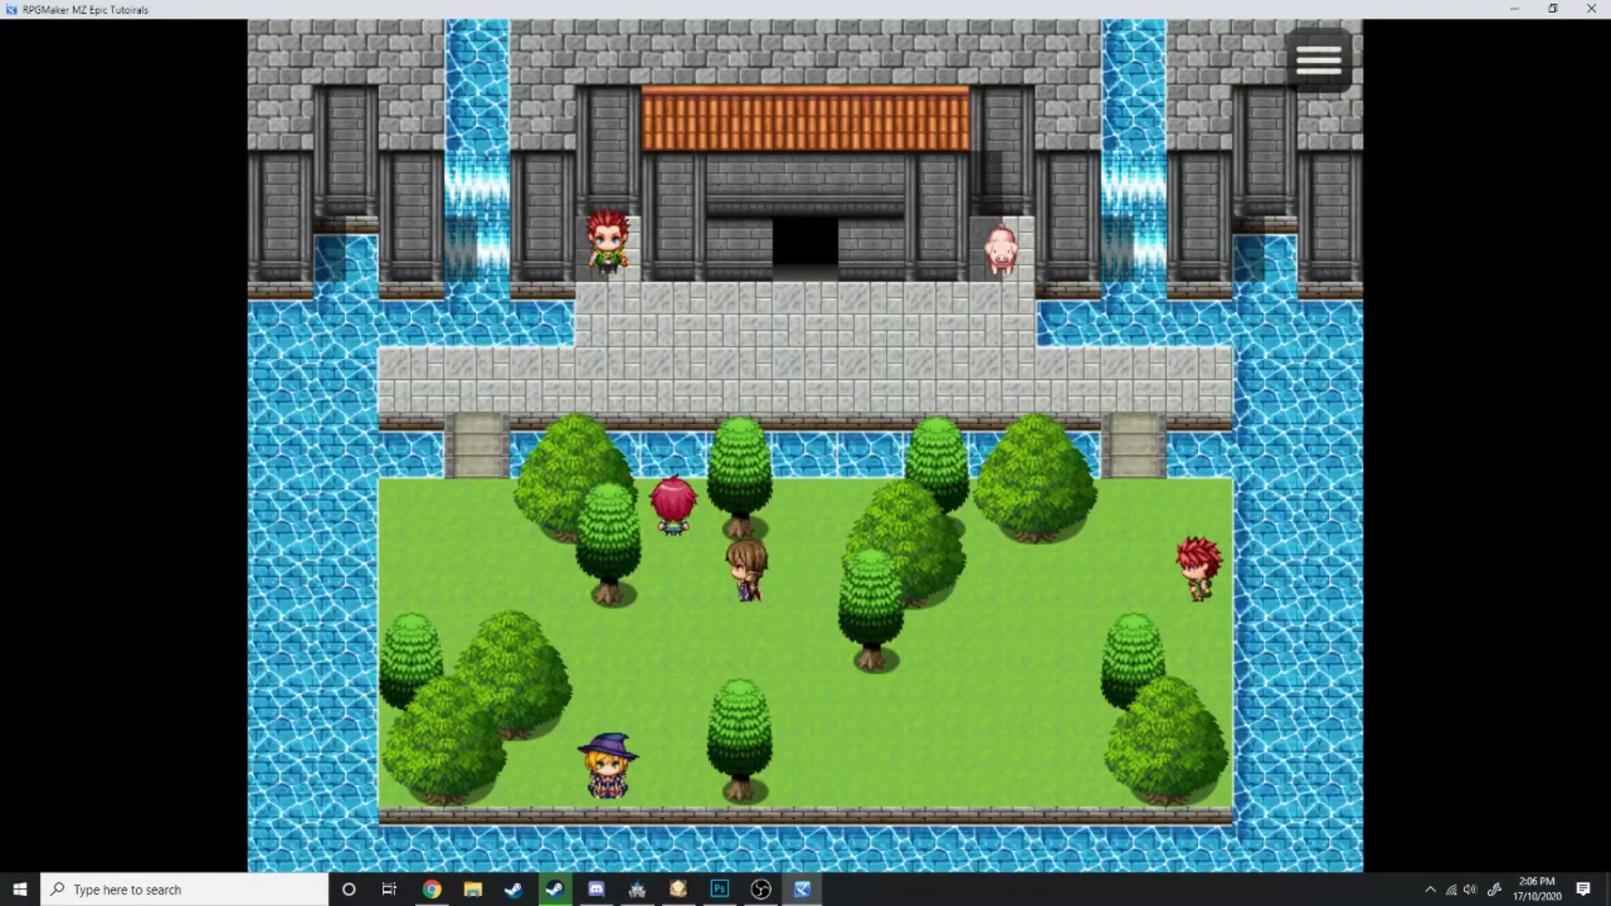
Talk to the pink-haired child twice, stepping away between conversations
{"action": "key", "text": "Left"}
{"action": "key", "text": "Up"}
{"action": "key", "text": "Return"}
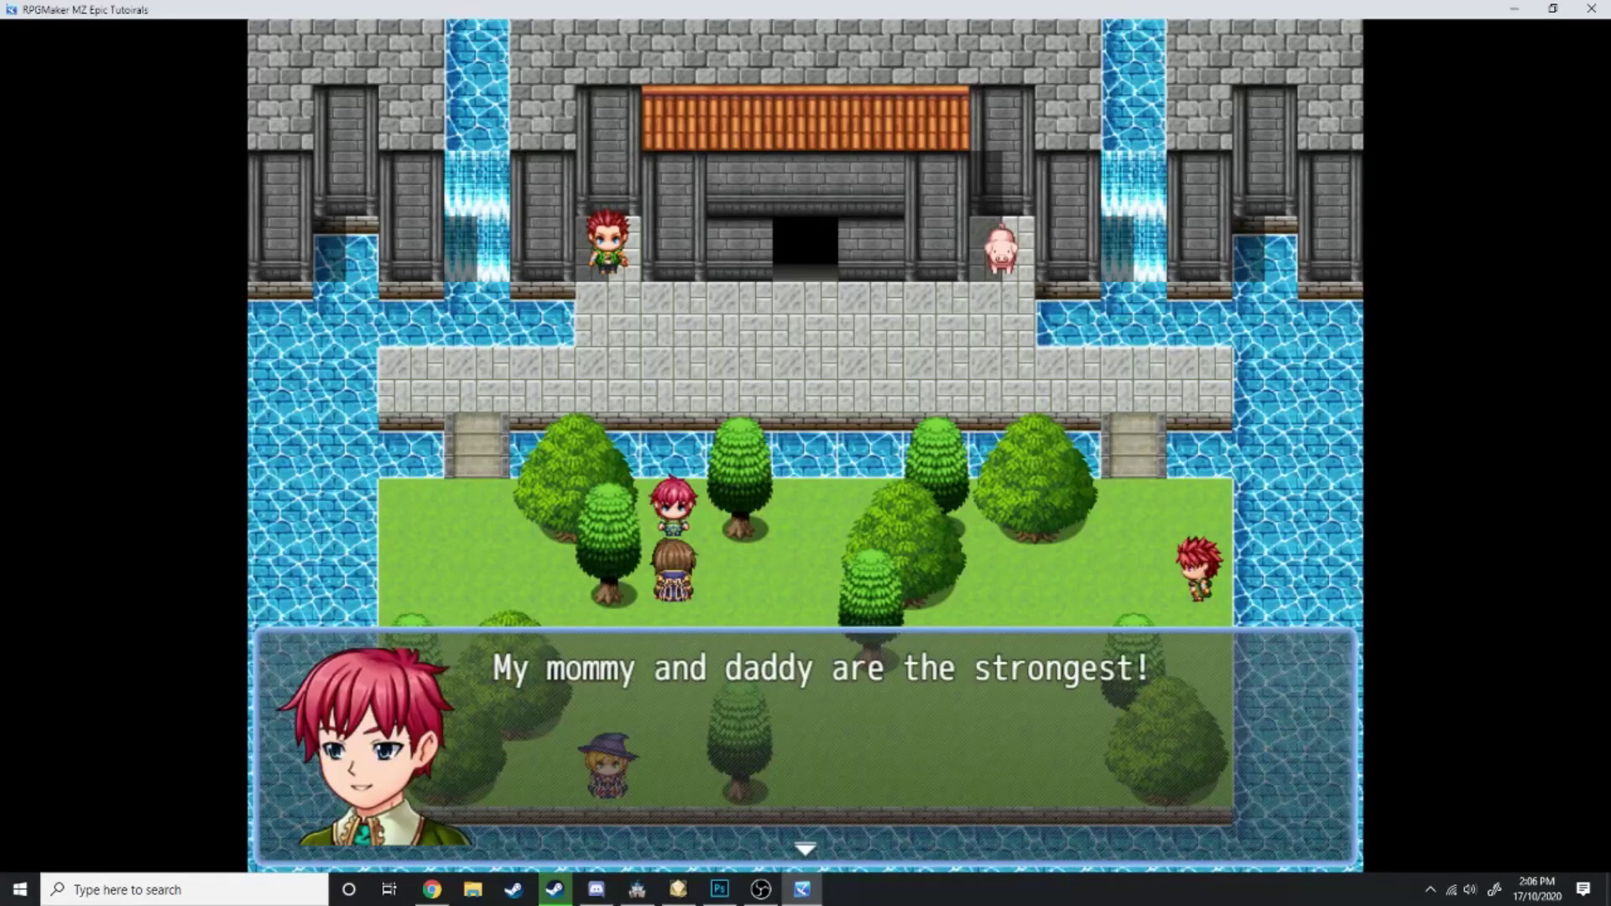
{"action": "key", "text": "Return"}
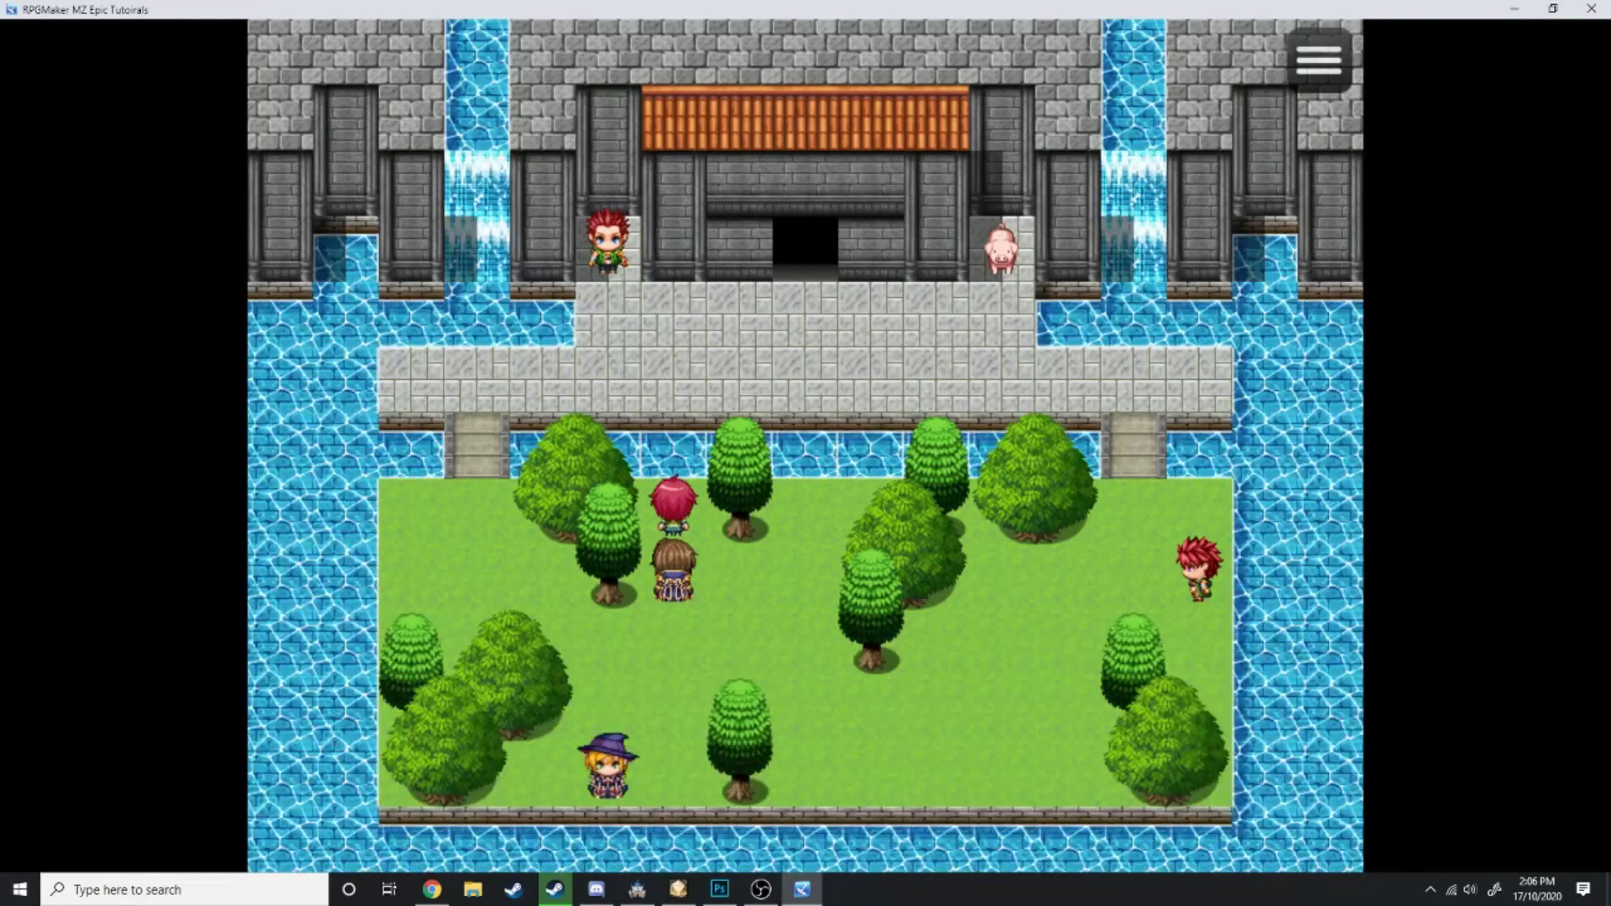
{"action": "key", "text": "Down"}
{"action": "key", "text": "Right"}
{"action": "key", "text": "Left"}
{"action": "key", "text": "Up"}
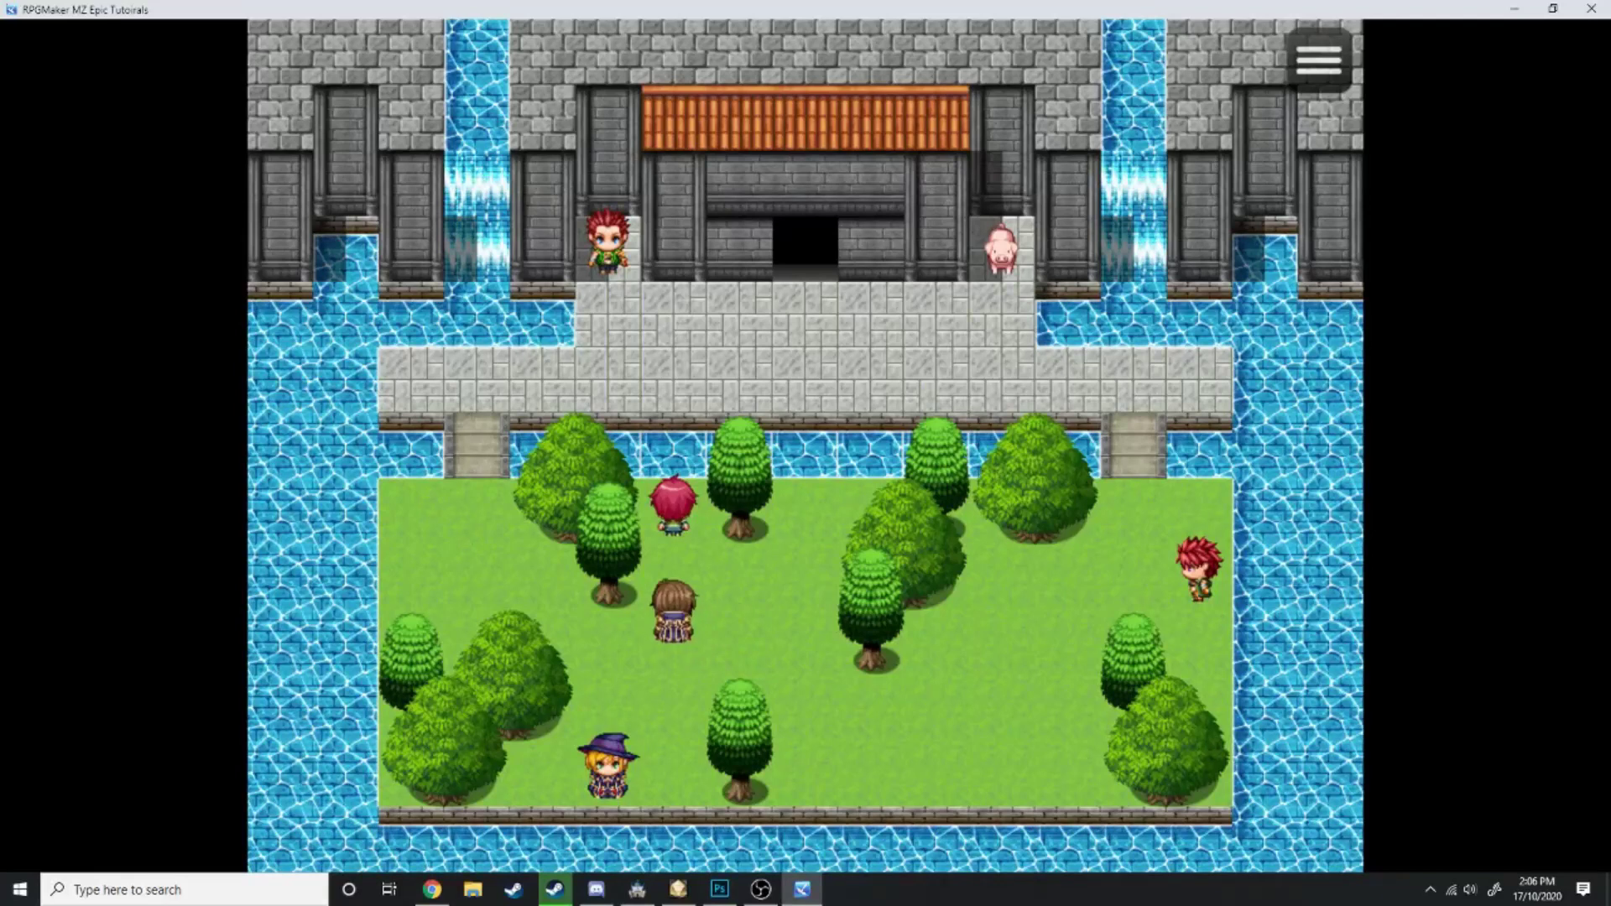
{"action": "key", "text": "Return"}
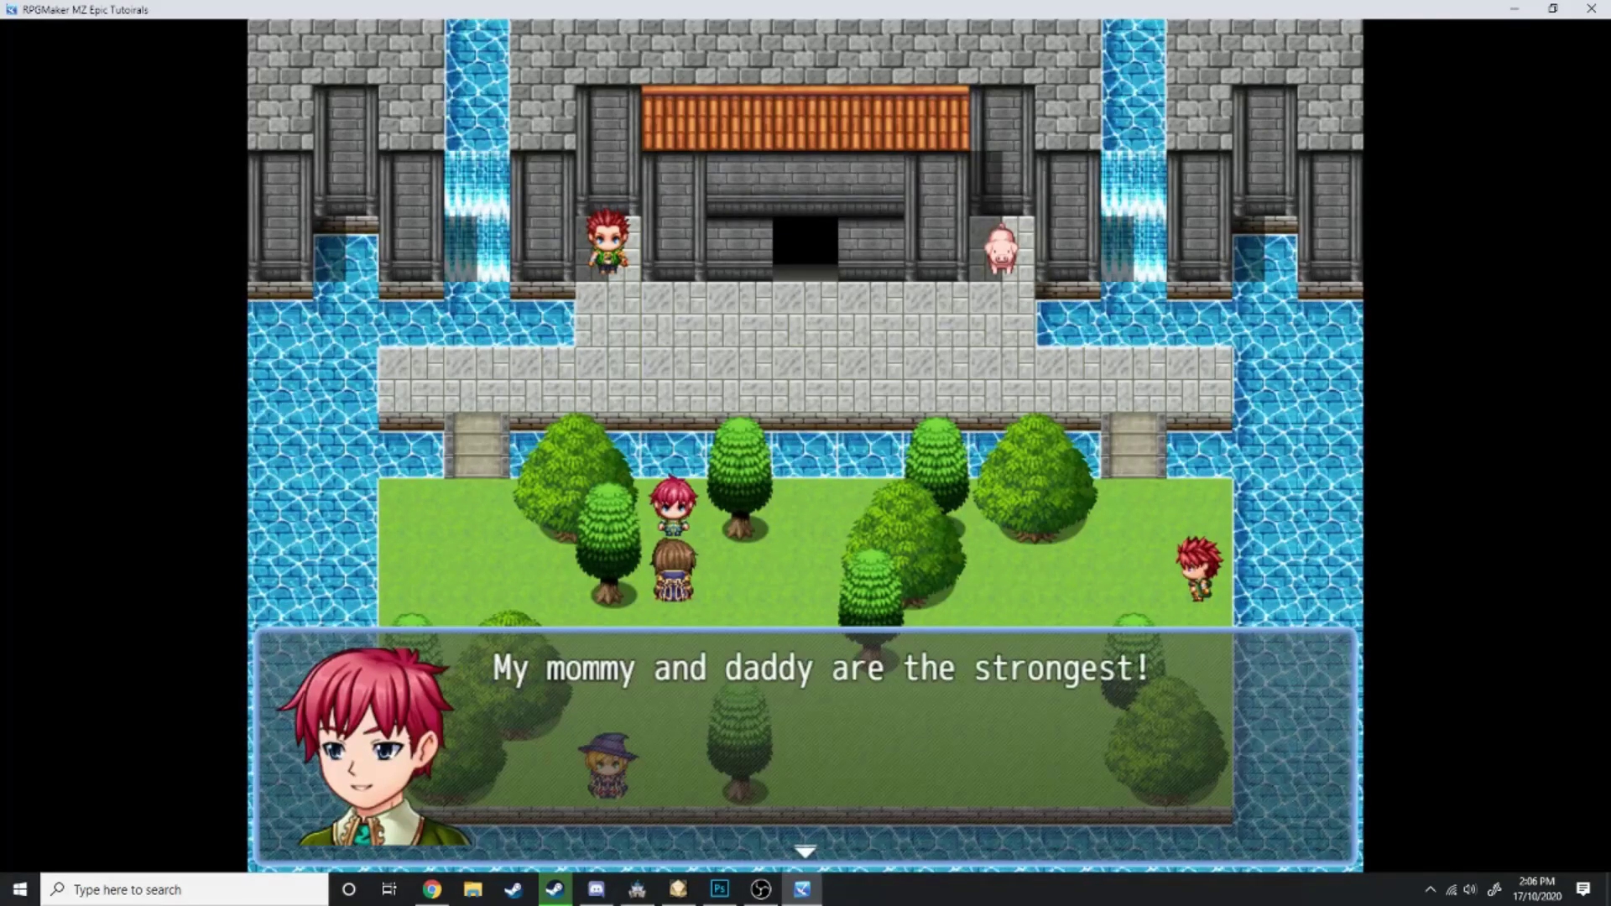
{"action": "key", "text": "Return"}
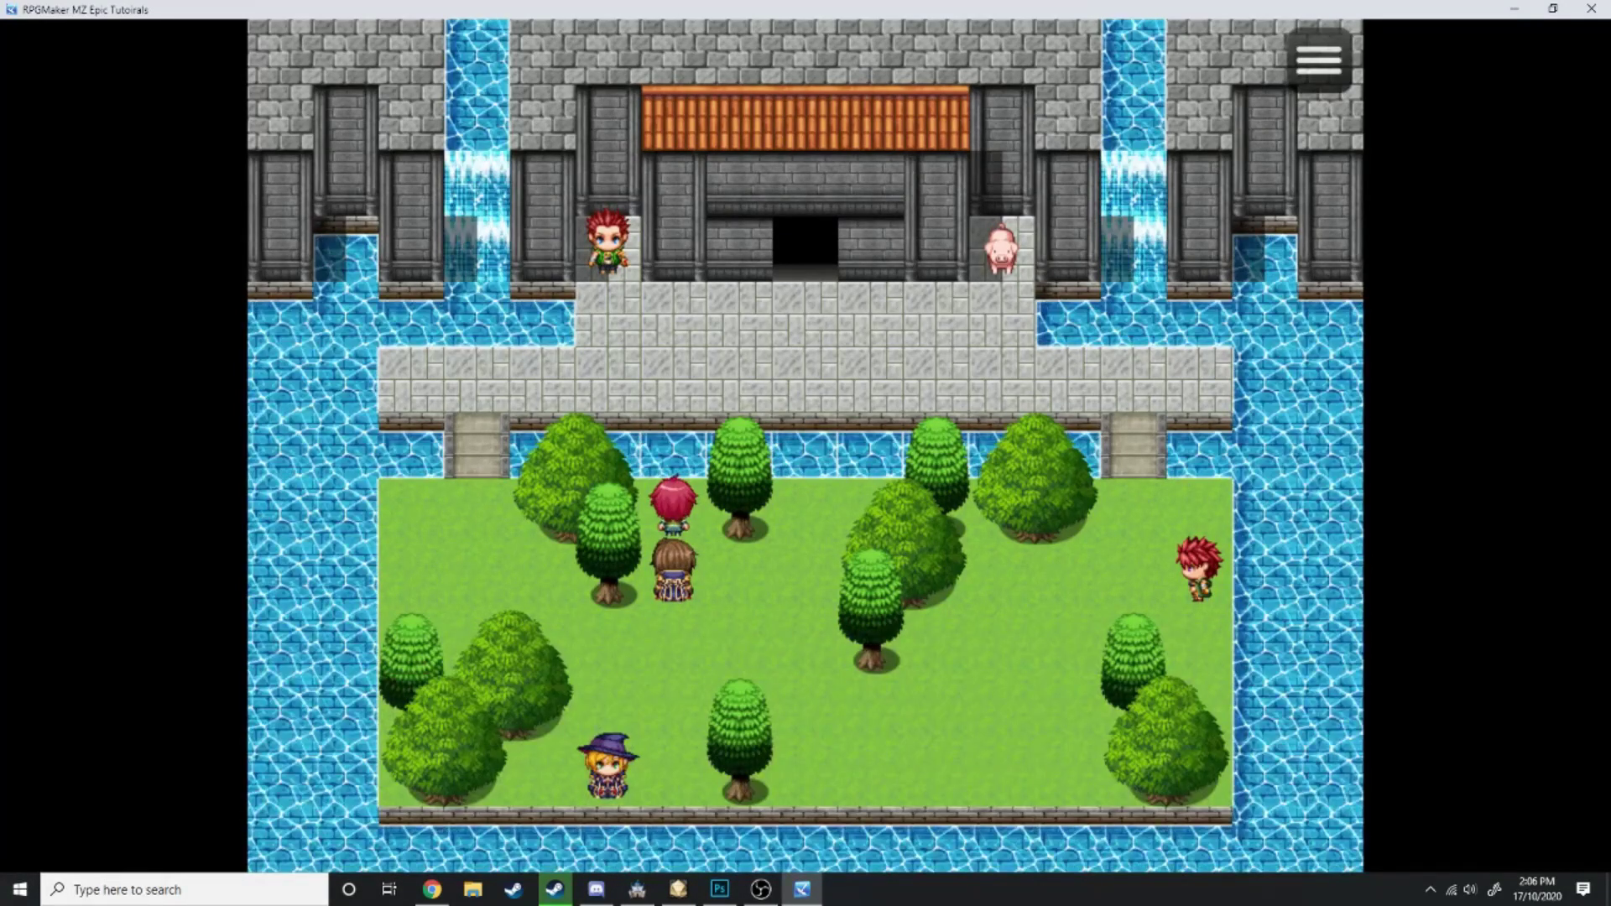
Talk to the child twice more until it grows up and says 'I am the strongest!'
{"action": "key", "text": "Down"}
{"action": "key", "text": "Left"}
{"action": "key", "text": "Right"}
{"action": "key", "text": "Right"}
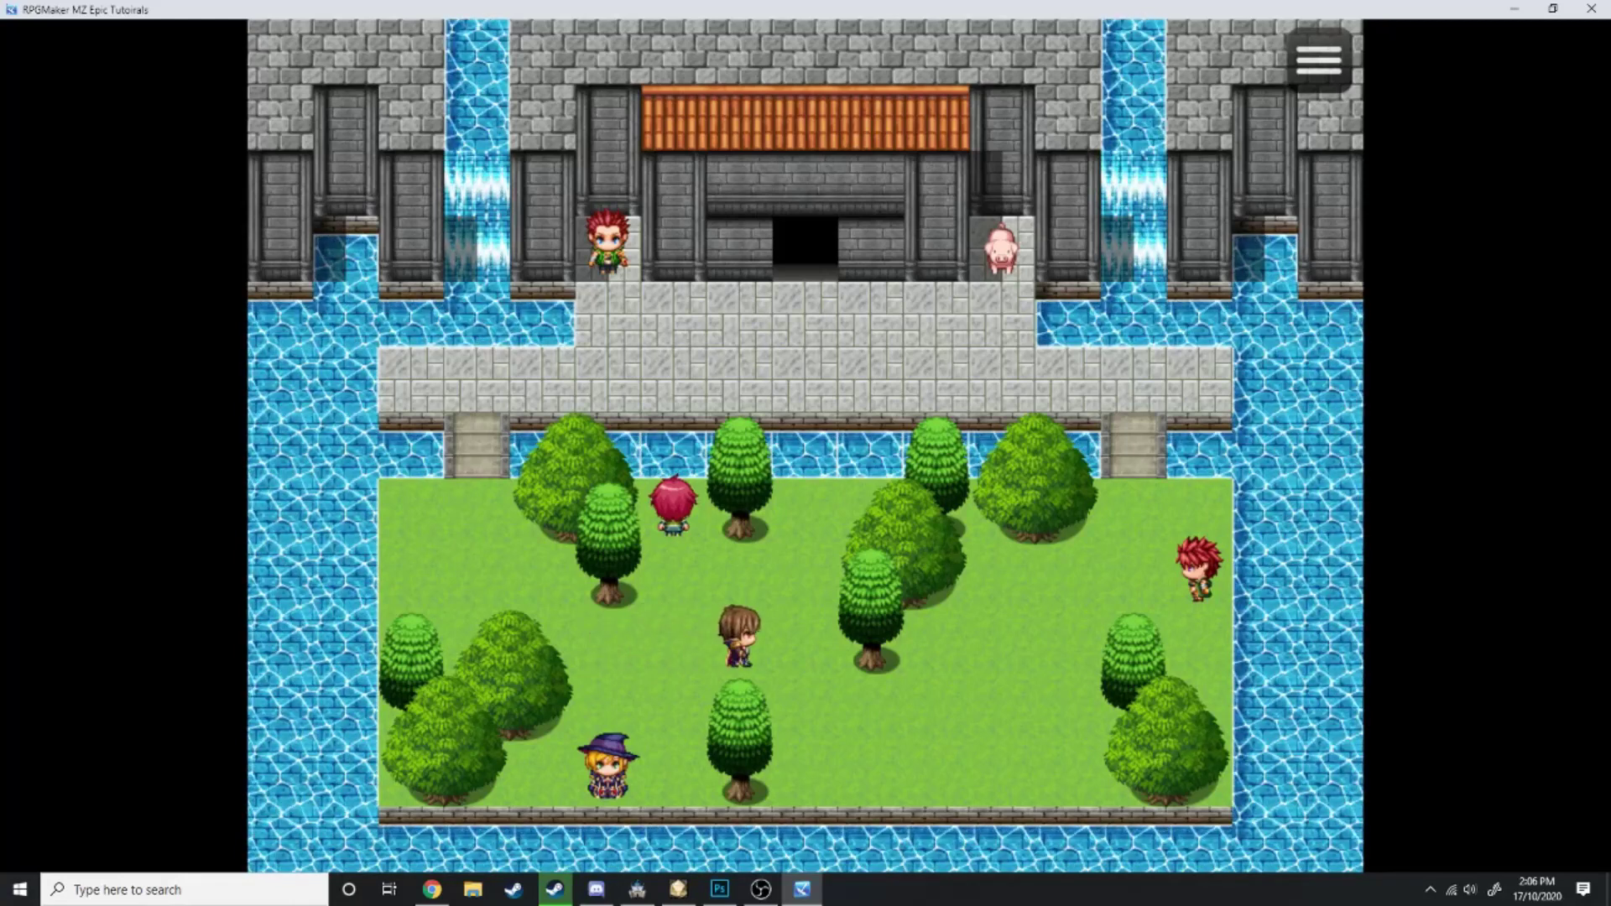
{"action": "key", "text": "Left"}
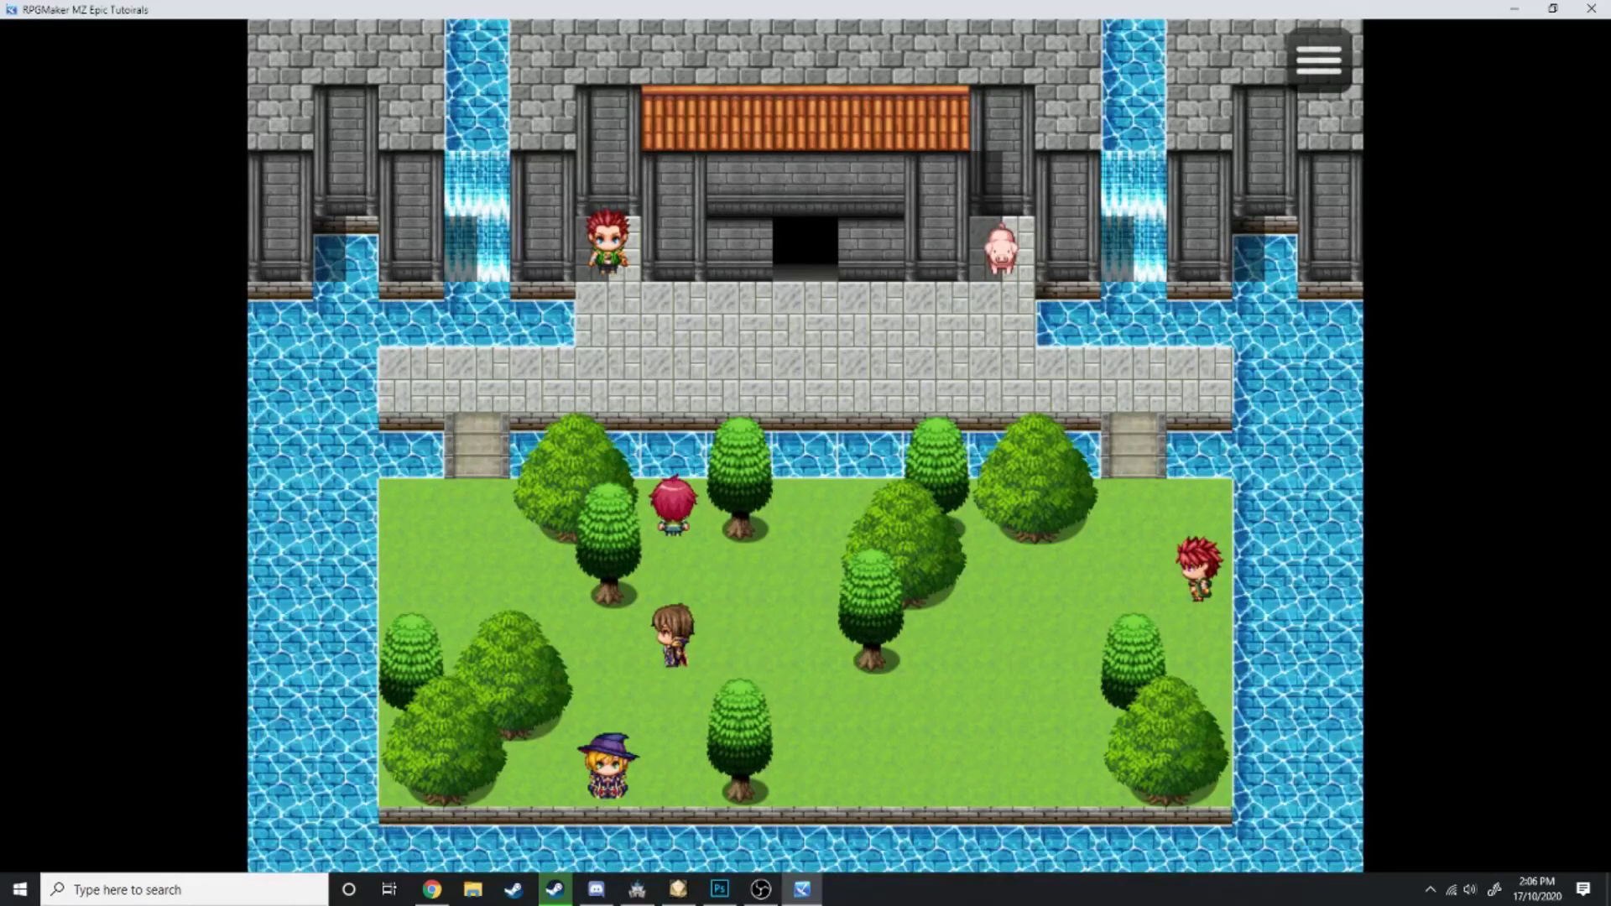
{"action": "key", "text": "Up"}
{"action": "key", "text": "Return"}
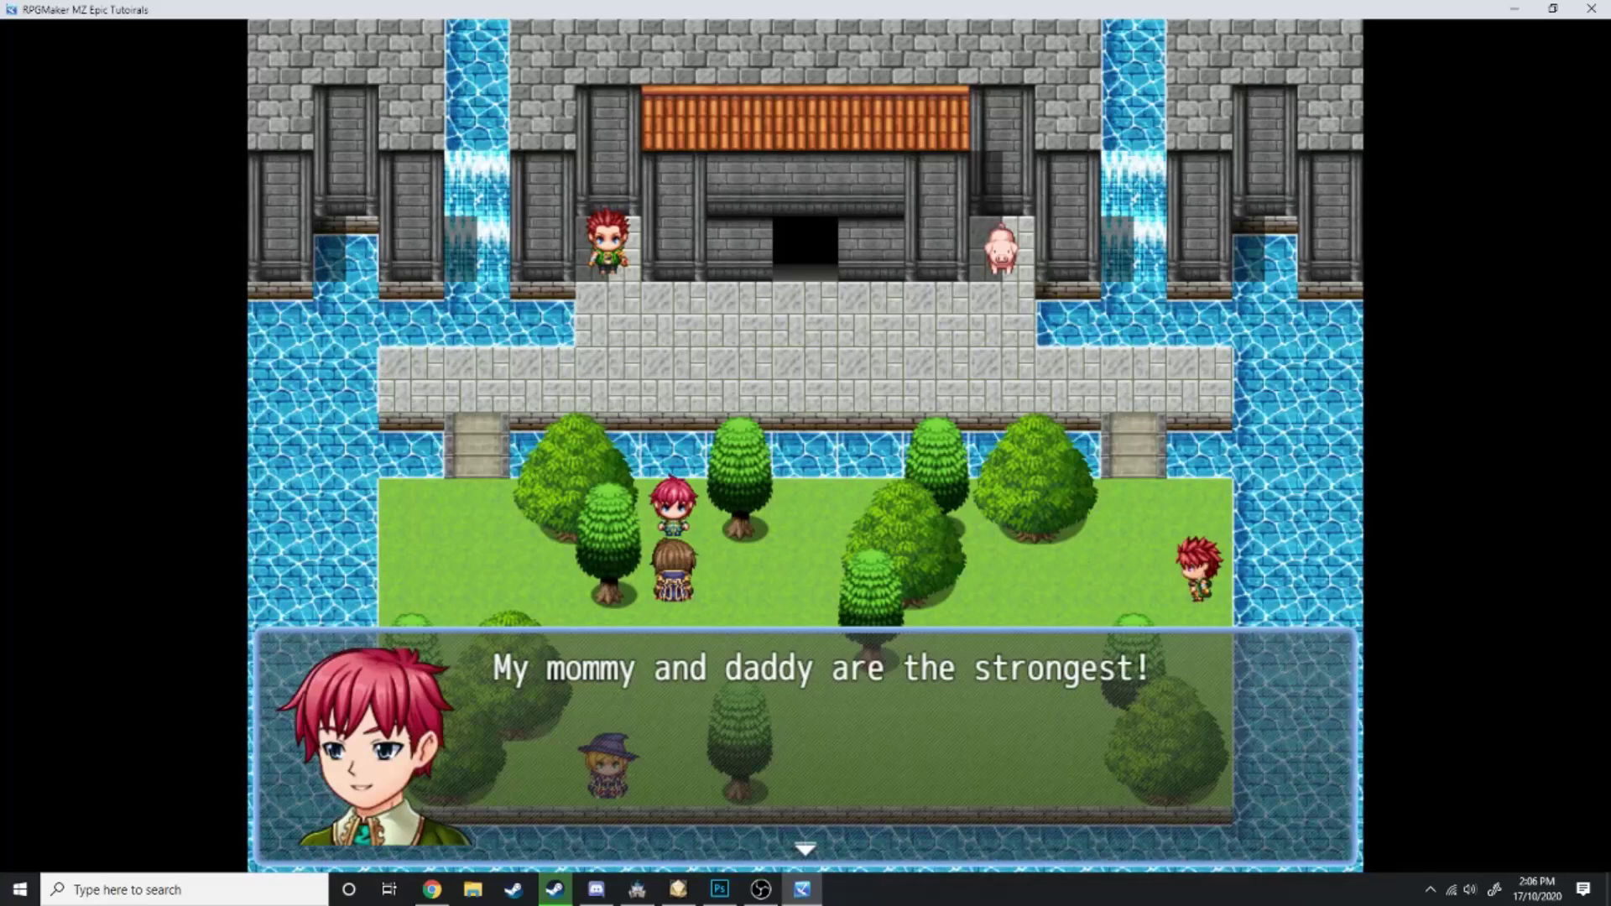
{"action": "key", "text": "Return"}
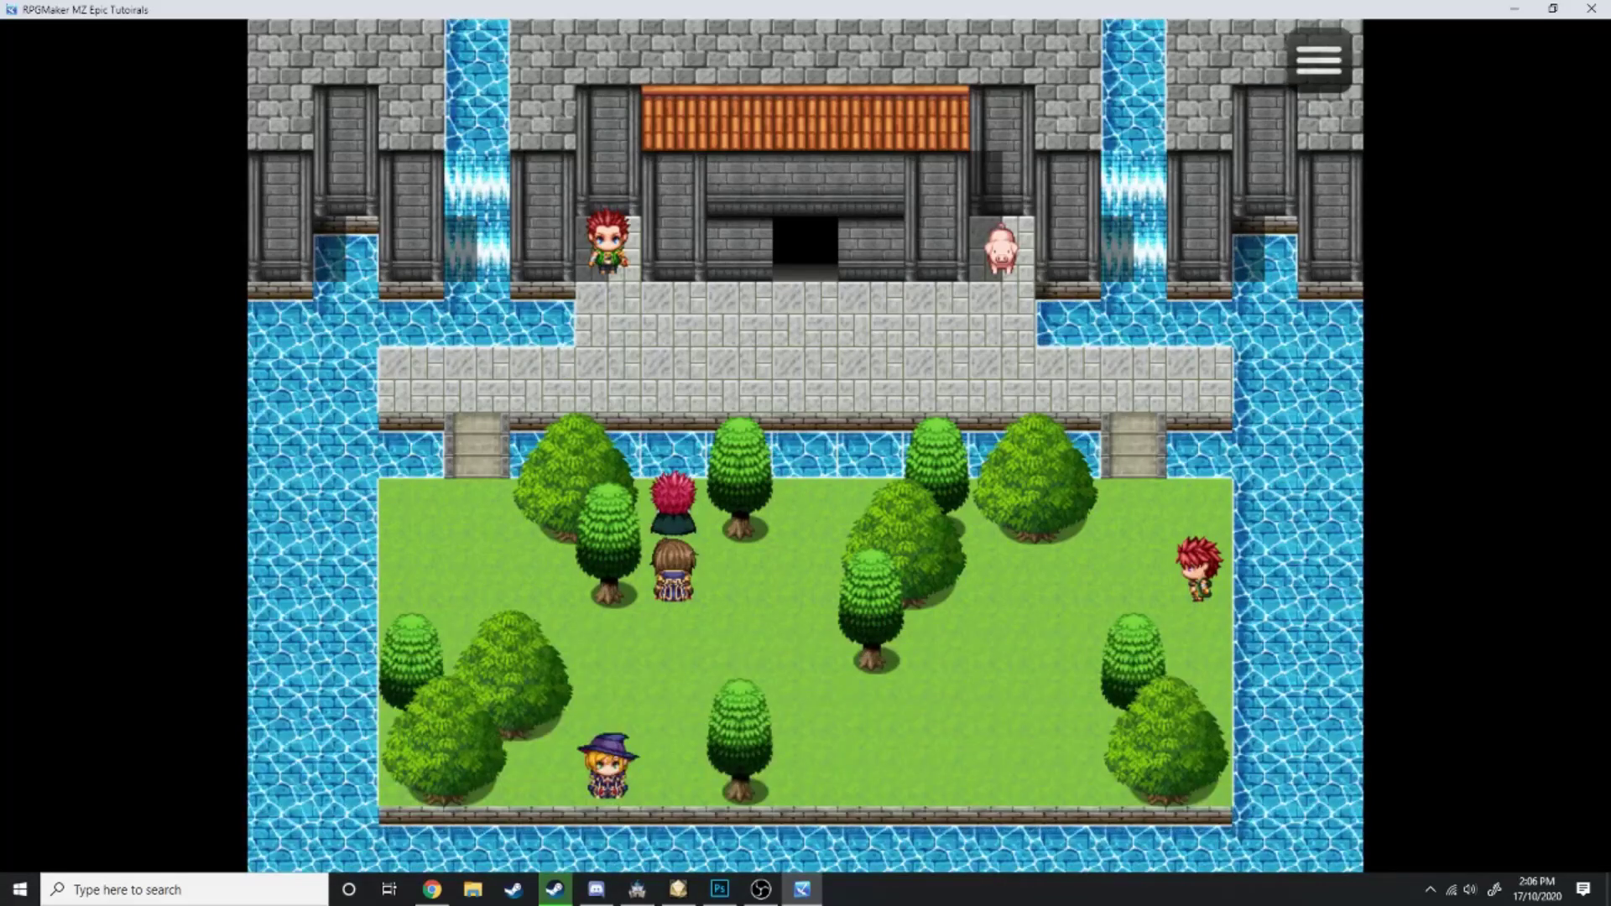
{"action": "key", "text": "Down"}
{"action": "key", "text": "Right"}
{"action": "key", "text": "Right"}
{"action": "key", "text": "Left"}
{"action": "key", "text": "Left"}
{"action": "key", "text": "Up"}
{"action": "key", "text": "Return"}
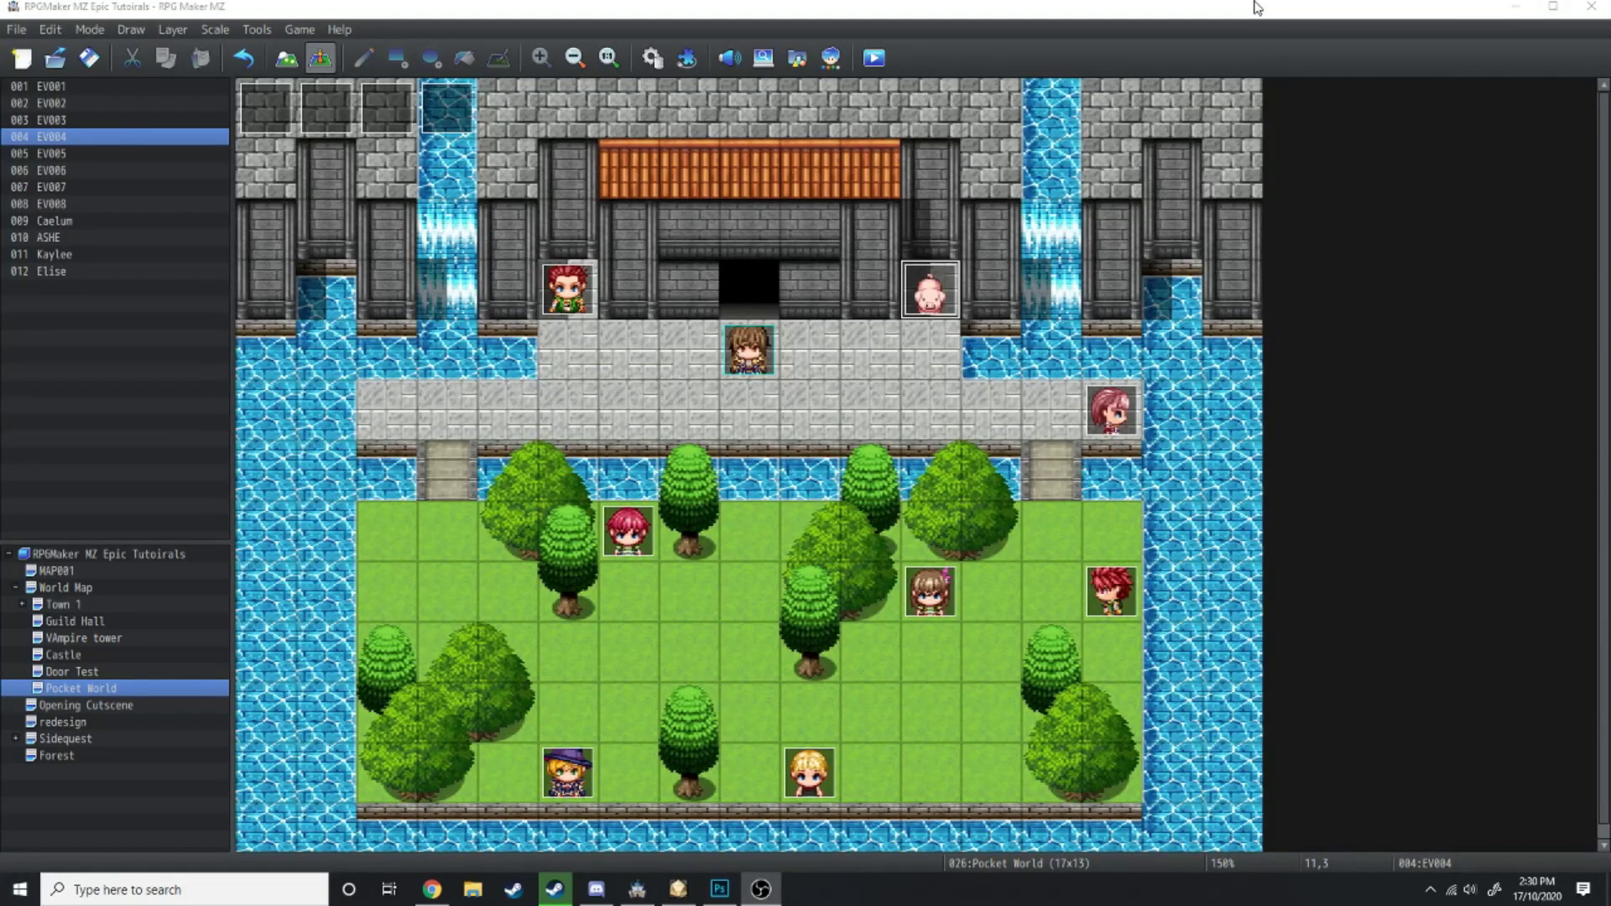
Playtest the Pocket World map now filled with Ashe, Kaylee, Elise and other characters
{"action": "left_click", "coordinate": [875, 59]}
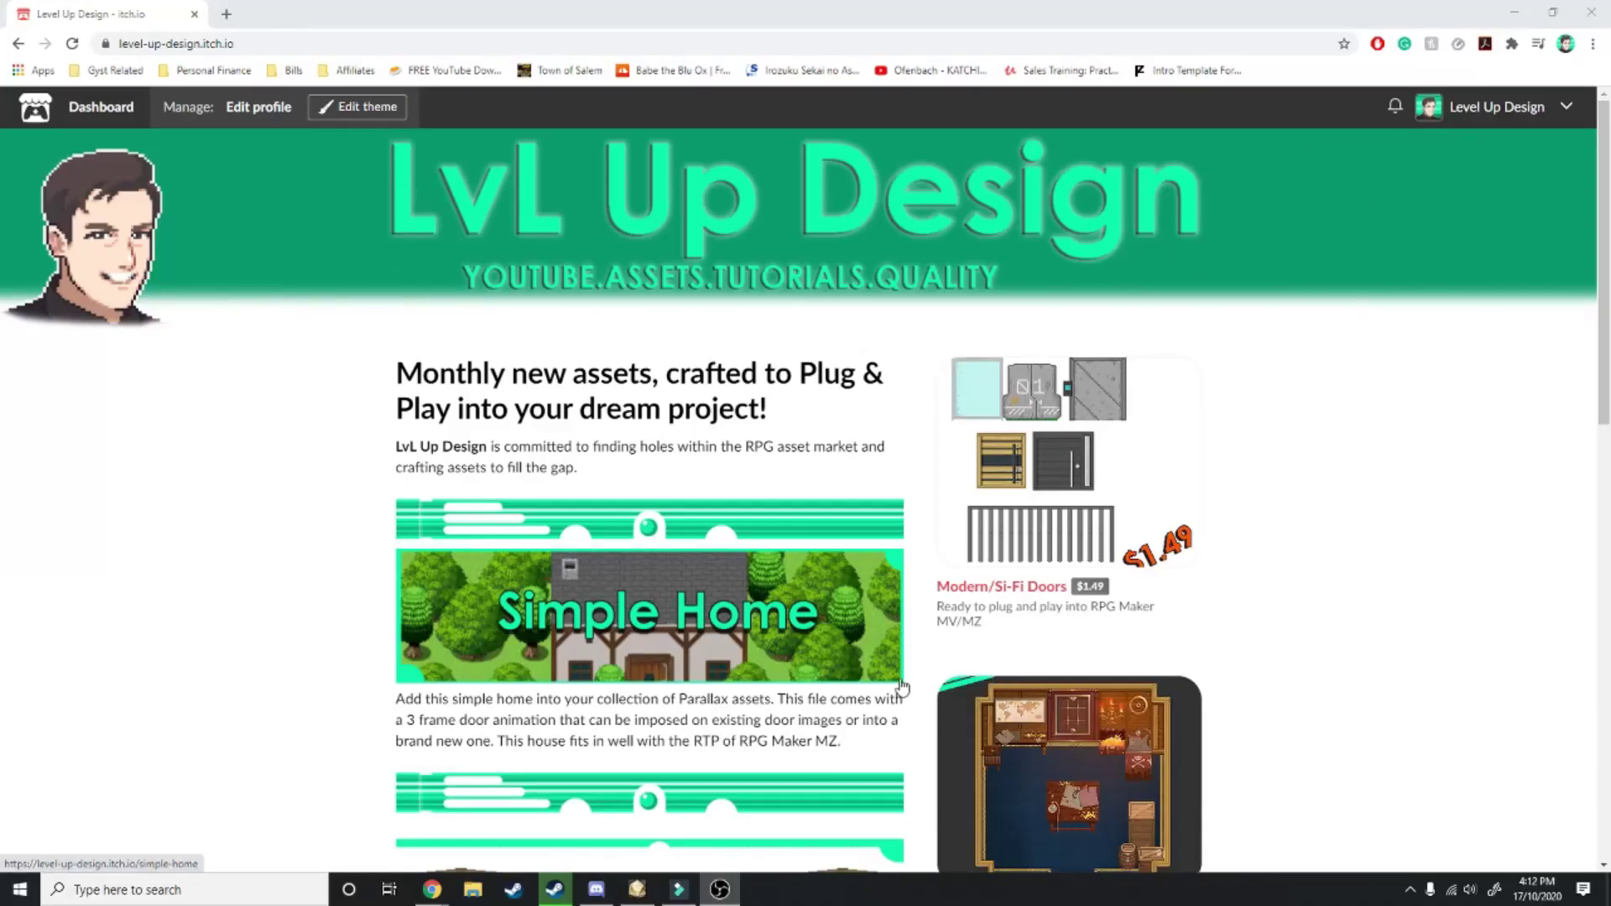
Scroll the Level Up Design profile and open the Modern/Si-Fi Doors pack page
{"action": "scroll", "coordinate": [666, 343], "scroll_direction": "down", "scroll_amount": 4}
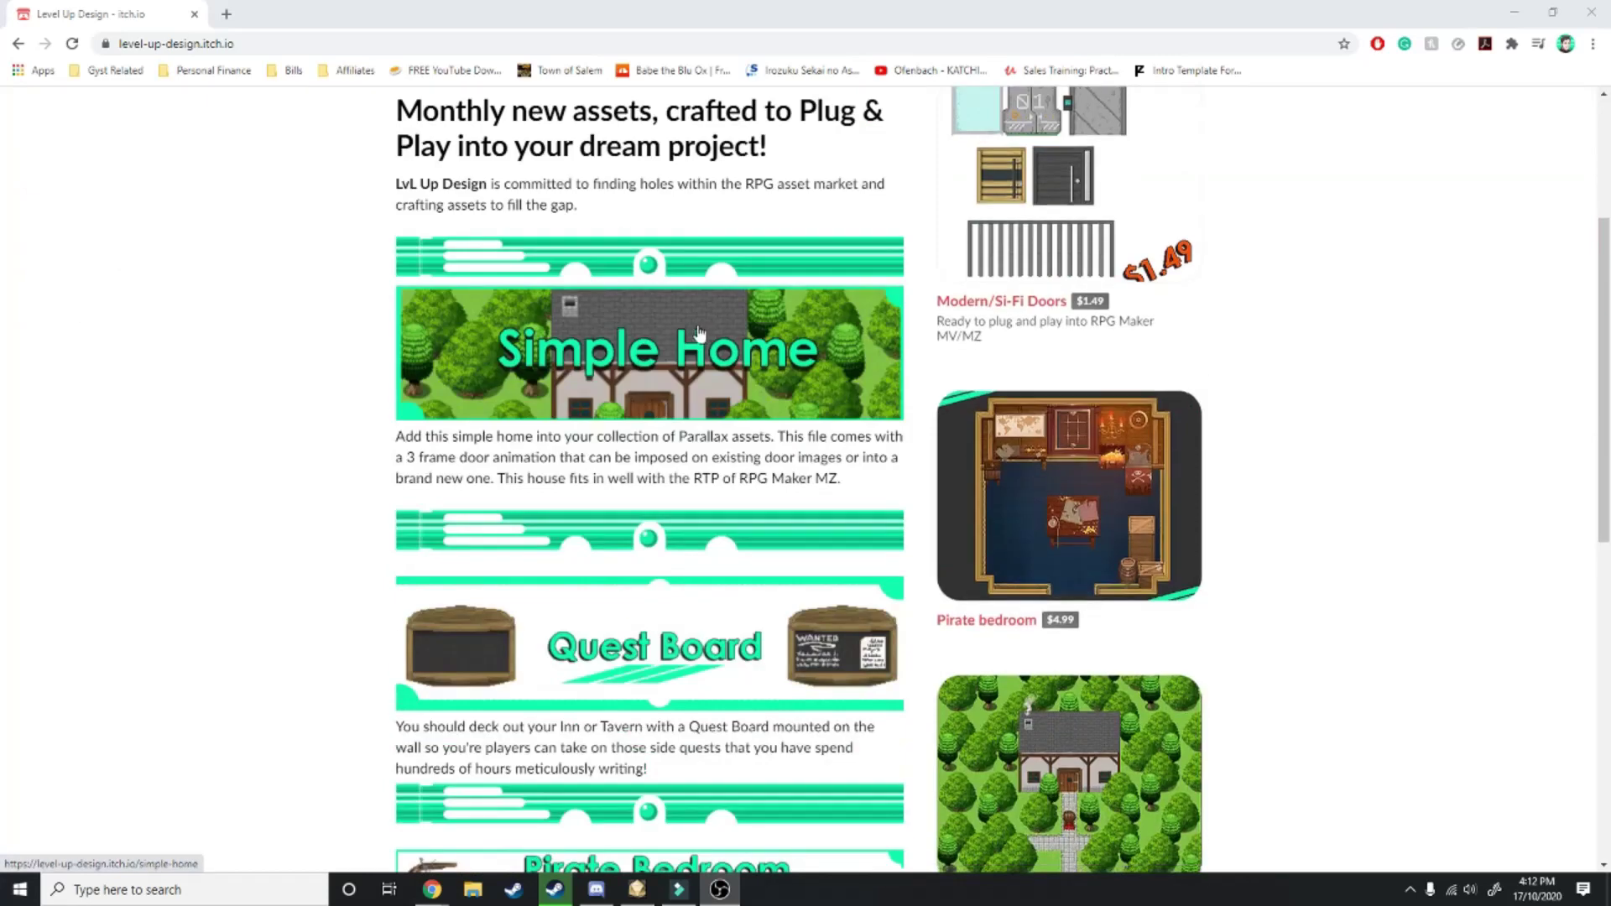
{"action": "scroll", "coordinate": [592, 343], "scroll_direction": "down", "scroll_amount": 6}
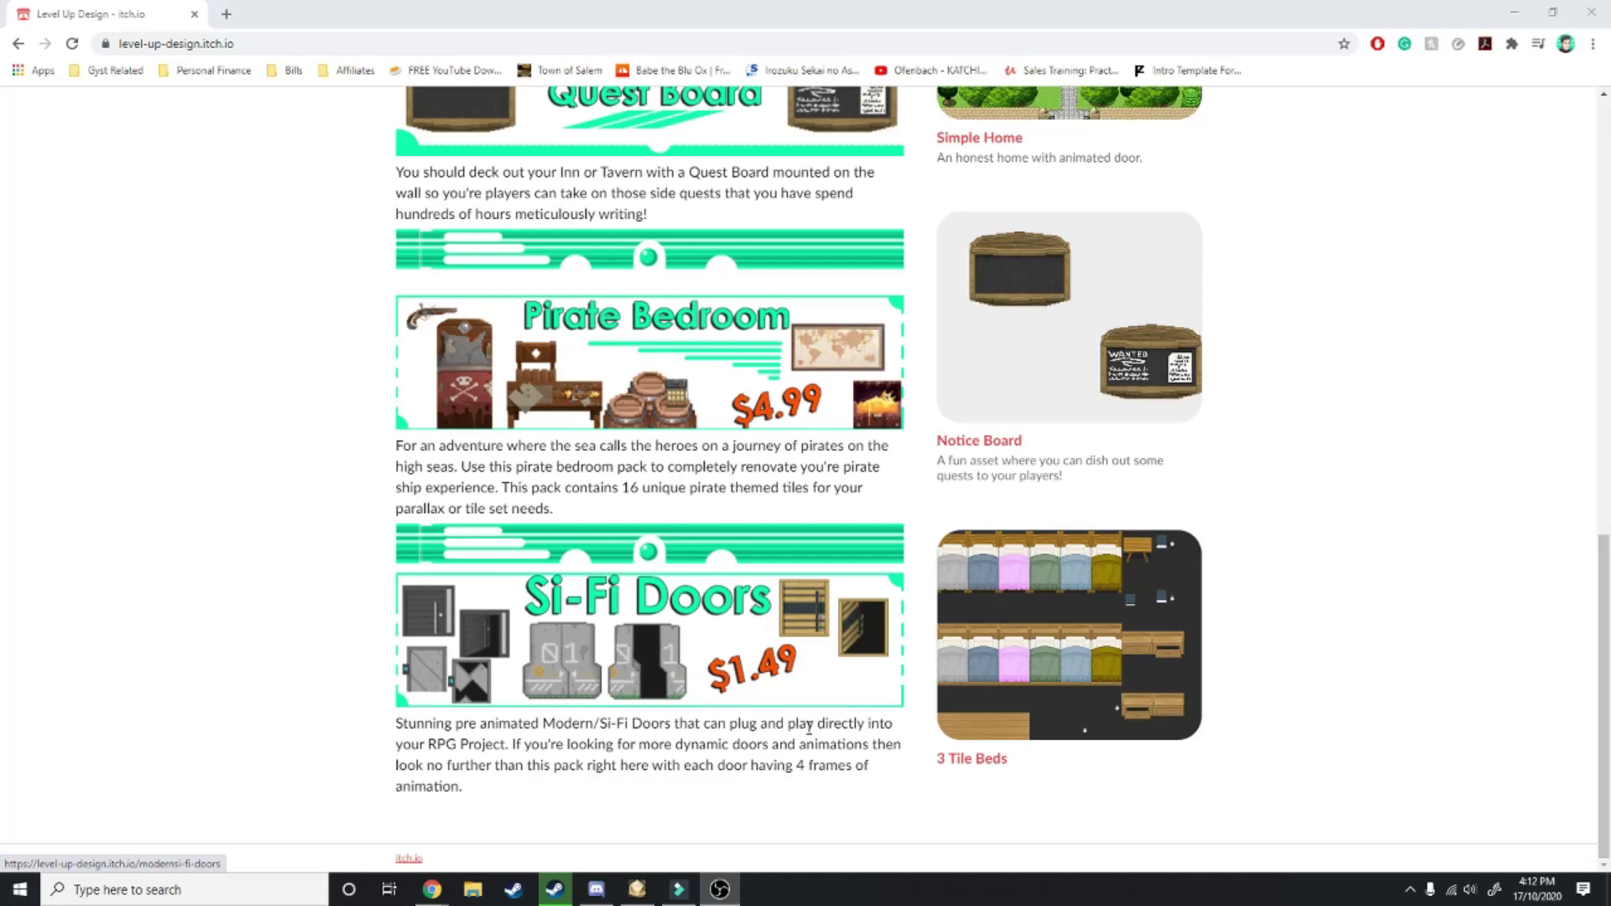
{"action": "left_click", "coordinate": [659, 702]}
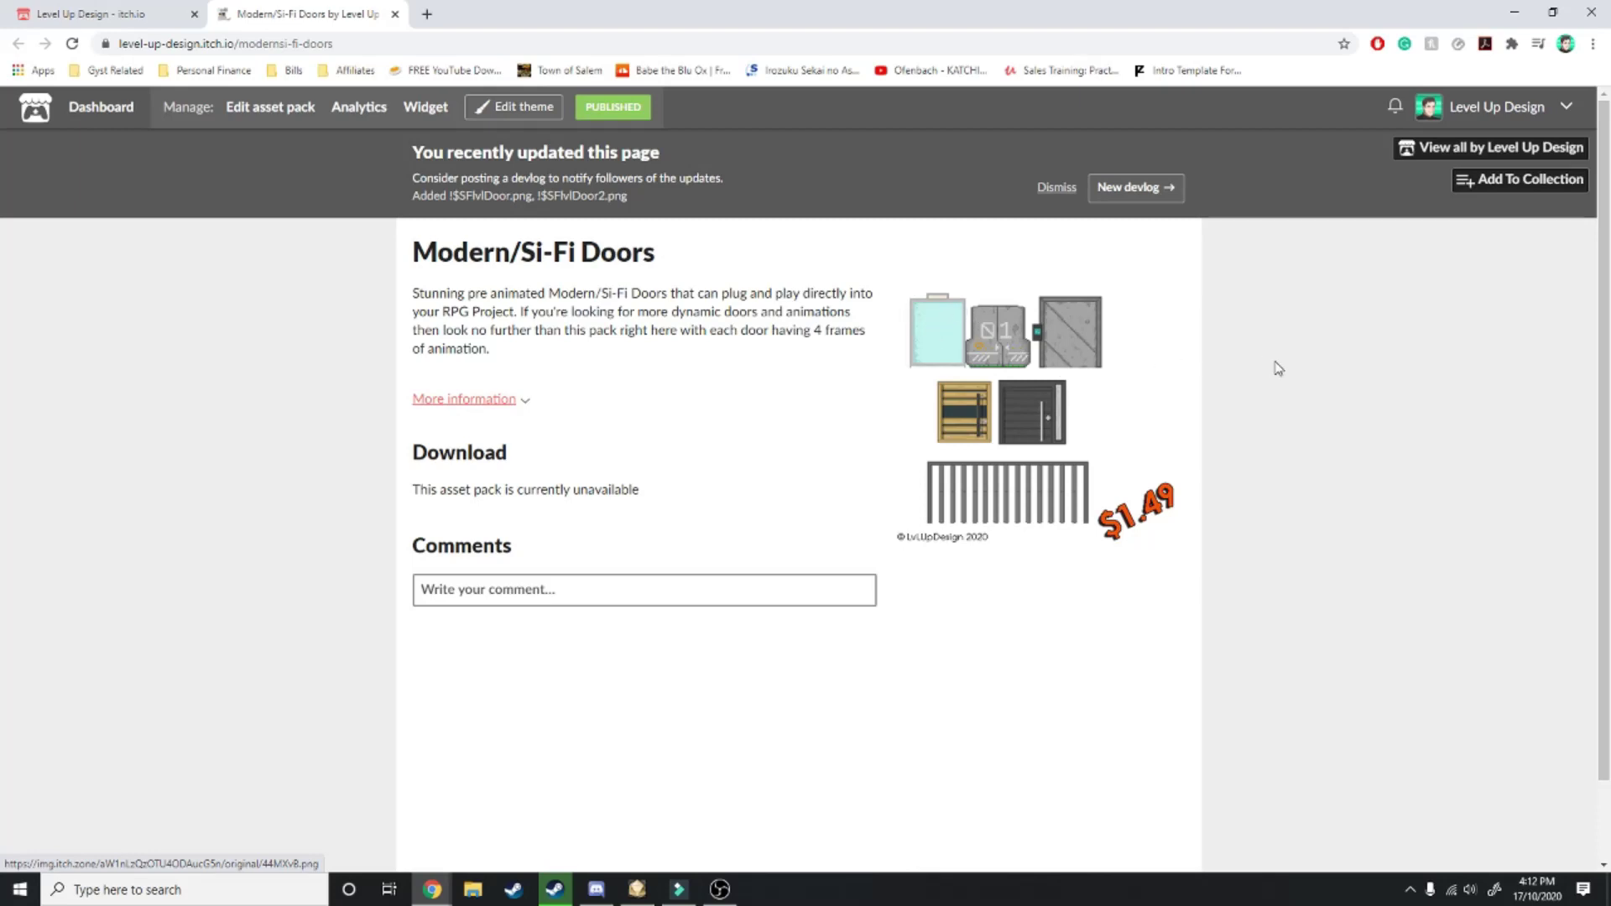
Return to the Level Up Design profile and keep browsing its asset listings
{"action": "key", "text": "alt+Left"}
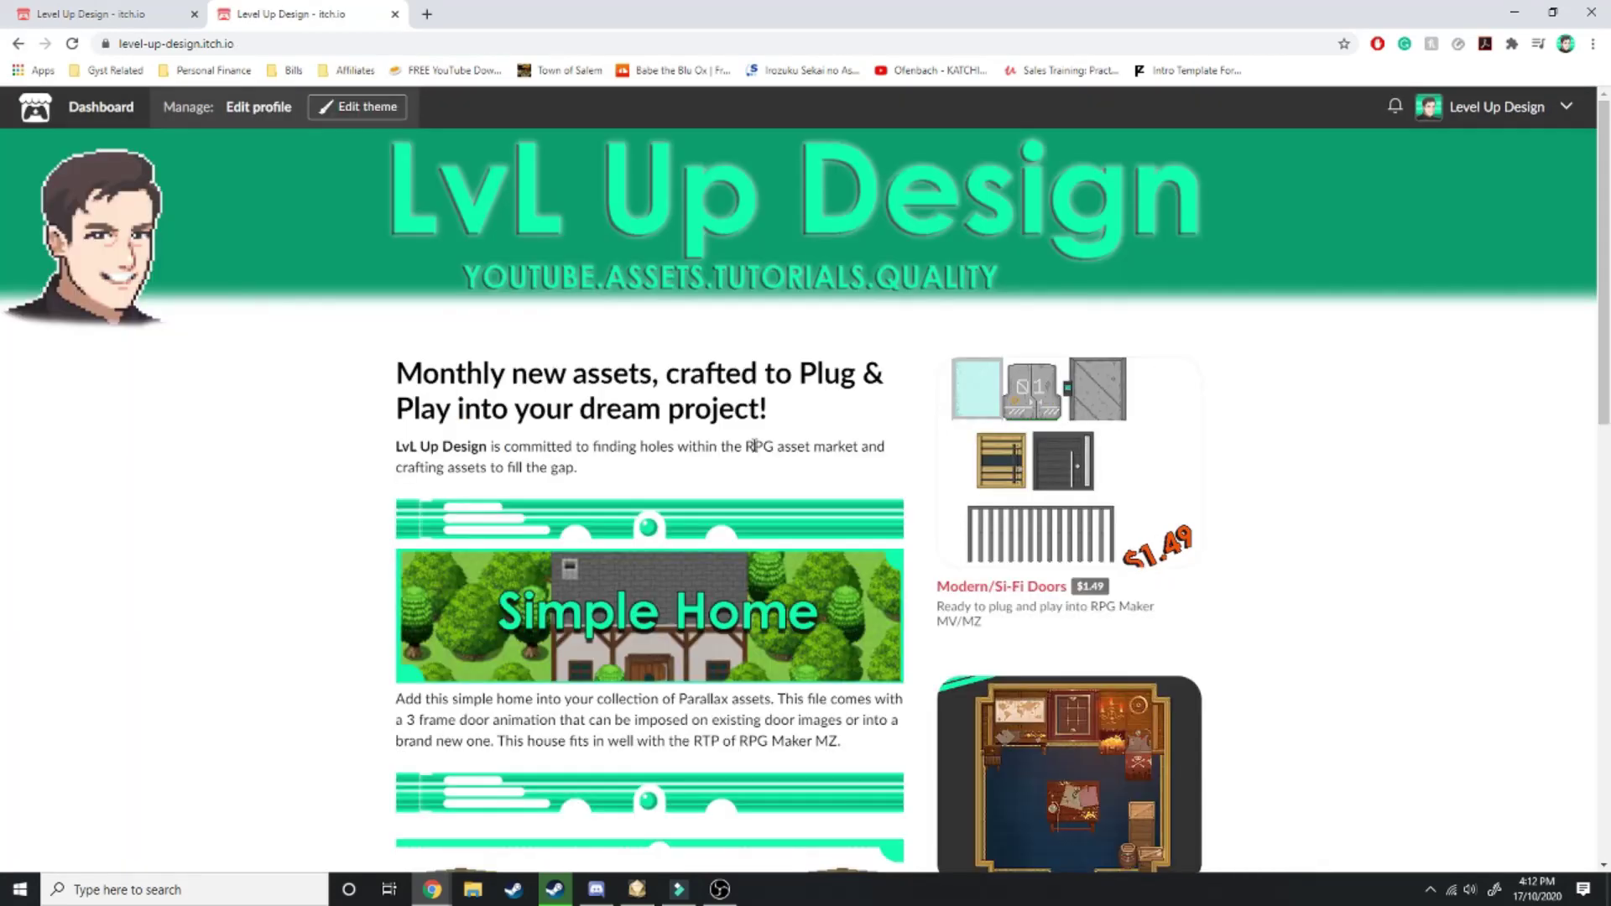
{"action": "scroll", "coordinate": [755, 445], "scroll_direction": "down", "scroll_amount": 7}
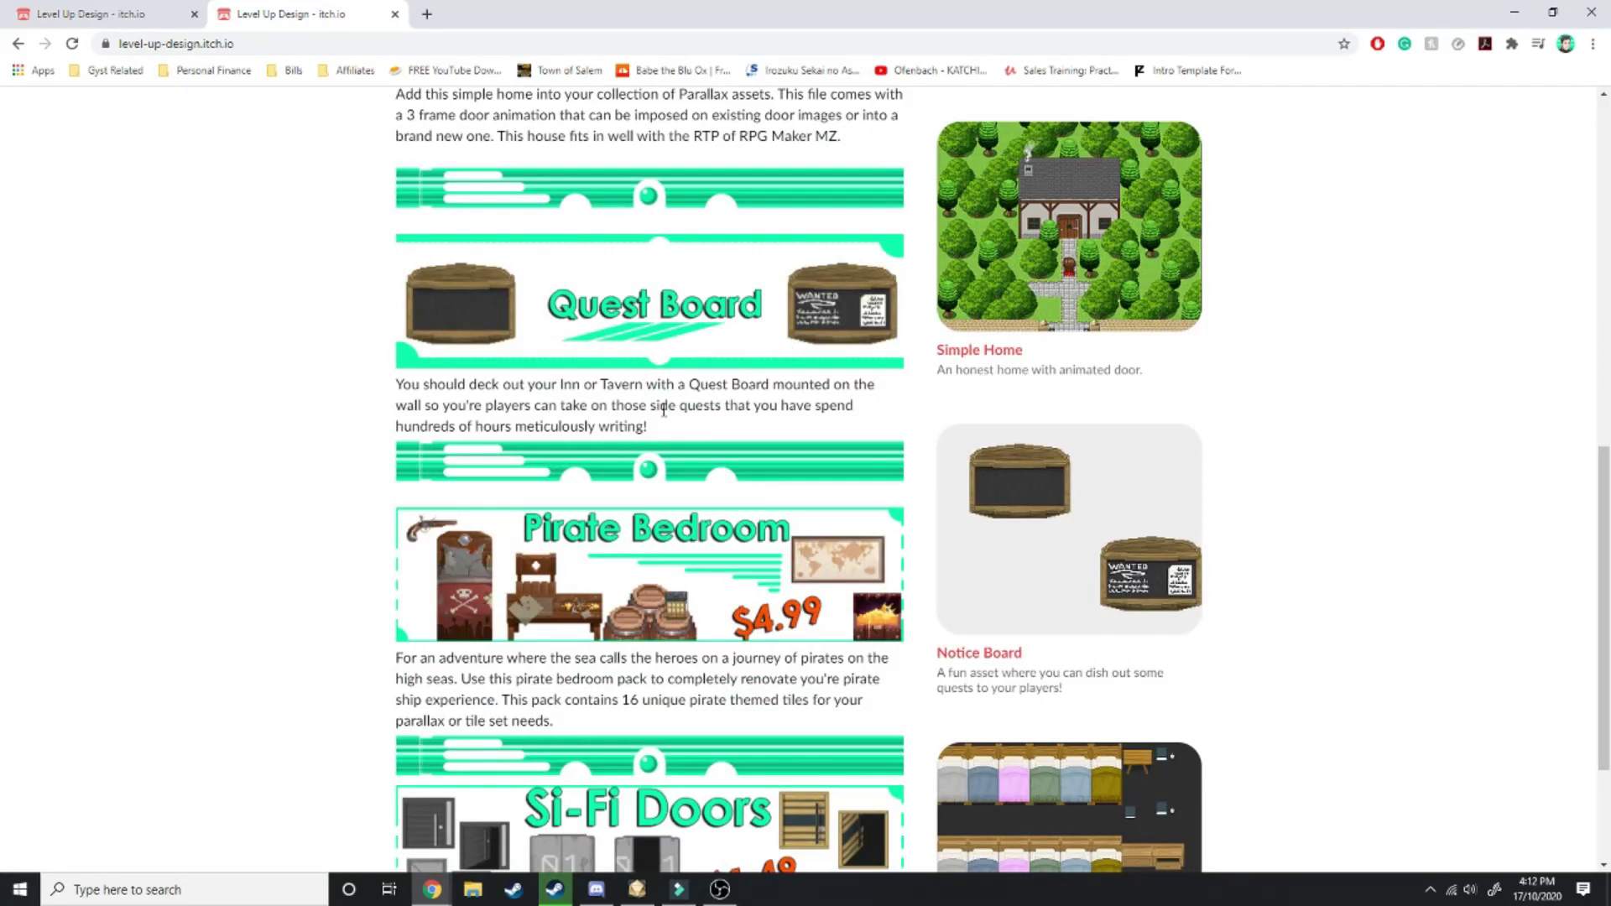
{"action": "scroll", "coordinate": [814, 634], "scroll_direction": "up", "scroll_amount": 7}
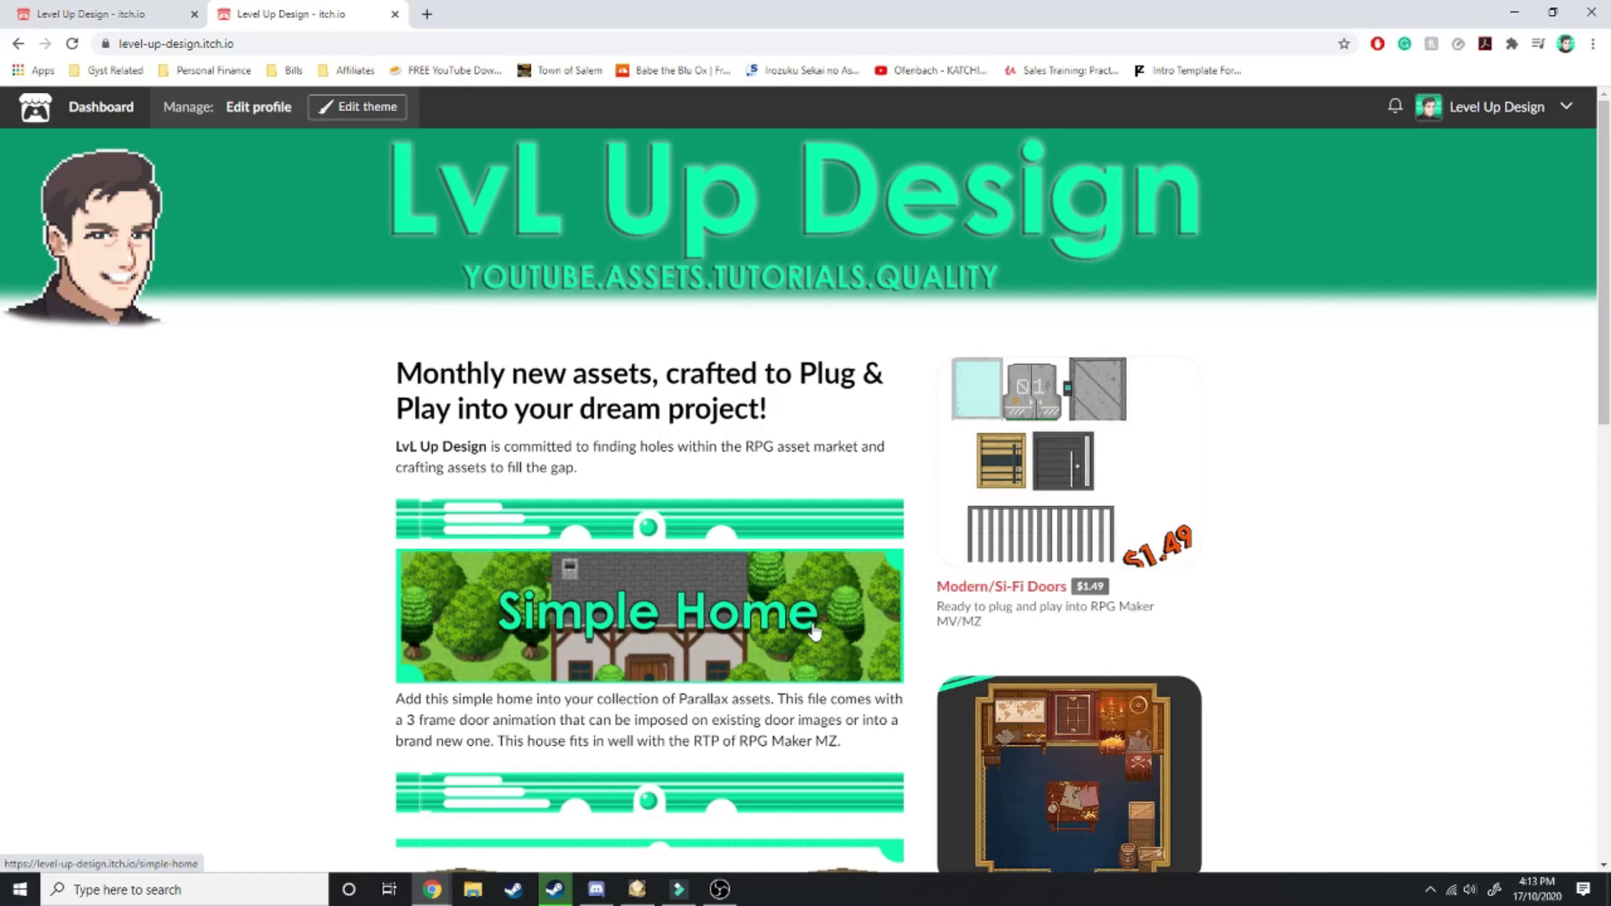
{"action": "scroll", "coordinate": [814, 633], "scroll_direction": "down", "scroll_amount": 10}
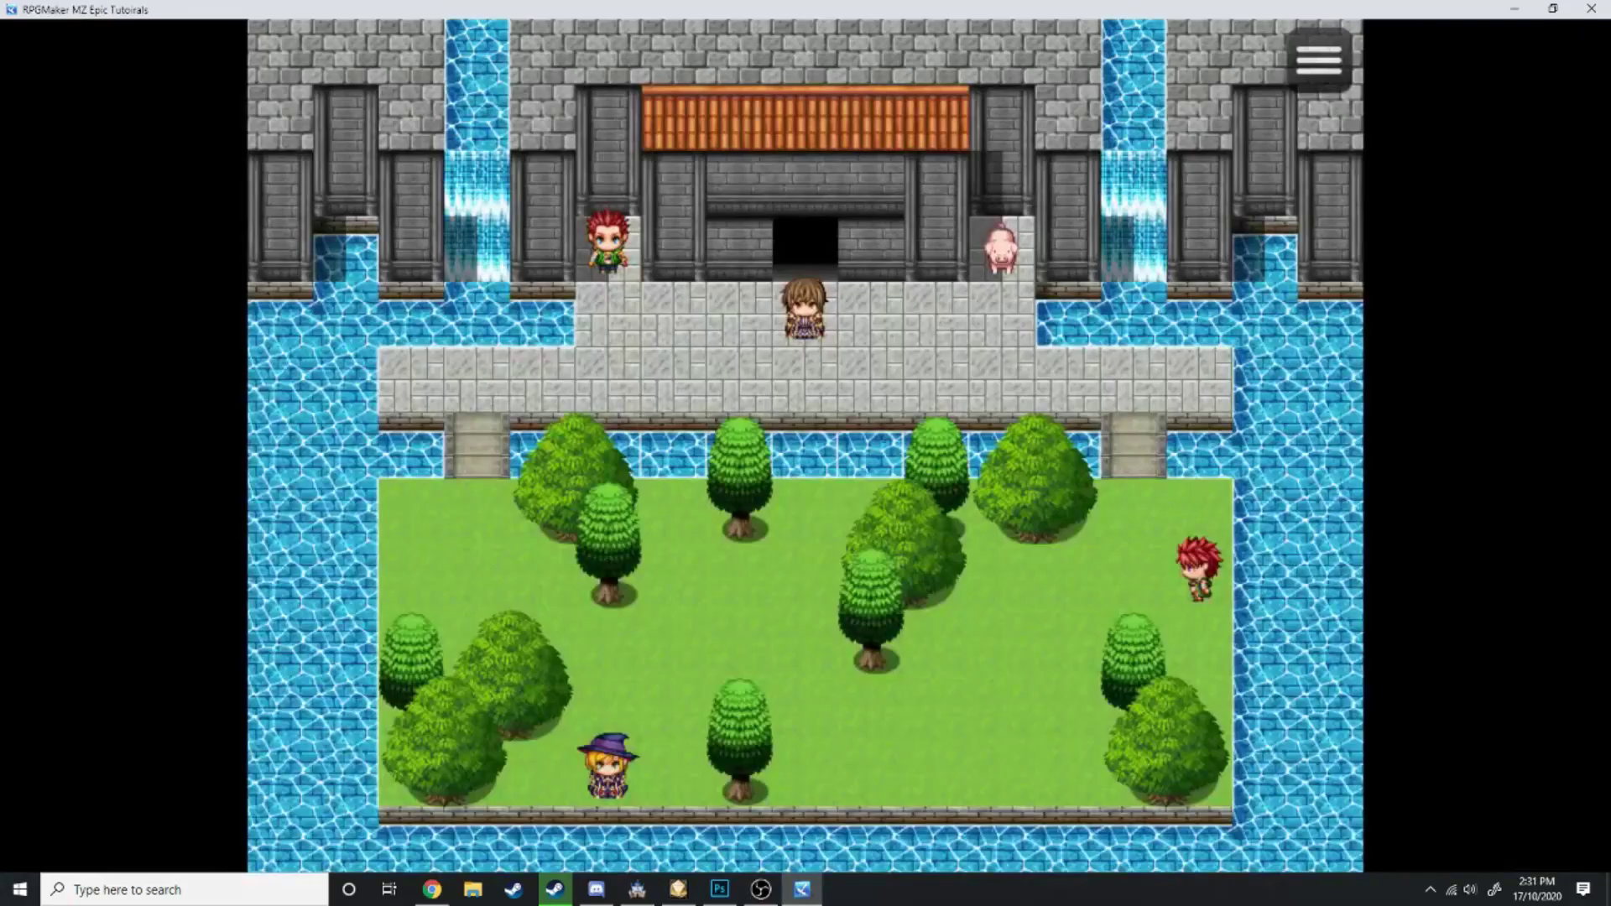
Walk the hero across the courtyard to the pig and bring up its pairing choices
{"action": "key", "text": "Down"}
{"action": "key", "text": "Left"}
{"action": "key", "text": "Up"}
{"action": "key", "text": "Right"}
{"action": "key", "text": "Right"}
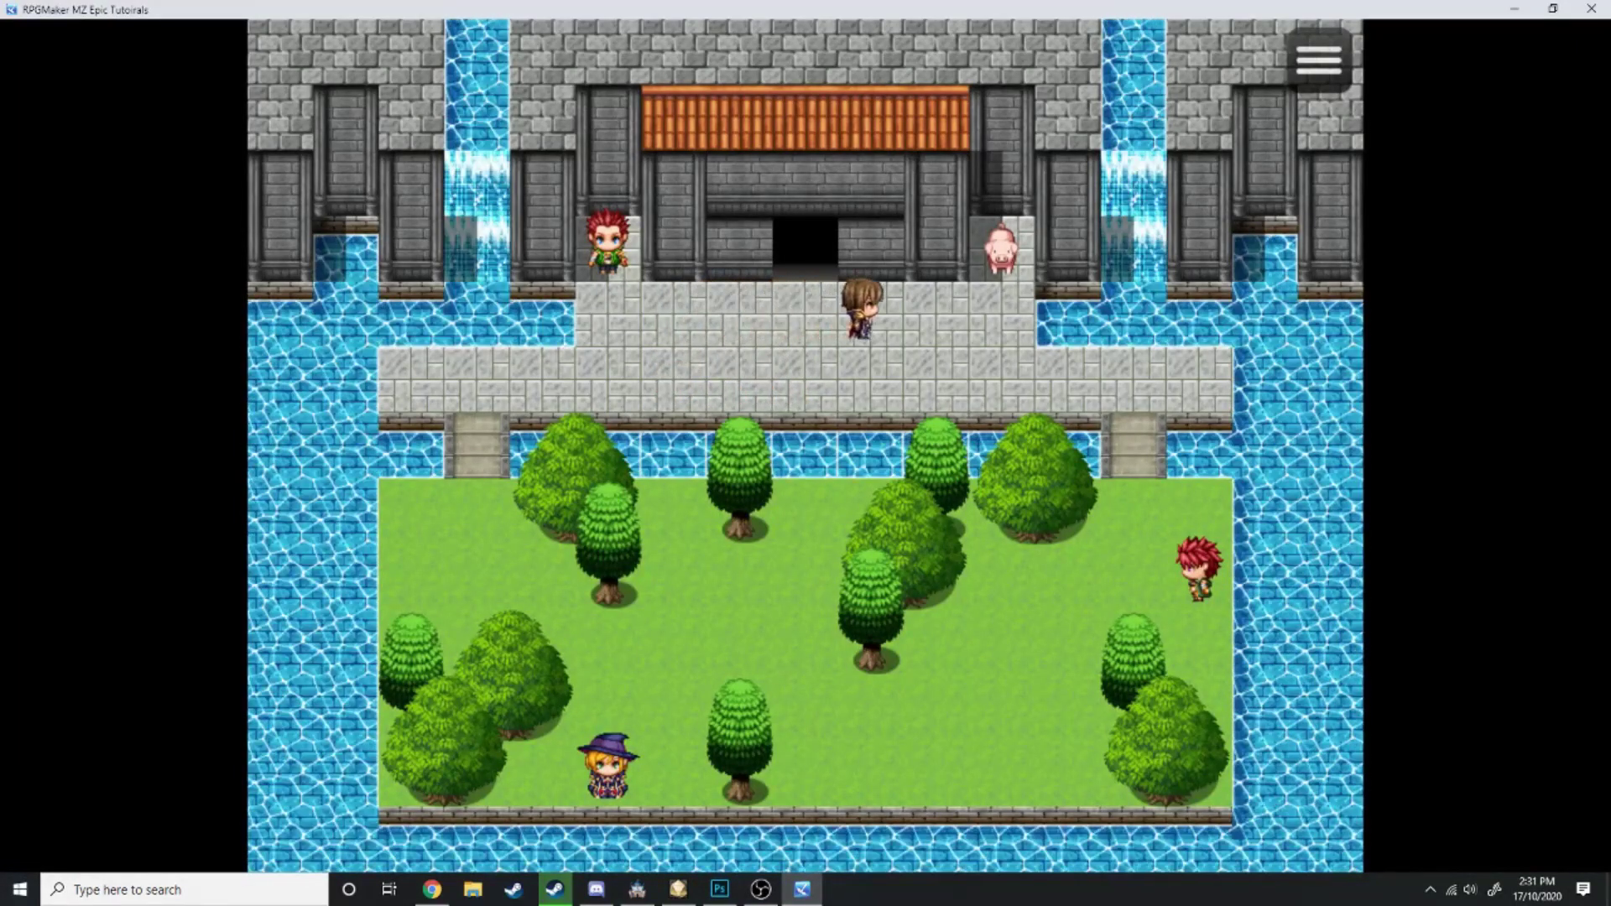
{"action": "key", "text": "Down"}
{"action": "key", "text": "Right"}
{"action": "key", "text": "Left"}
{"action": "key", "text": "Up"}
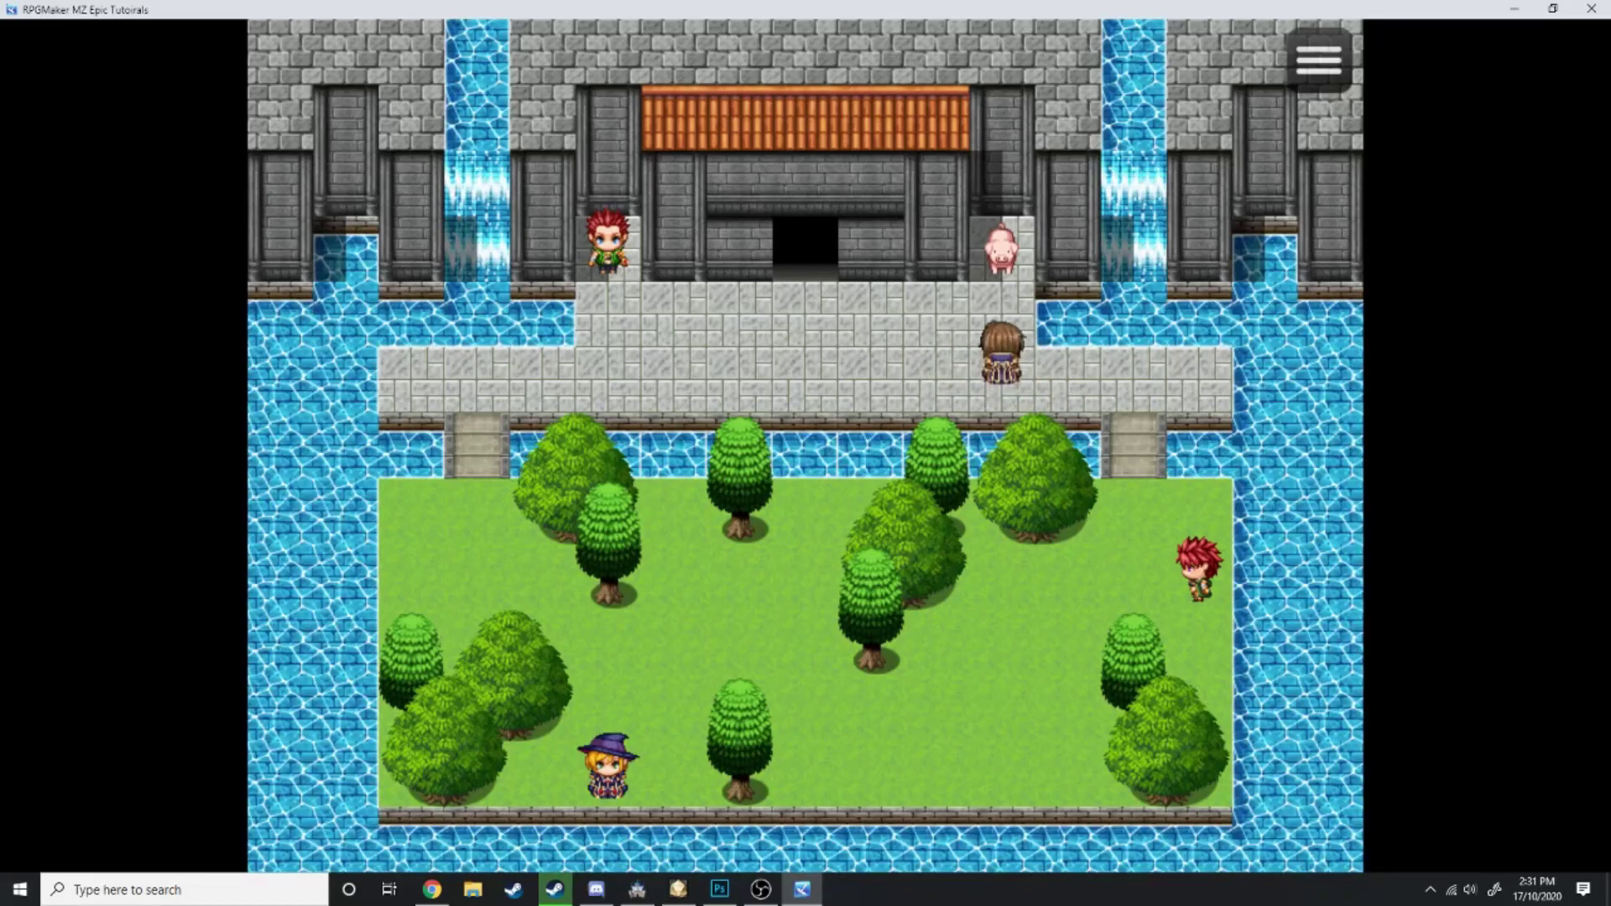
{"action": "key", "text": "Return"}
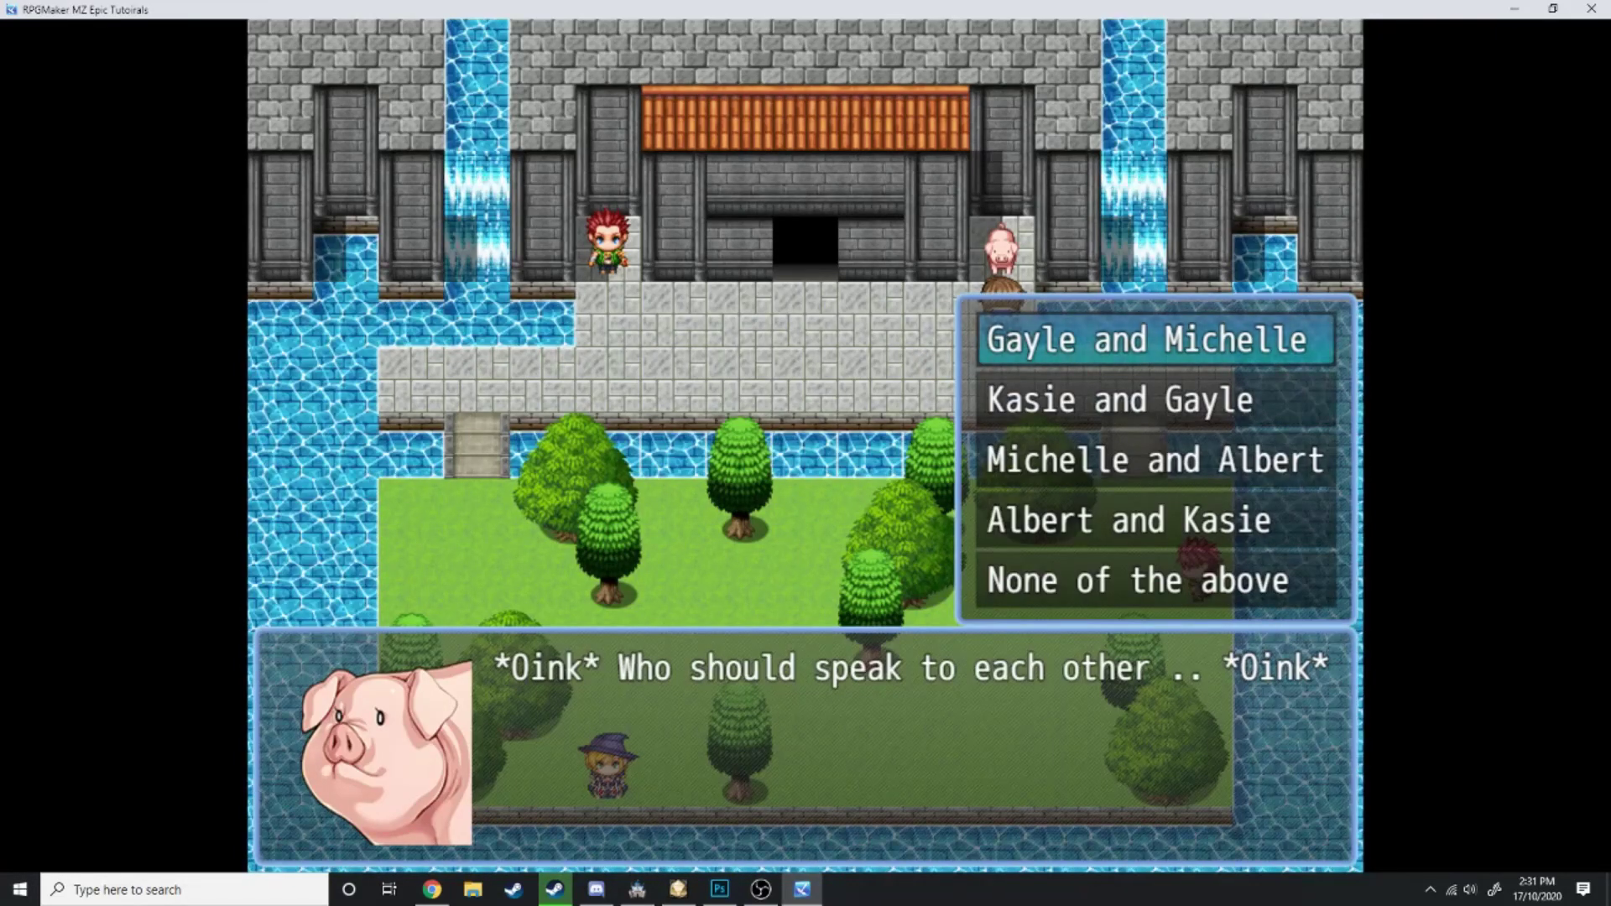
Choose the Kasie and Gayle pairing twice until the narration announces their child
{"action": "key", "text": "Down"}
{"action": "key", "text": "Down"}
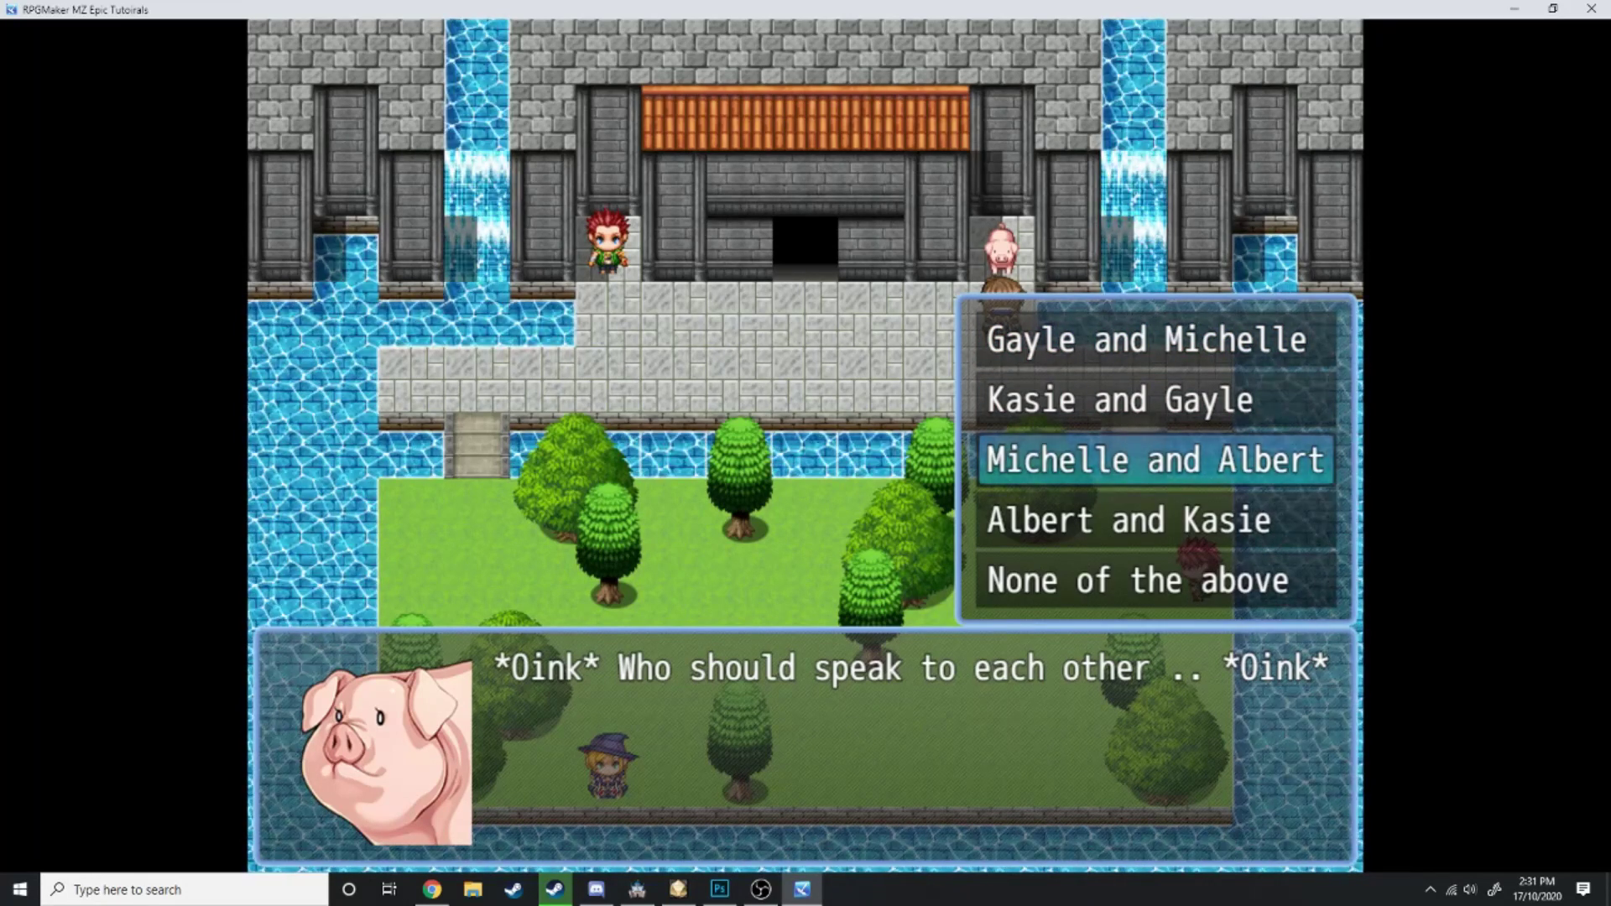
{"action": "key", "text": "Up"}
{"action": "key", "text": "Return"}
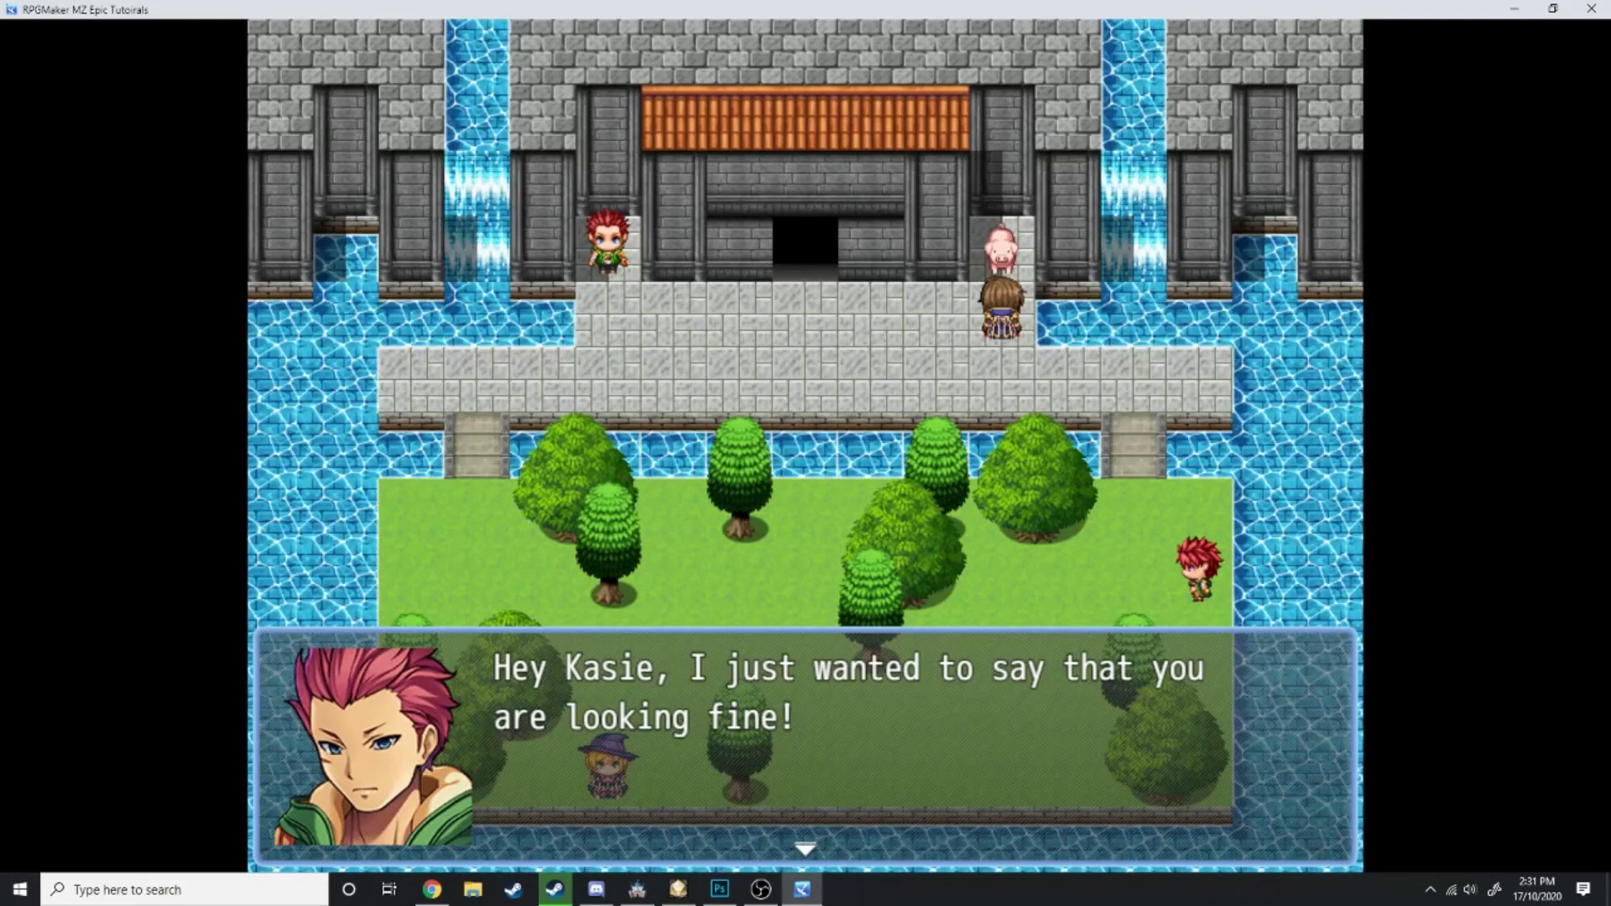
{"action": "key", "text": "Return"}
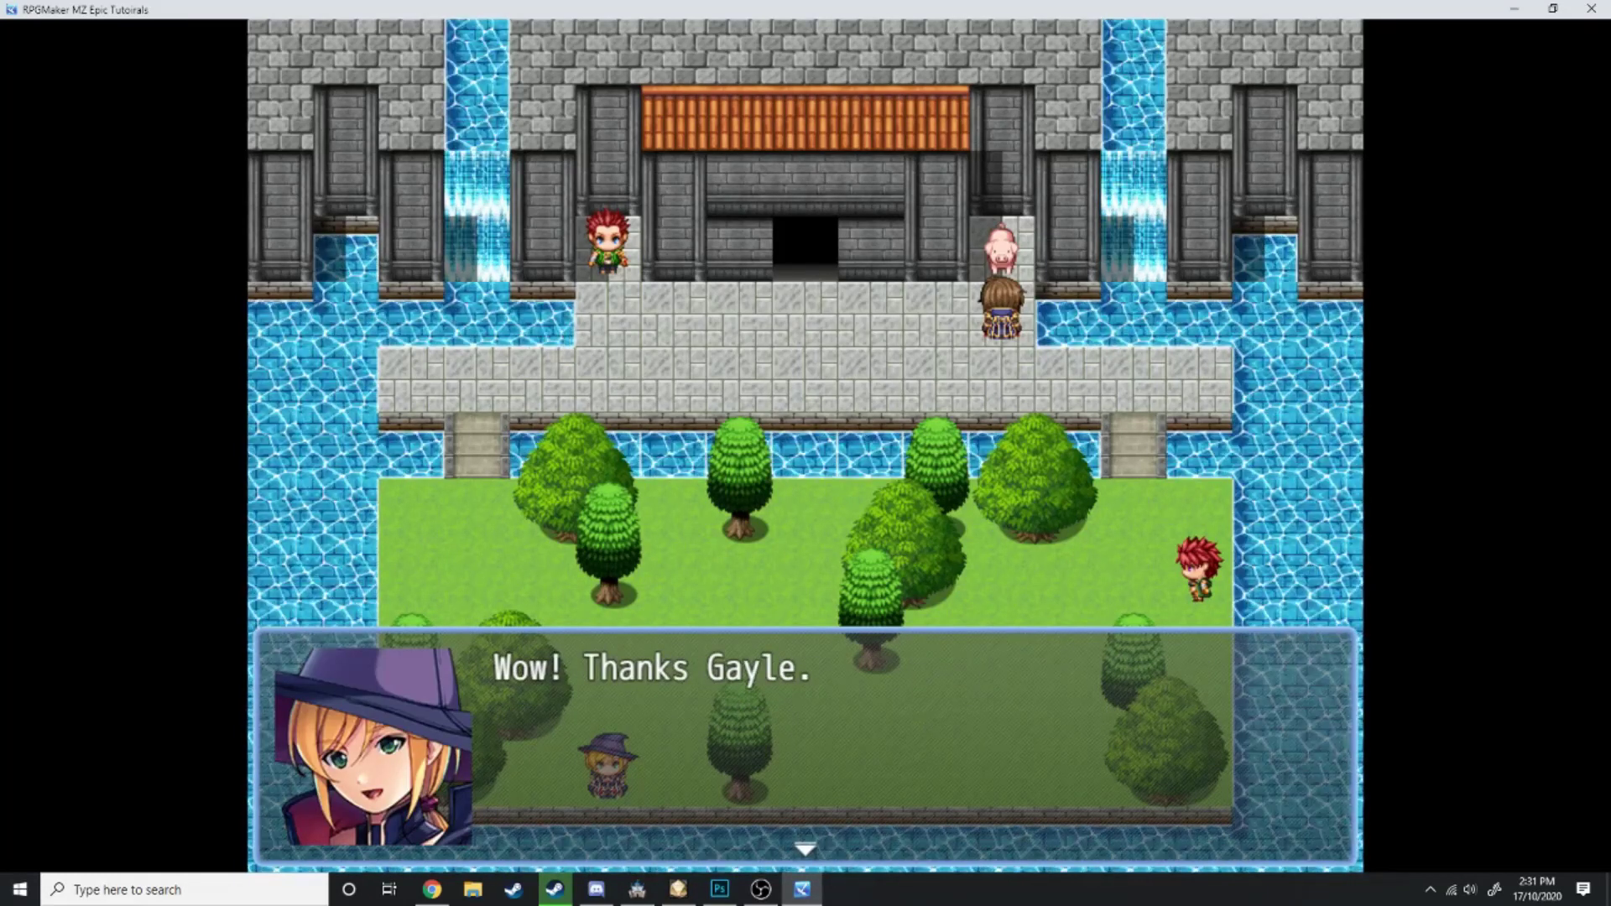
{"action": "key", "text": "Return"}
{"action": "key", "text": "Return"}
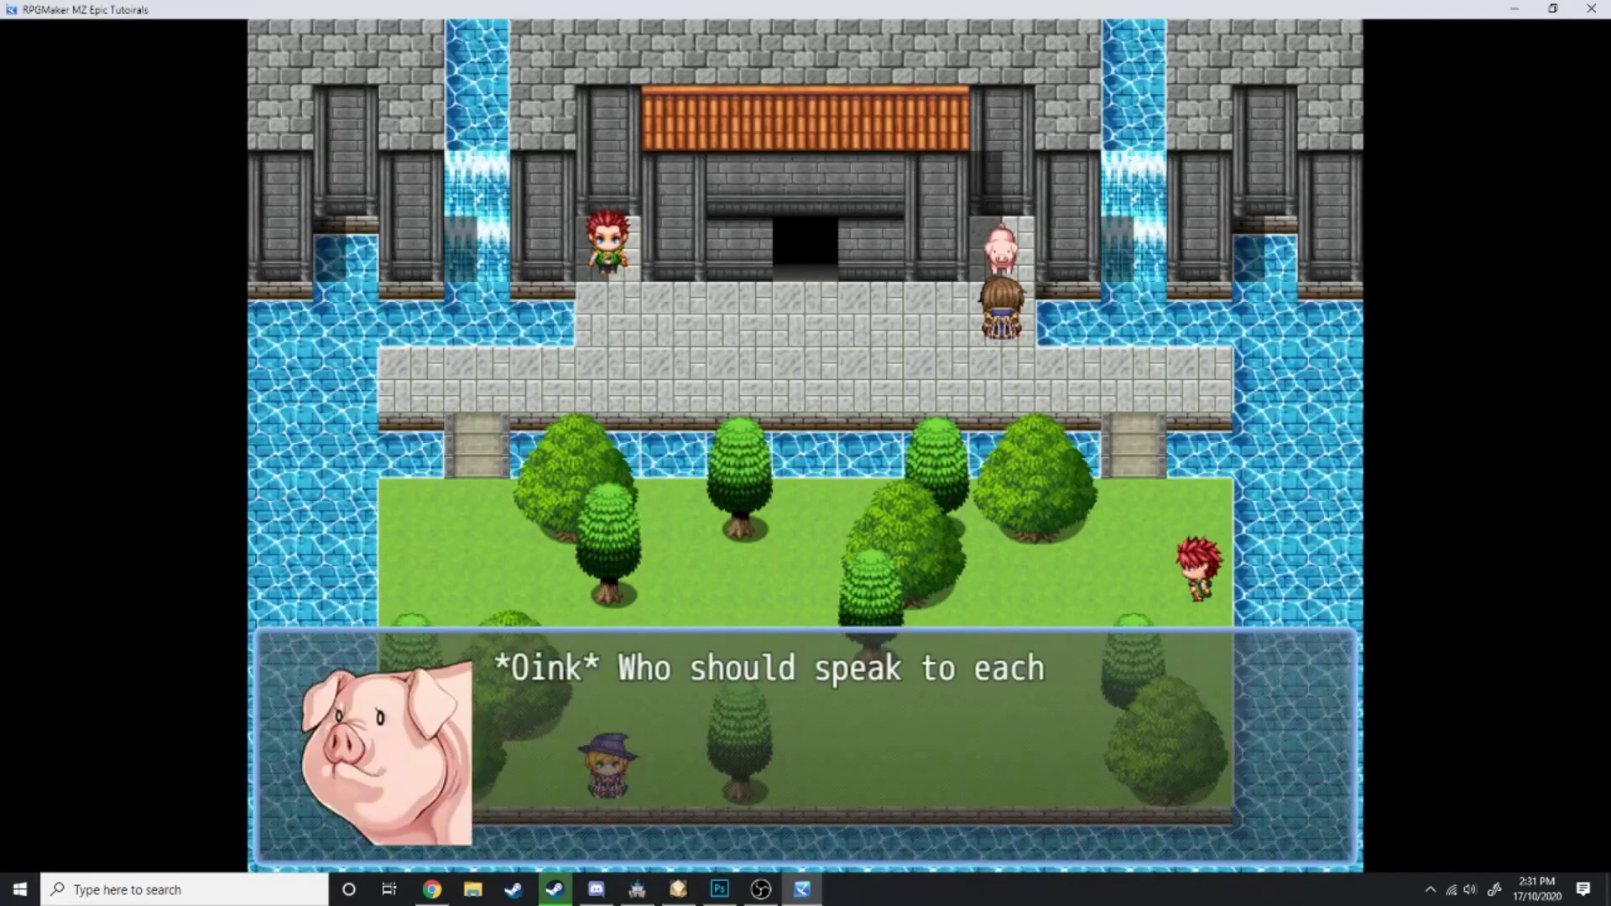
{"action": "key", "text": "Down"}
{"action": "key", "text": "Return"}
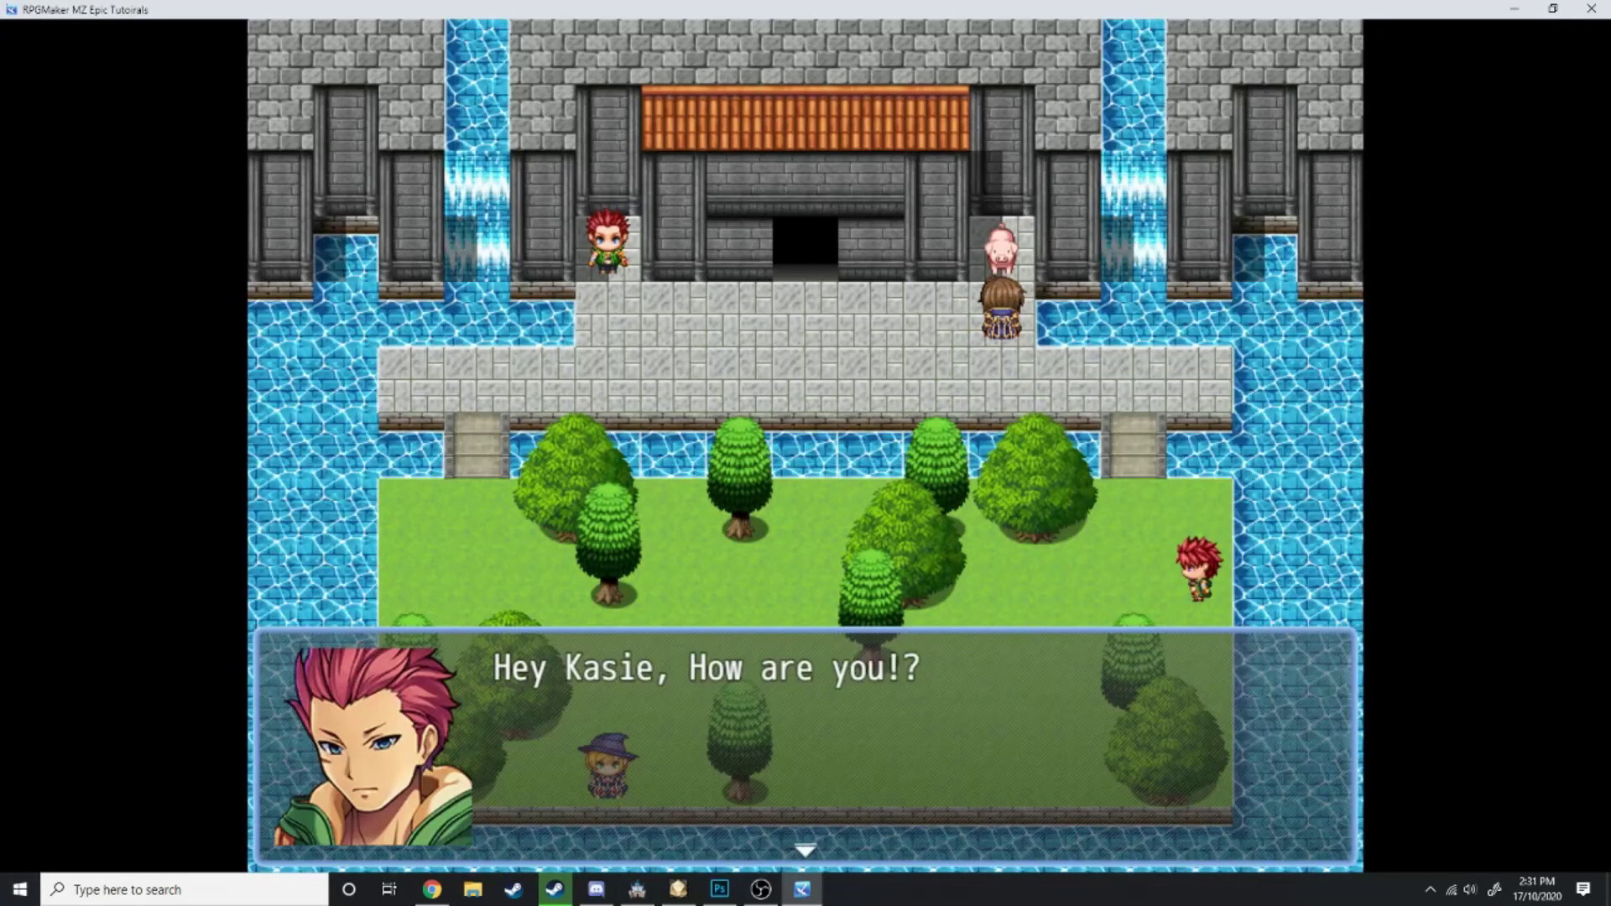
{"action": "key", "text": "Return"}
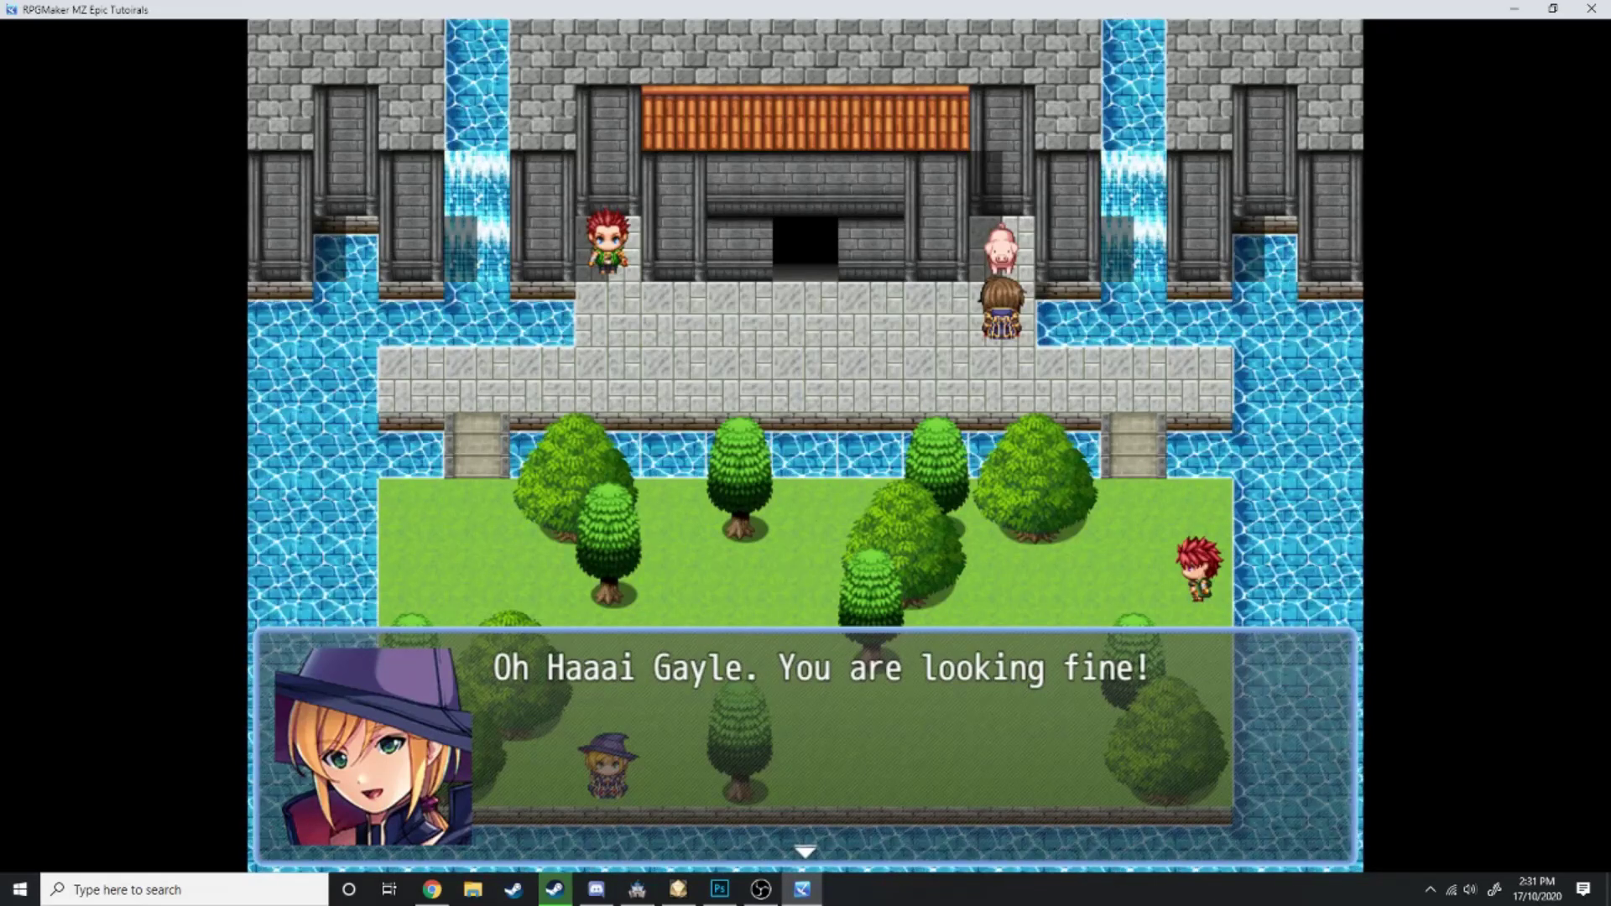
{"action": "key", "text": "Return"}
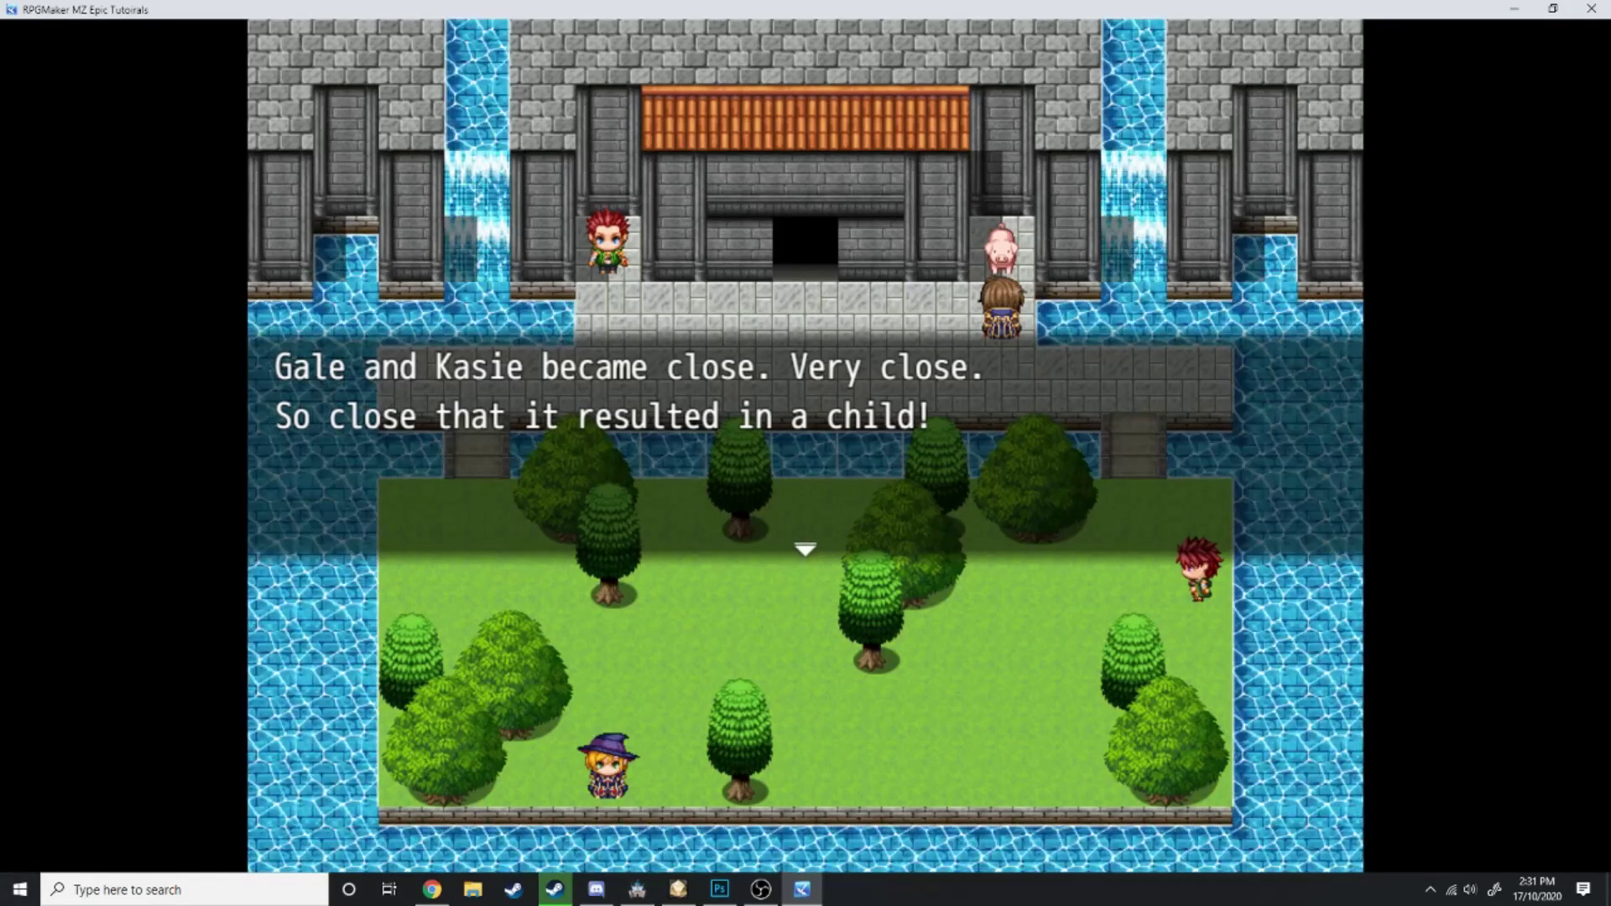
{"action": "key", "text": "Return"}
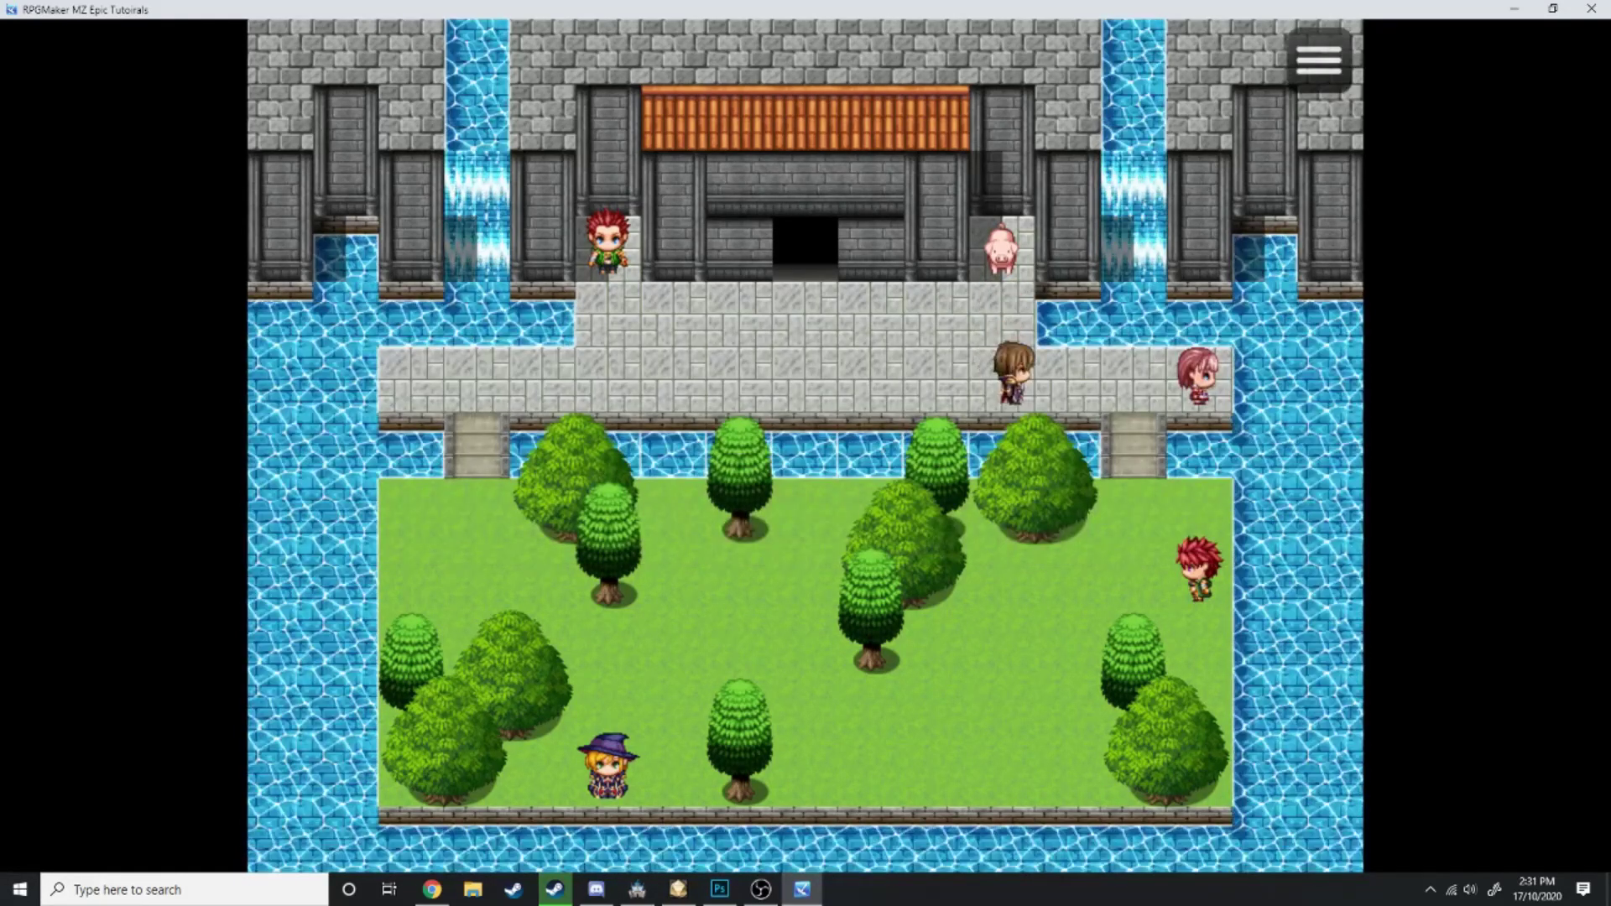
Talk to the pink-haired child repeatedly until she grows into an adult daughter
{"action": "key", "text": "Down"}
{"action": "key", "text": "Up"}
{"action": "key", "text": "Left"}
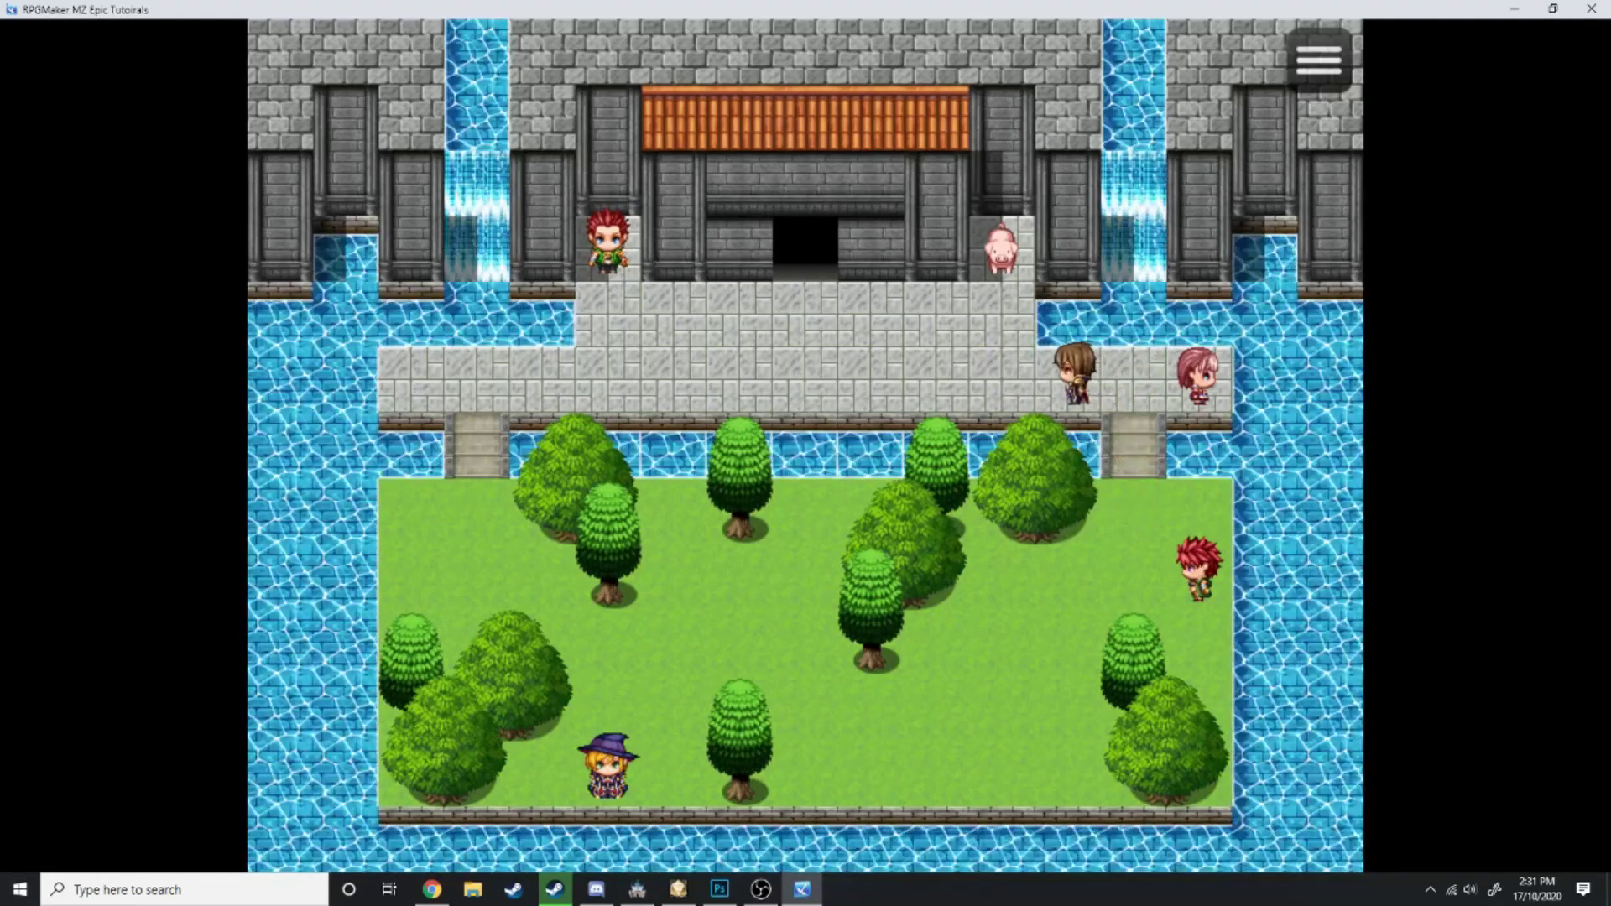
{"action": "key", "text": "Right"}
{"action": "key", "text": "Return"}
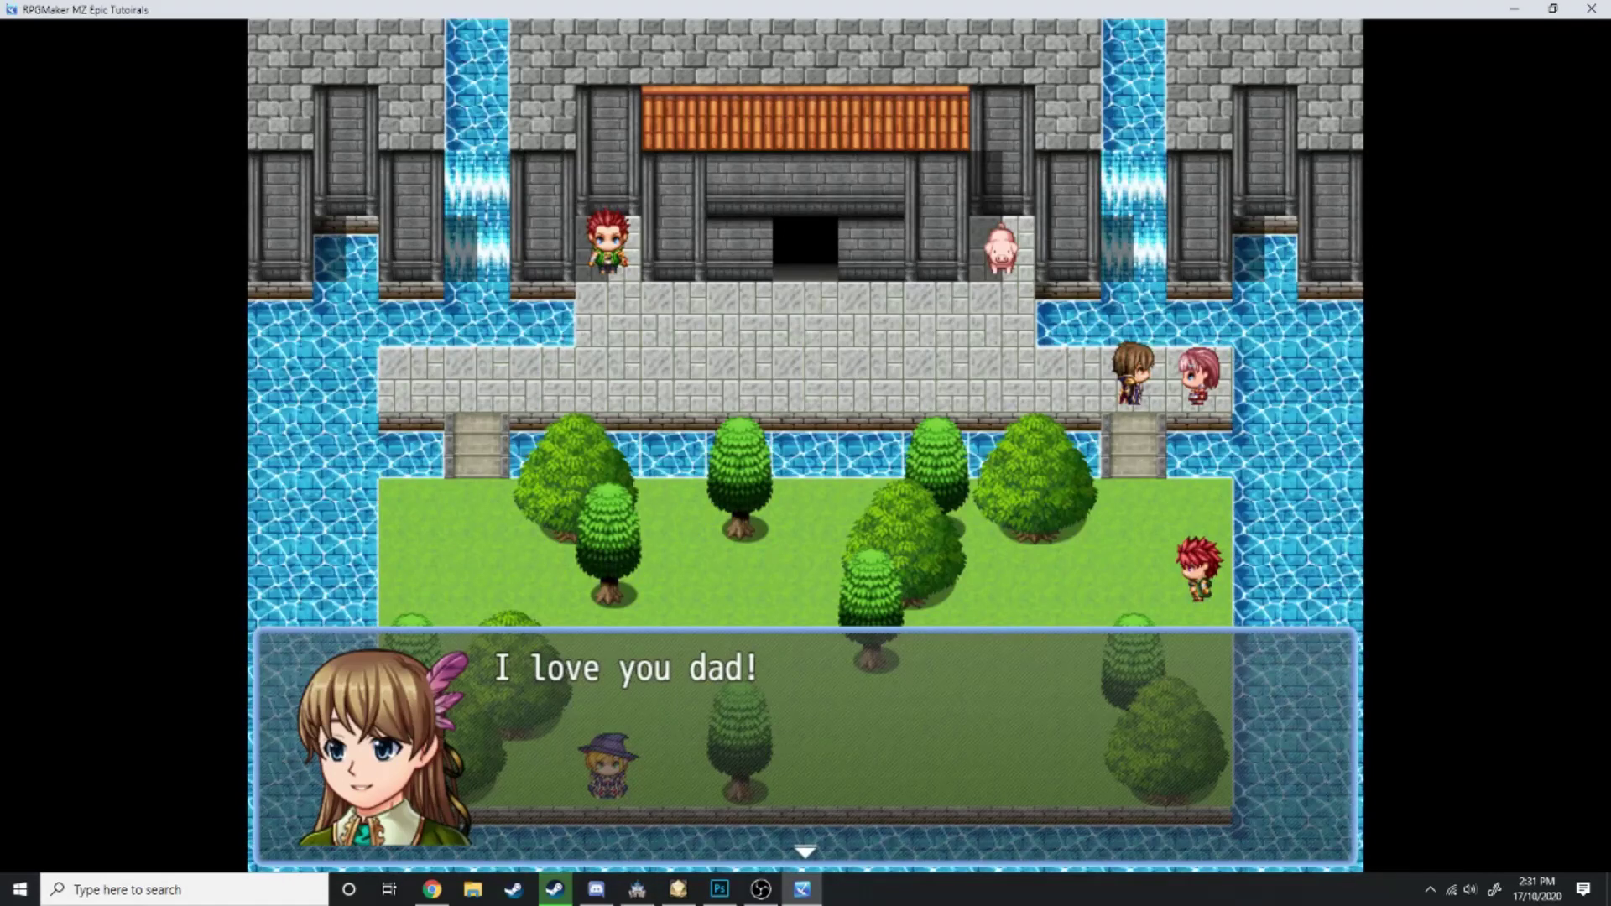
{"action": "key", "text": "Return"}
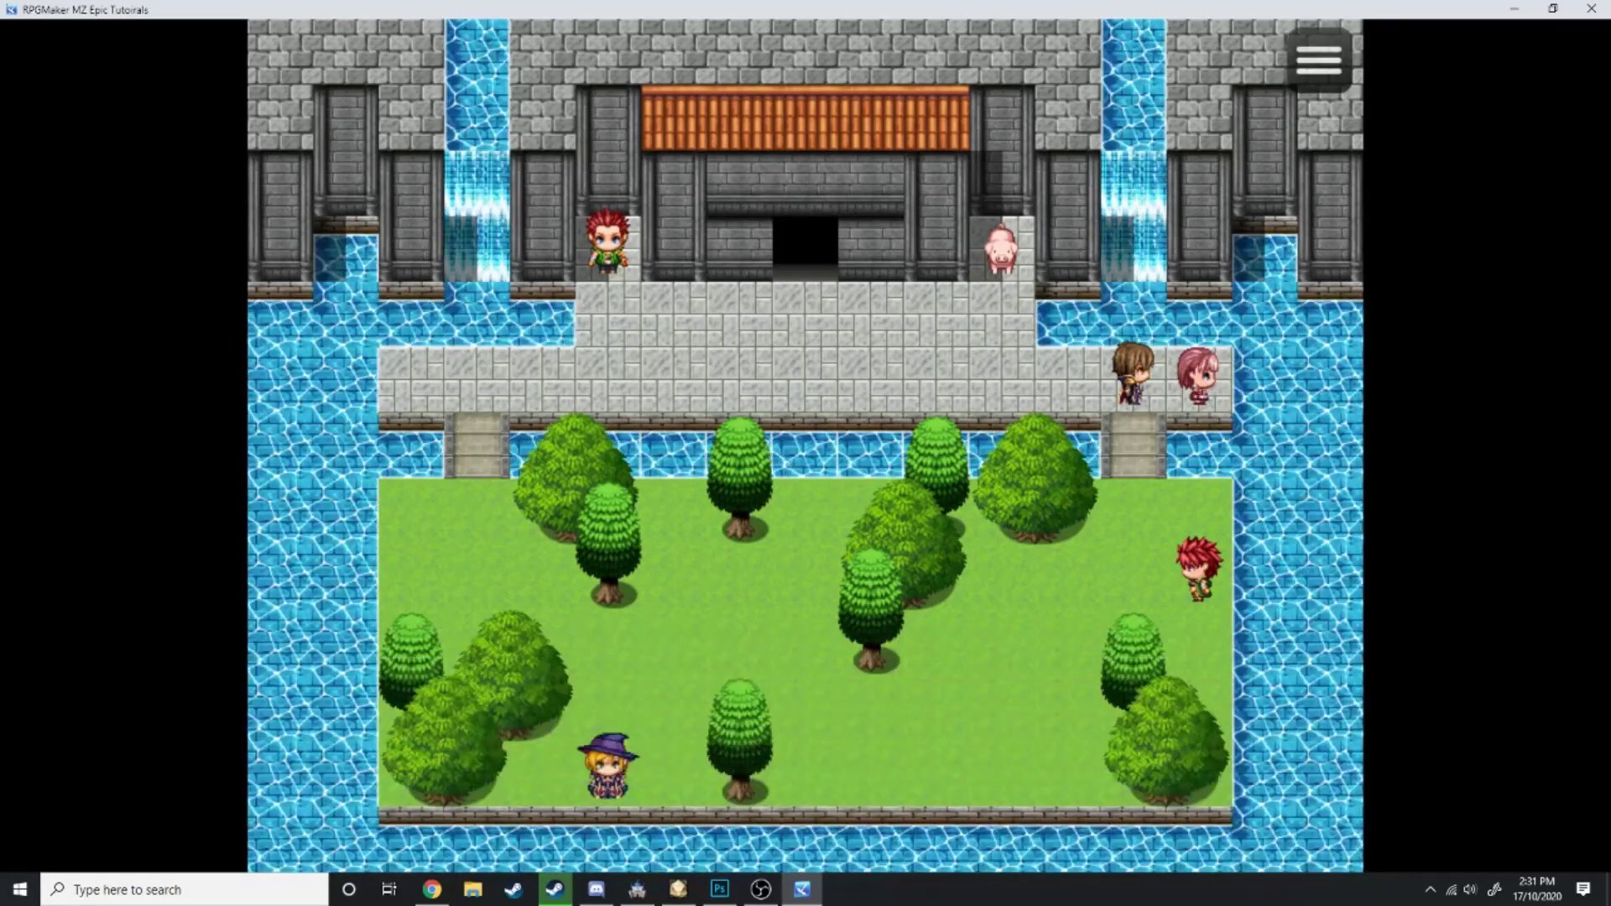
{"action": "key", "text": "Return"}
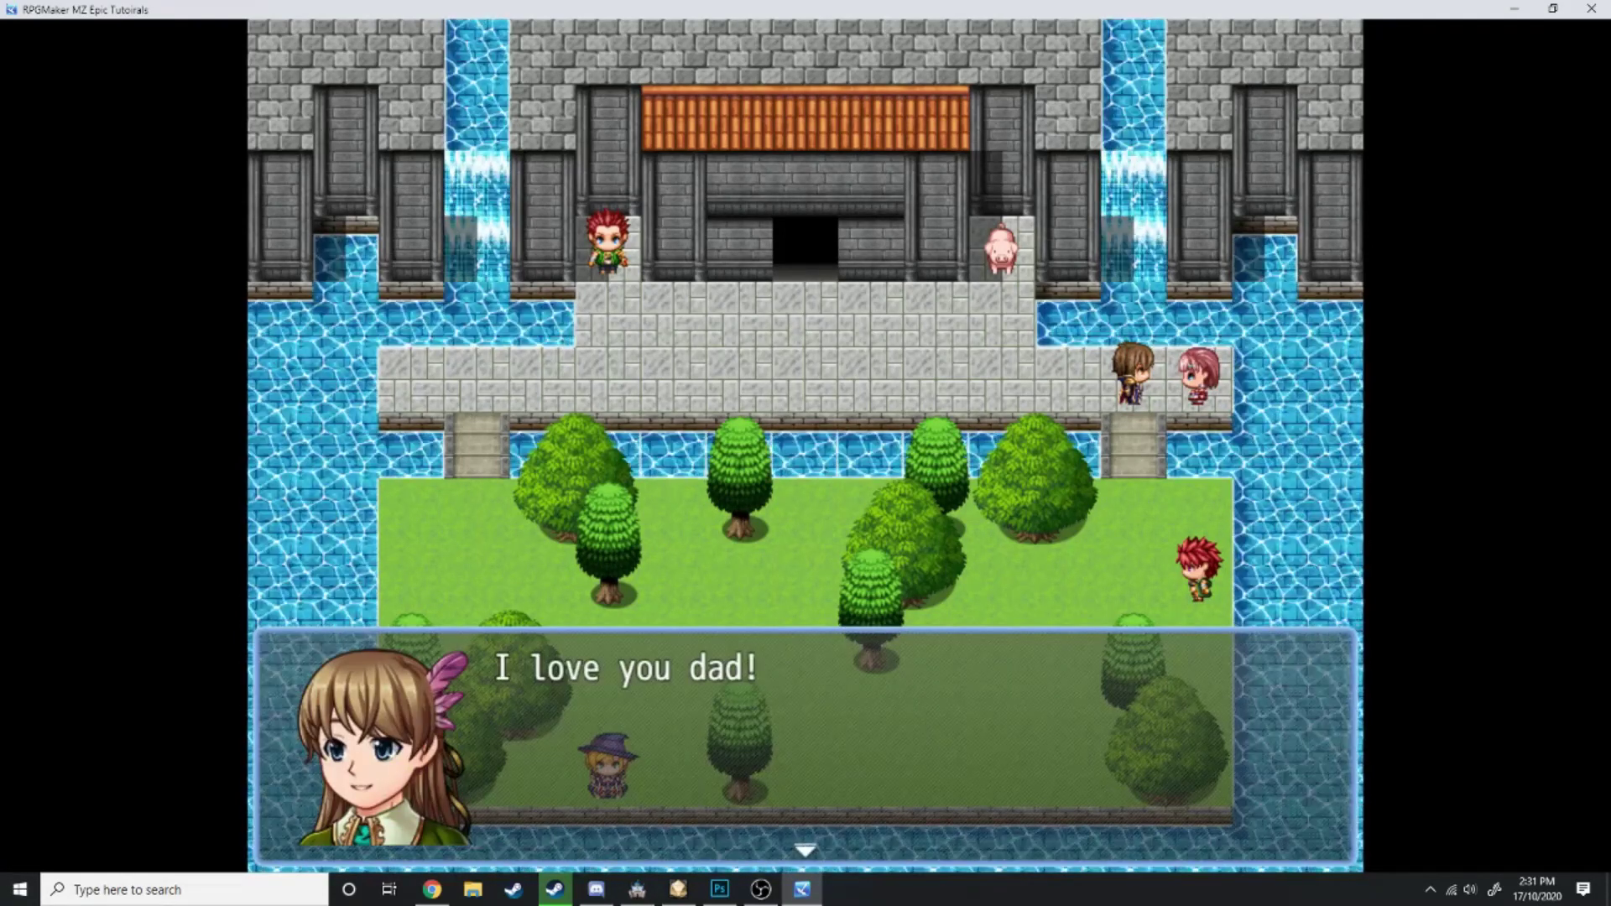
{"action": "key", "text": "Return"}
{"action": "key", "text": "Return"}
{"action": "key", "text": "Return"}
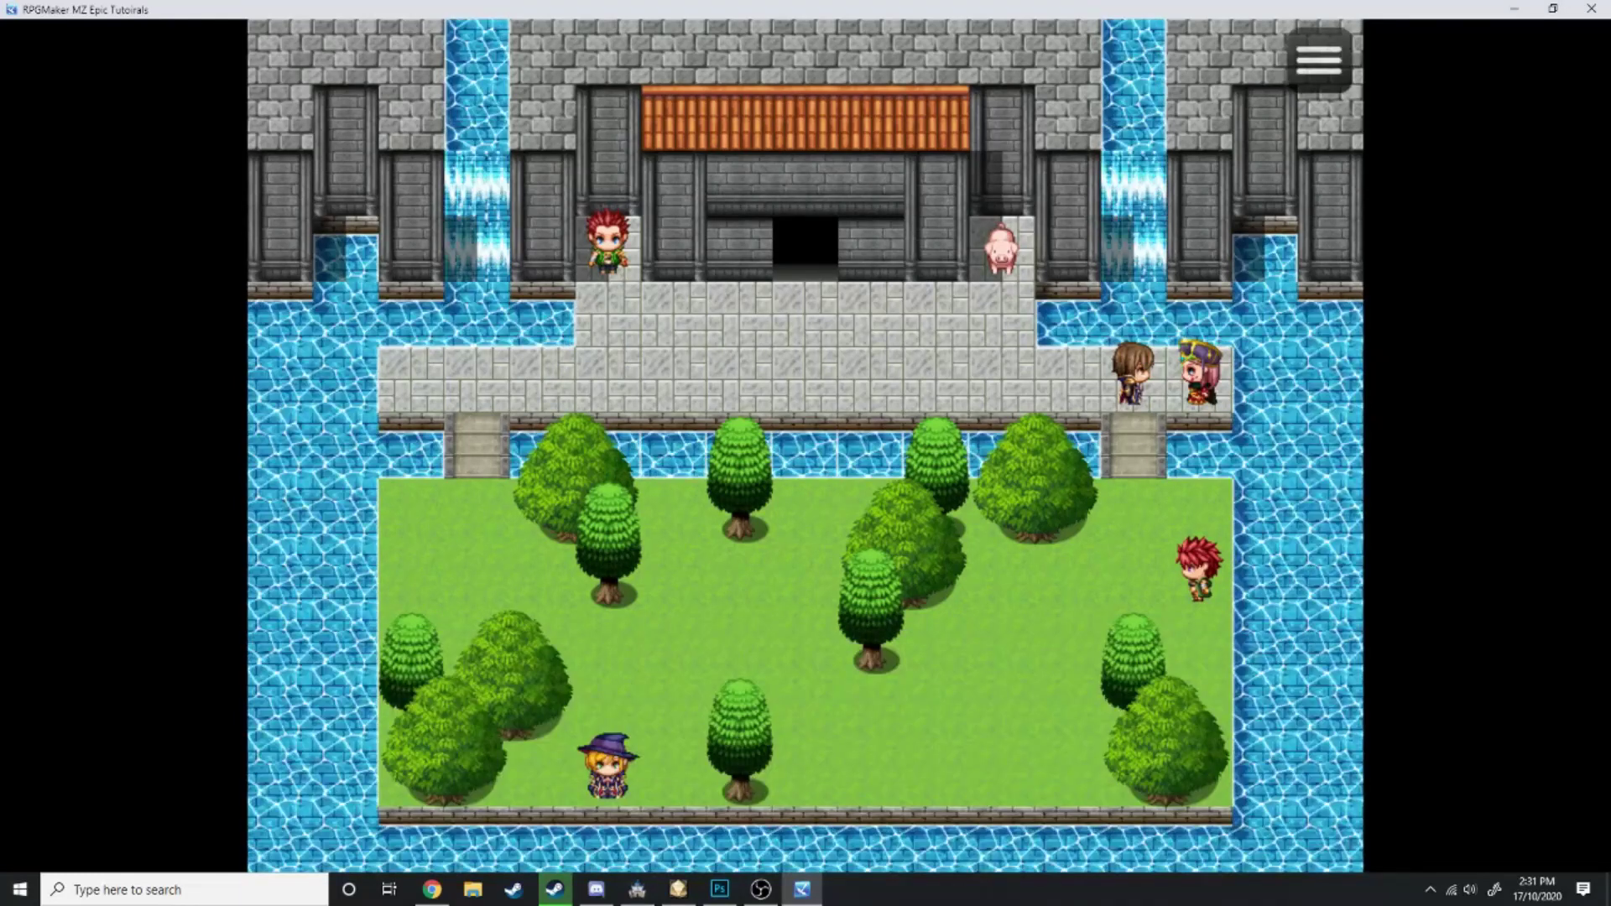
{"action": "key", "text": "Return"}
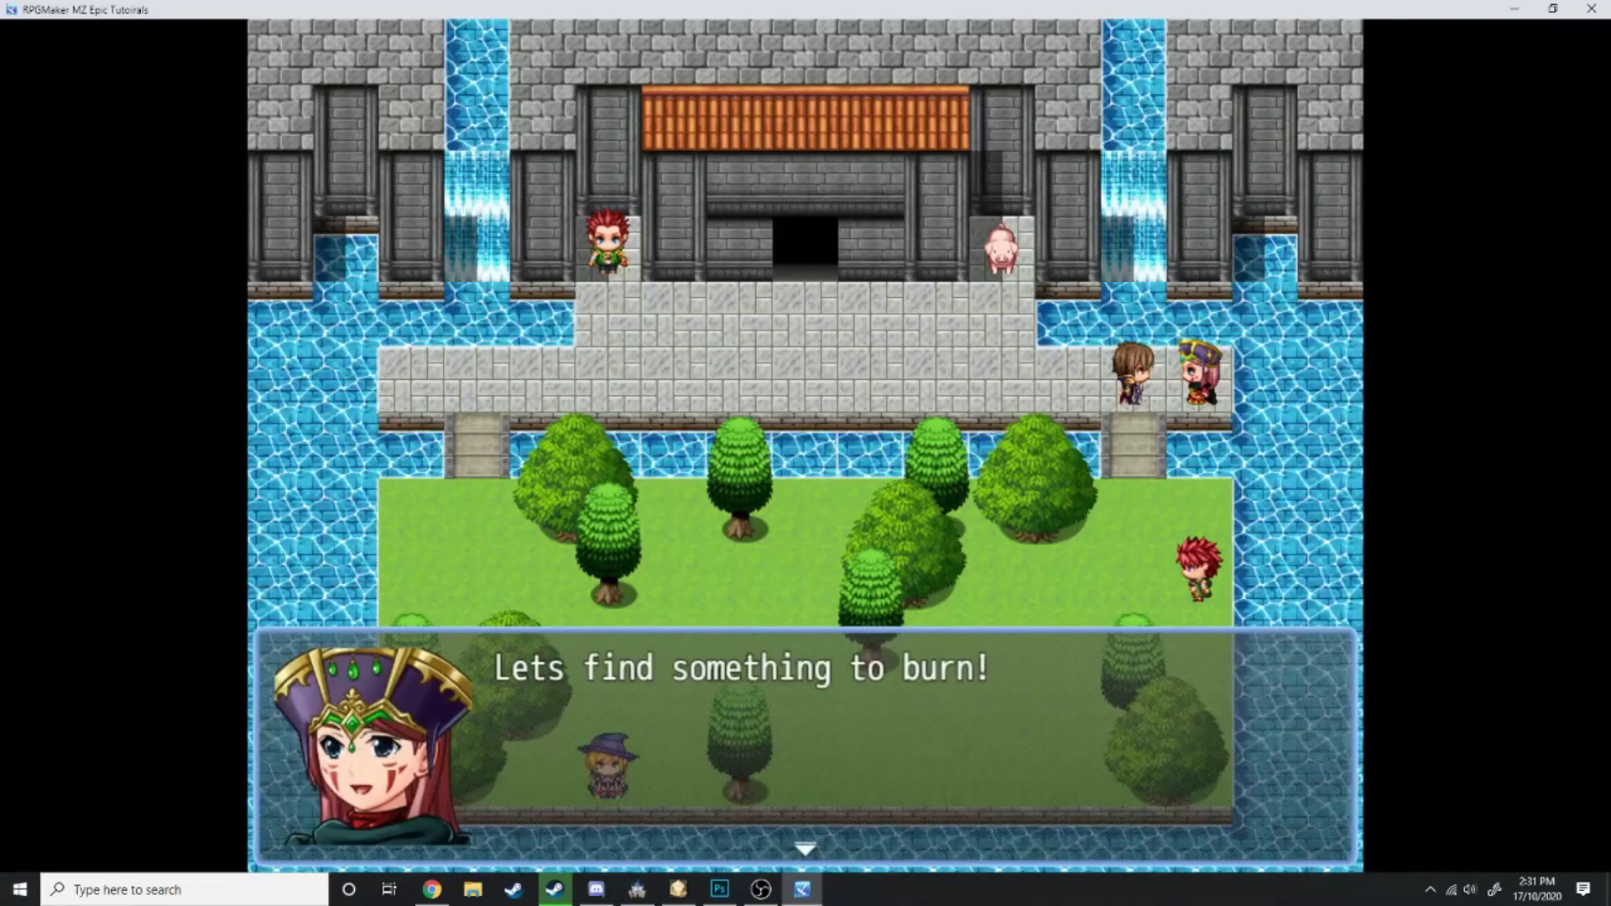
{"action": "key", "text": "Return"}
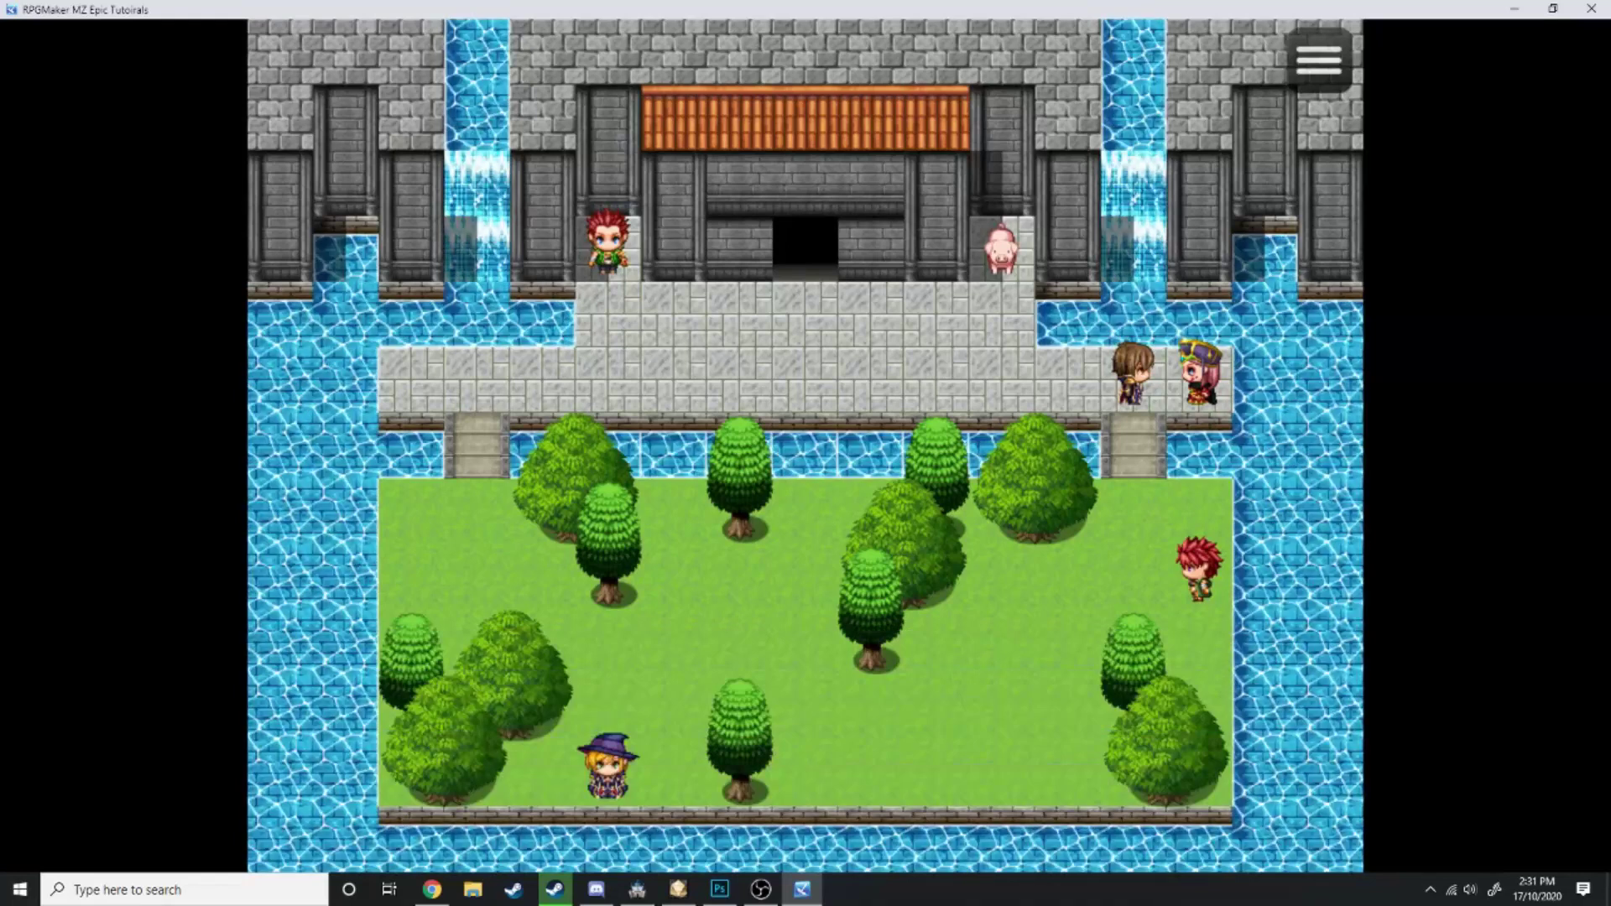
Walk back along the walkway to stand under the pig
{"action": "key", "text": "Left"}
{"action": "key", "text": "Left"}
{"action": "key", "text": "Left"}
{"action": "key", "text": "Up"}
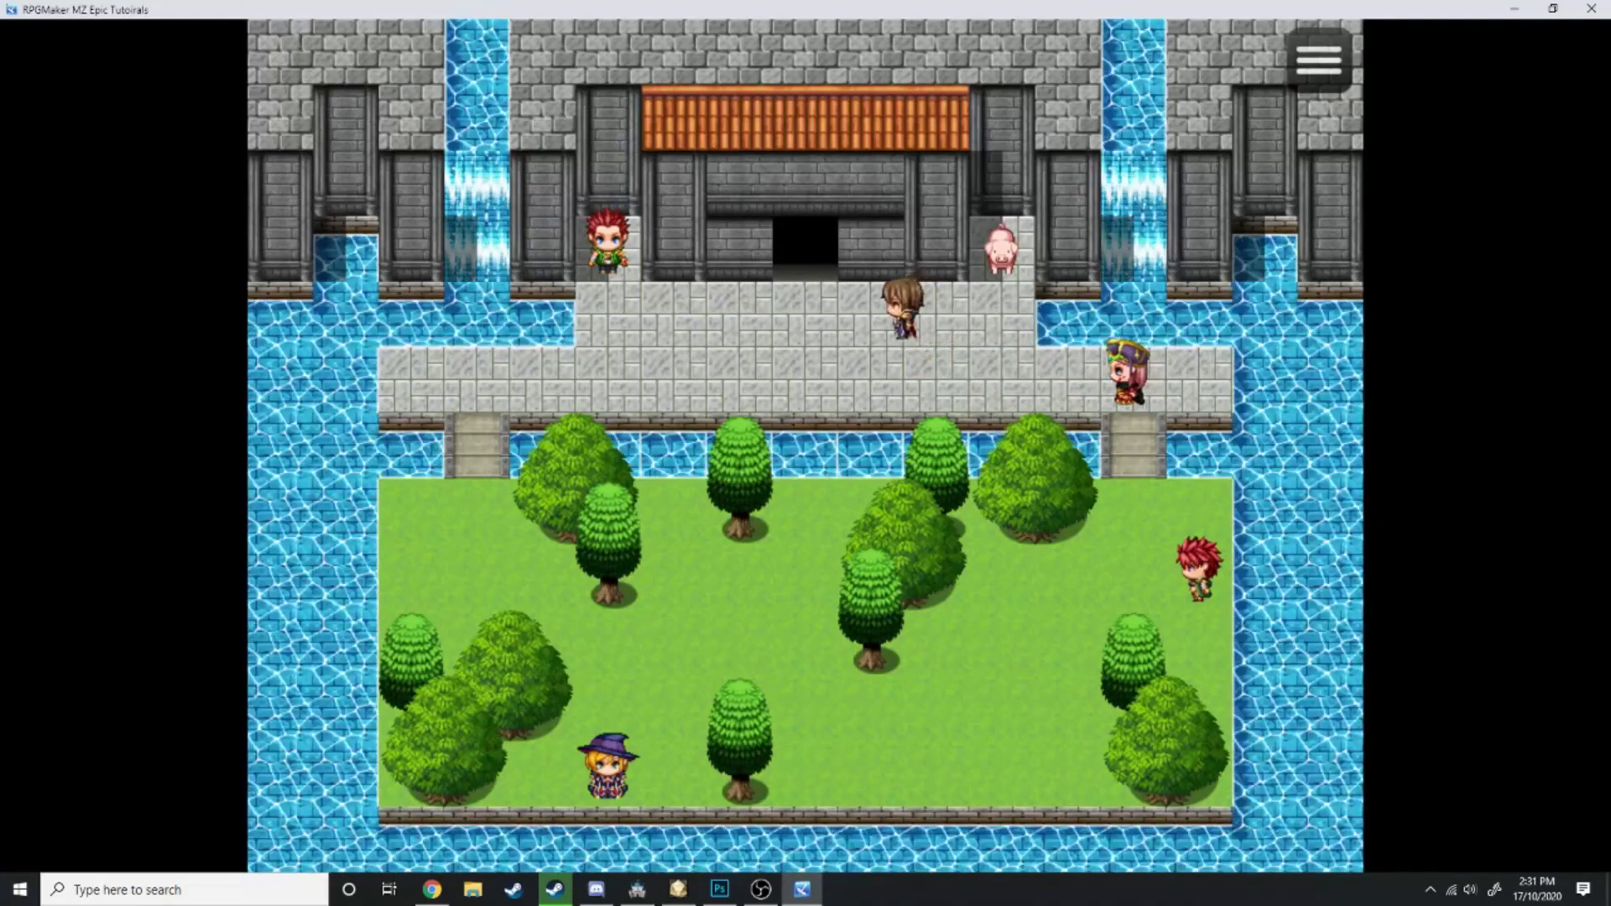
{"action": "key", "text": "Right"}
{"action": "key", "text": "Right"}
Pair Michelle and Albert once and read through Michelle's reply
{"action": "key", "text": "Up"}
{"action": "key", "text": "Return"}
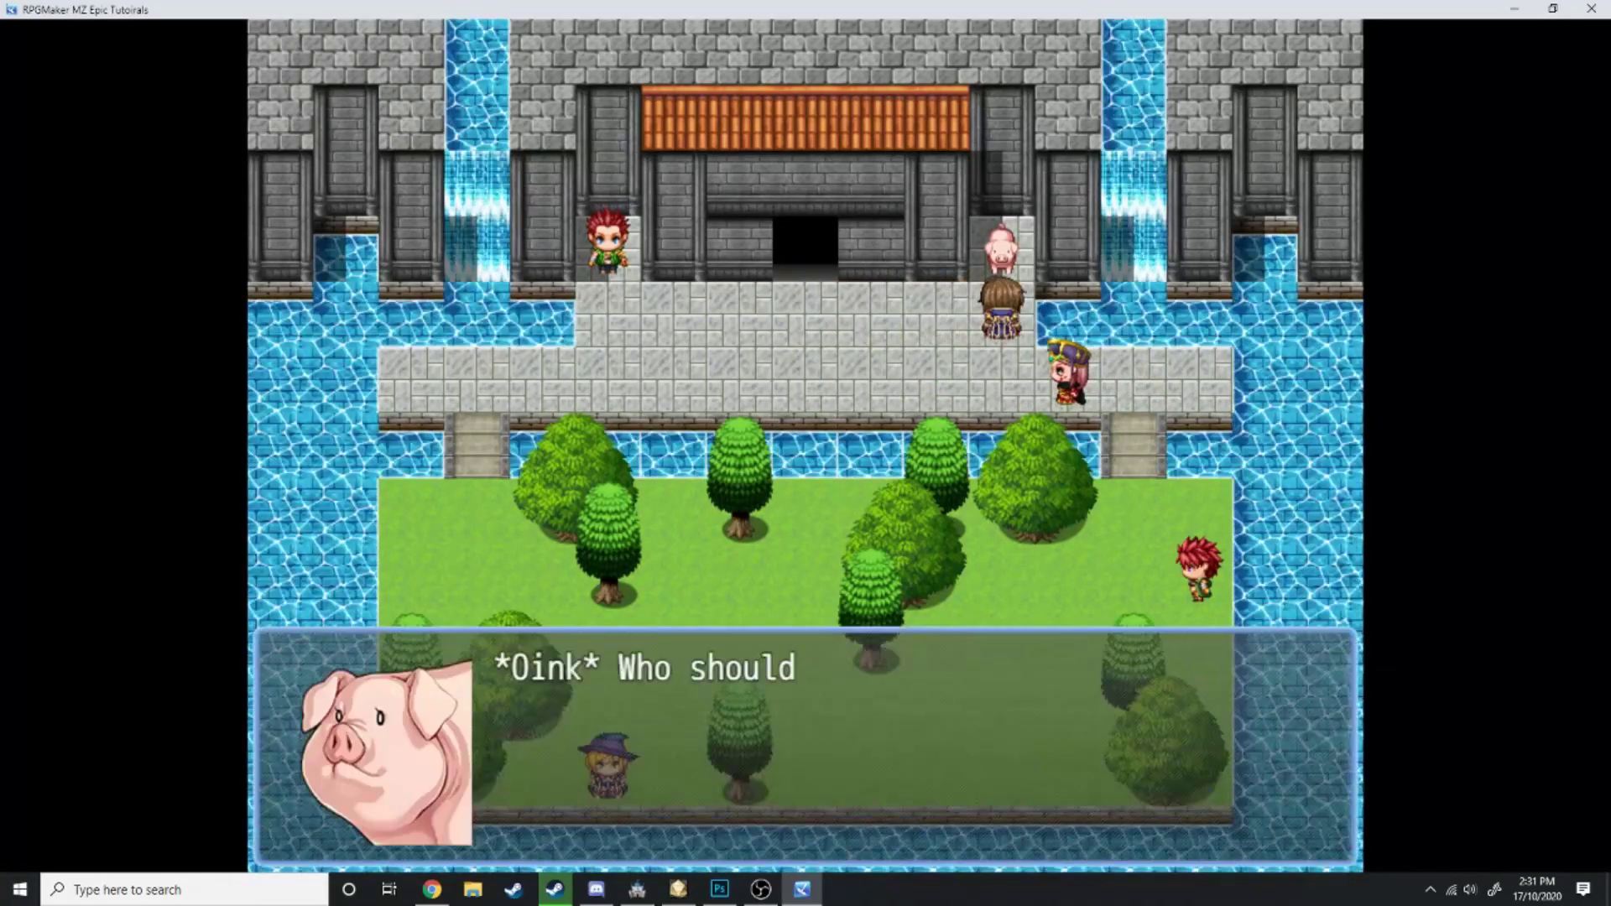
{"action": "key", "text": "Down"}
{"action": "key", "text": "Down"}
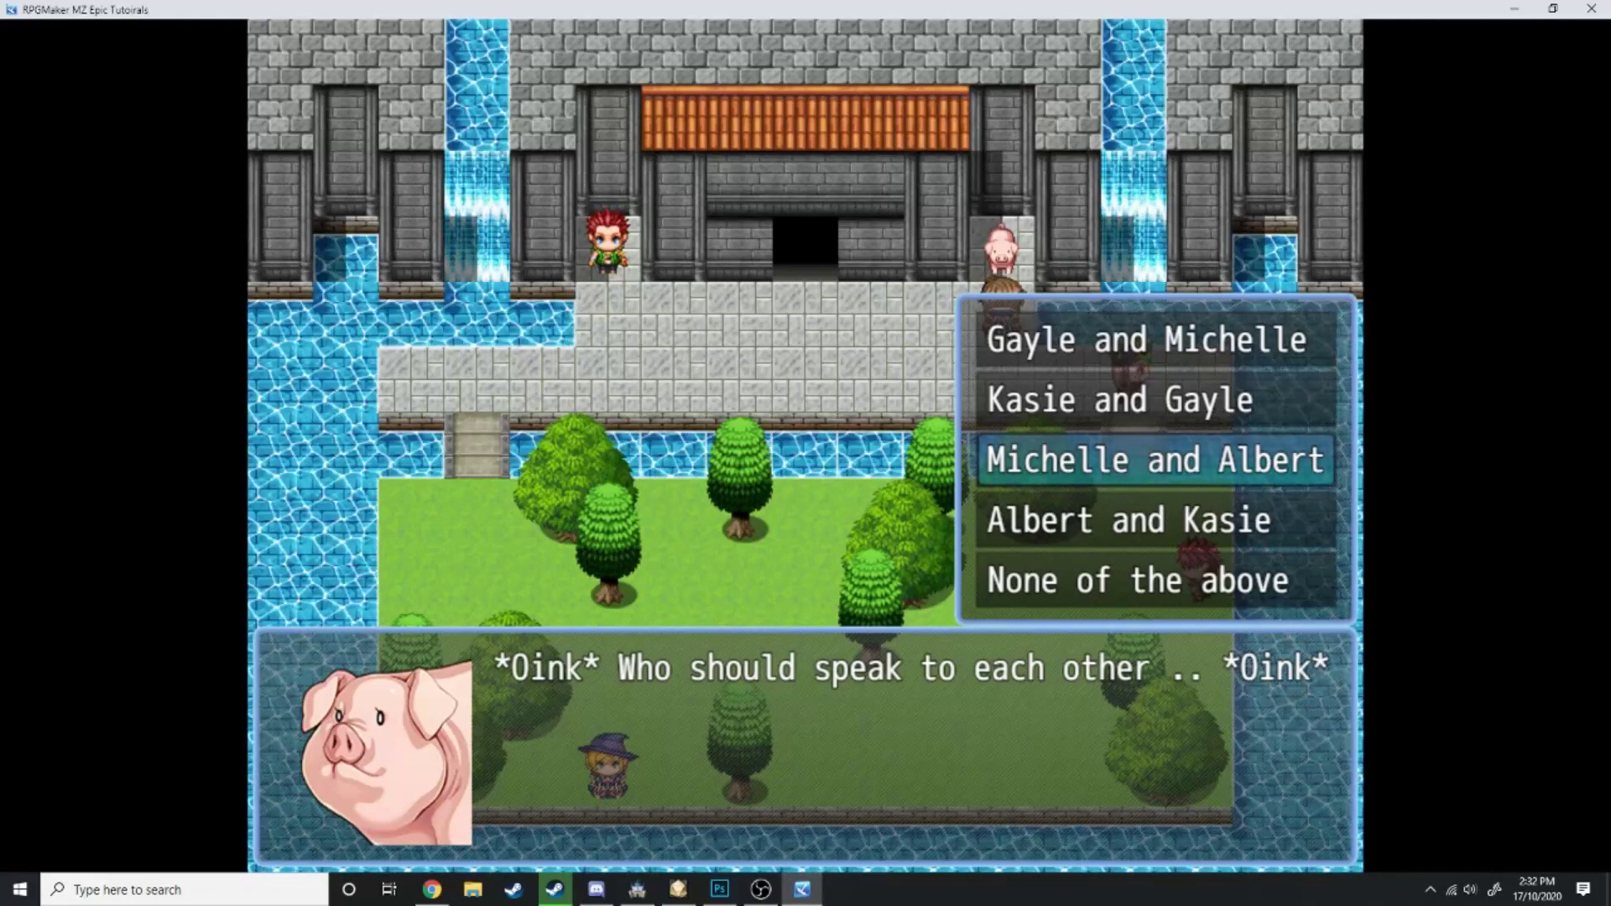
{"action": "key", "text": "Return"}
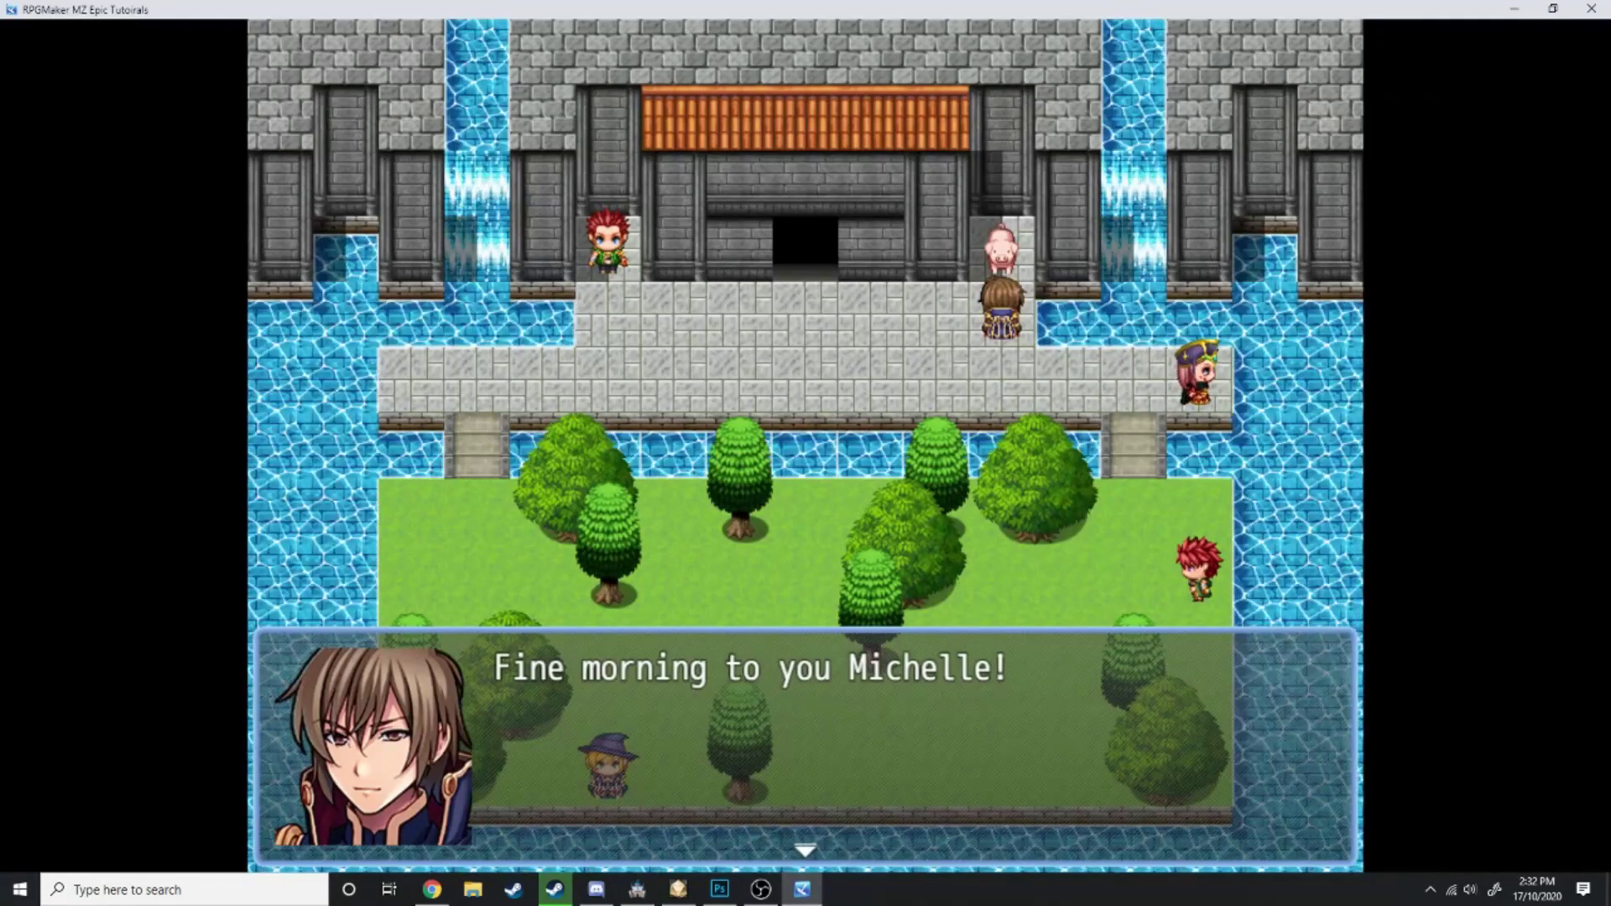
{"action": "key", "text": "Return"}
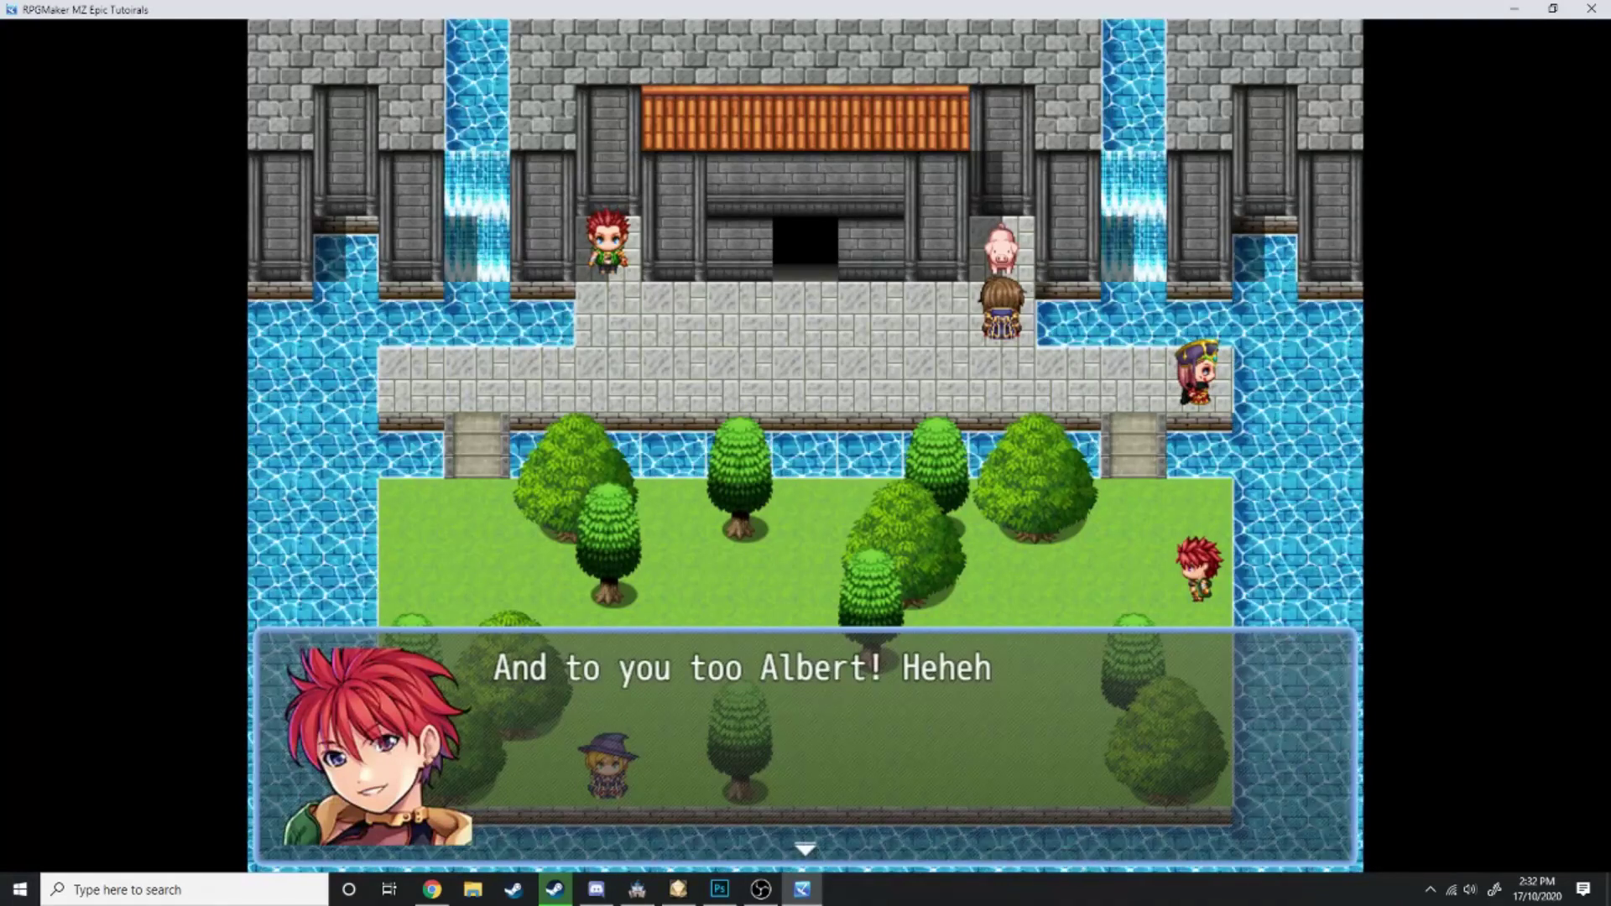
{"action": "key", "text": "Return"}
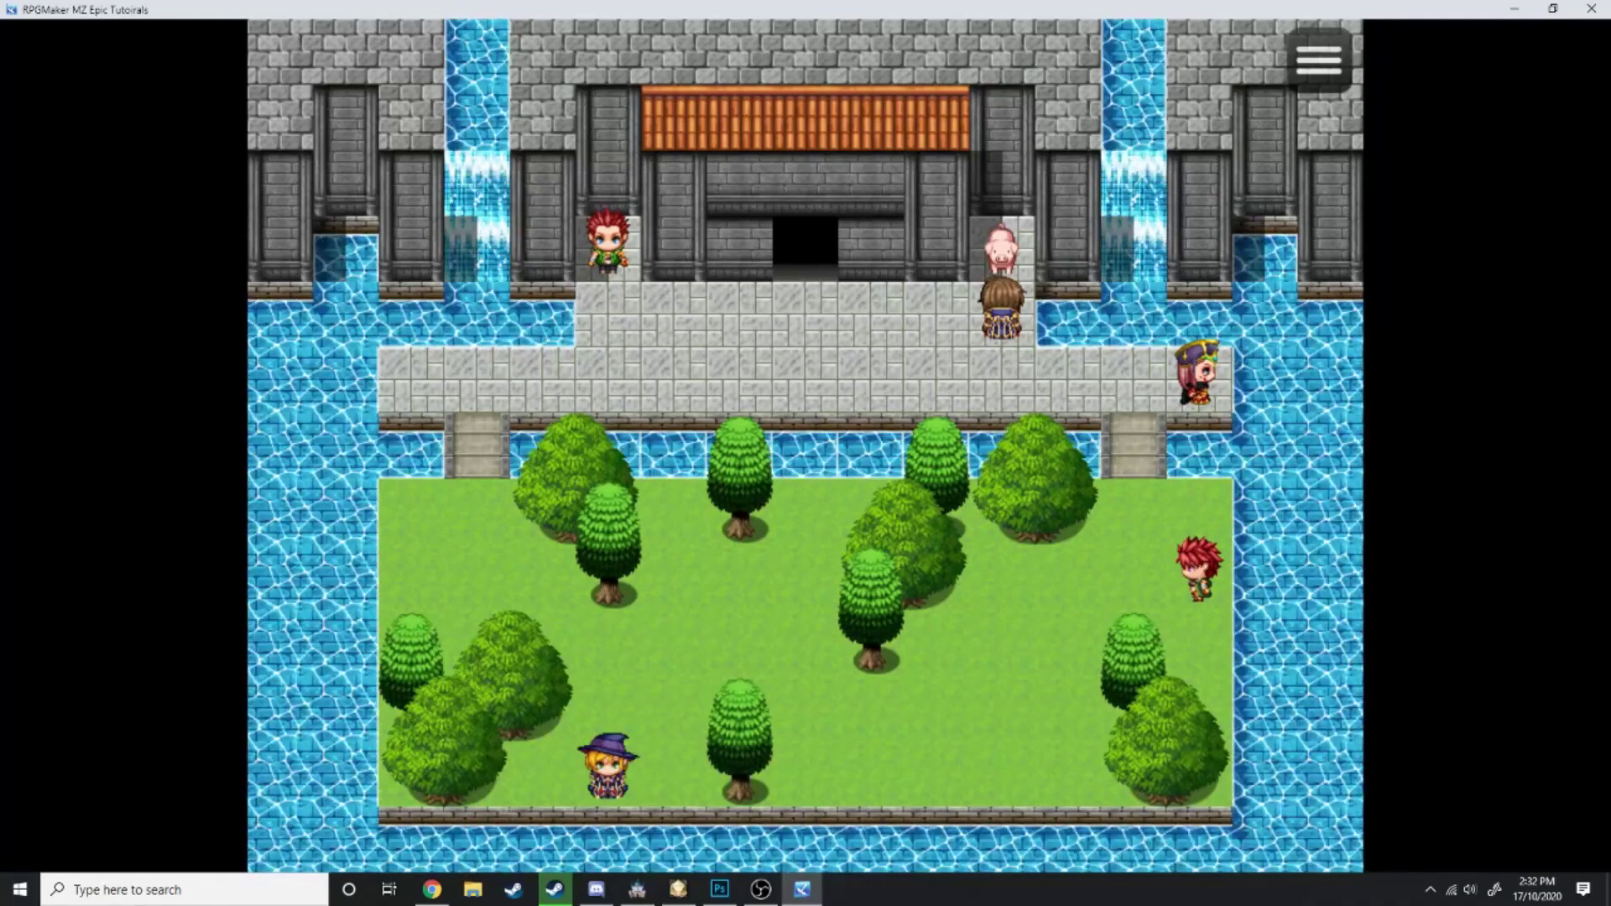
Pair Michelle and Albert again so their child spawns, then close its greeting
{"action": "key", "text": "Return"}
{"action": "key", "text": "Down"}
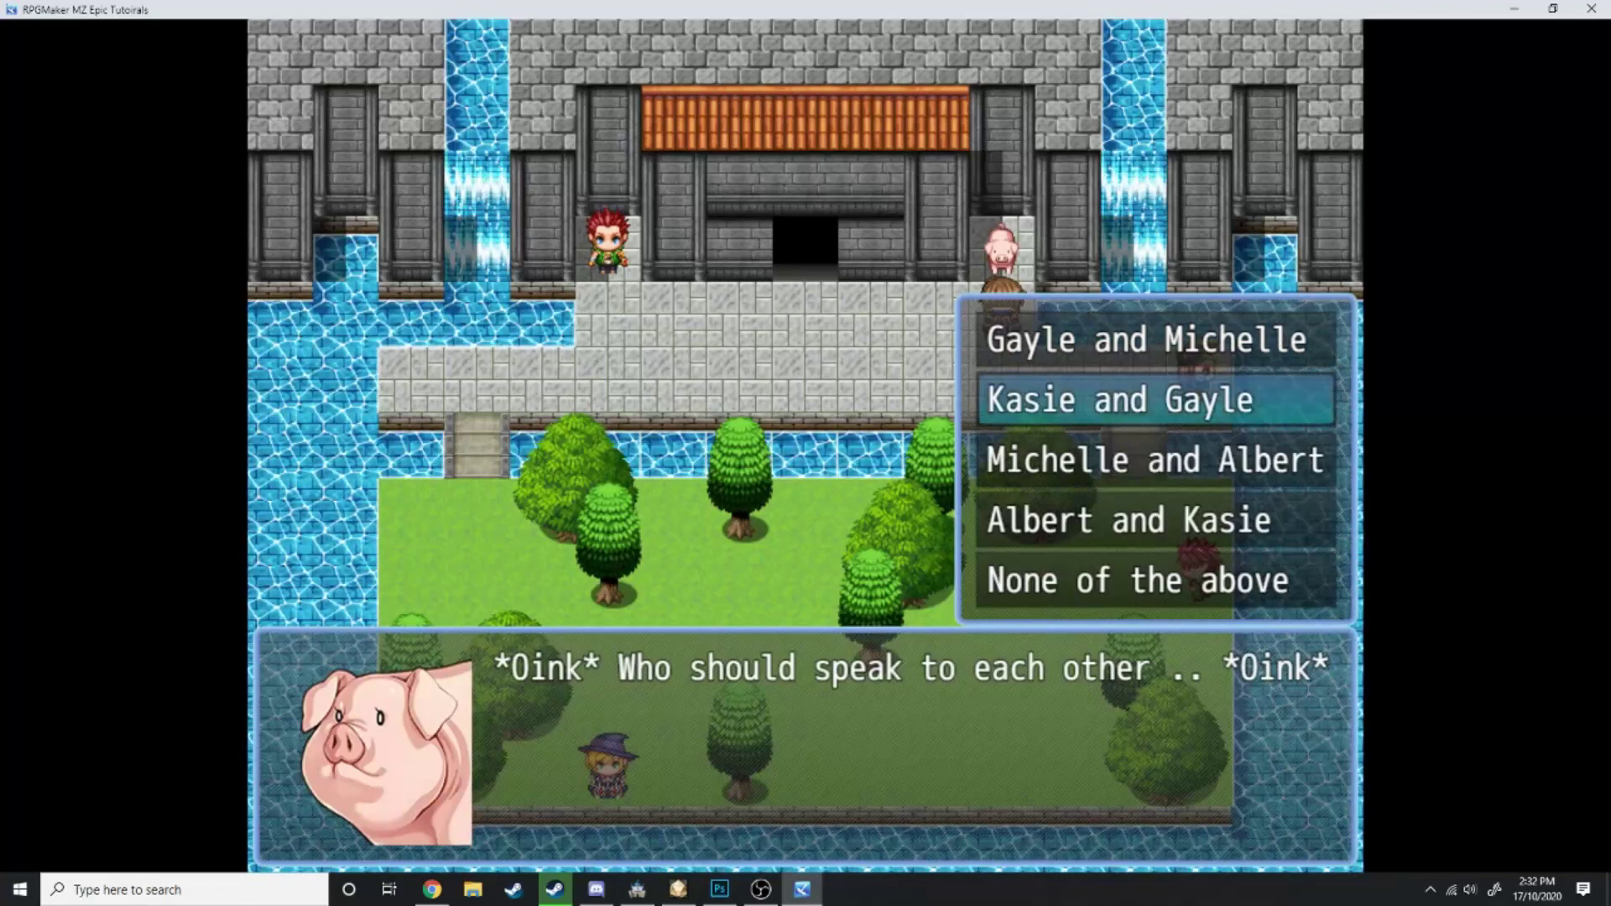
{"action": "key", "text": "Down"}
{"action": "key", "text": "Return"}
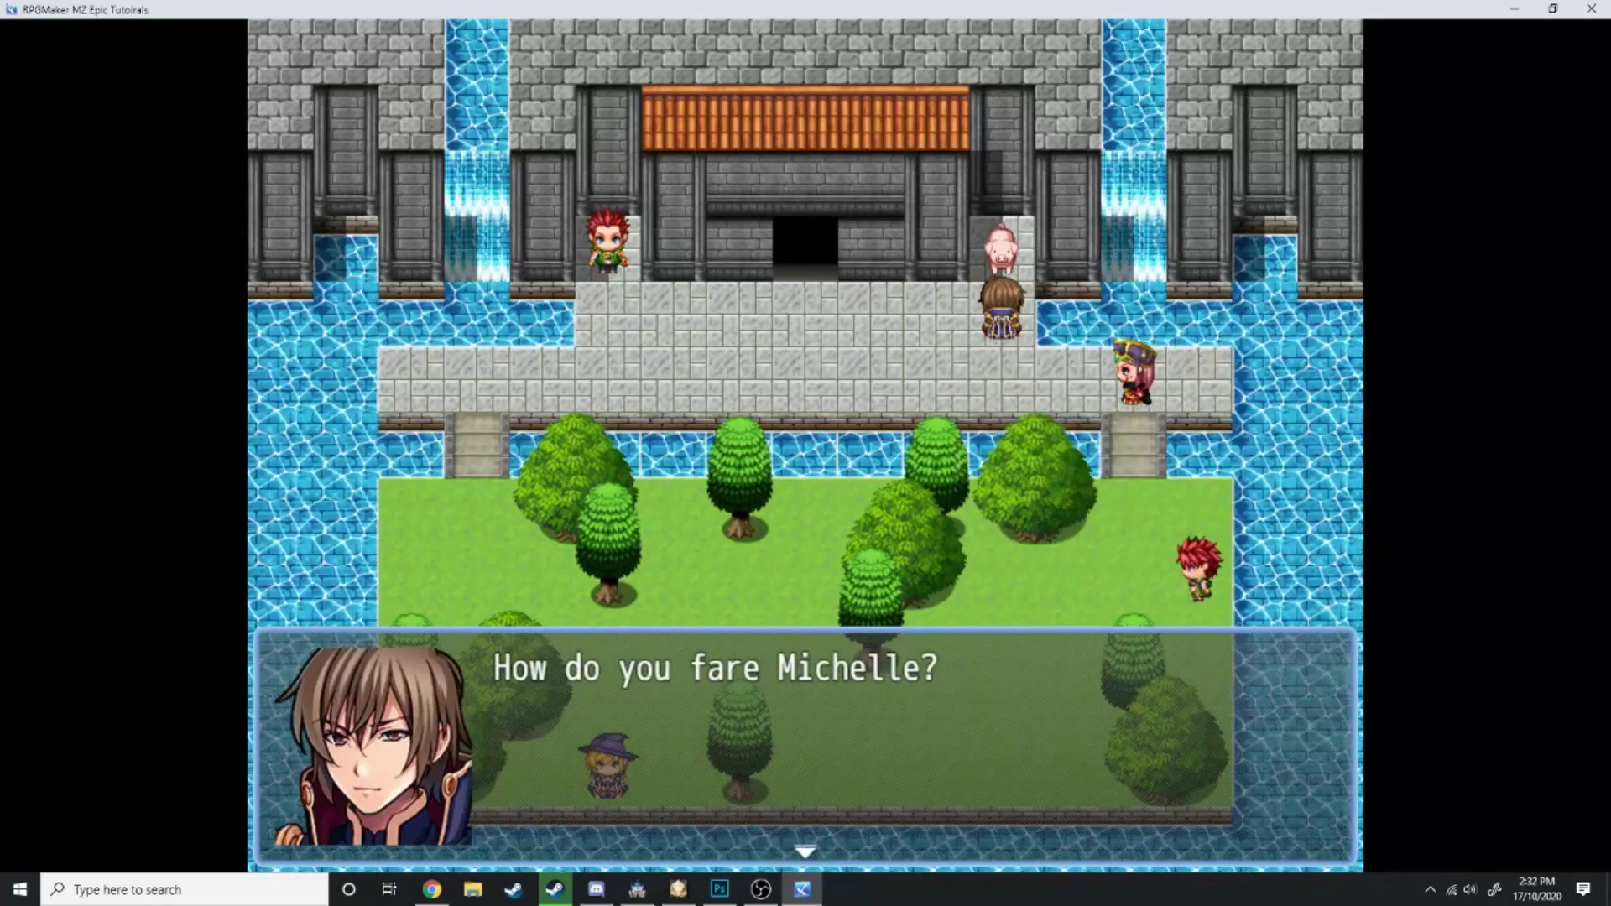
{"action": "key", "text": "Return"}
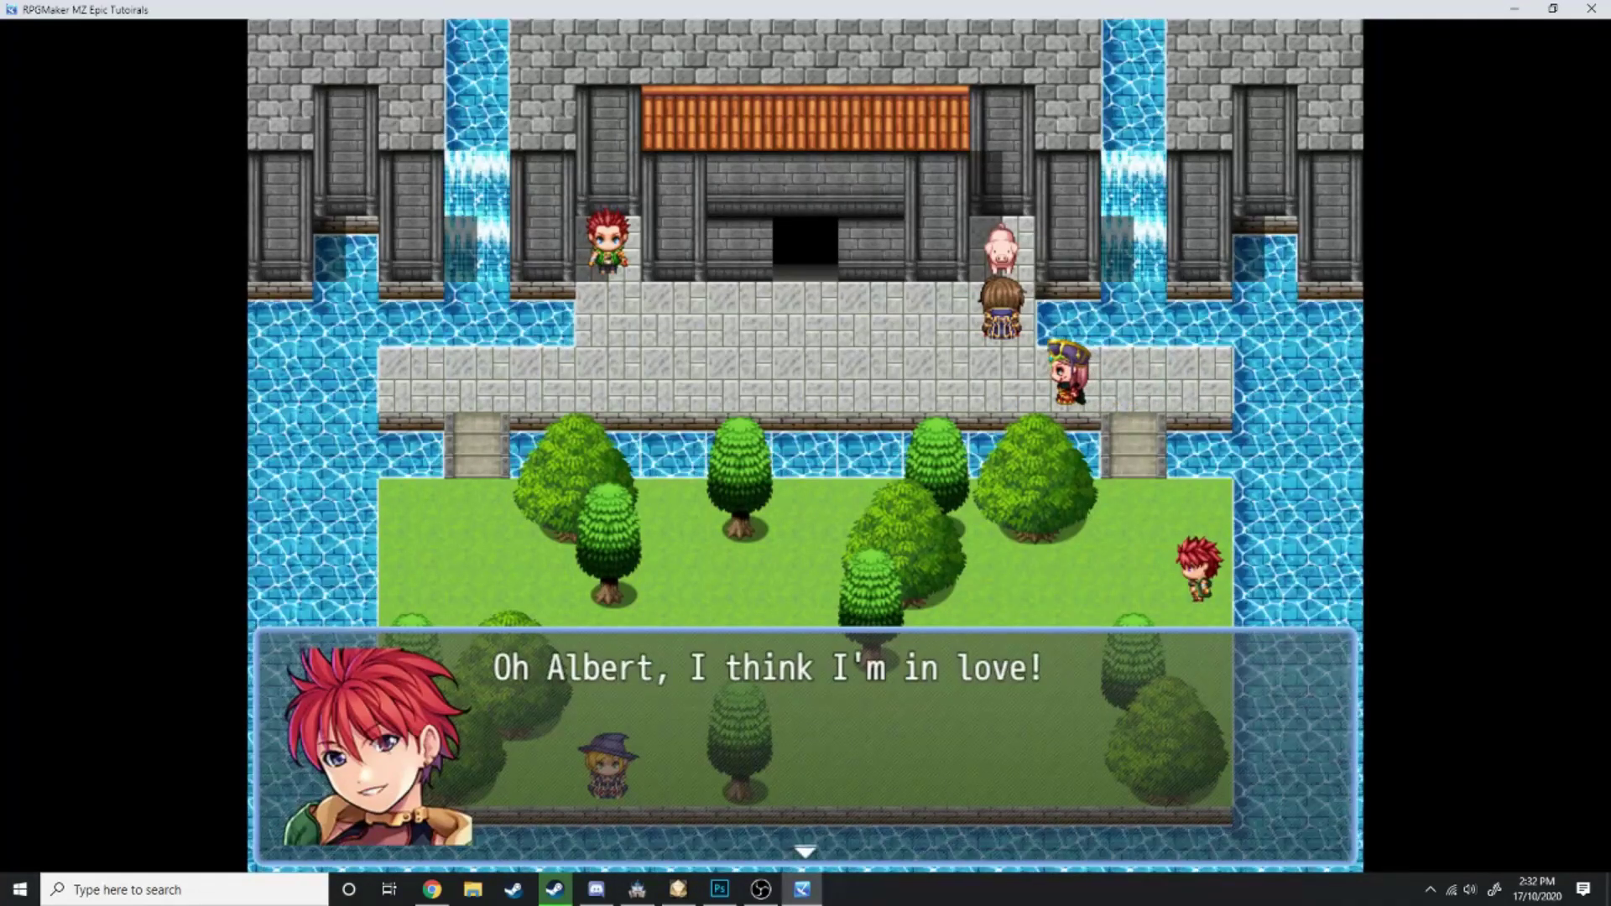
{"action": "key", "text": "Return"}
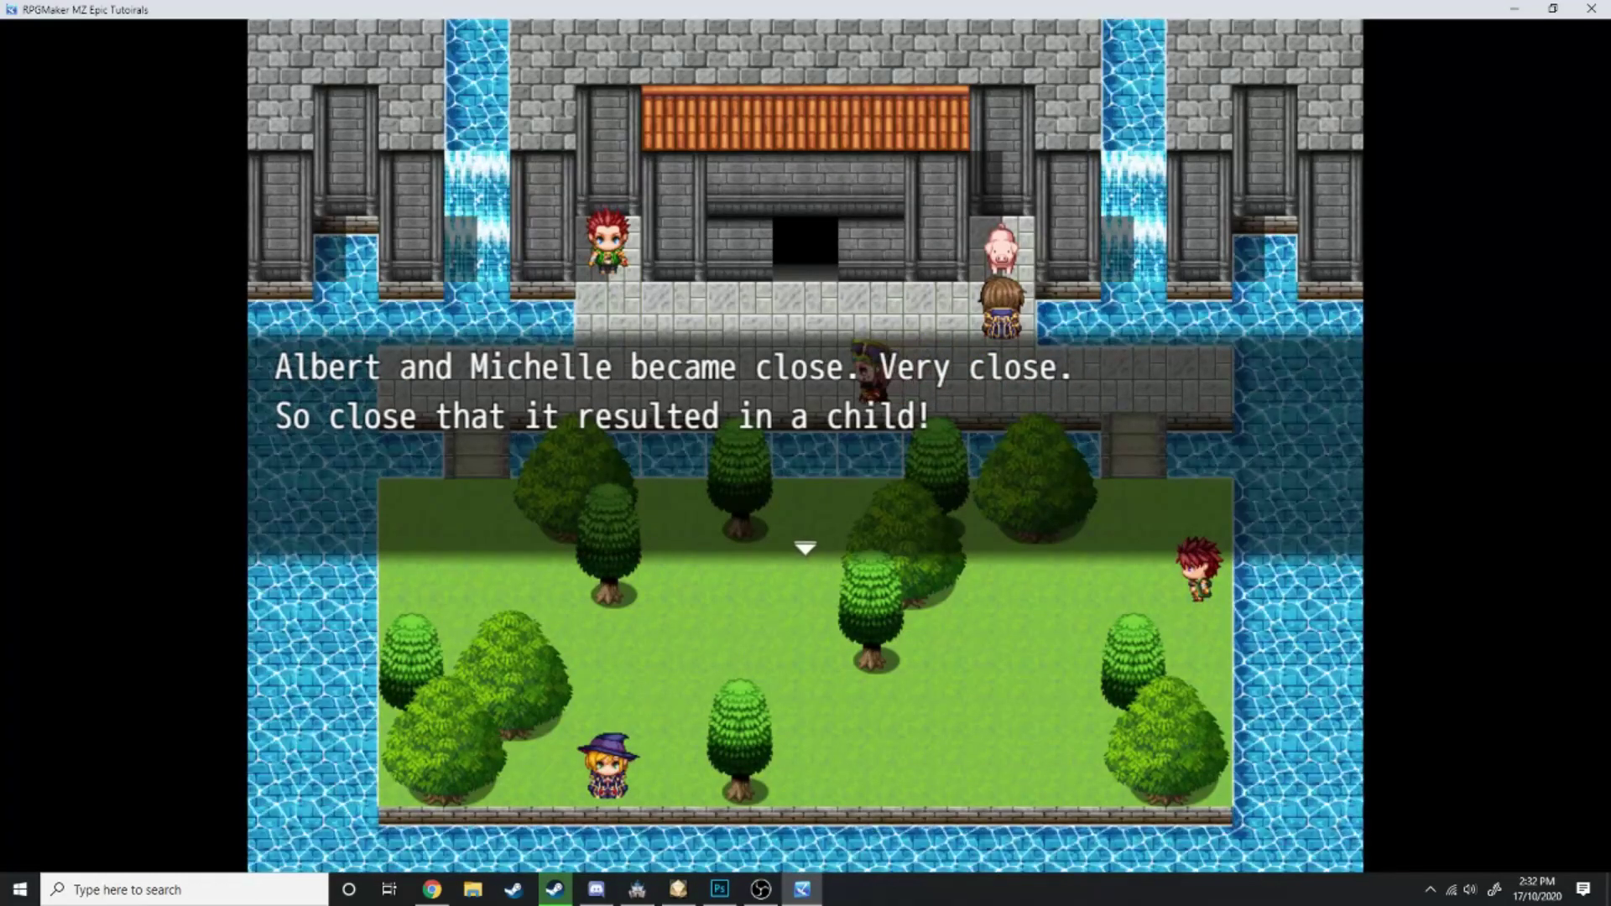
{"action": "key", "text": "Return"}
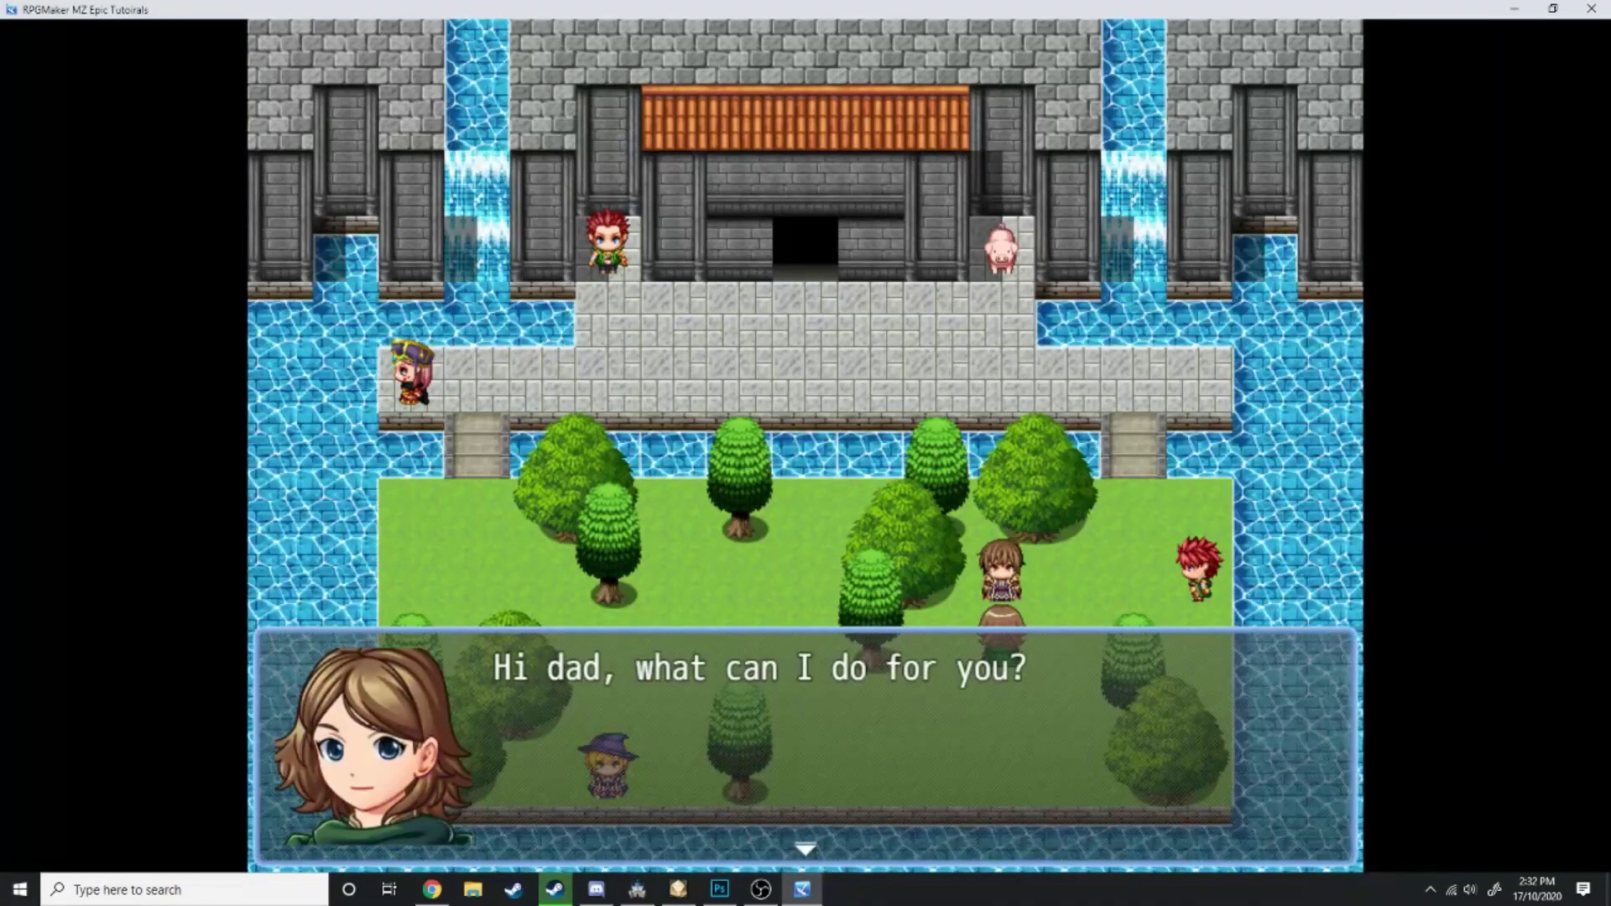
{"action": "key", "text": "Return"}
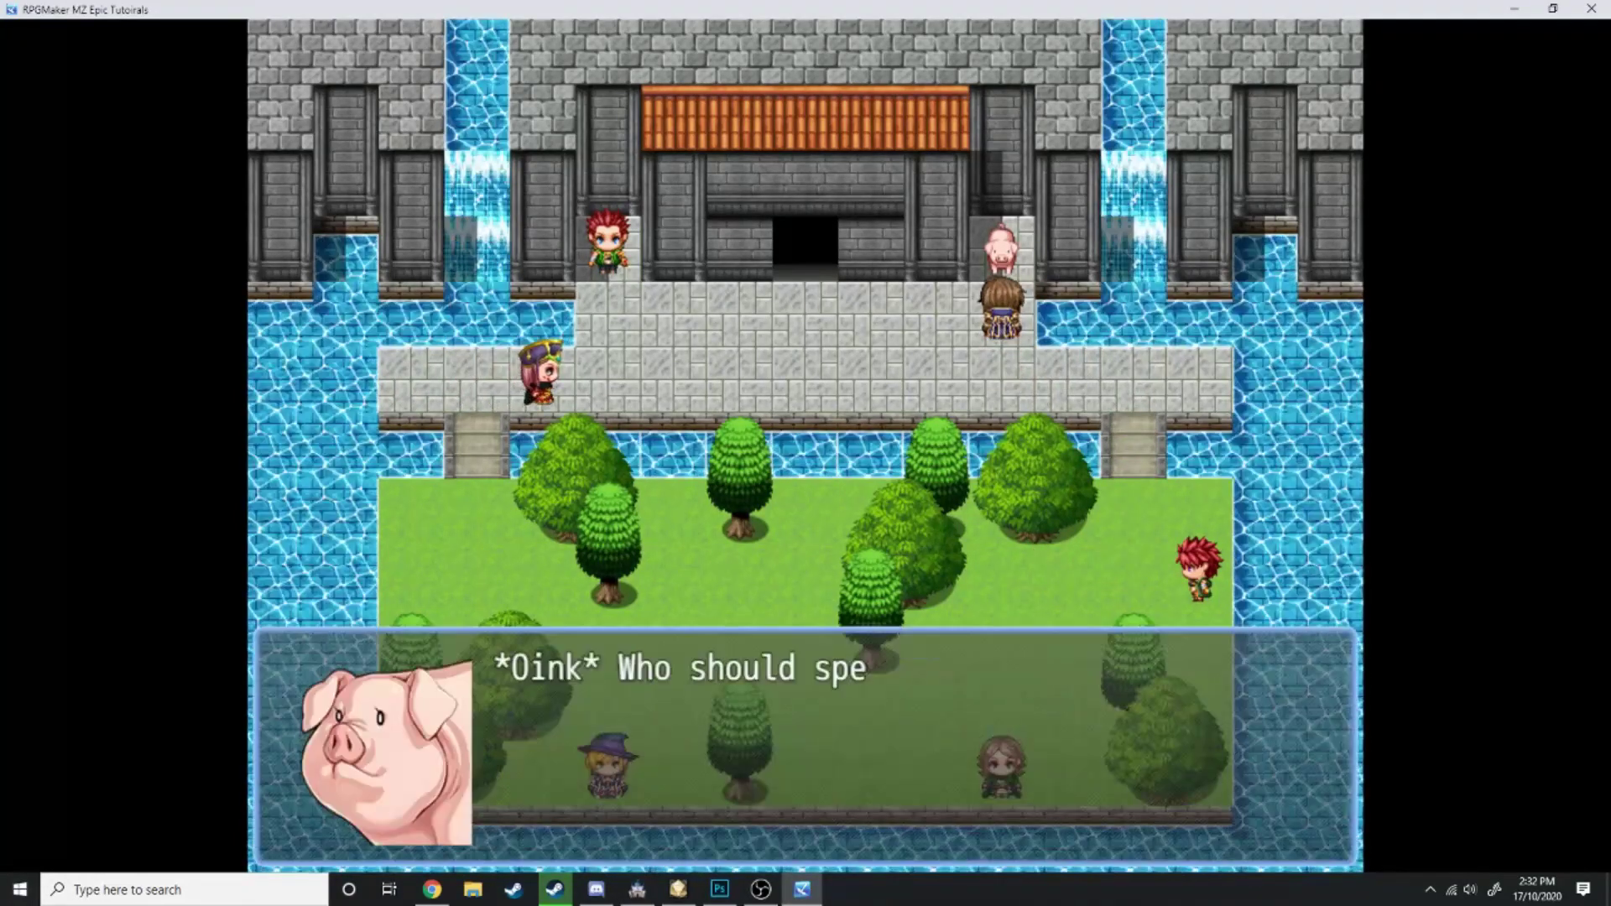
Choose Gale and Michelle and advance their conversation until the child appears
{"action": "key", "text": "Return"}
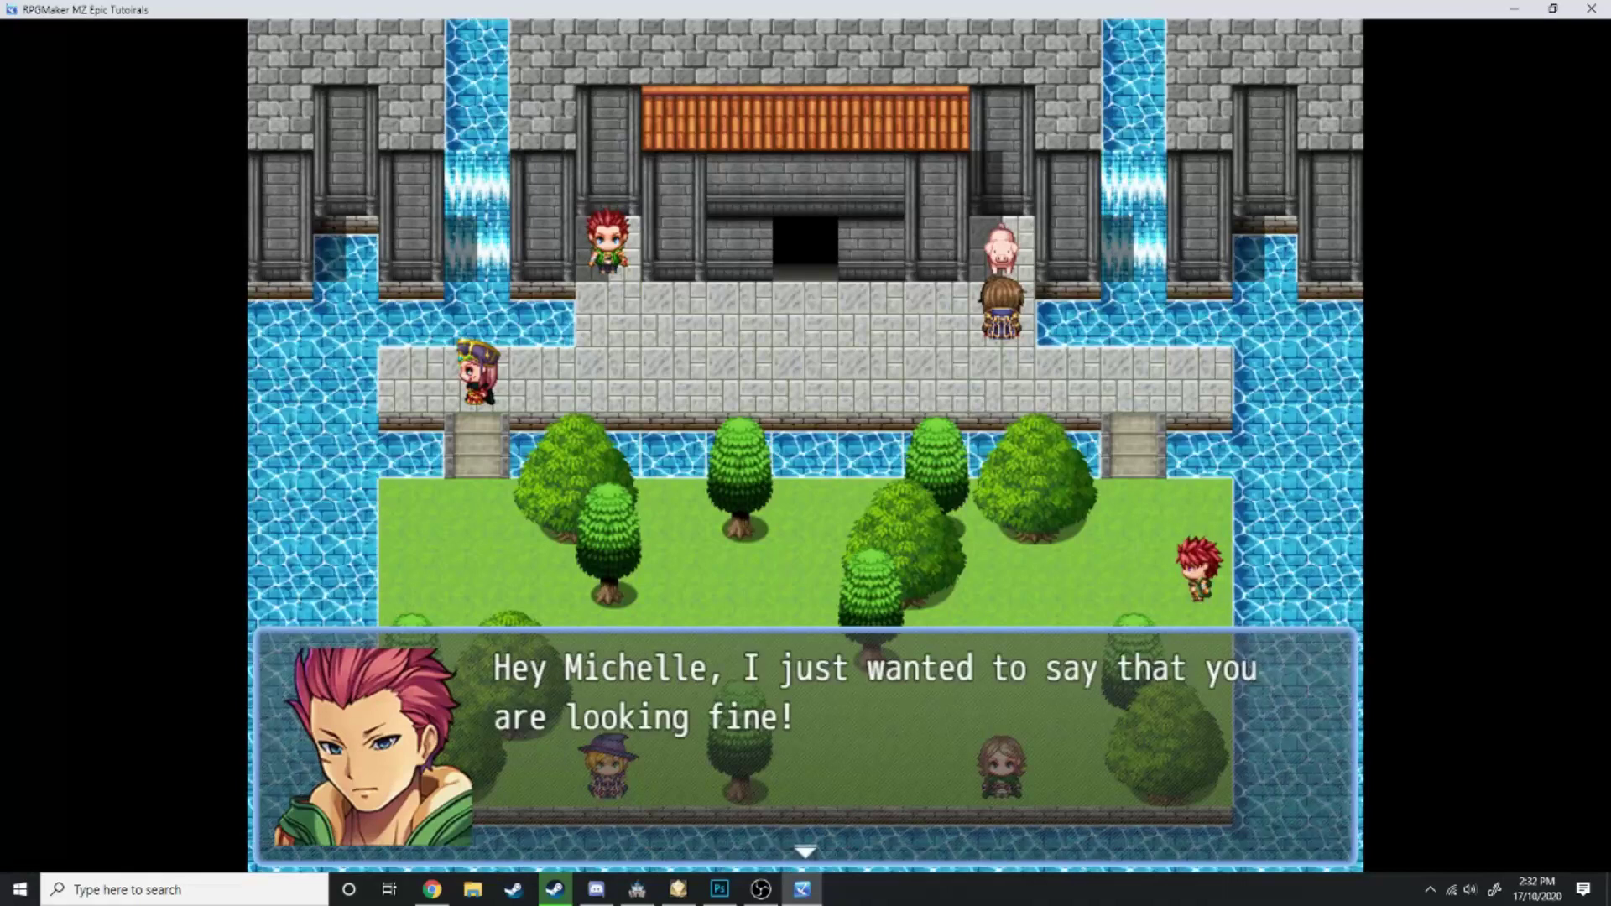
{"action": "key", "text": "Return"}
{"action": "key", "text": "Return"}
{"action": "key", "text": "Return"}
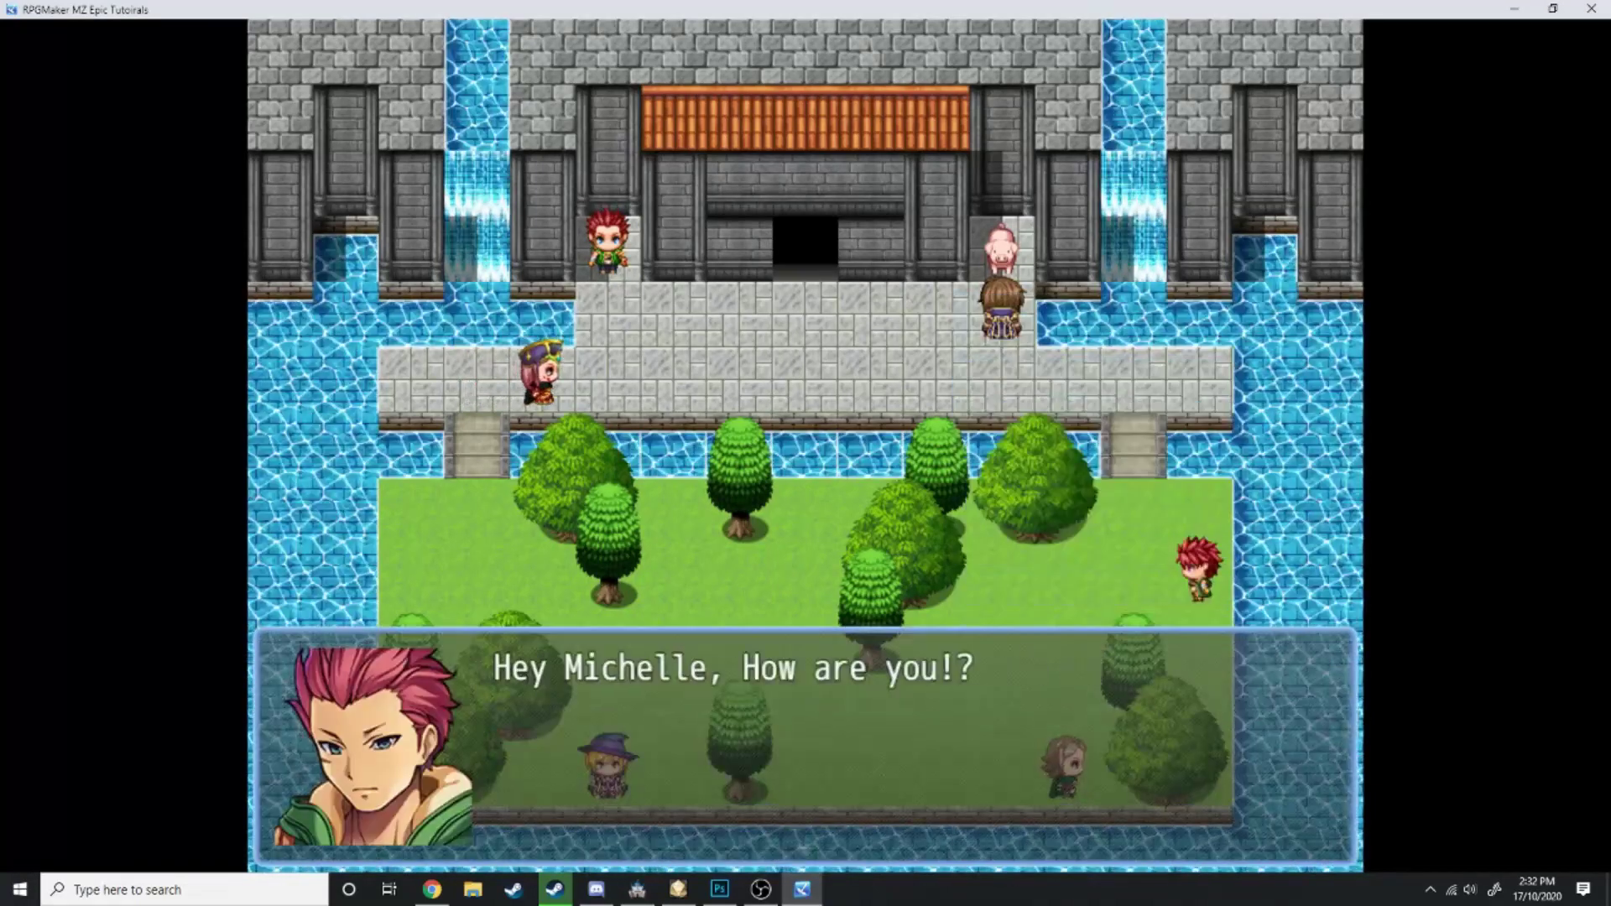
{"action": "key", "text": "Return"}
{"action": "key", "text": "Return"}
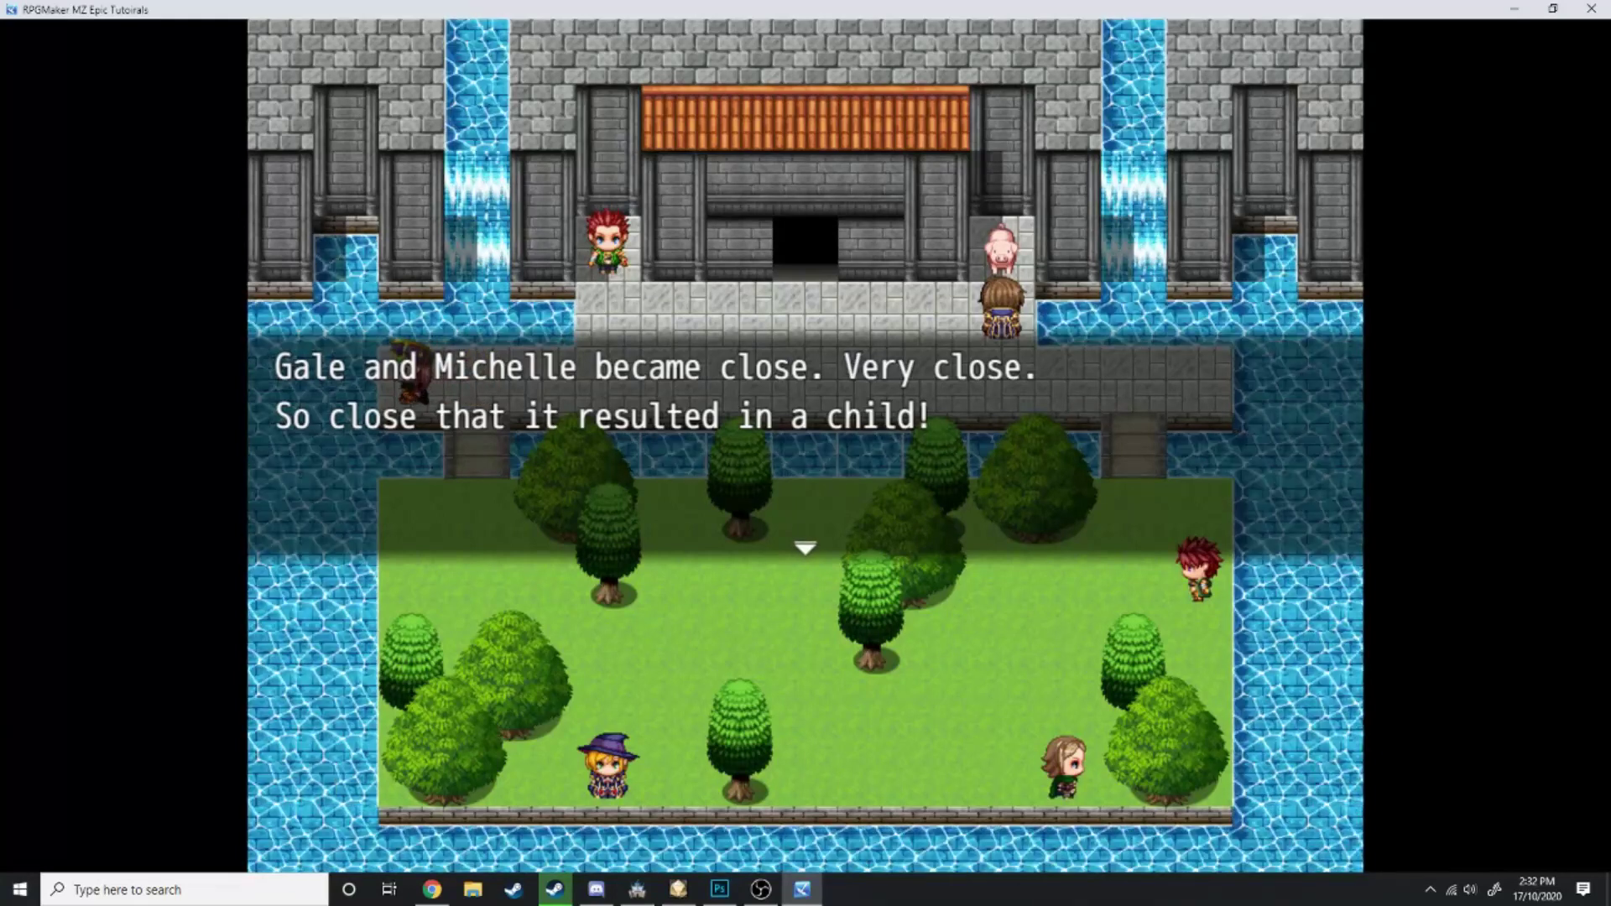
{"action": "key", "text": "Return"}
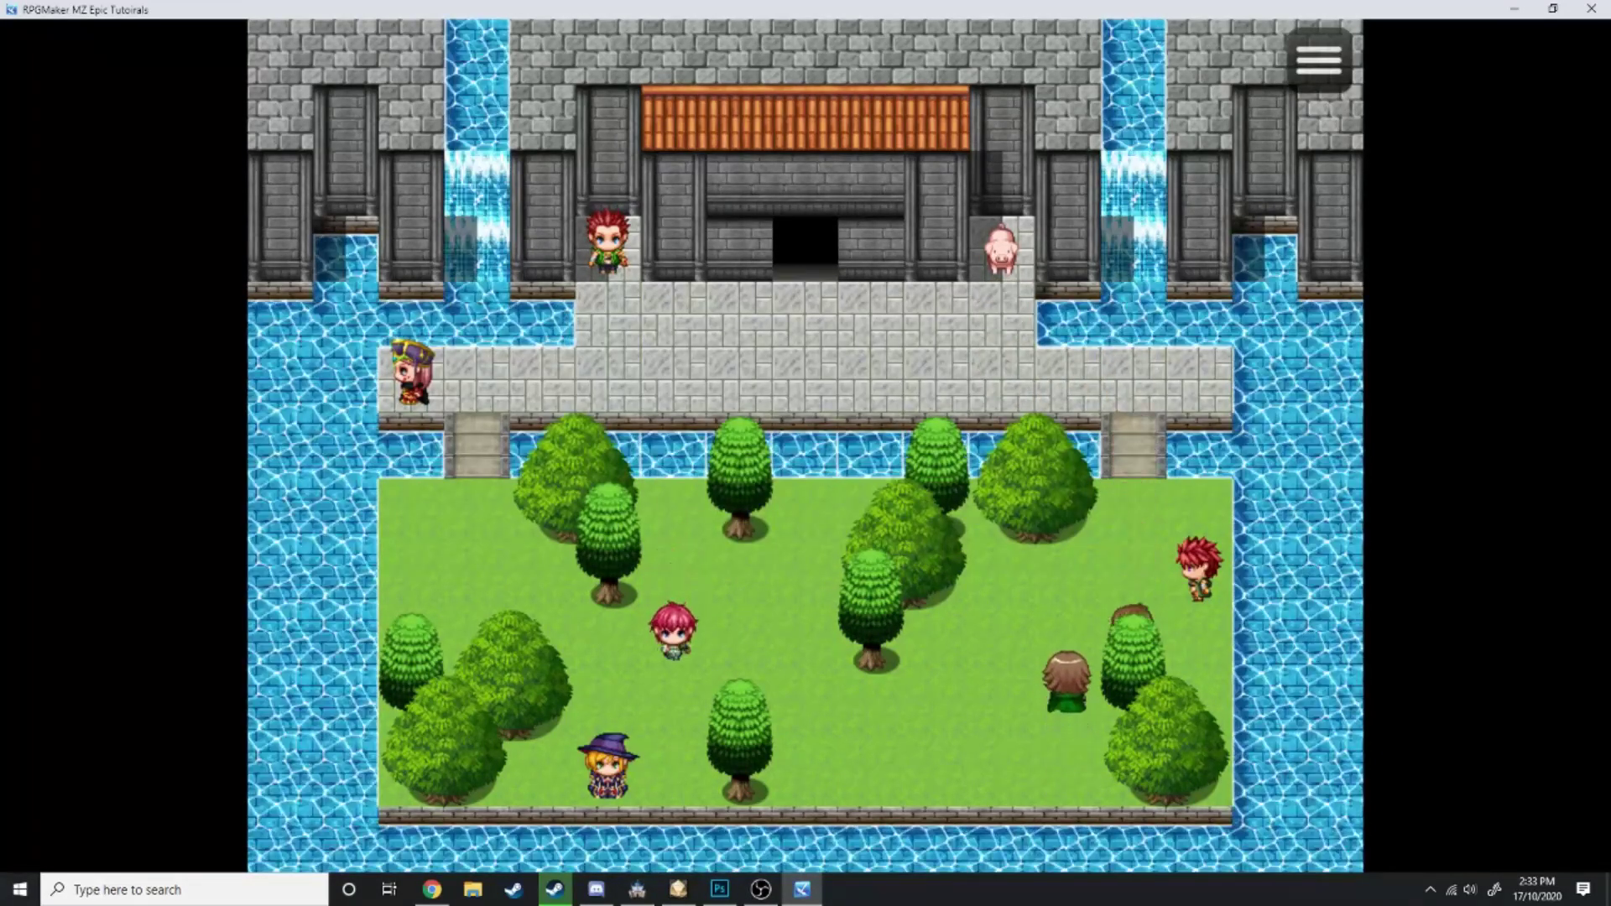
Walk over to the new pink-haired child and read her messages
{"action": "key", "text": "Left"}
{"action": "key", "text": "Up"}
{"action": "key", "text": "Up"}
{"action": "key", "text": "Left"}
{"action": "key", "text": "Left"}
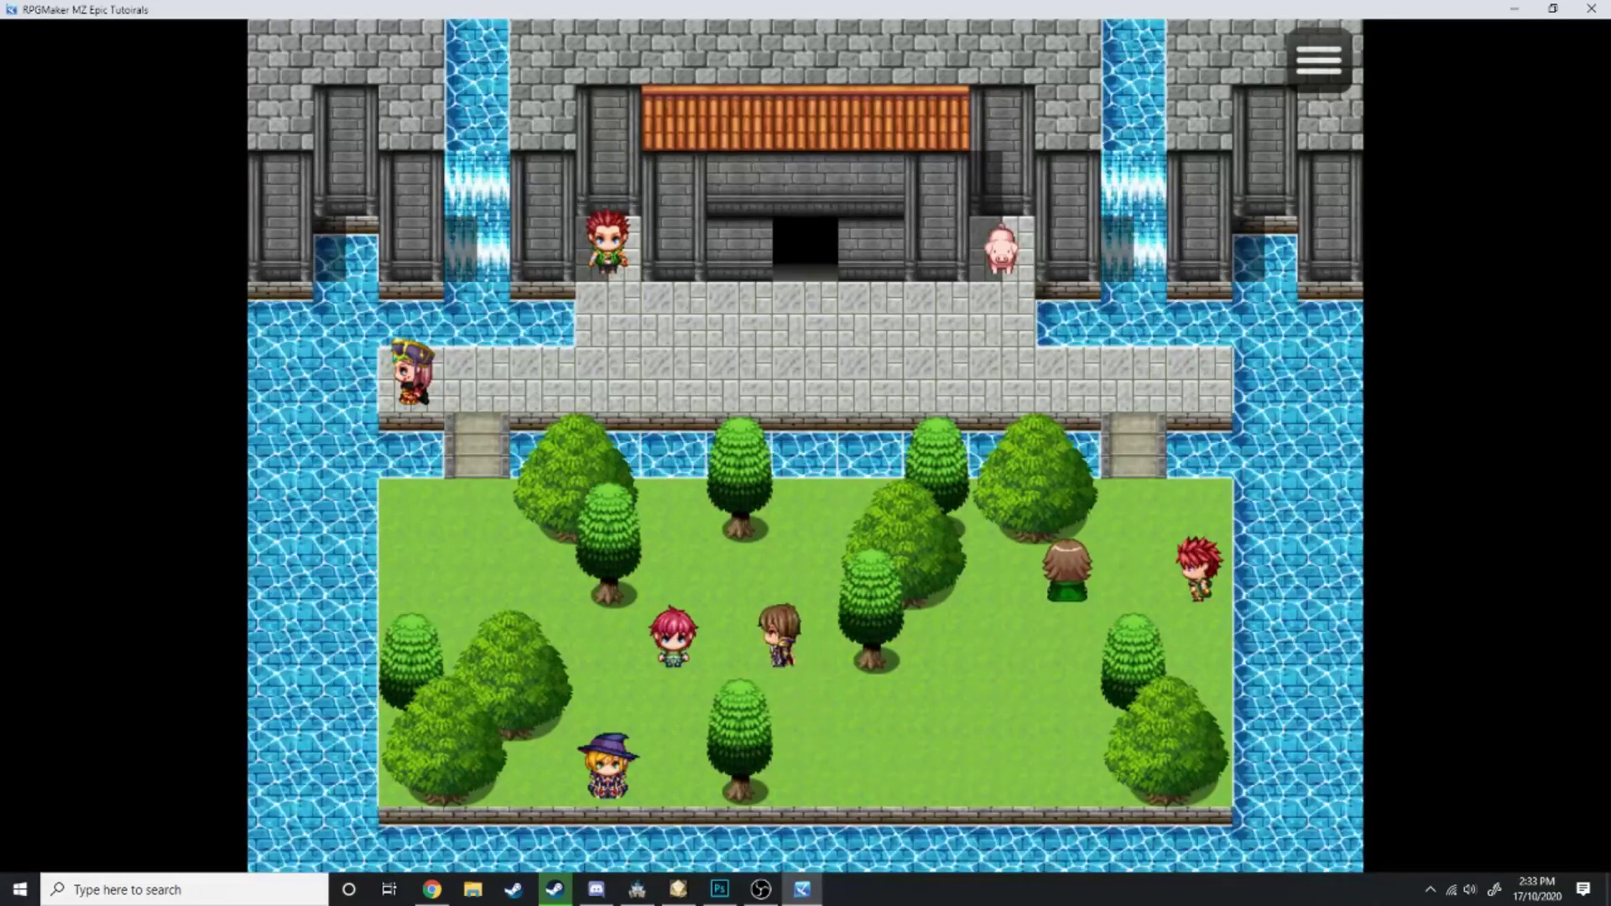
{"action": "key", "text": "Return"}
{"action": "key", "text": "Return"}
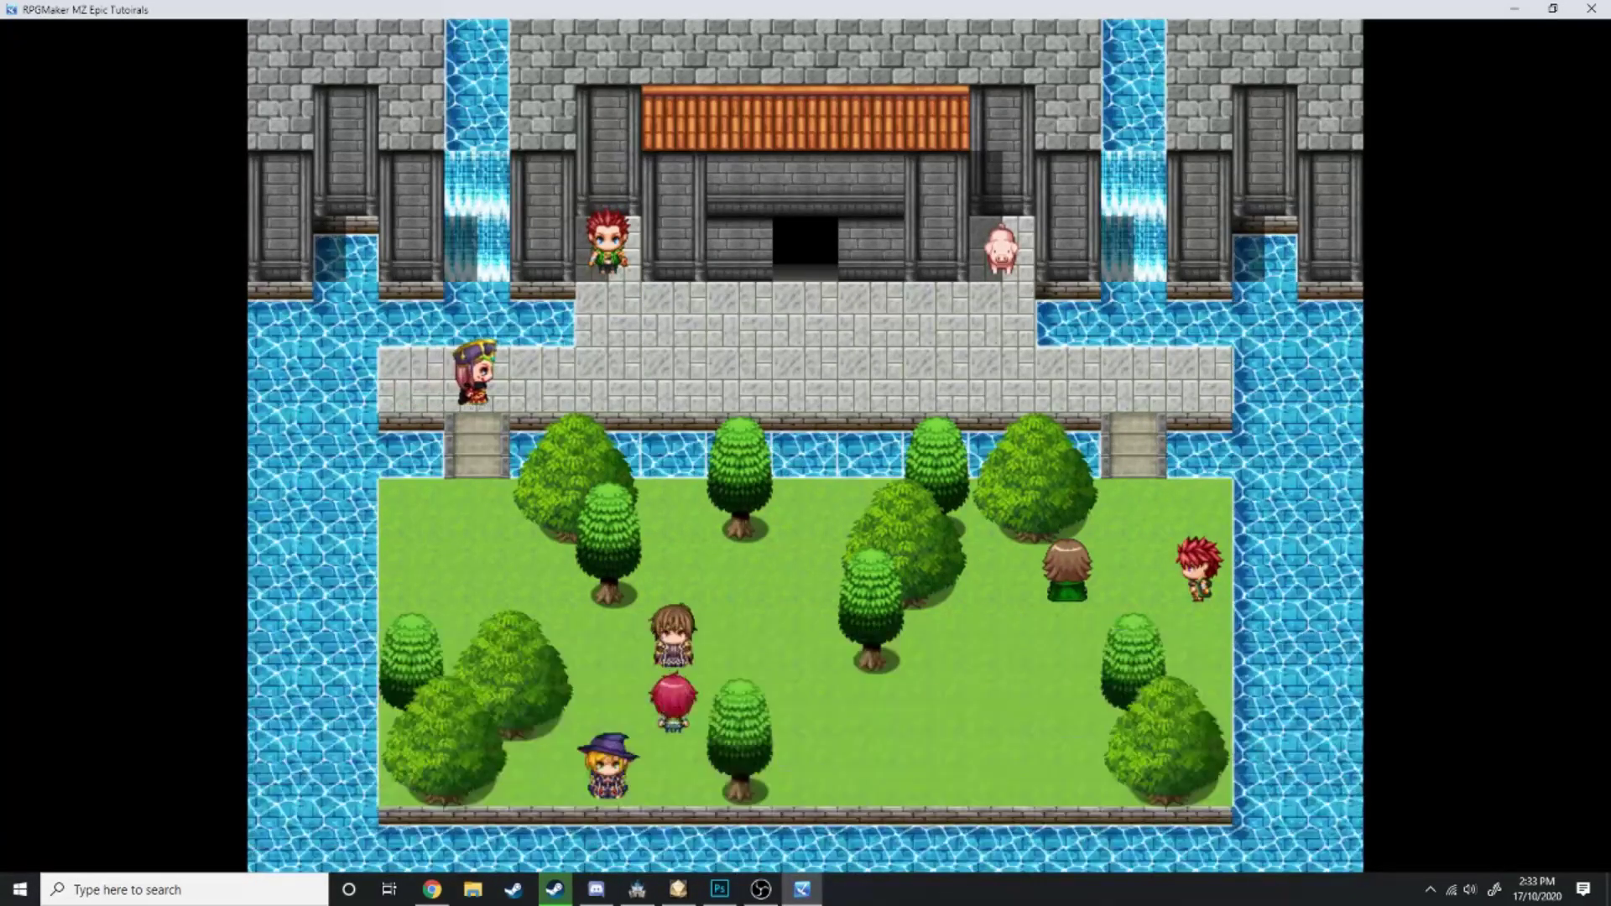
{"action": "key", "text": "Return"}
{"action": "key", "text": "Up"}
Walk around the trees and across the right bridge back toward the pig
{"action": "key", "text": "Right"}
{"action": "key", "text": "Right"}
{"action": "key", "text": "Down"}
{"action": "key", "text": "Down"}
{"action": "key", "text": "Right"}
{"action": "key", "text": "Right"}
{"action": "key", "text": "Right"}
{"action": "key", "text": "Up"}
{"action": "key", "text": "Up"}
{"action": "key", "text": "Right"}
{"action": "key", "text": "Right"}
{"action": "key", "text": "Up"}
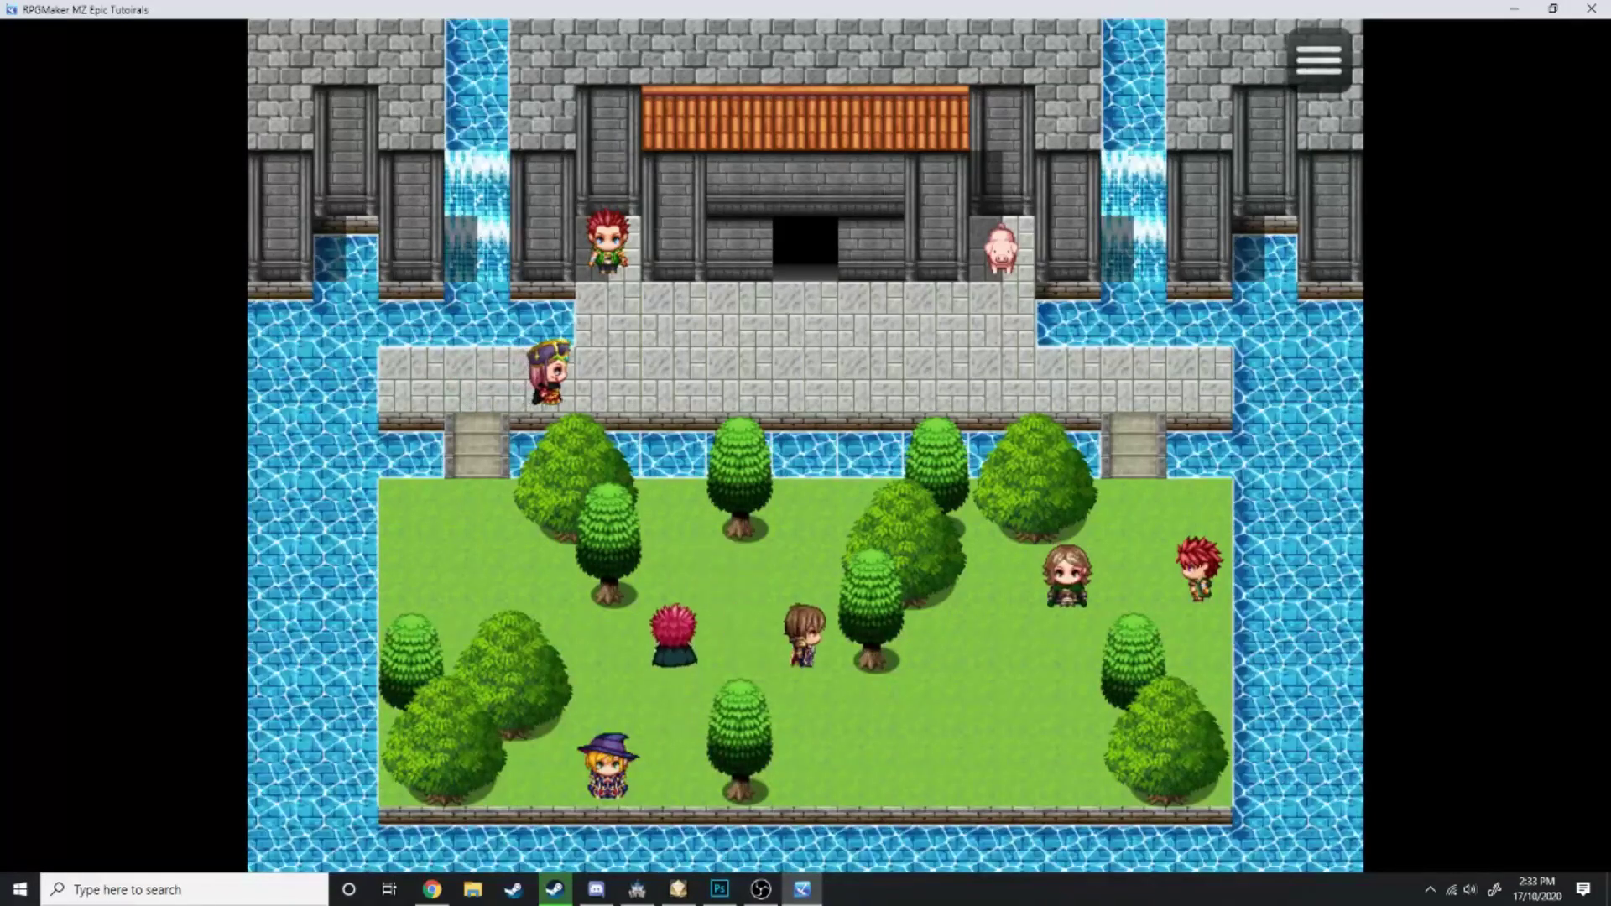
{"action": "key", "text": "Up"}
{"action": "key", "text": "Up"}
{"action": "key", "text": "Left"}
{"action": "key", "text": "Left"}
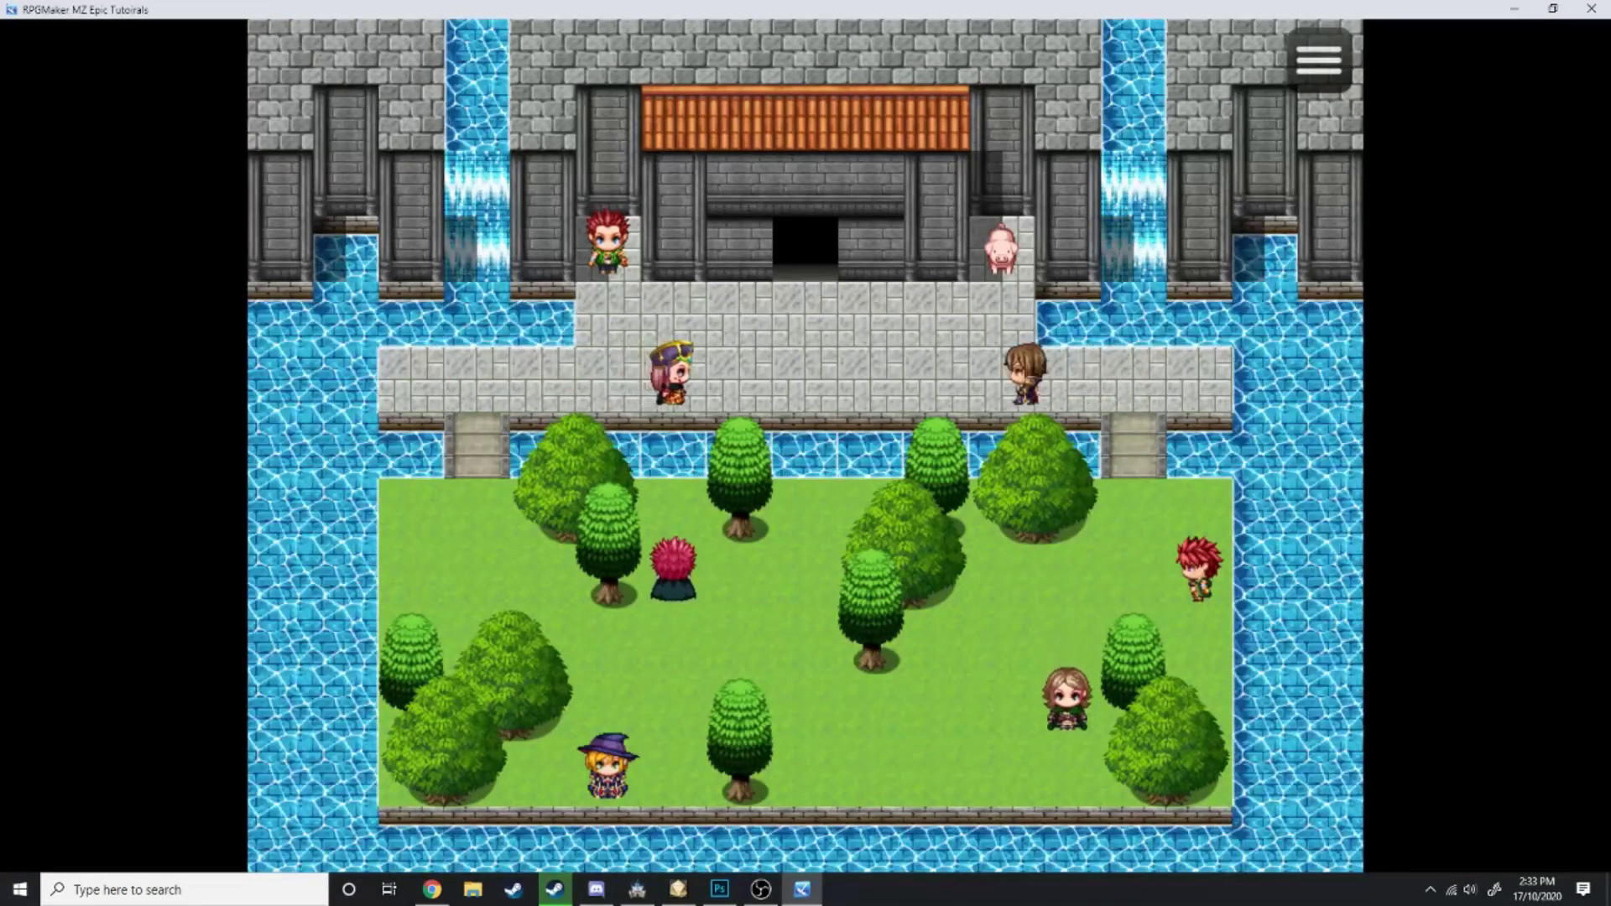
Select the Albert and Kasie pairing at the pig until their blond child arrives
{"action": "key", "text": "Right"}
{"action": "key", "text": "Up"}
{"action": "key", "text": "Return"}
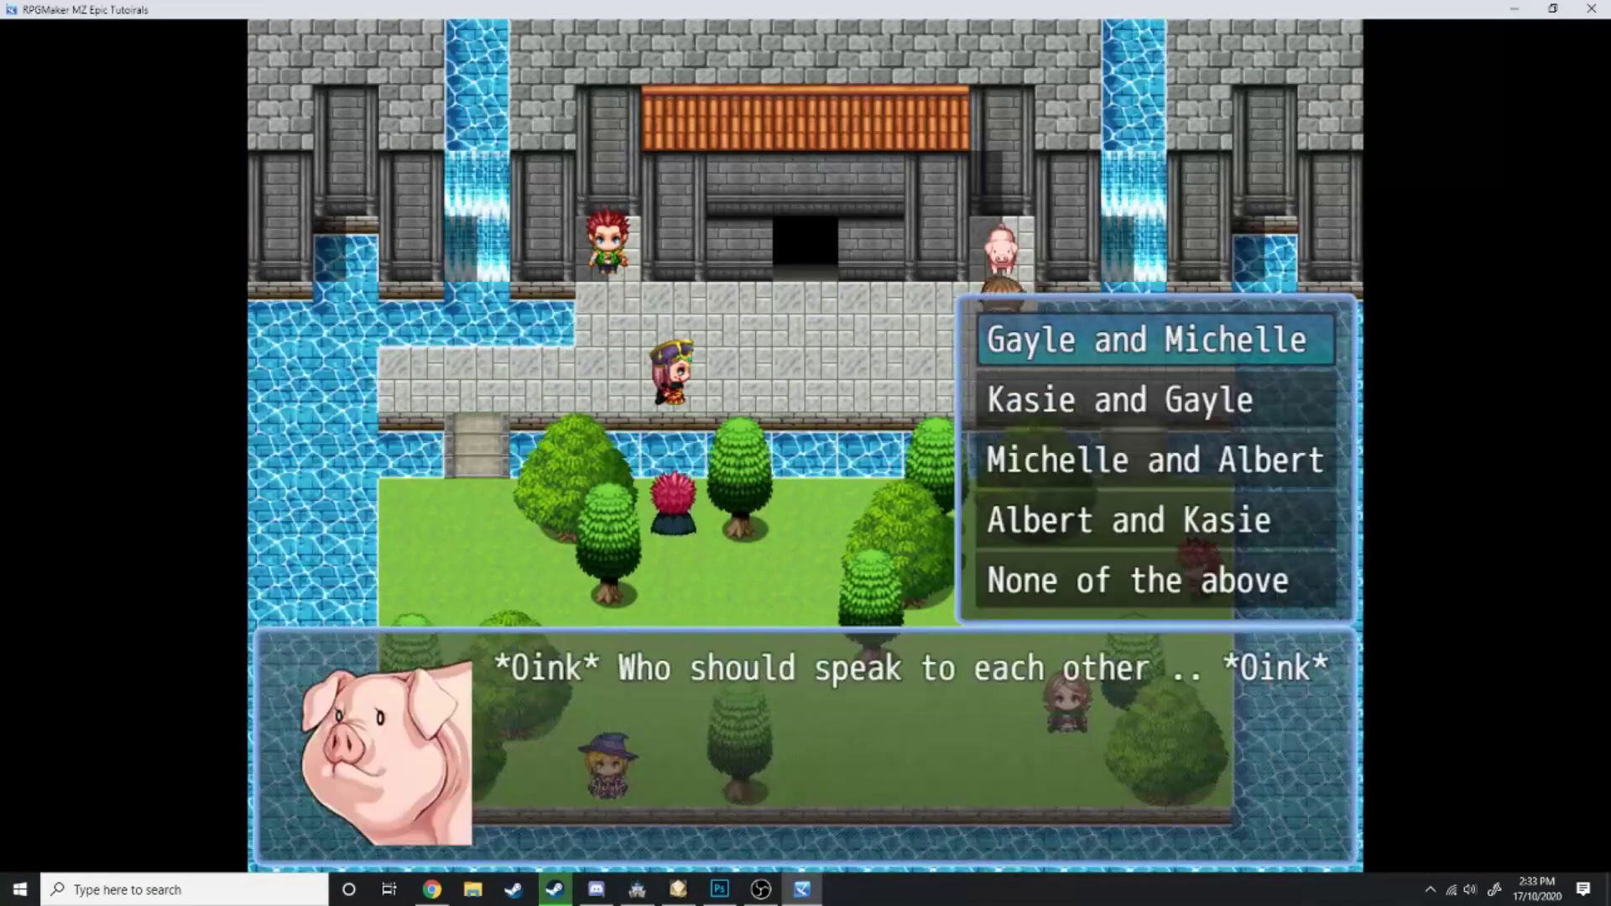
{"action": "key", "text": "Down"}
{"action": "key", "text": "Down"}
{"action": "key", "text": "Down"}
{"action": "key", "text": "Return"}
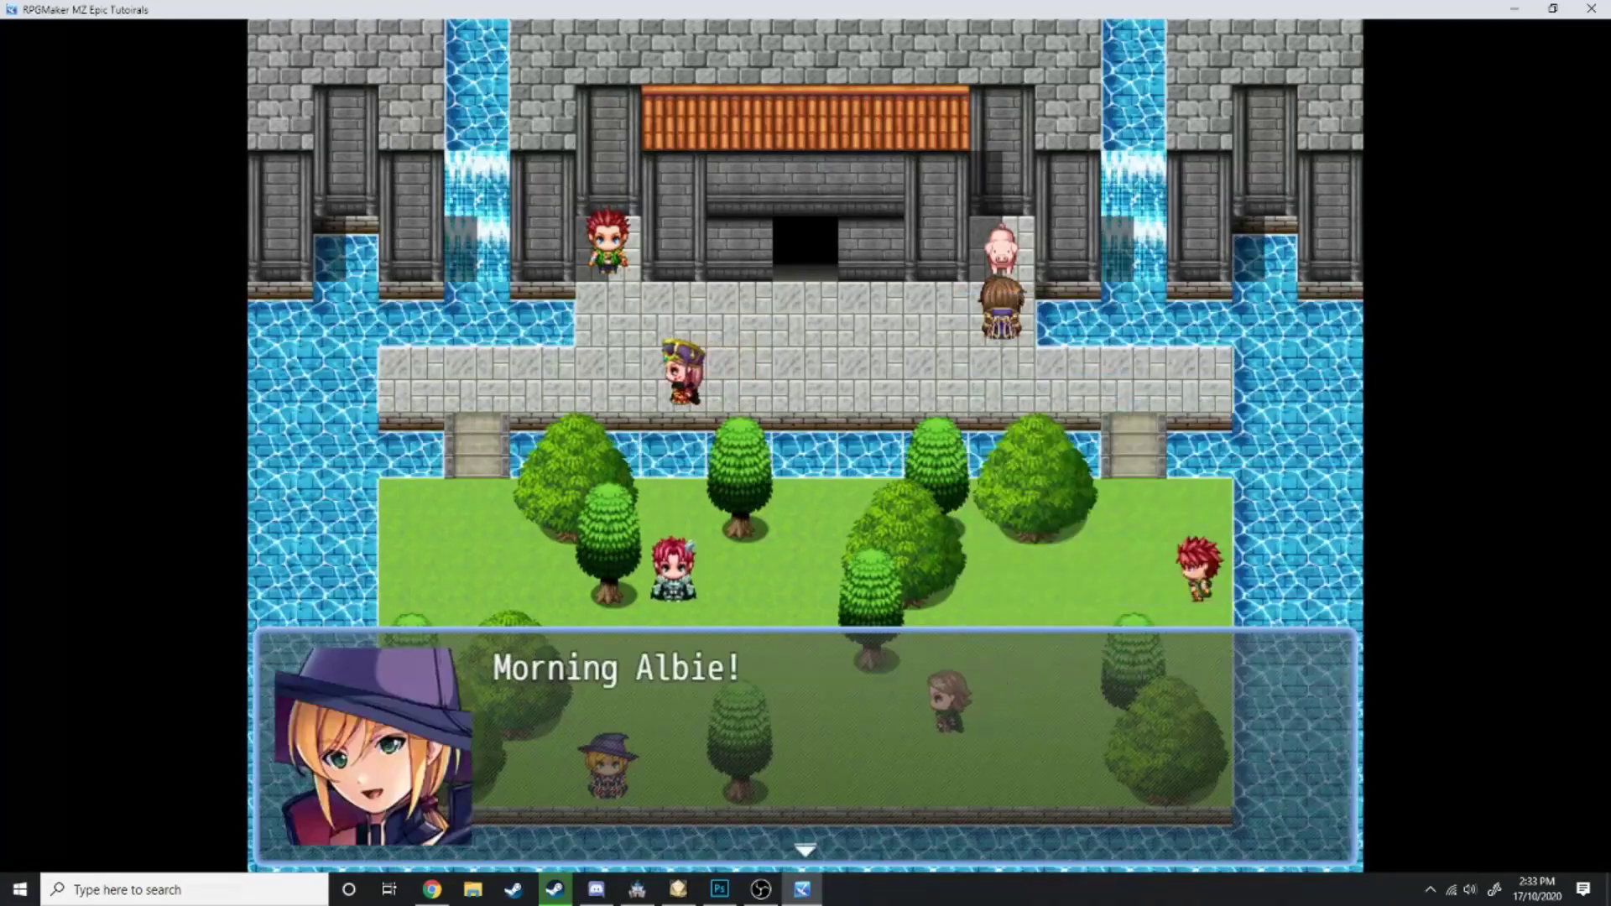
{"action": "key", "text": "Return"}
{"action": "key", "text": "Return"}
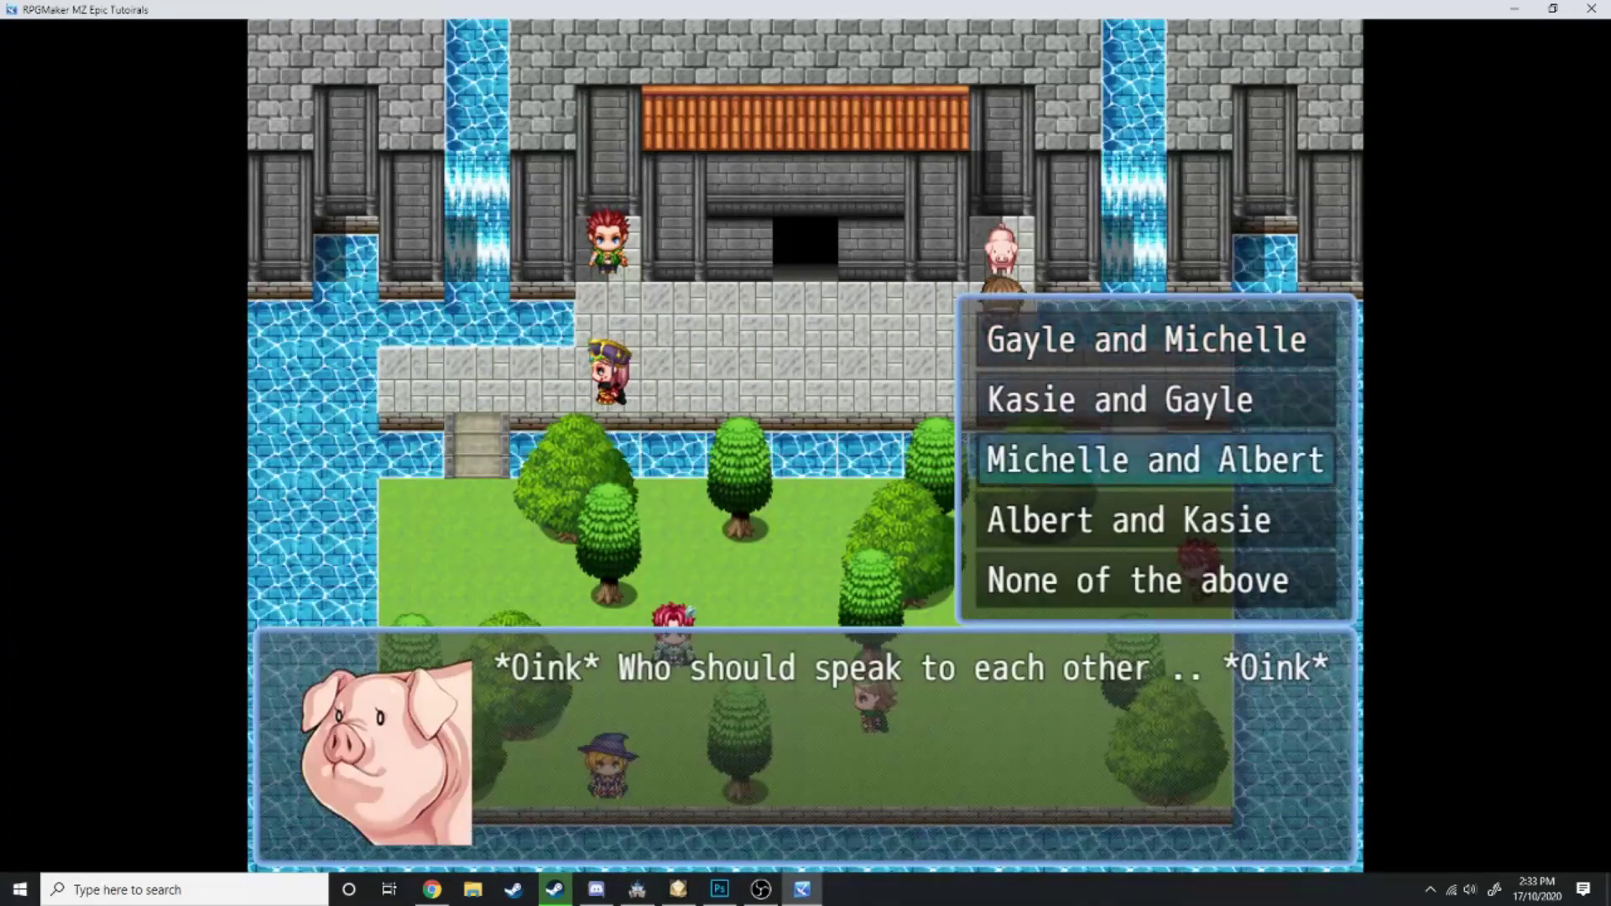
{"action": "key", "text": "Return"}
{"action": "key", "text": "Return"}
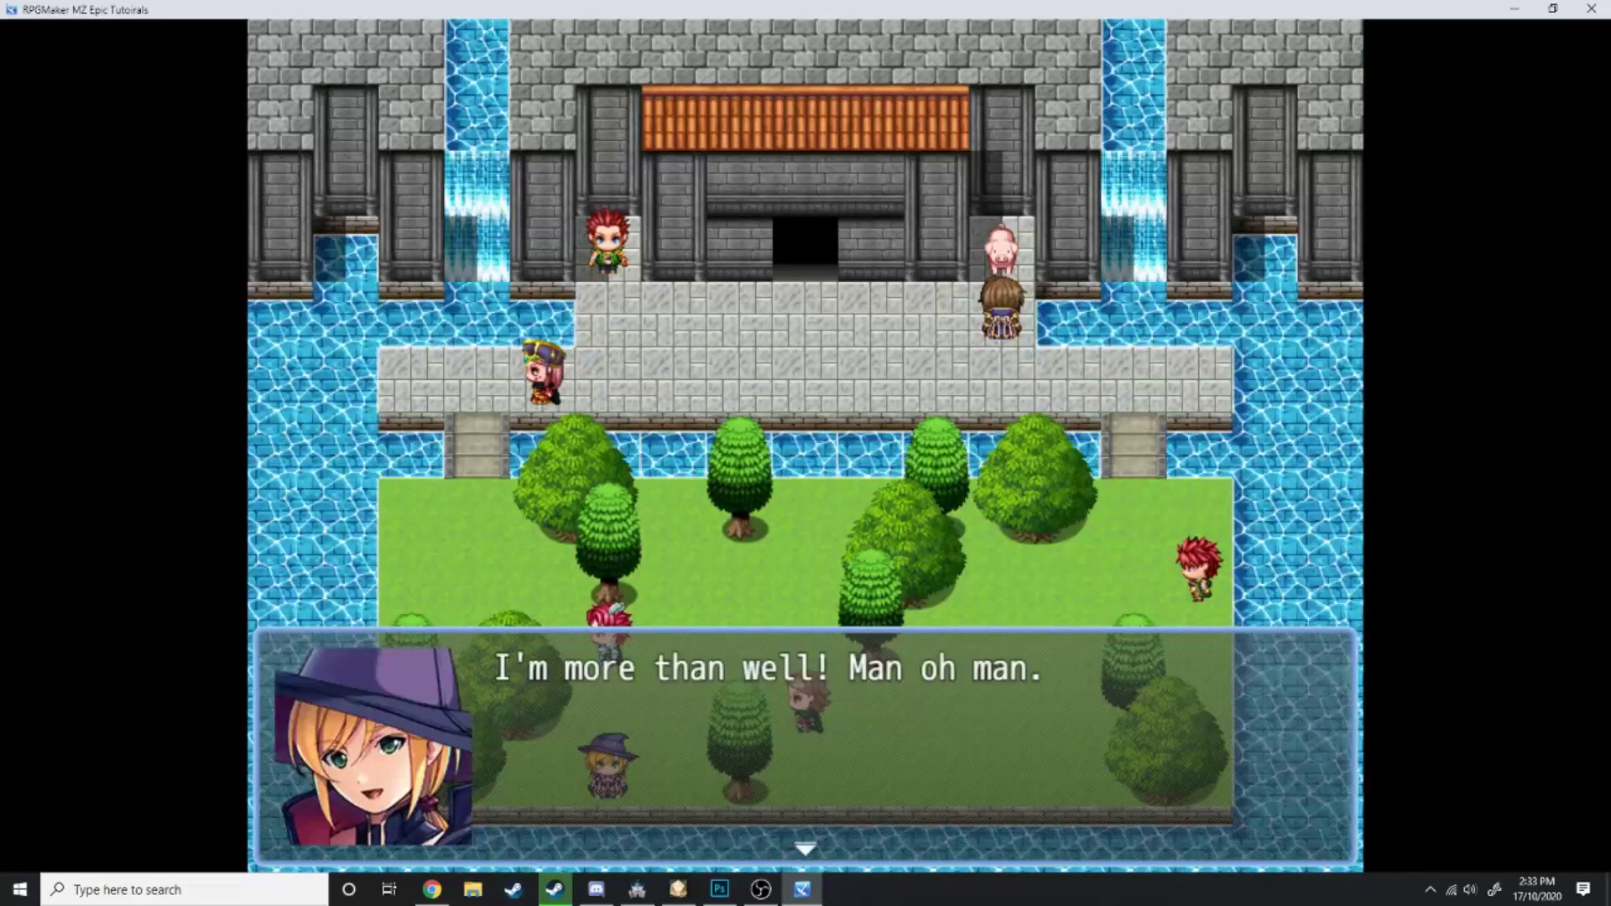
{"action": "key", "text": "Return"}
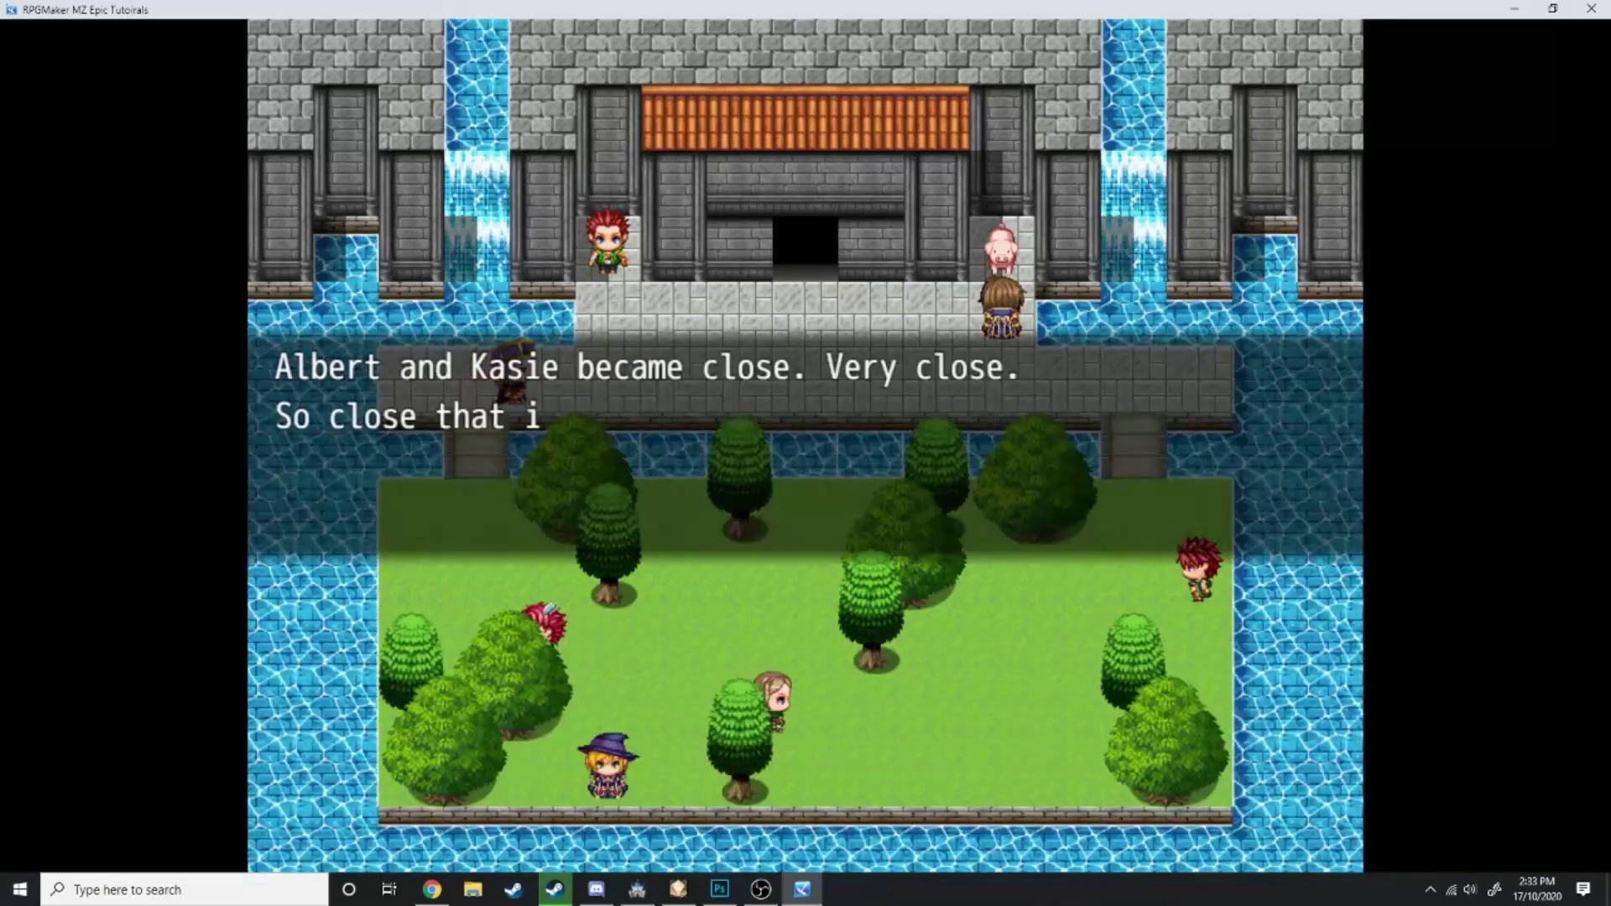
{"action": "key", "text": "Return"}
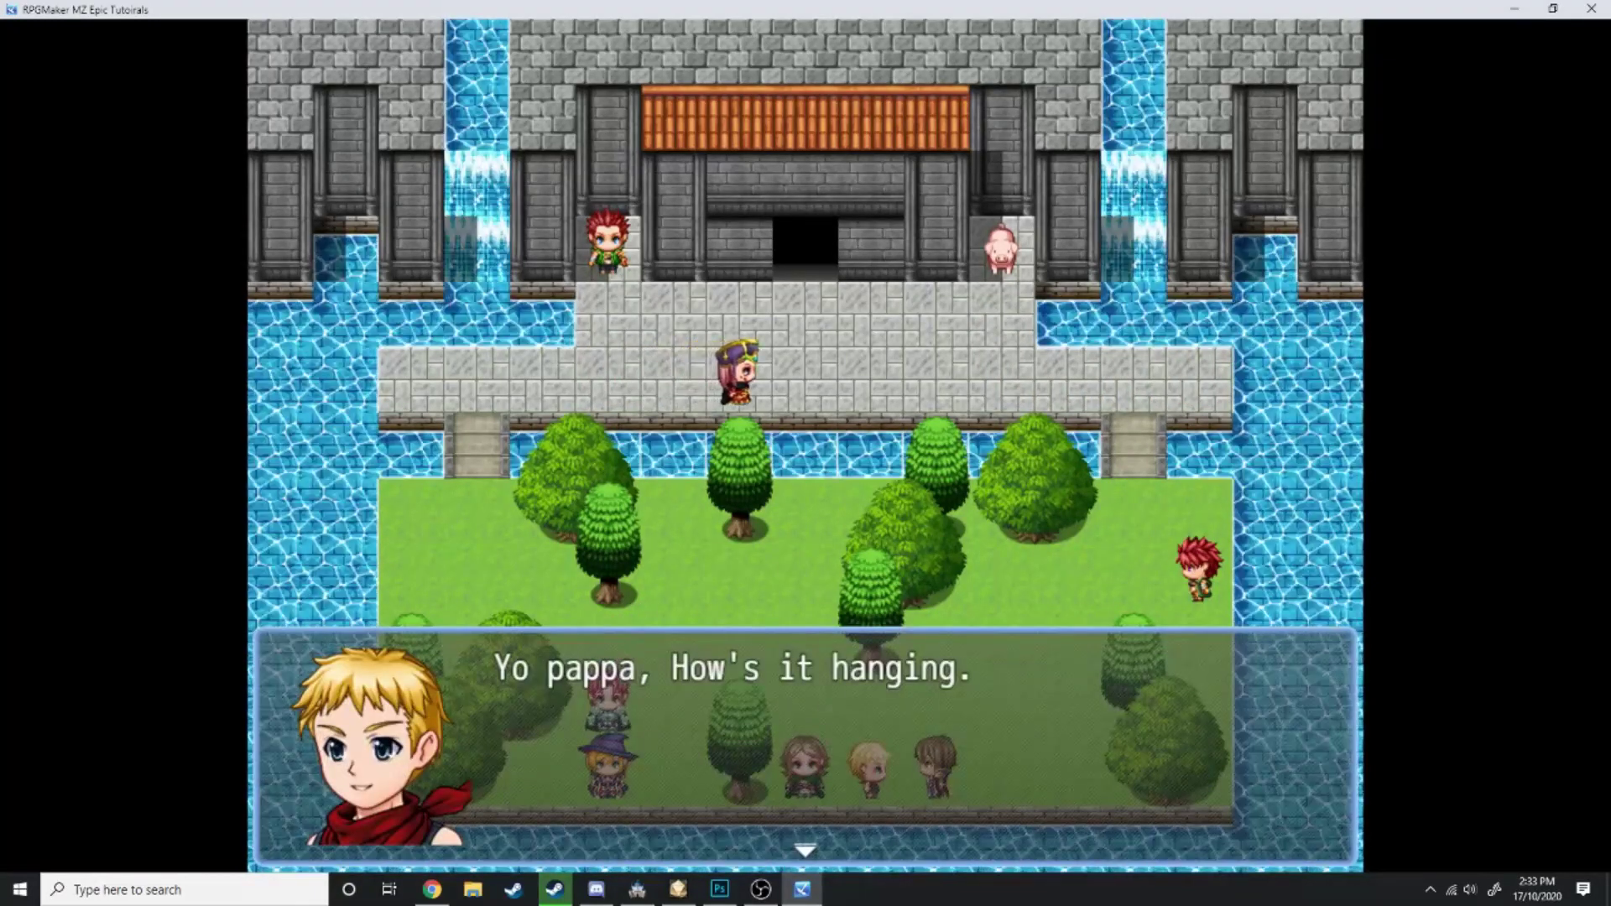
Read the children's greetings "Yo pappa, How's it hanging." and "Whazzap Daddio!"
{"action": "key", "text": "Return"}
{"action": "key", "text": "Return"}
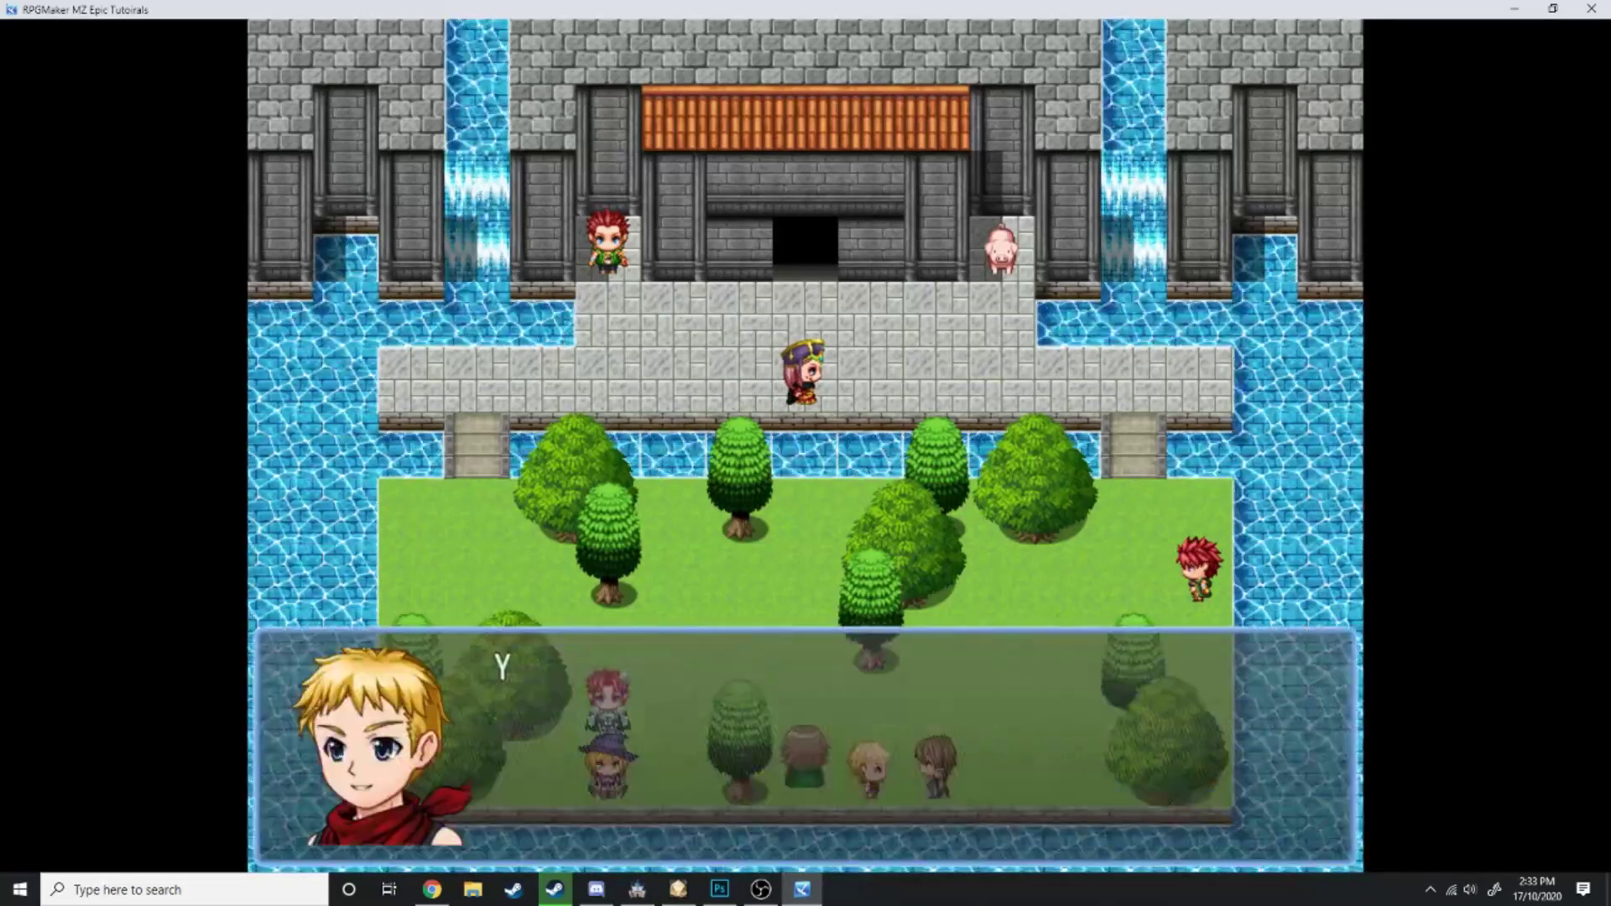
{"action": "key", "text": "Return"}
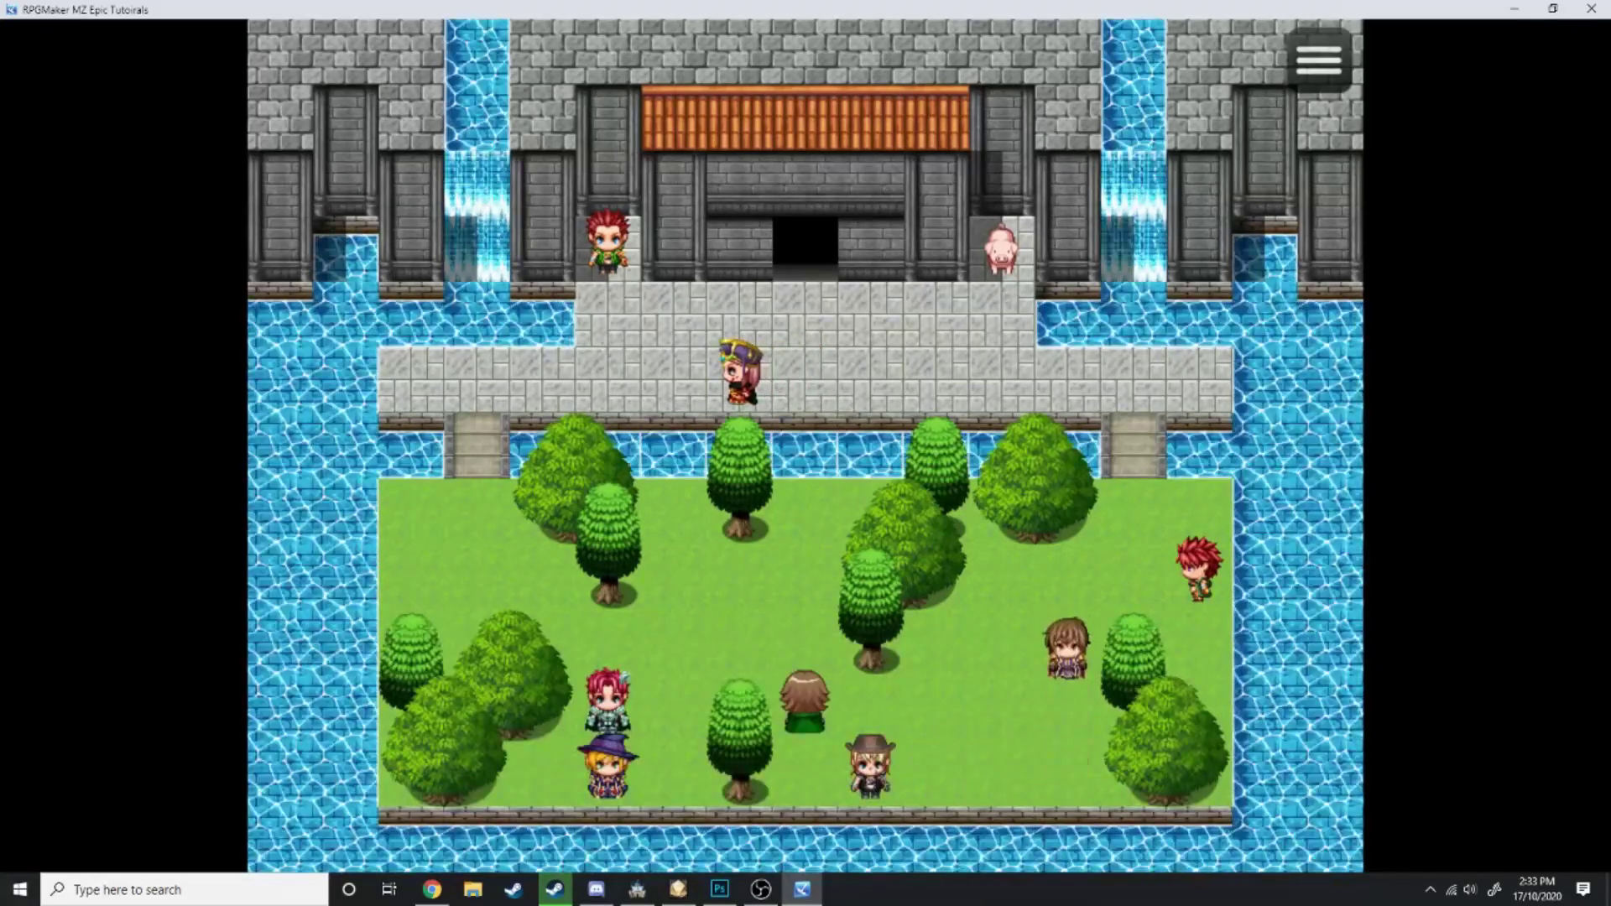
{"action": "key", "text": "Up"}
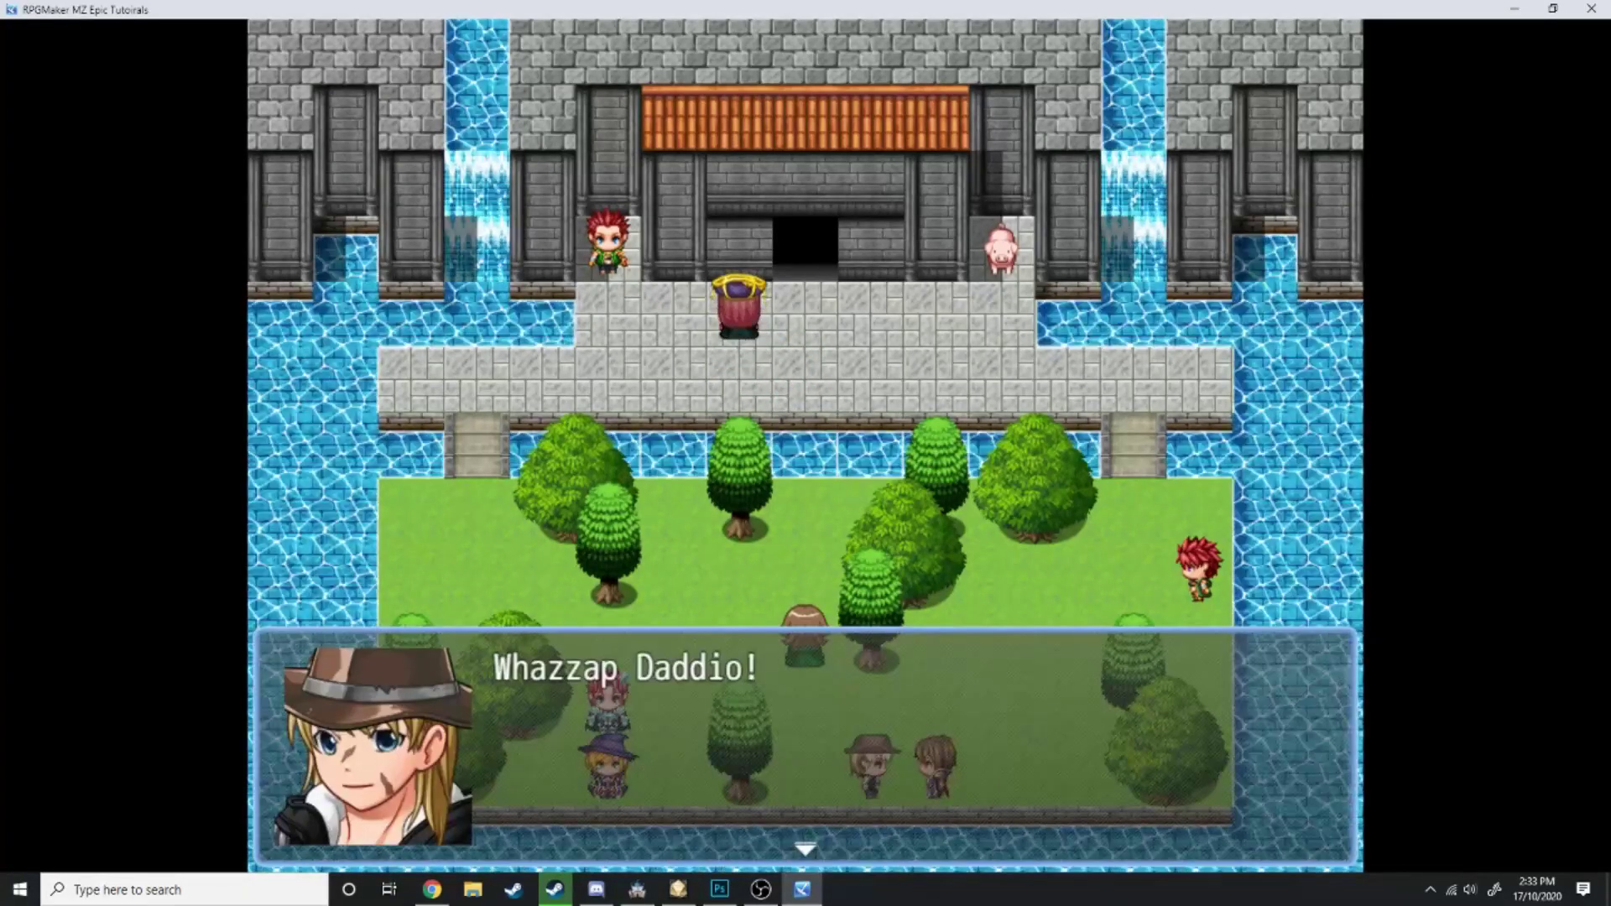
{"action": "key", "text": "Return"}
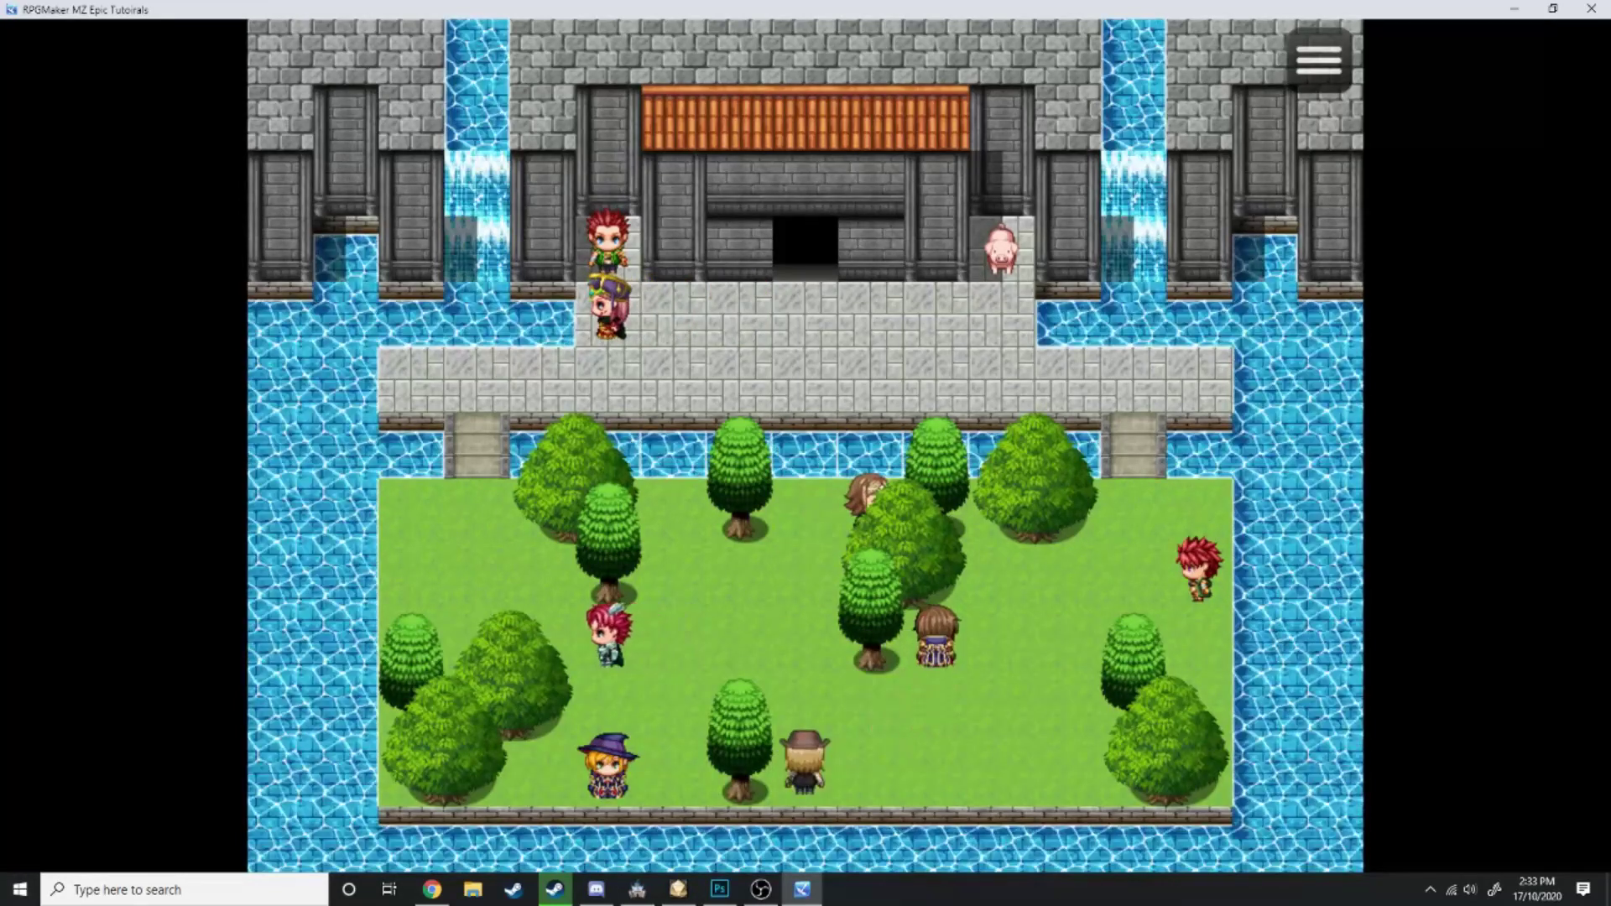
Walk the hero back and forth along the walkway, viewing the children-filled grass
{"action": "key", "text": "Right"}
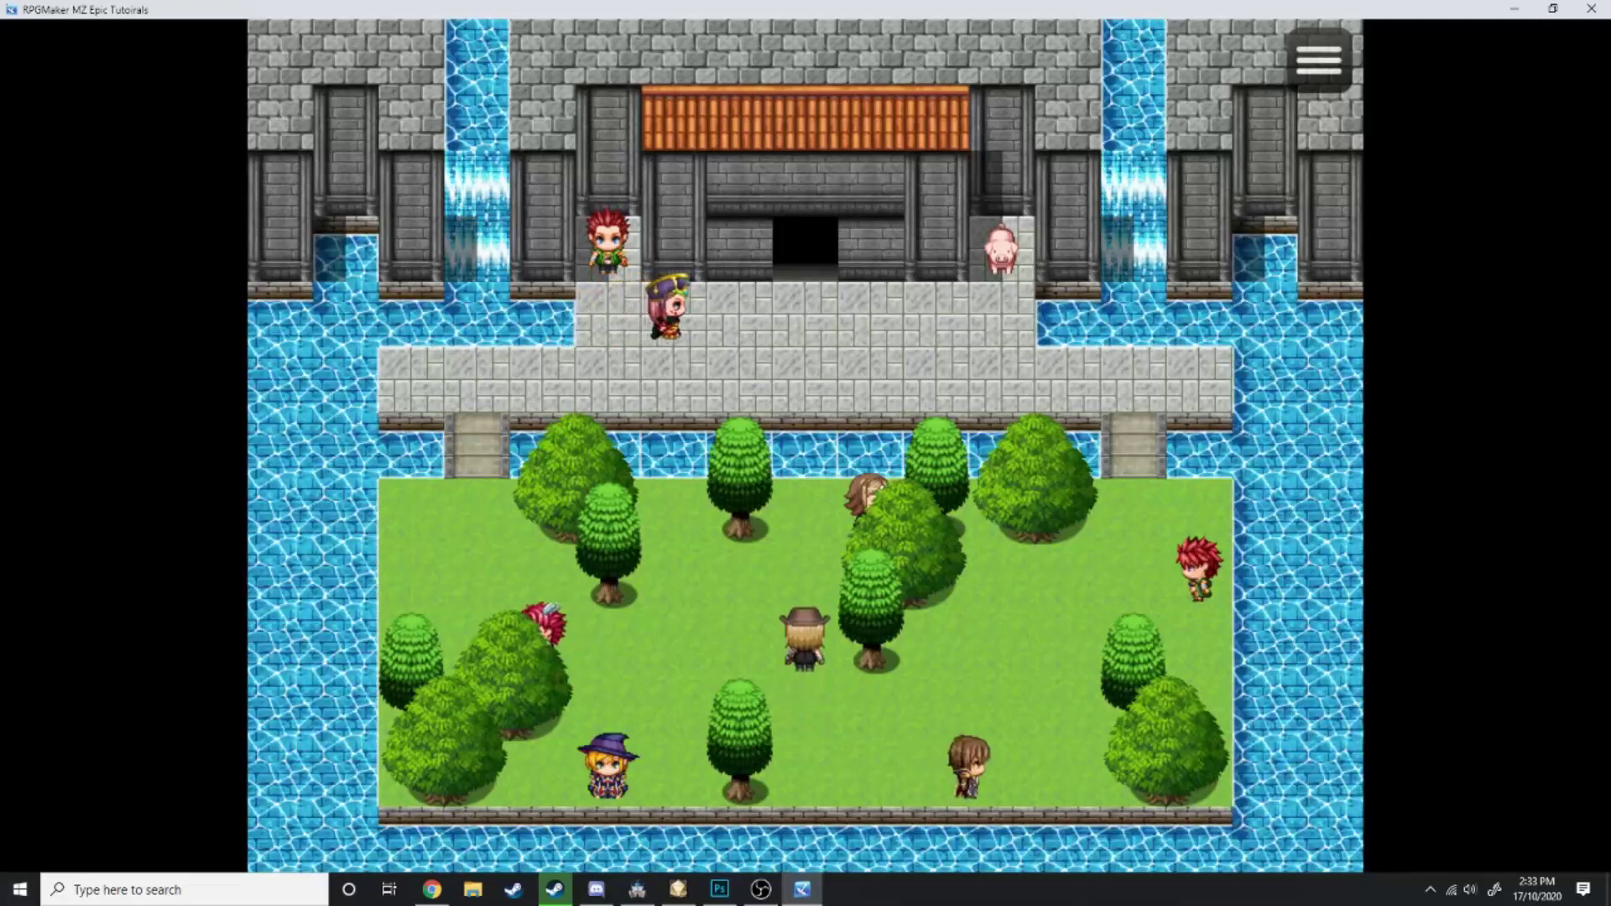
{"action": "key", "text": "Right"}
{"action": "key", "text": "Right"}
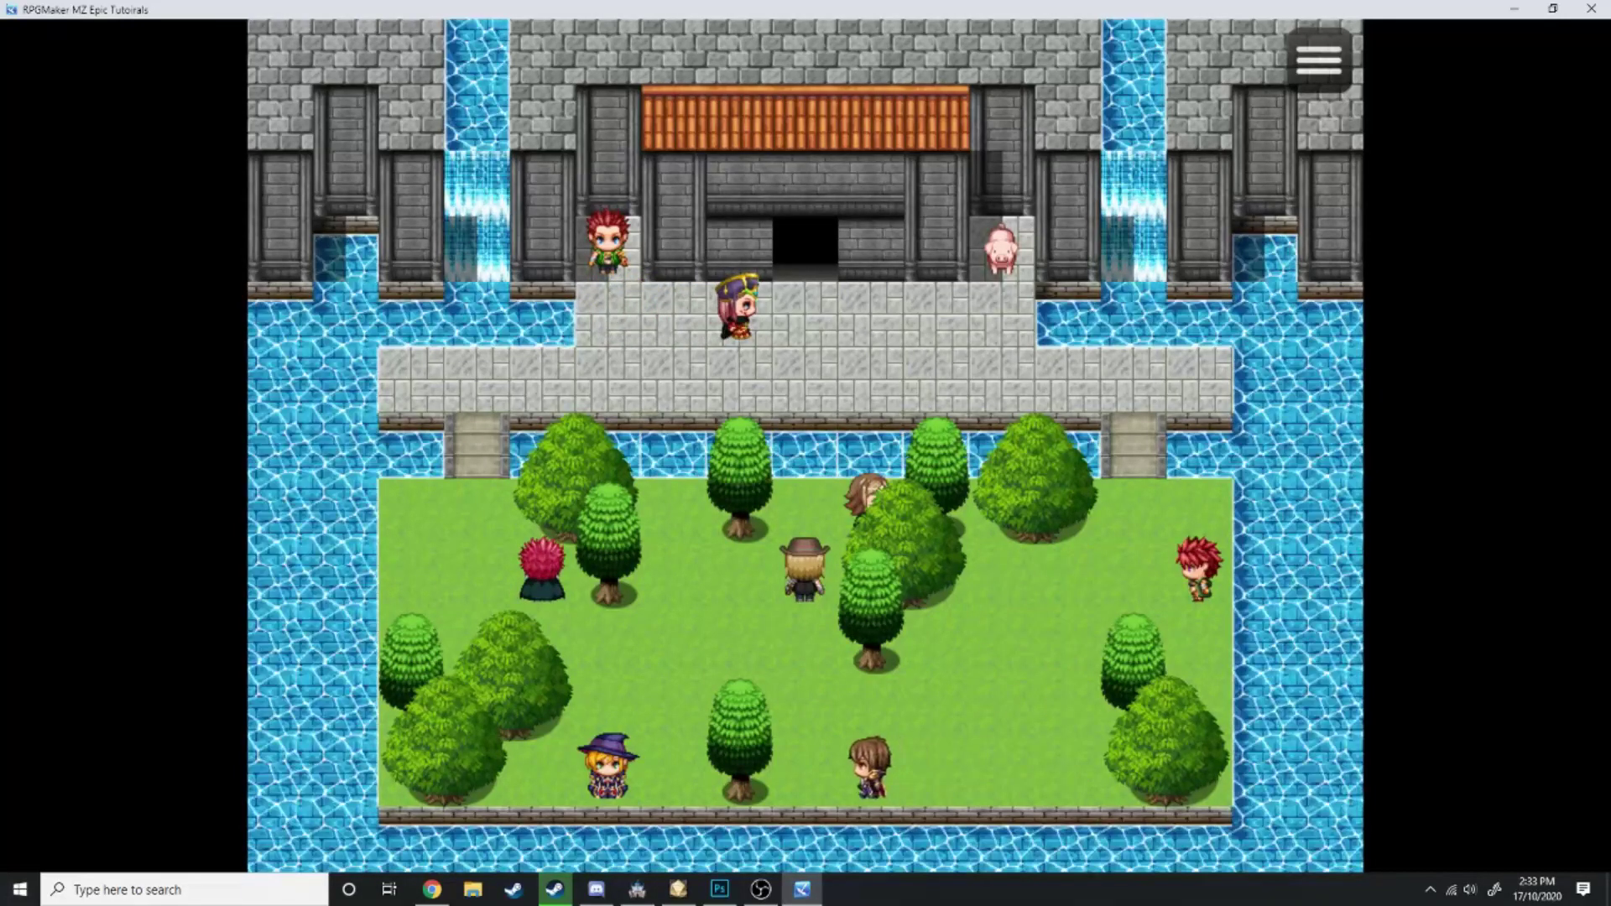
{"action": "key", "text": "Right"}
{"action": "key", "text": "Right"}
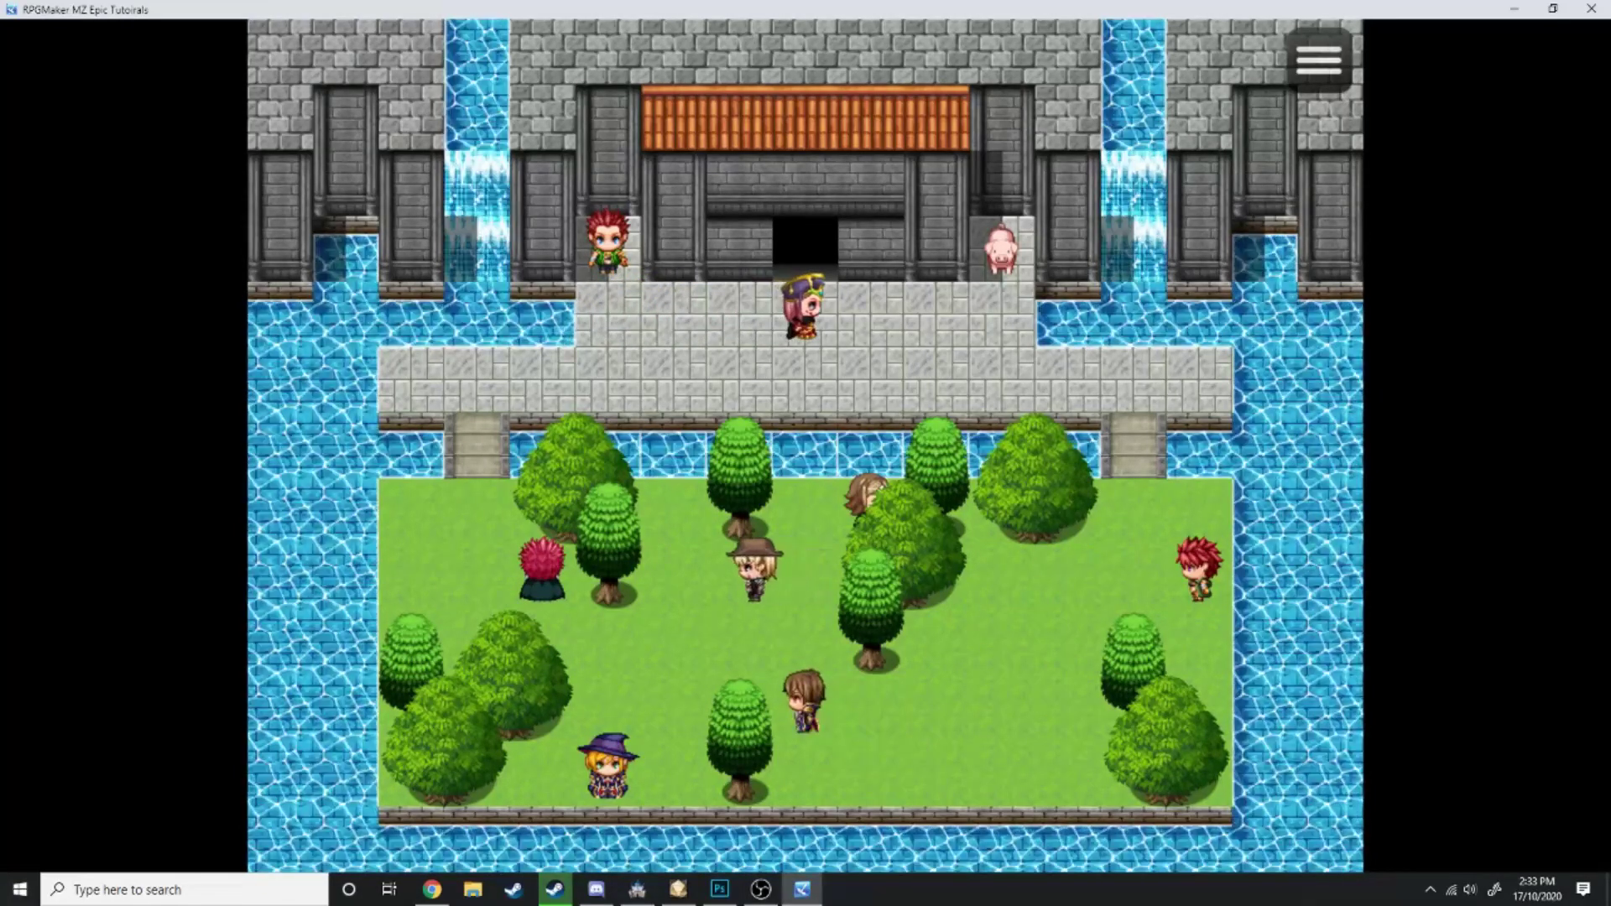
{"action": "key", "text": "Left"}
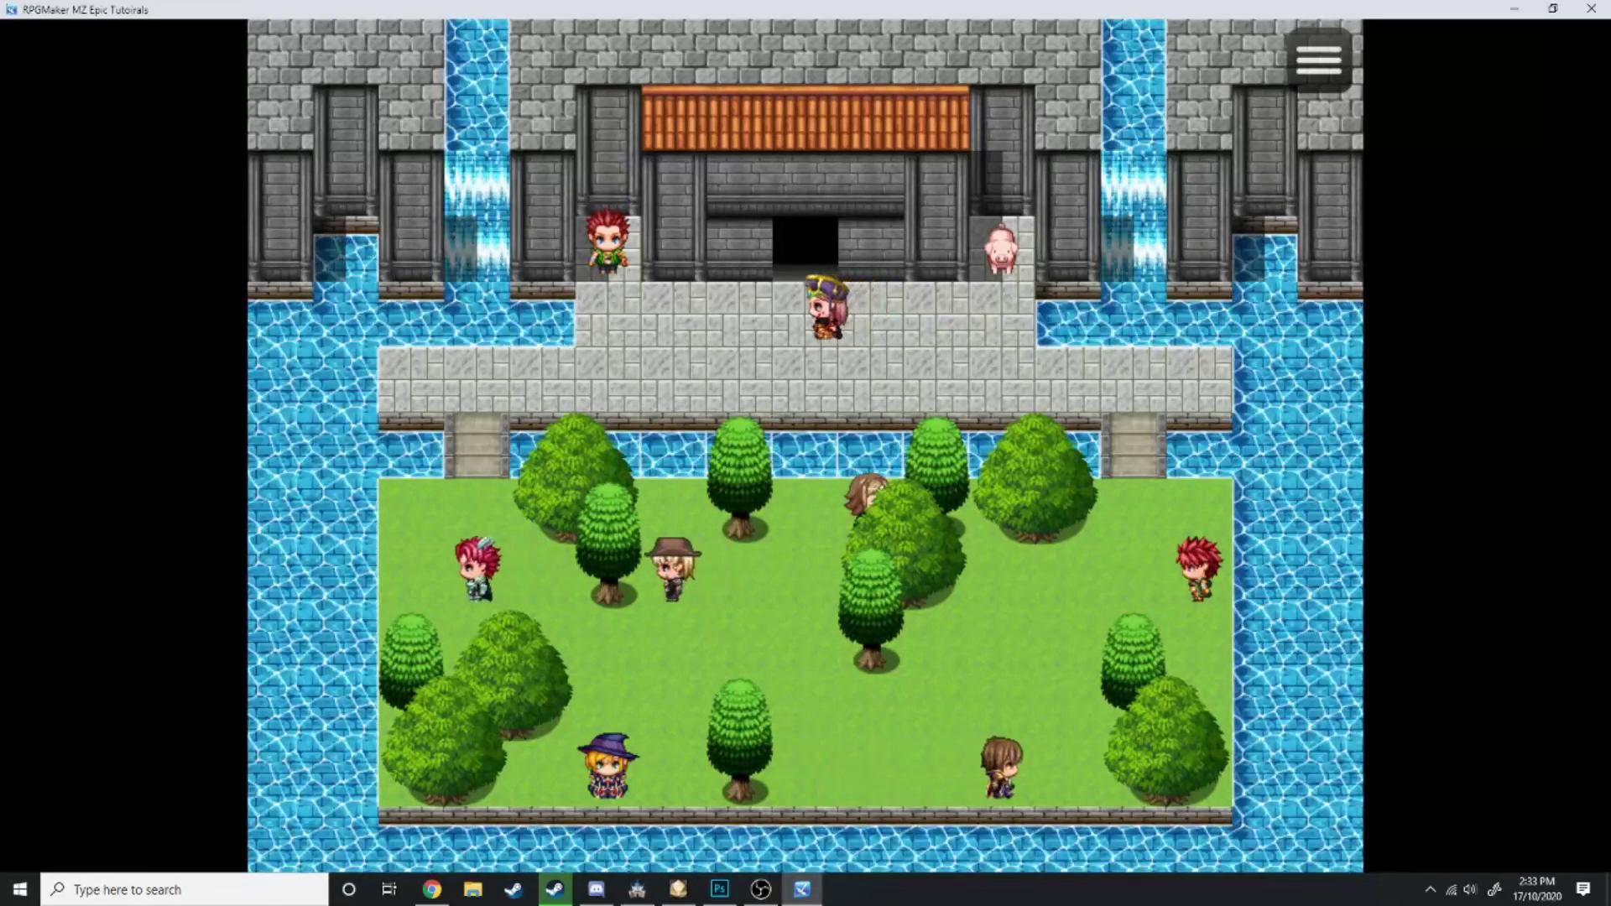
{"action": "key", "text": "Left"}
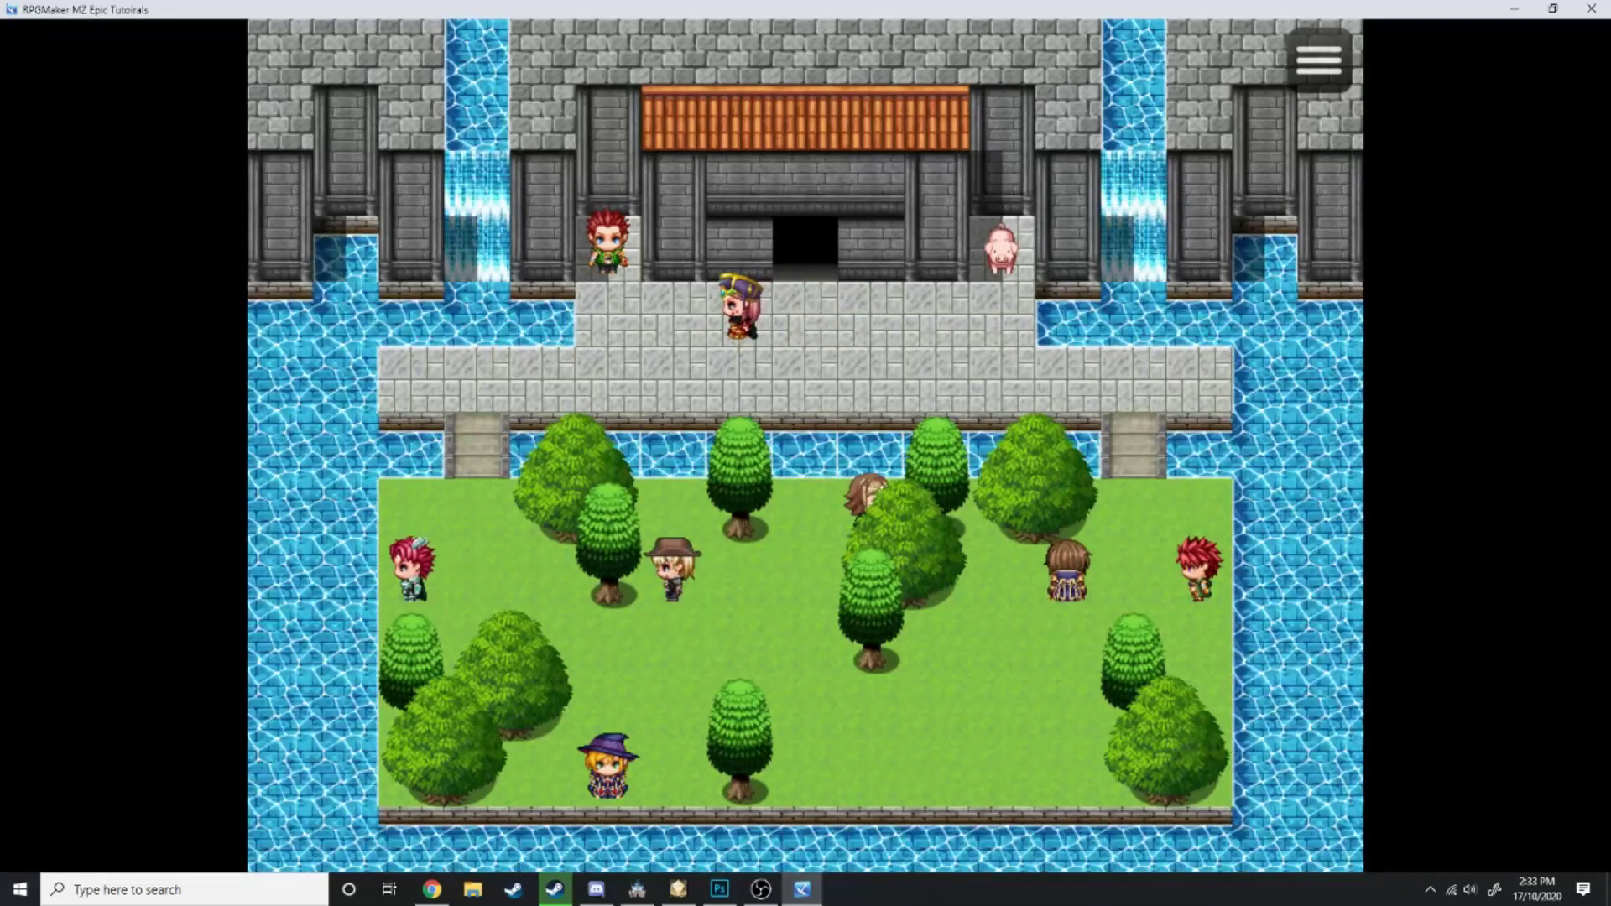
{"action": "key", "text": "Right"}
{"action": "key", "text": "Right"}
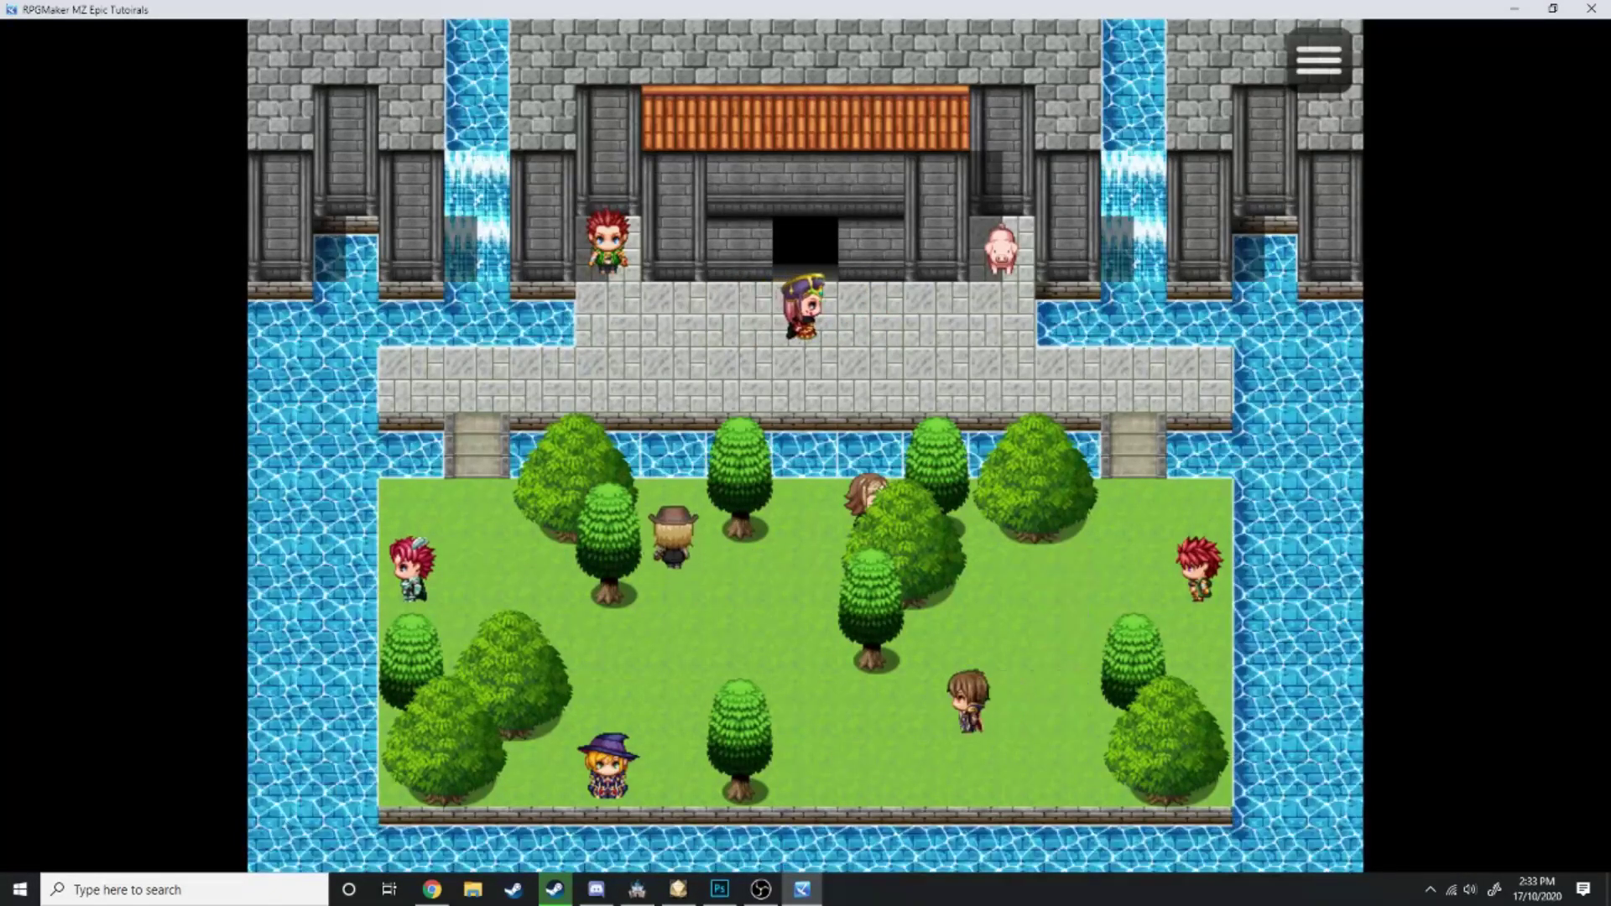
{"action": "key", "text": "Left"}
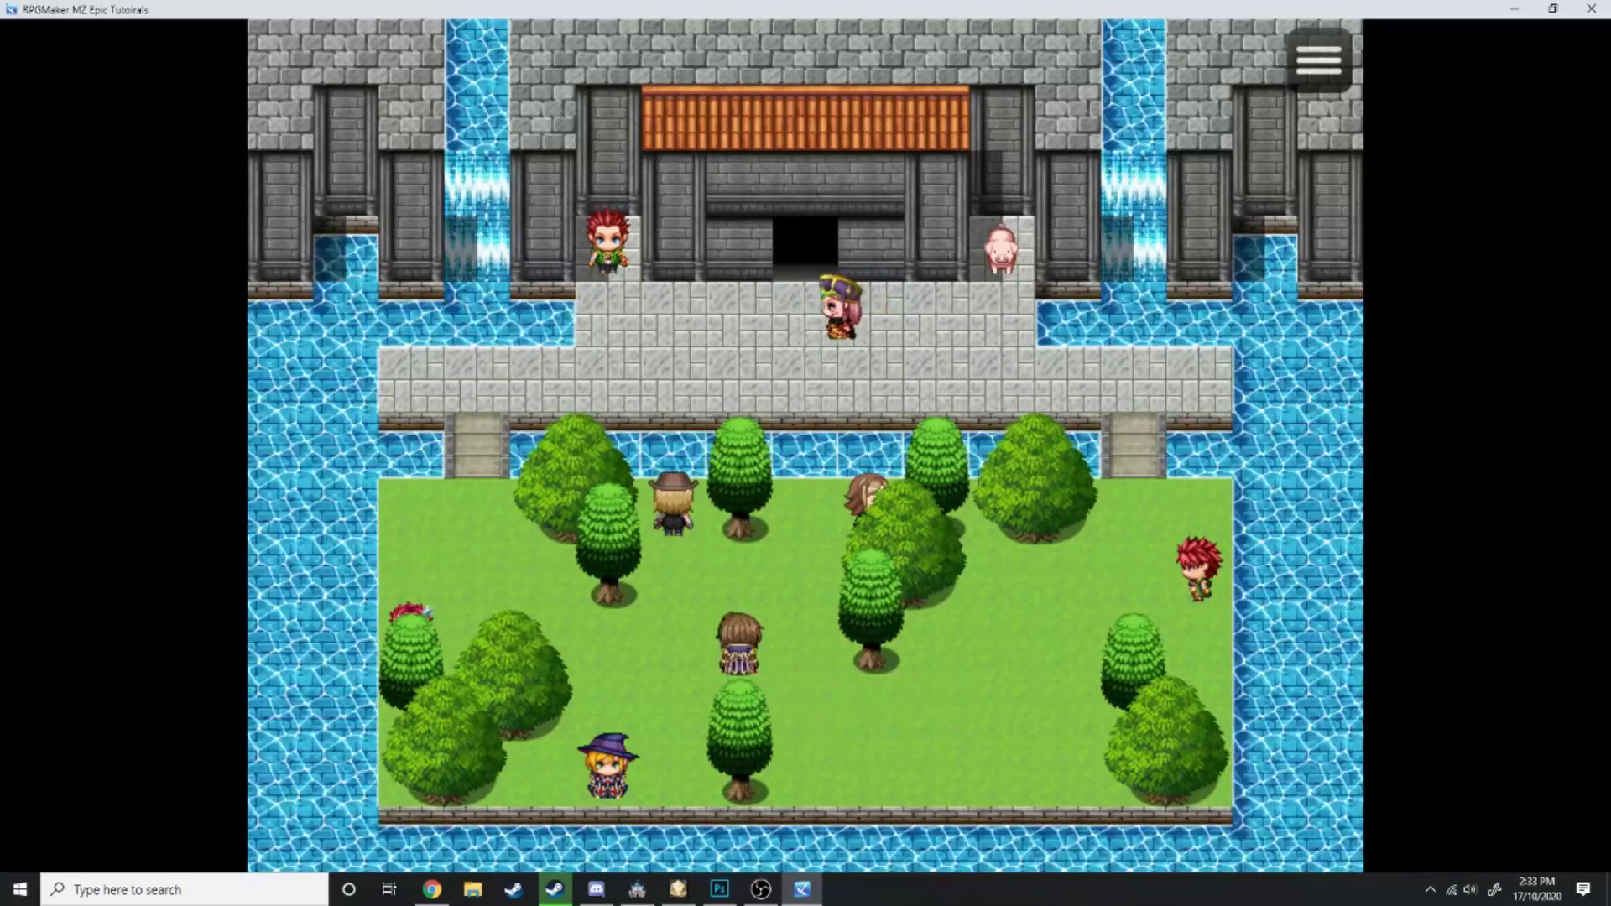
{"action": "key", "text": "Left"}
{"action": "key", "text": "Left"}
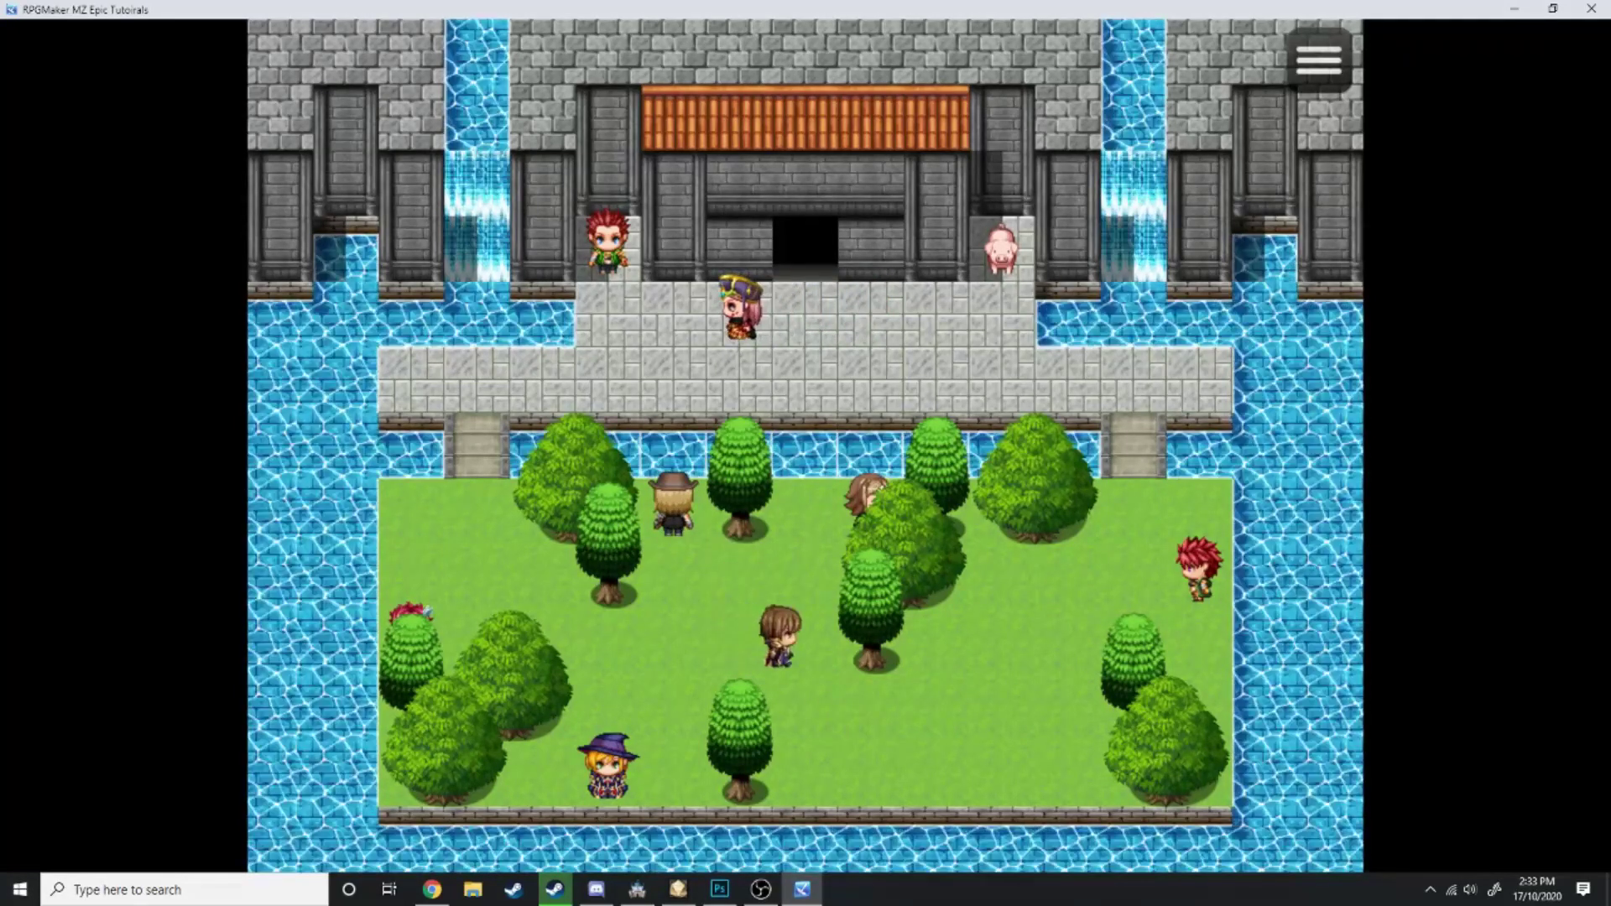
{"action": "key", "text": "Left"}
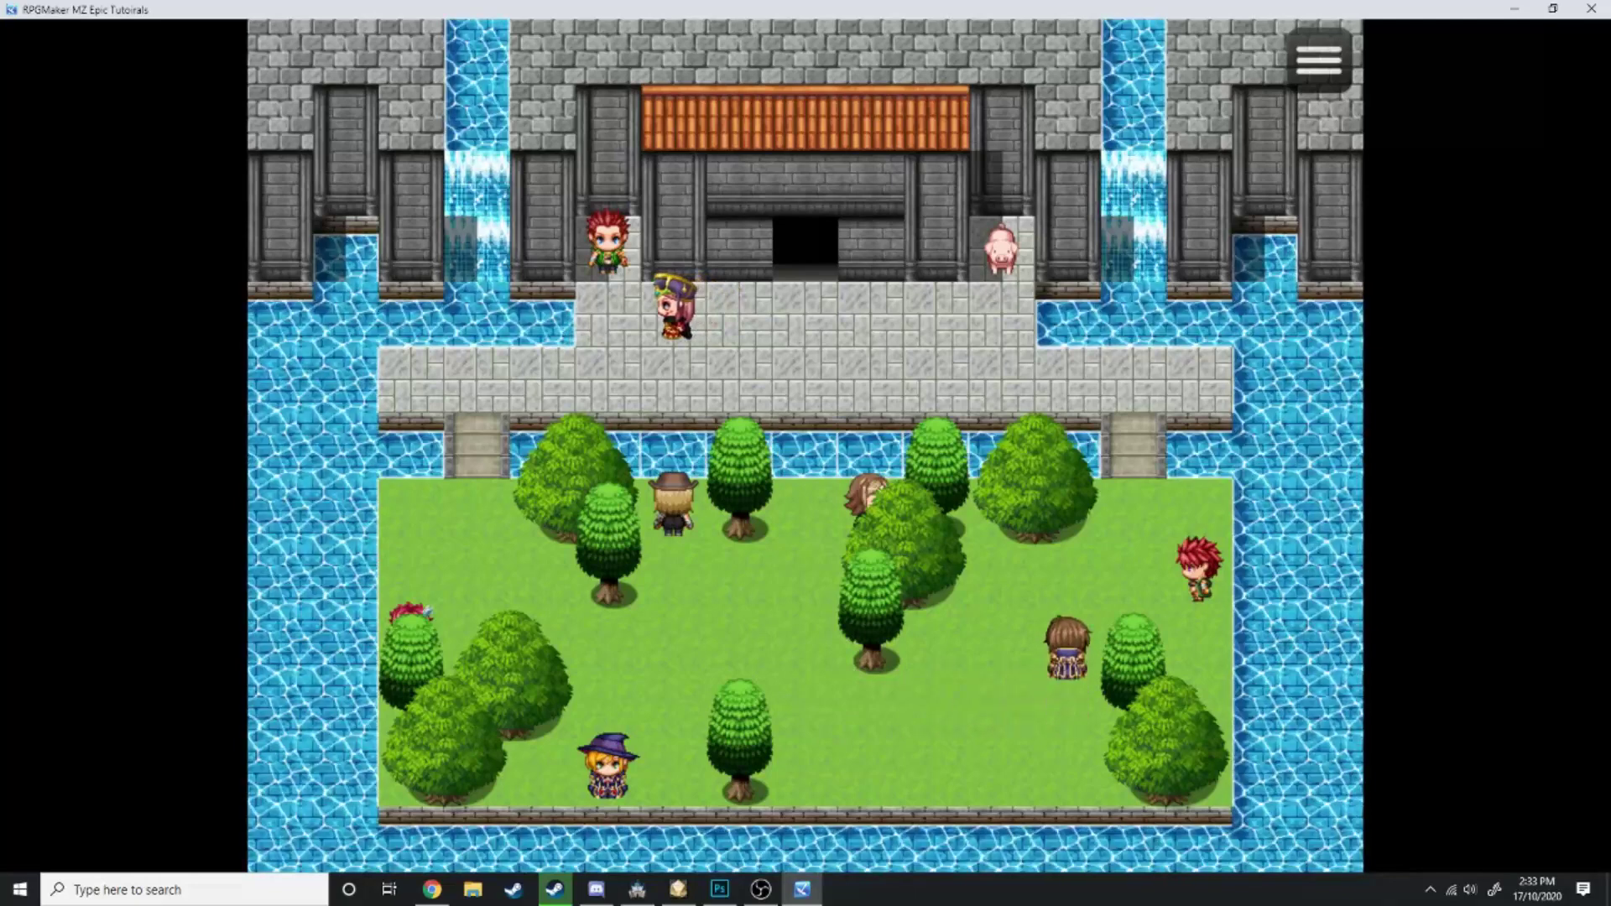